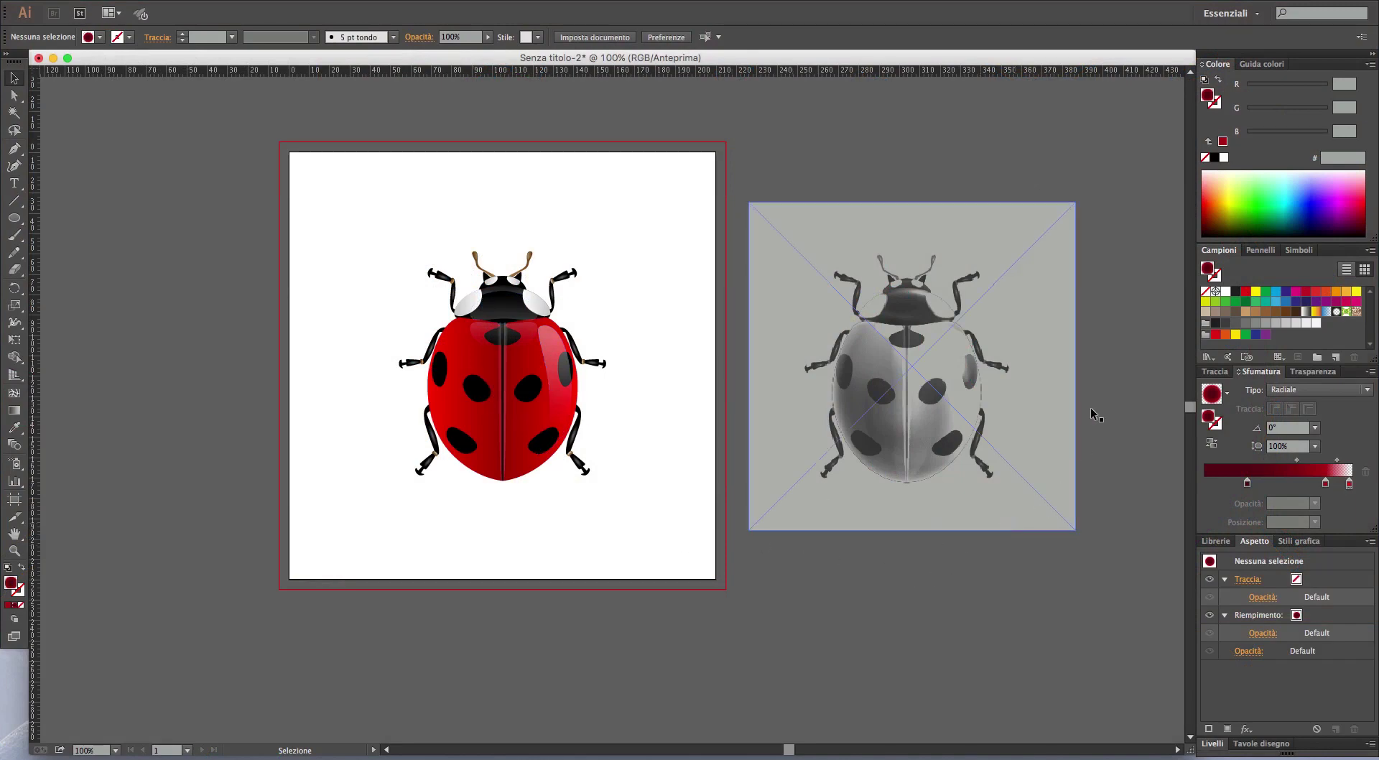
- Inspect the finished ladybird artwork and reference photo at closer zoom
click(949, 231)
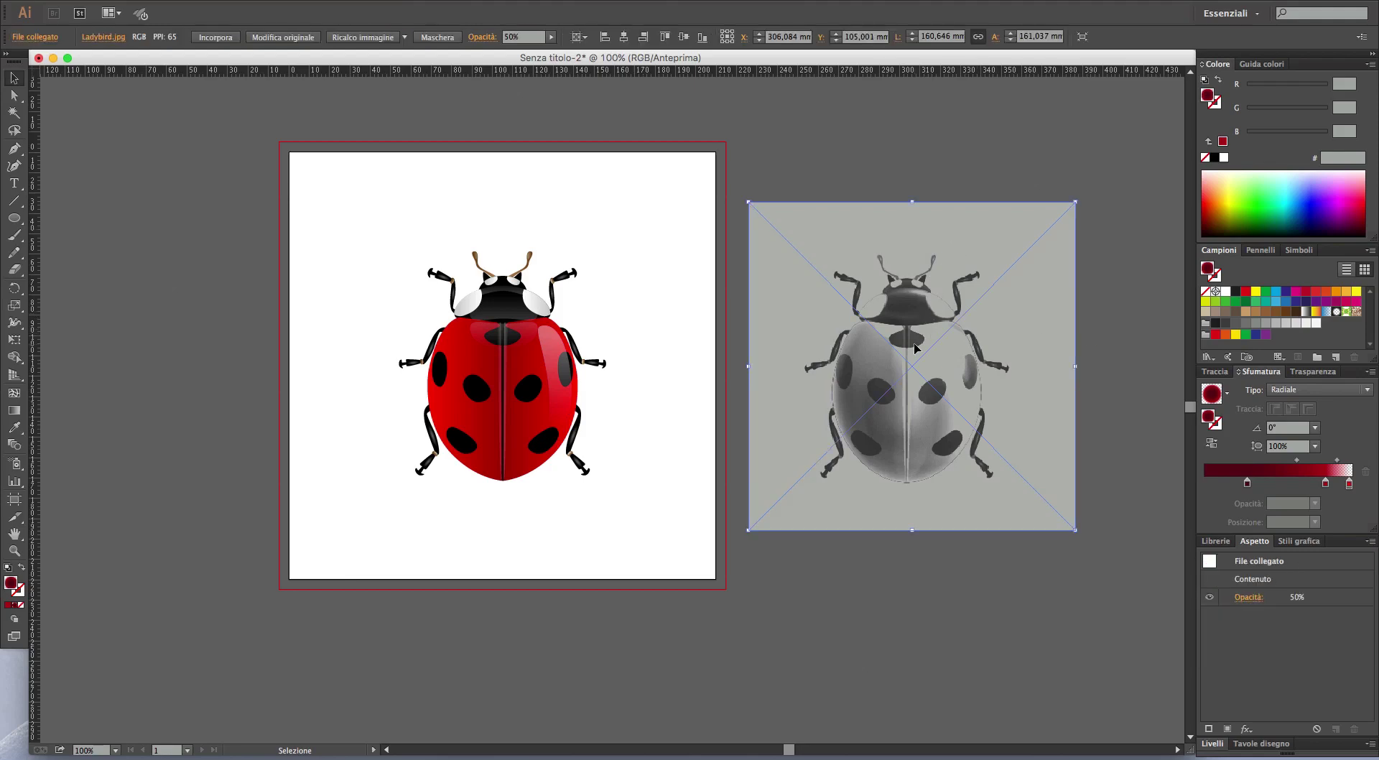
click(510, 431)
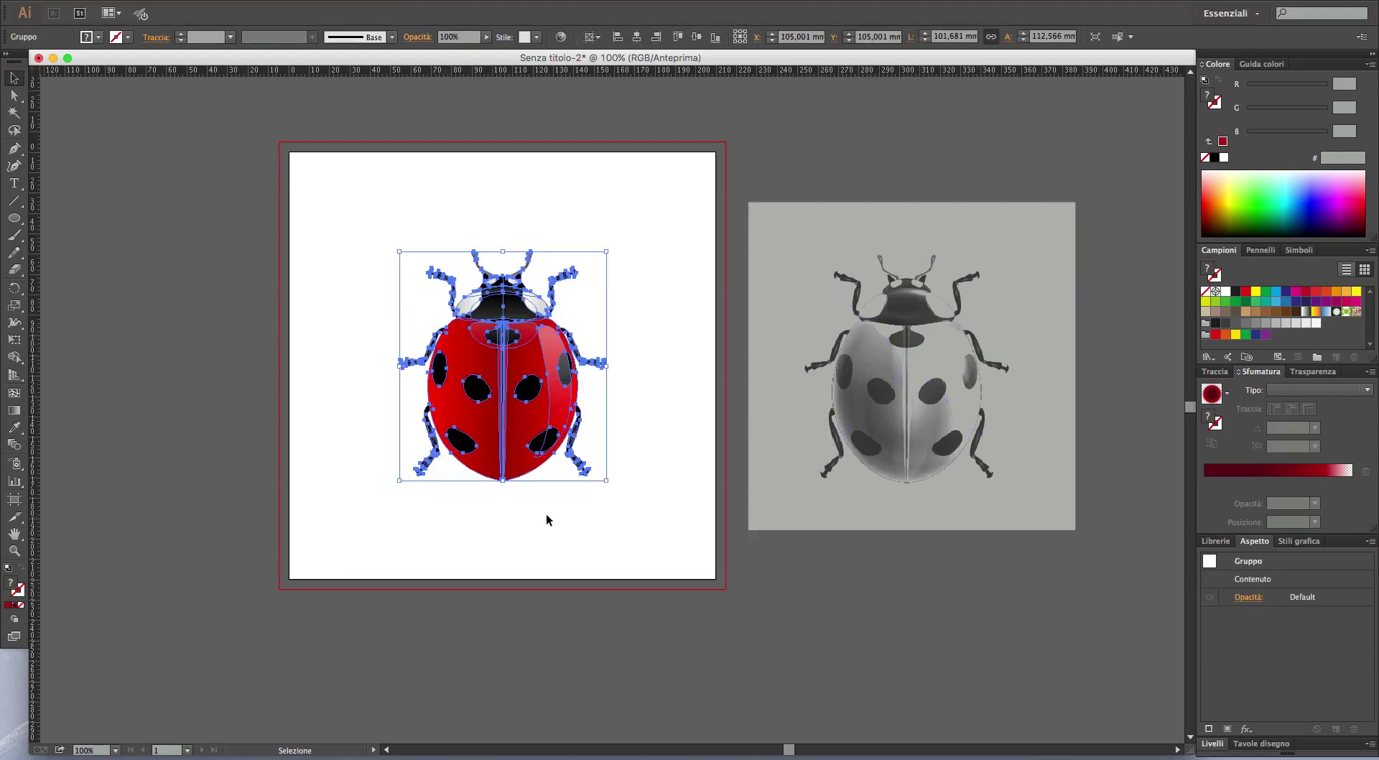
key(ctrl+plus)
key(ctrl+plus)
key(ctrl+plus)
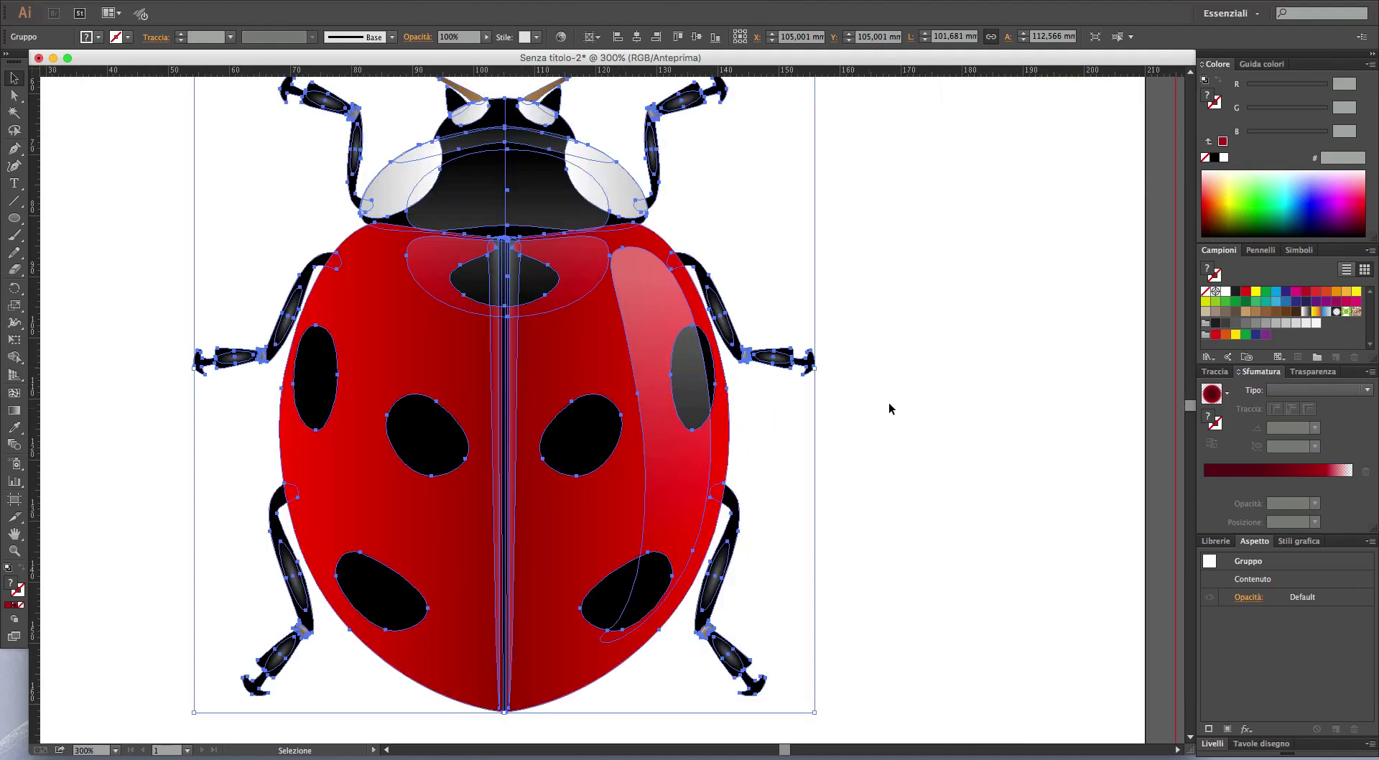
click(886, 403)
key(ctrl+minus)
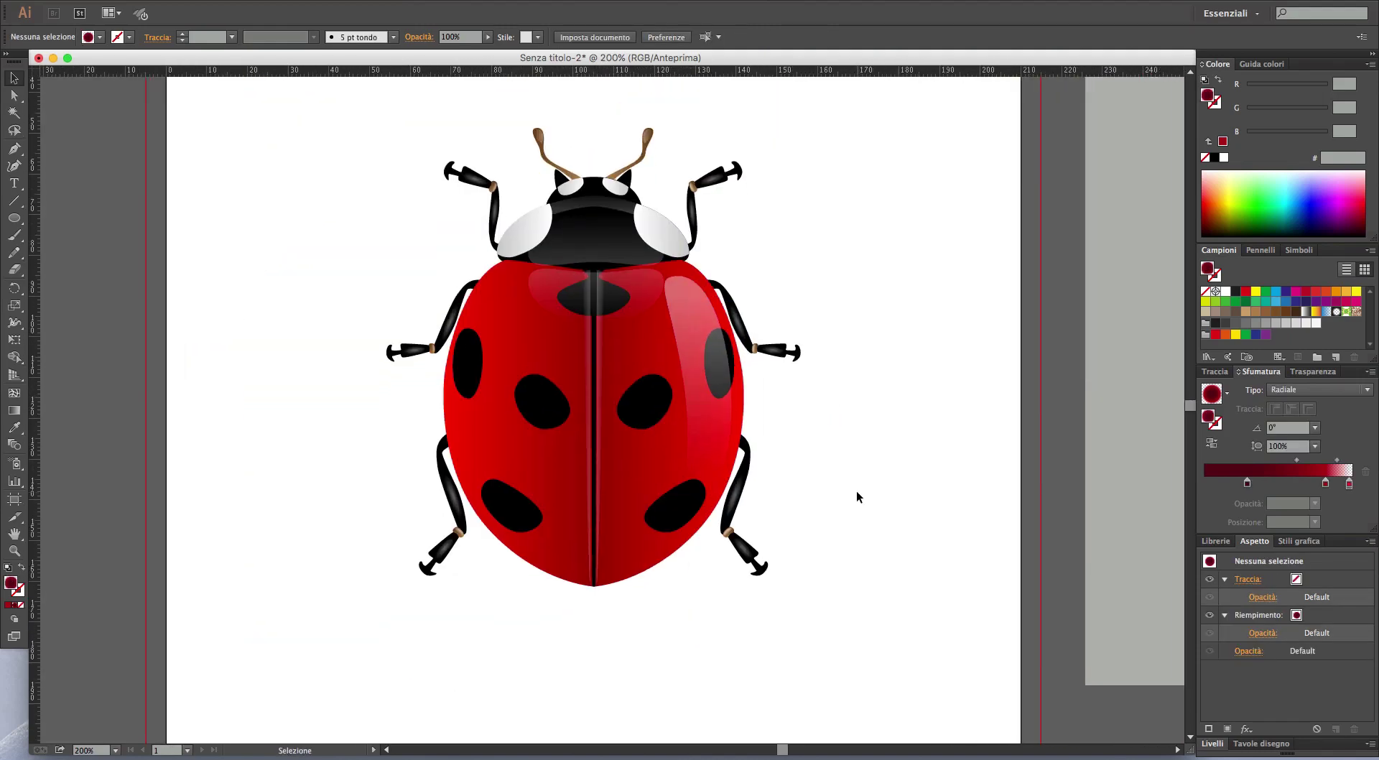
- Close the ladybird file and create a new RGB document with 210 mm height
key(ctrl+w)
click(131, 0)
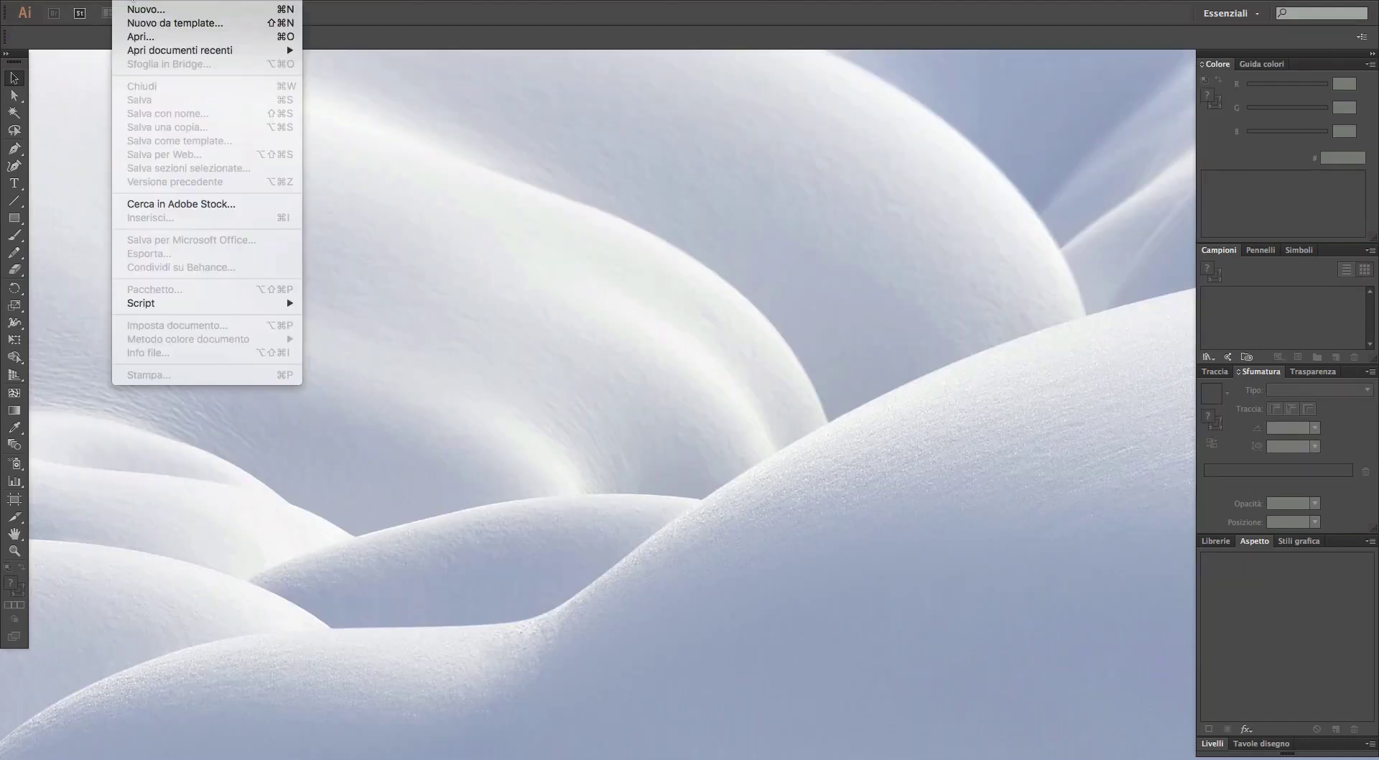
click(145, 15)
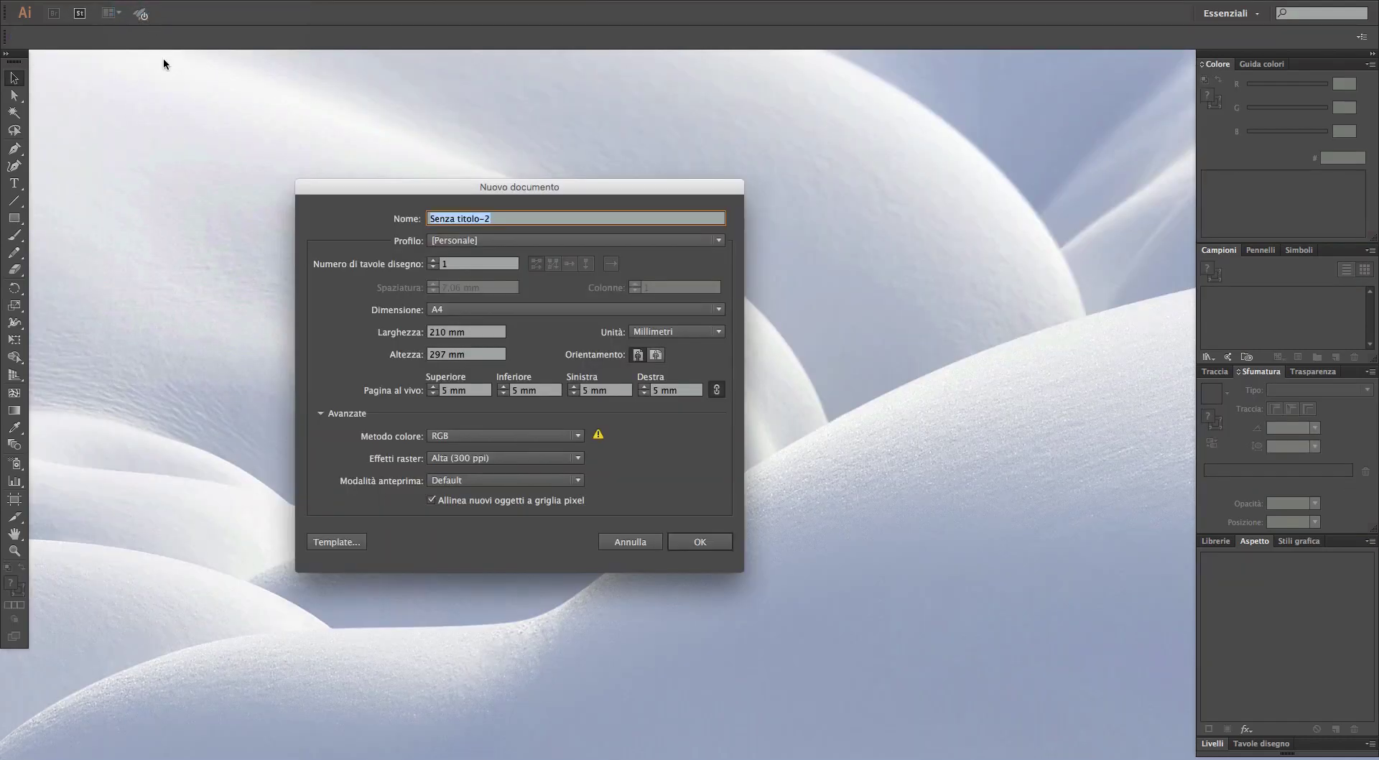
click(532, 436)
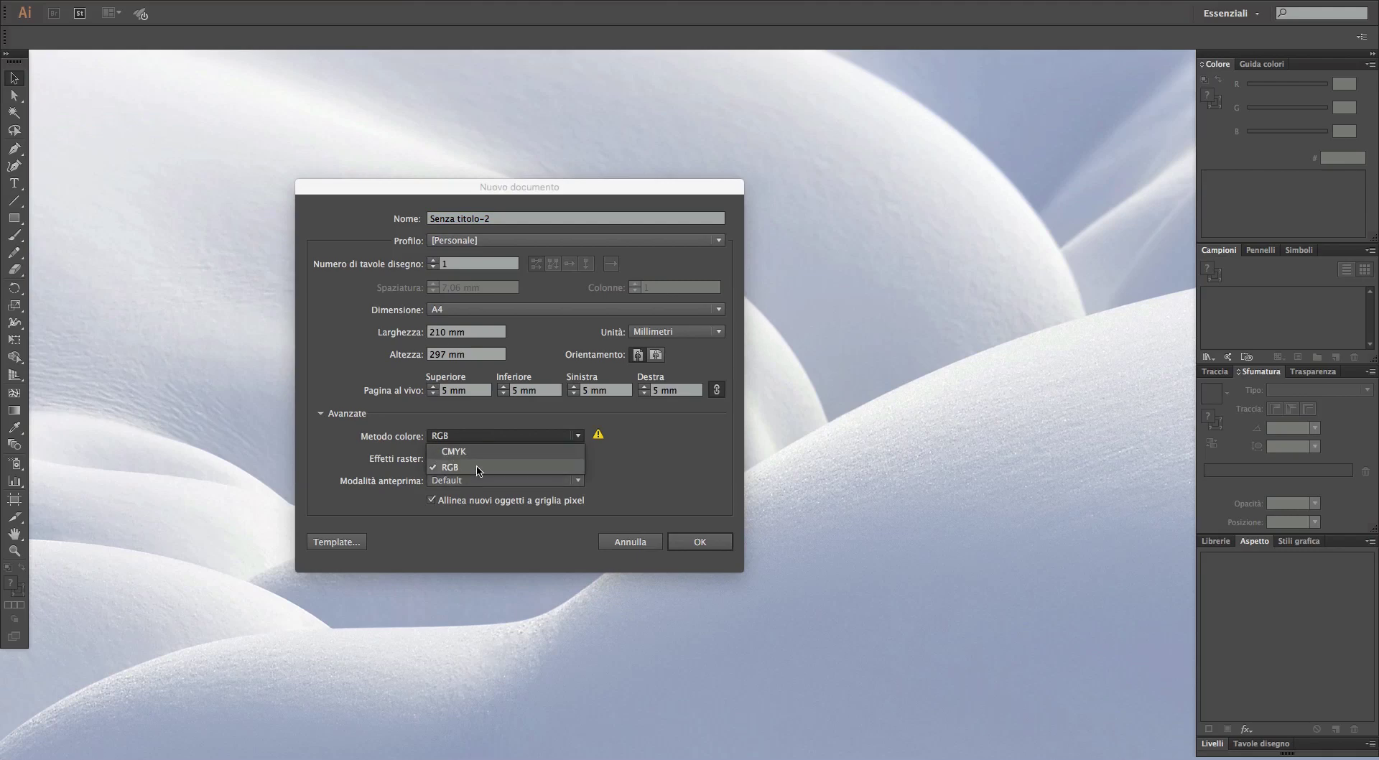
double_click(447, 357)
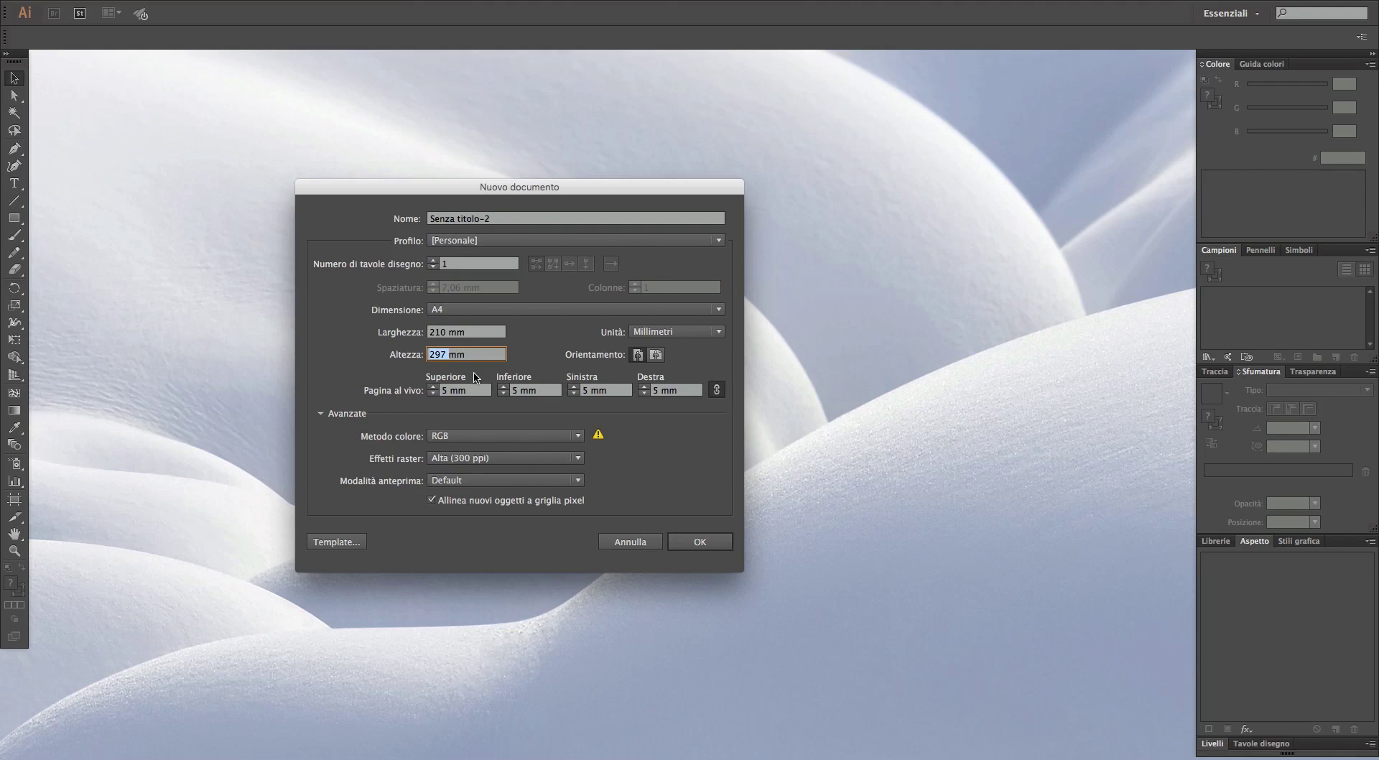
text(210)
key(Return)
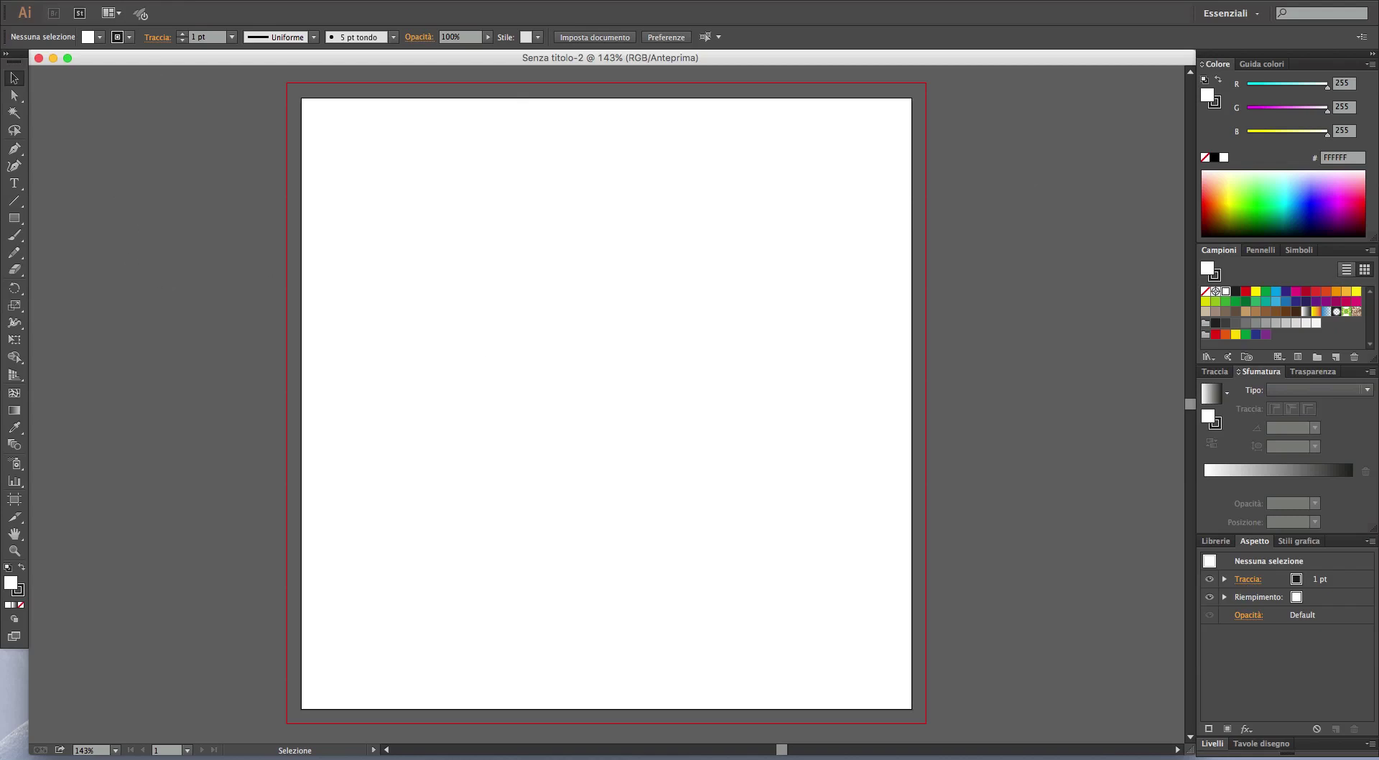
- Place the Ladybird.jpg photo onto the artboard
click(129, 1)
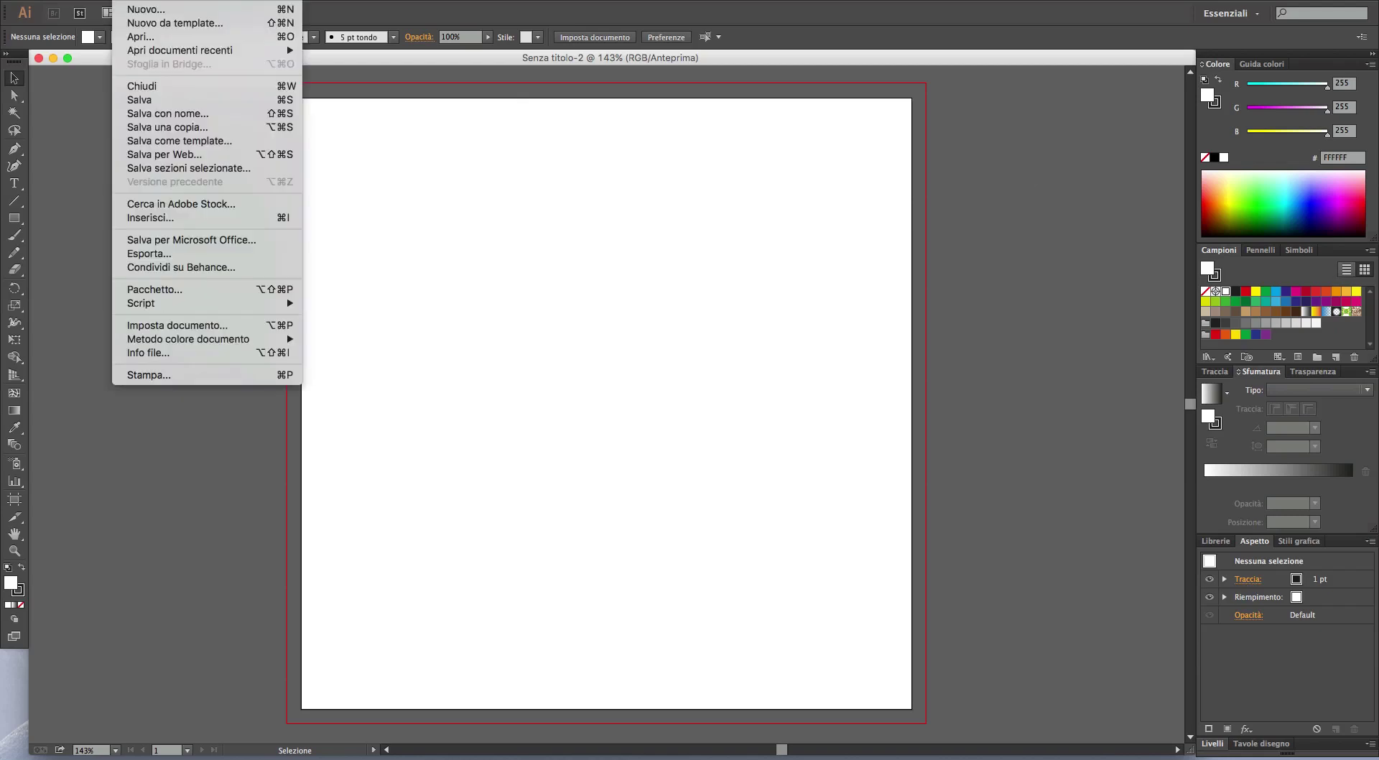
click(181, 218)
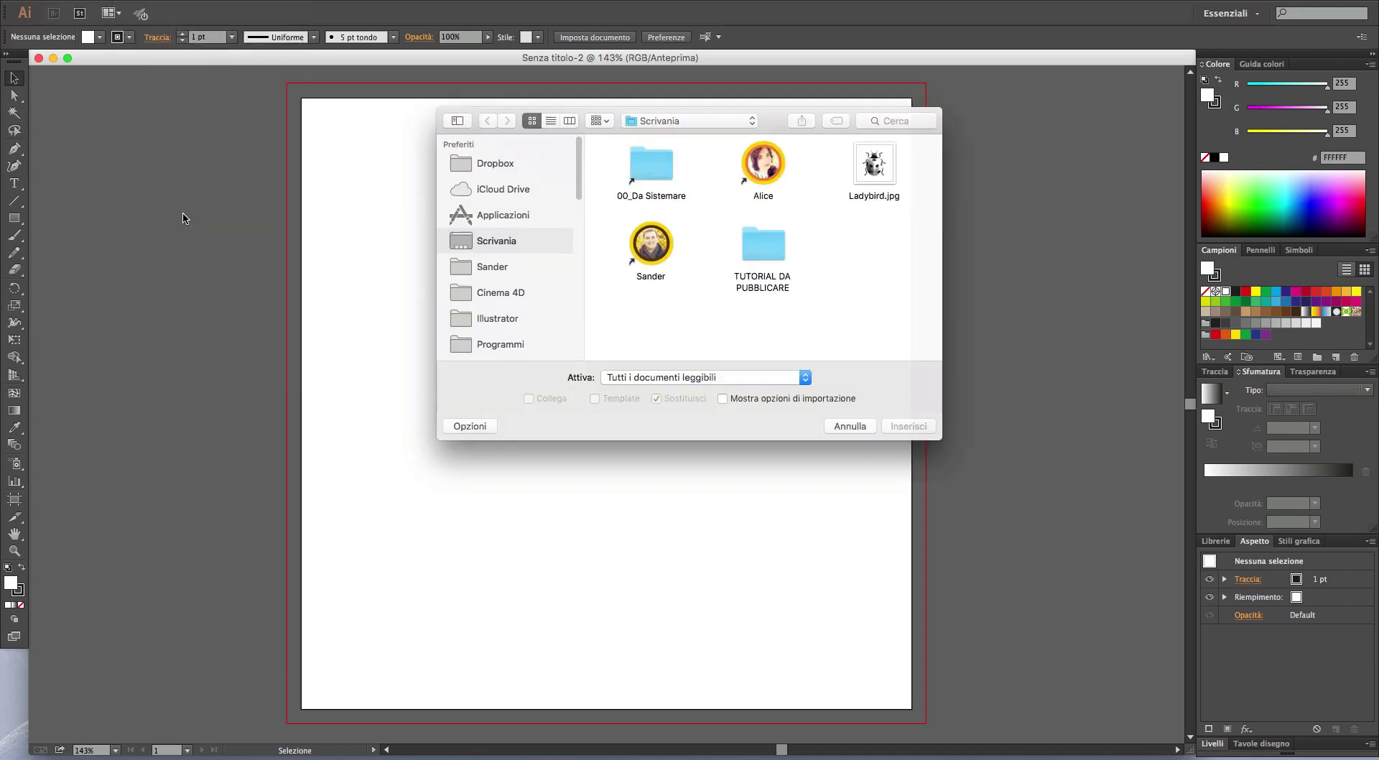
double_click(882, 174)
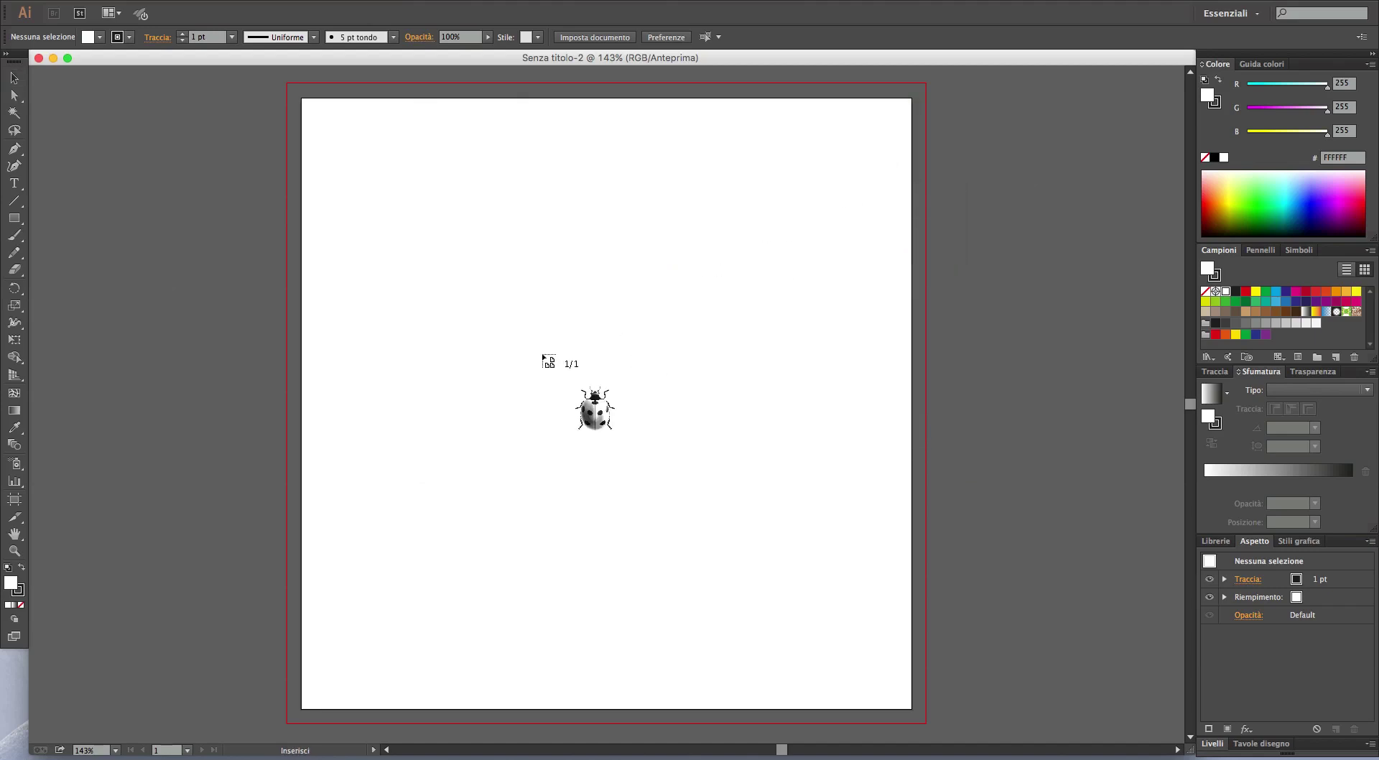
click(543, 354)
- Centre the photo on the artboard and enlarge it to about 161 mm square
drag(711, 539, 632, 423)
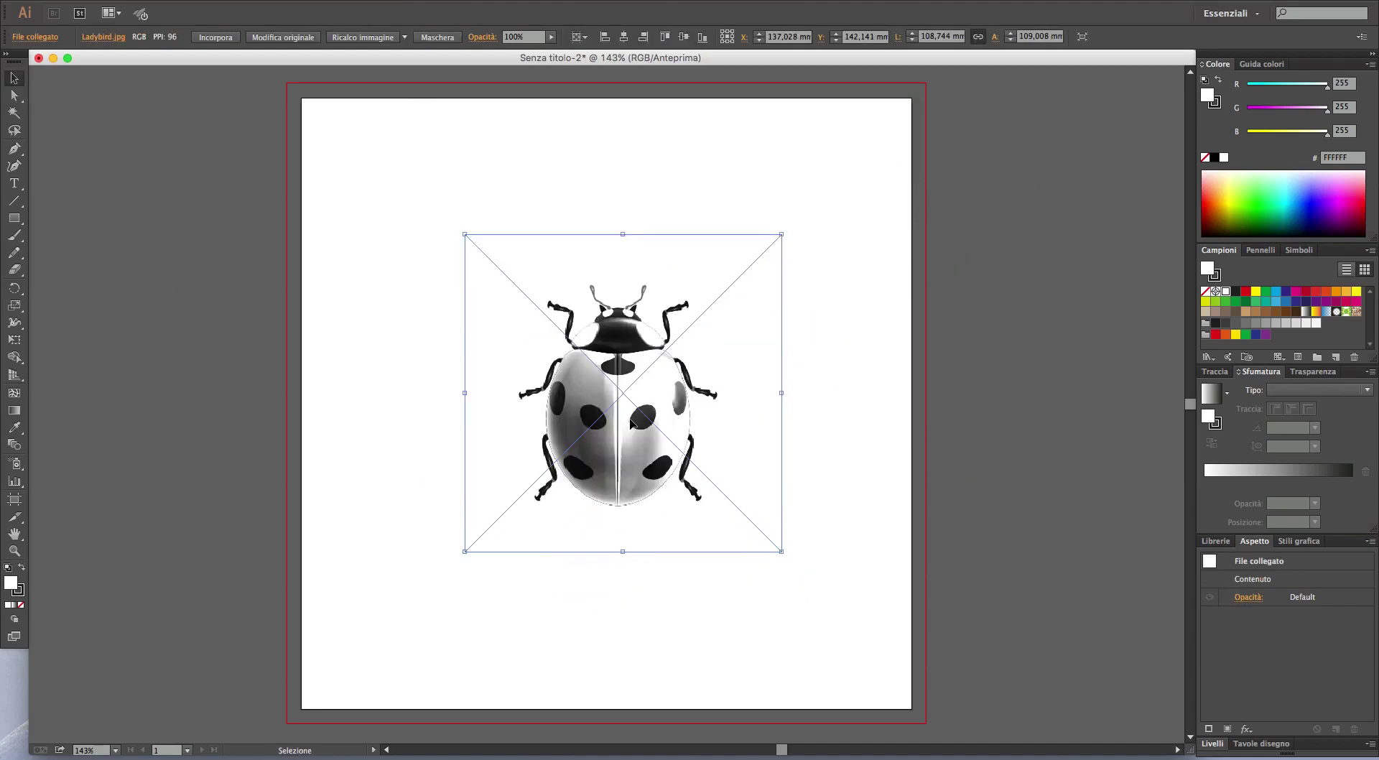
click(626, 41)
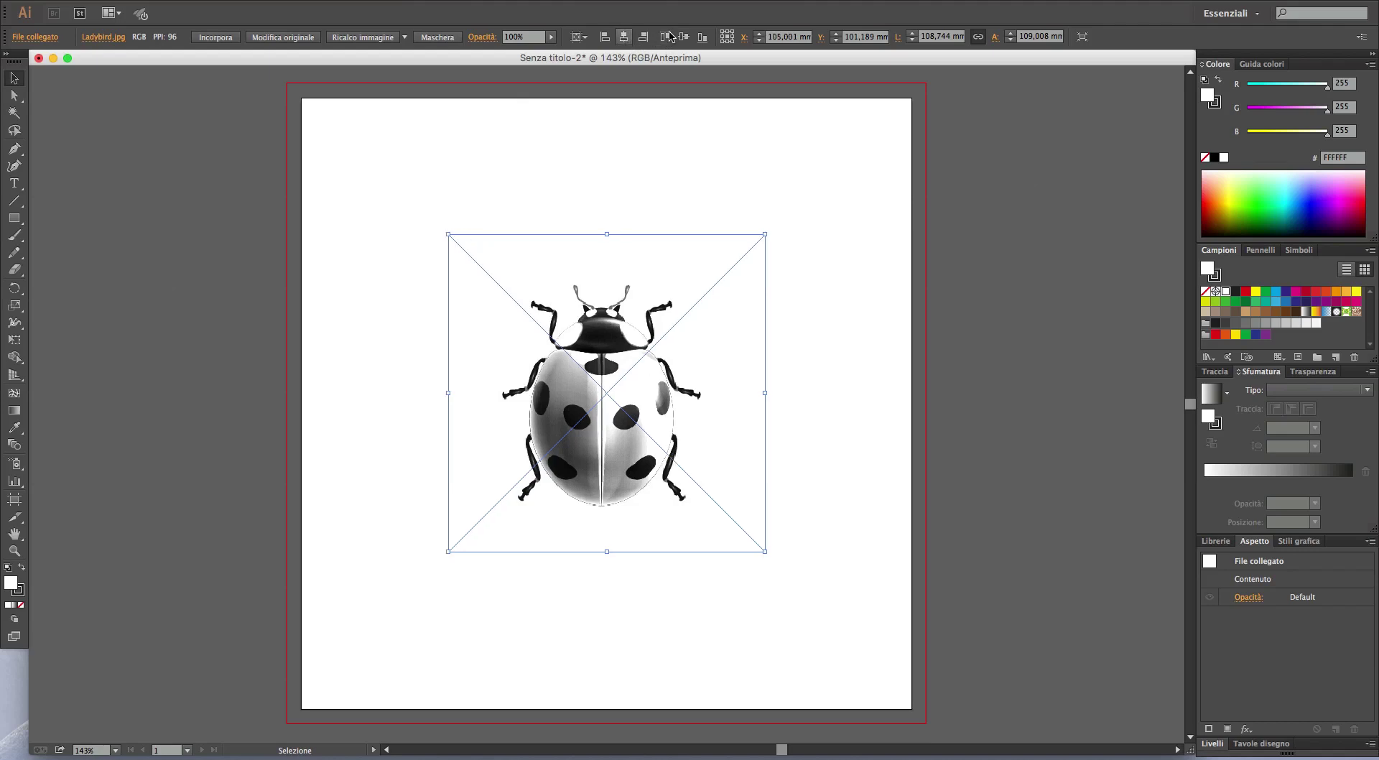
click(683, 36)
drag(764, 246, 994, 168)
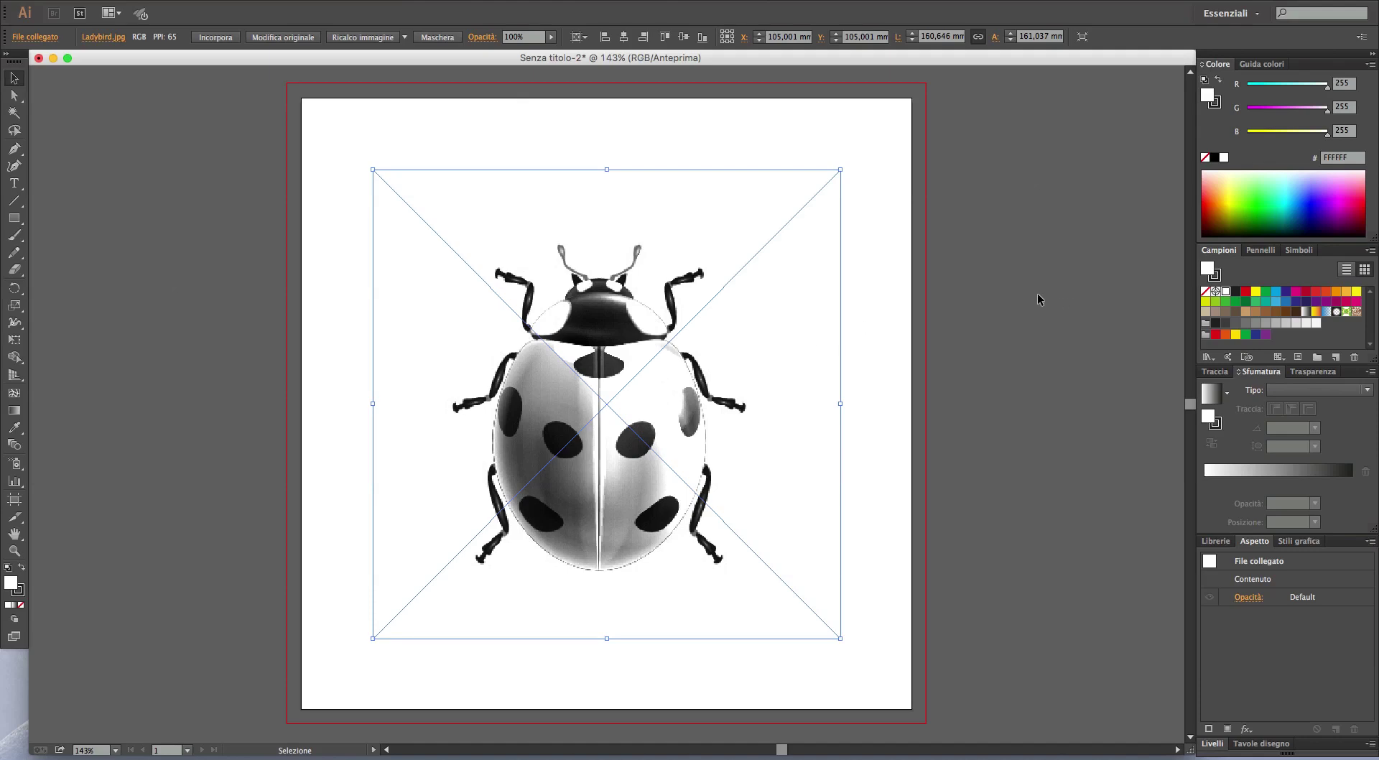
click(1309, 373)
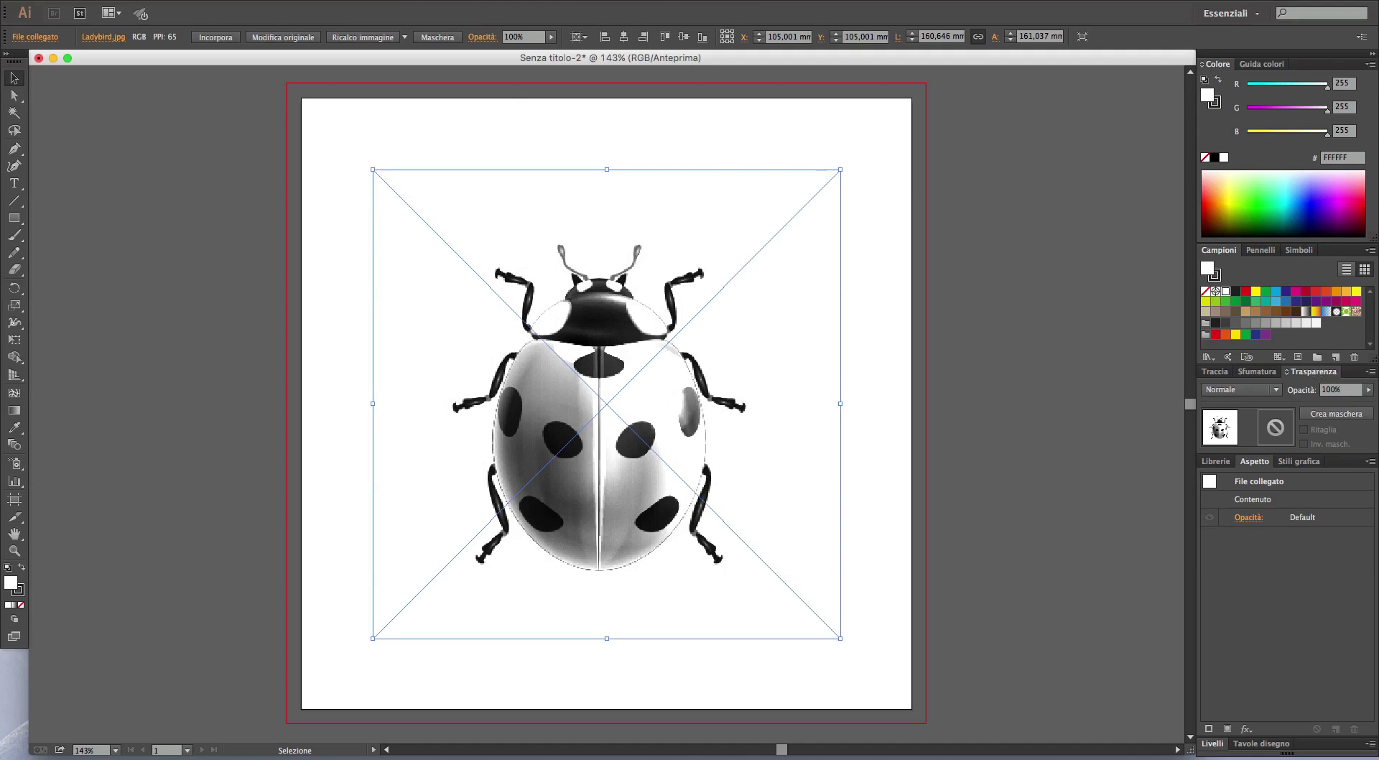
- Set the Ladybird.jpg photo to 50% opacity and lock it with Oggetto > Blocca > Selezione
click(467, 0)
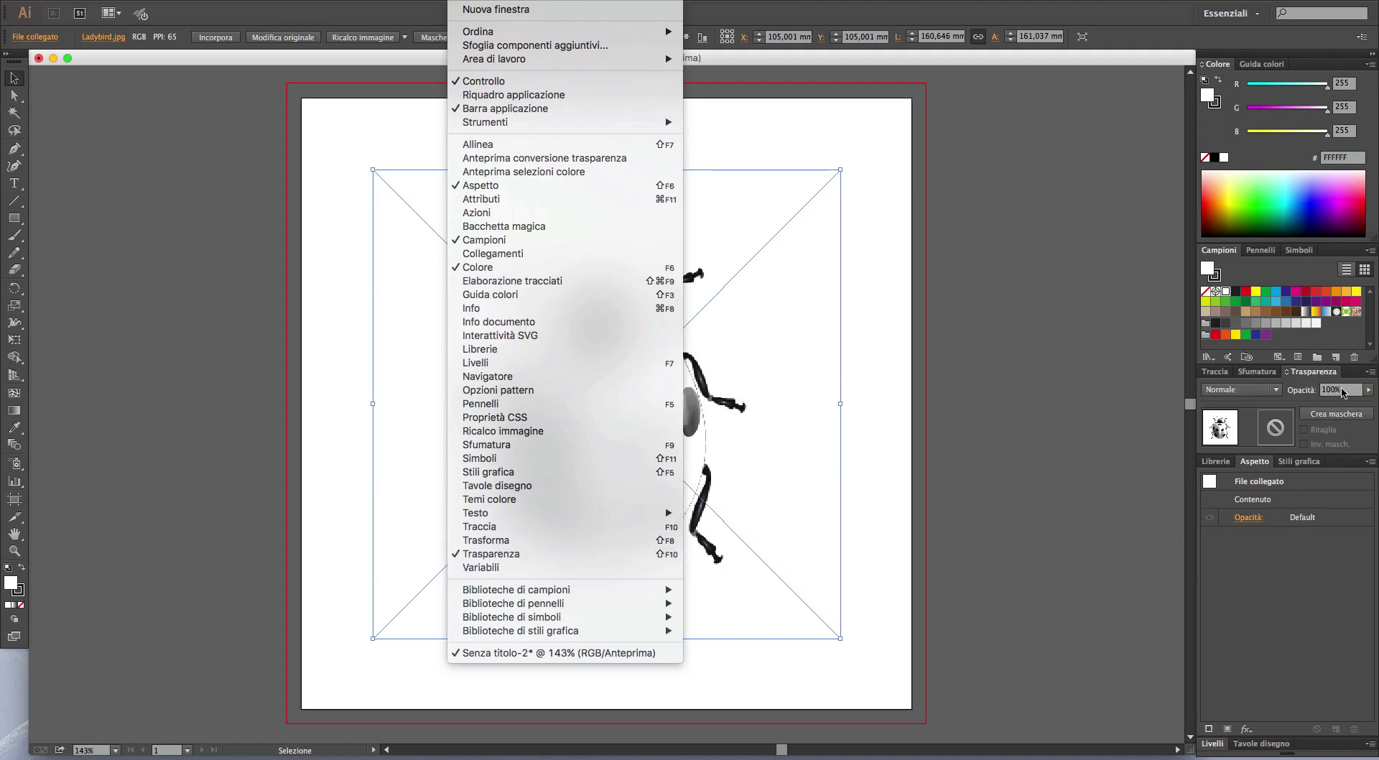
click(1366, 390)
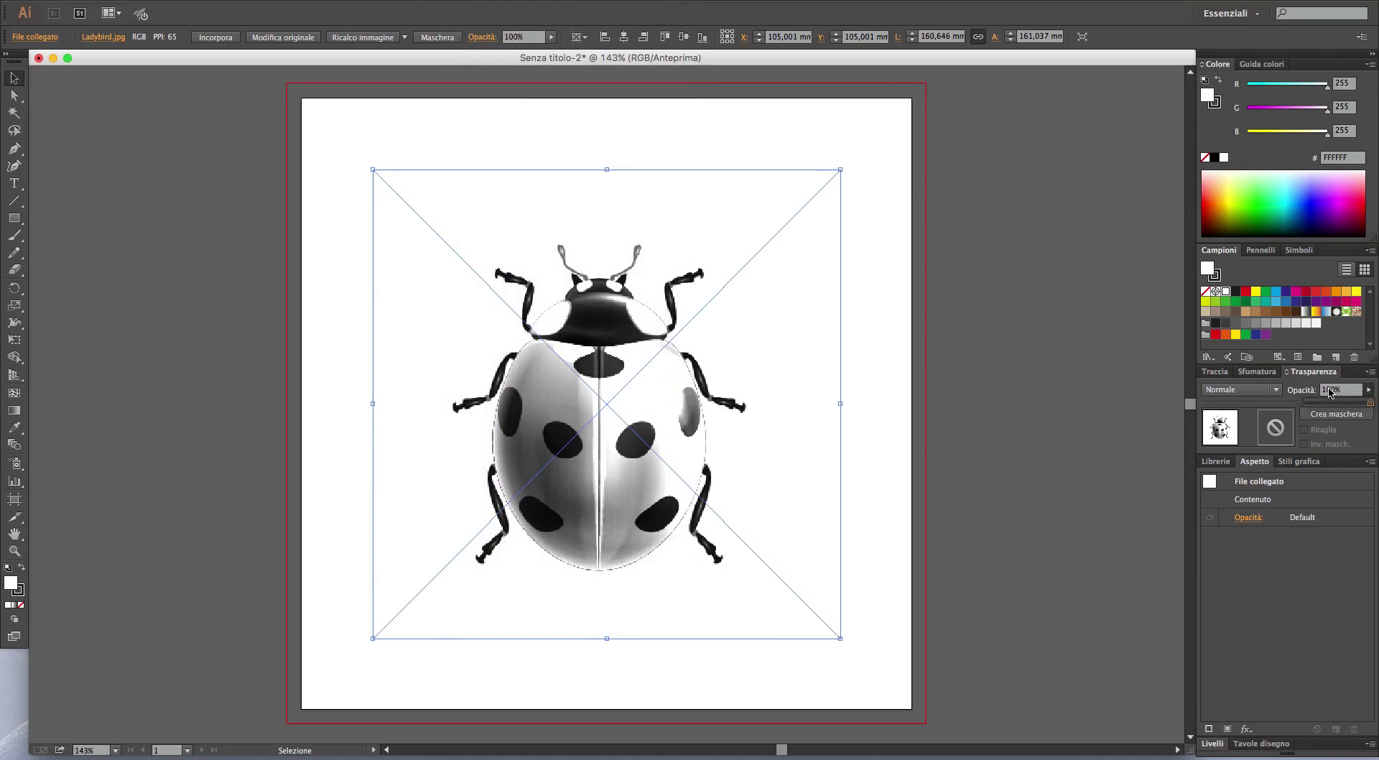
click(1329, 390)
text(50)
key(Return)
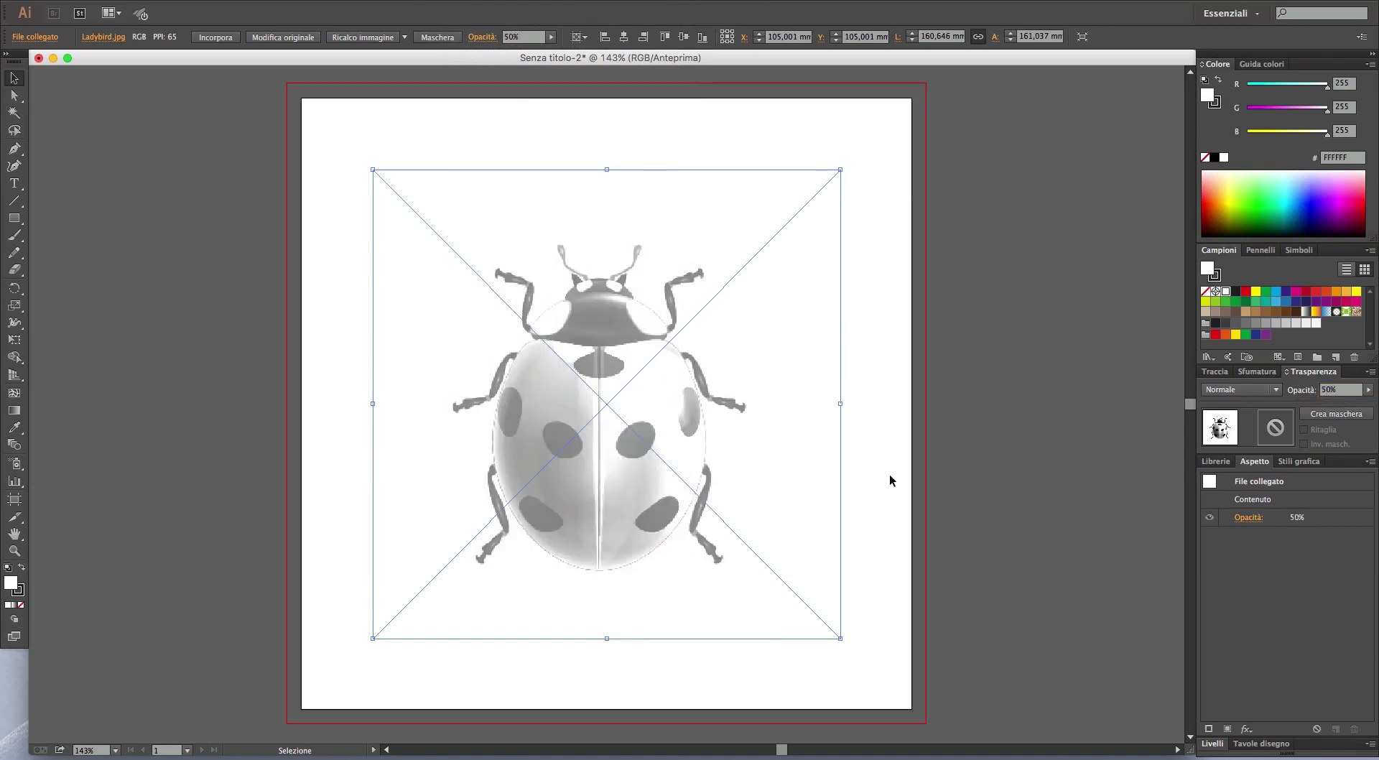
click(215, 0)
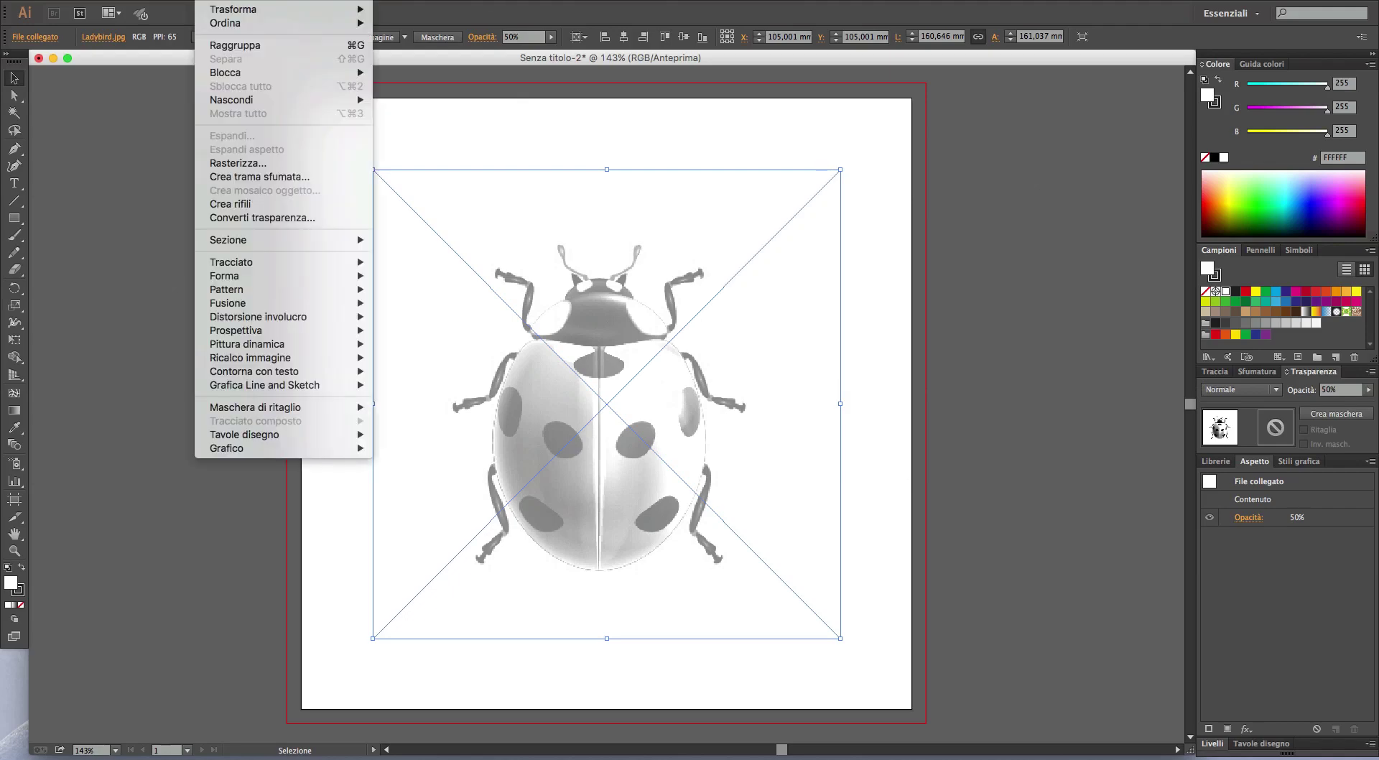
mouse_move(225, 72)
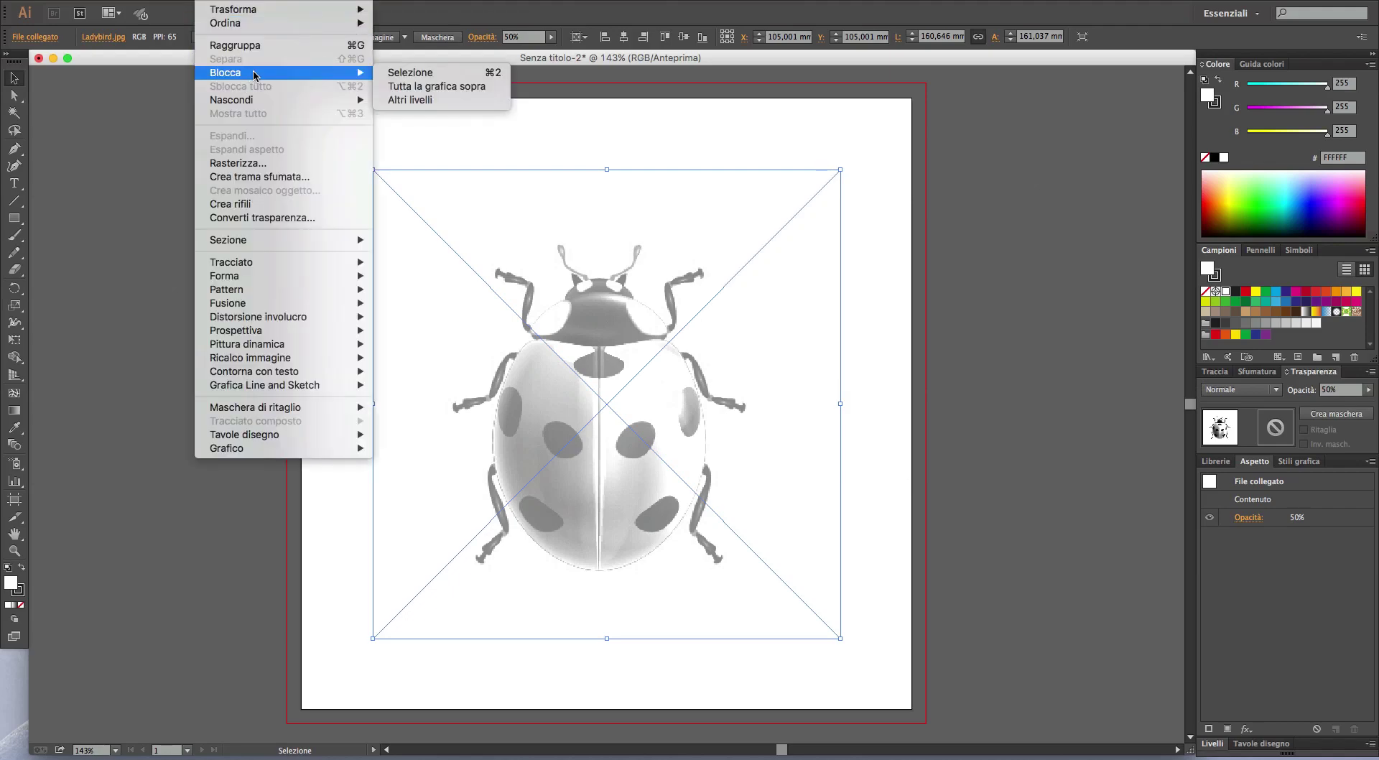
click(463, 79)
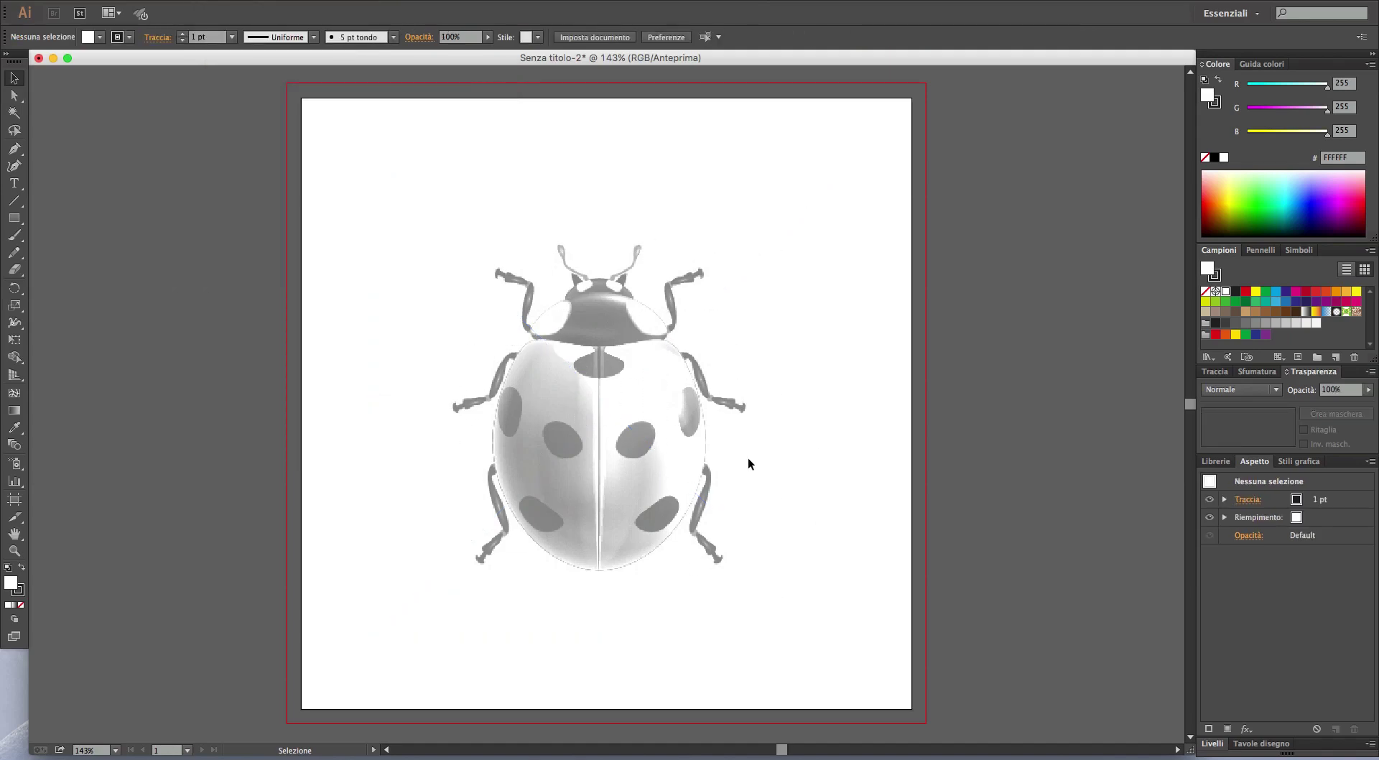
- Confirm the photo can't be selected and show the rulers
drag(476, 364, 698, 486)
click(470, 0)
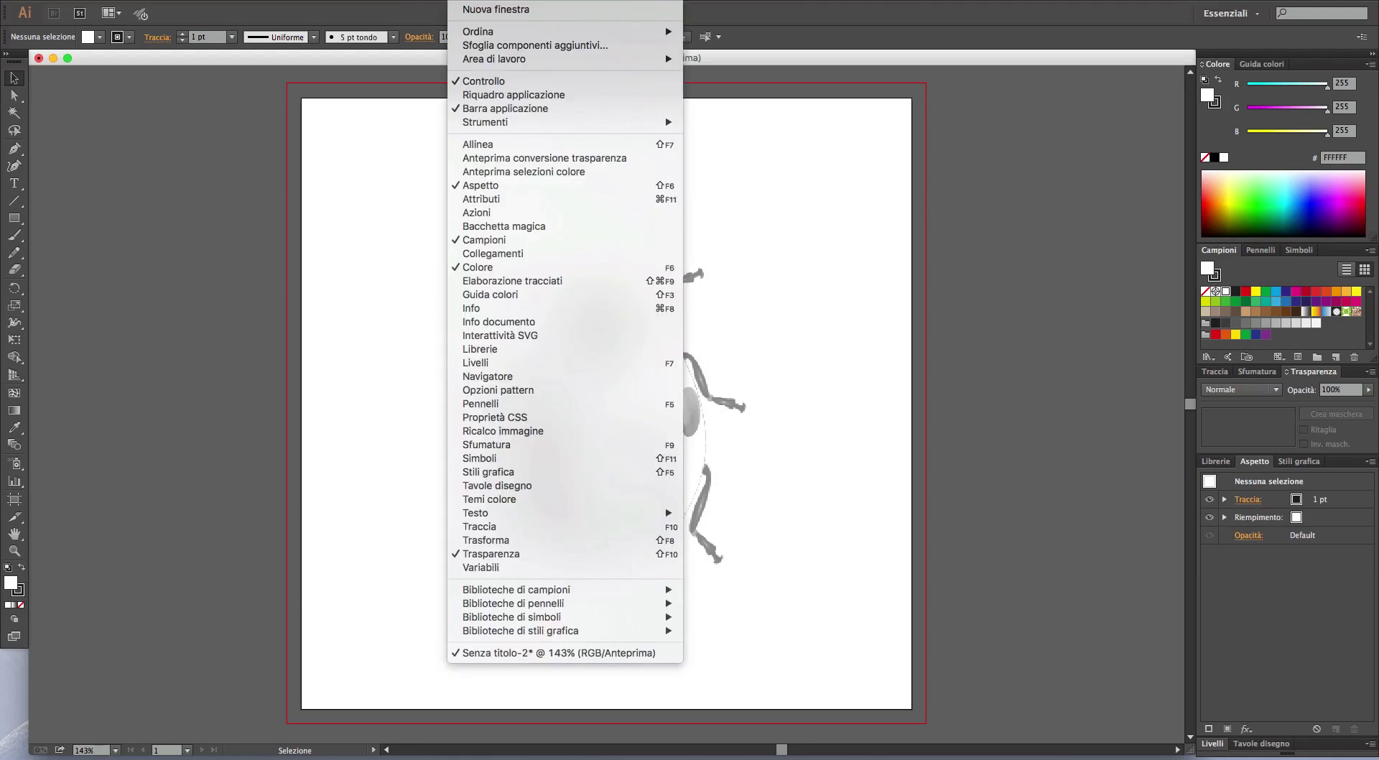
mouse_move(420, 301)
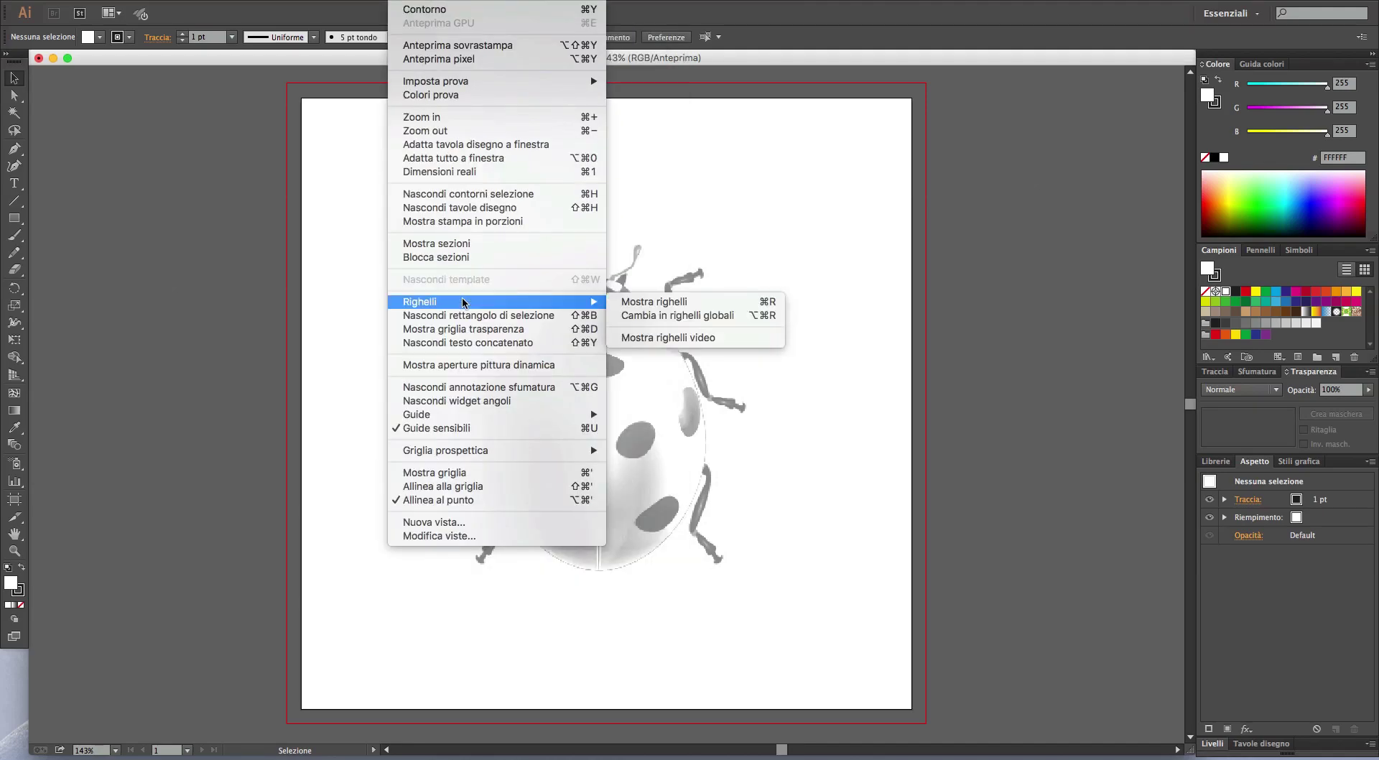
click(659, 302)
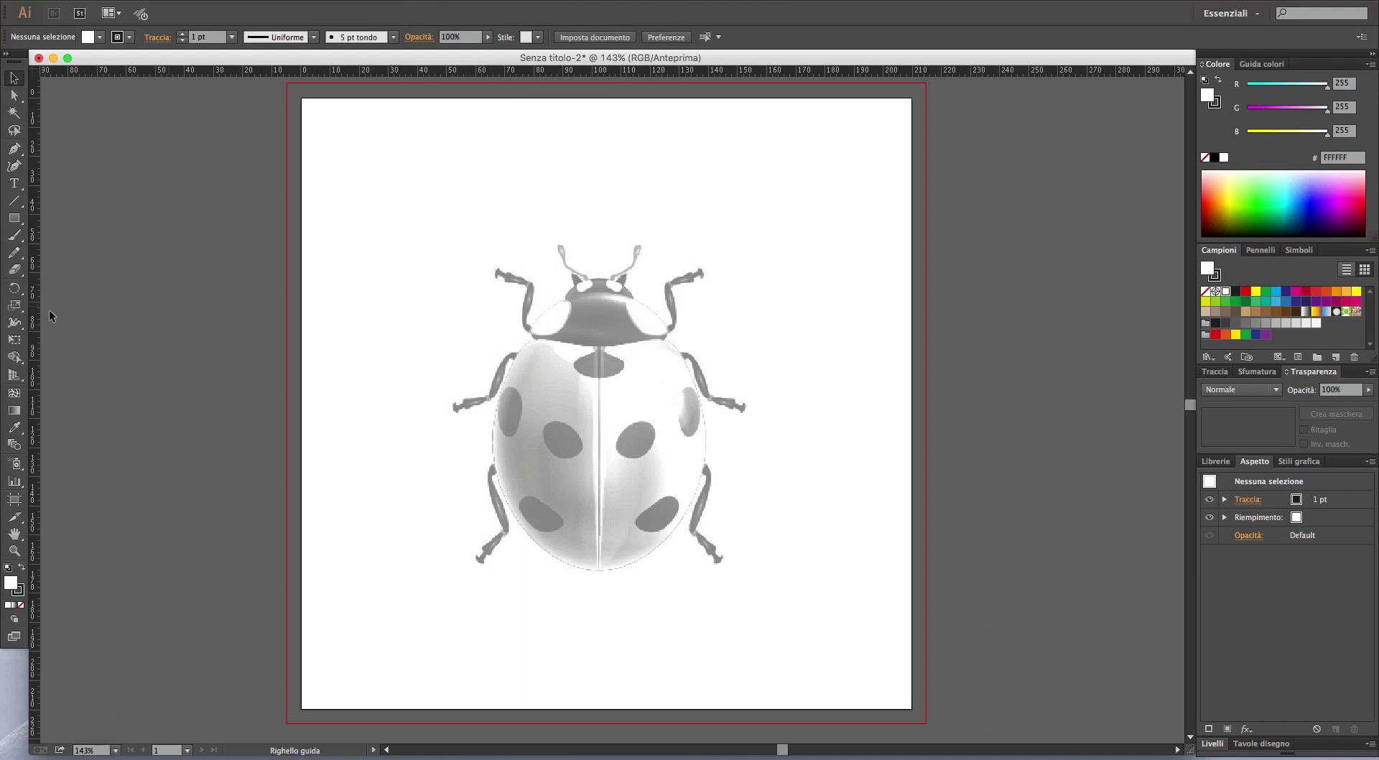
- Add a vertical guide down the ladybird's centre line
drag(181, 333, 598, 335)
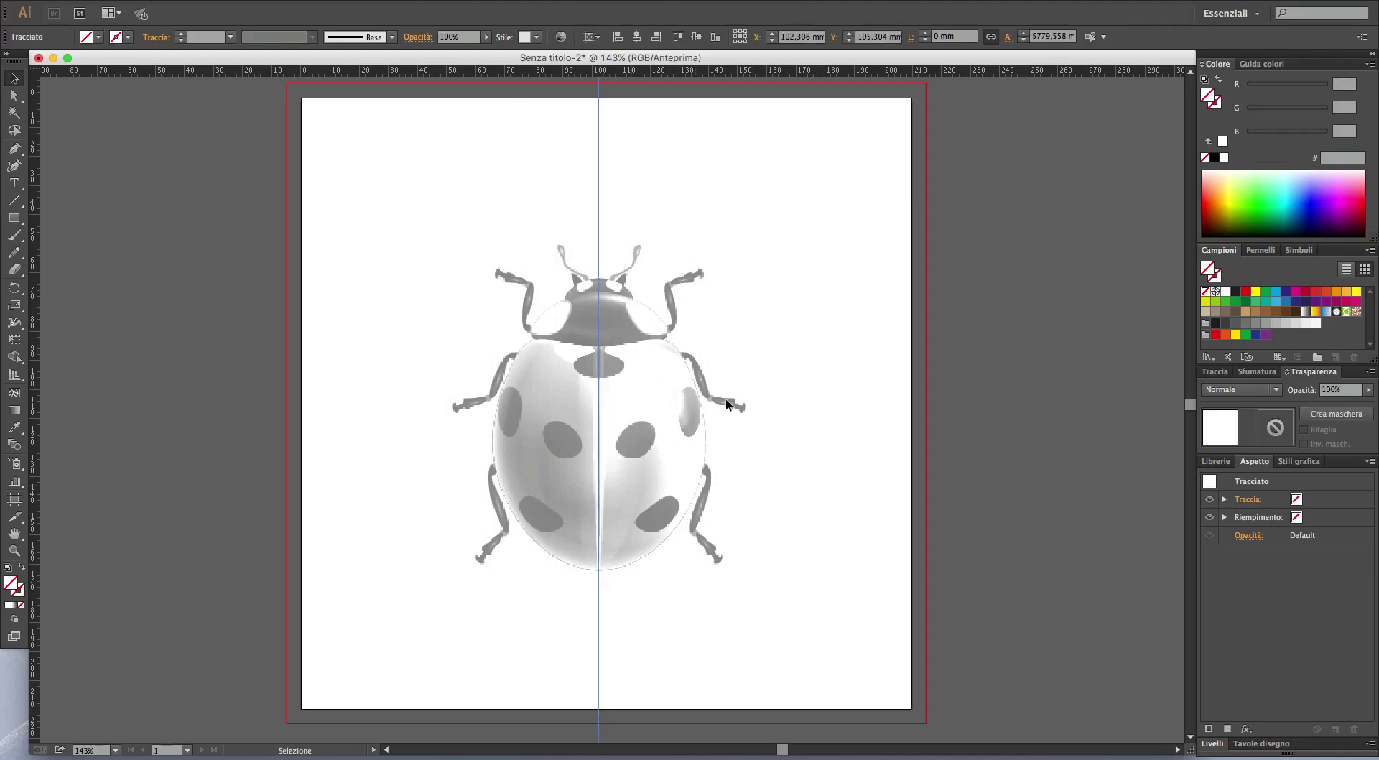
click(379, 426)
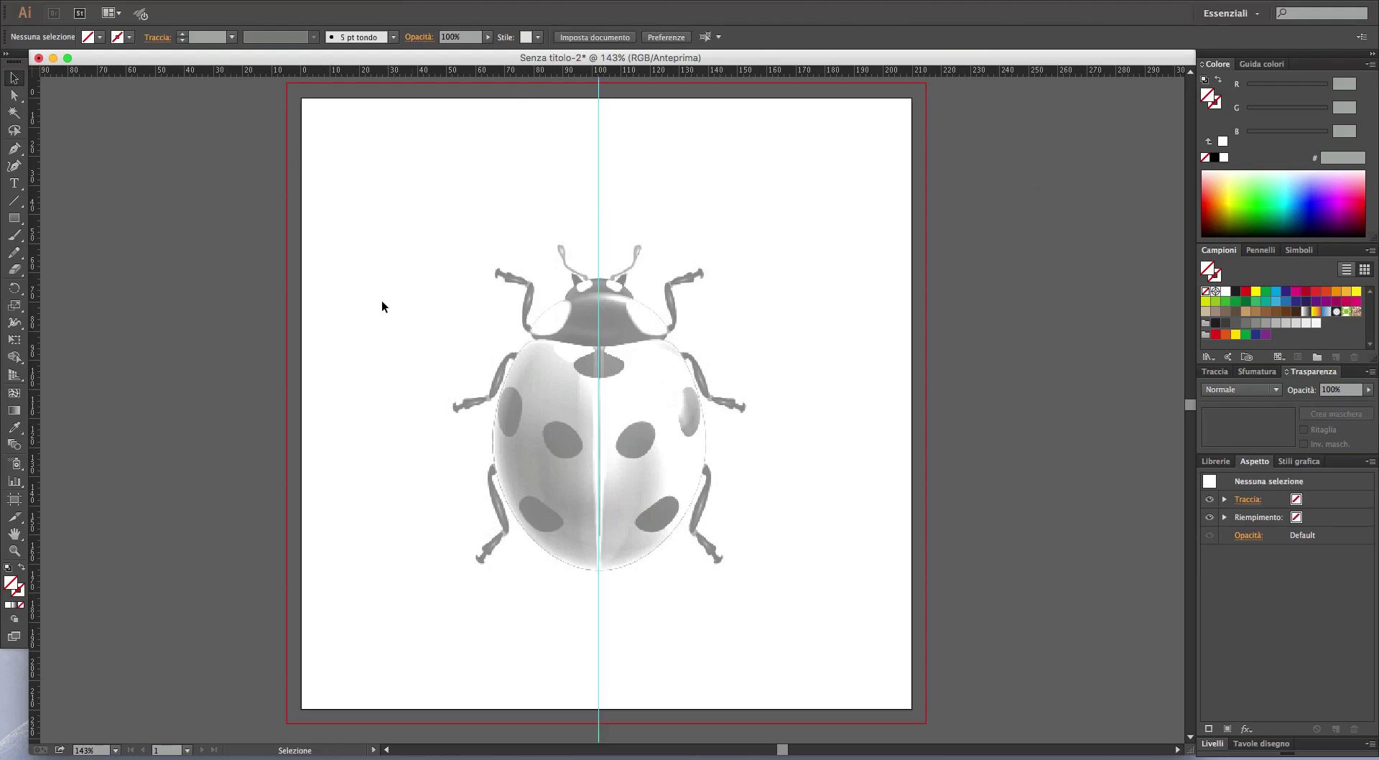
click(232, 7)
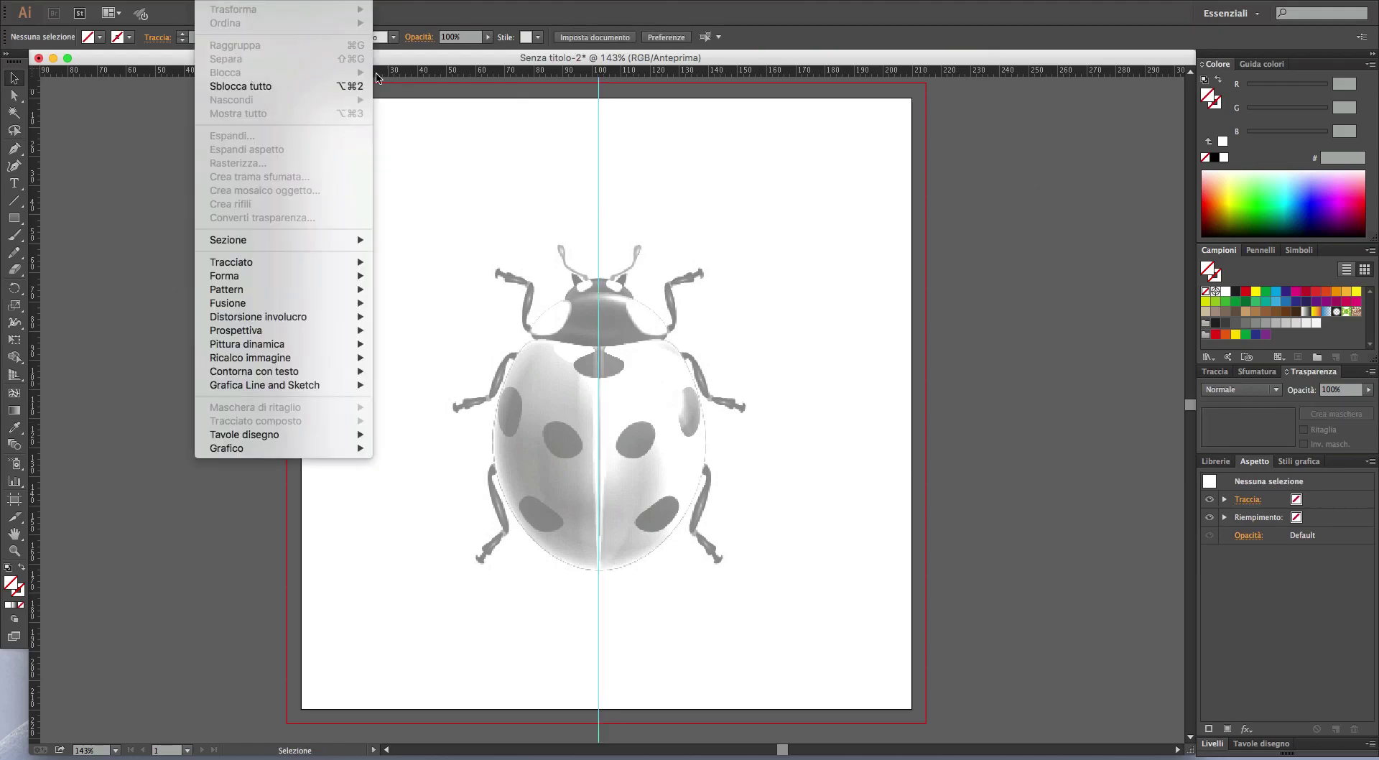
click(787, 415)
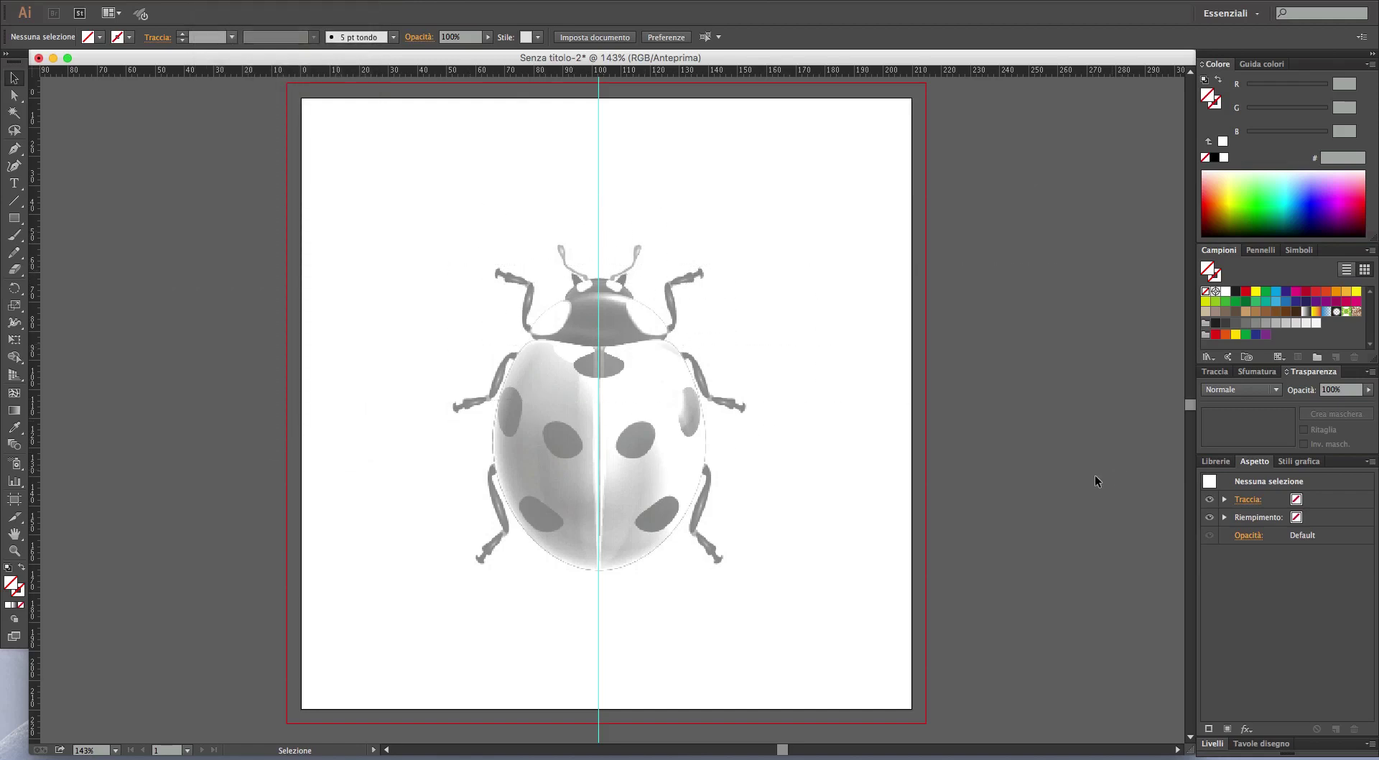
click(14, 167)
click(14, 148)
- Trace the upper leg segment as a closed curved pen path with a black 1 pt stroke
key(shift+c)
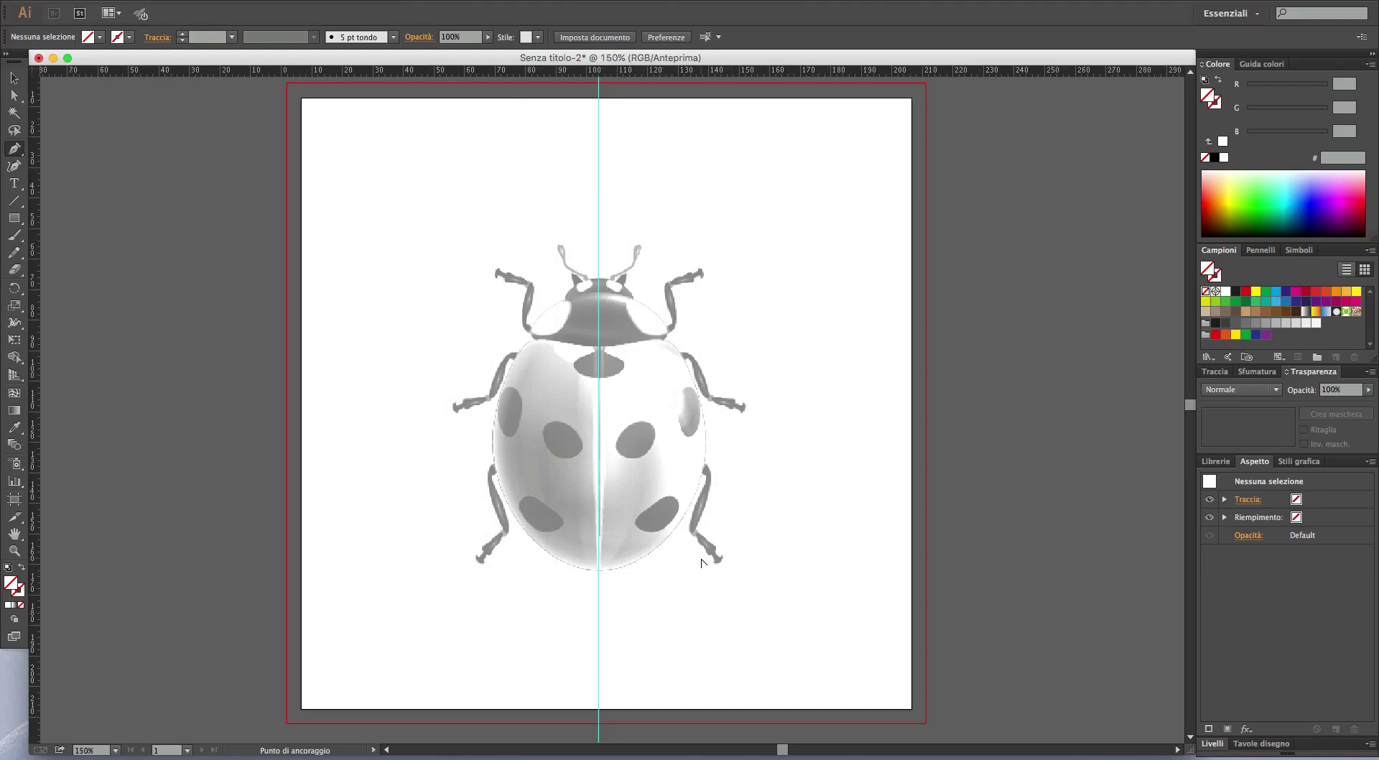
scroll(719, 549, up, 3)
scroll(761, 450, up, 2)
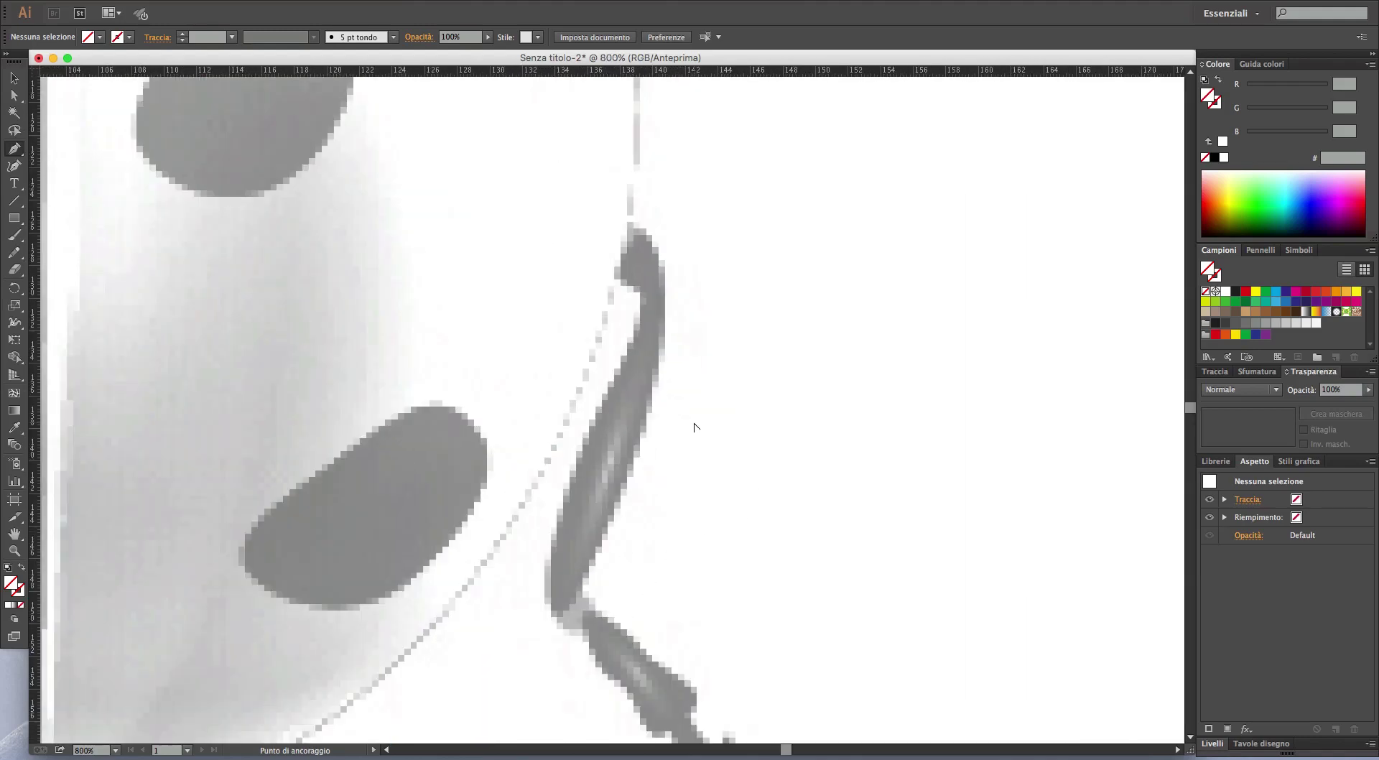
drag(739, 499, 684, 373)
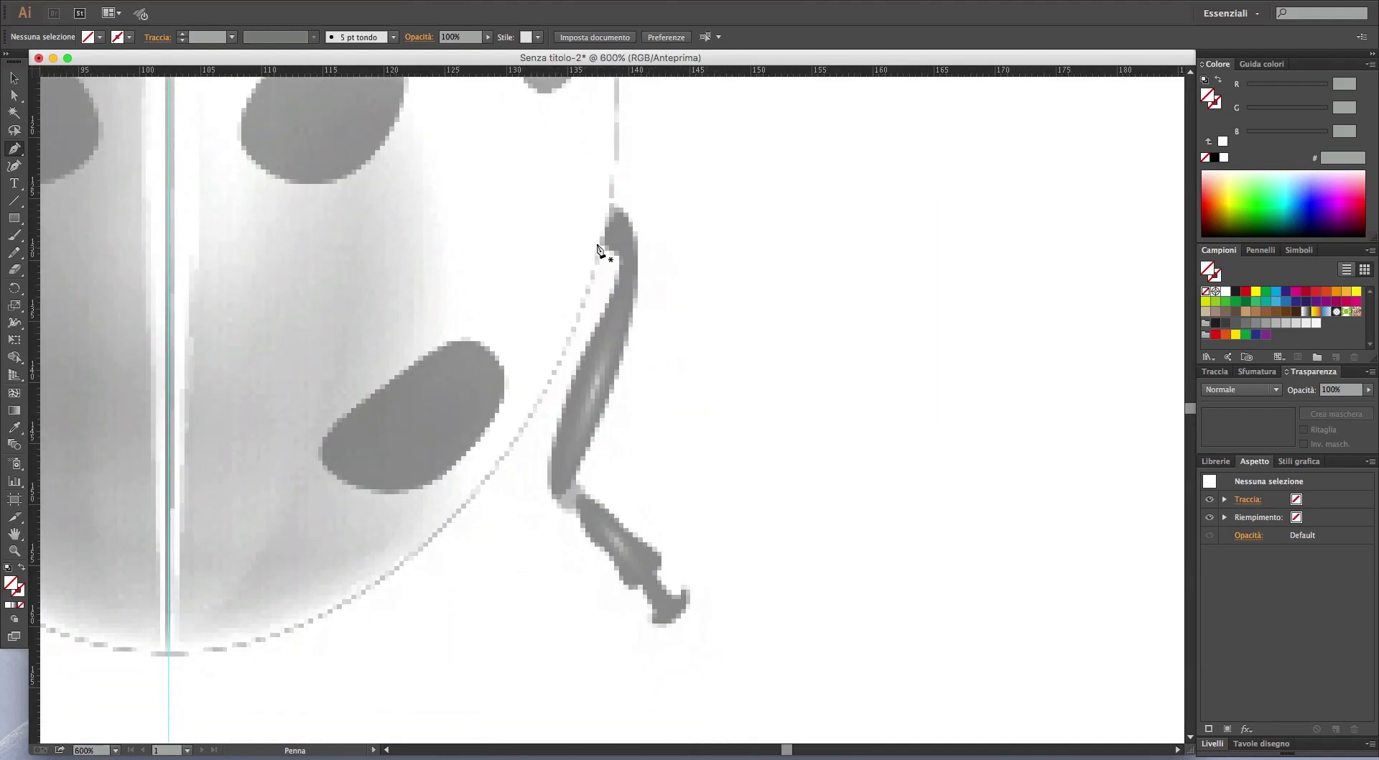
drag(580, 229, 622, 259)
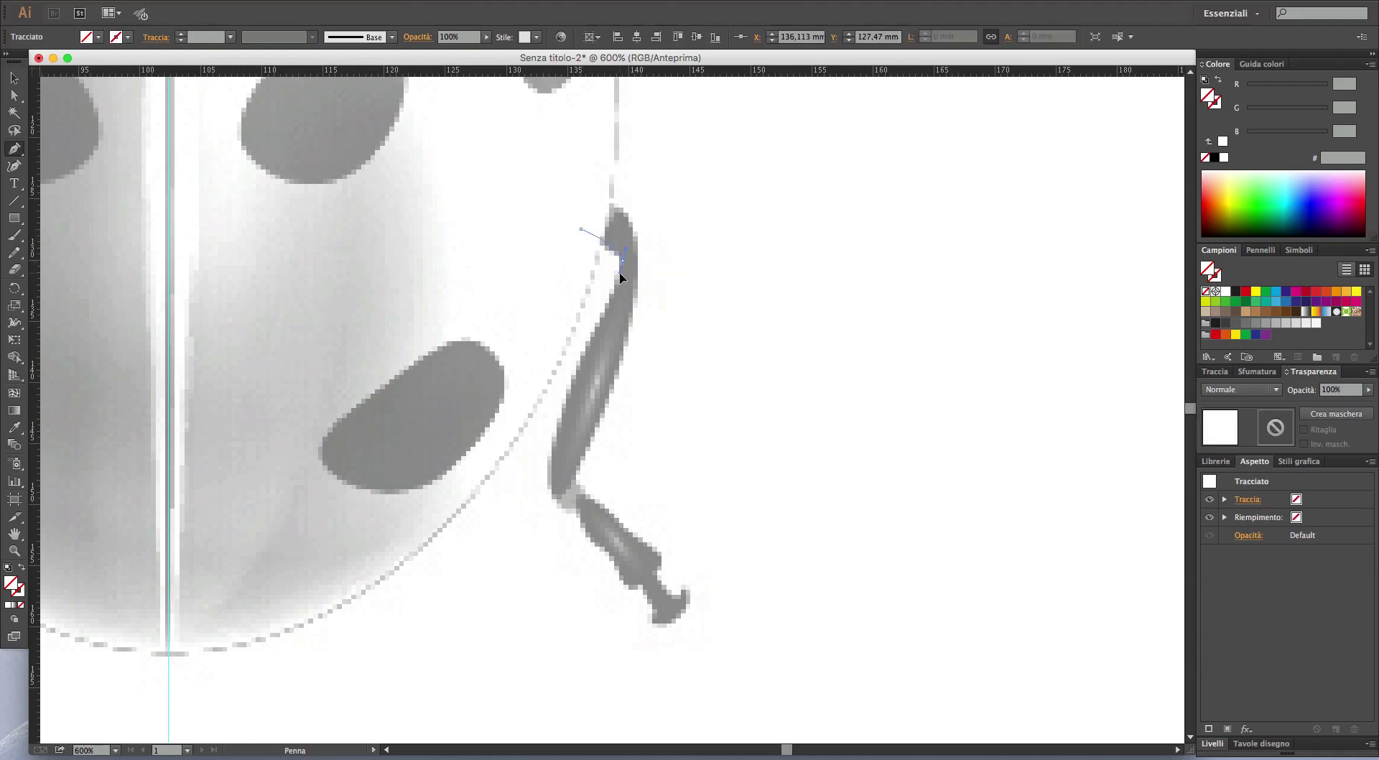
click(561, 399)
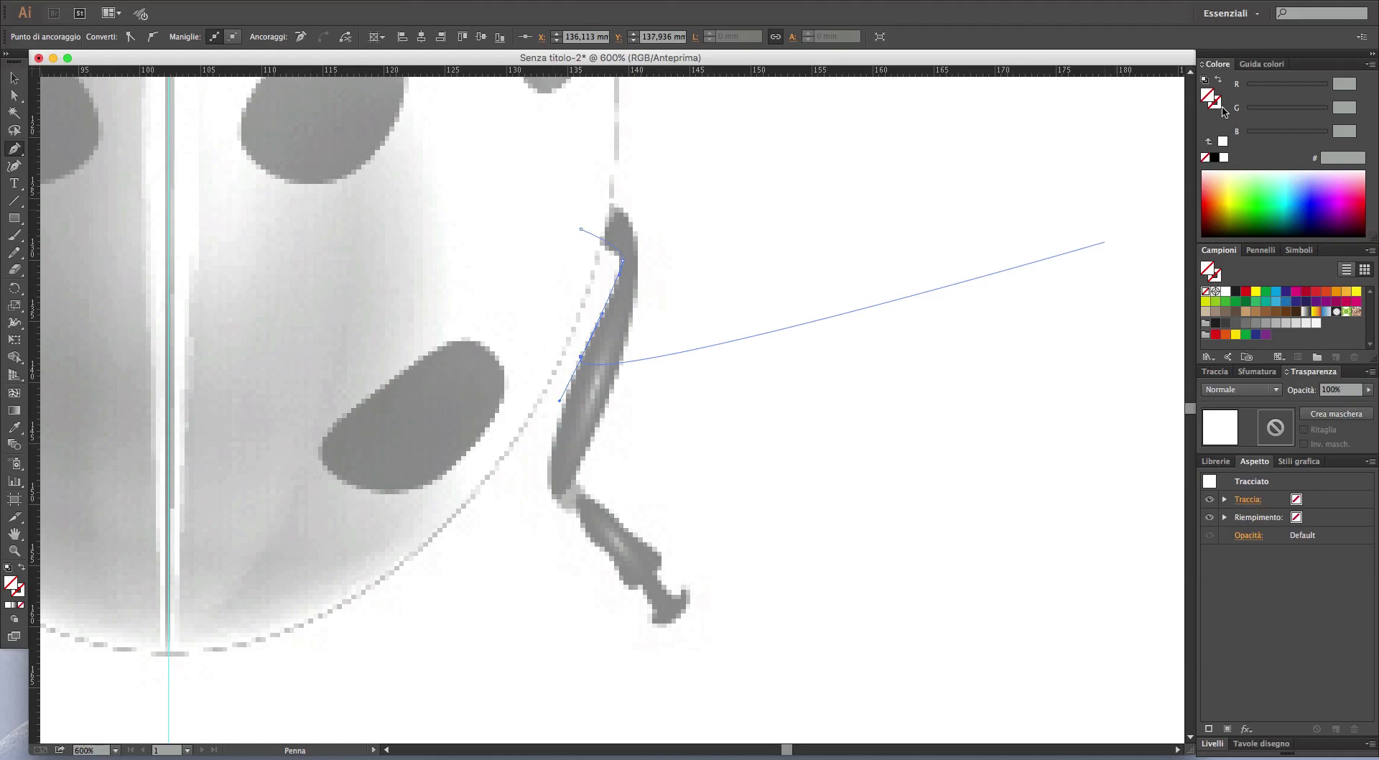
click(1214, 157)
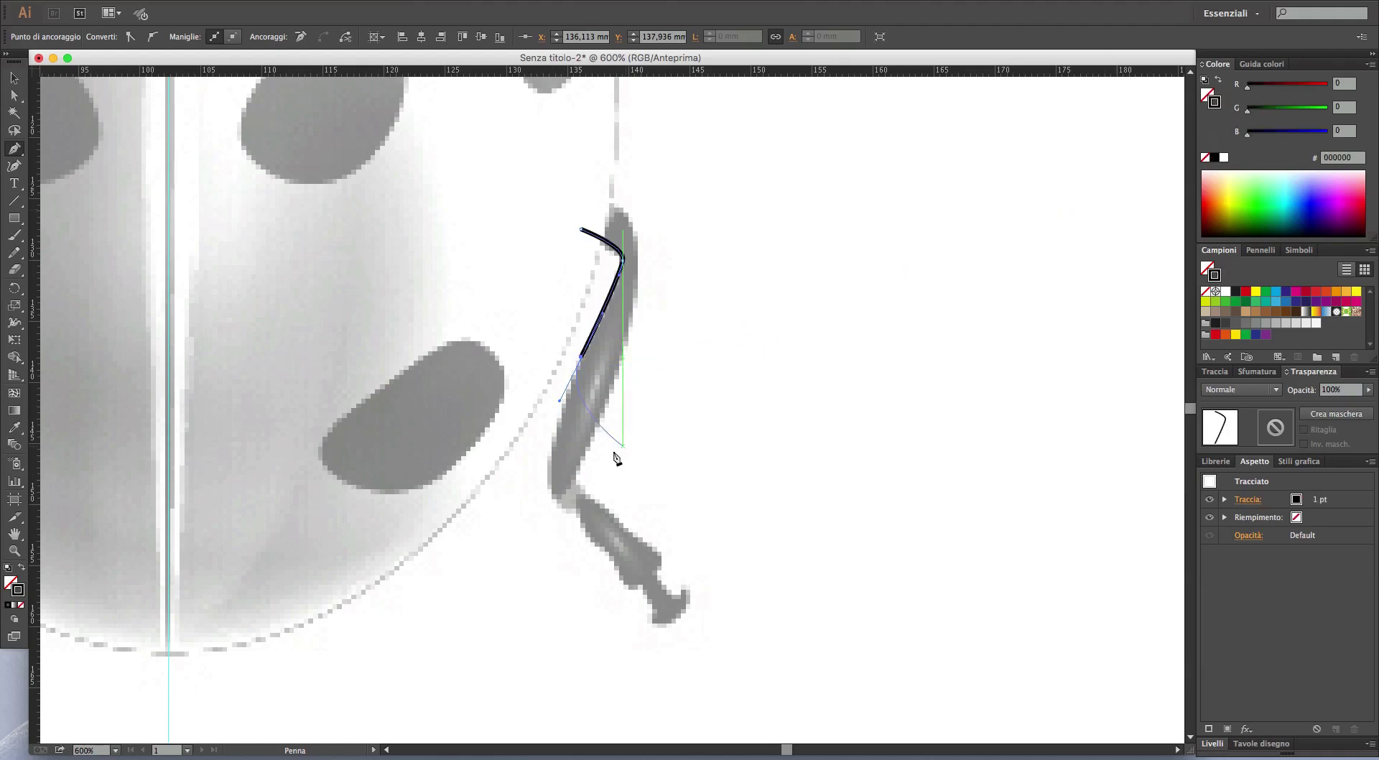
drag(550, 494, 559, 508)
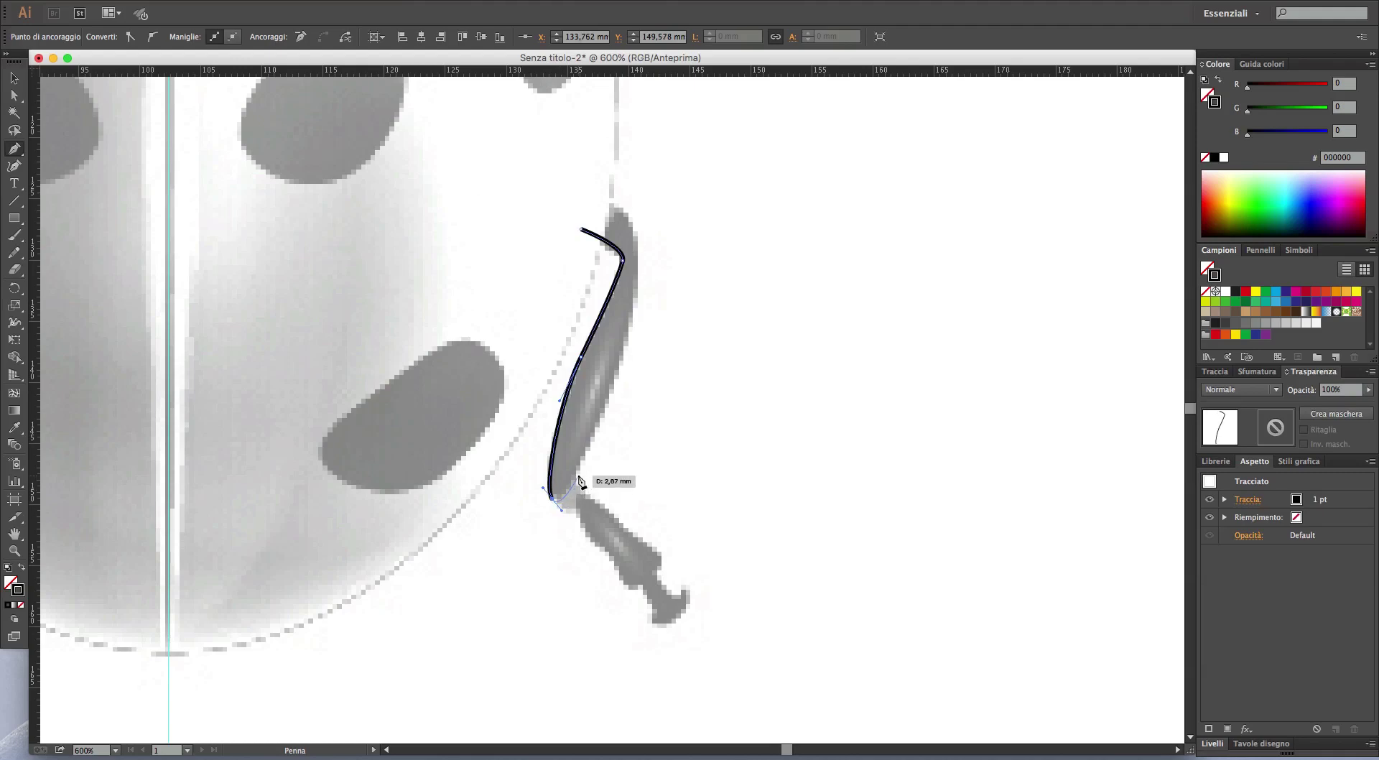
drag(579, 471, 604, 428)
drag(635, 298, 639, 267)
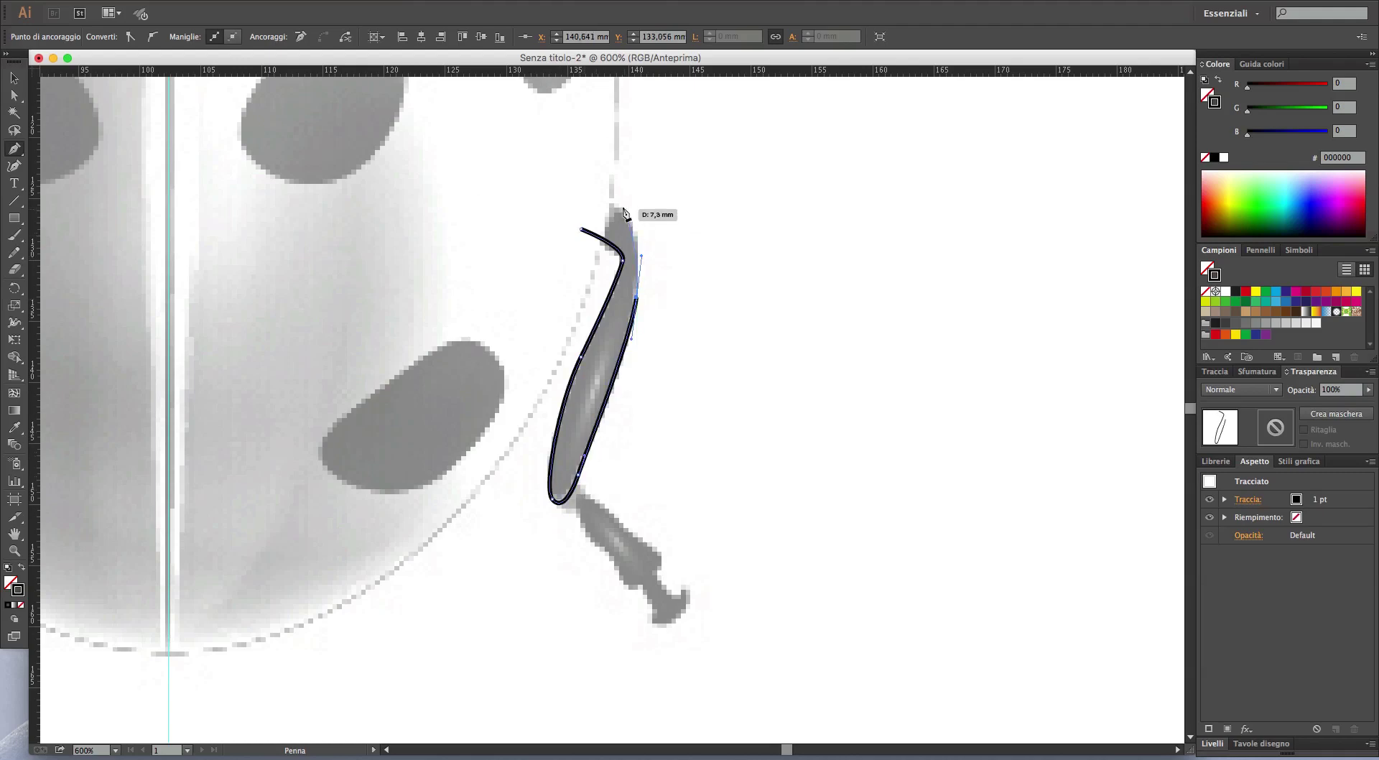
drag(607, 199, 579, 180)
drag(580, 230, 587, 260)
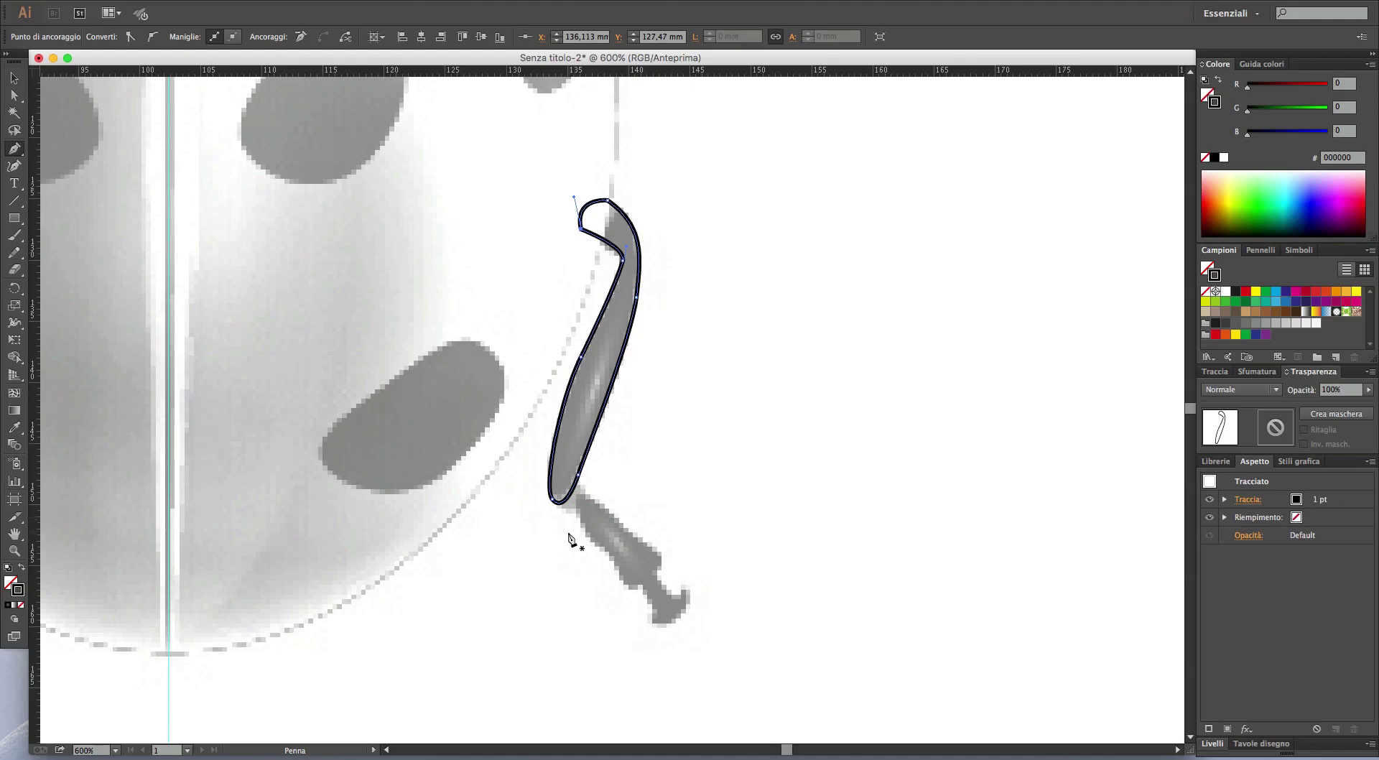
- Trace the small looped knee joint below the upper leg as a closed path
scroll(571, 514, up, 3)
ctrl+click(605, 511)
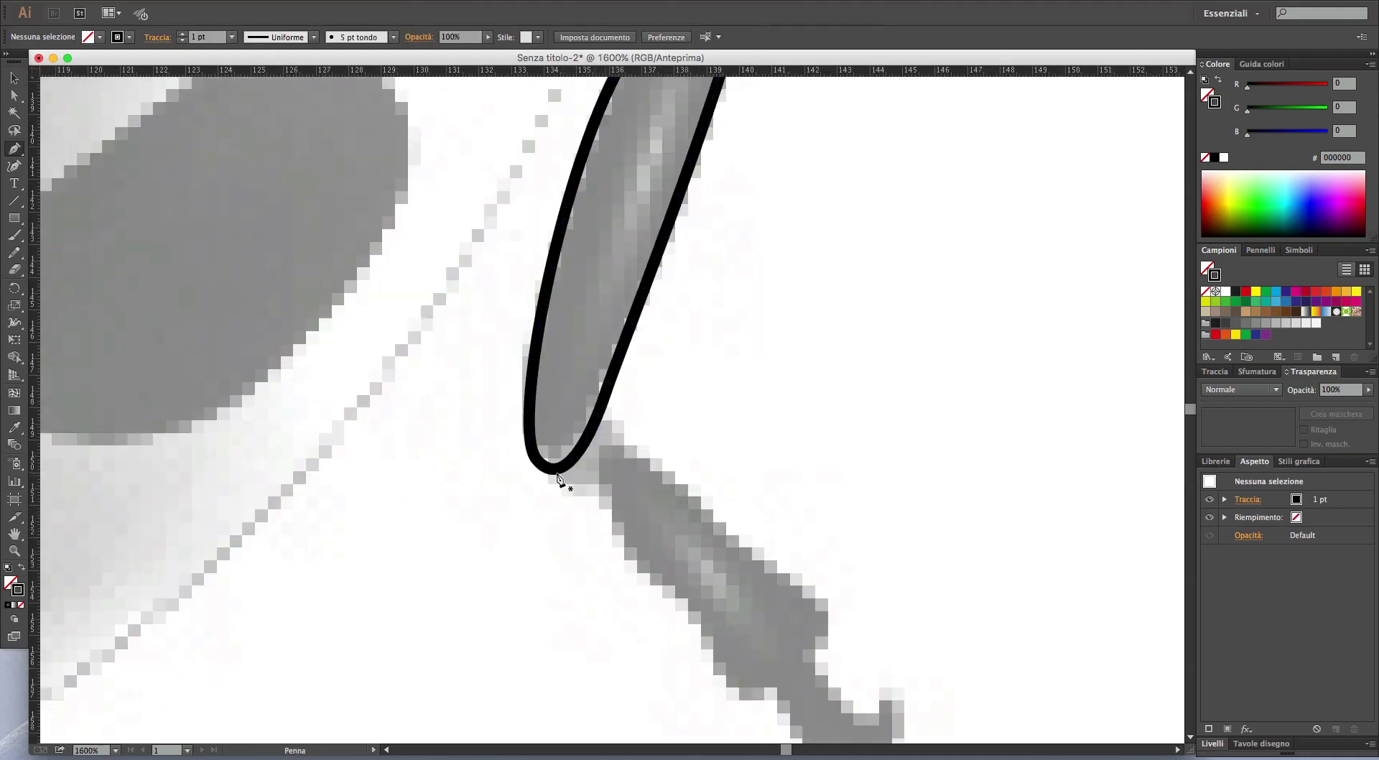
key(ctrl)
mouse_move(552, 469)
mouse_down()
mouse_move(582, 497)
mouse_move(639, 425)
mouse_up()
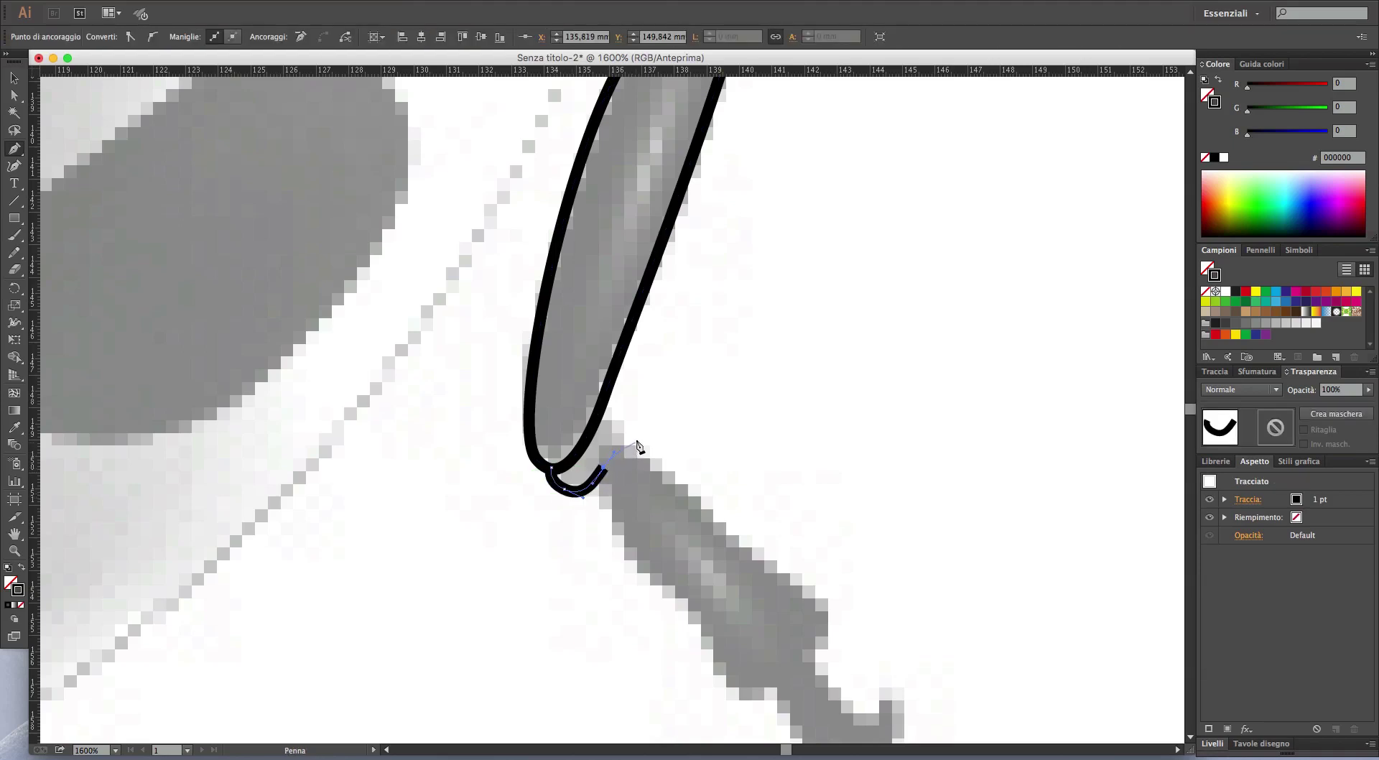
click(637, 438)
click(600, 410)
click(552, 470)
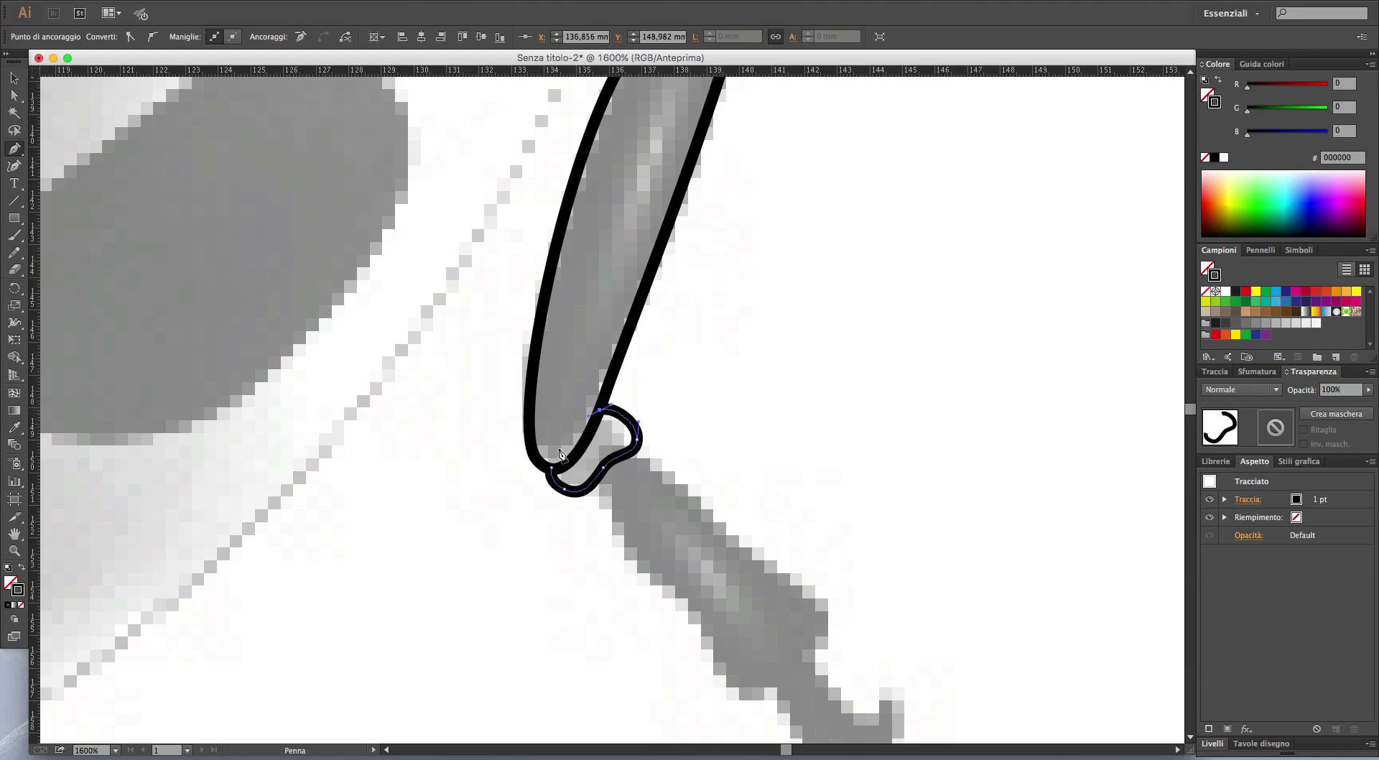
drag(551, 470, 569, 508)
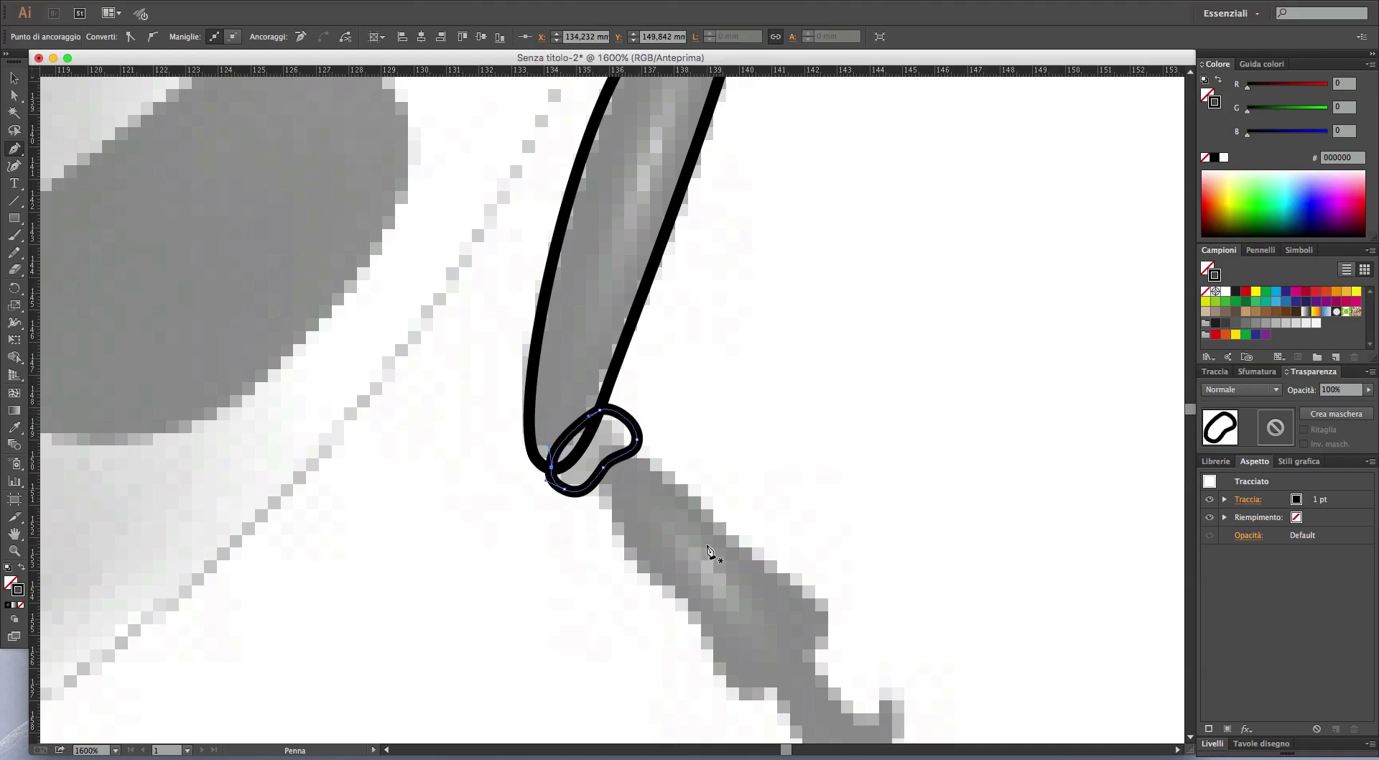
- Trace the underside and hooked tip of the foot
scroll(706, 554, down, 5)
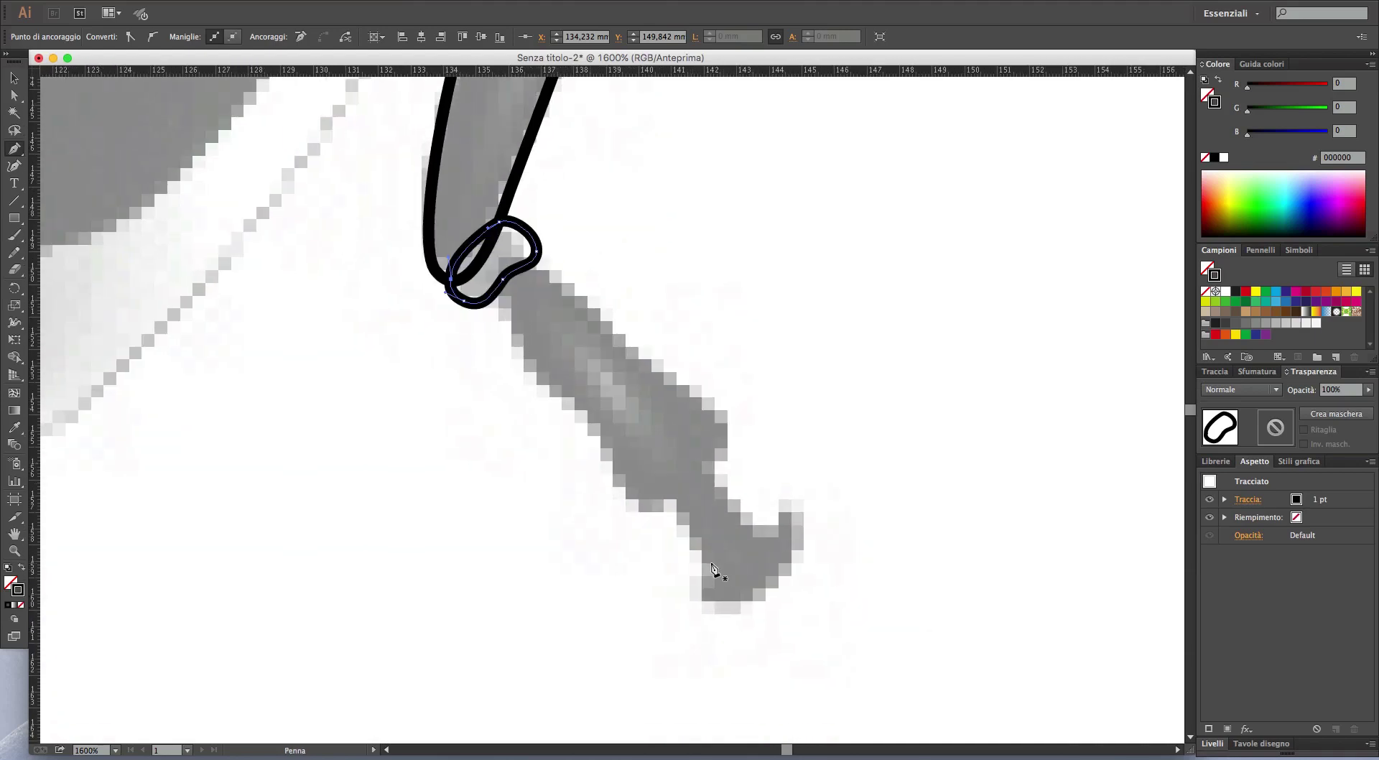
click(718, 572)
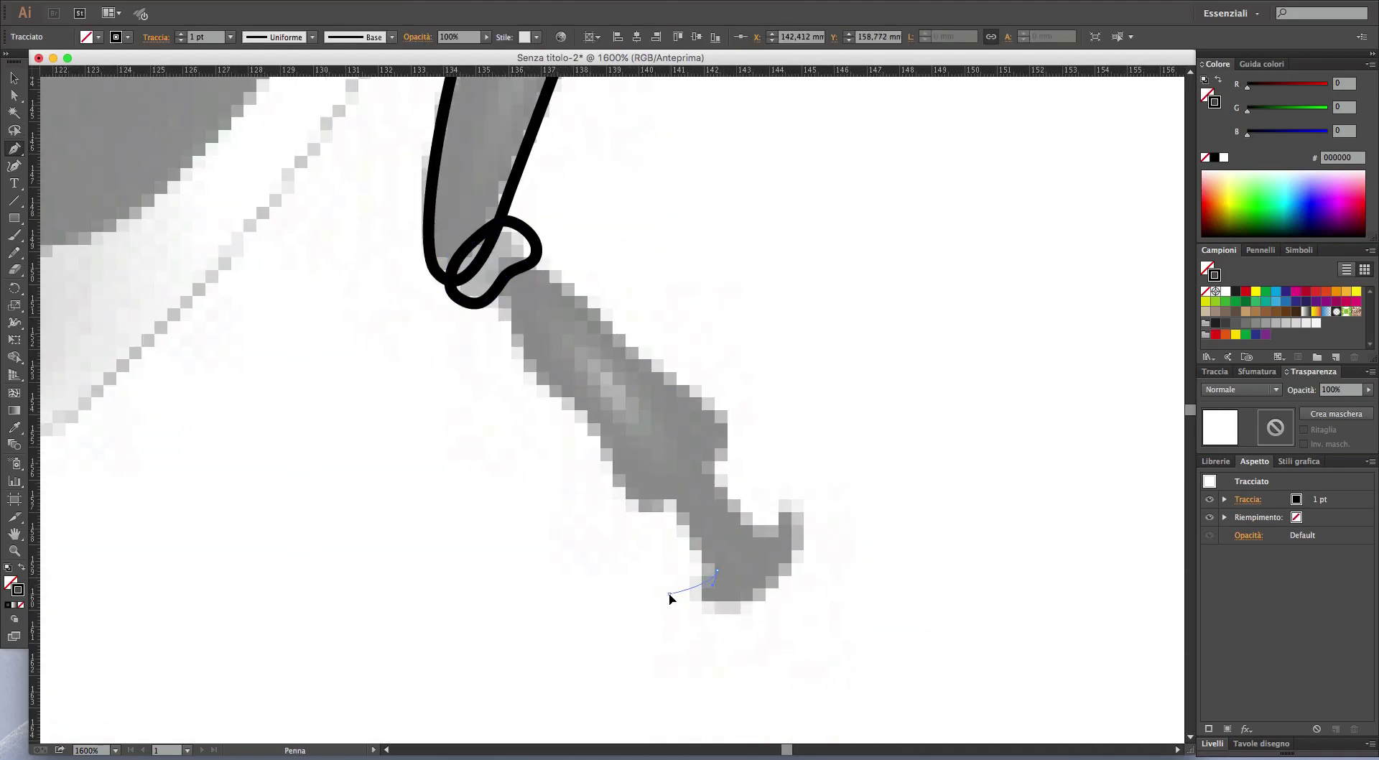
drag(667, 592, 673, 601)
drag(756, 602, 785, 583)
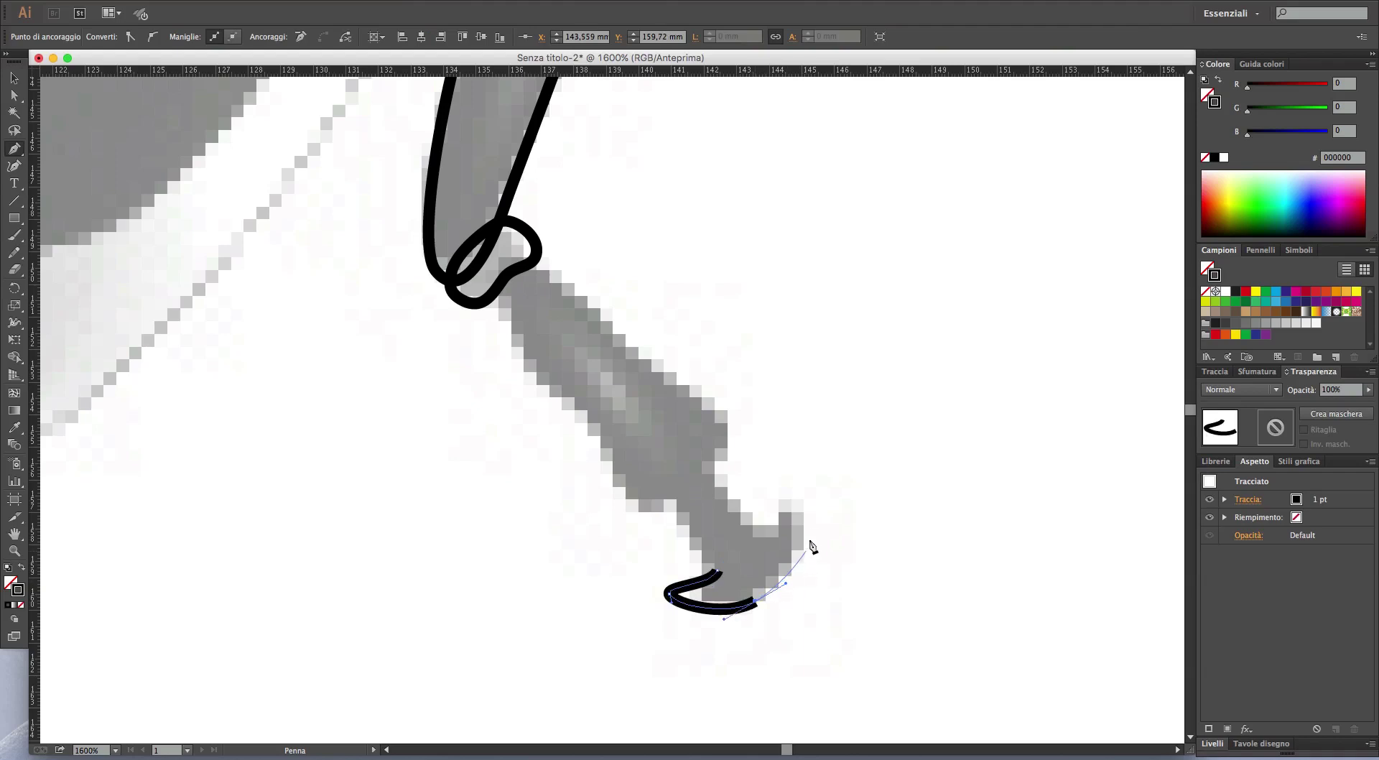
drag(805, 511, 796, 493)
click(779, 506)
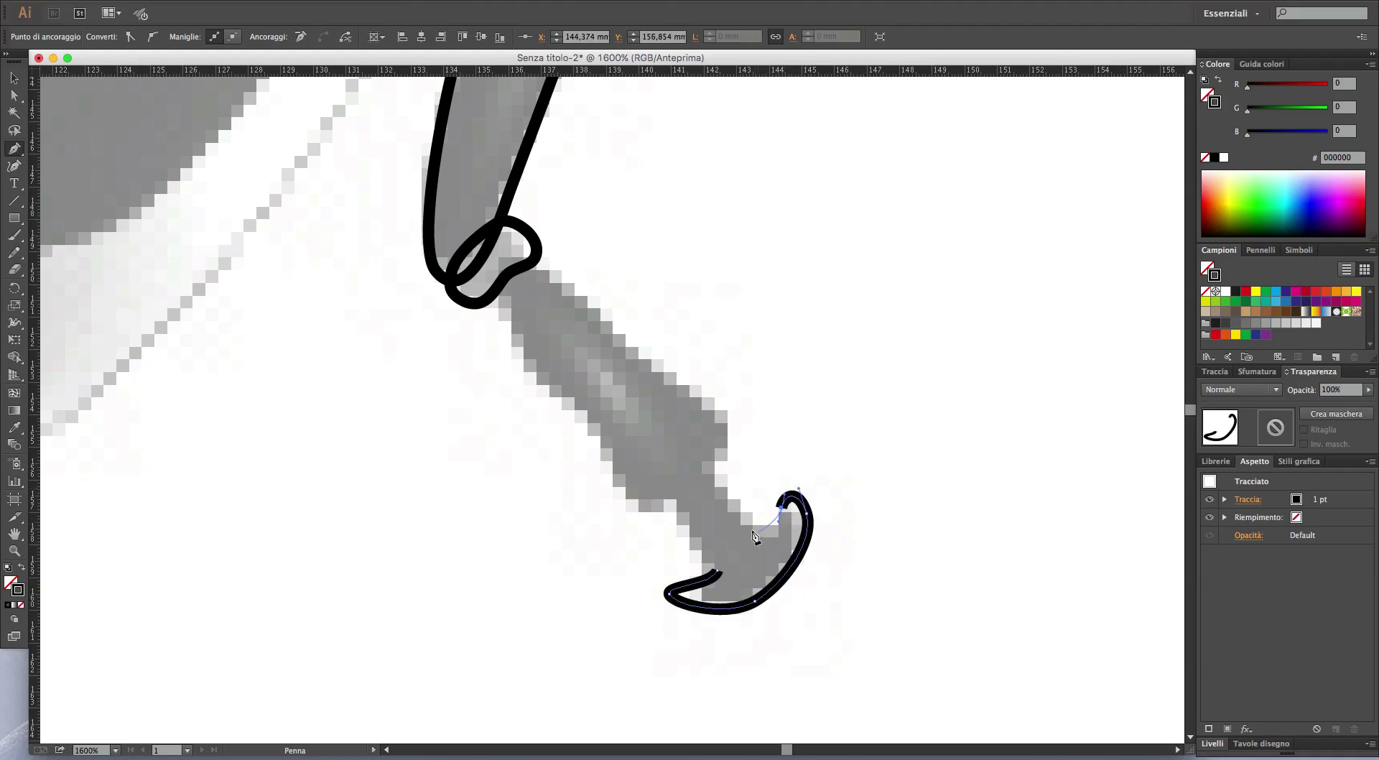
click(752, 532)
click(695, 468)
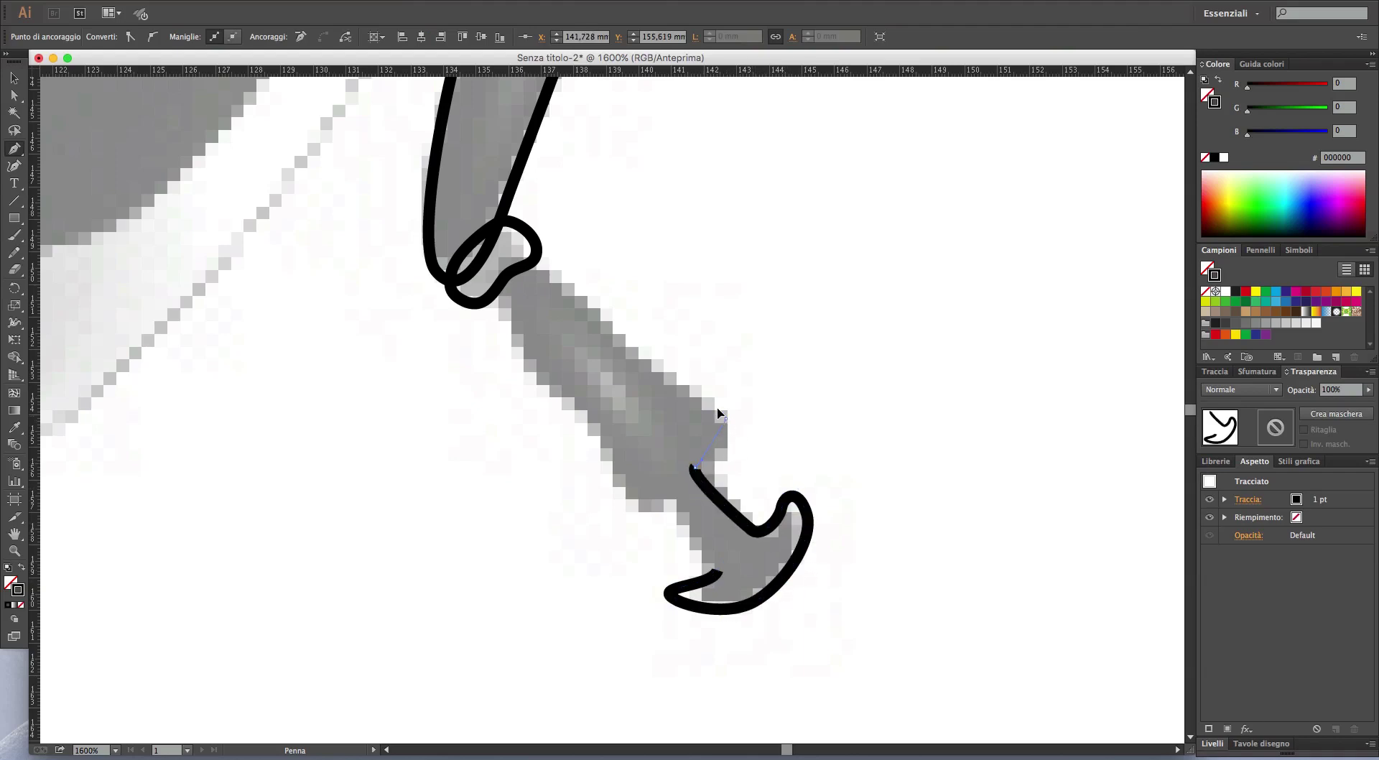
- Run the outline up and around the lower leg and close it at the foot
drag(728, 418, 703, 397)
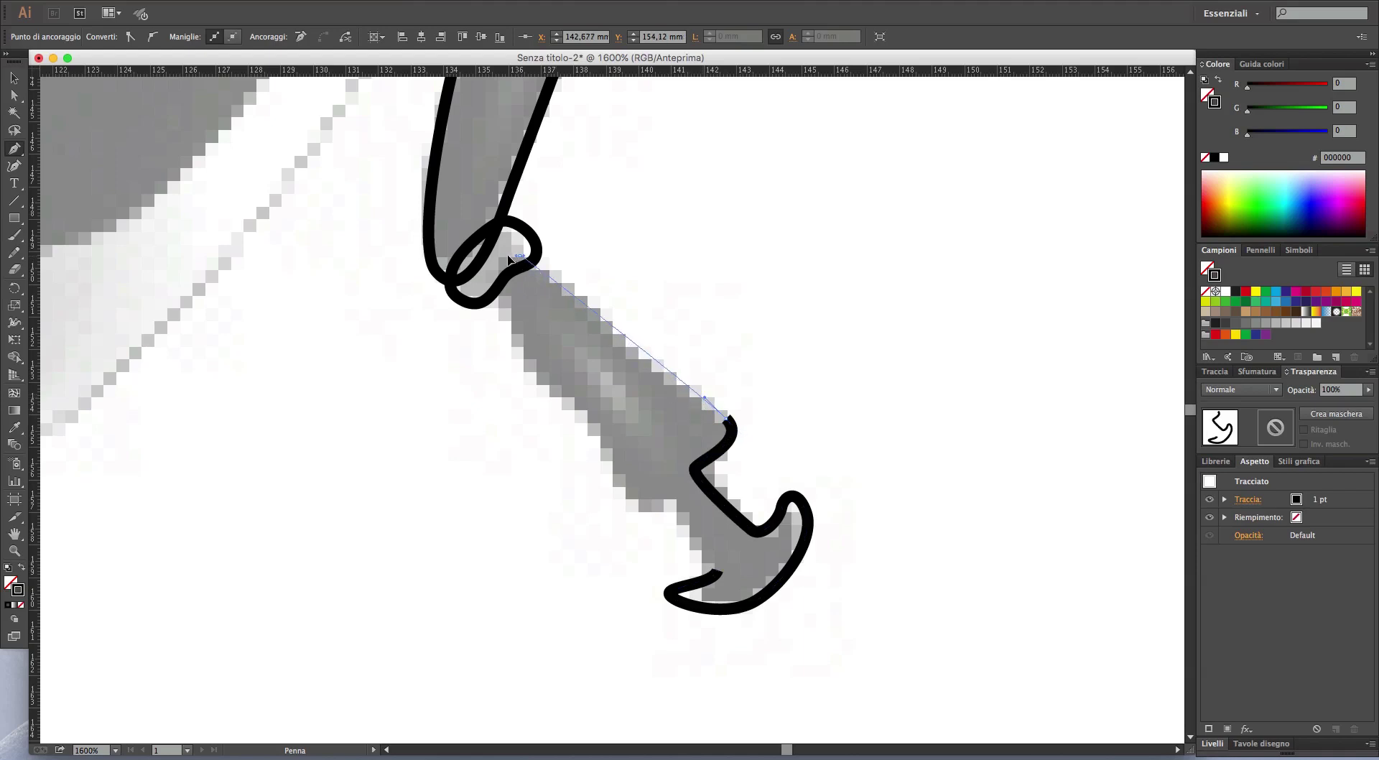
drag(519, 255, 501, 256)
drag(490, 305, 506, 328)
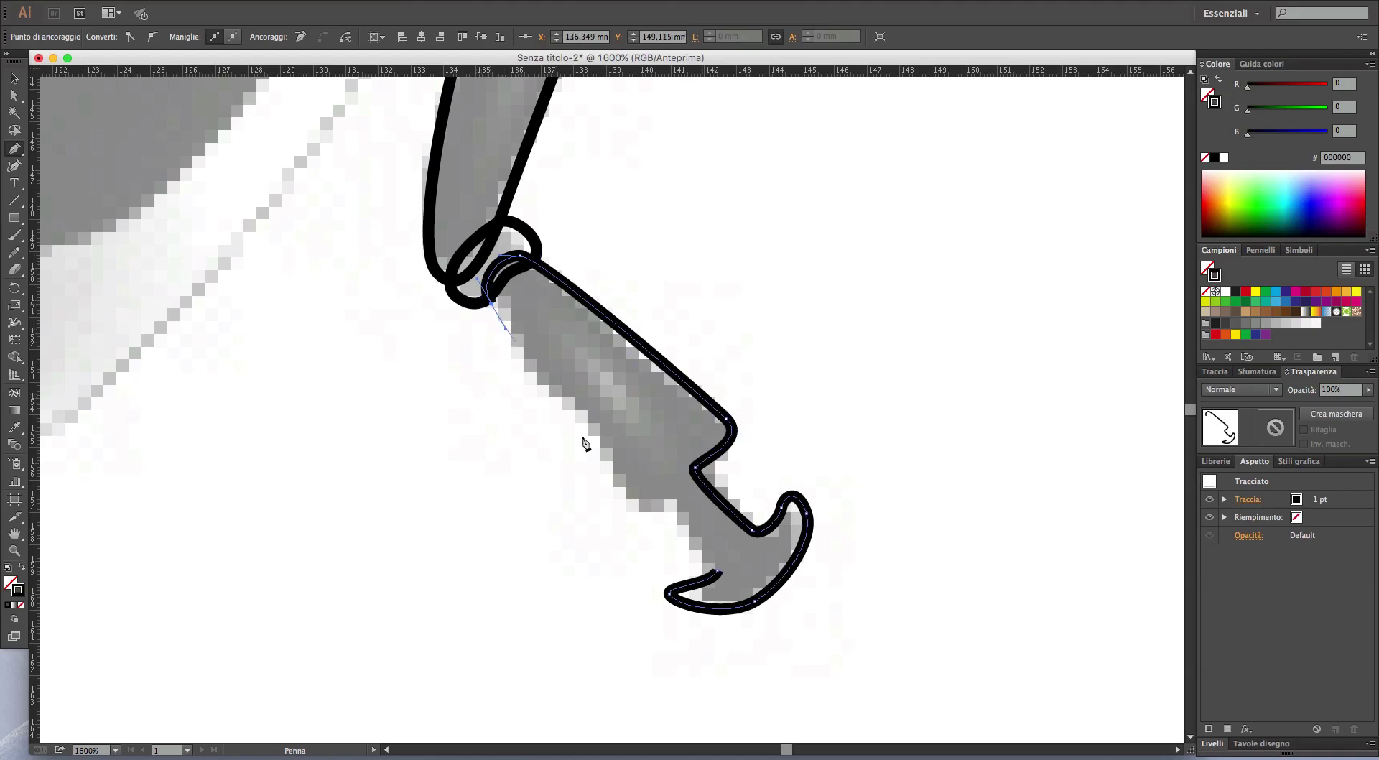
drag(632, 512, 652, 516)
click(671, 499)
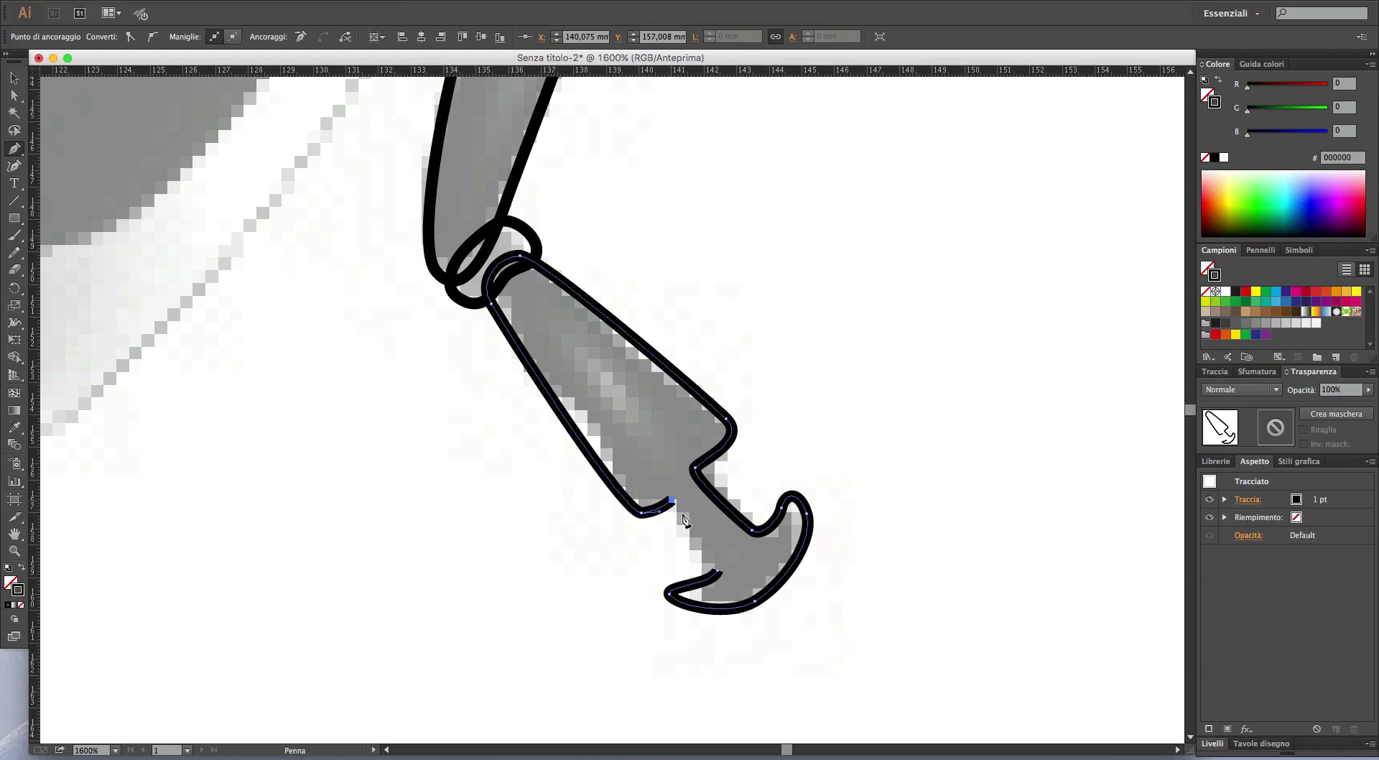
click(718, 570)
scroll(851, 535, up, 5)
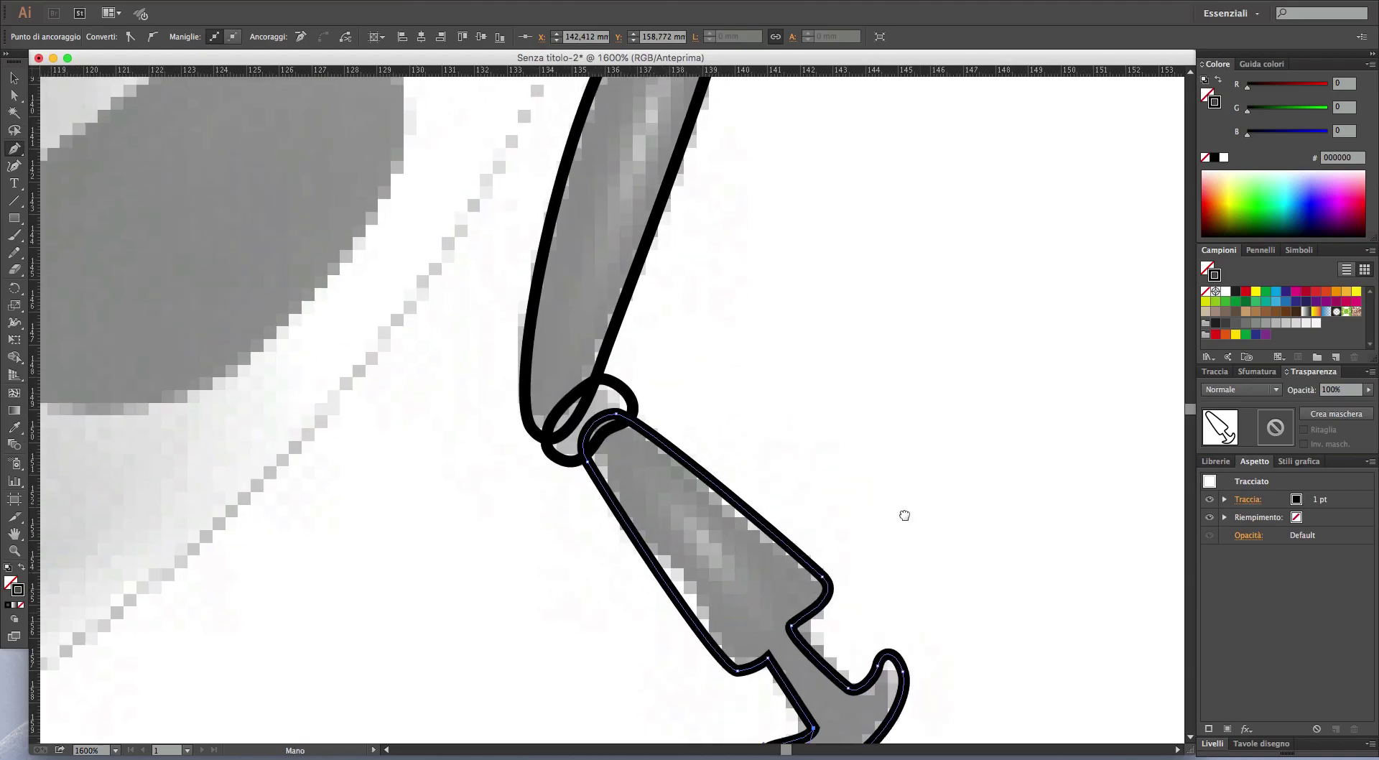
scroll(902, 513, down, 4)
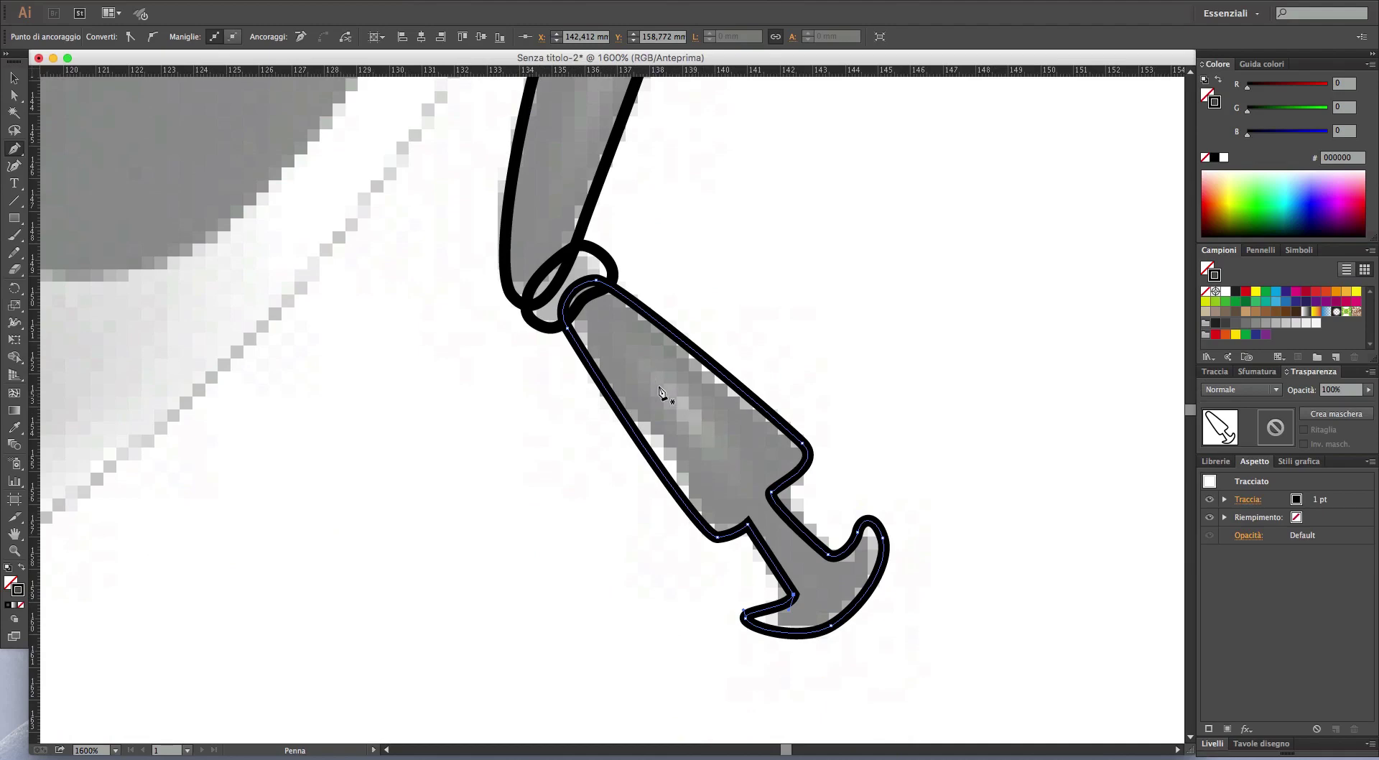
mouse_move(695, 411)
mouse_down()
mouse_move(774, 669)
mouse_move(754, 483)
mouse_up()
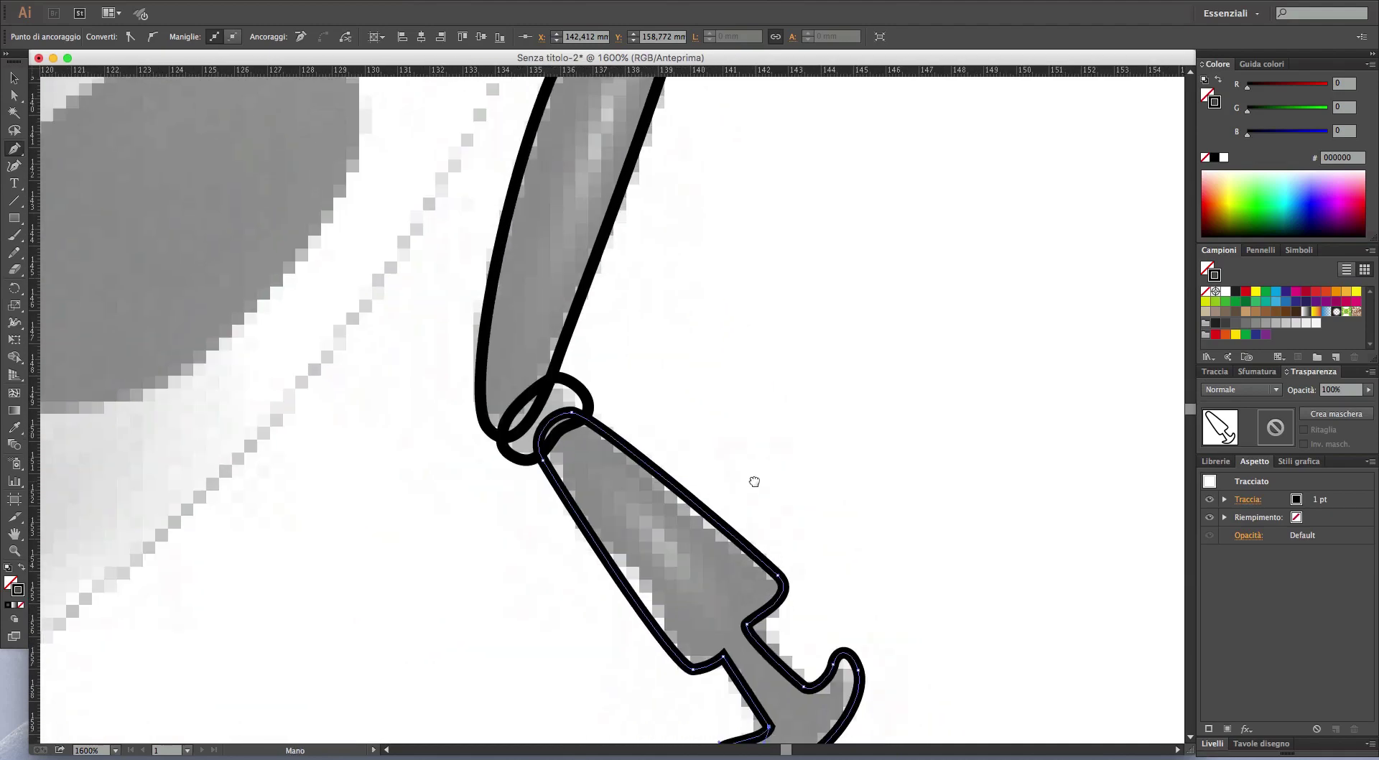
click(14, 217)
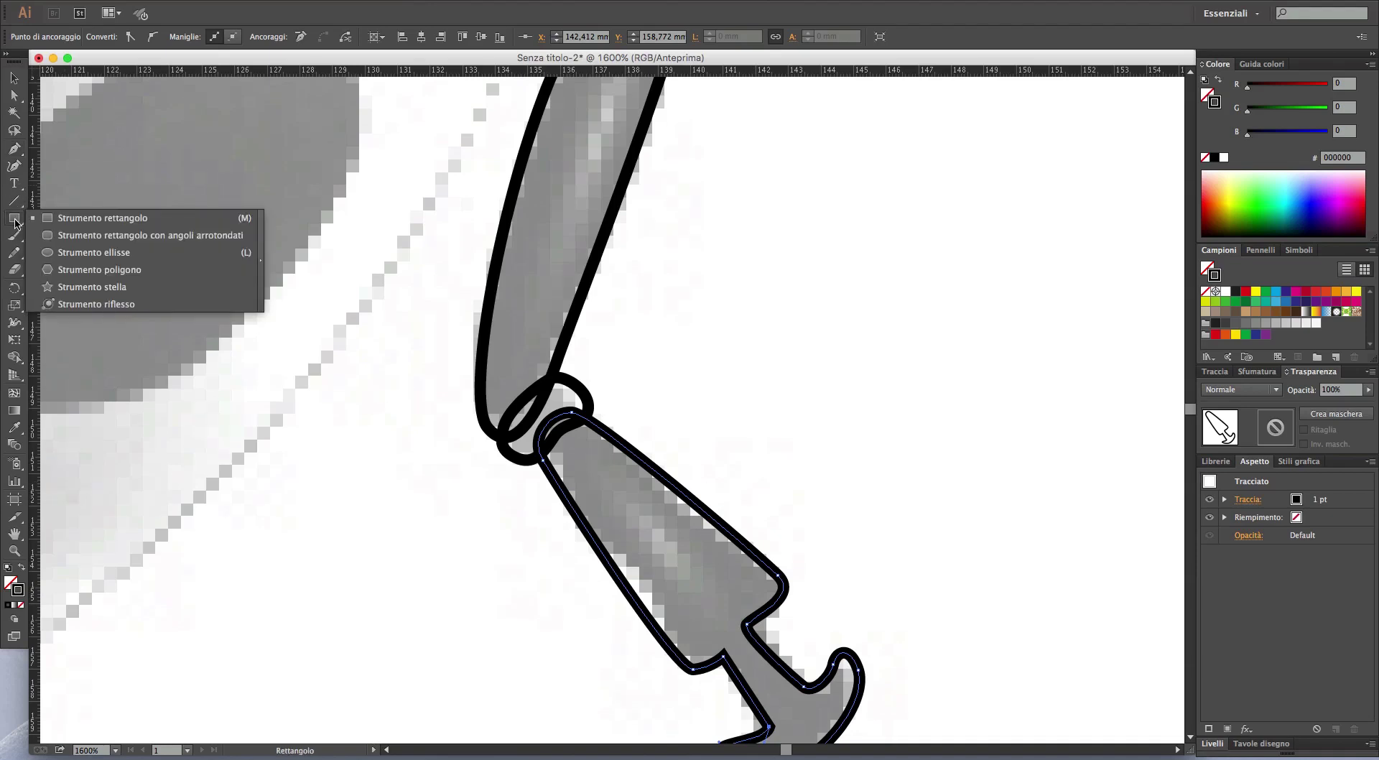
- Draw a tall tilted highlight ellipse and fit it onto the lower leg
click(94, 252)
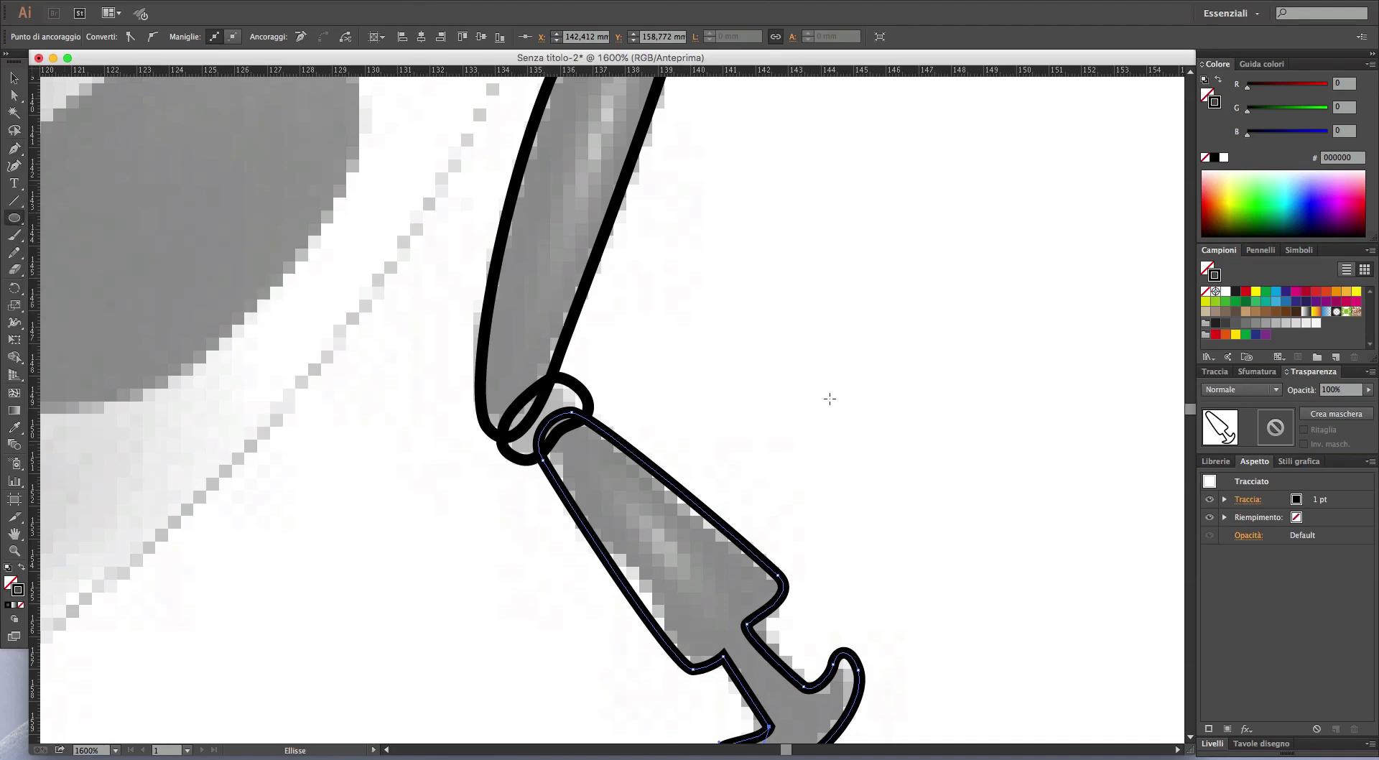
drag(803, 276, 880, 511)
key(v)
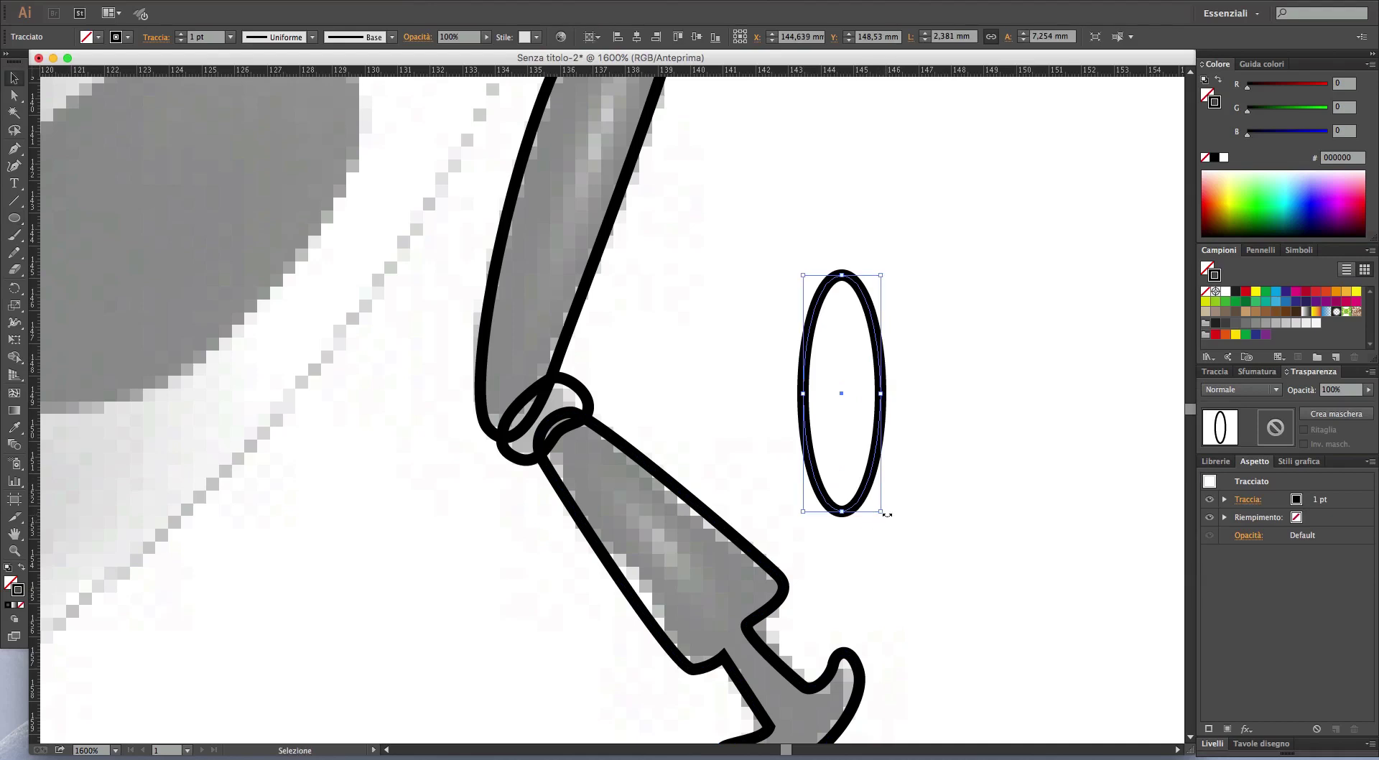
drag(884, 514, 936, 443)
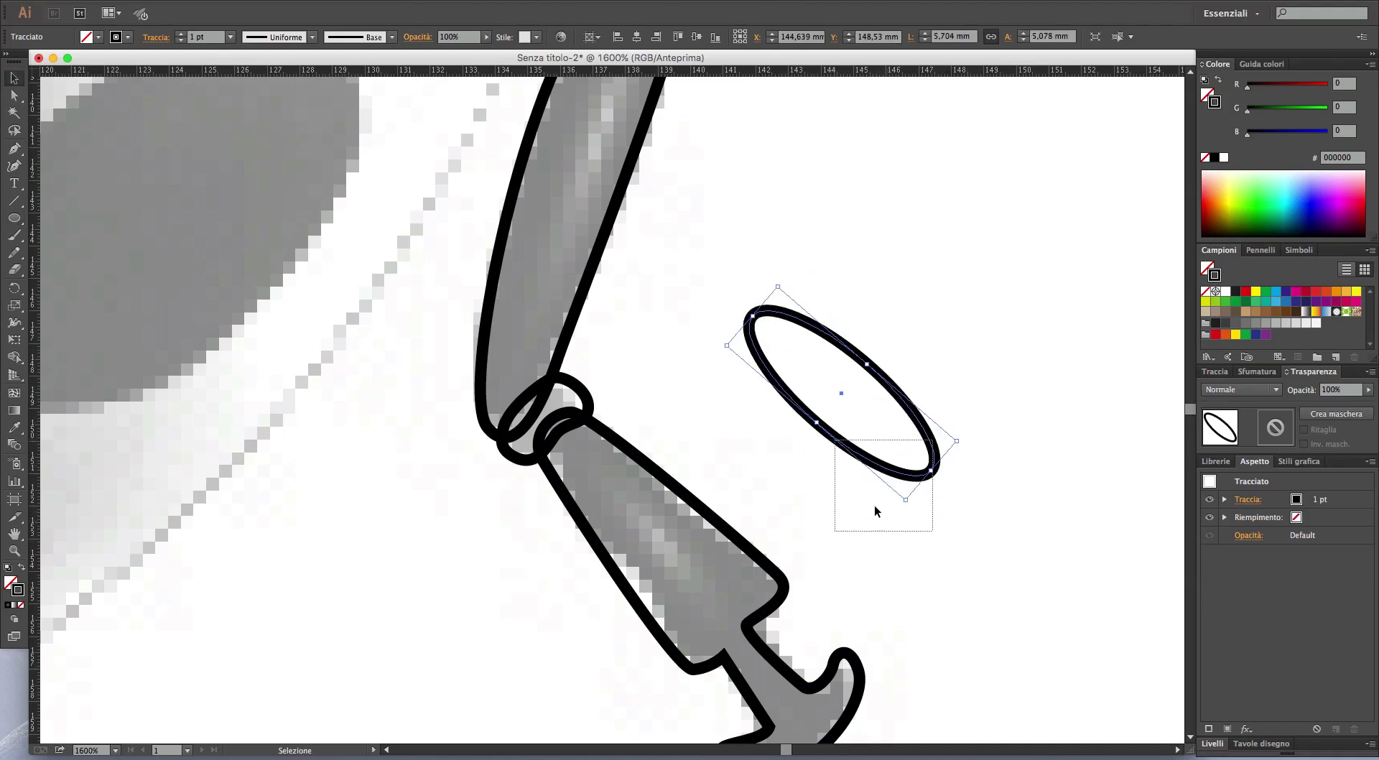
click(916, 486)
drag(916, 485, 762, 628)
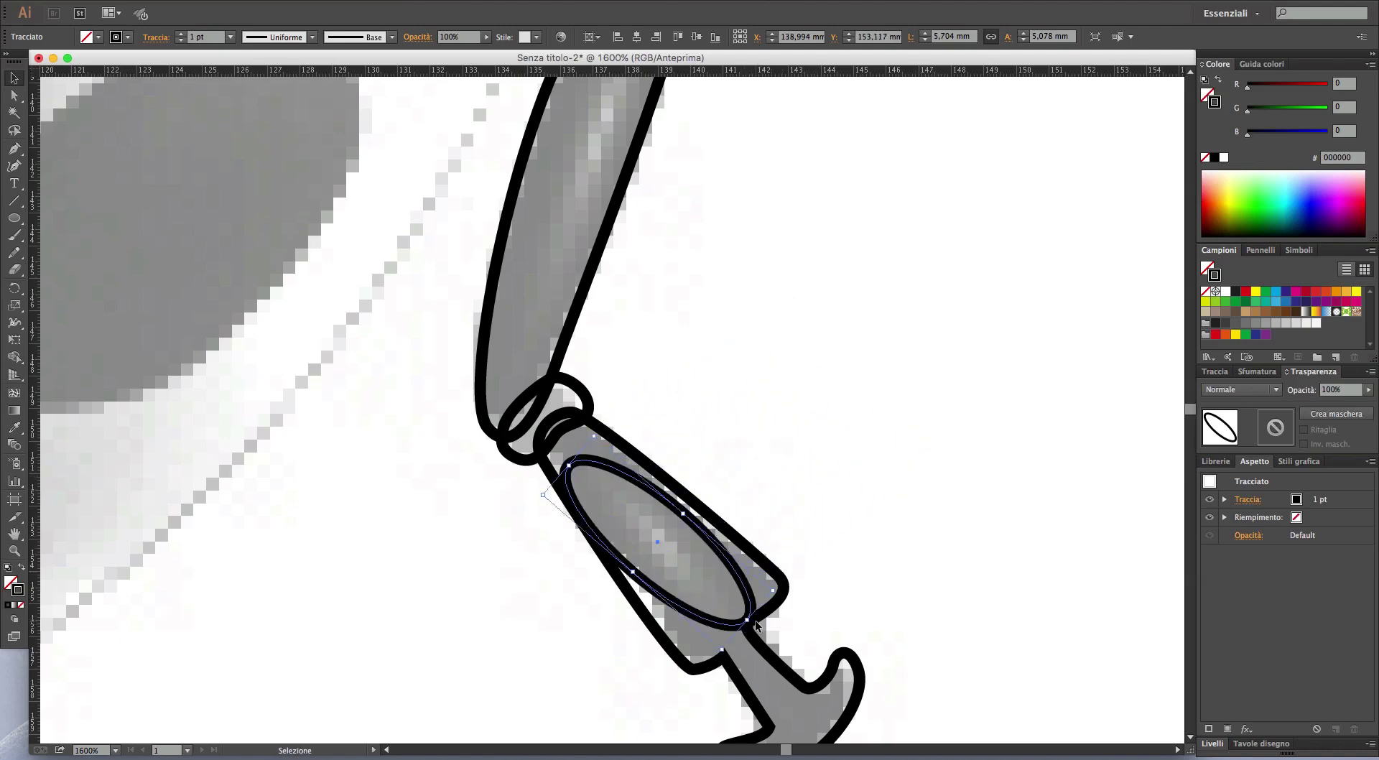
drag(747, 620, 735, 633)
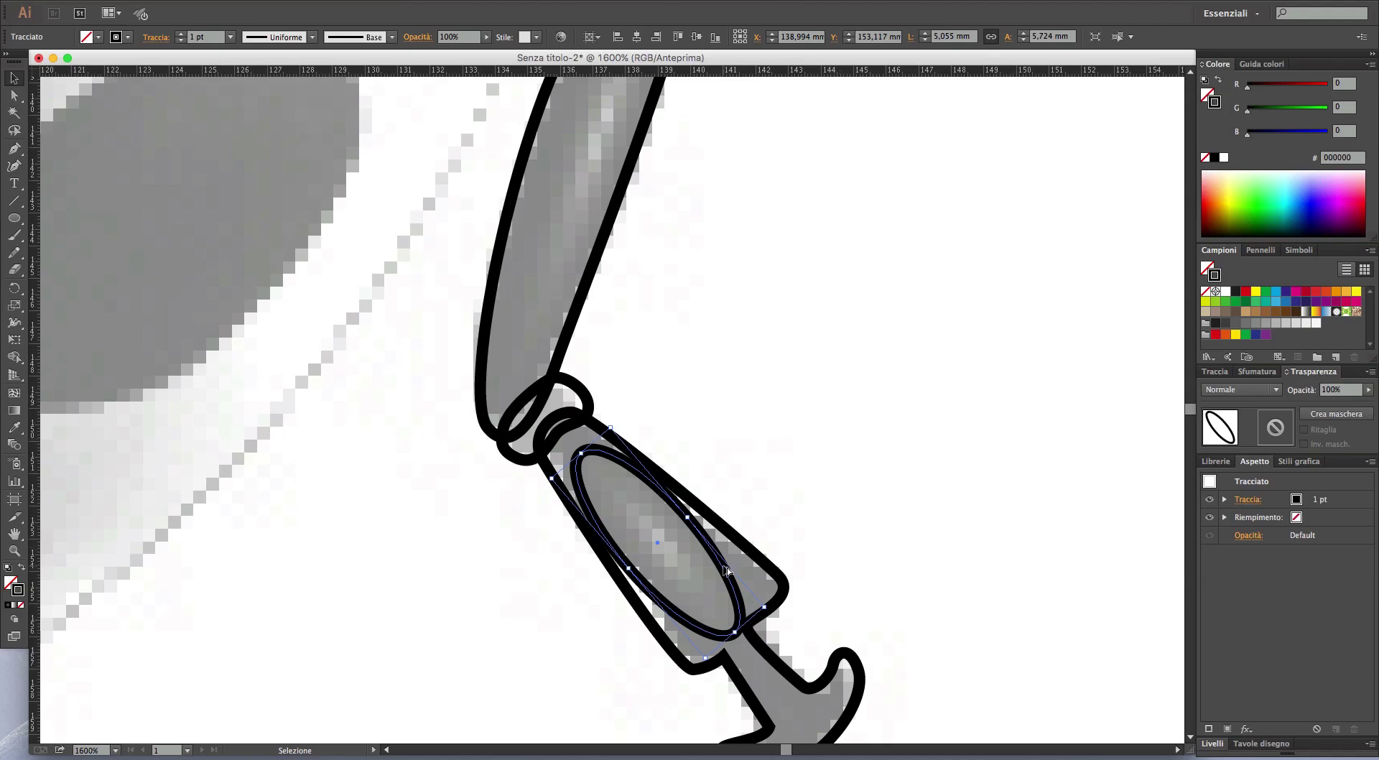
- Duplicate the ellipse onto the upper leg, stretch it and tilt it slightly clockwise
mouse_move(723, 571)
mouse_down()
mouse_move(739, 431)
mouse_move(781, 283)
mouse_move(724, 386)
mouse_up()
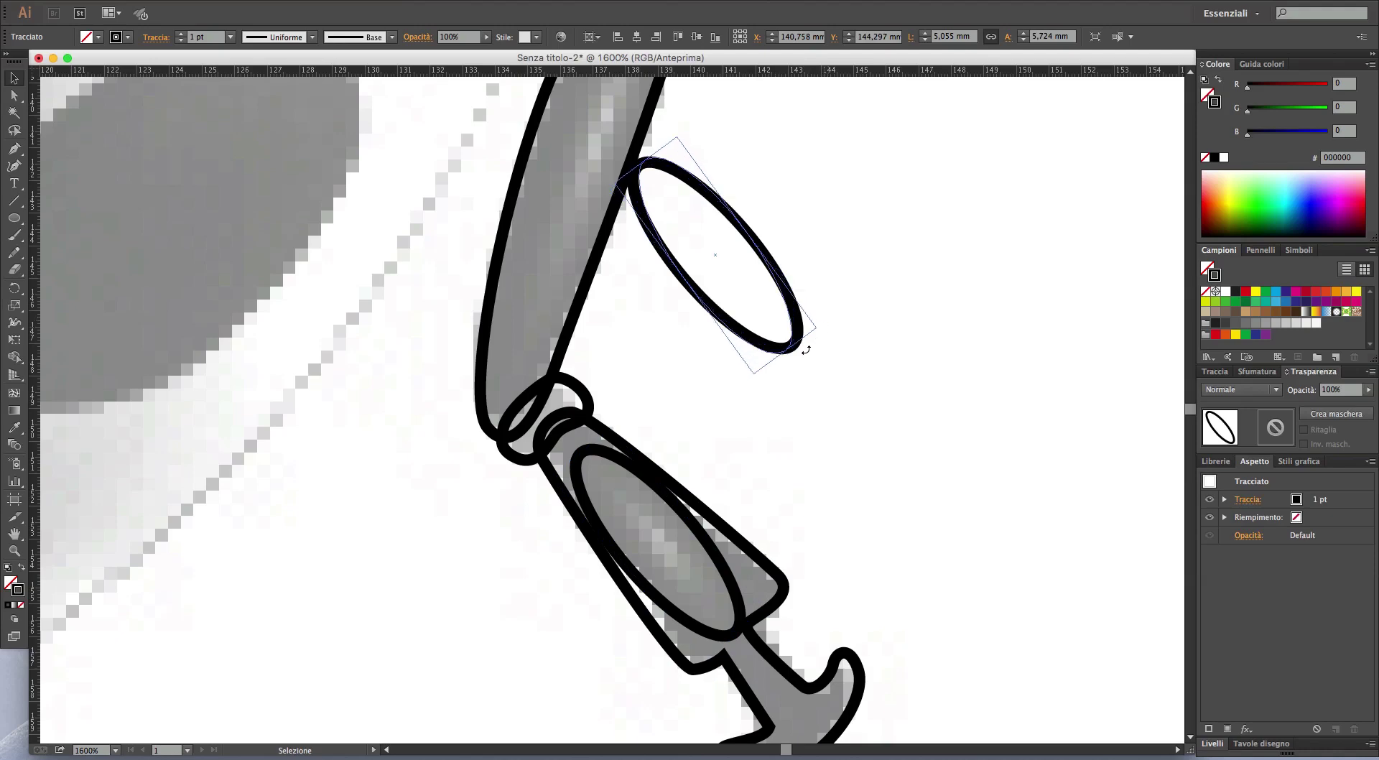
mouse_move(788, 287)
mouse_down()
mouse_move(790, 445)
mouse_move(609, 354)
mouse_move(637, 247)
mouse_up()
scroll(598, 354, up, 4)
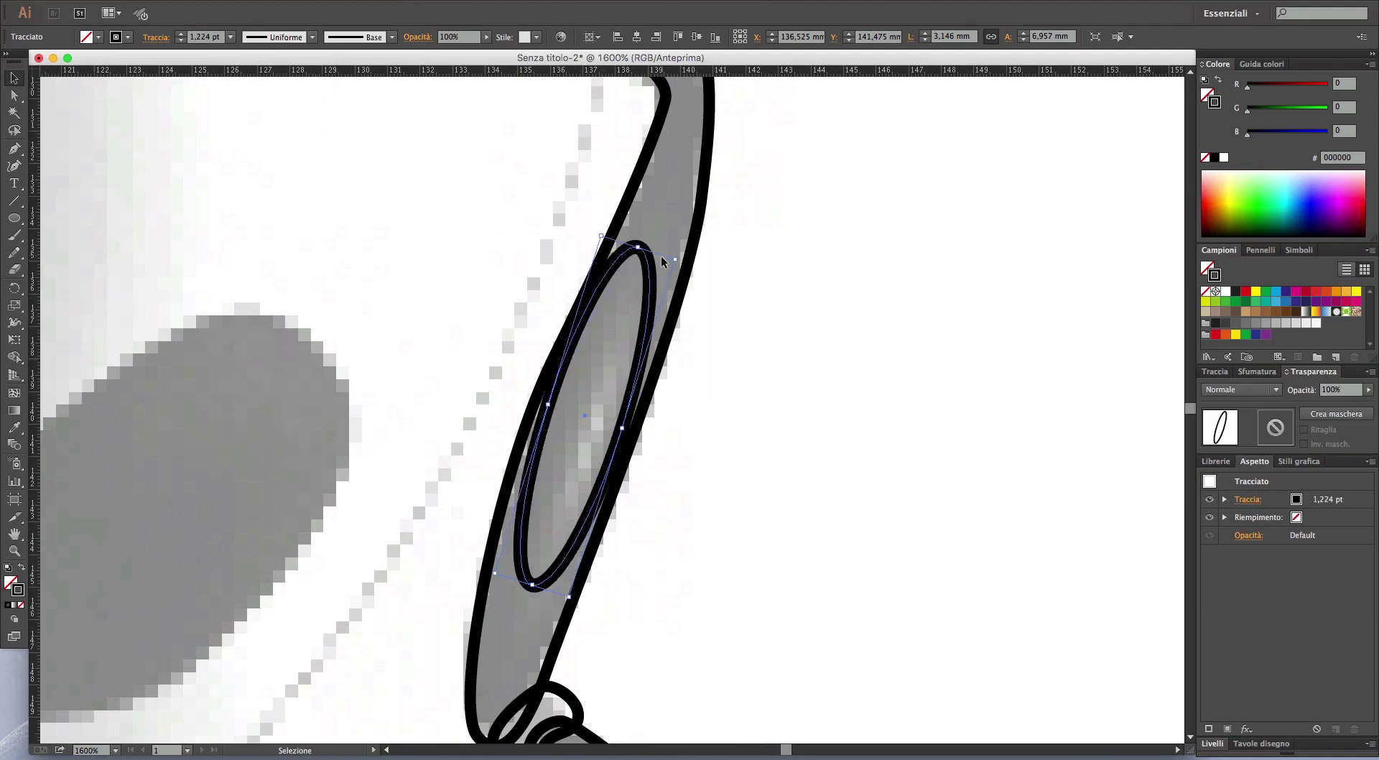
drag(532, 585, 519, 622)
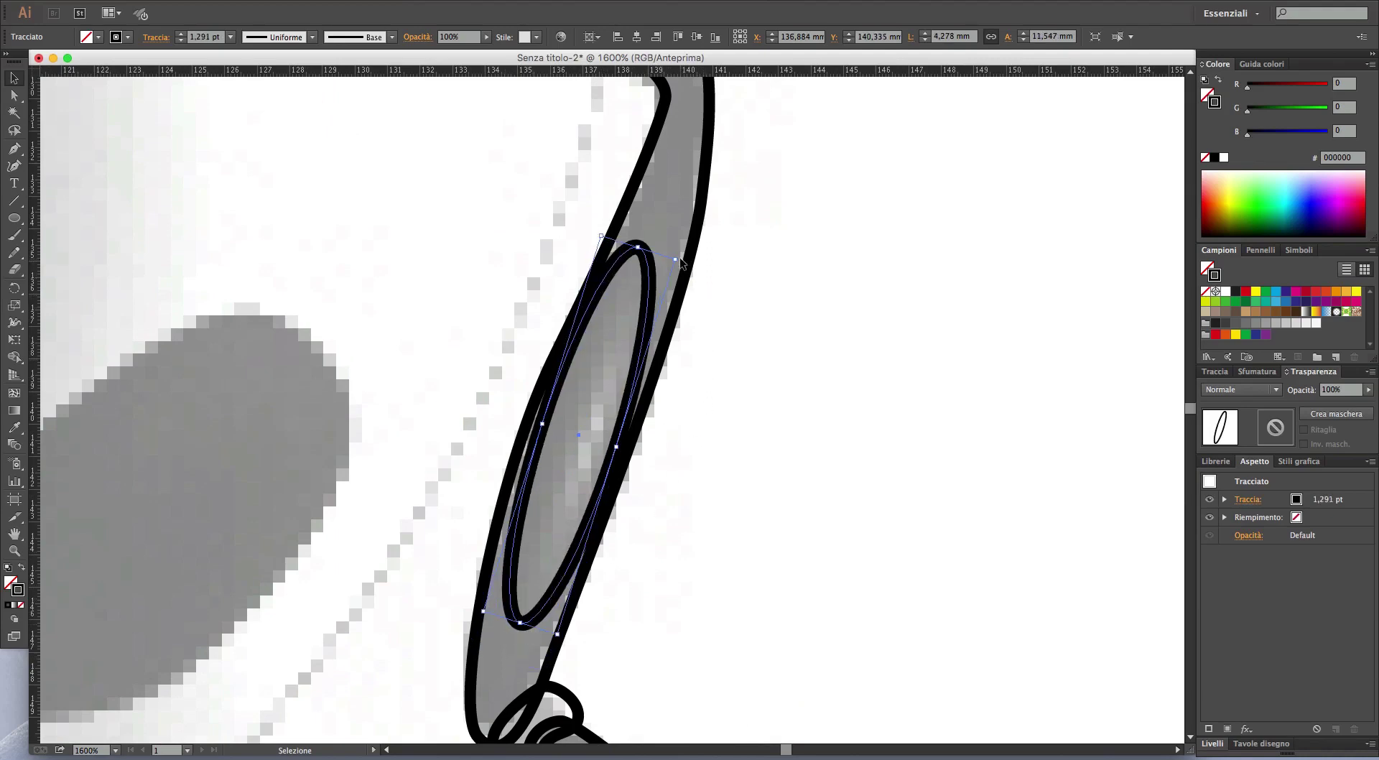
click(681, 264)
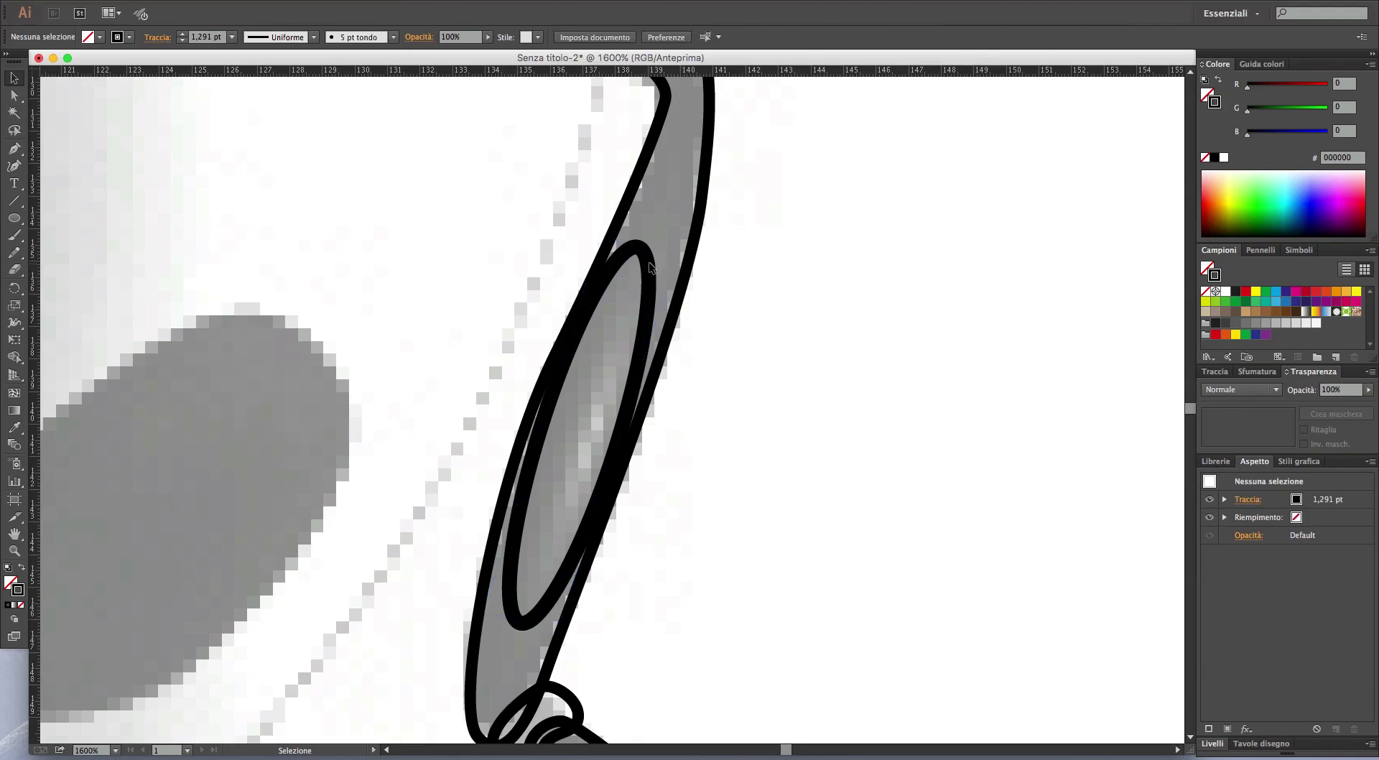
click(644, 253)
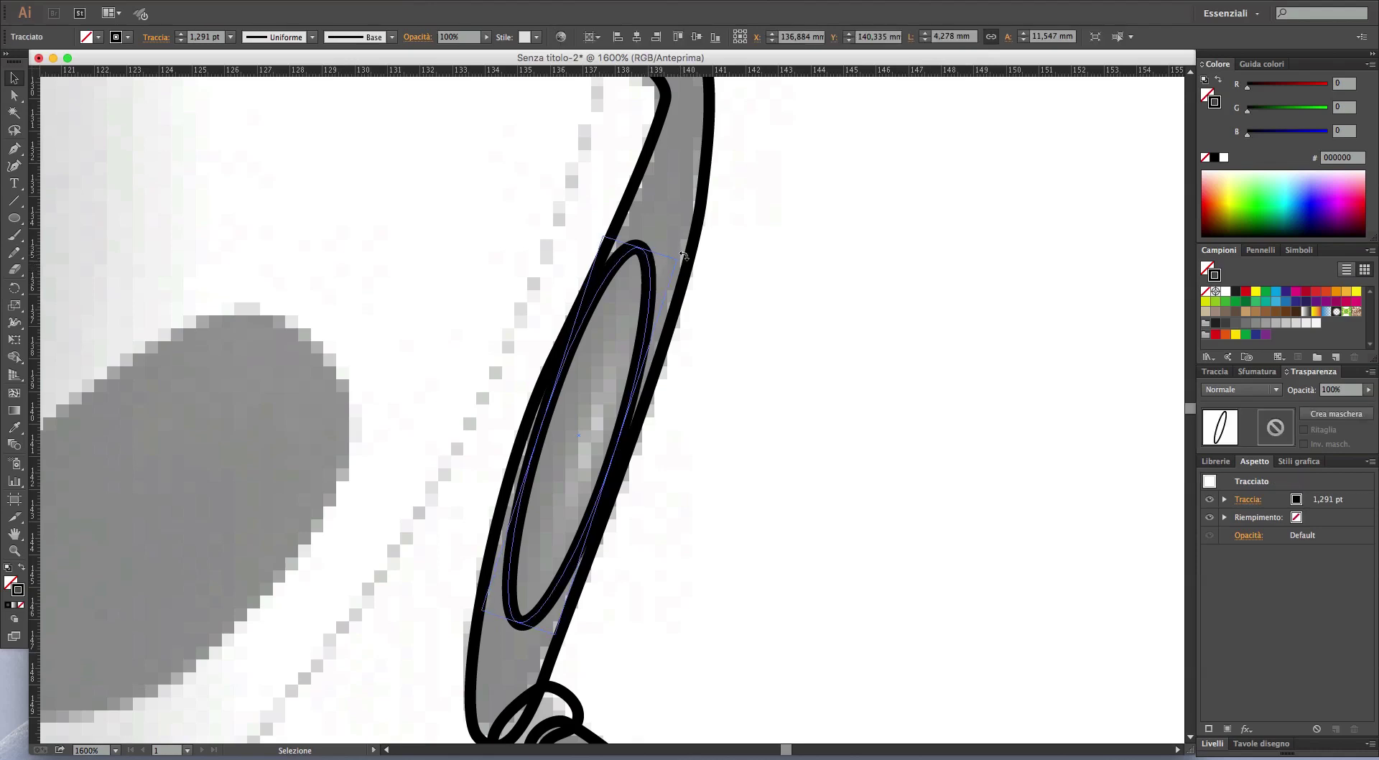
drag(681, 253, 690, 262)
- Thin all the leg outlines to a 0,25 pt stroke
drag(721, 454, 804, 215)
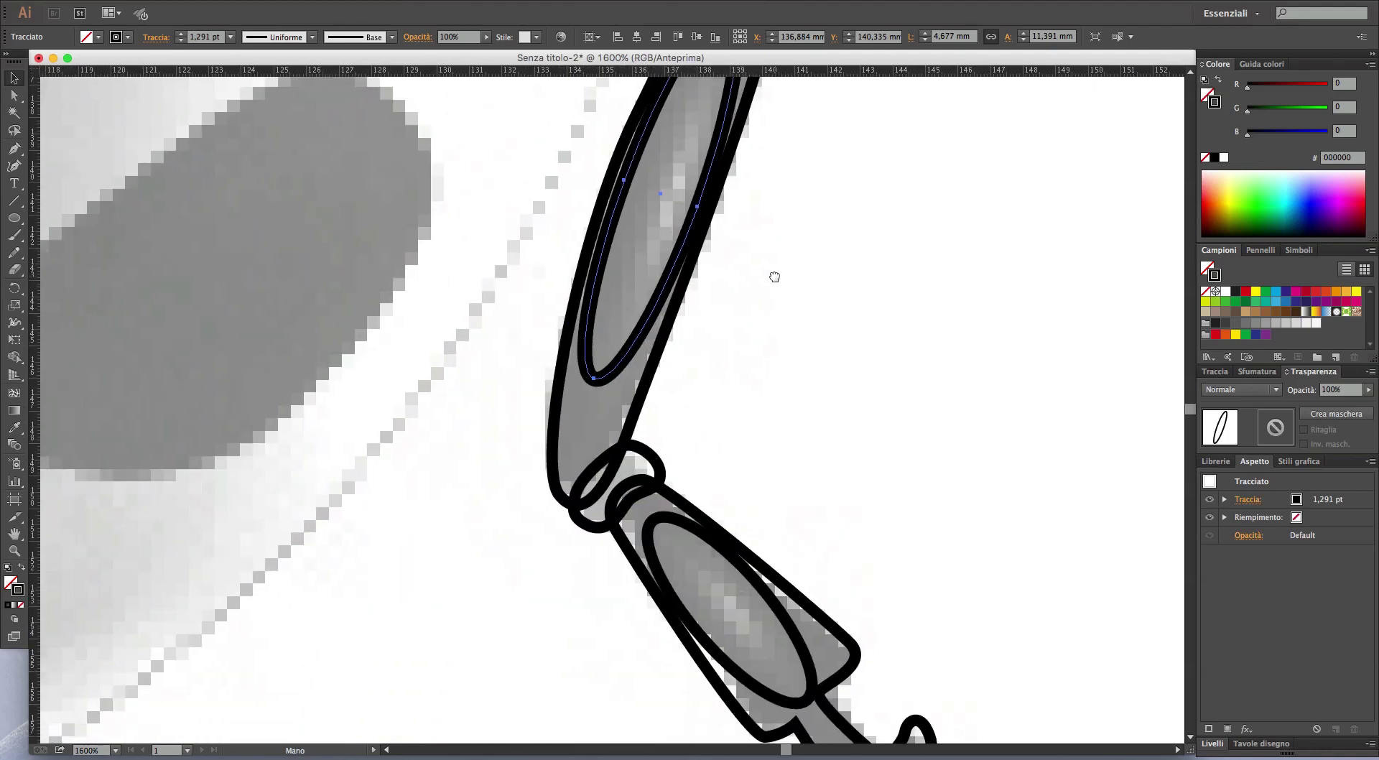
drag(818, 574, 634, 347)
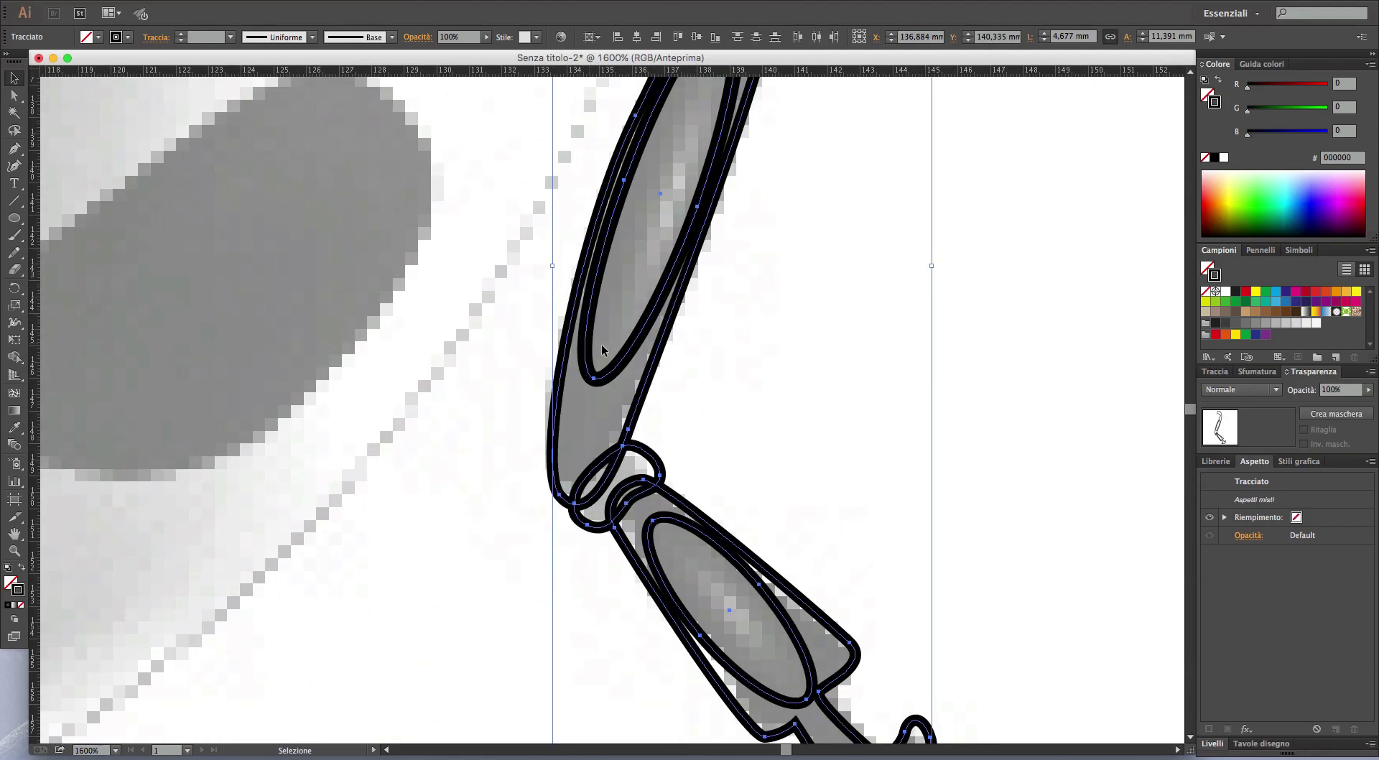
click(1219, 372)
click(1303, 391)
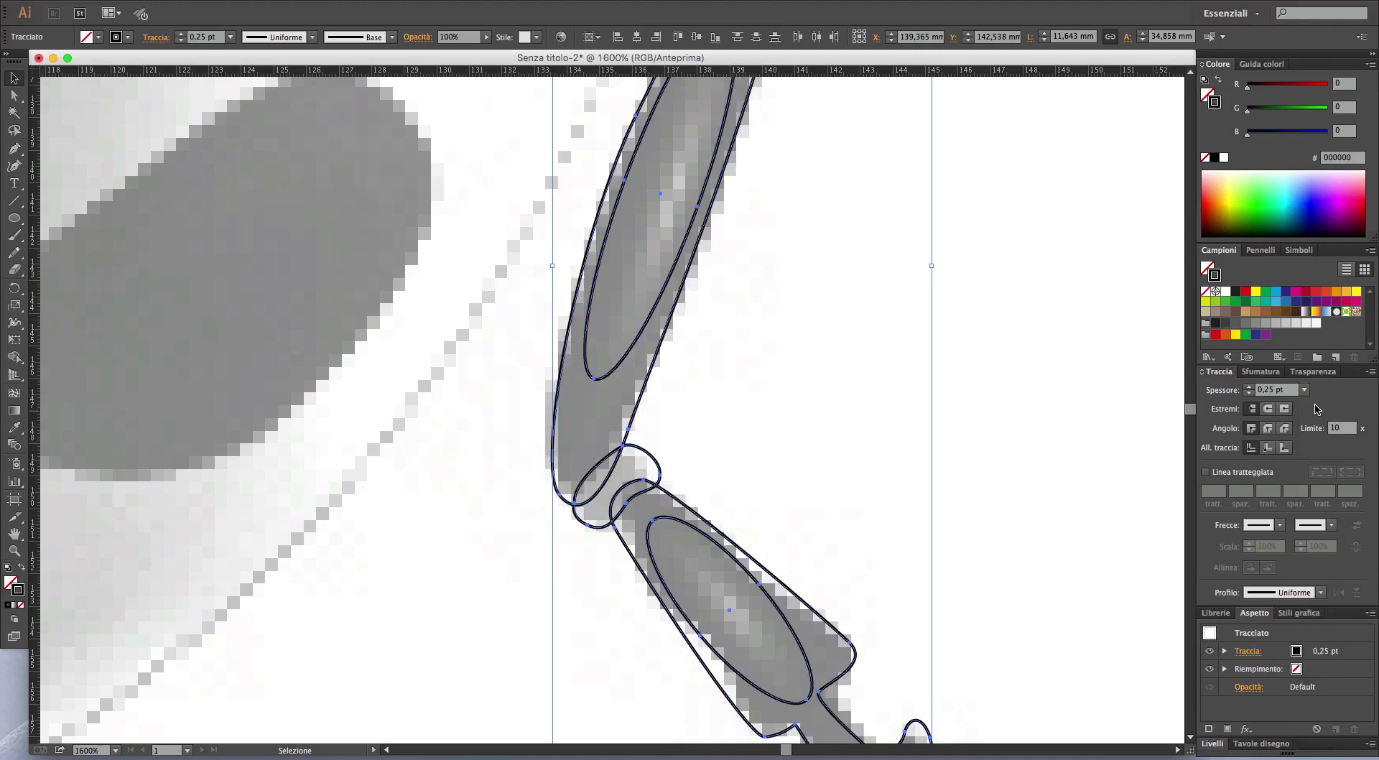
click(833, 408)
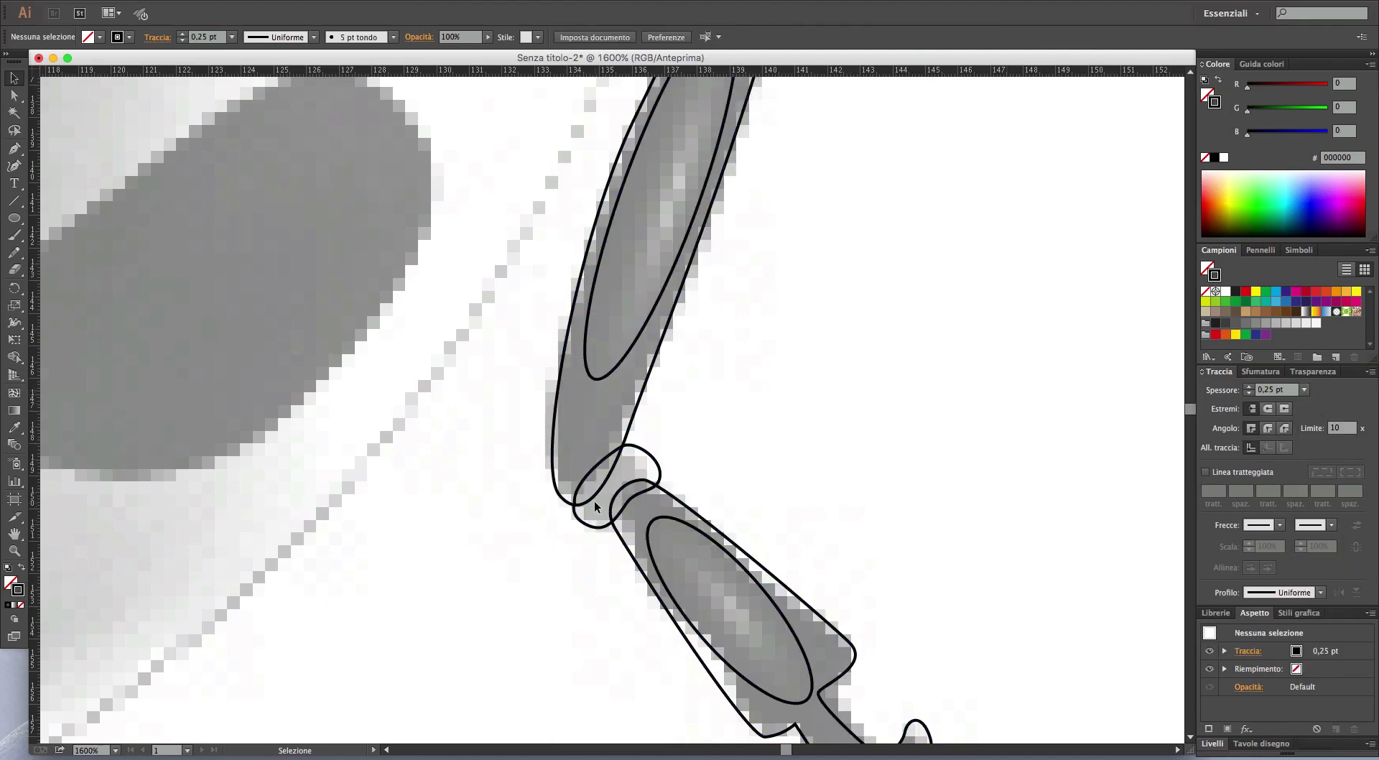
scroll(595, 501, up, 3)
- Draw a closed curved shape inside the knee joint ring with the Pen tool
key(p)
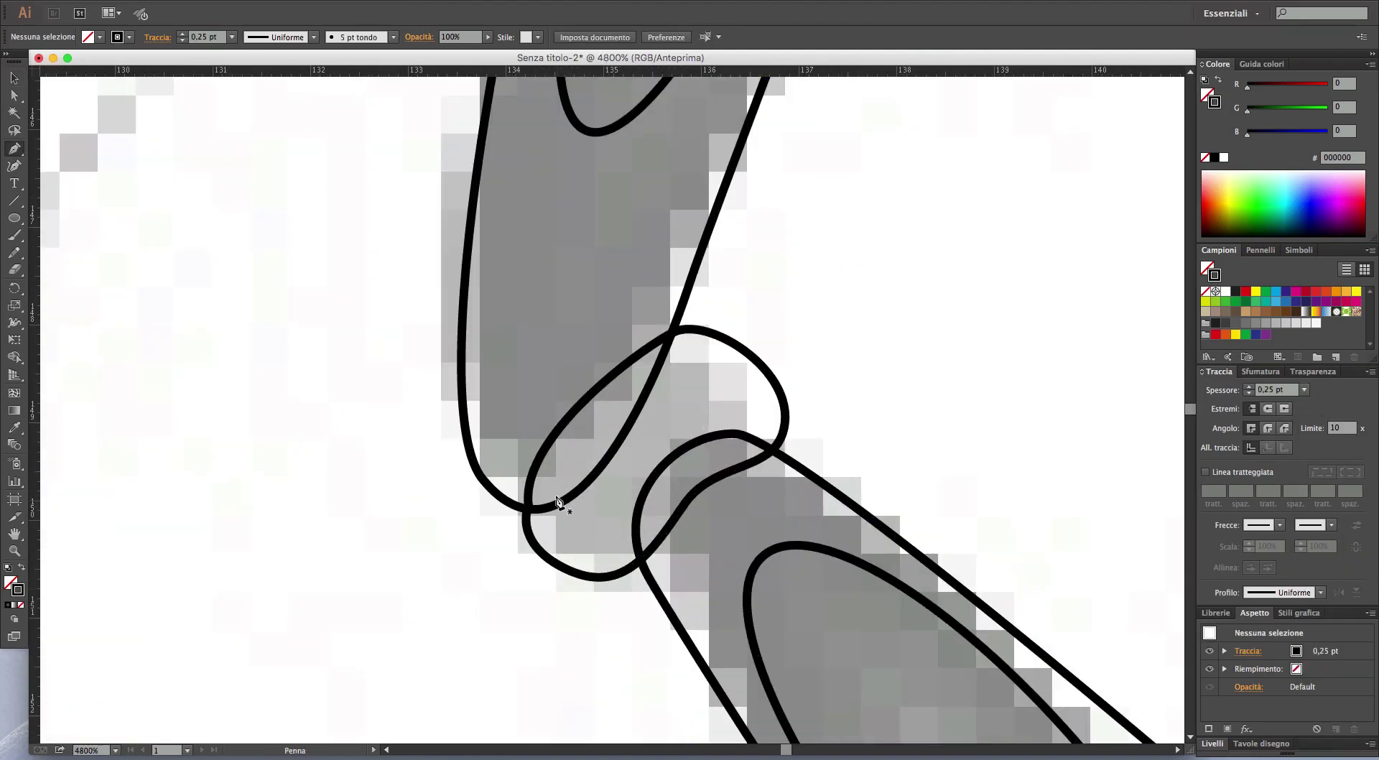
mouse_move(550, 480)
mouse_down()
mouse_move(549, 505)
mouse_move(610, 536)
mouse_up()
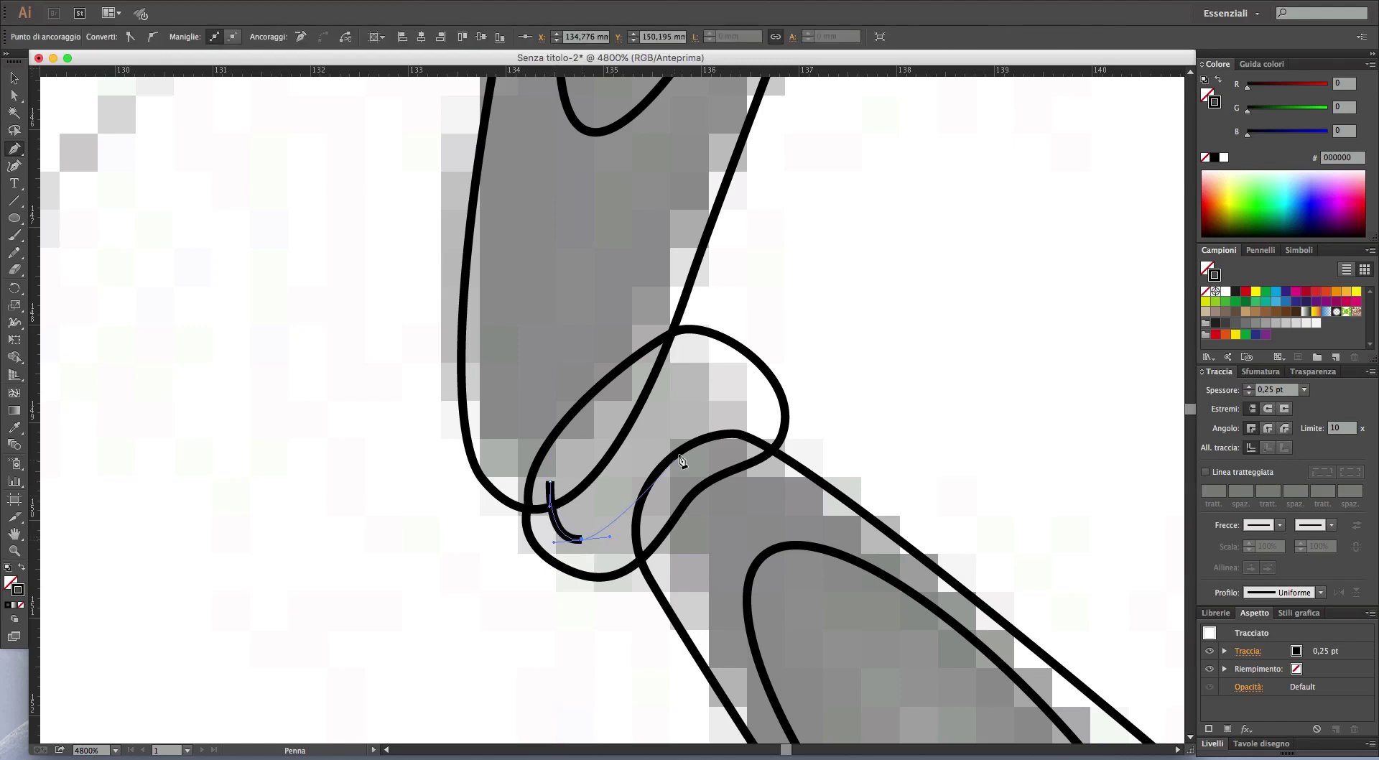
drag(696, 438, 749, 416)
drag(706, 357, 668, 352)
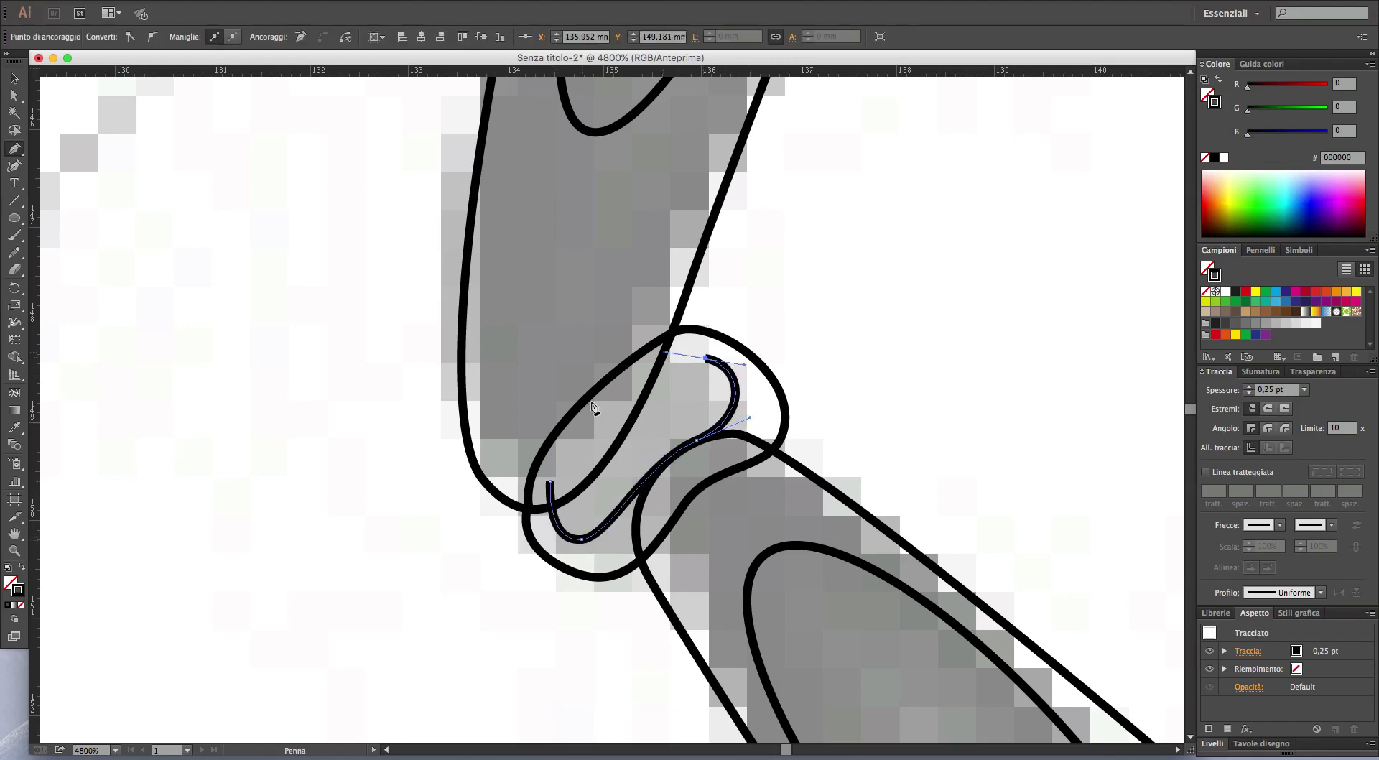
drag(549, 480, 540, 502)
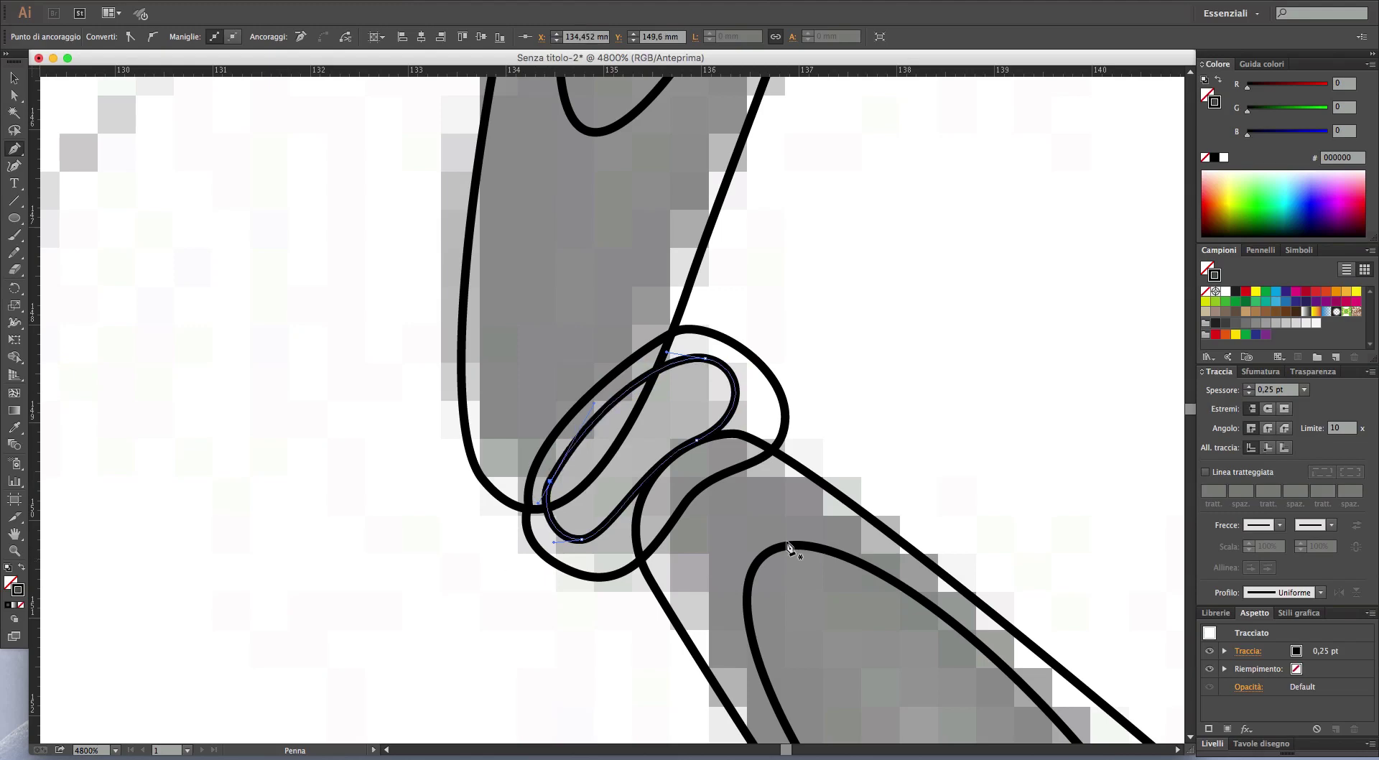
scroll(706, 357, down, 2)
scroll(770, 363, down, 2)
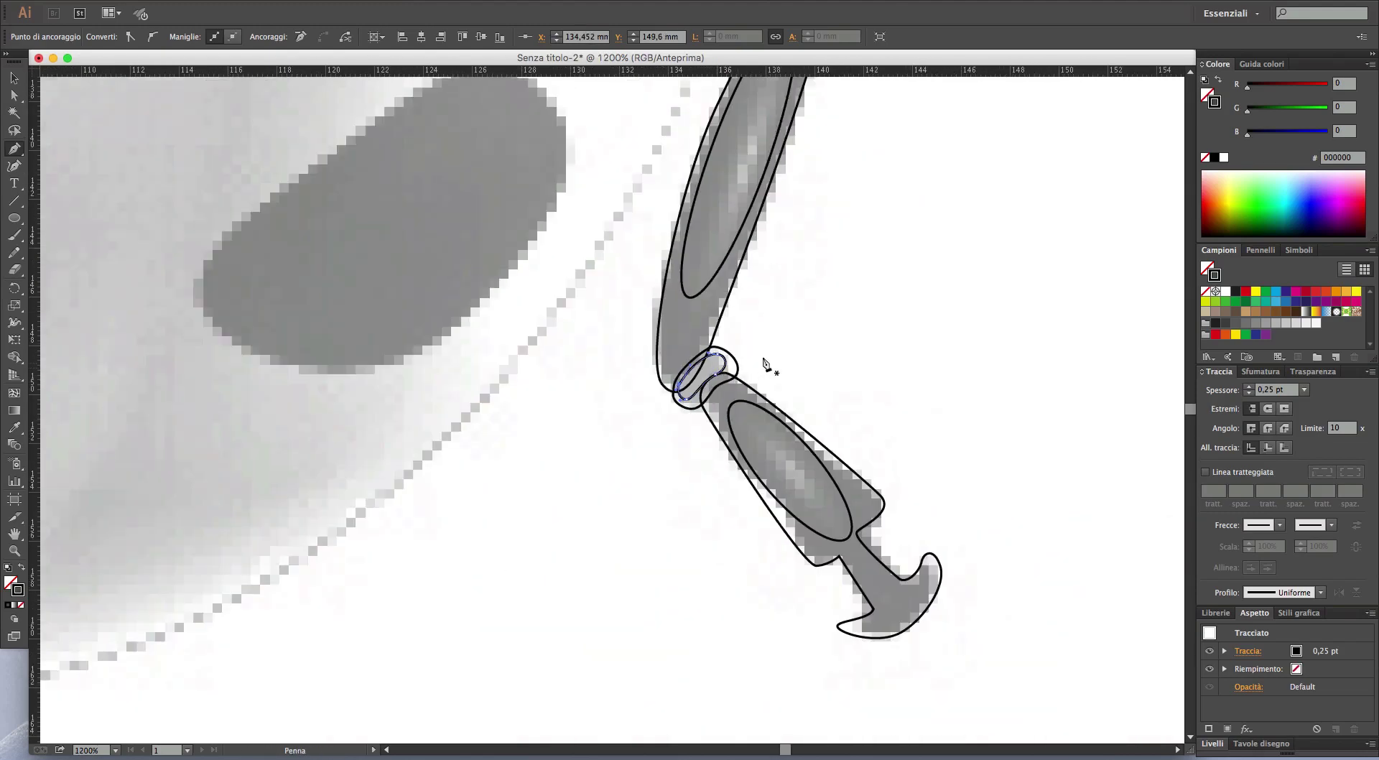
drag(853, 354, 728, 420)
- Give both highlight ellipses and the joint shape a white fill with no stroke
key(v)
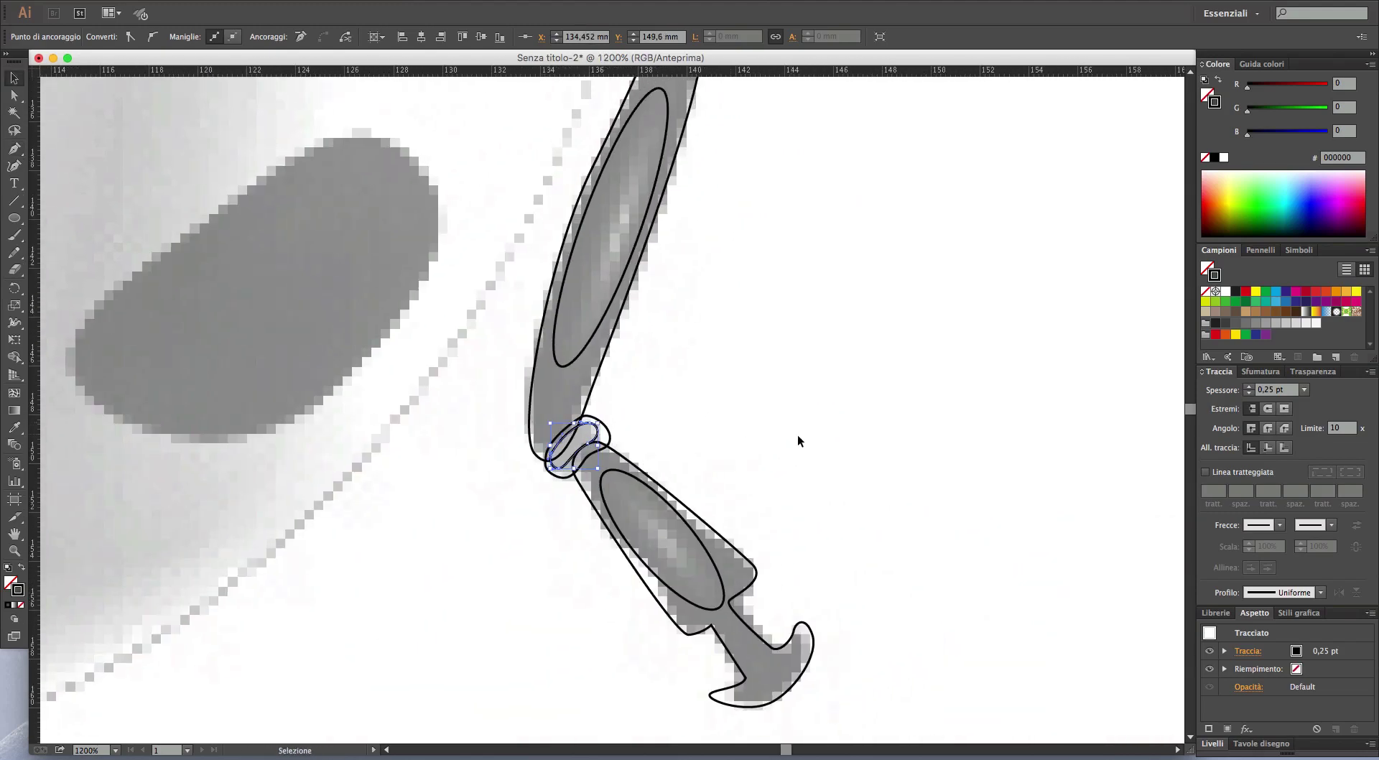
click(797, 434)
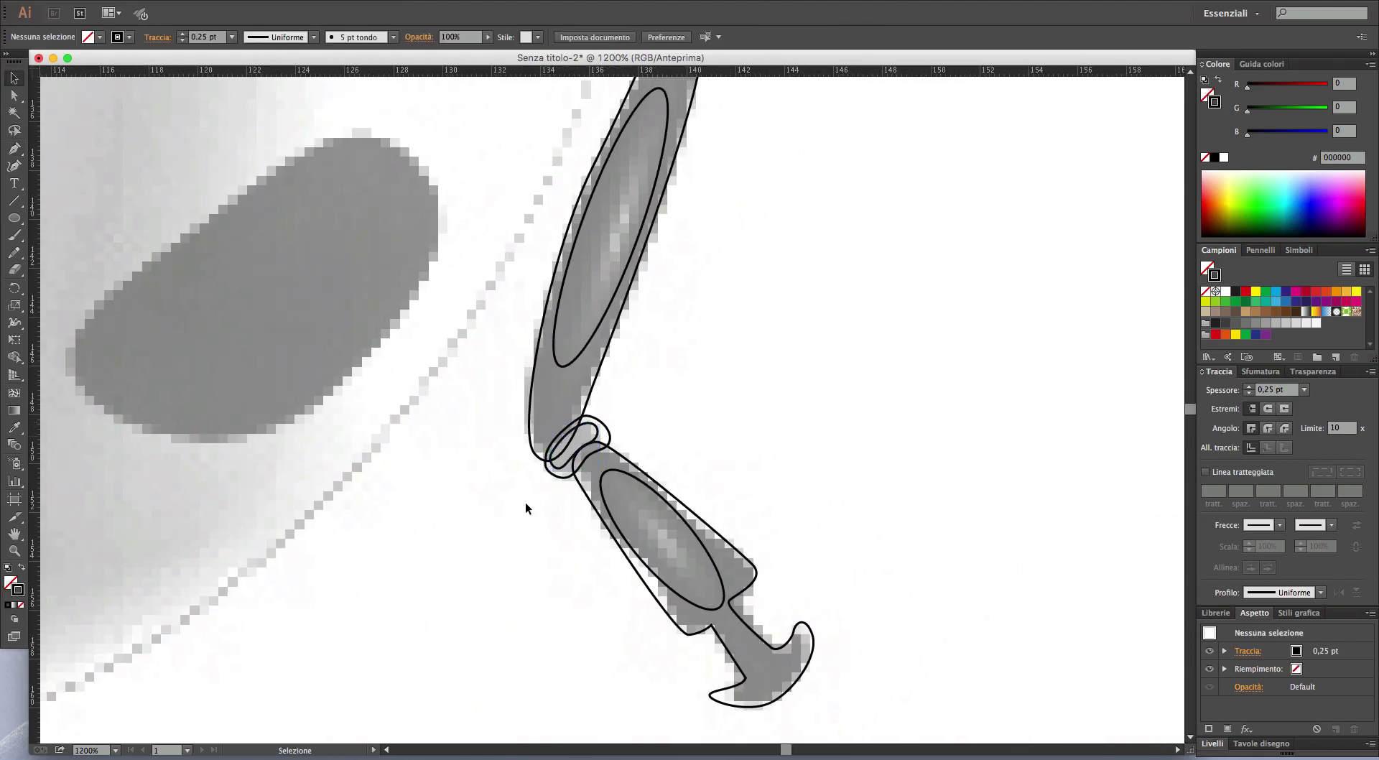
click(722, 587)
key(shift)
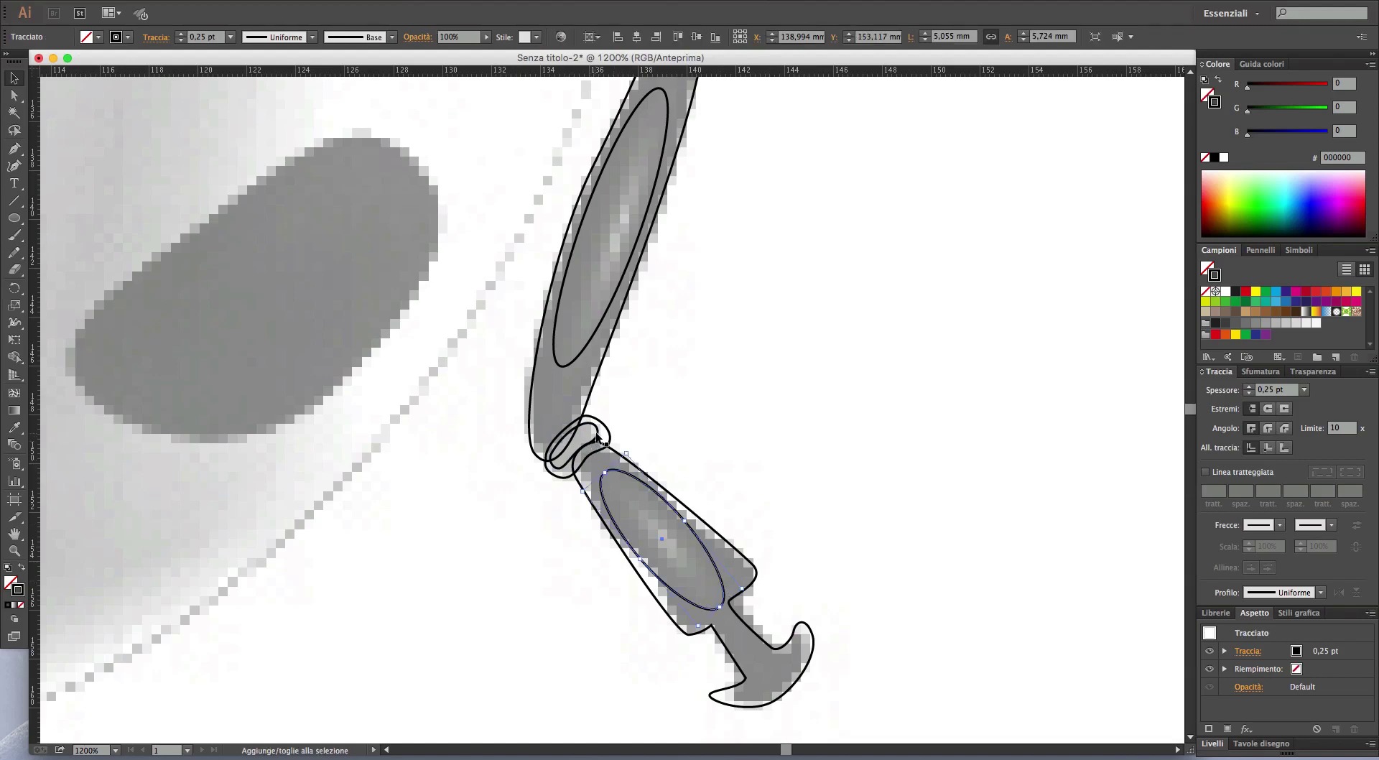
shift+click(596, 436)
shift+click(588, 350)
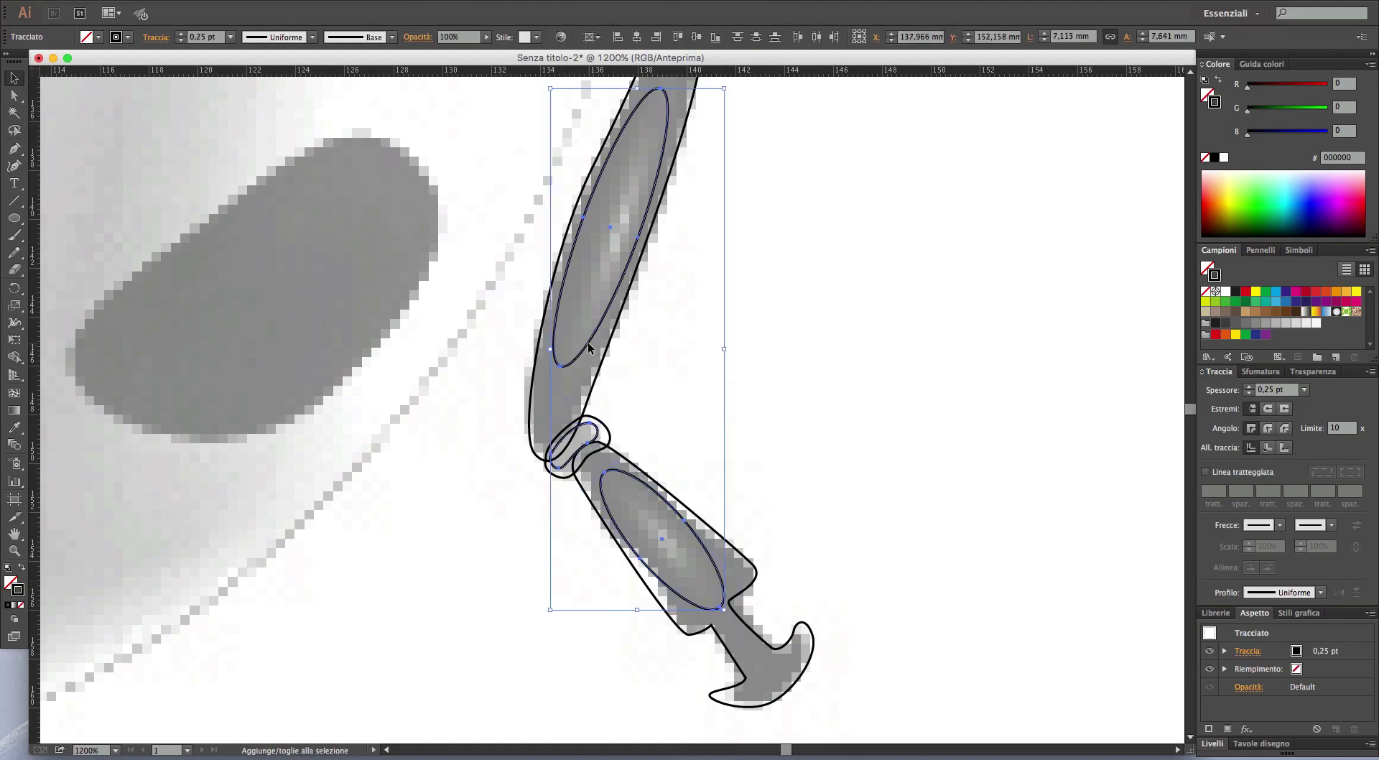
click(1225, 291)
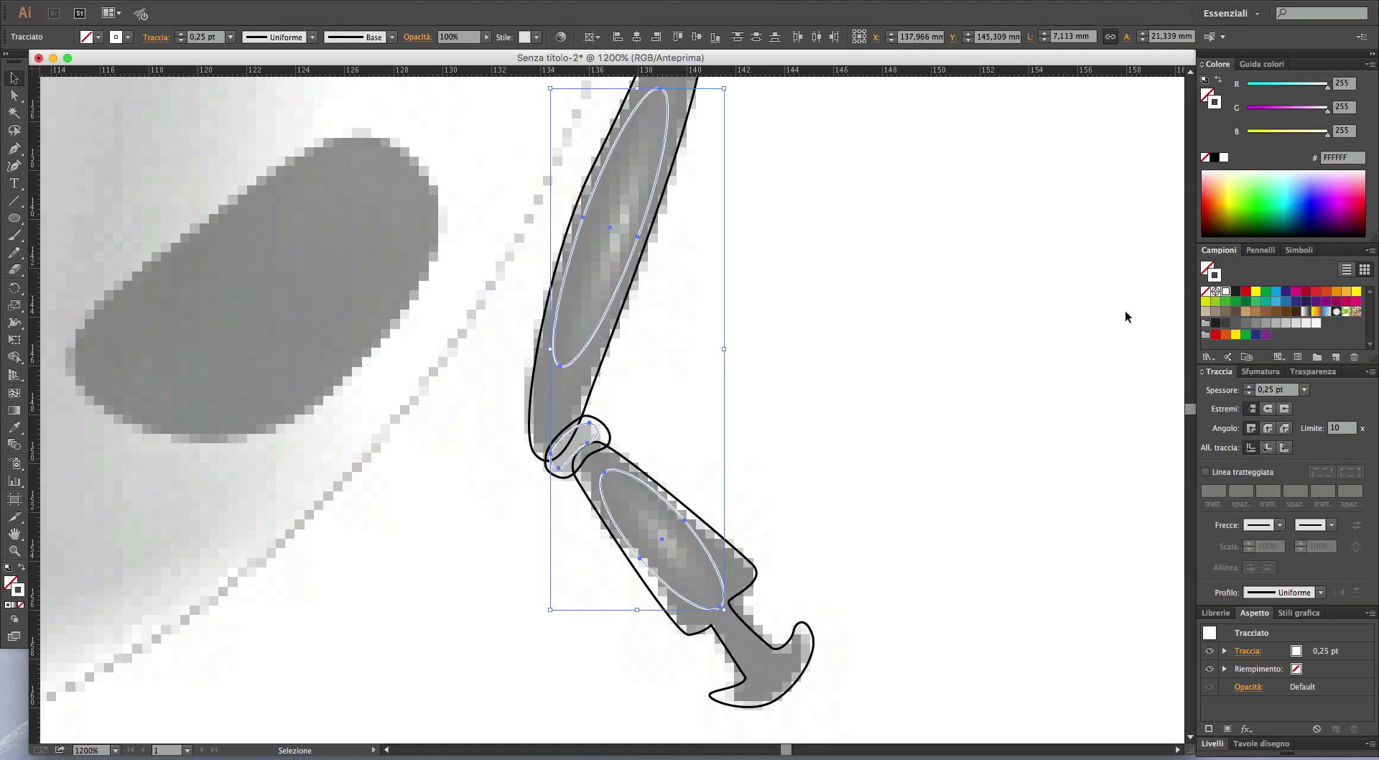
click(23, 568)
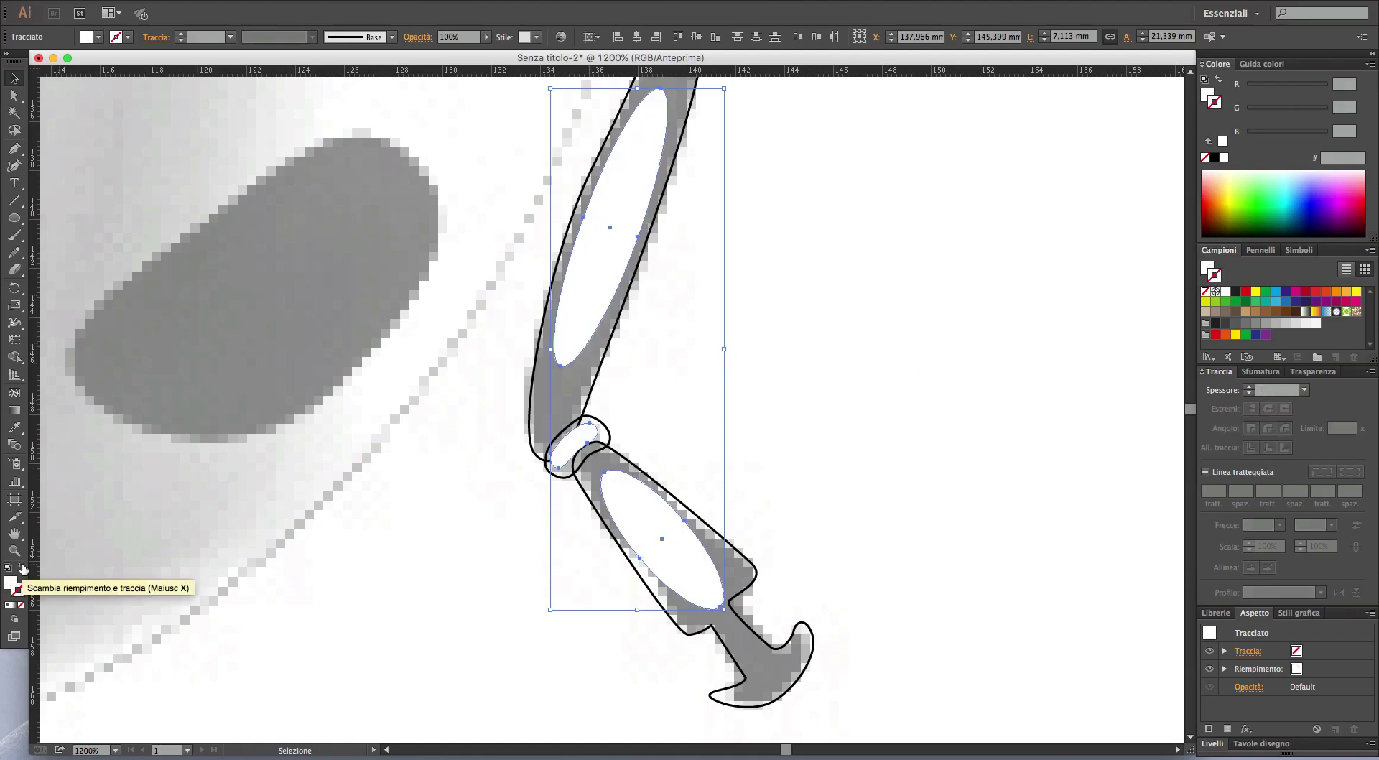
- Fill the upper and lower leg bodies solid black with no stroke
click(629, 463)
click(626, 460)
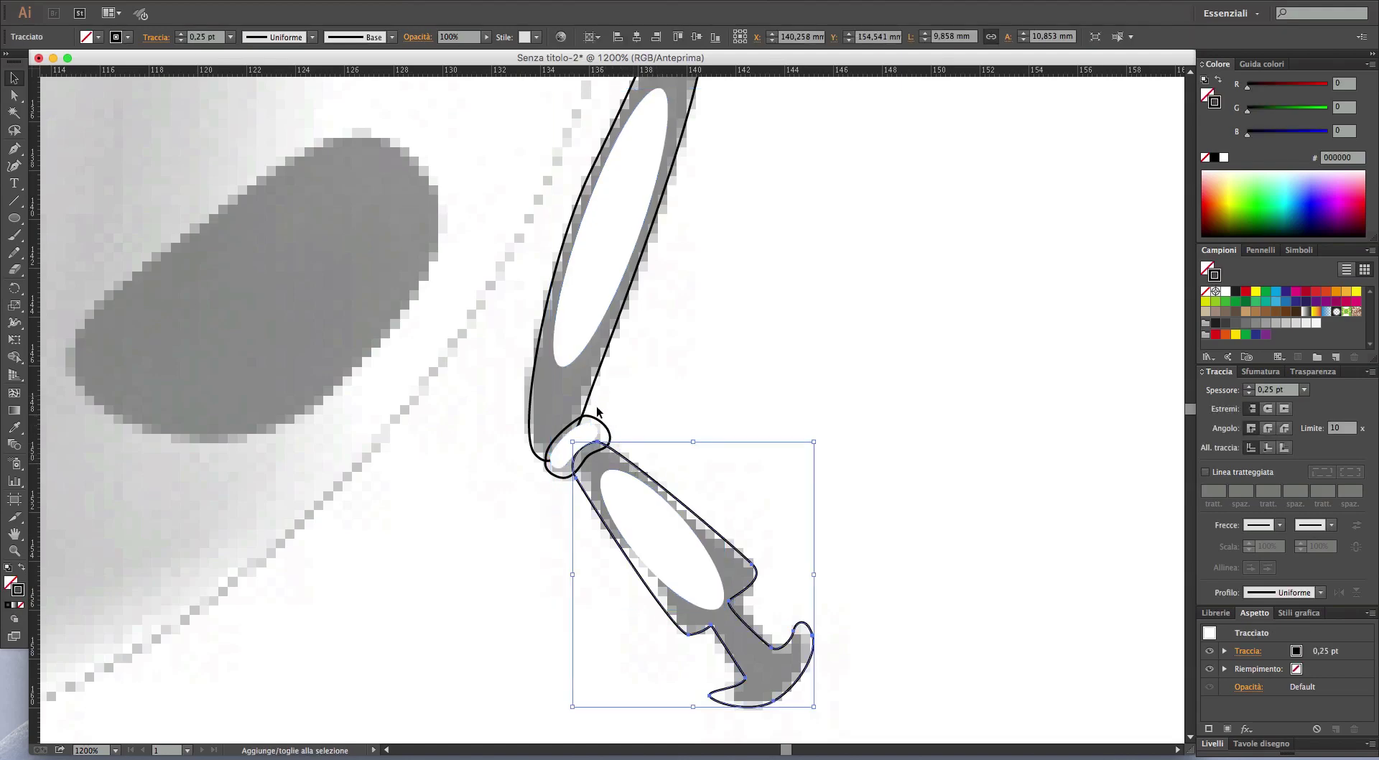
shift+click(607, 424)
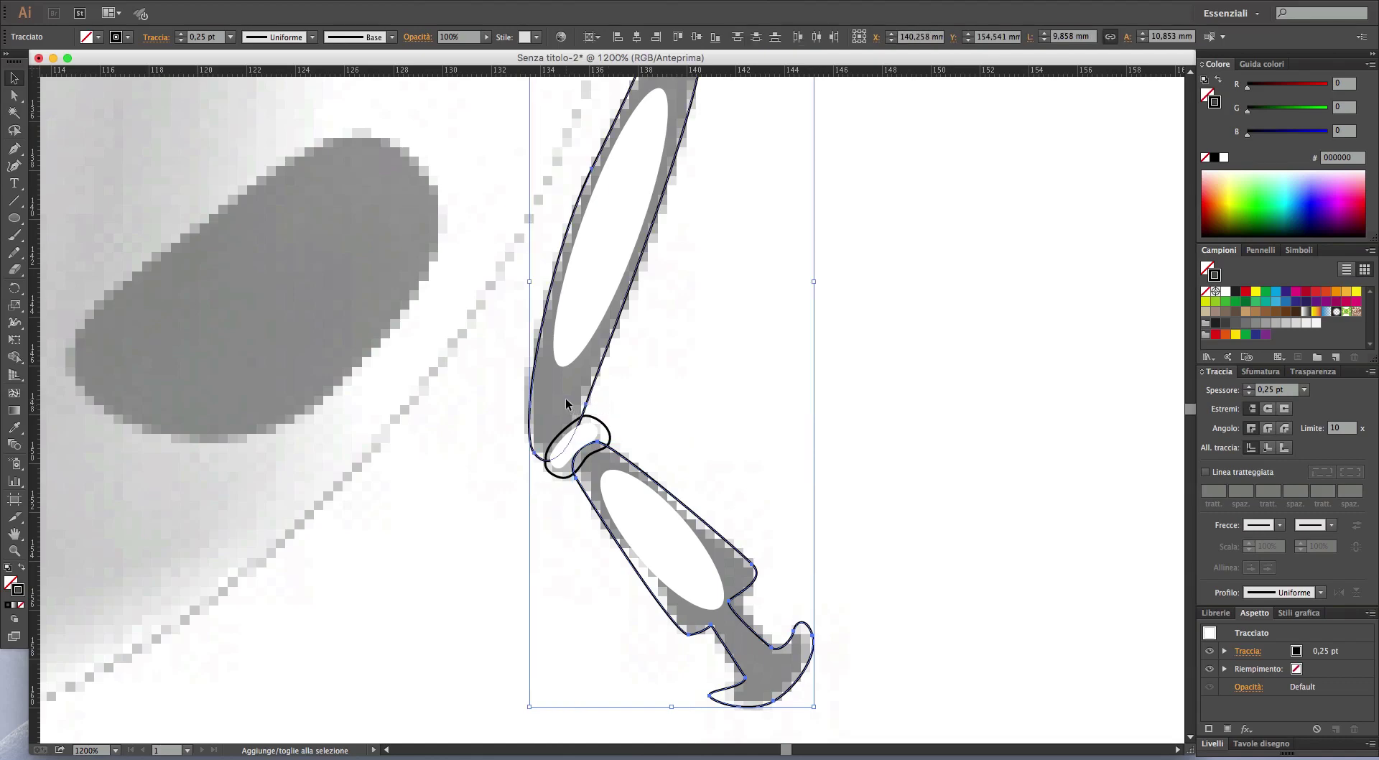
click(22, 570)
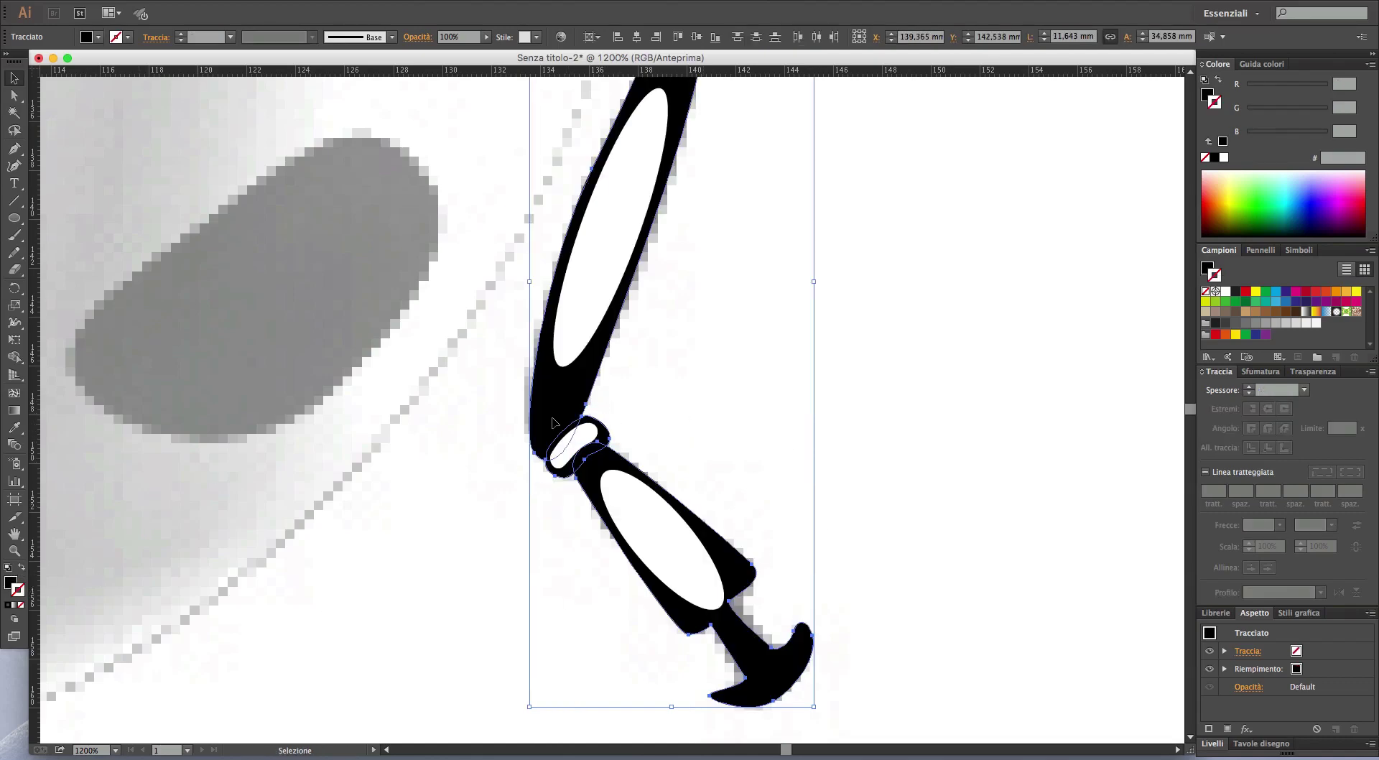
click(902, 489)
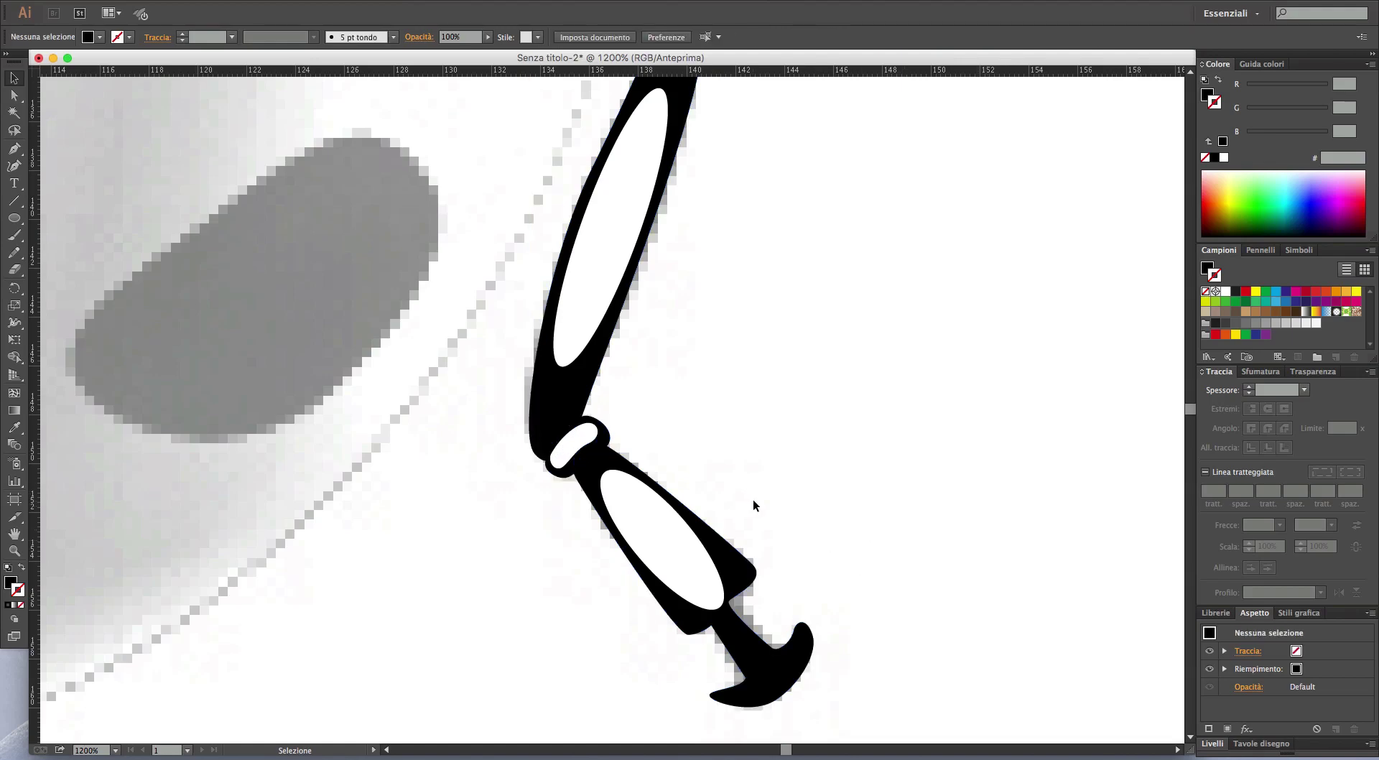
- Give the upper highlight ellipse a white gradient fill, left stop at 0% opacity
click(588, 299)
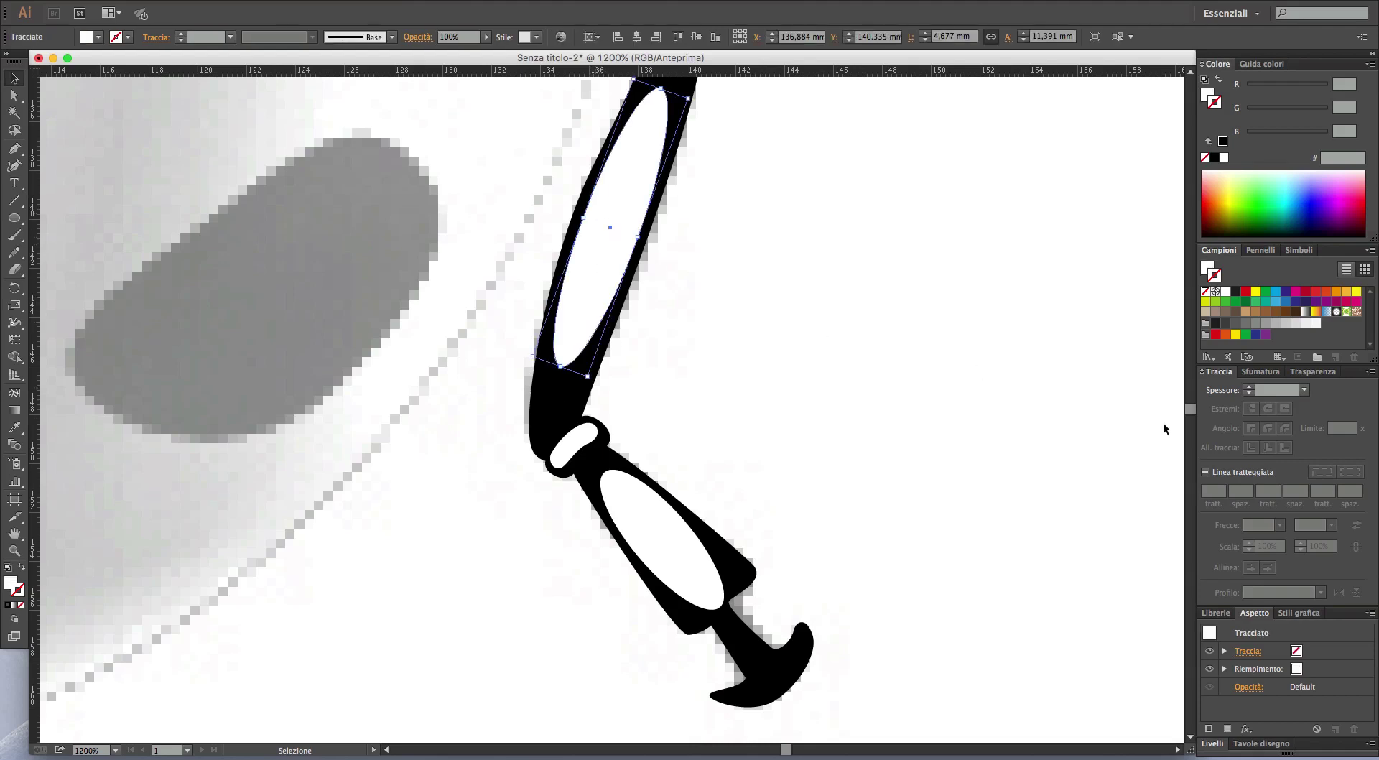
click(1258, 371)
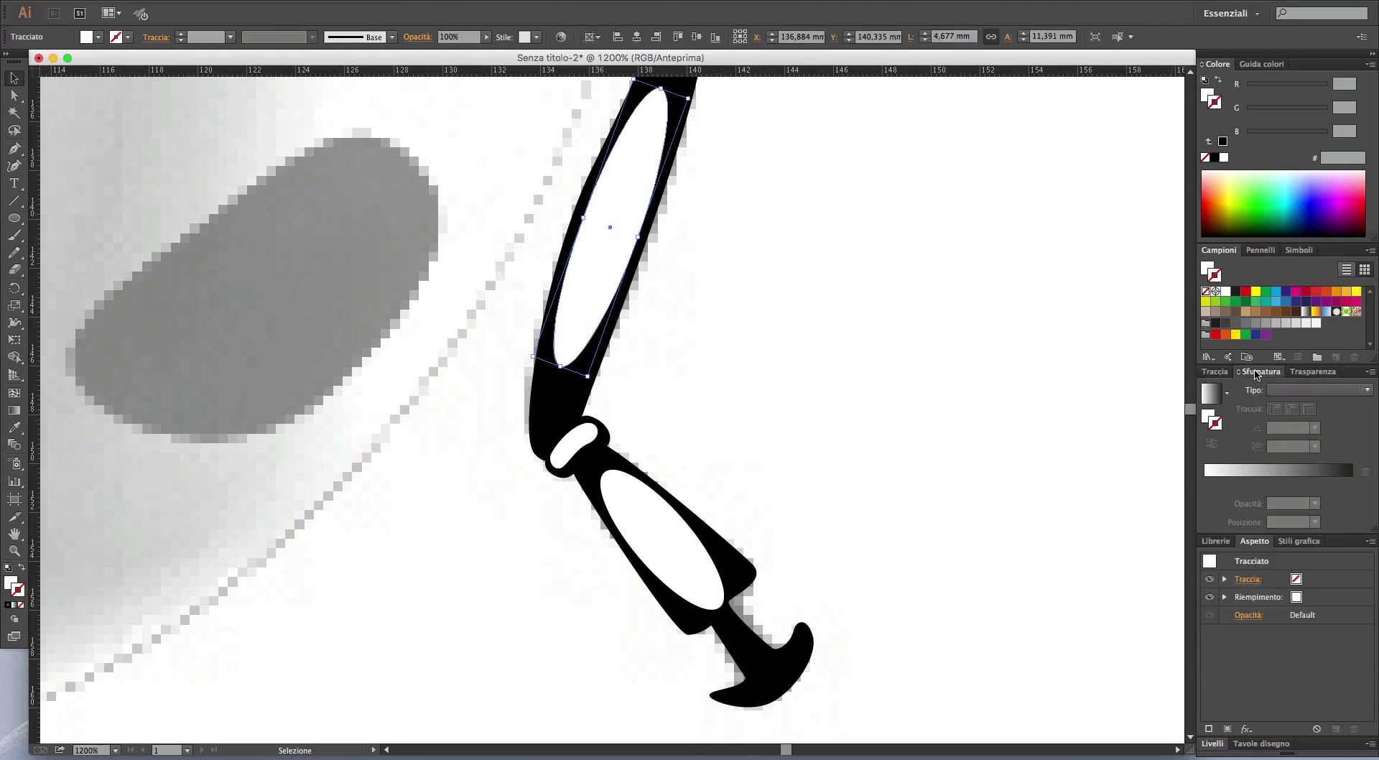
click(1208, 415)
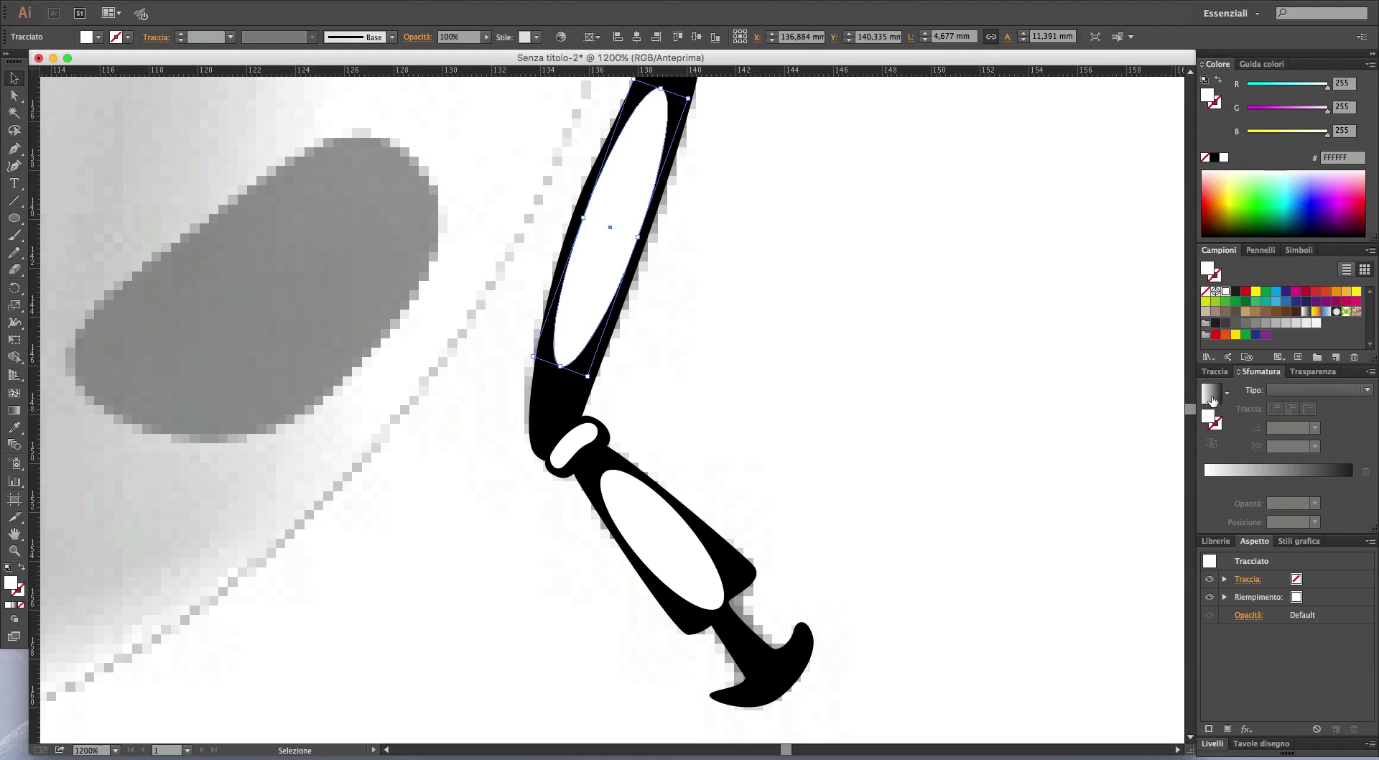
click(1210, 394)
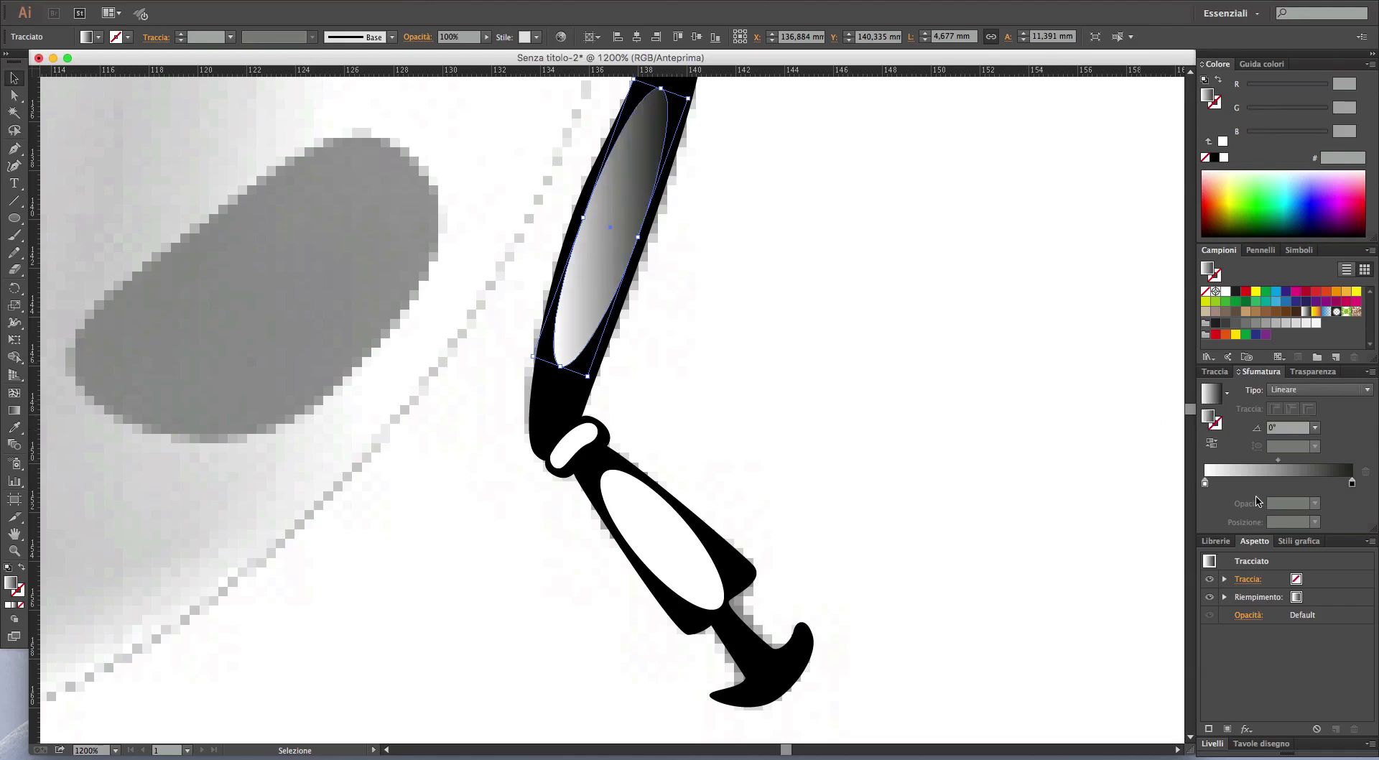
drag(1225, 294, 1352, 488)
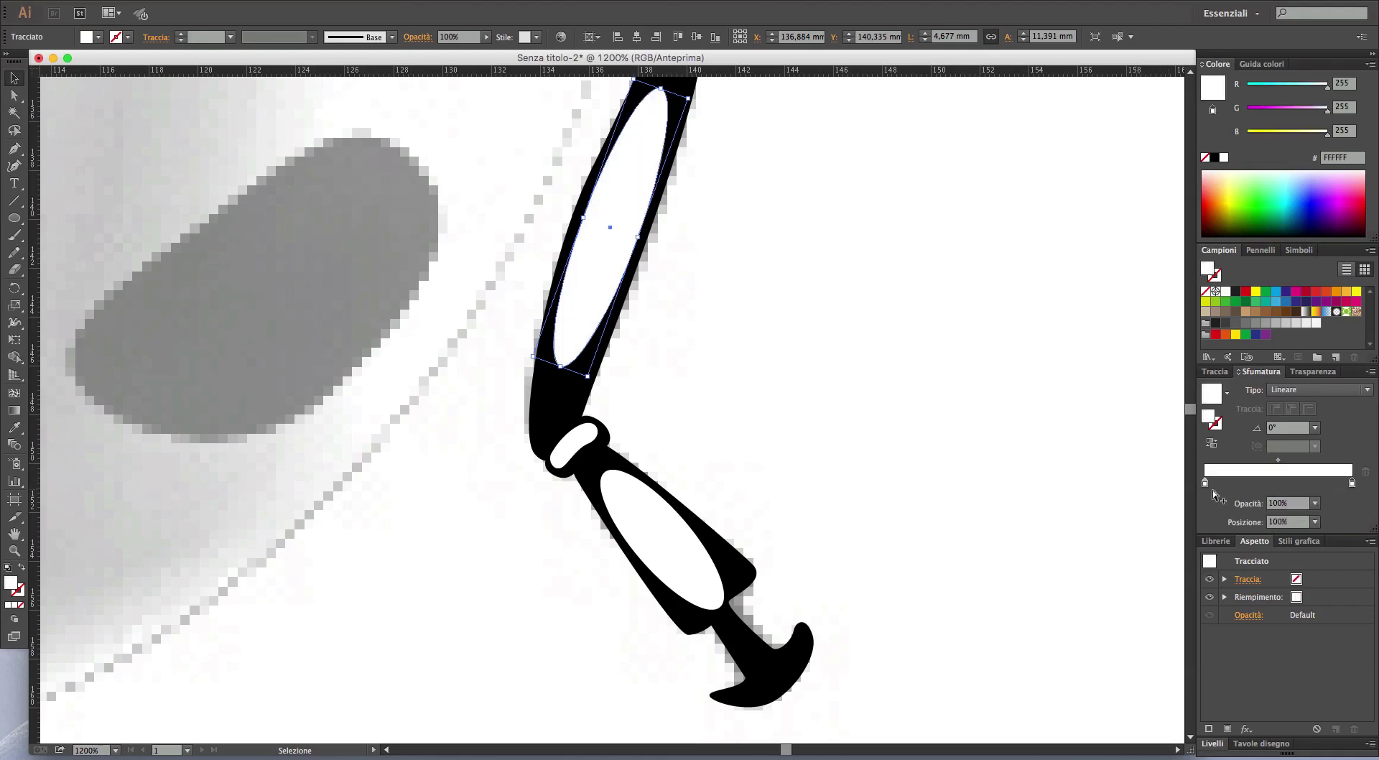
click(1204, 482)
click(1315, 503)
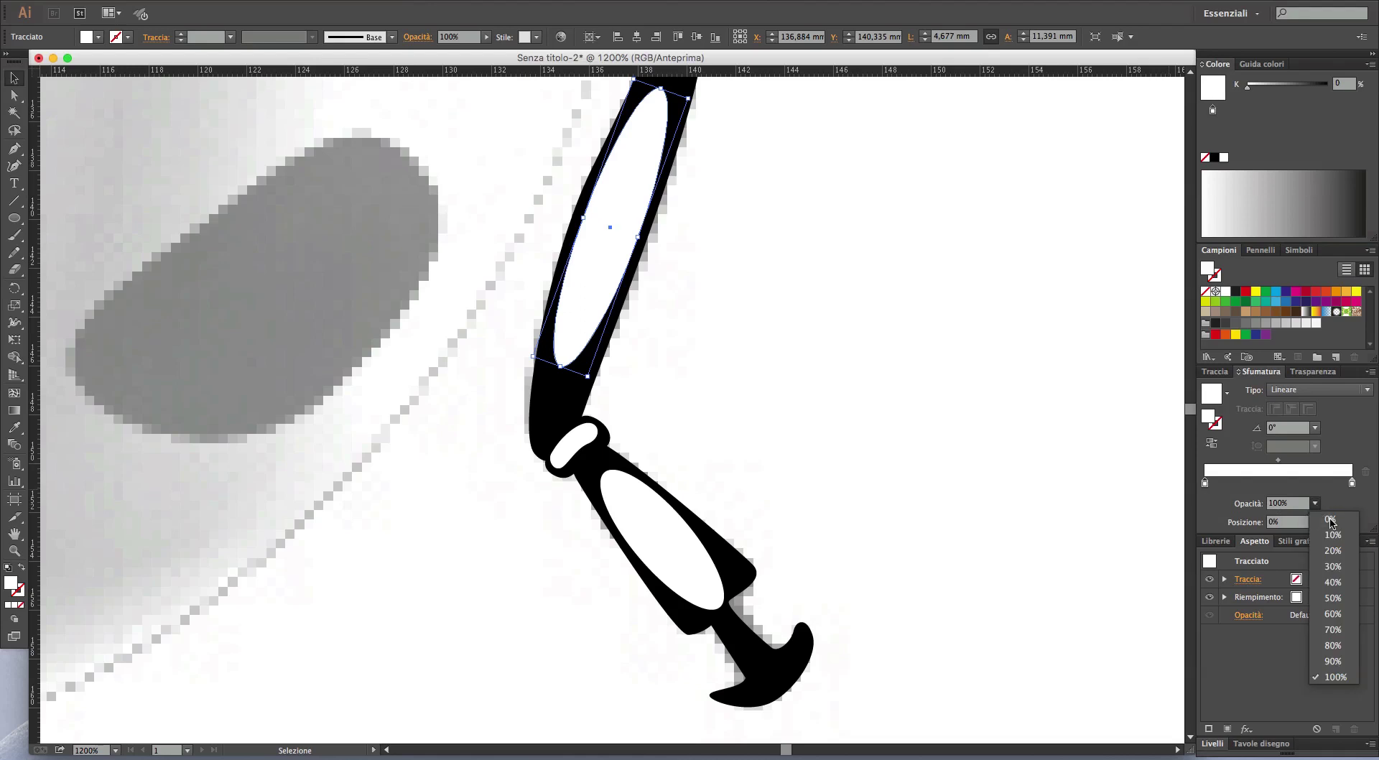
- Set the right stop to 70% opacity, make the gradient radial and reverse it
click(1352, 484)
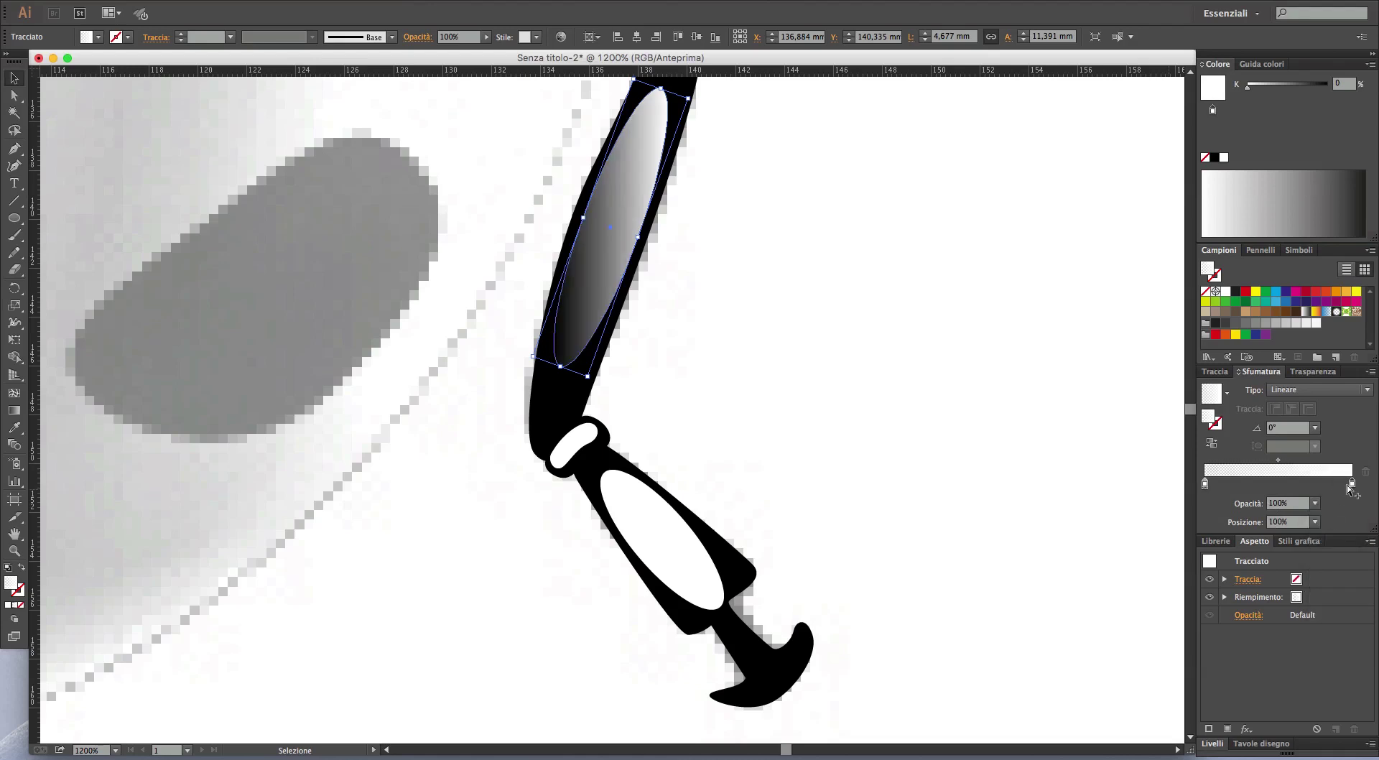
click(1315, 503)
click(1331, 628)
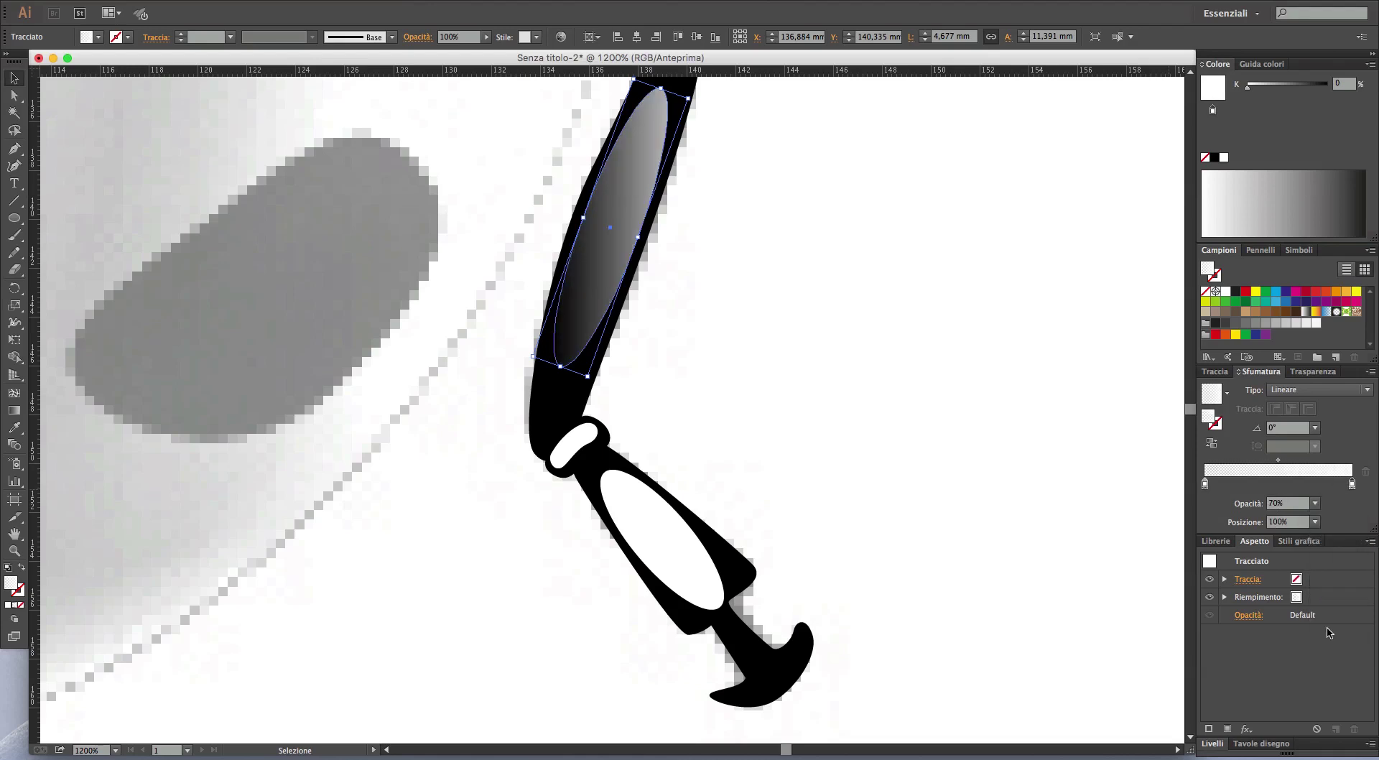
click(1326, 386)
click(1308, 420)
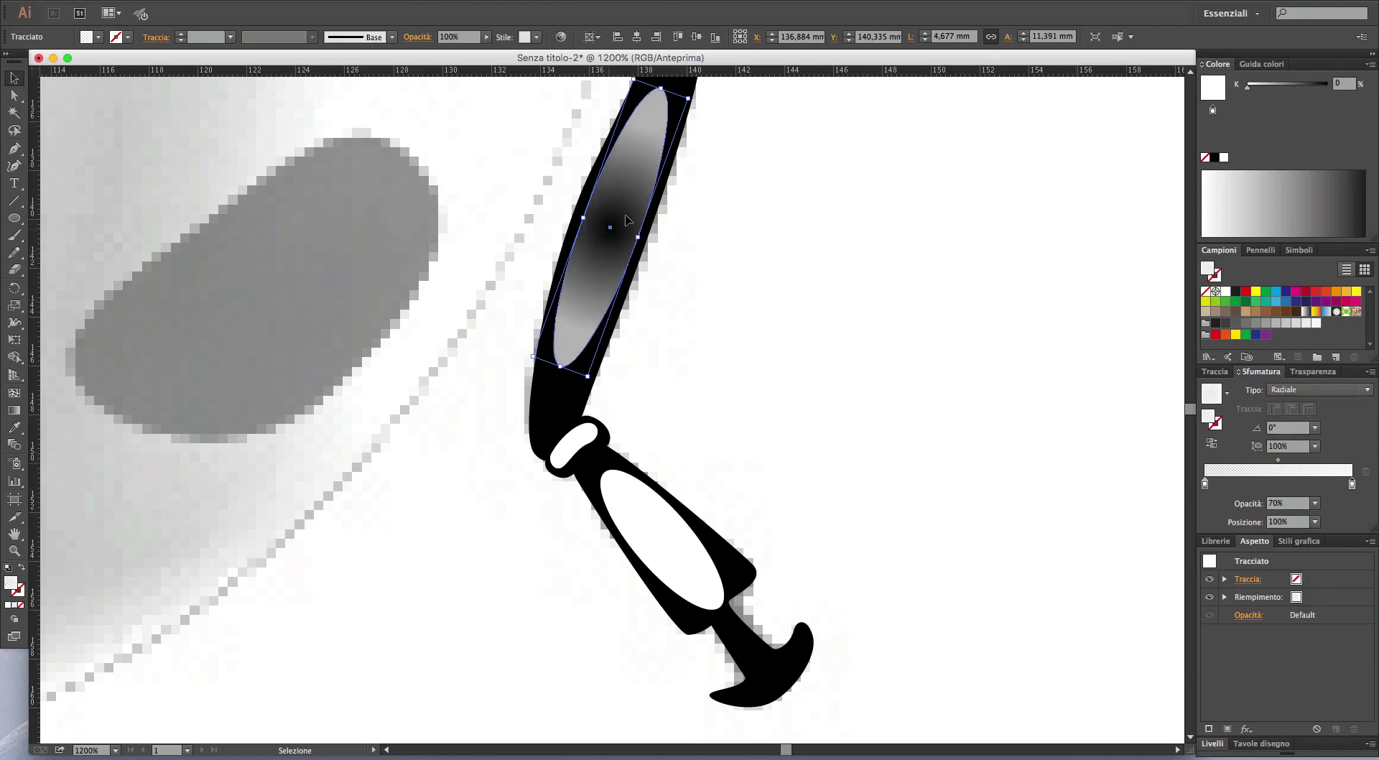
click(1212, 444)
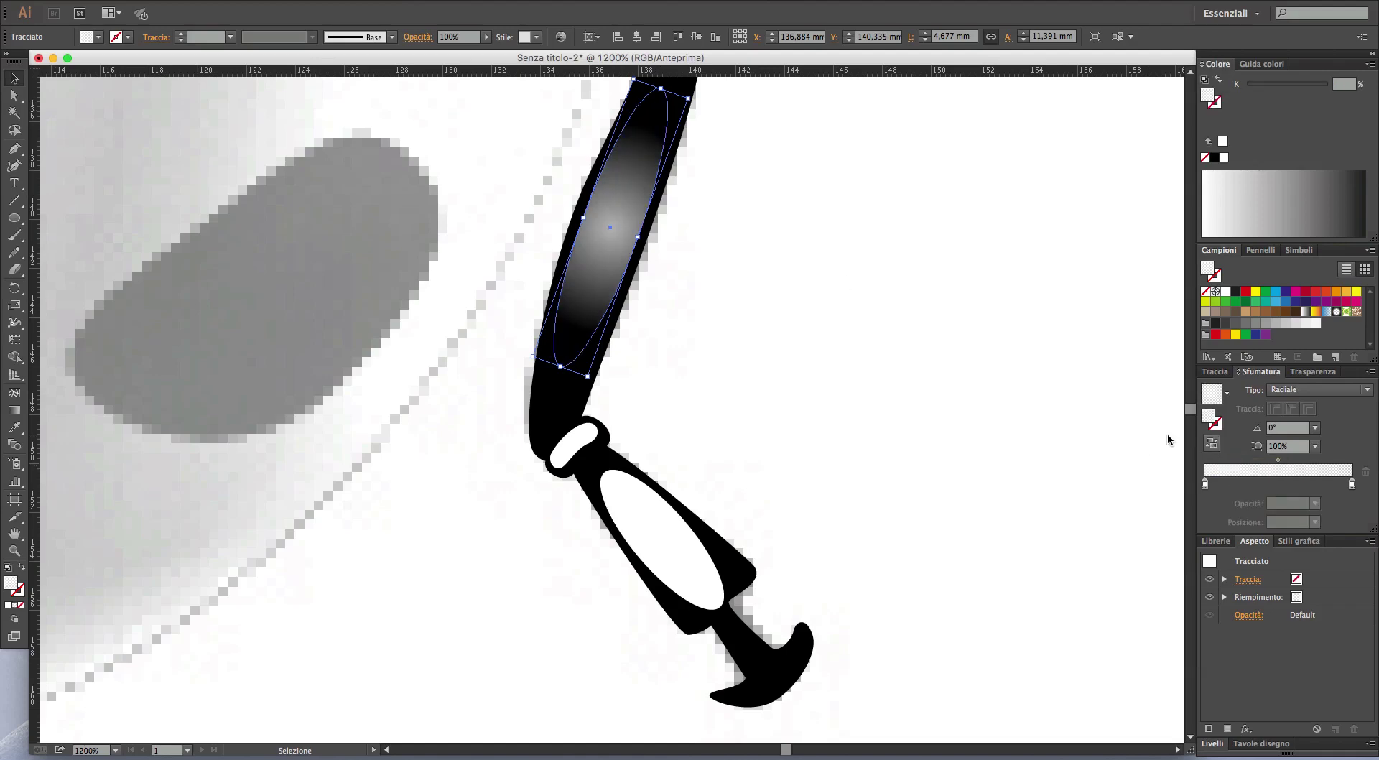
- Rotate, lengthen and squash the upper leg's radial highlight to a 19,5% aspect at 69.9°
click(14, 412)
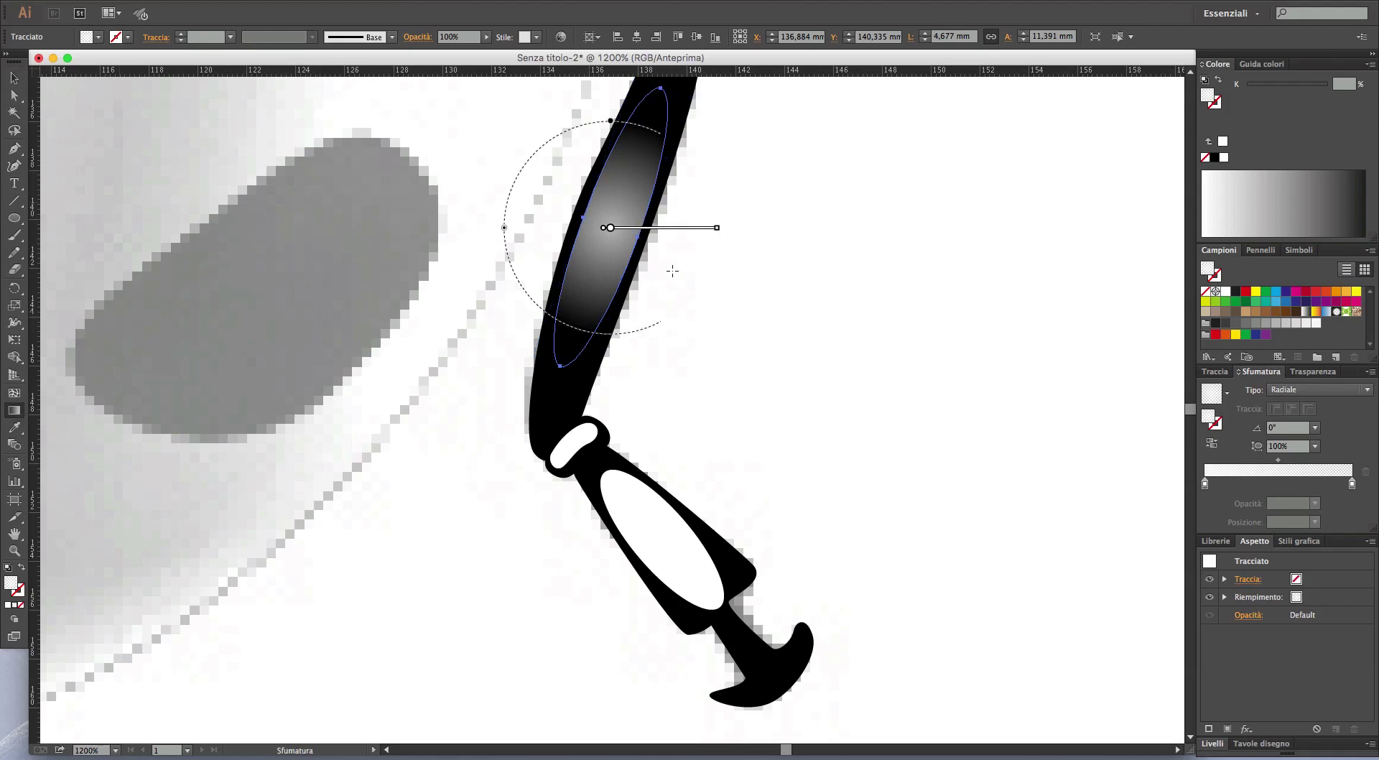
drag(727, 227, 651, 117)
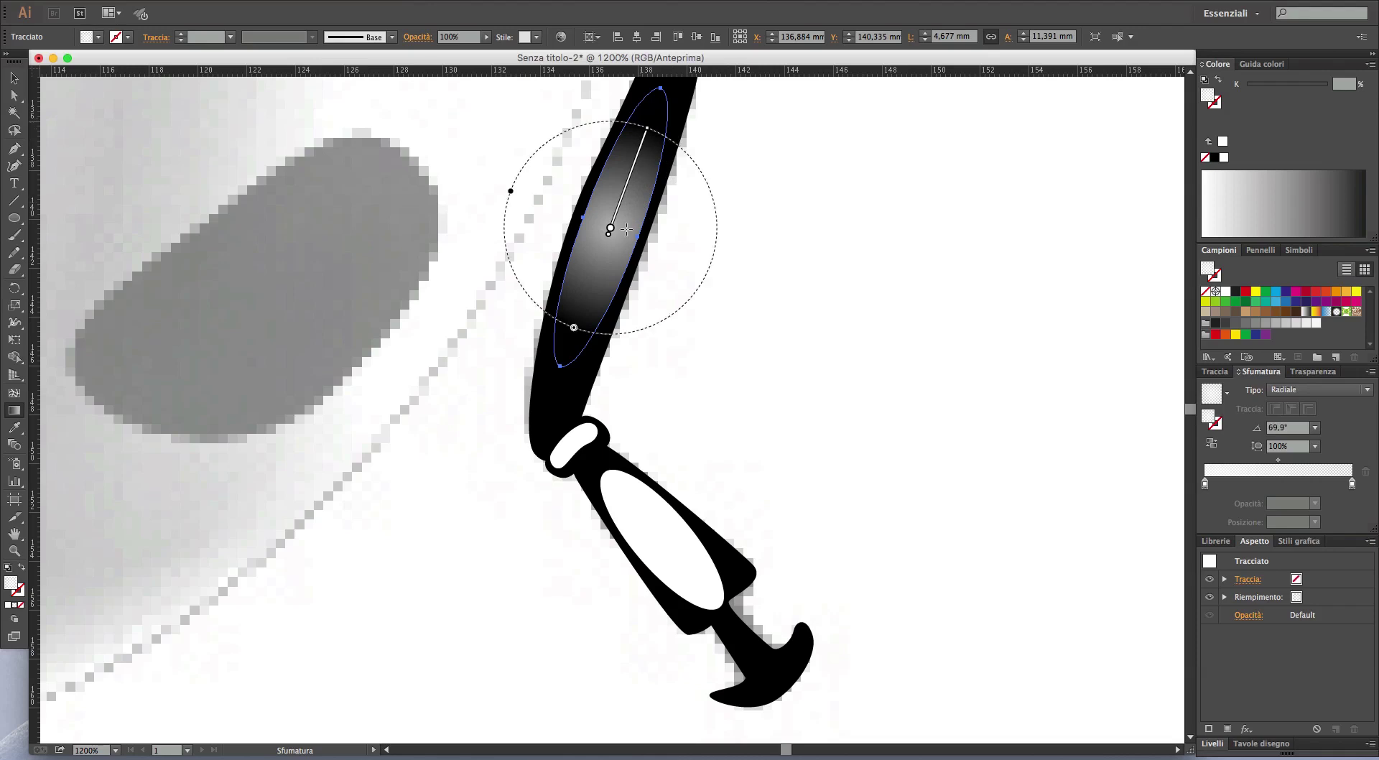
drag(651, 128, 658, 96)
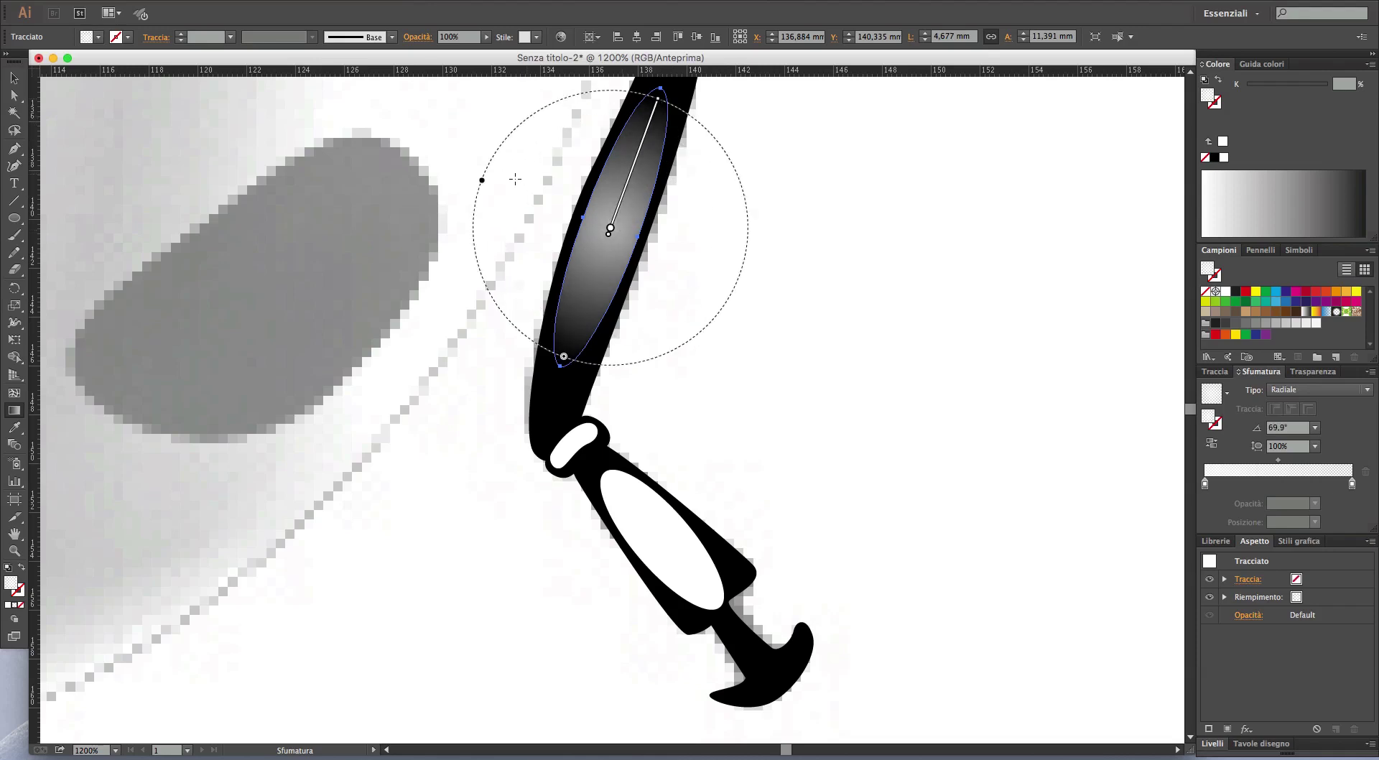
drag(482, 181, 584, 217)
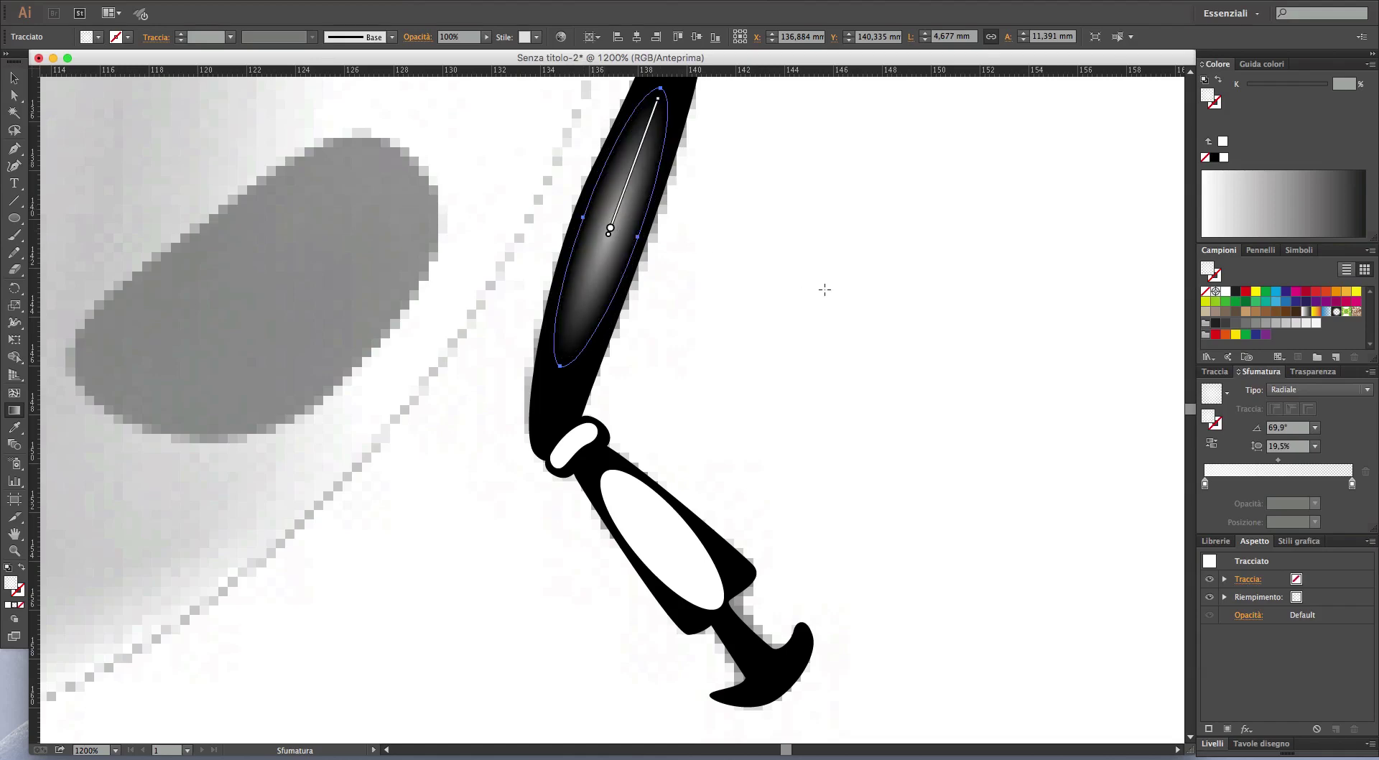
key(ctrl+shift+a)
scroll(776, 287, down, 2)
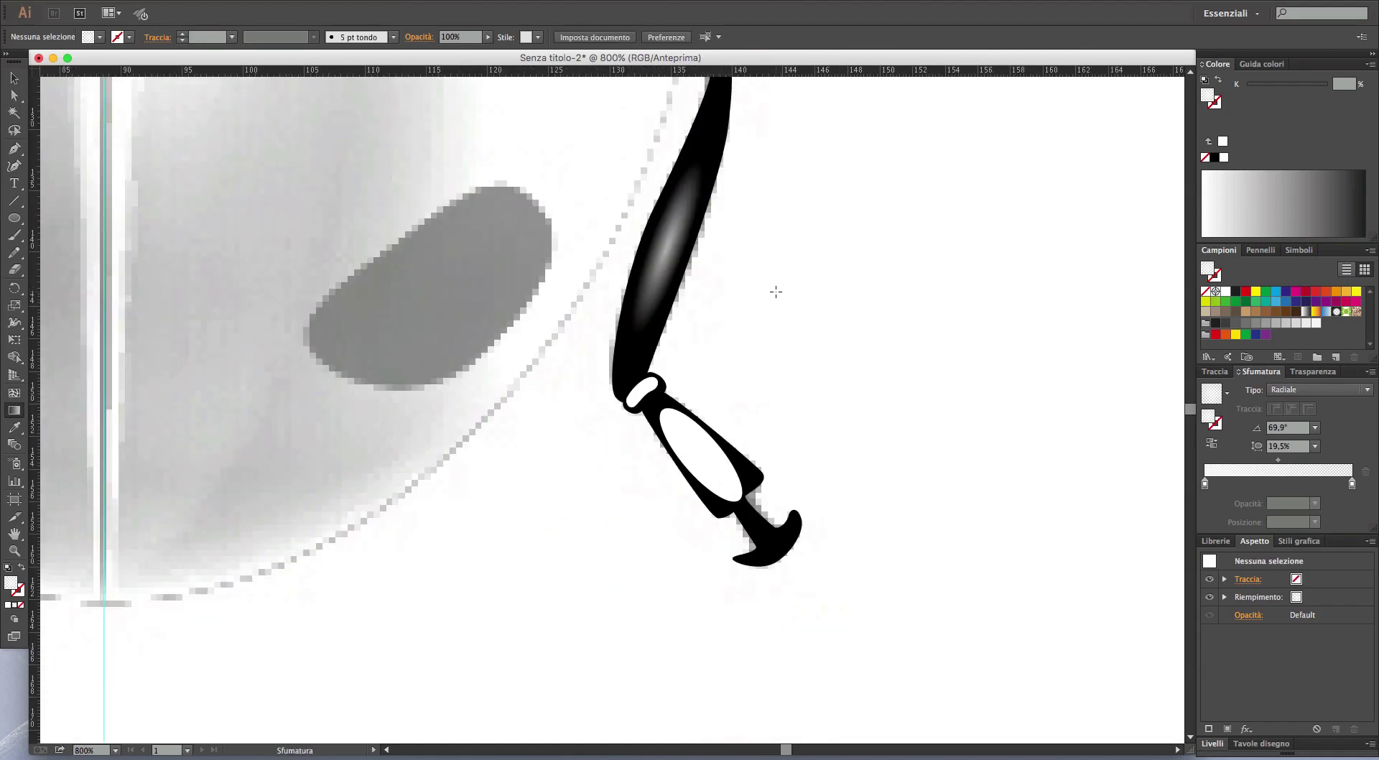
scroll(778, 295, down, 2)
scroll(758, 210, up, 2)
scroll(755, 226, up, 1)
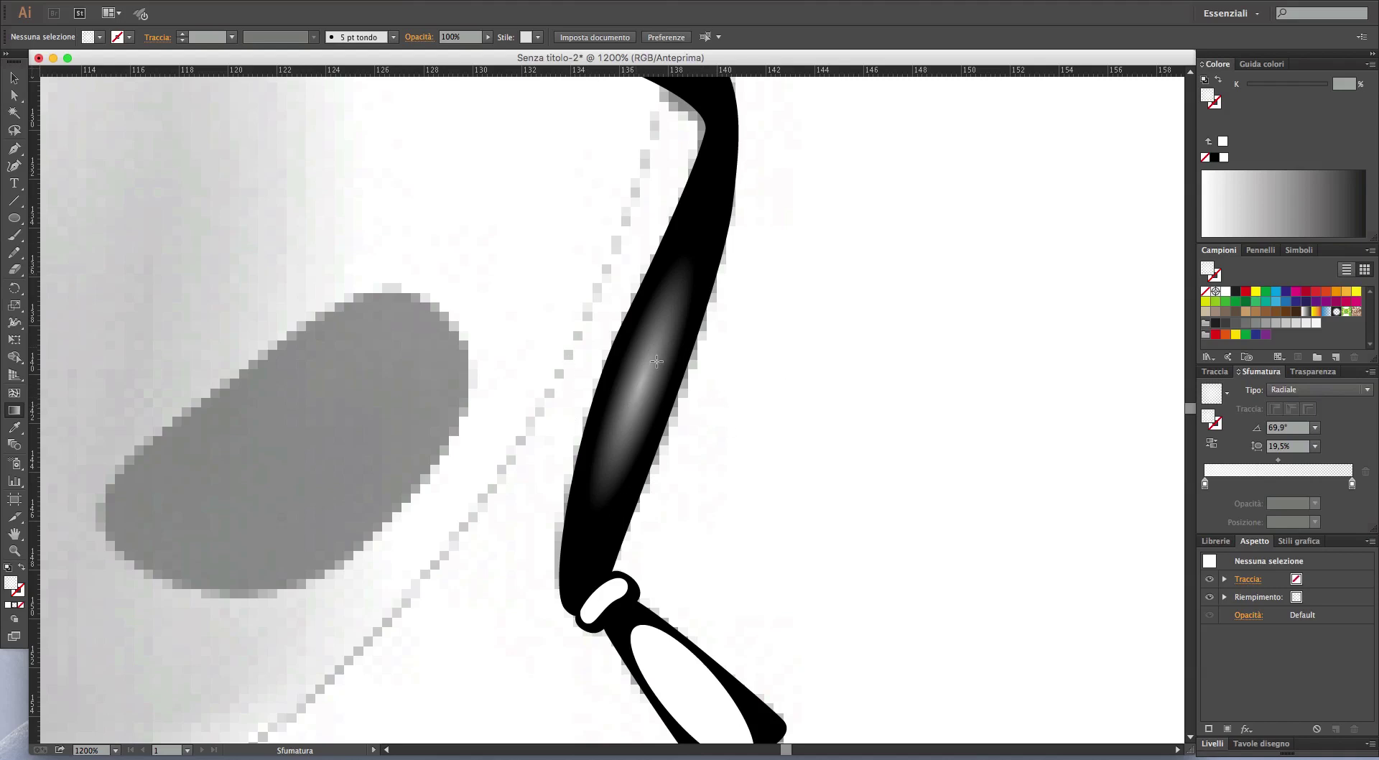
key(a)
click(667, 322)
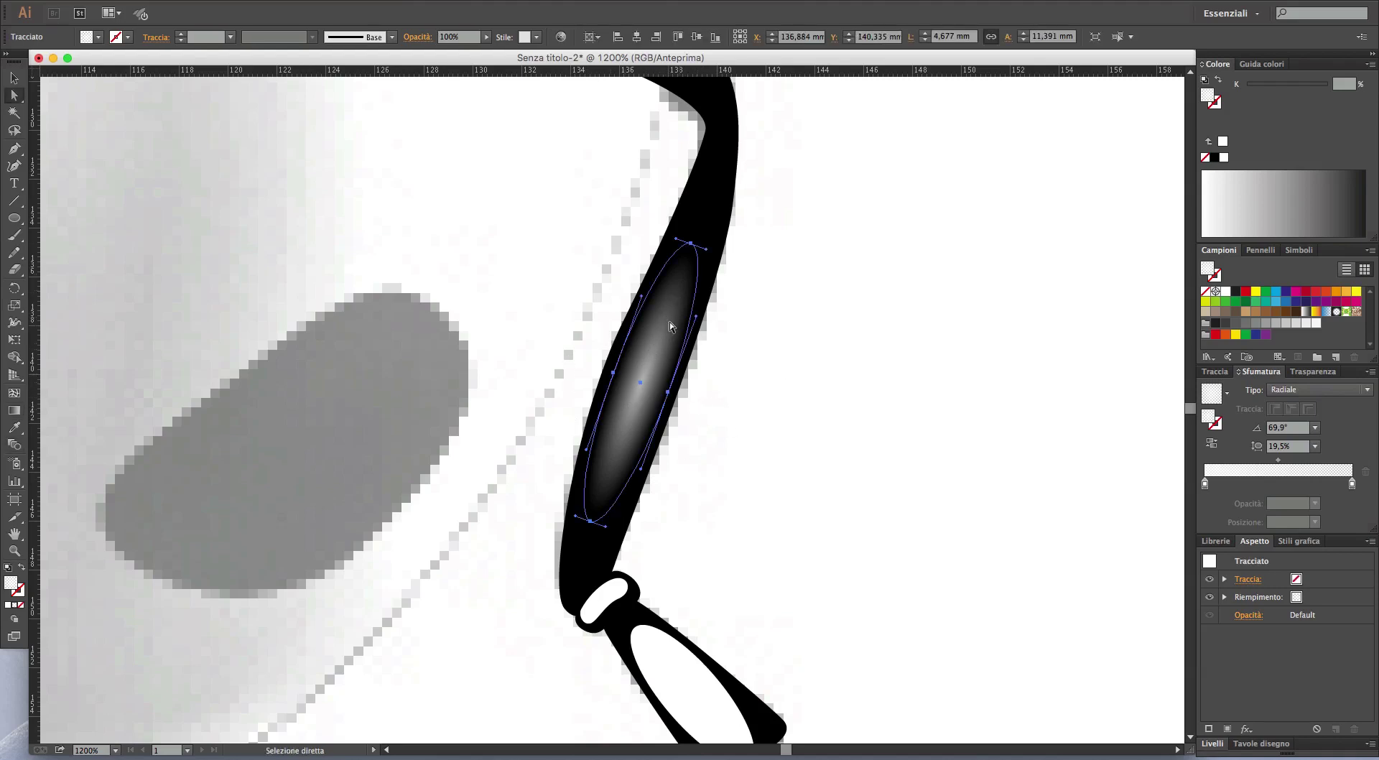
click(813, 417)
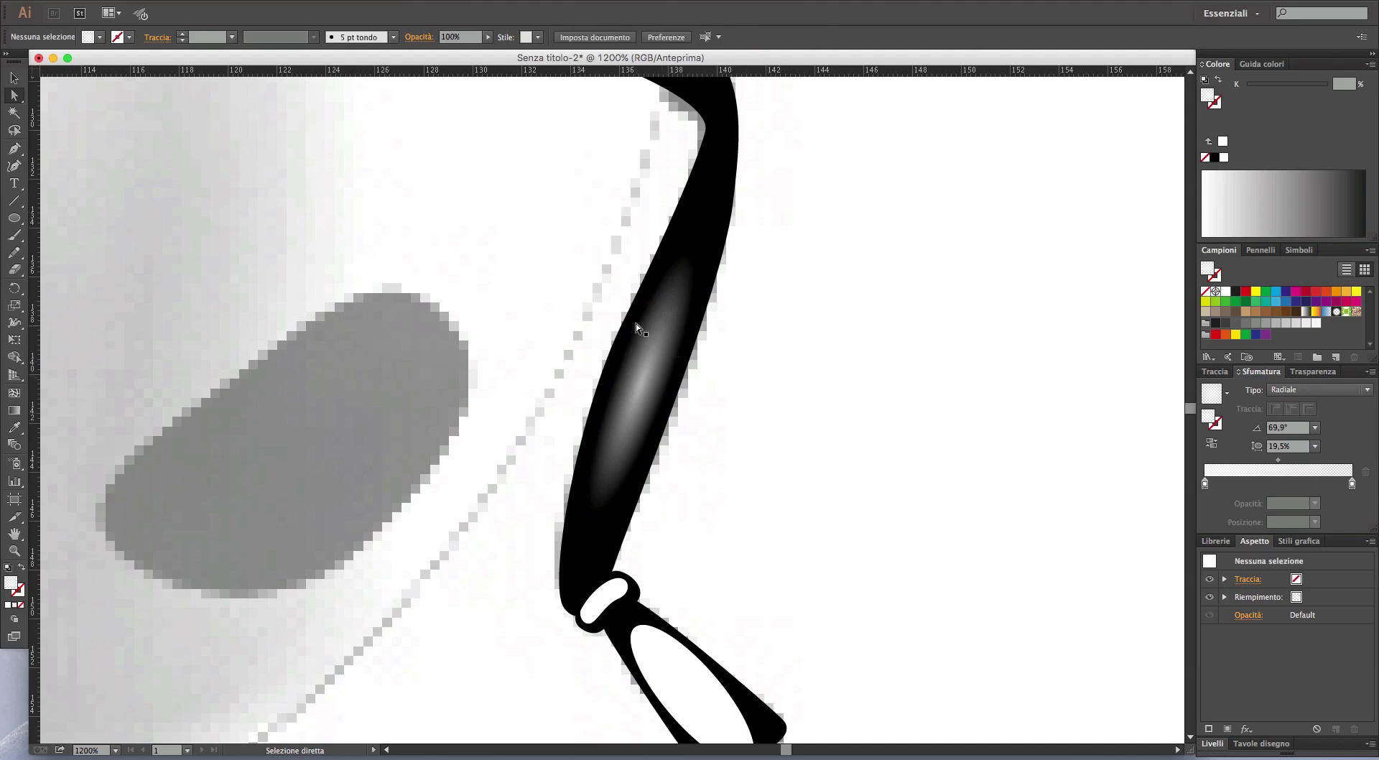
drag(660, 327, 901, 400)
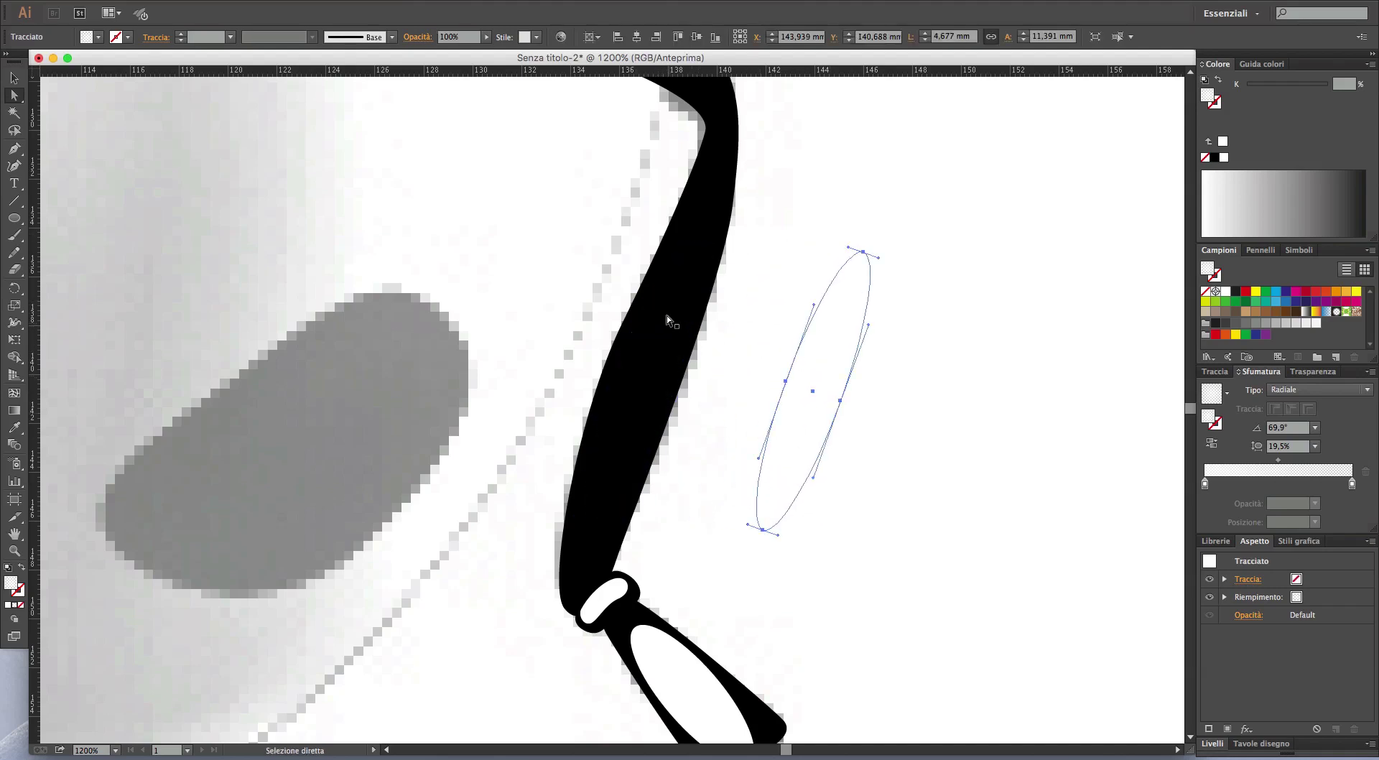
key(Delete)
click(667, 314)
click(13, 393)
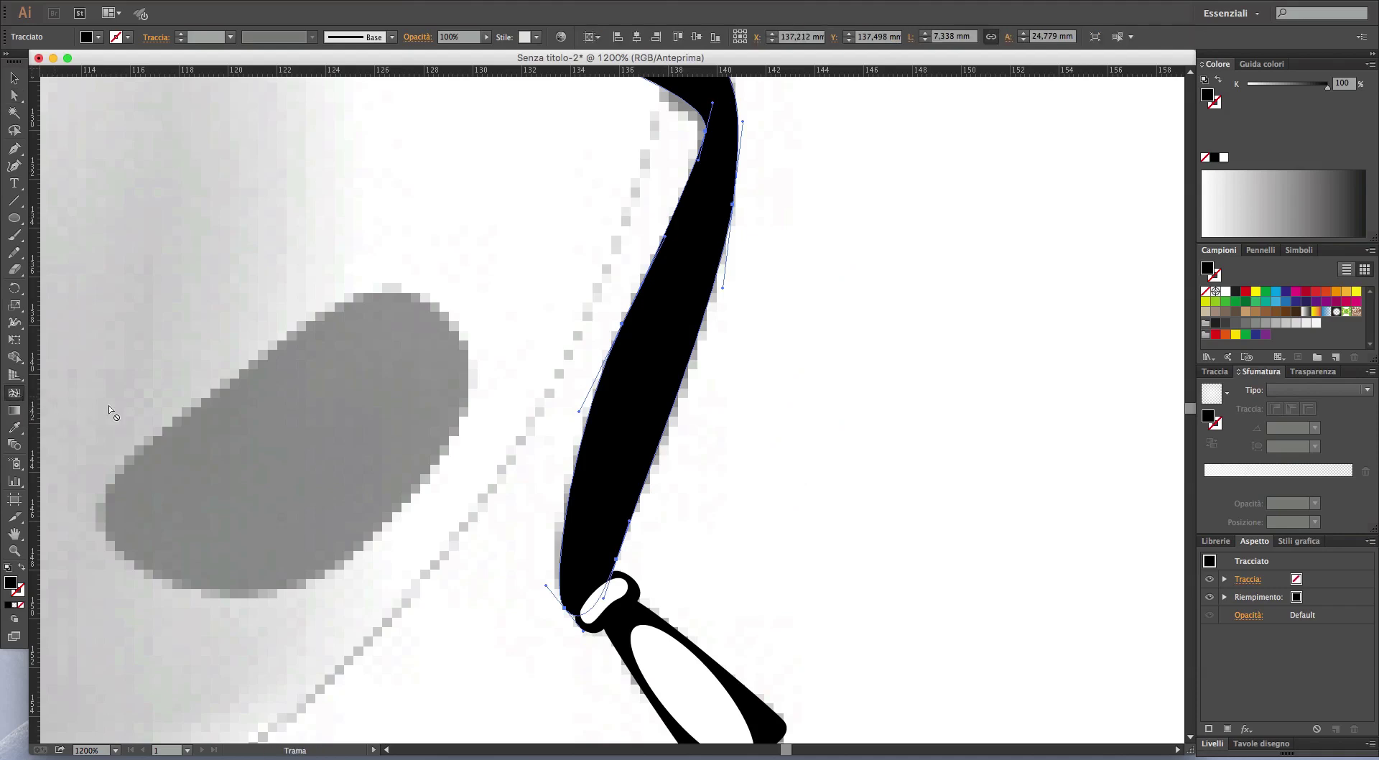
click(645, 370)
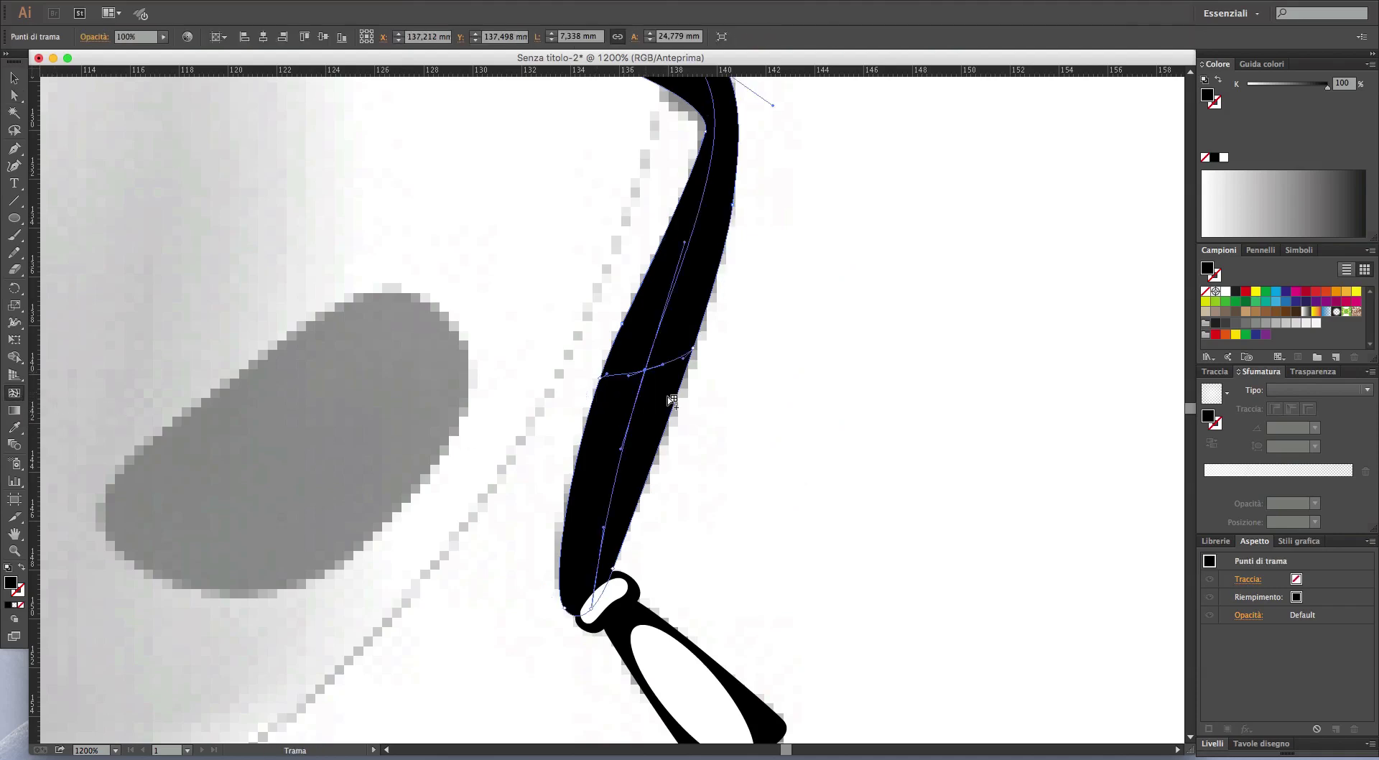
click(1225, 290)
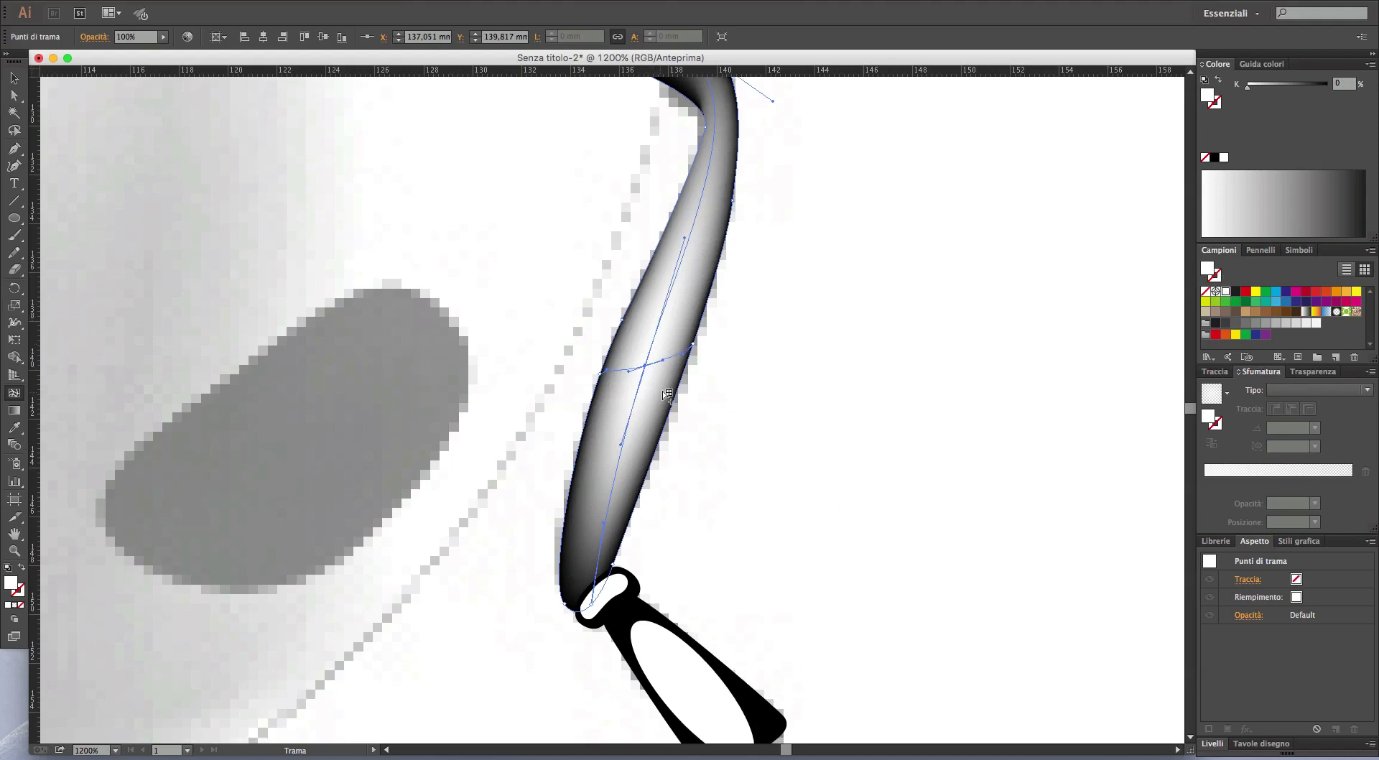
key(a)
key(ctrl+z)
key(ctrl+z)
key(ctrl+z)
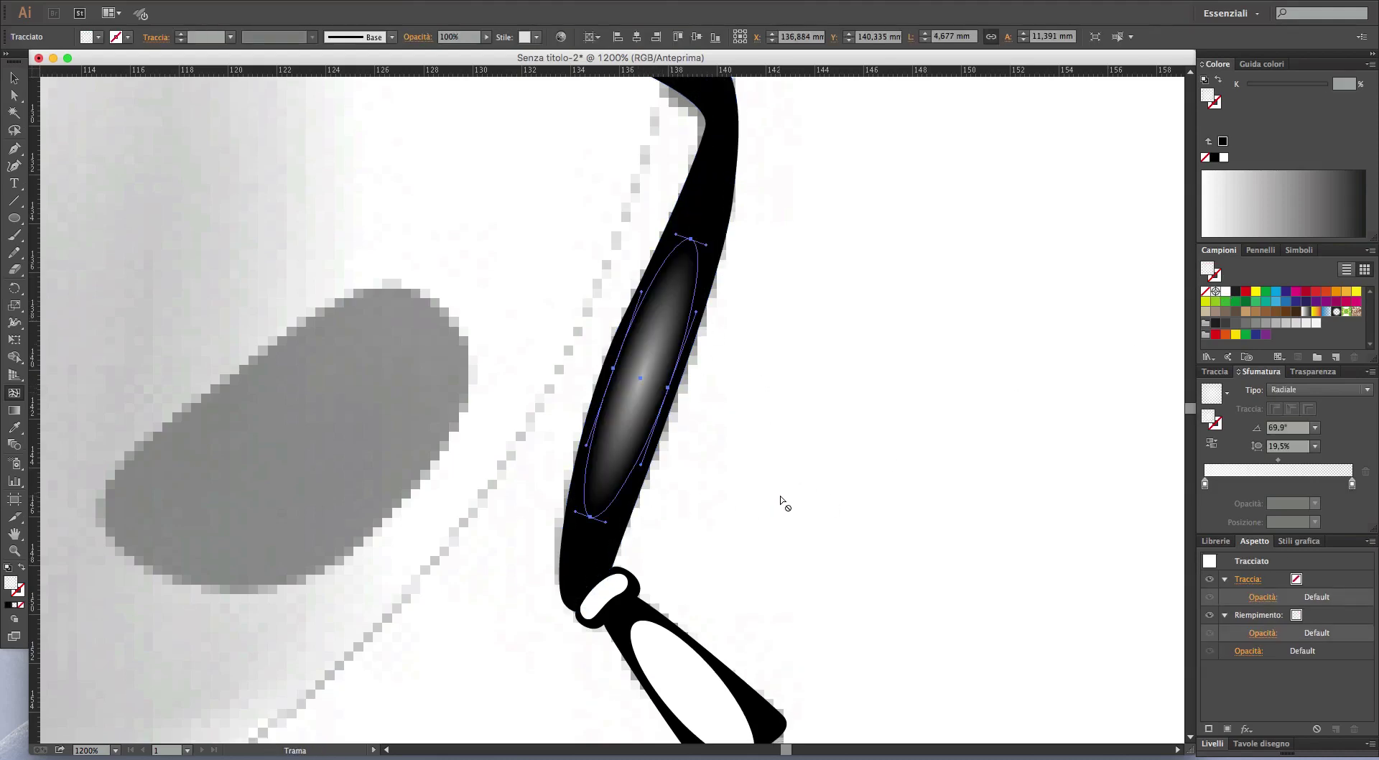
click(783, 500)
key(u)
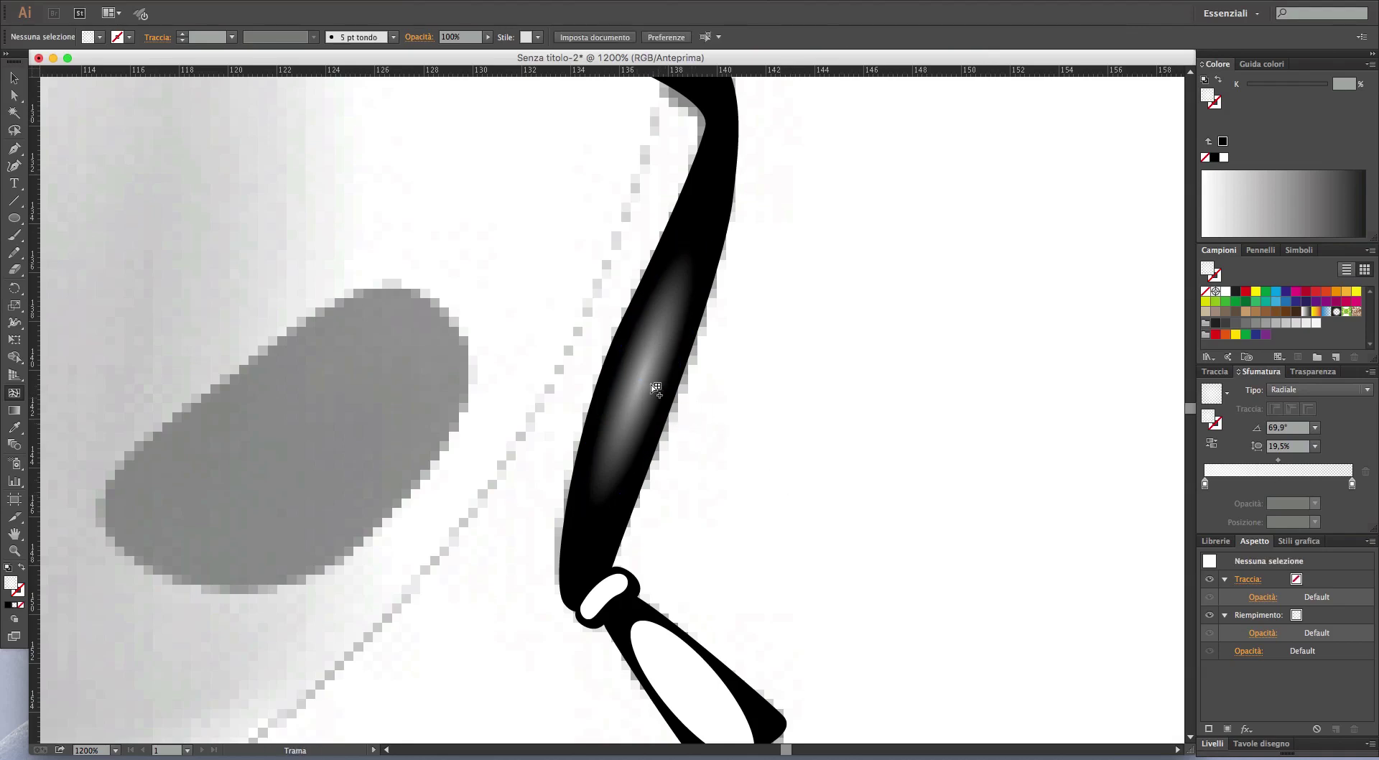
key(a)
click(641, 344)
click(773, 532)
scroll(772, 538, down, 1)
- Copy the upper highlight's radial gradient onto the lower leg's white ellipse with the Eyedropper
scroll(769, 547, down, 2)
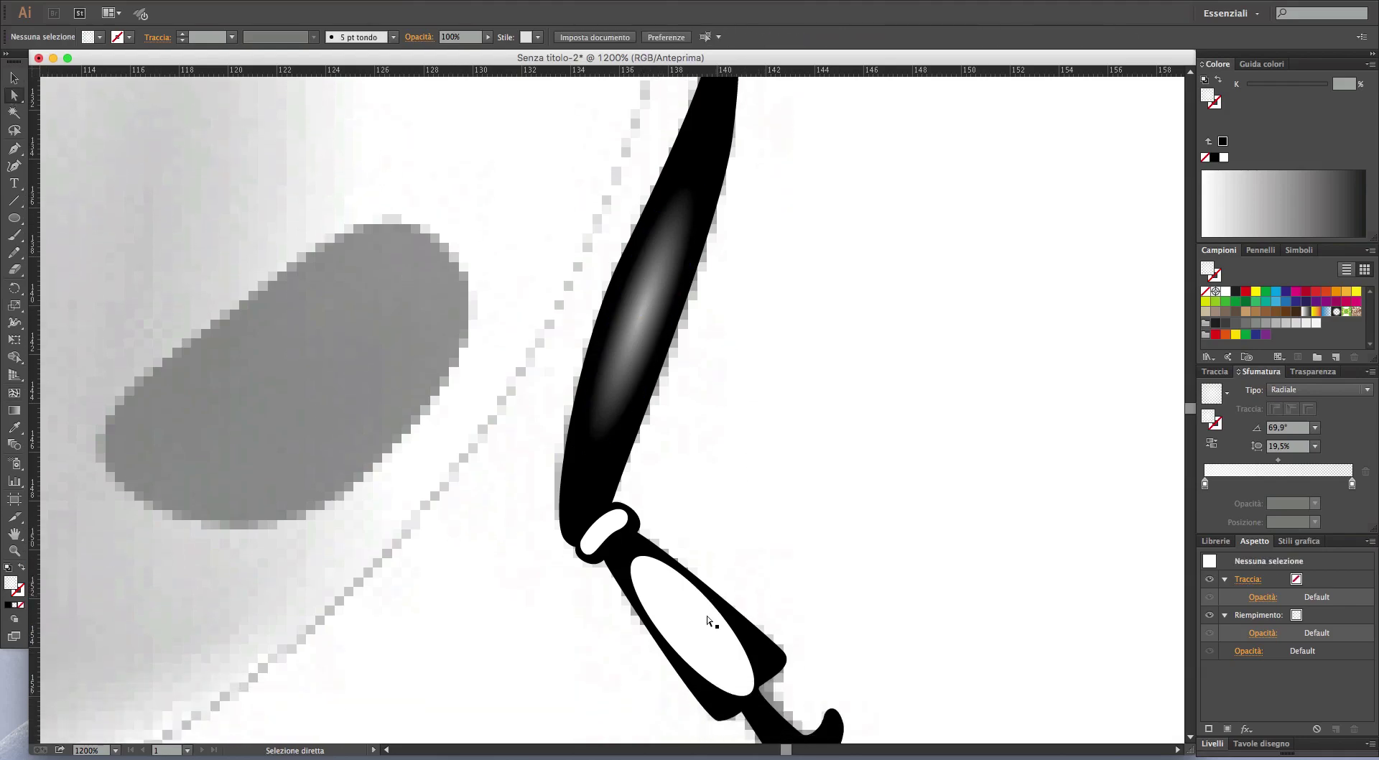
click(707, 621)
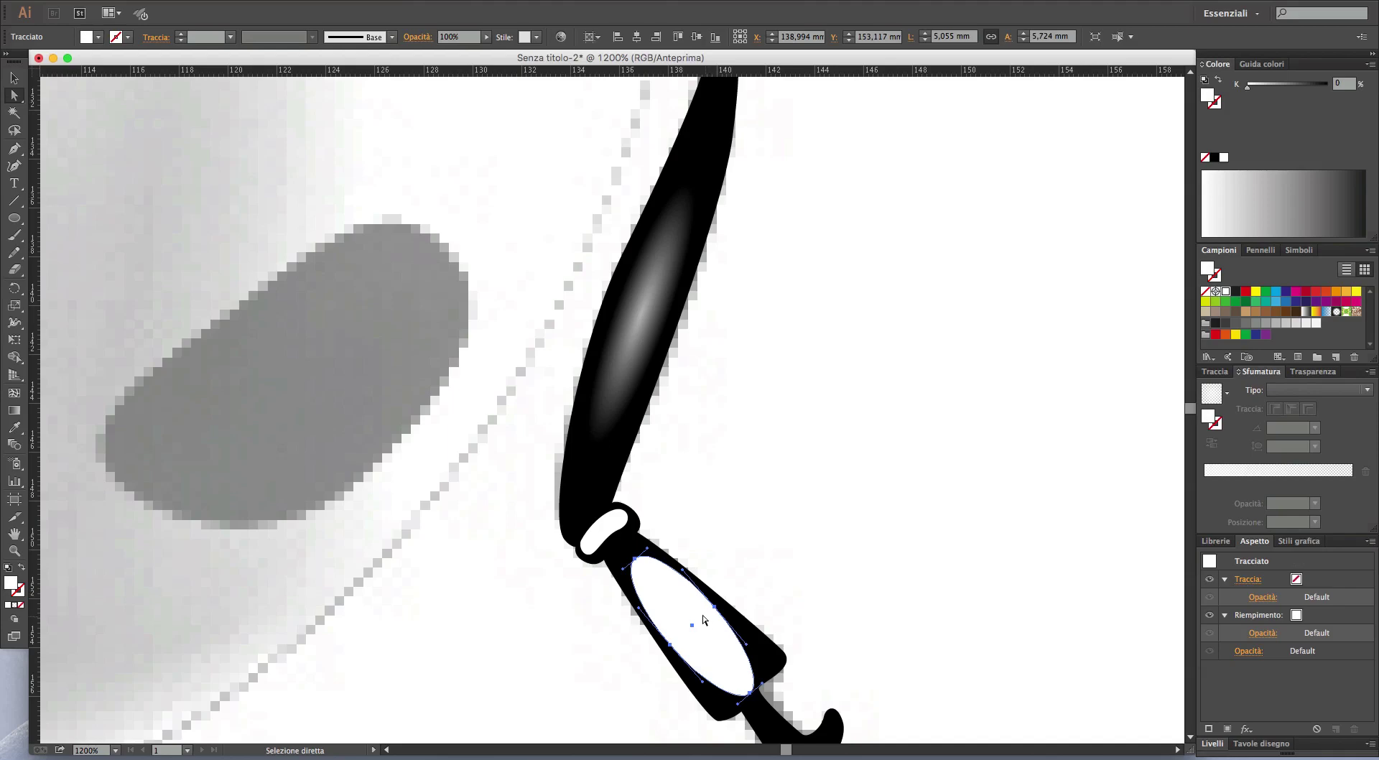
key(i)
click(659, 286)
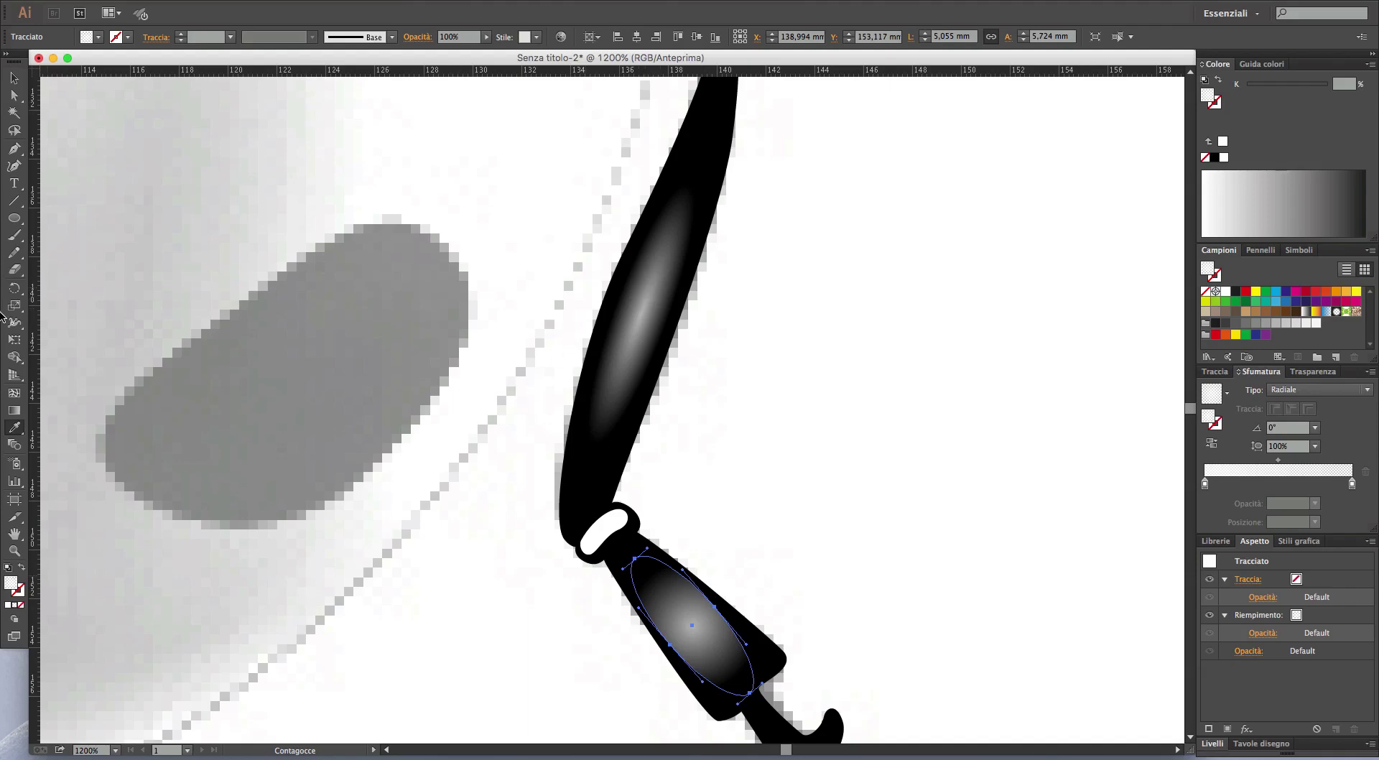
- Rotate the lower highlight gradient to 130° and squash it to 31,8% along the leg
click(14, 411)
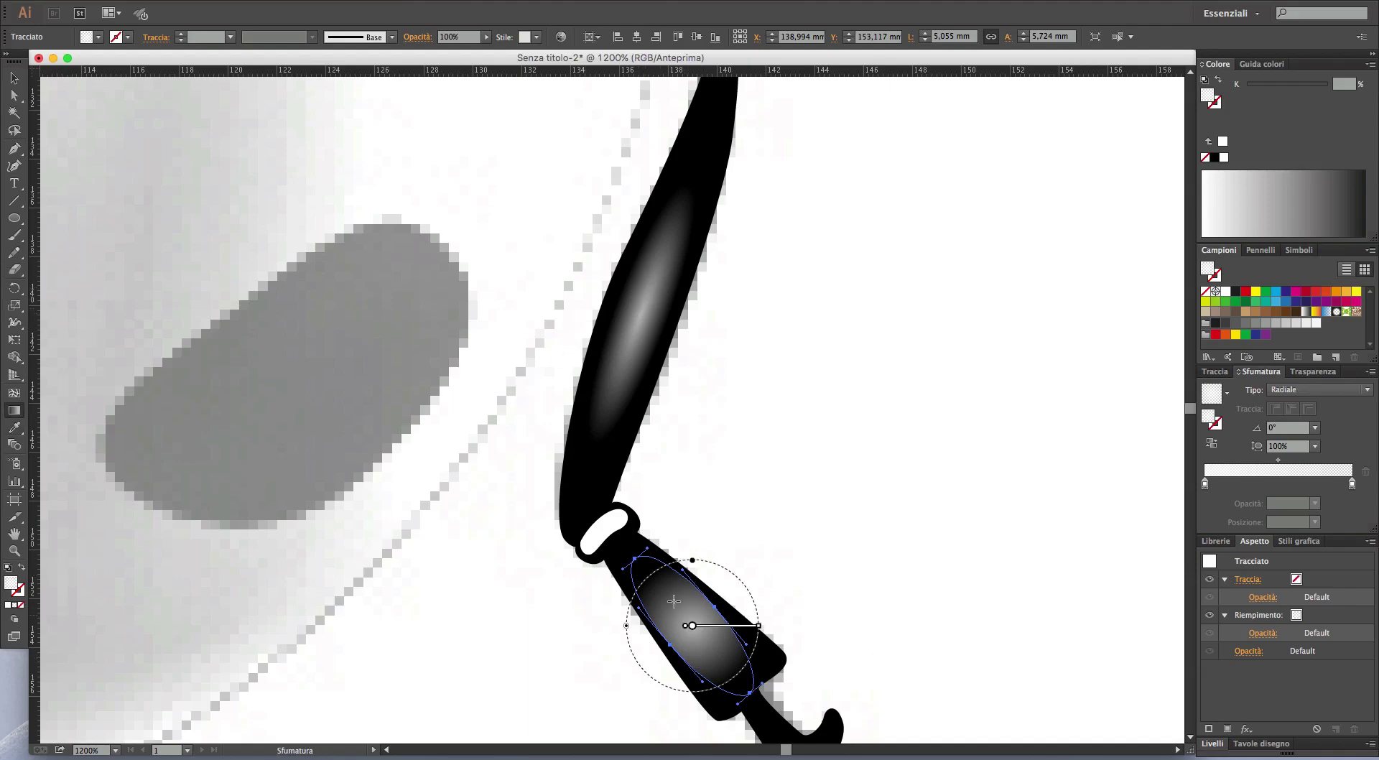
drag(763, 628, 637, 561)
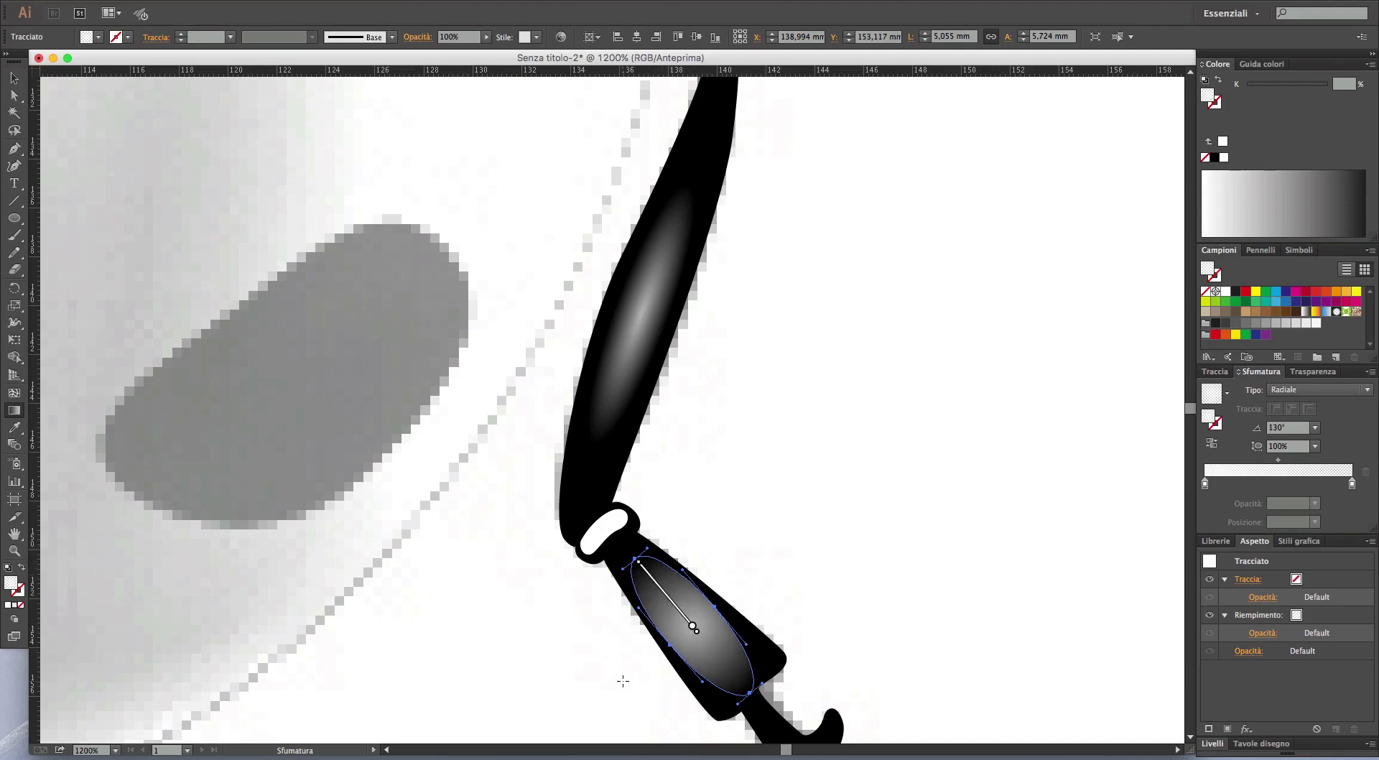
drag(630, 678, 680, 653)
key(ctrl+shift+a)
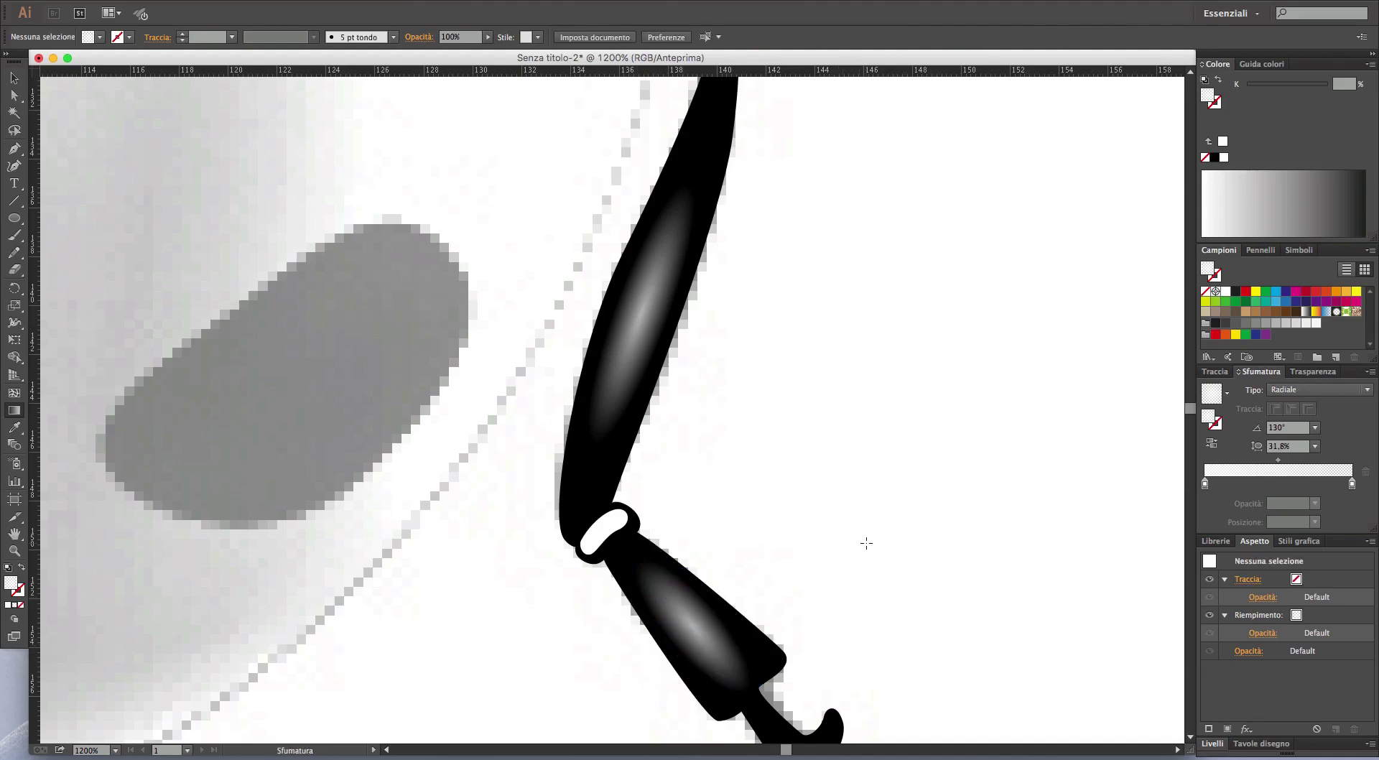
key(a)
key(ctrl+minus)
key(ctrl+minus)
key(ctrl+minus)
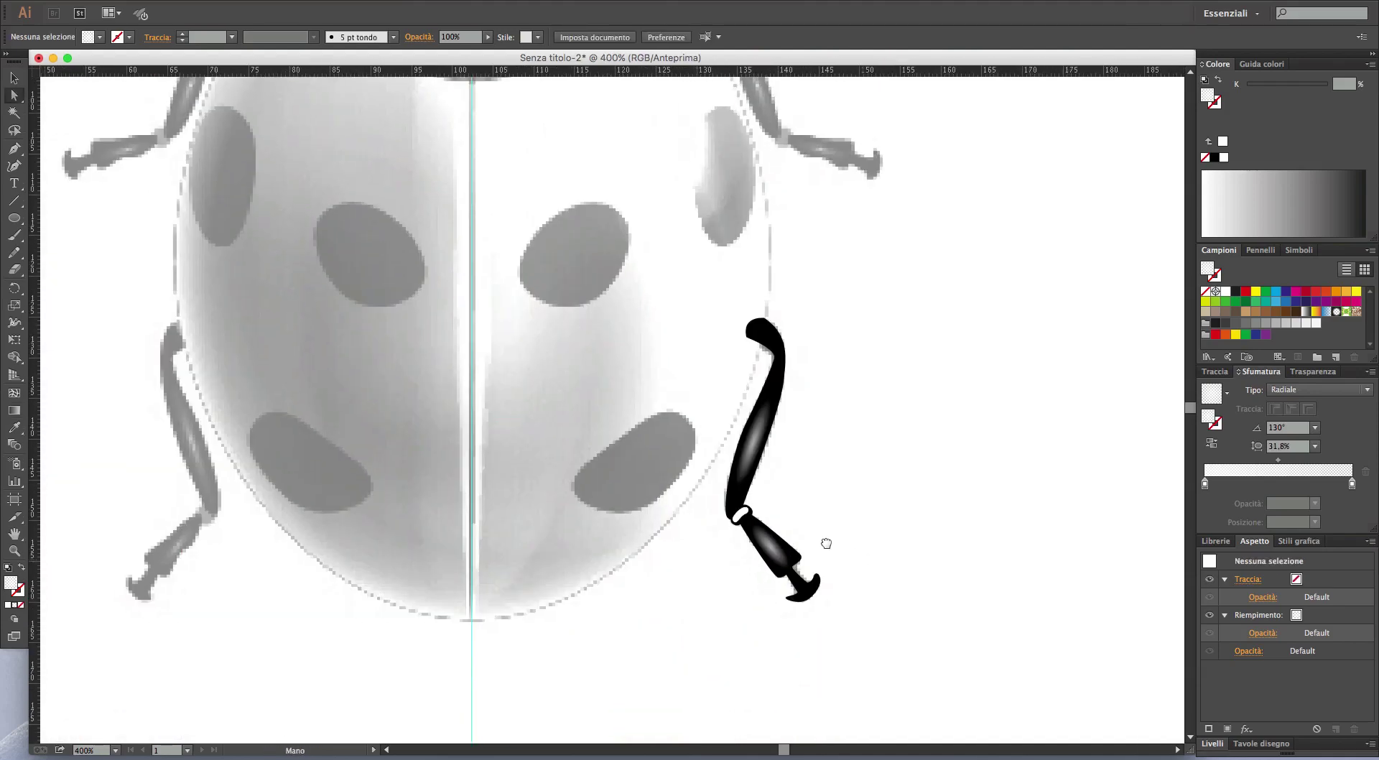
- Set the white gradient stop of both leg highlights to 40% opacity
scroll(751, 528, up, 2)
click(718, 533)
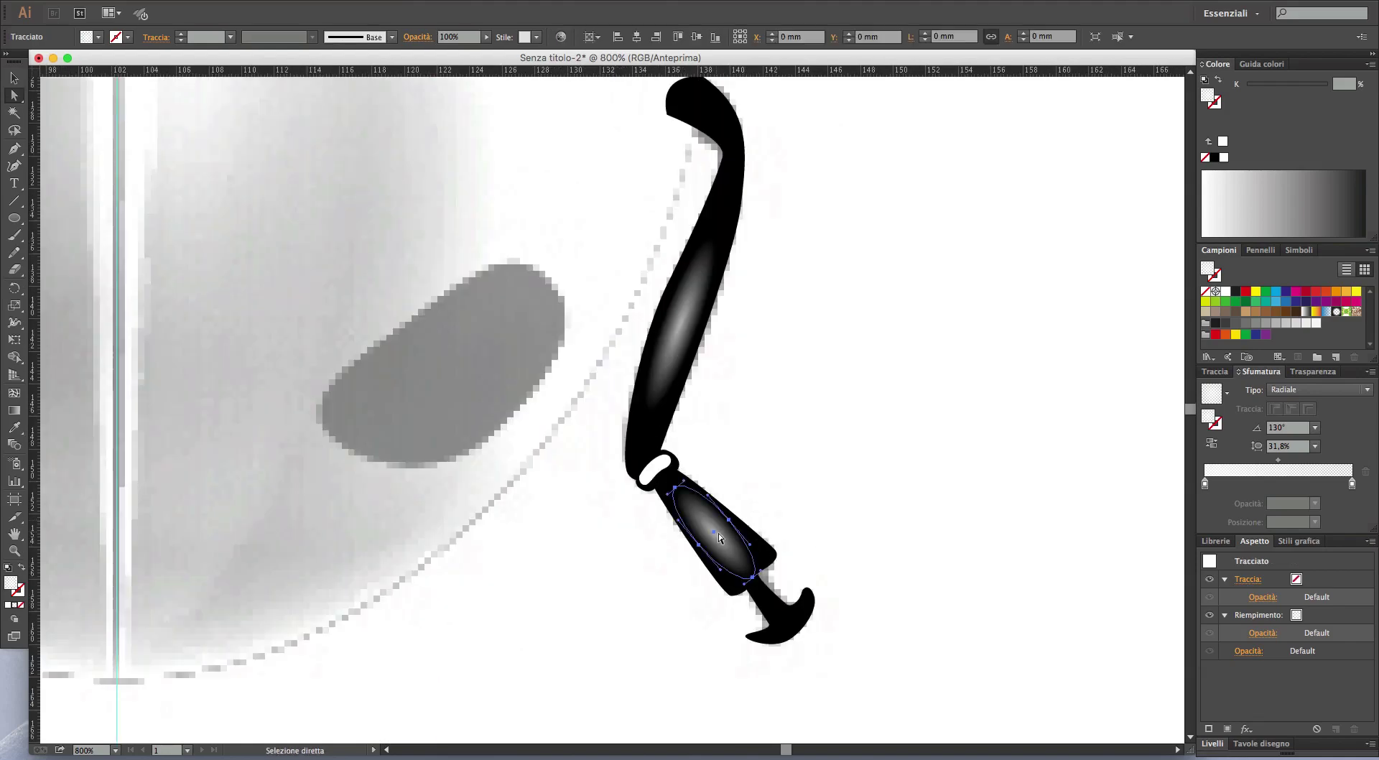
shift+click(687, 316)
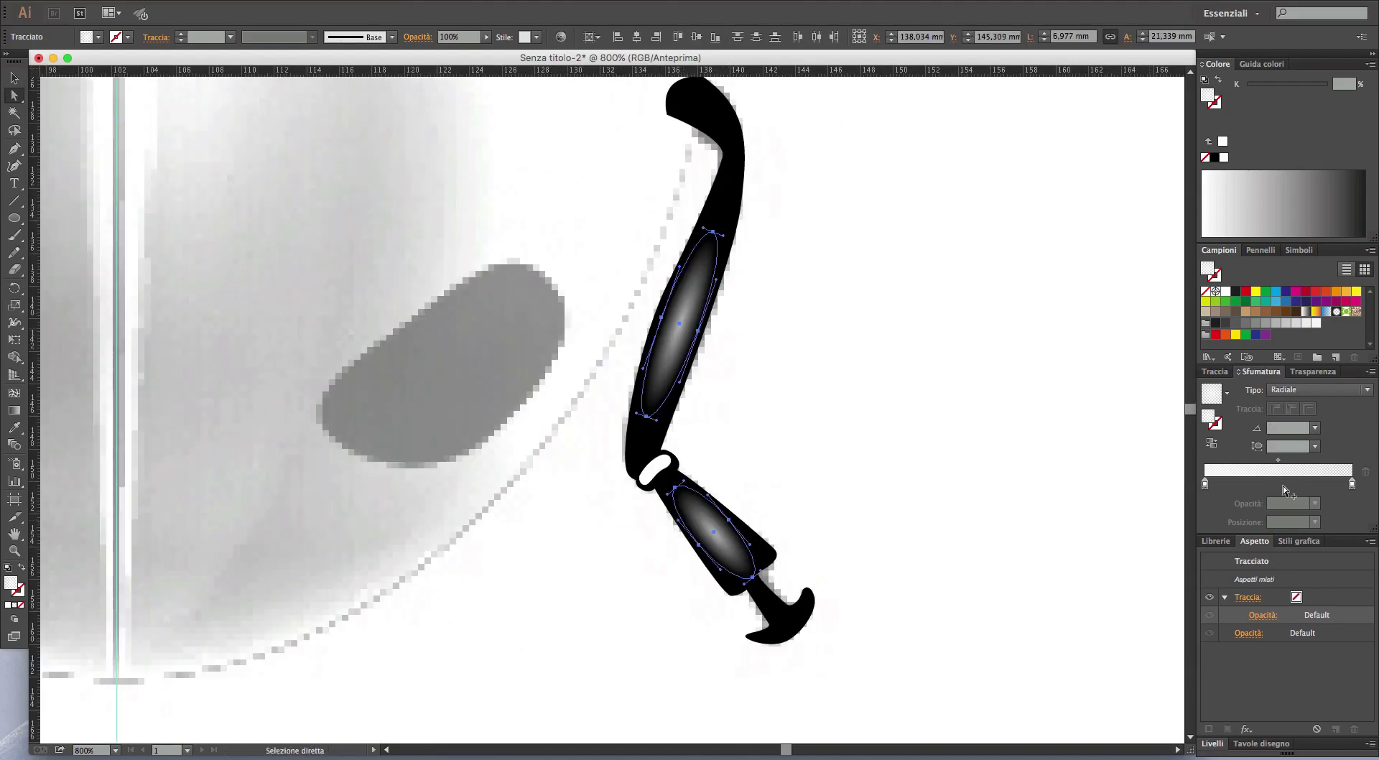
click(1351, 485)
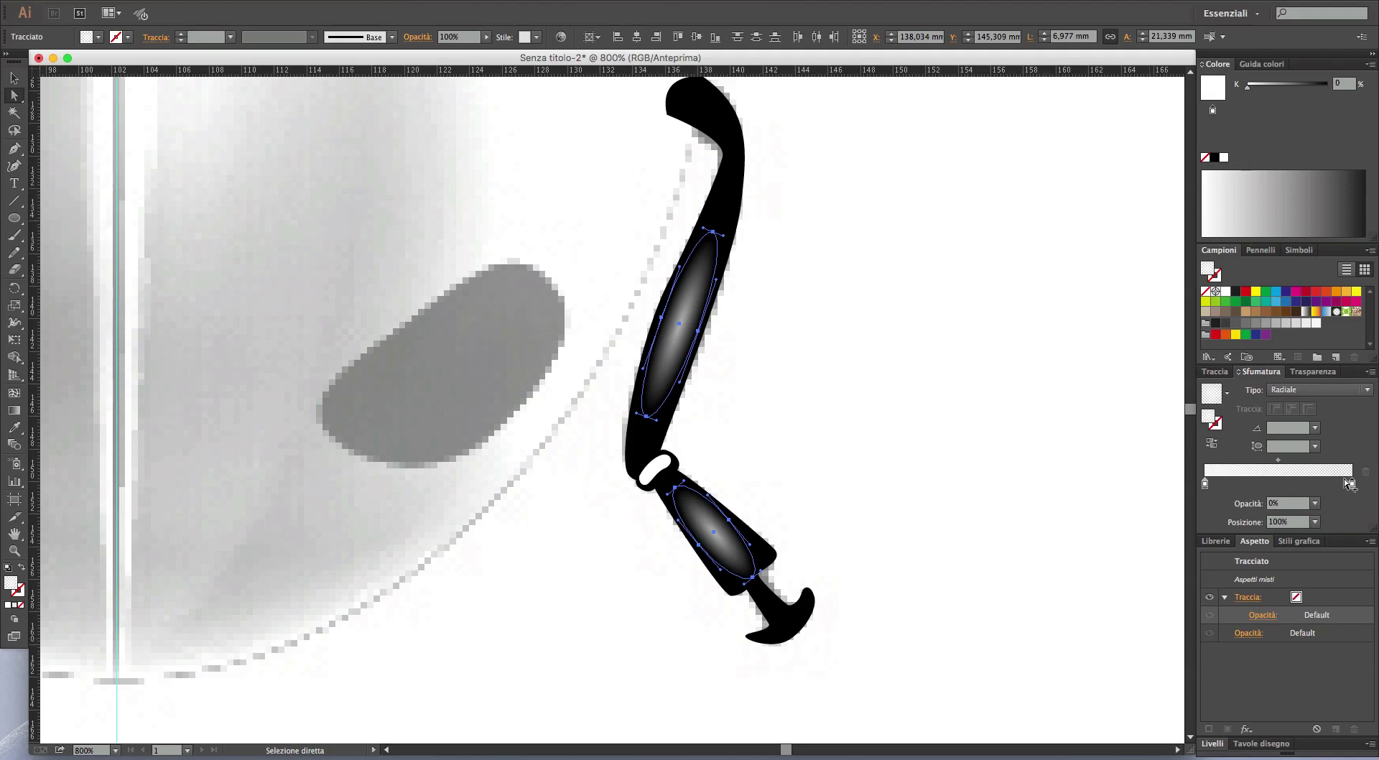
click(1205, 481)
click(1315, 504)
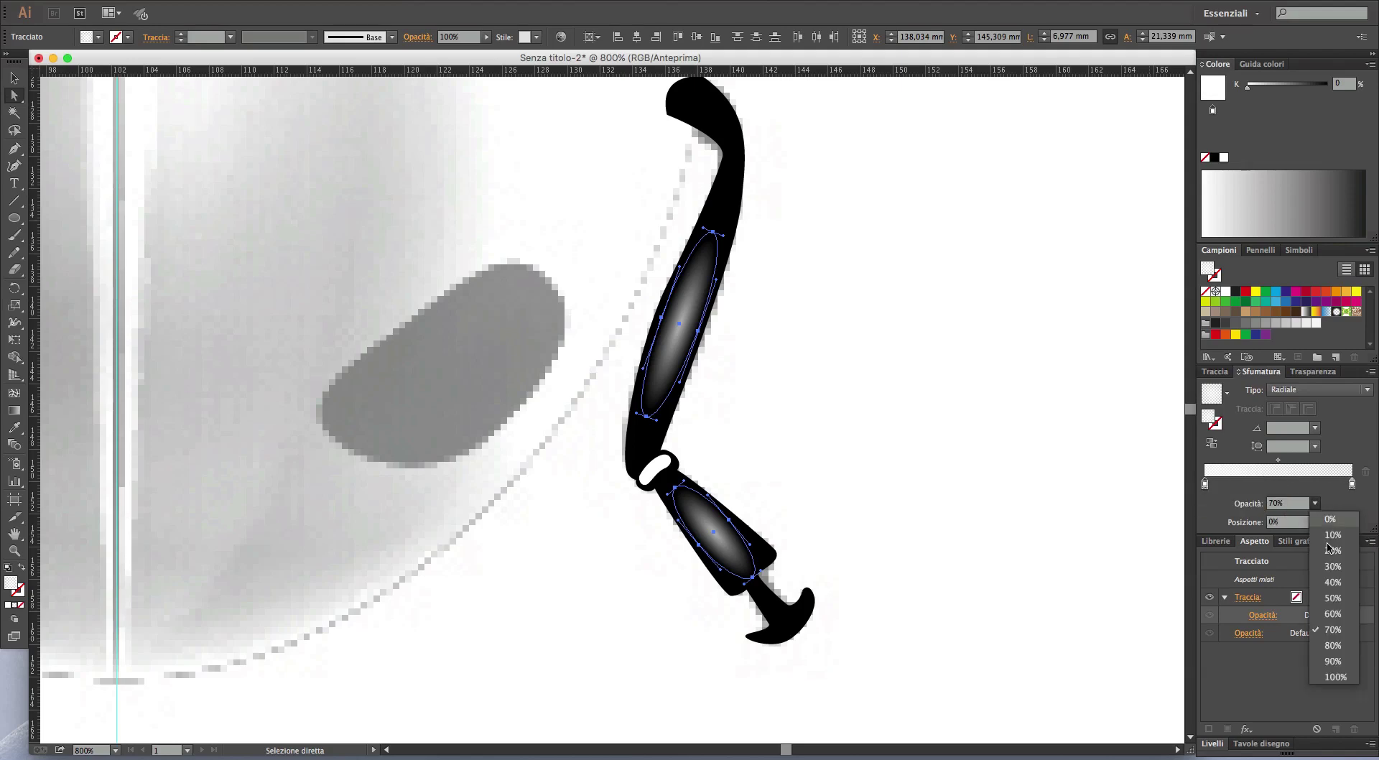
click(1335, 582)
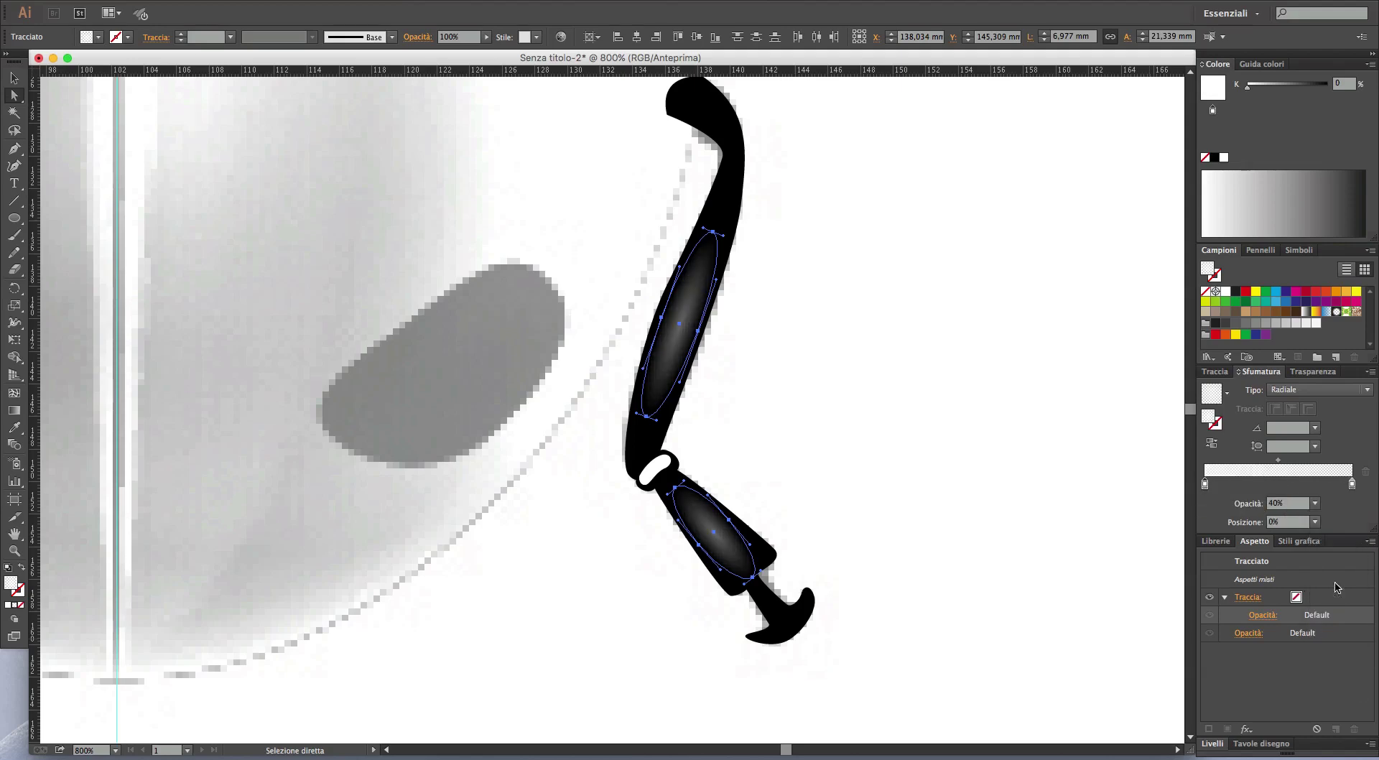
click(954, 433)
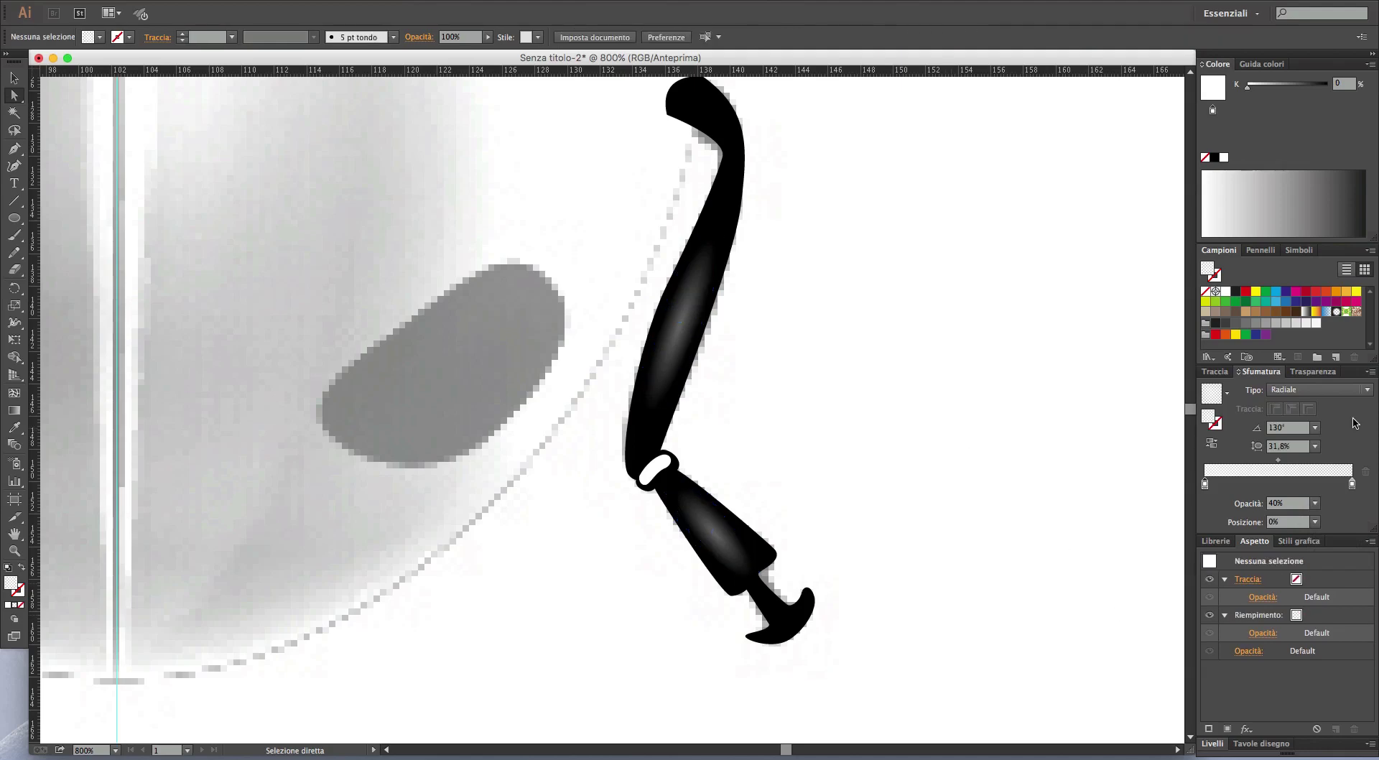
click(1318, 371)
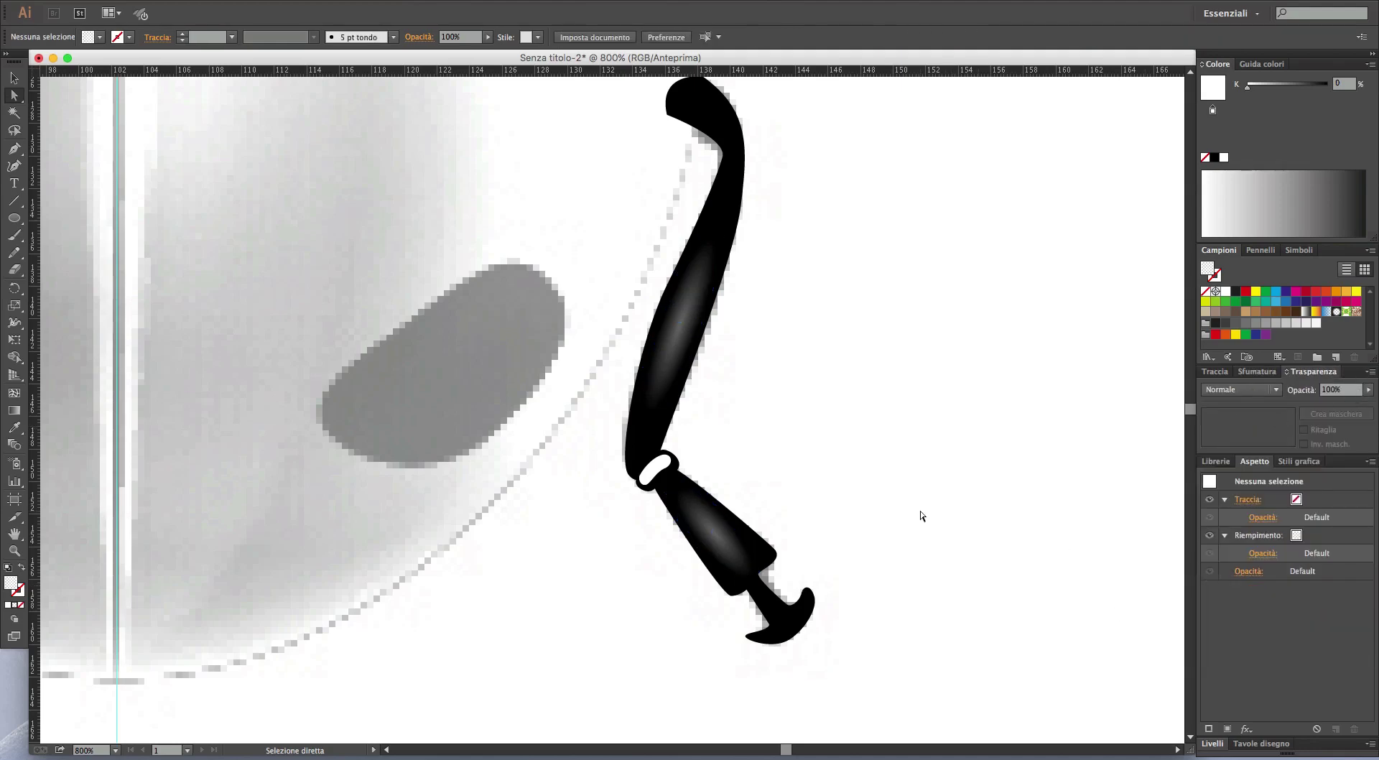
- Fill the joint ring tan brown and bring it in front of the black leg
scroll(648, 475, up, 3)
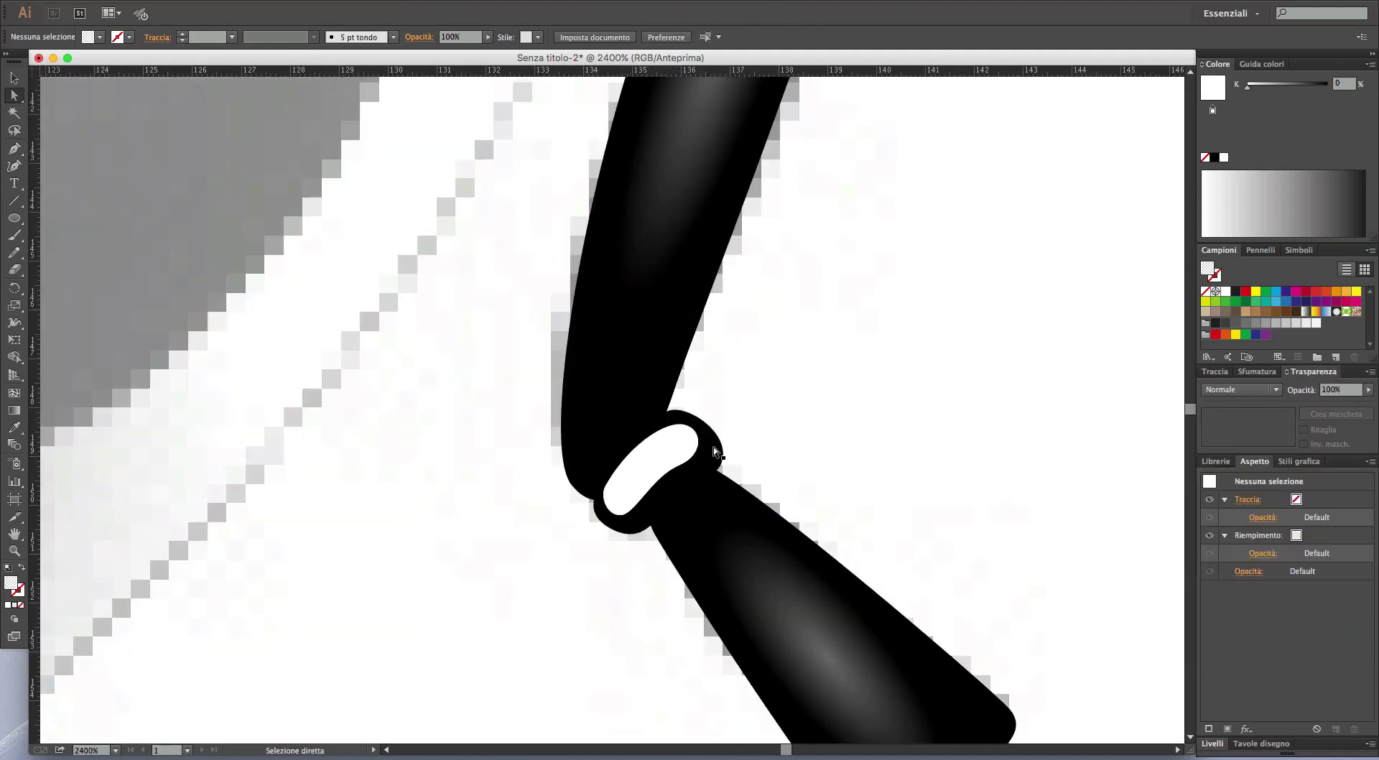
click(624, 520)
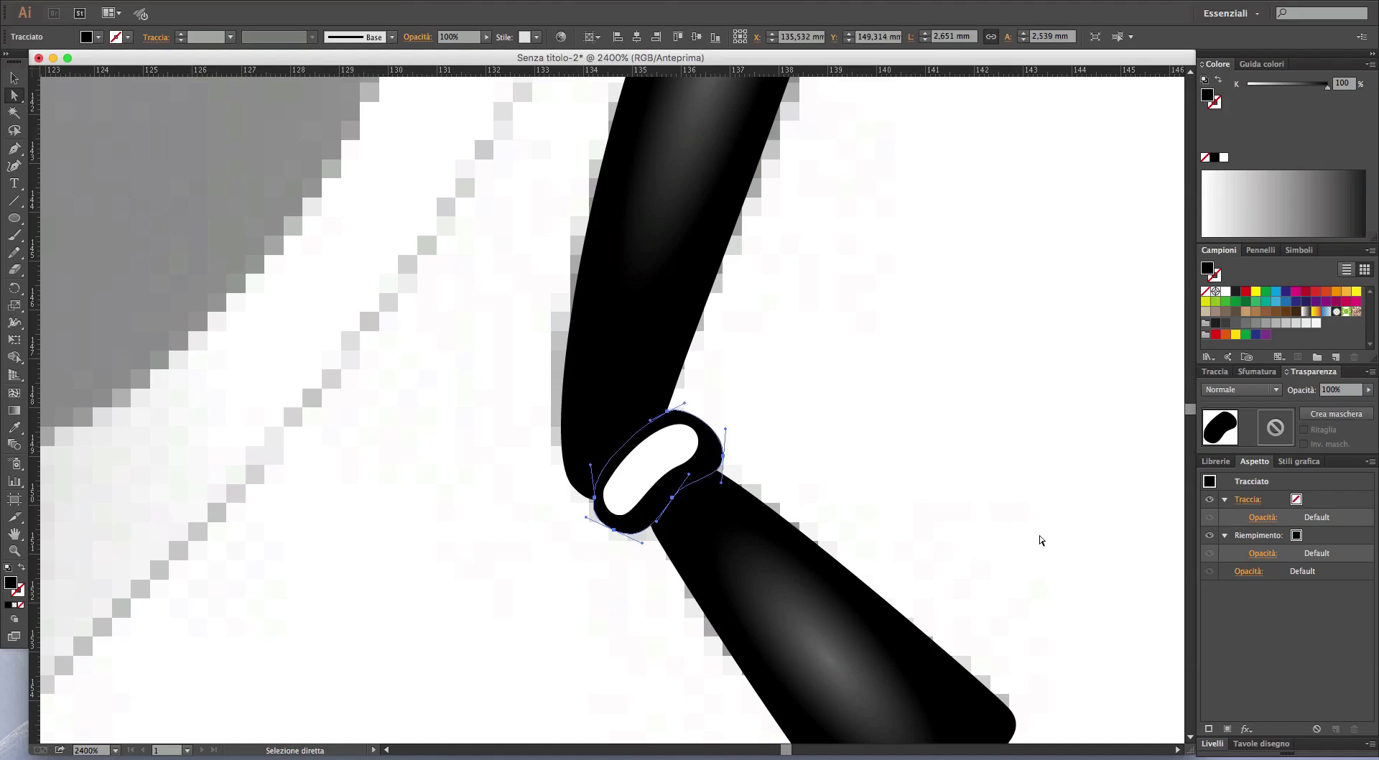
click(1252, 312)
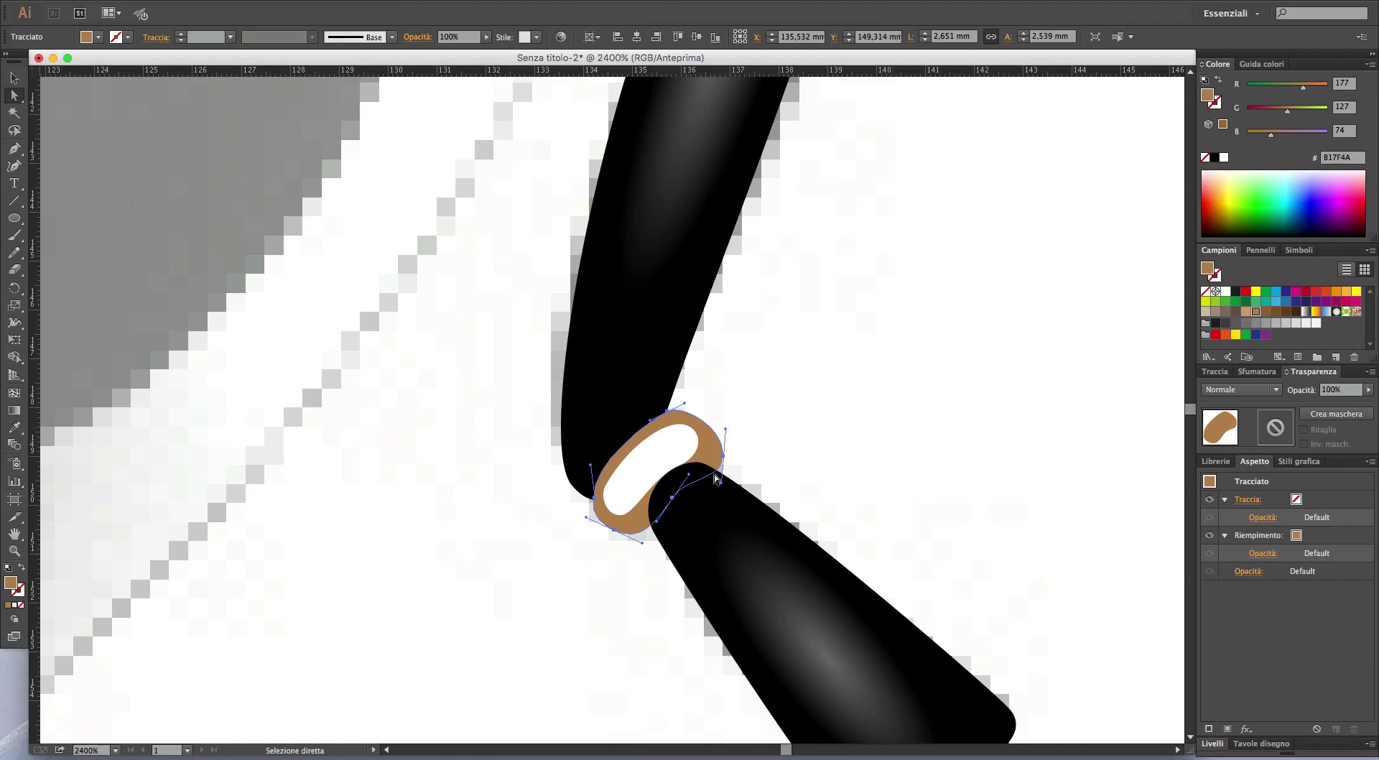
click(665, 448)
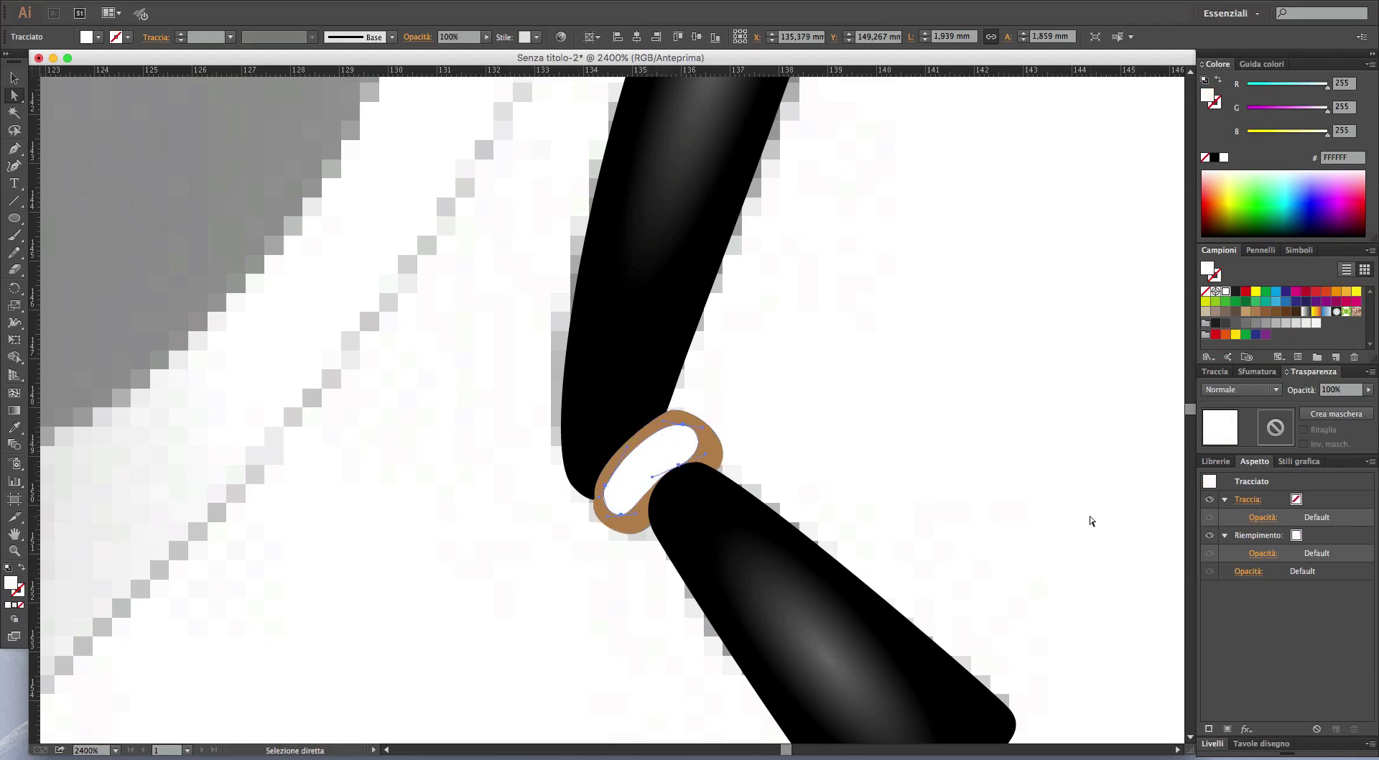
shift+click(705, 449)
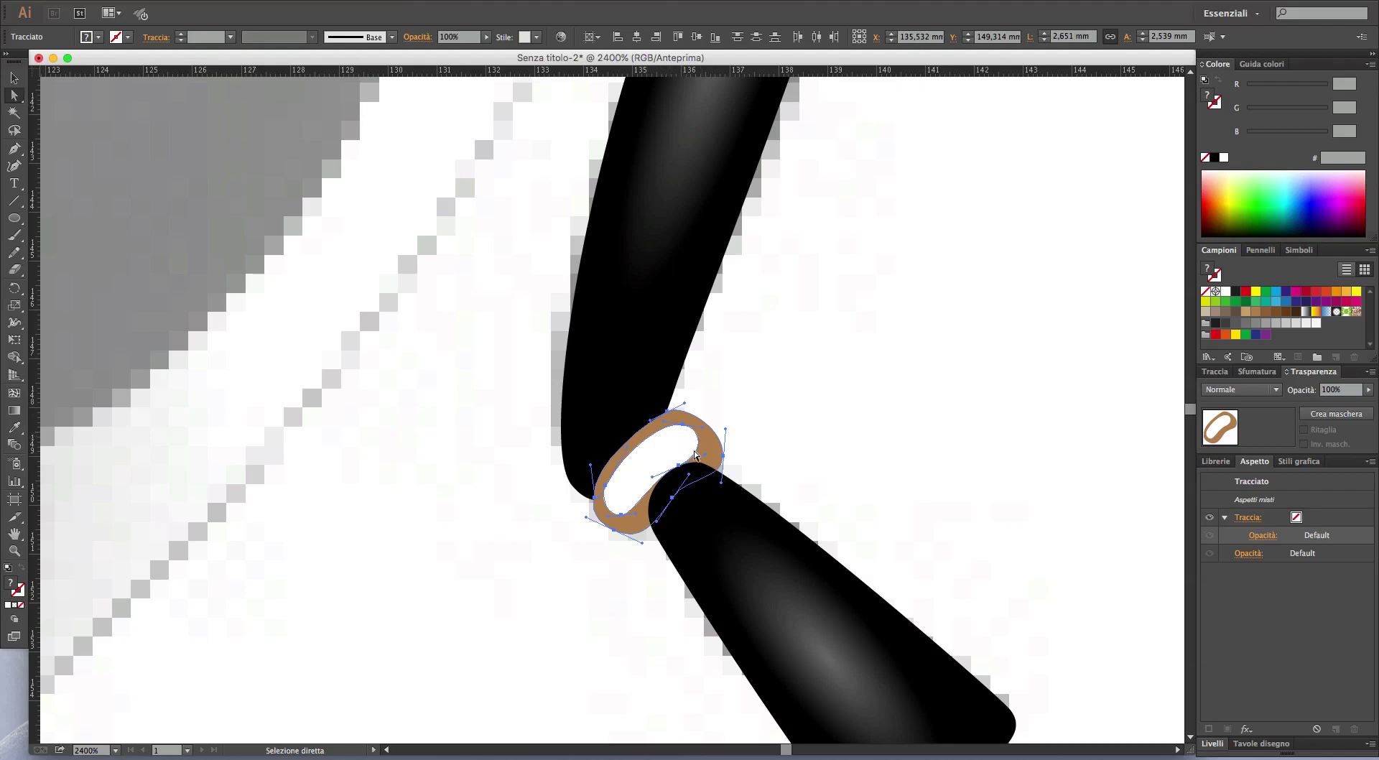
right_click(754, 422)
mouse_move(819, 603)
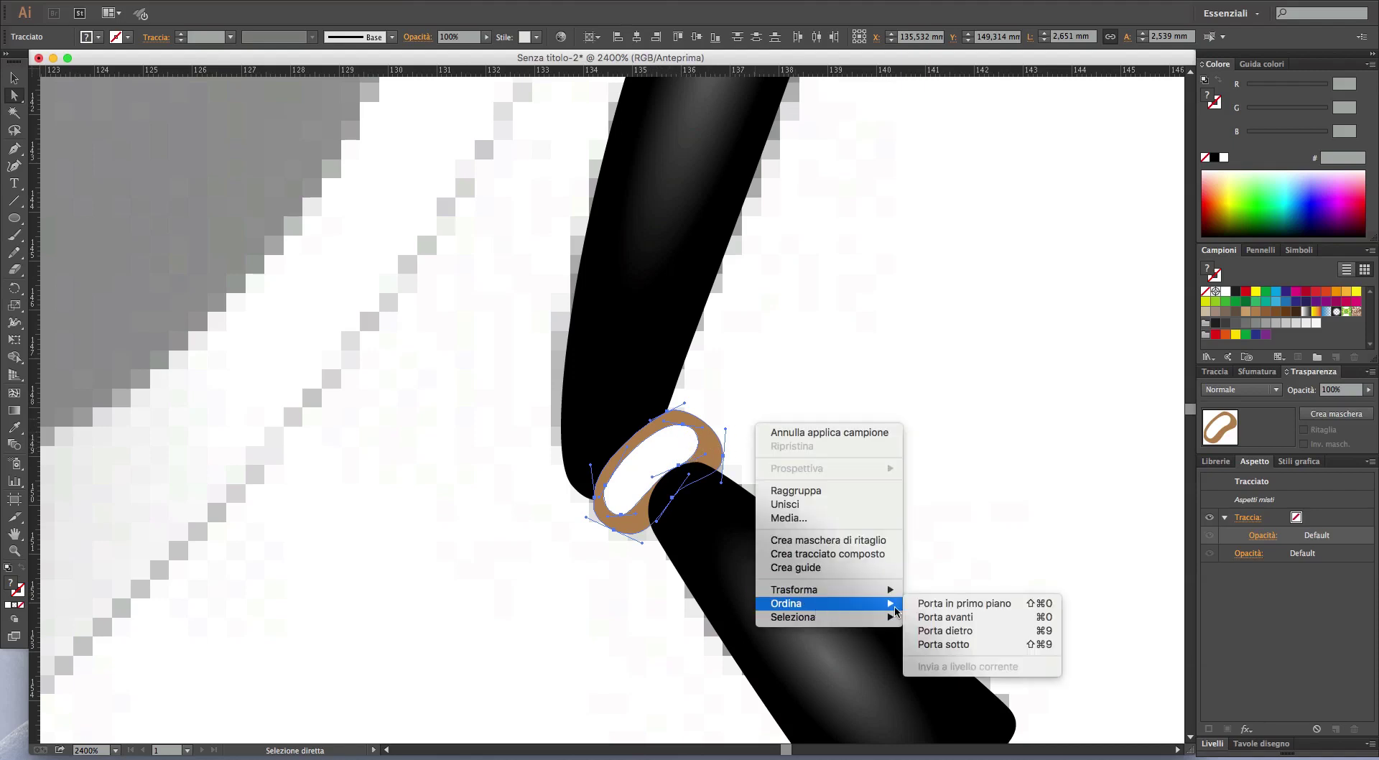
click(956, 603)
click(994, 504)
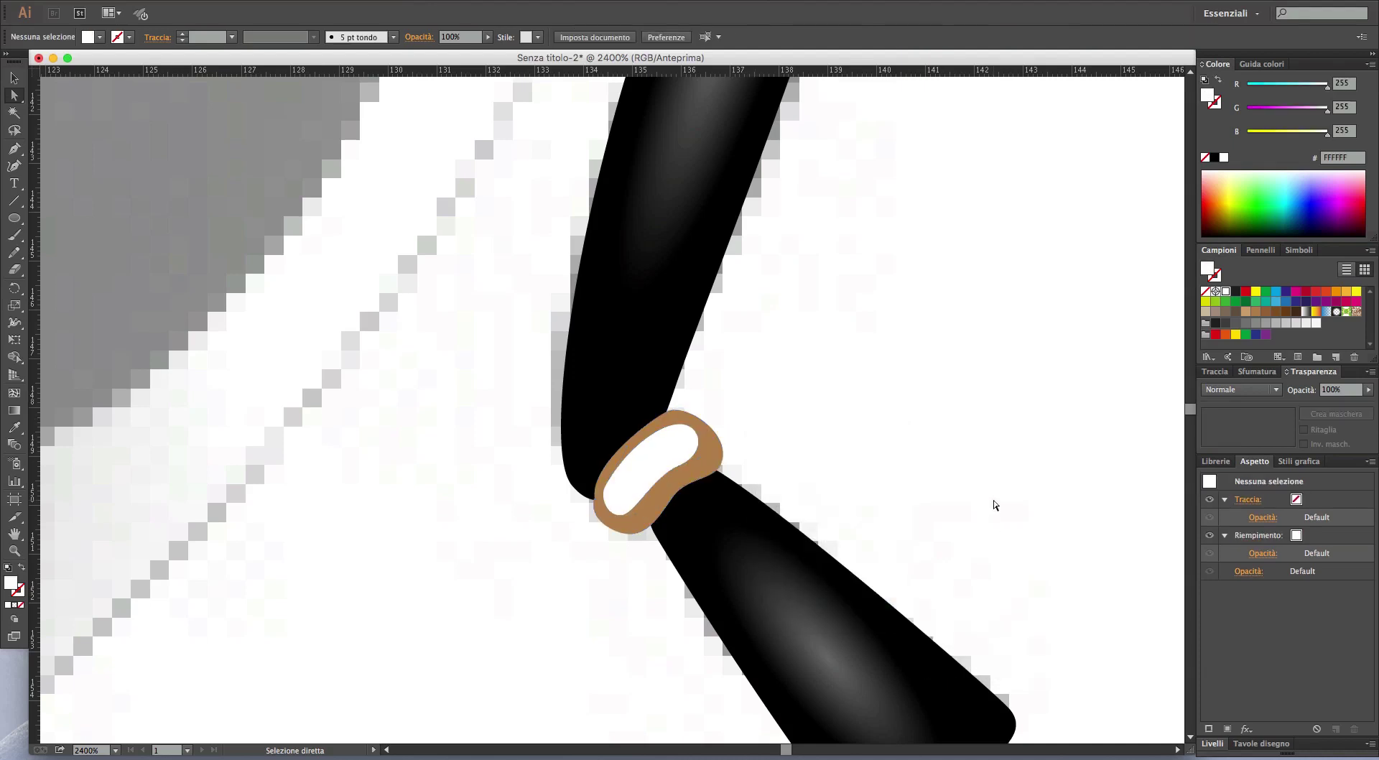
- Apply a gradient fill to the ring's white inner shape
click(671, 451)
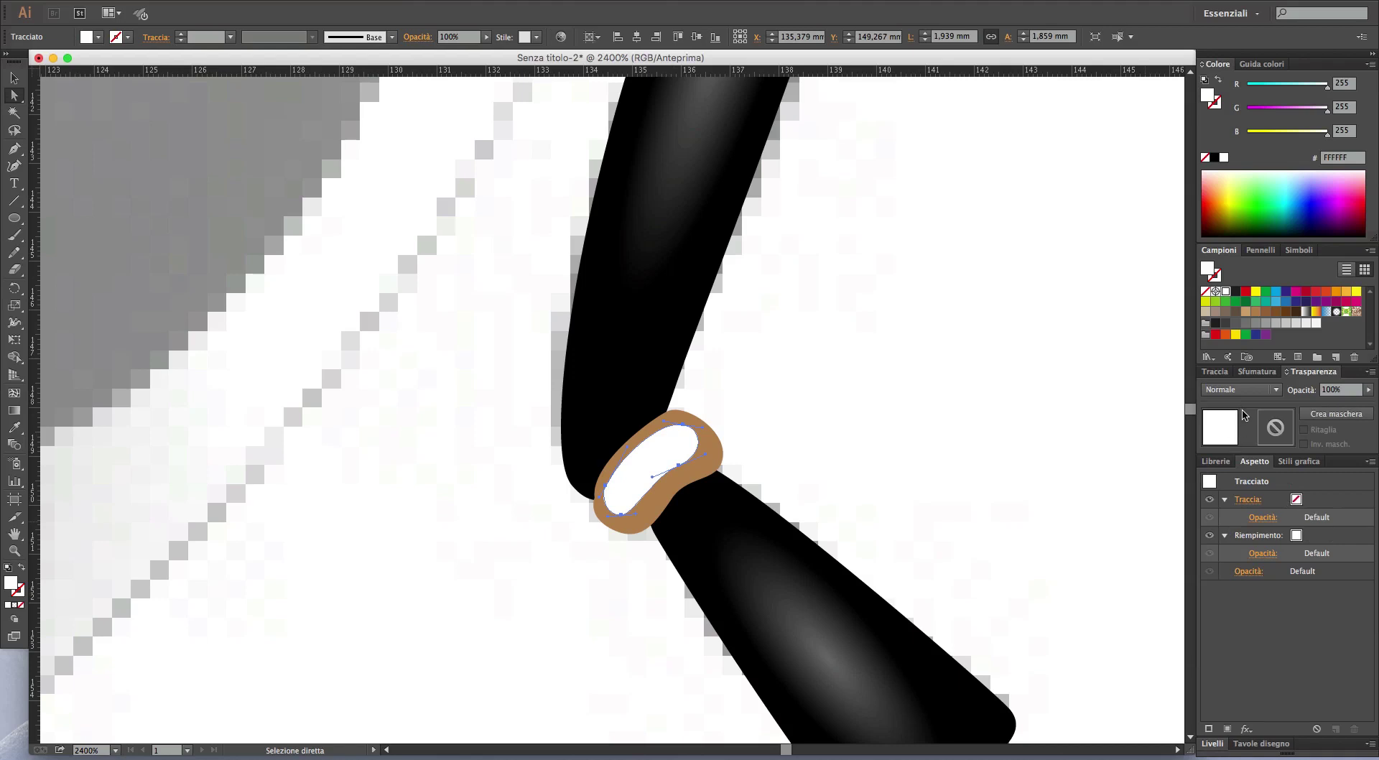
click(1257, 371)
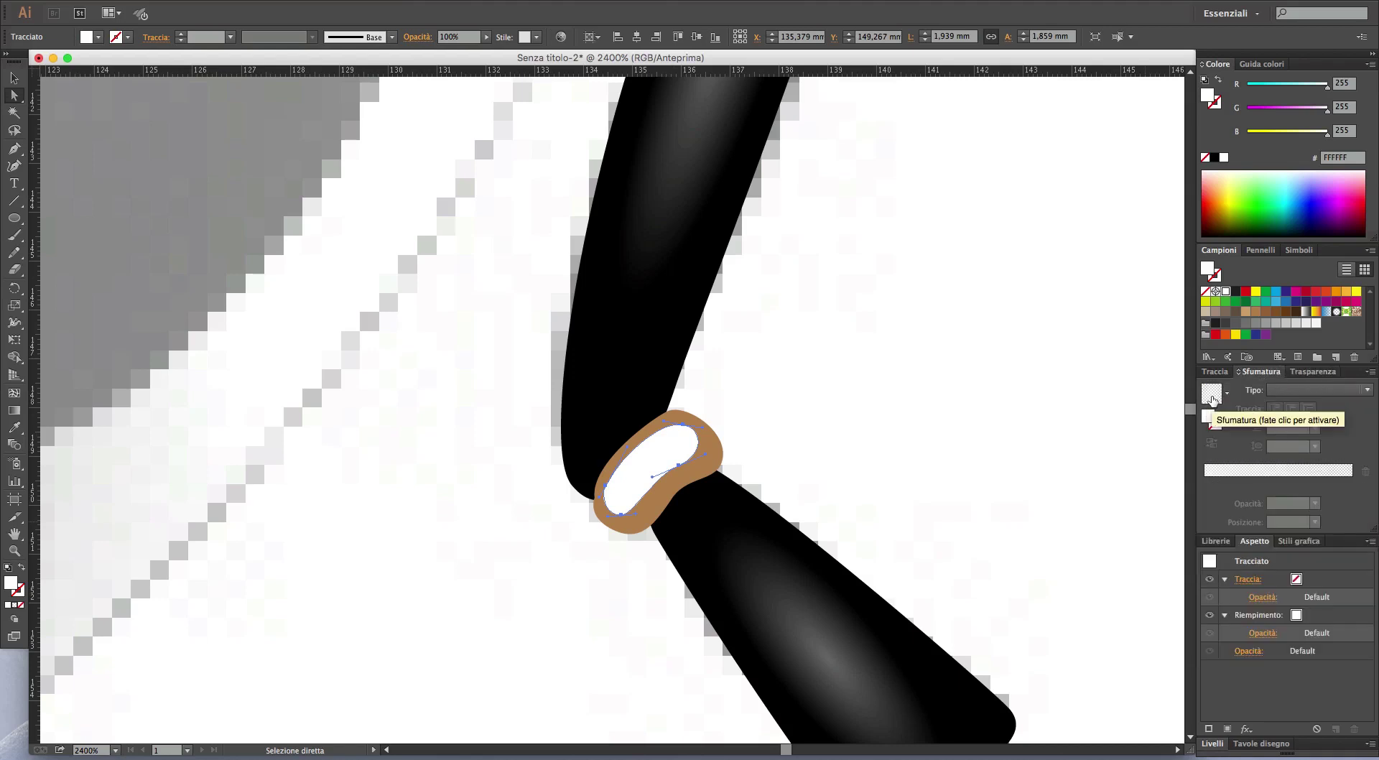
click(1212, 397)
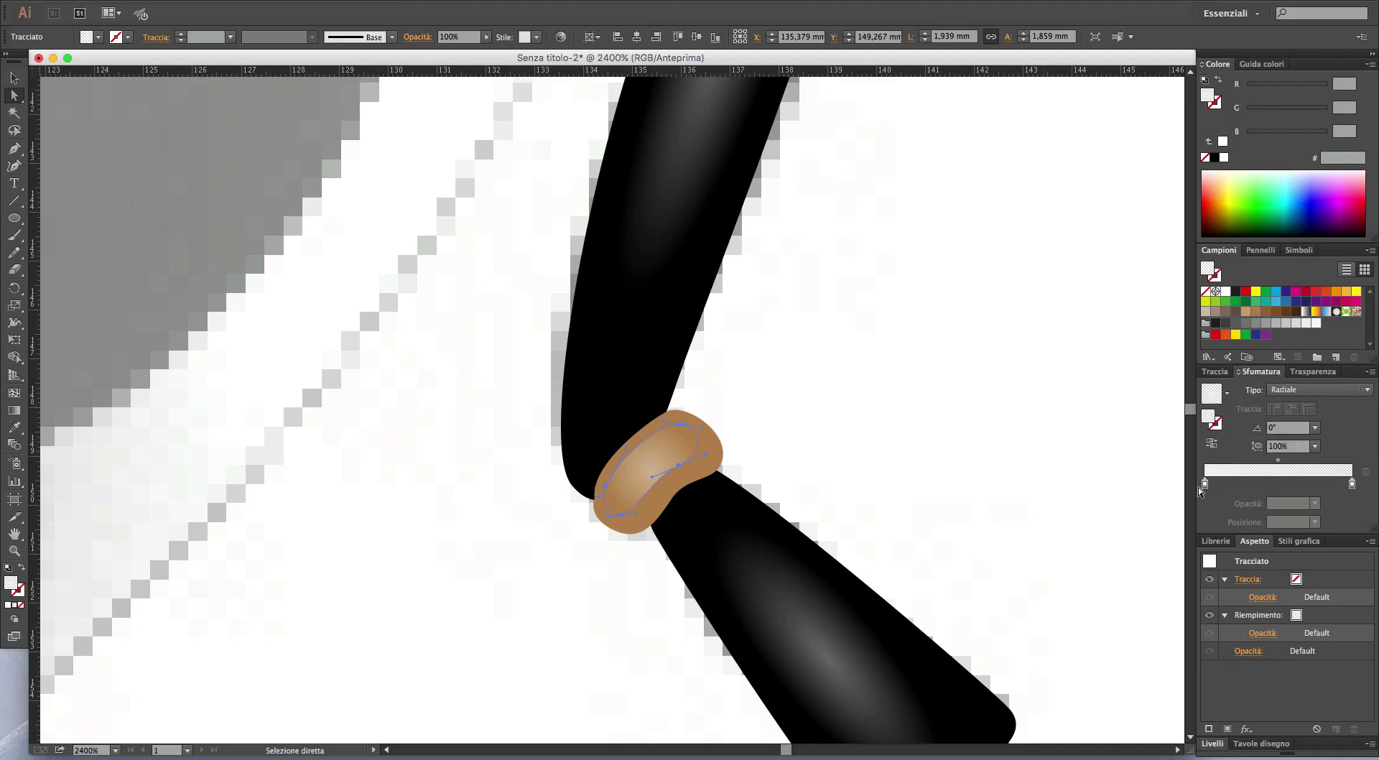
- Make the inner shape's gradient linear with its white stop at 70% opacity
click(1345, 389)
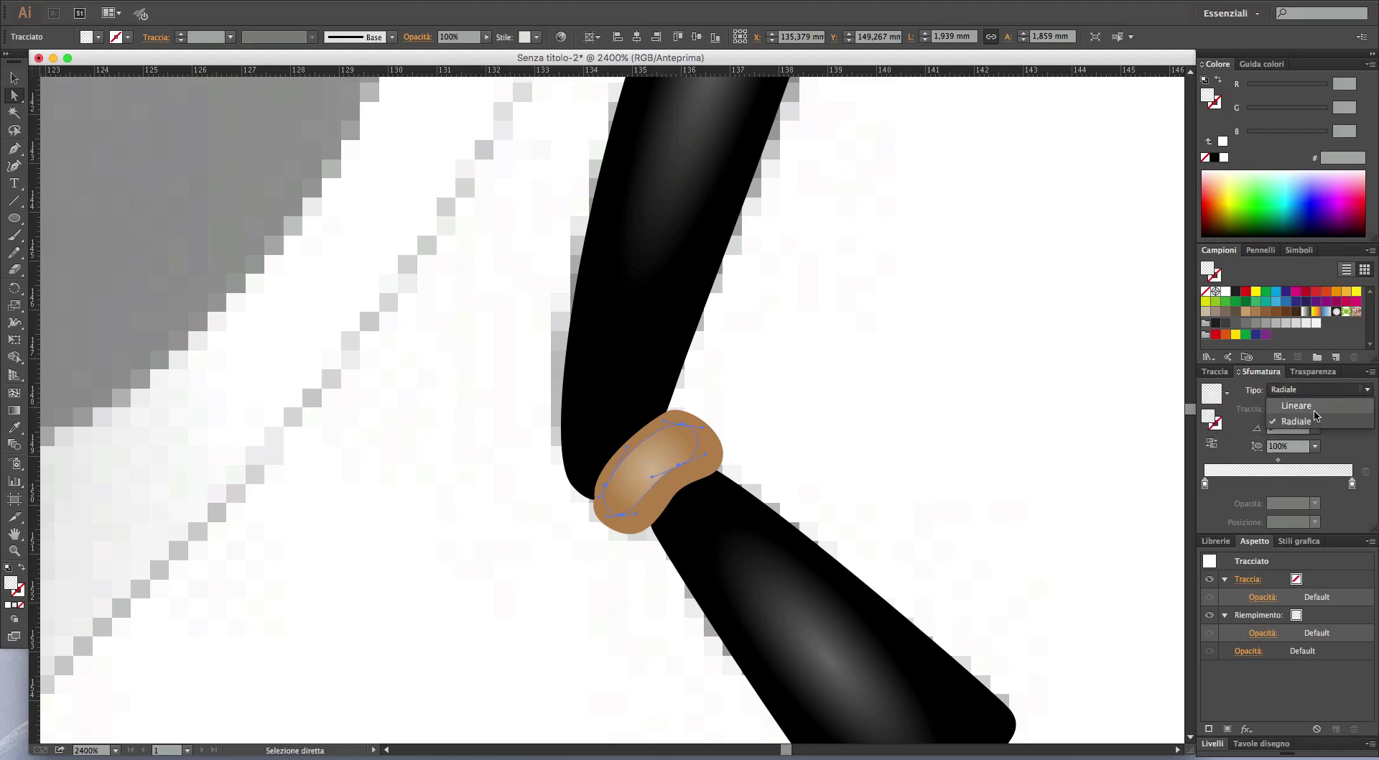
click(1315, 414)
click(1206, 484)
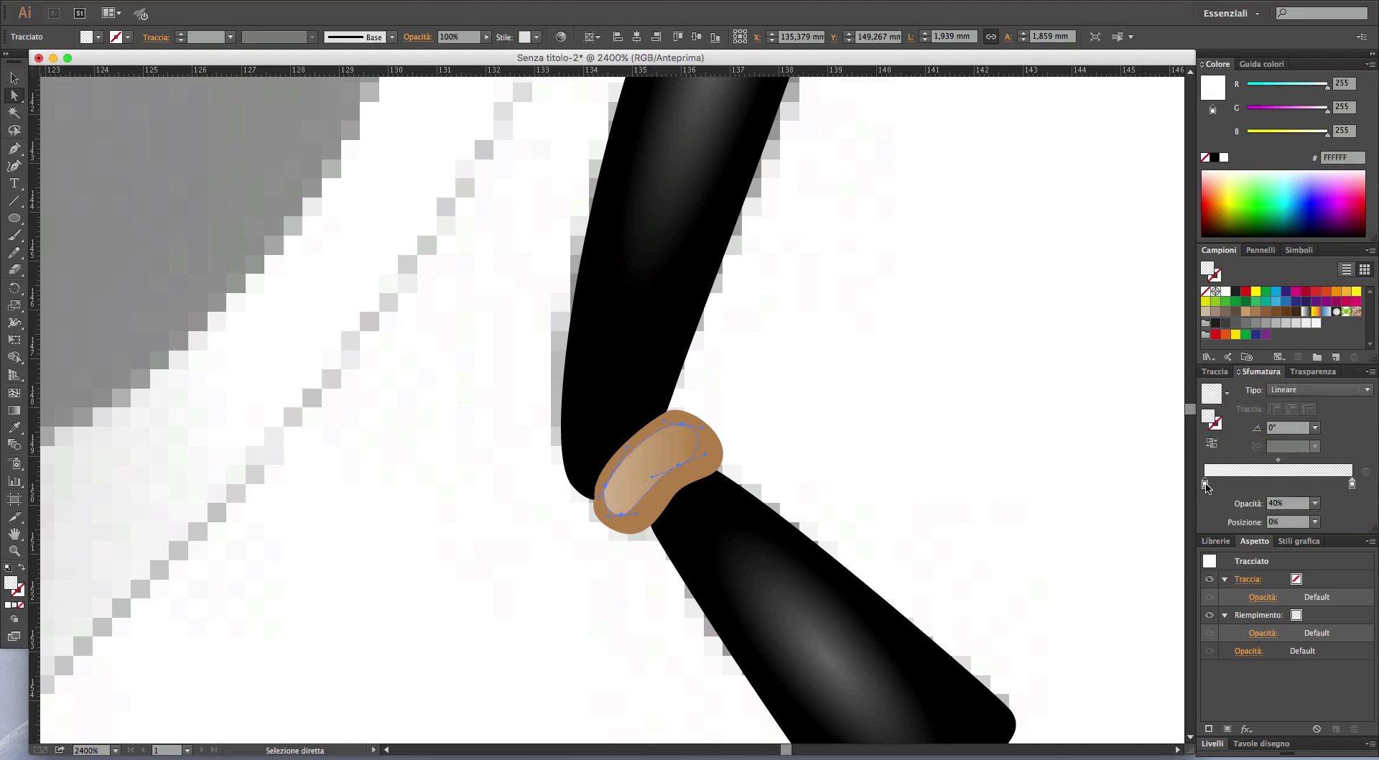
click(1316, 504)
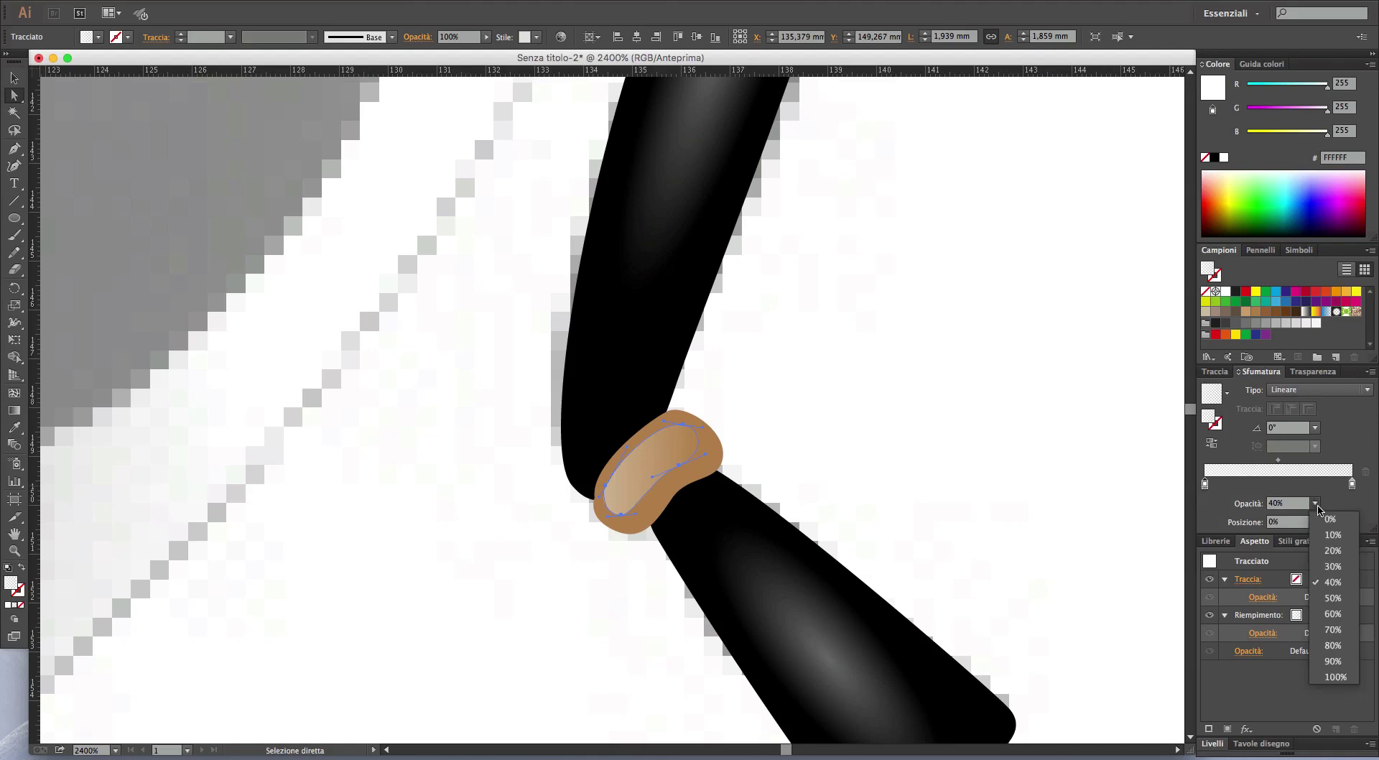
click(1334, 630)
- Angle the linear highlight gradient diagonally across the inner shape to about -50.8°
click(14, 412)
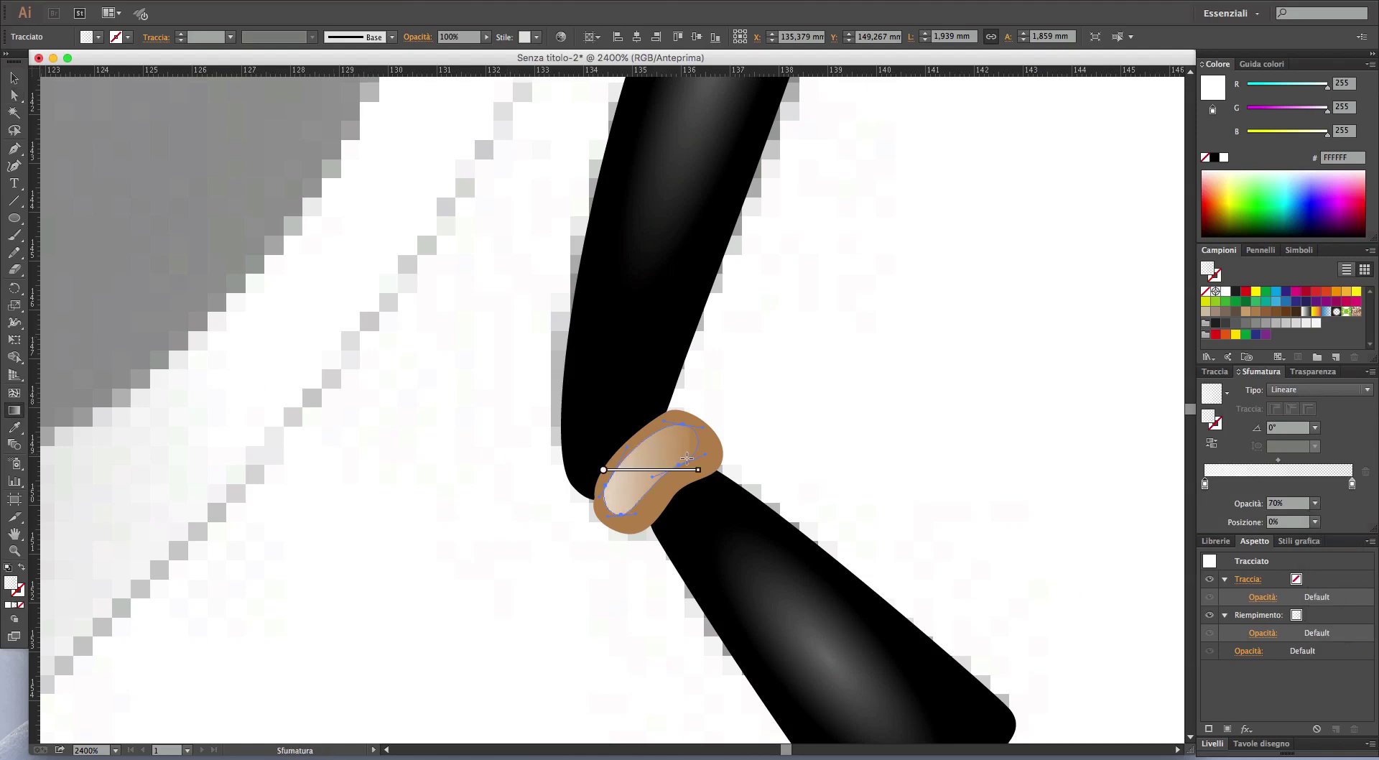
scroll(637, 495, up, 1)
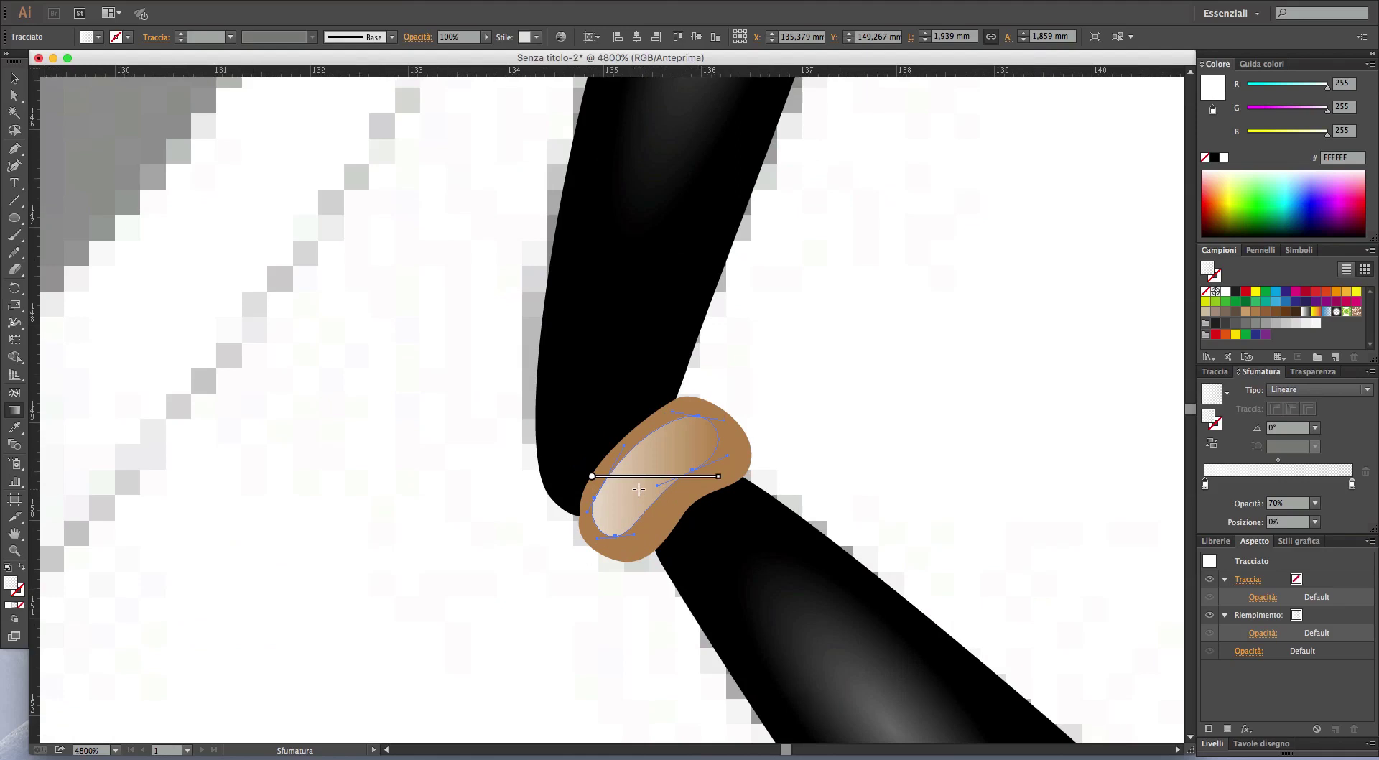
scroll(637, 496, up, 2)
drag(559, 392, 630, 478)
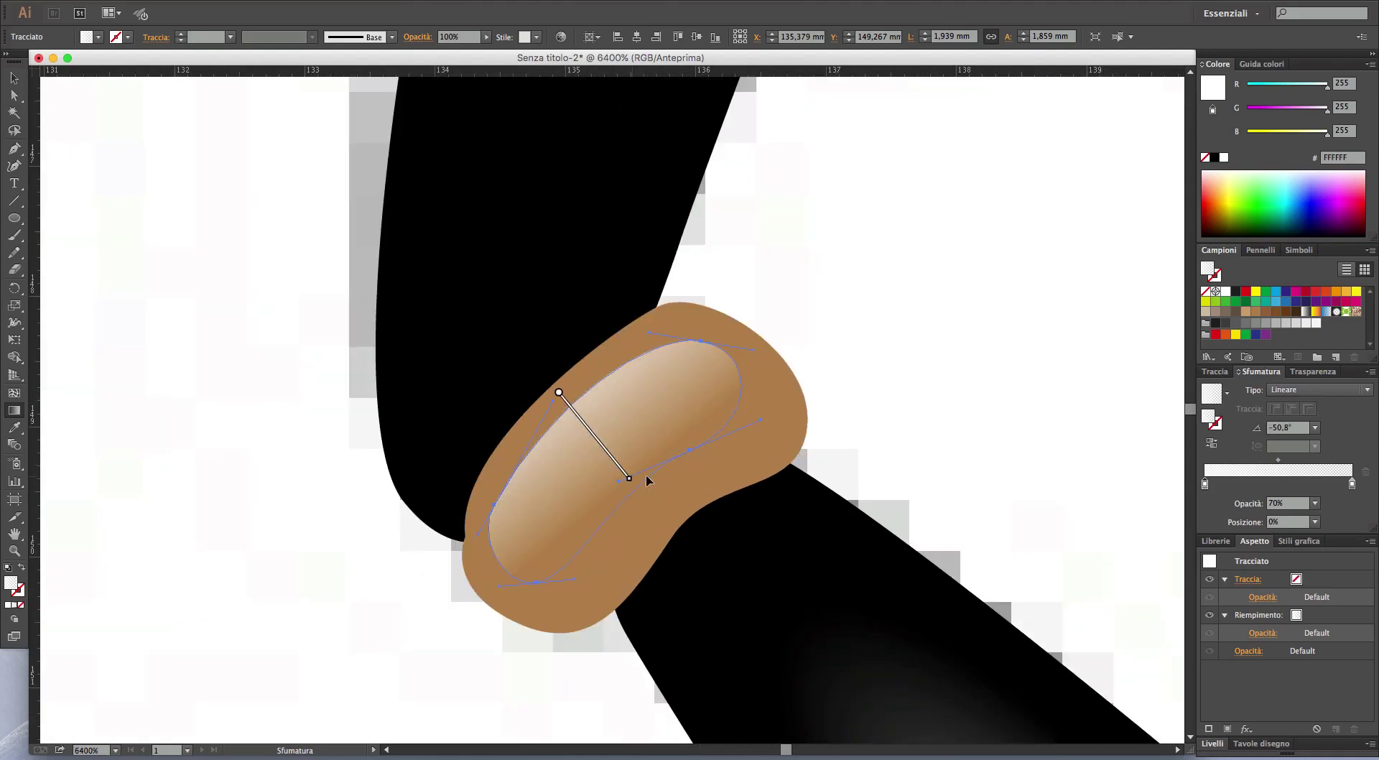
key(ctrl+shift+a)
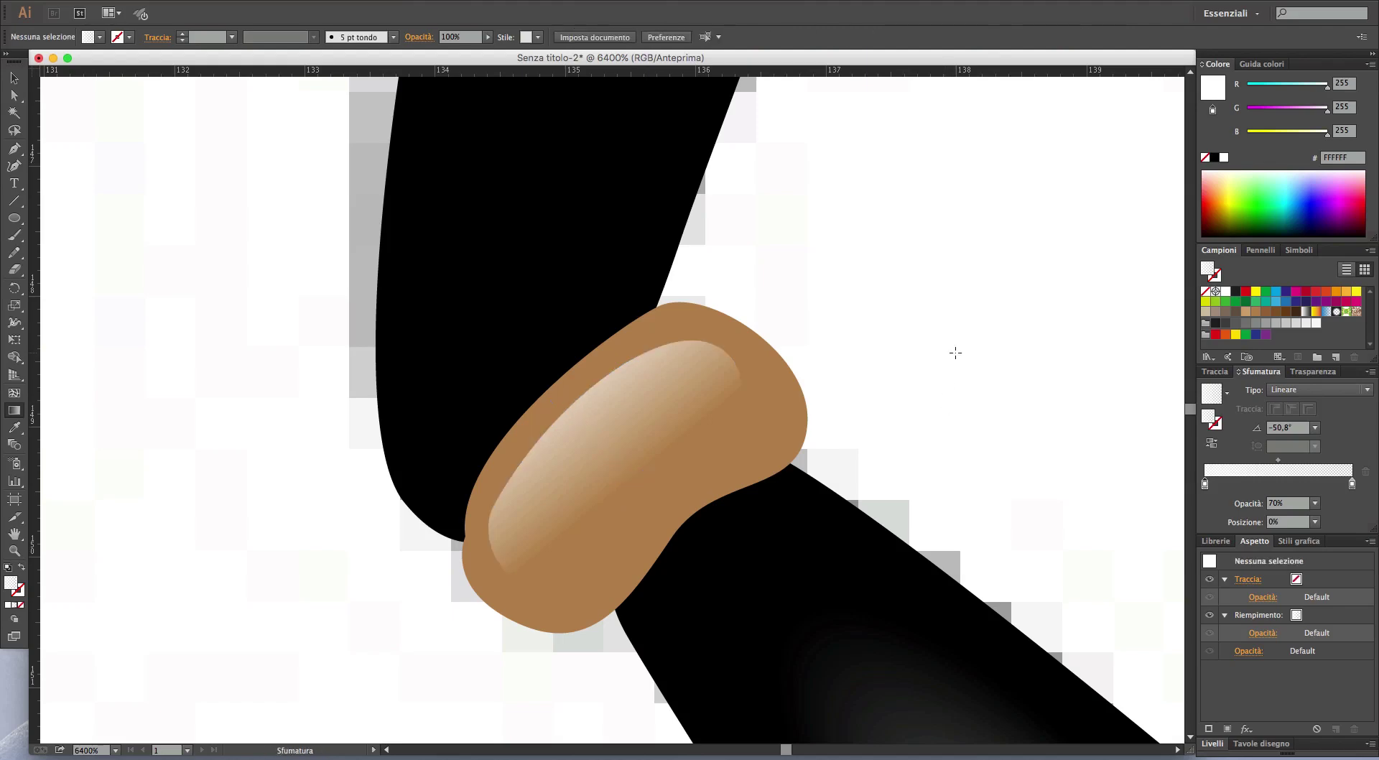
scroll(954, 357, down, 4)
scroll(958, 361, down, 3)
scroll(964, 365, up, 1)
scroll(965, 364, up, 3)
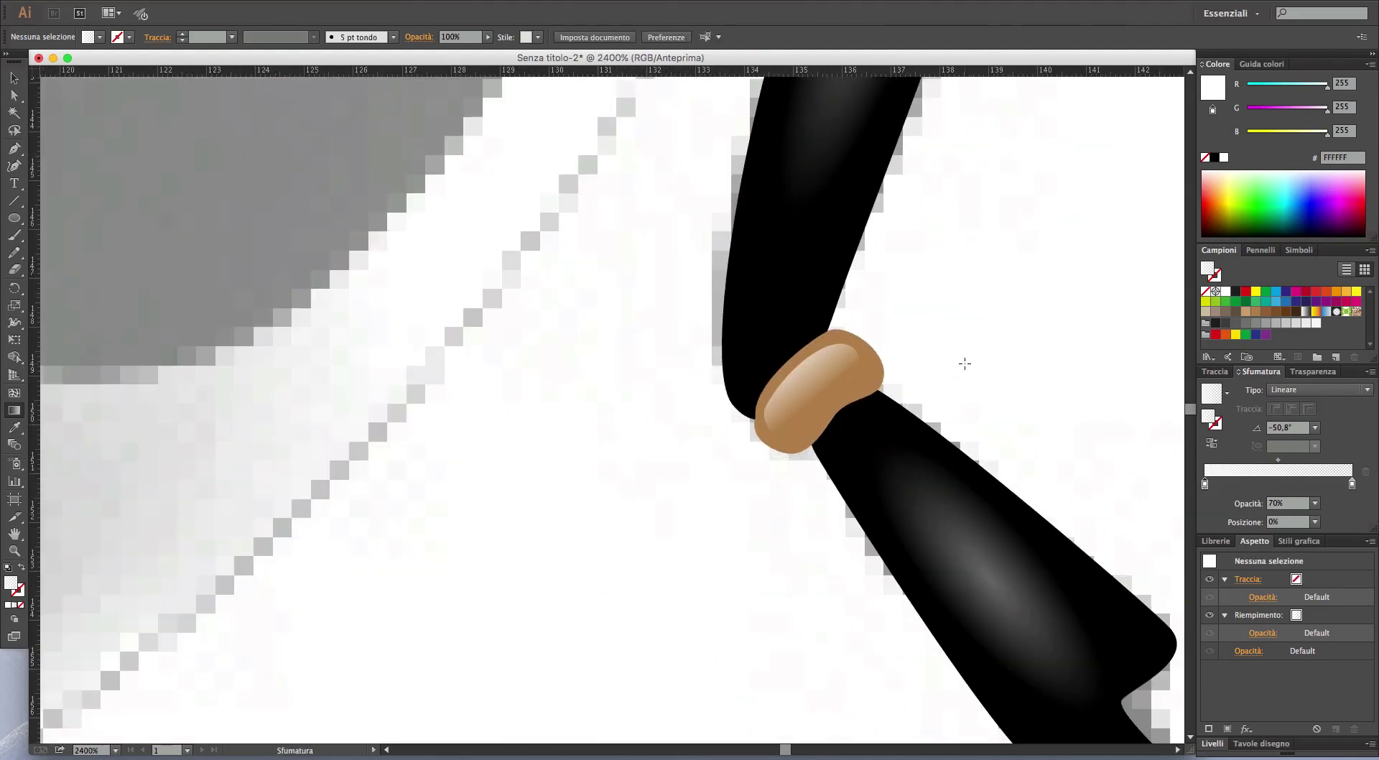
- Give the outer band a tan-to-dark-brown linear gradient with both stops at 100% opacity
click(888, 369)
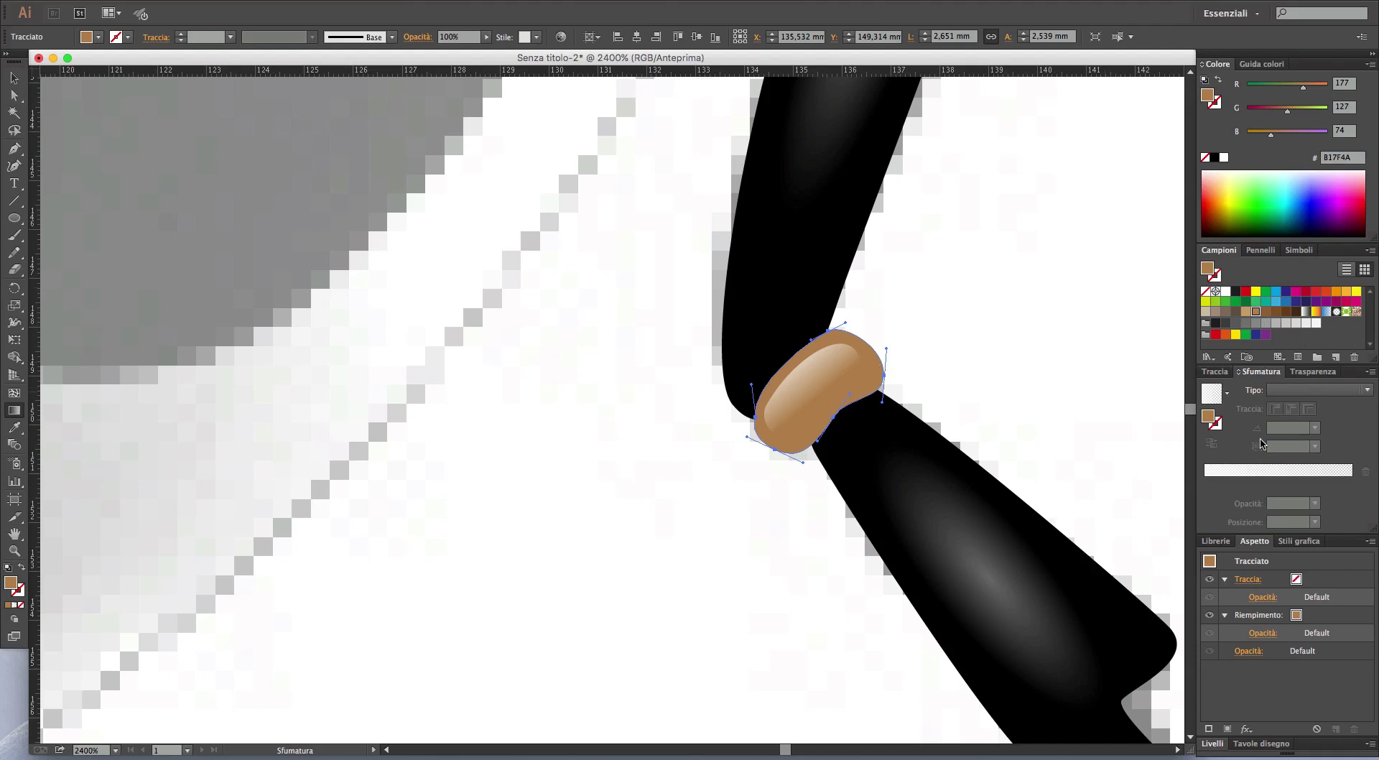
drag(1209, 421, 1207, 476)
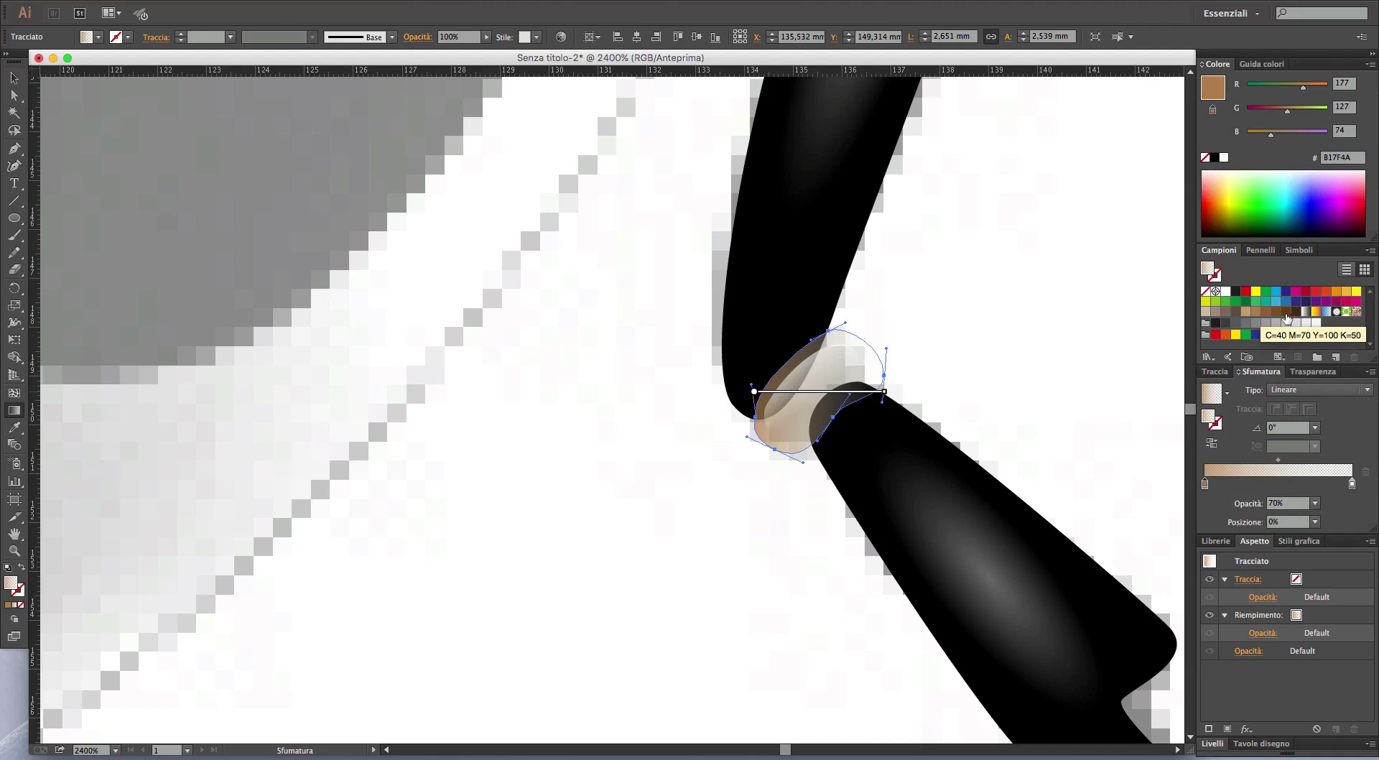
mouse_move(1286, 316)
mouse_down()
mouse_move(1328, 476)
mouse_move(1351, 484)
mouse_up()
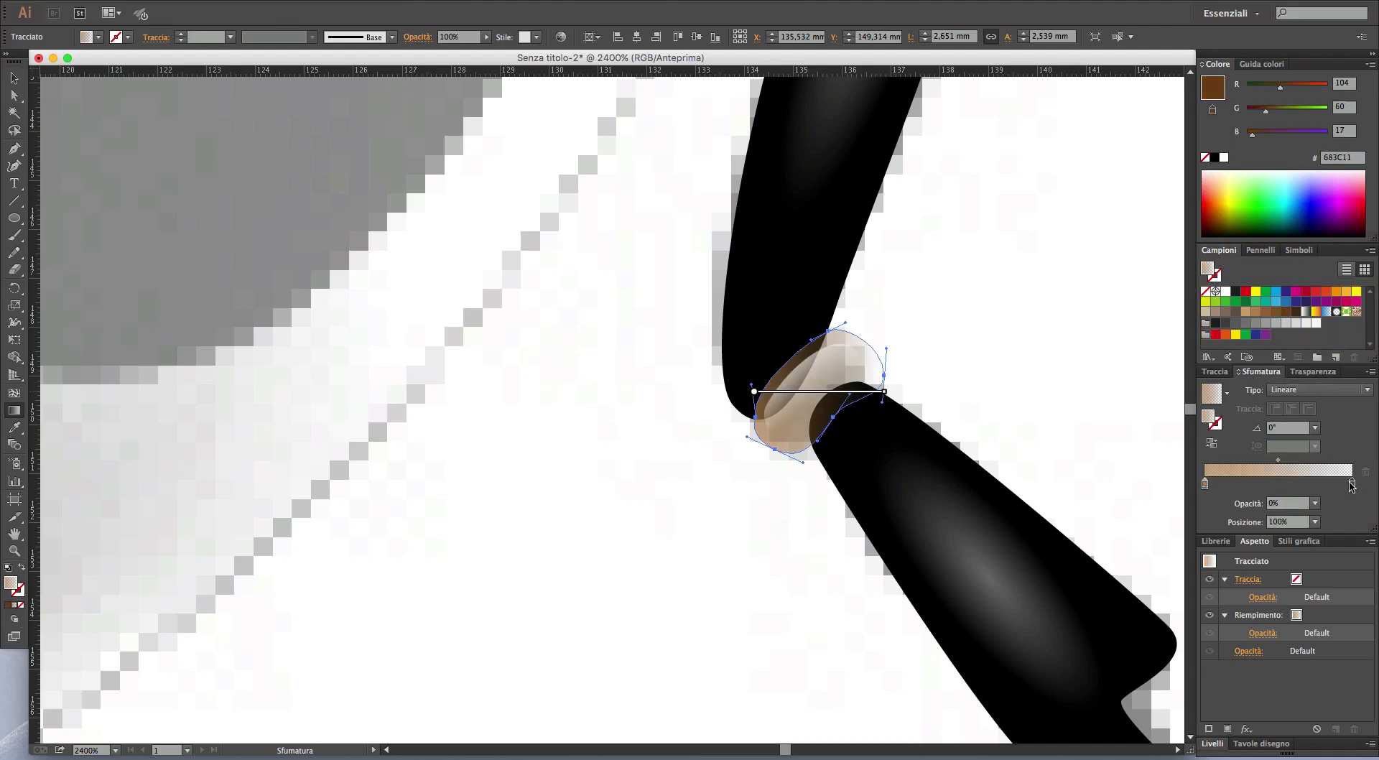
click(1205, 483)
click(1314, 503)
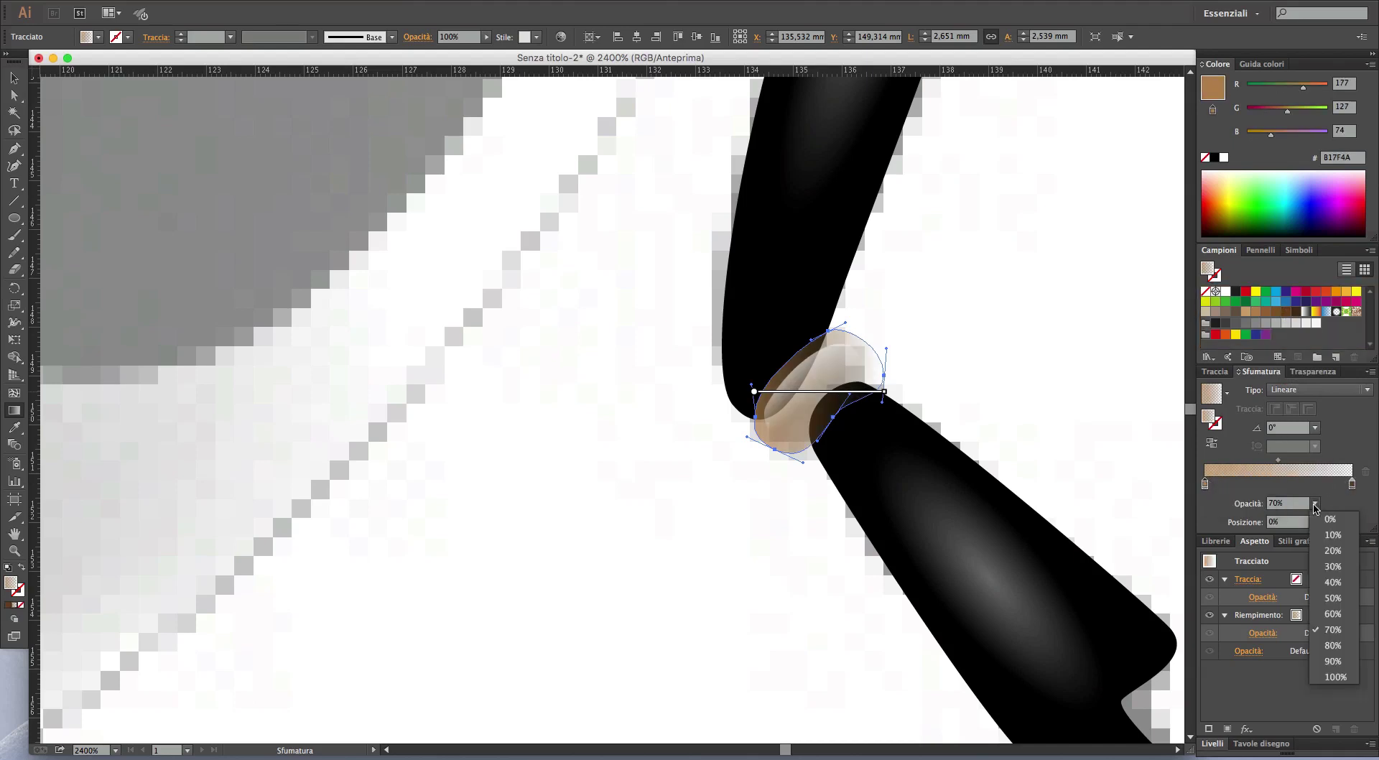
click(1335, 677)
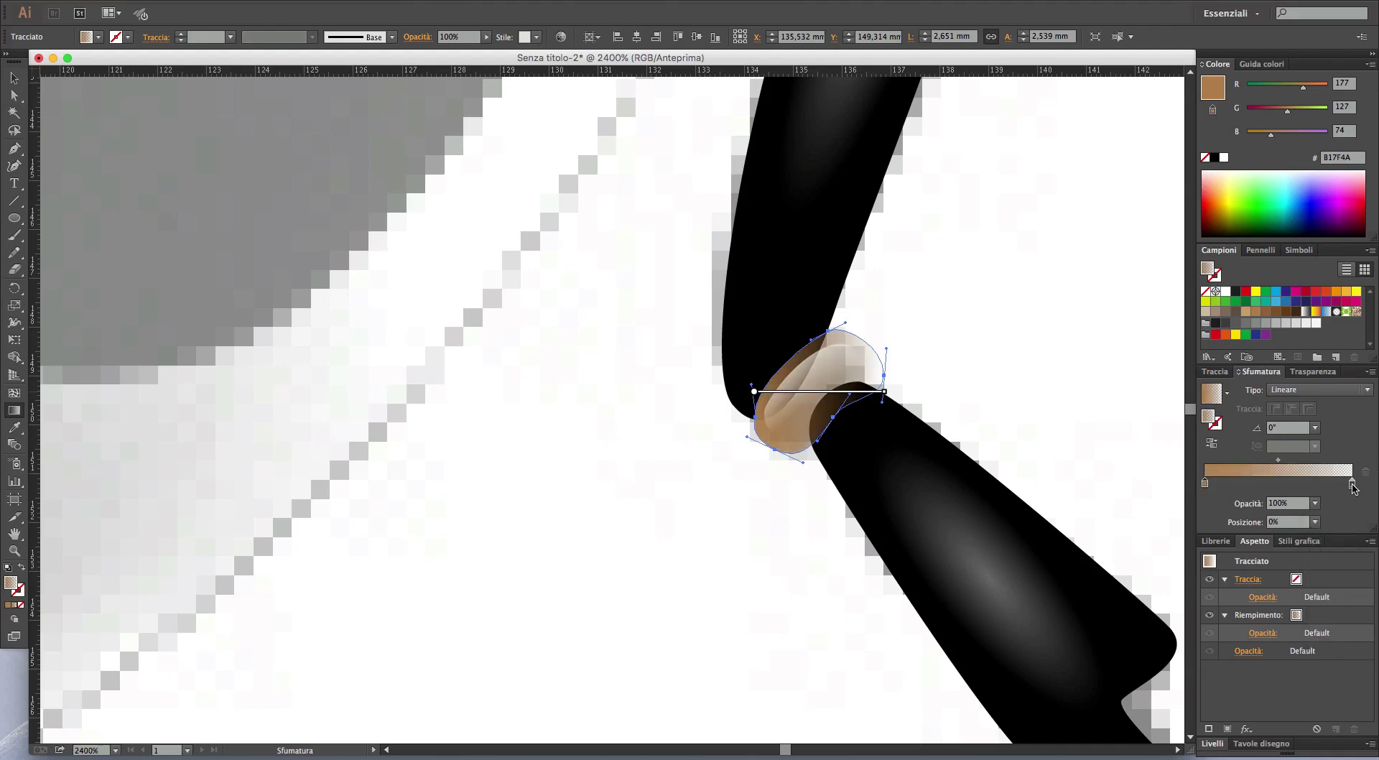
click(1353, 488)
click(1314, 503)
click(1339, 682)
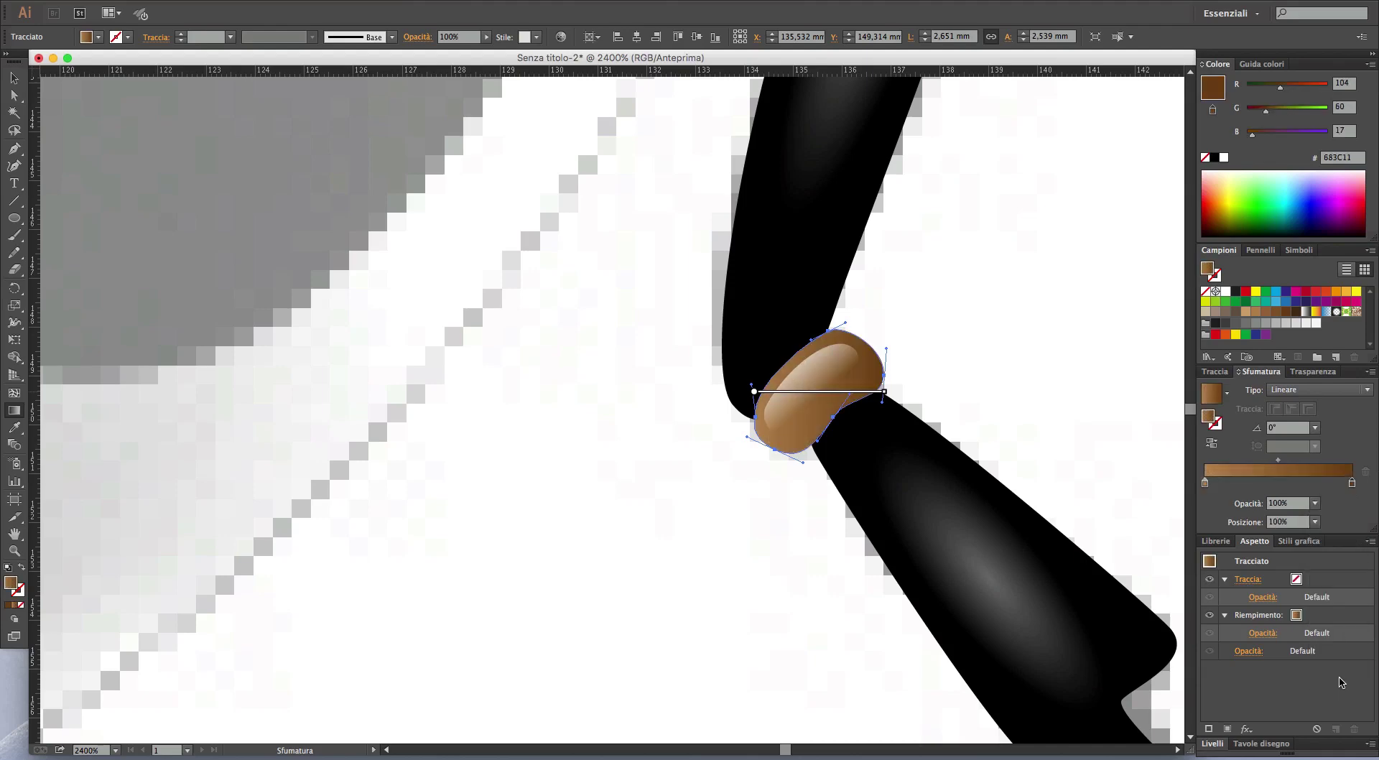
key(super+shift+a)
- Marquee-select the leg's body, highlight and knee joint paths and group them
scroll(1089, 412, down, 2)
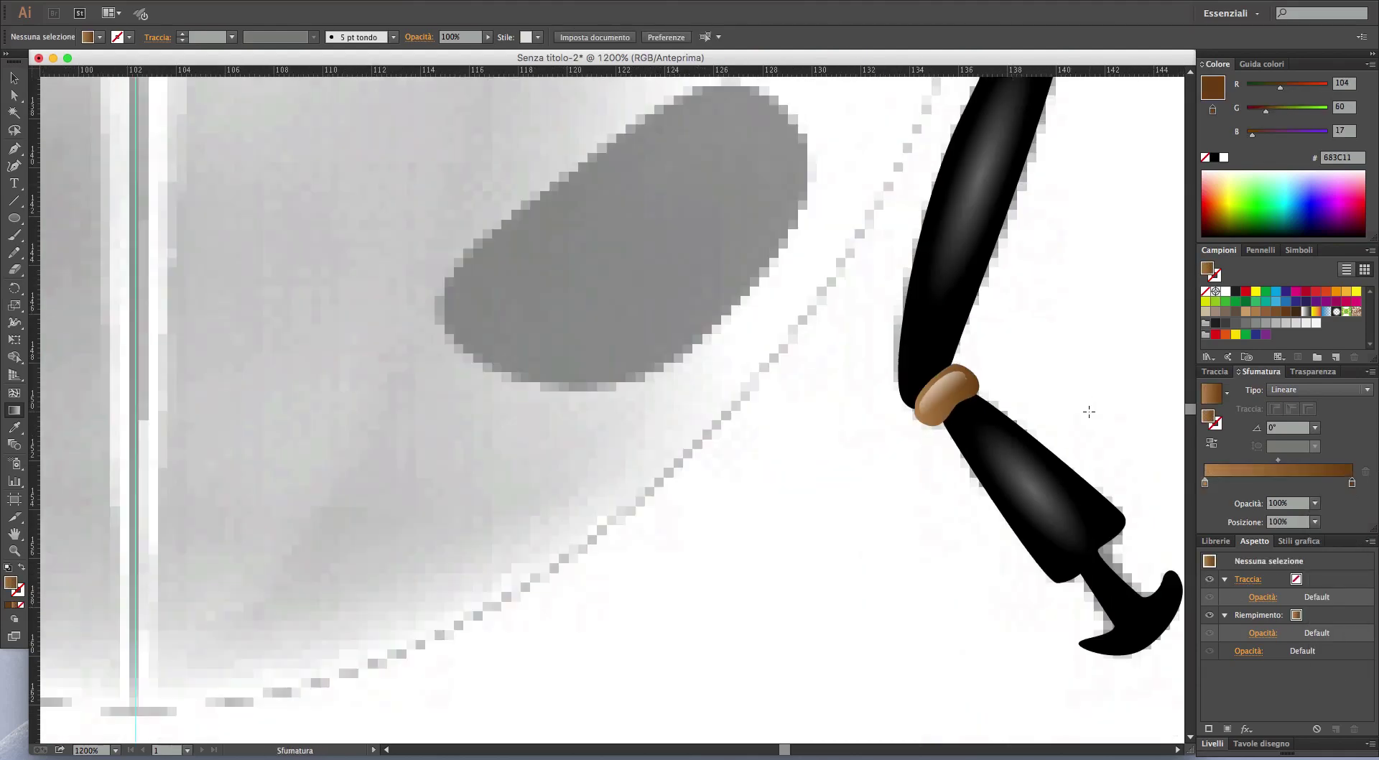
scroll(1089, 412, down, 2)
drag(1101, 394, 792, 456)
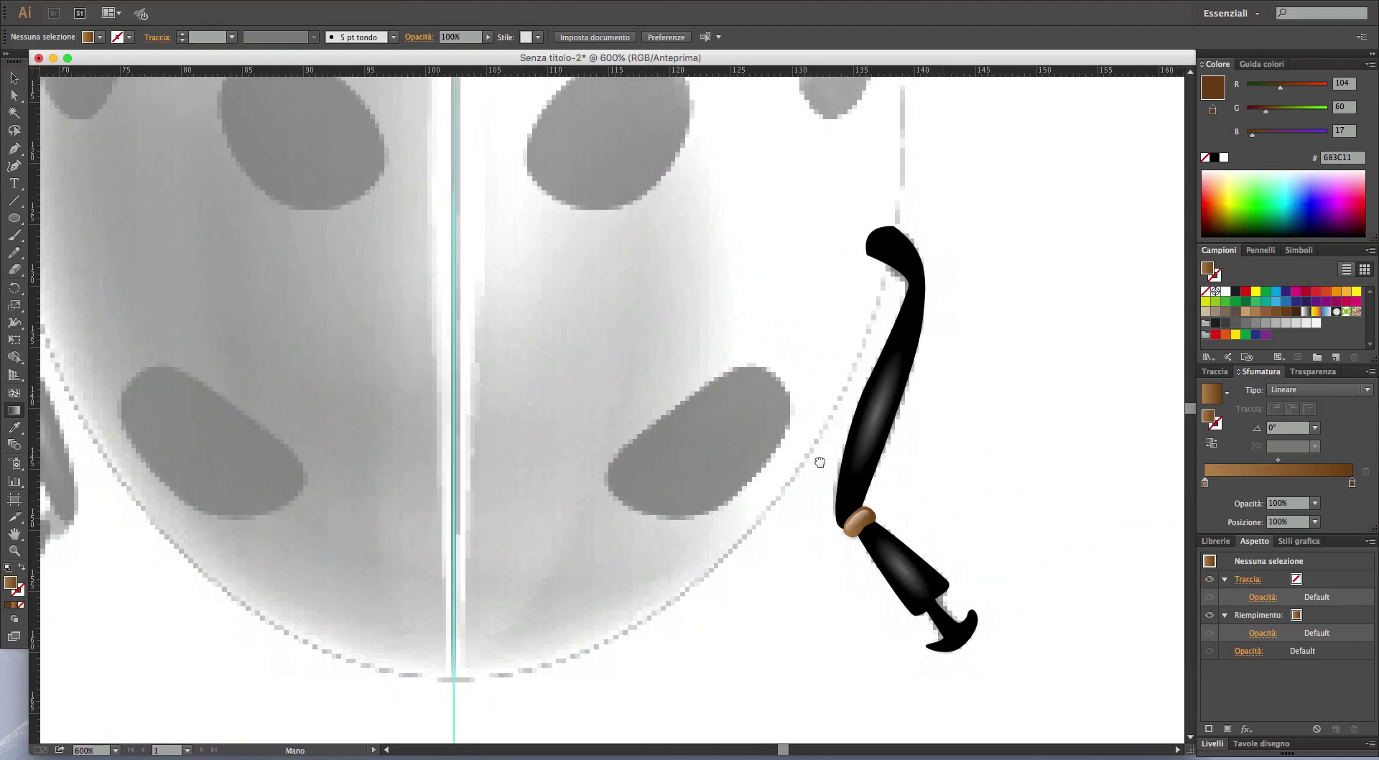
key(v)
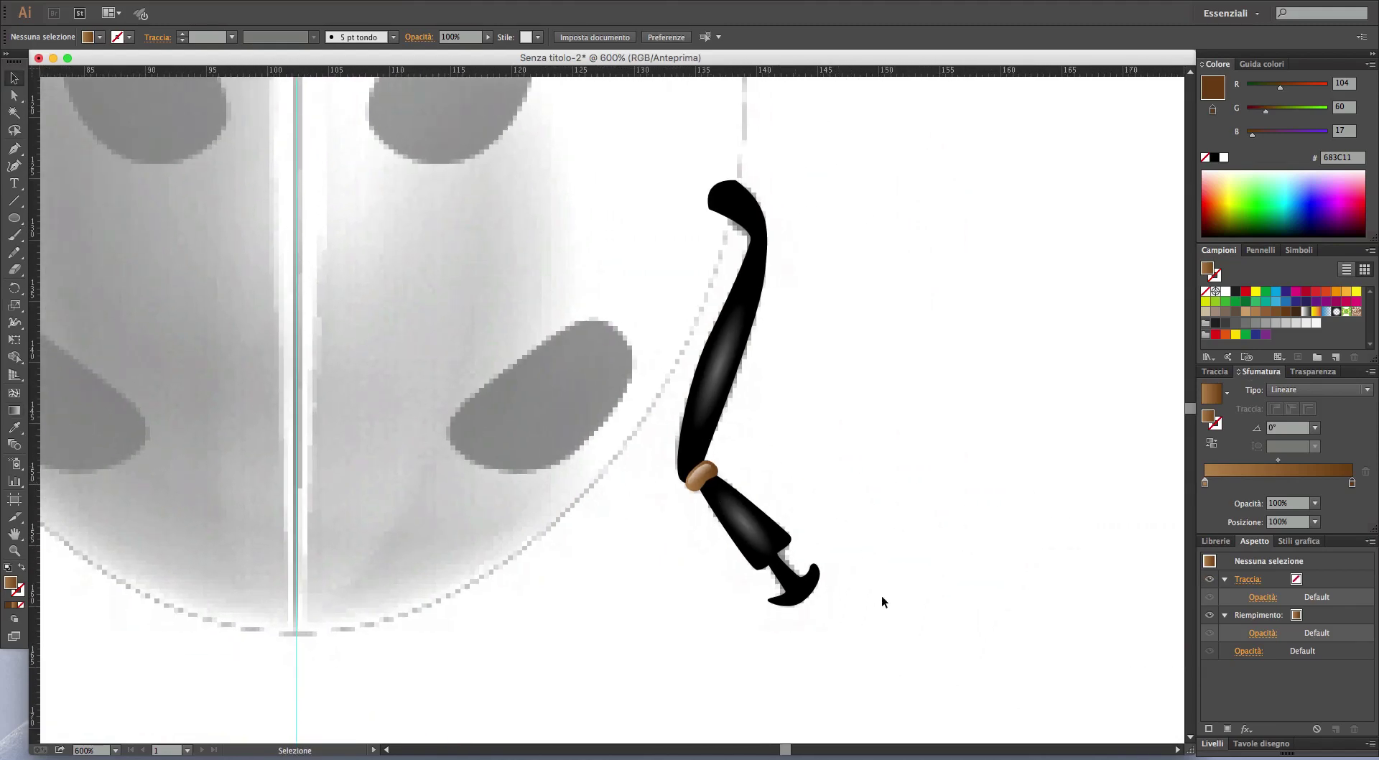
drag(884, 600, 607, 139)
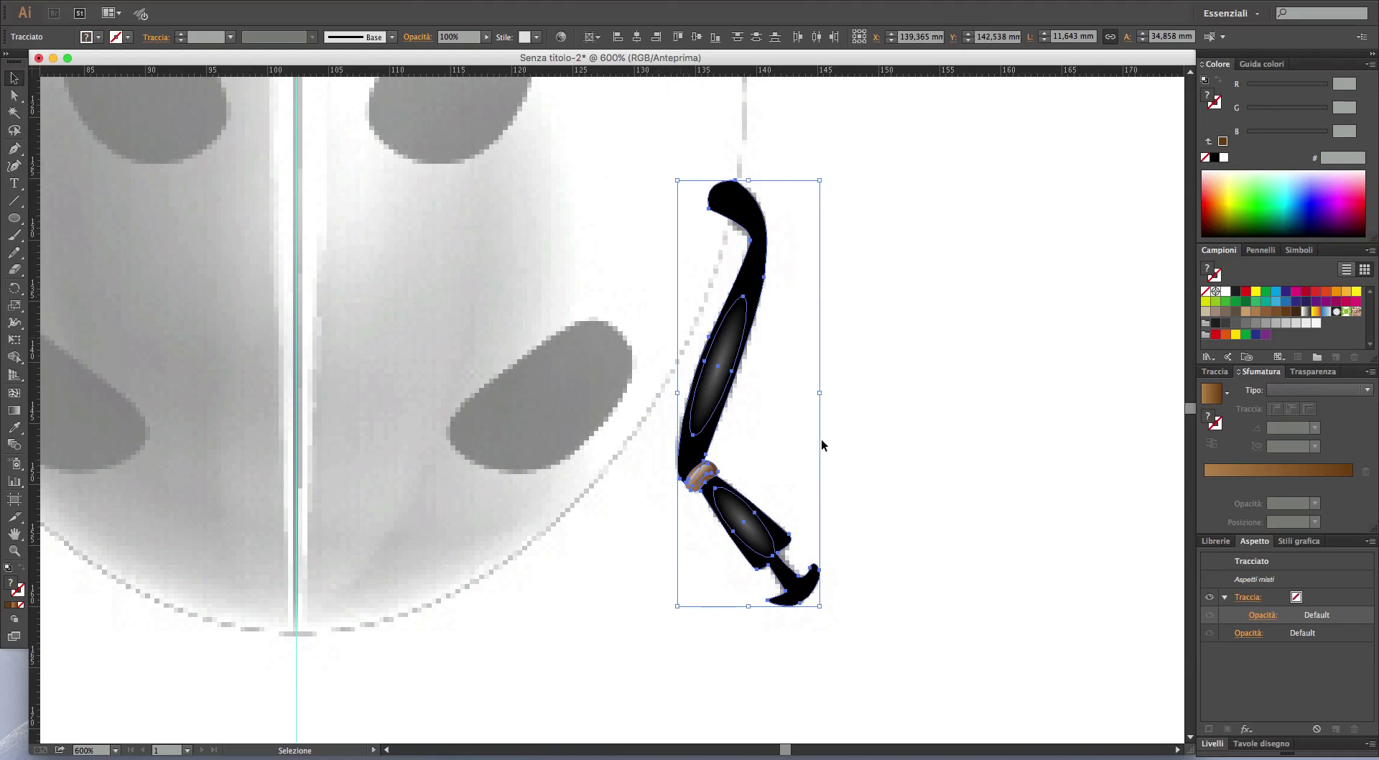
right_click(802, 388)
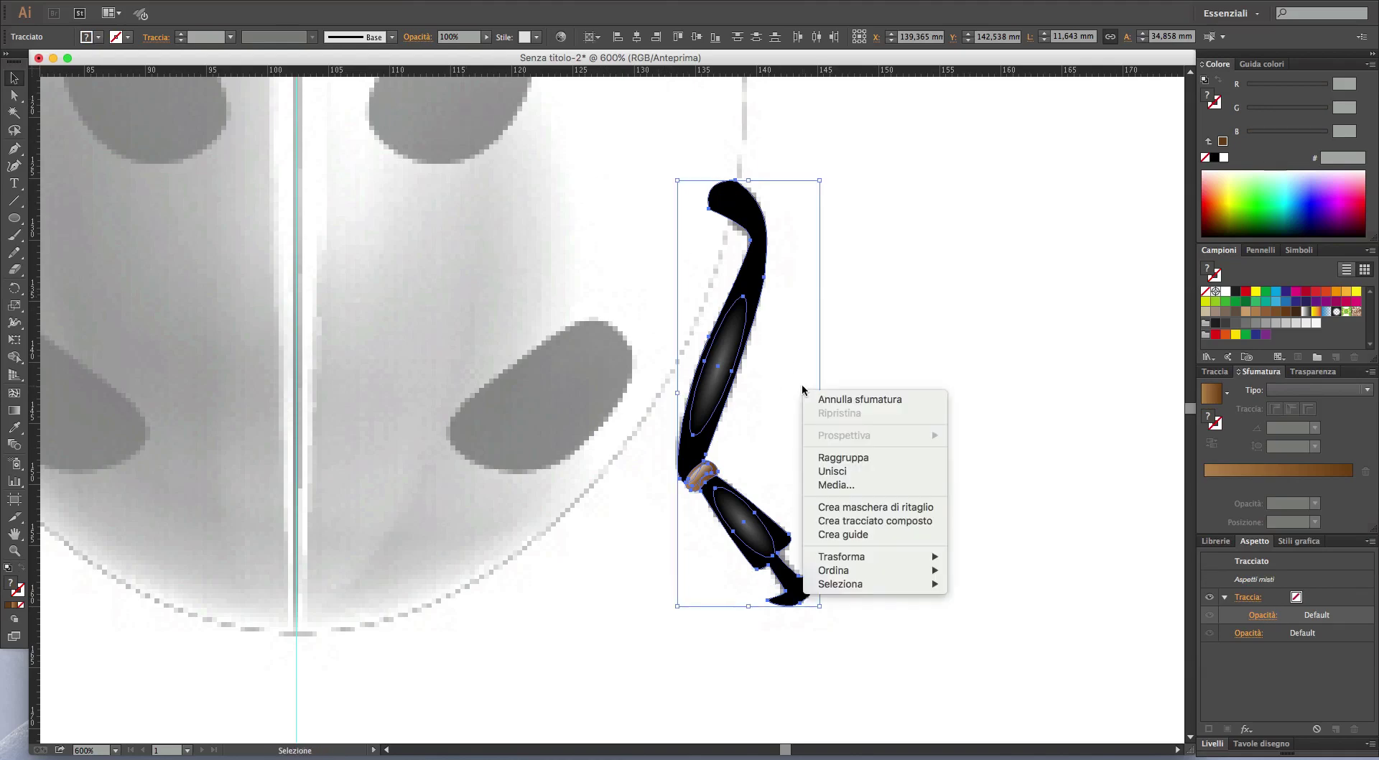
click(853, 458)
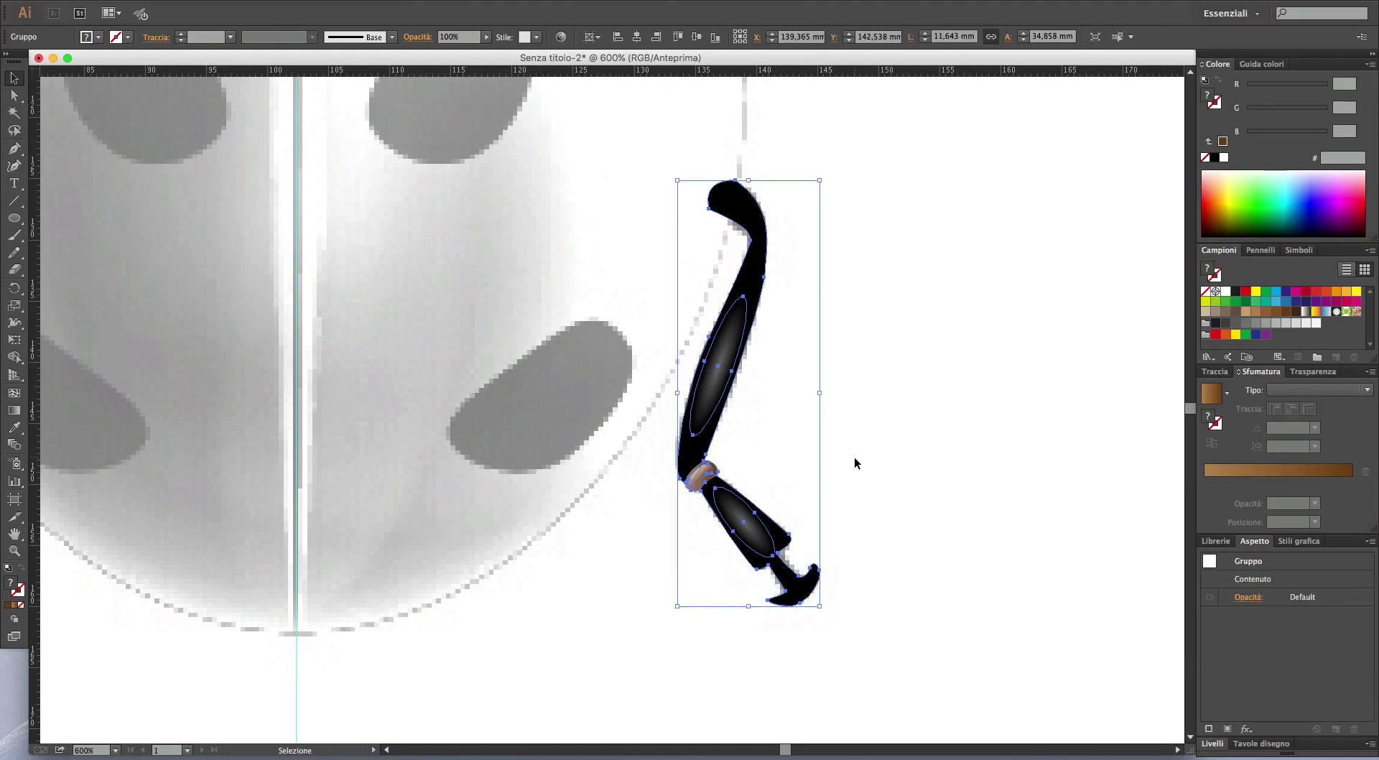
scroll(855, 458, down, 3)
- Alt-drag a copy of the leg group onto the middle right leg and rotate it to match
scroll(742, 562, up, 1)
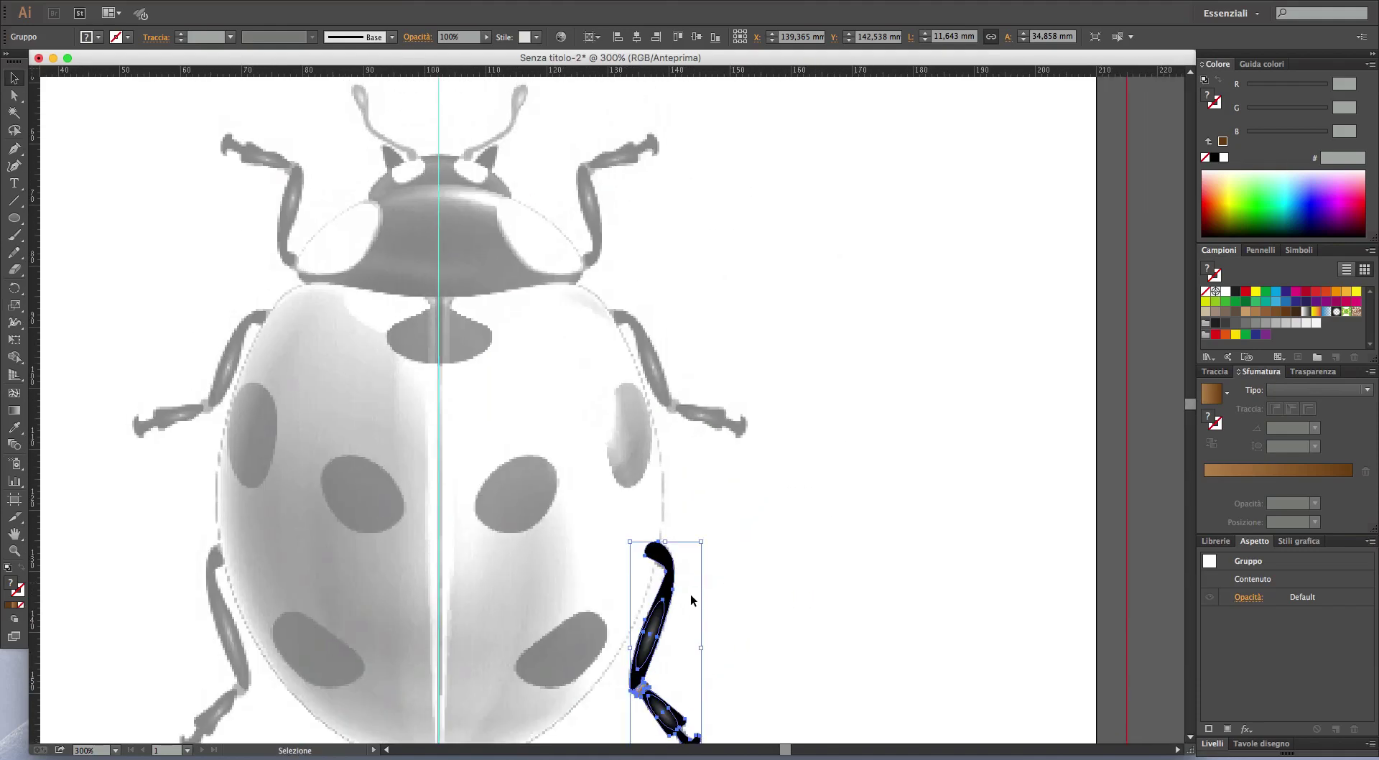
drag(652, 621, 628, 368)
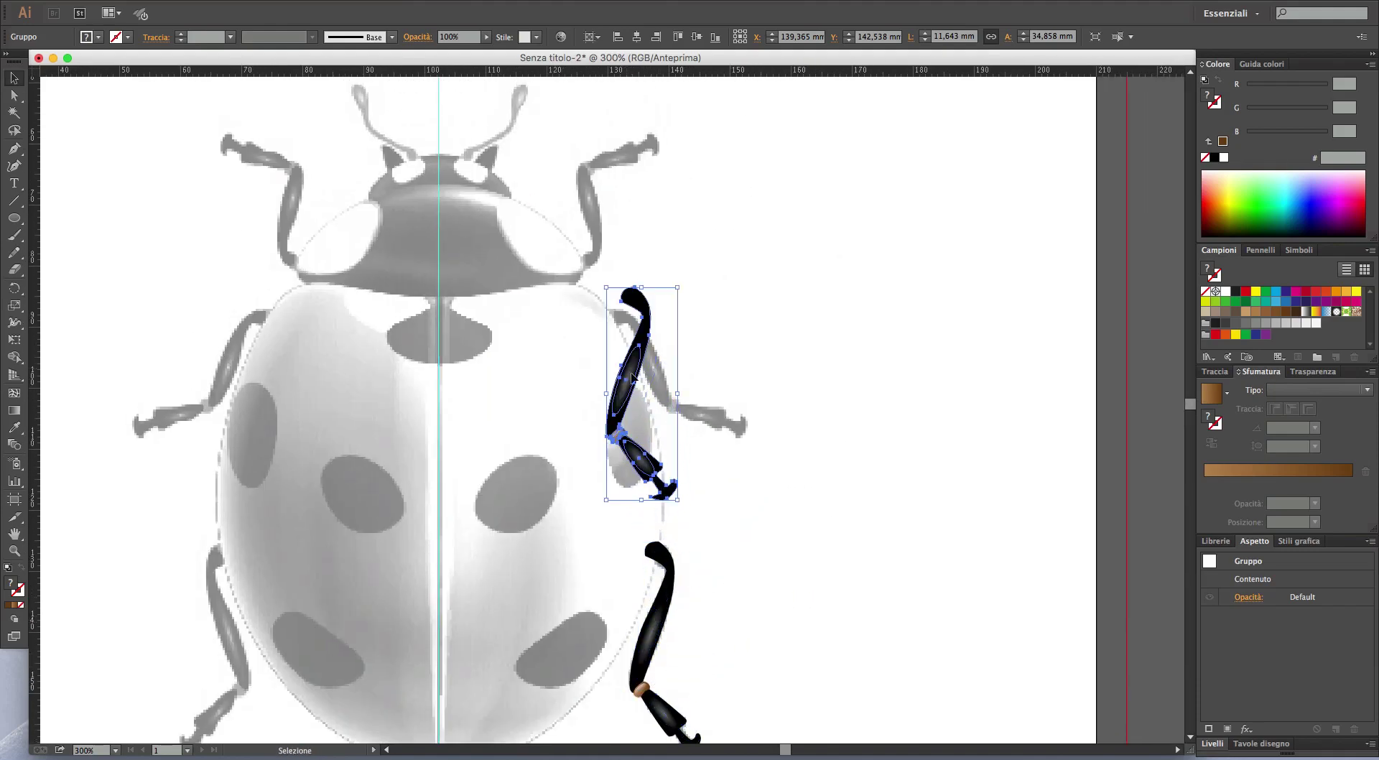
mouse_move(685, 506)
mouse_down()
mouse_move(700, 449)
mouse_move(749, 445)
mouse_up()
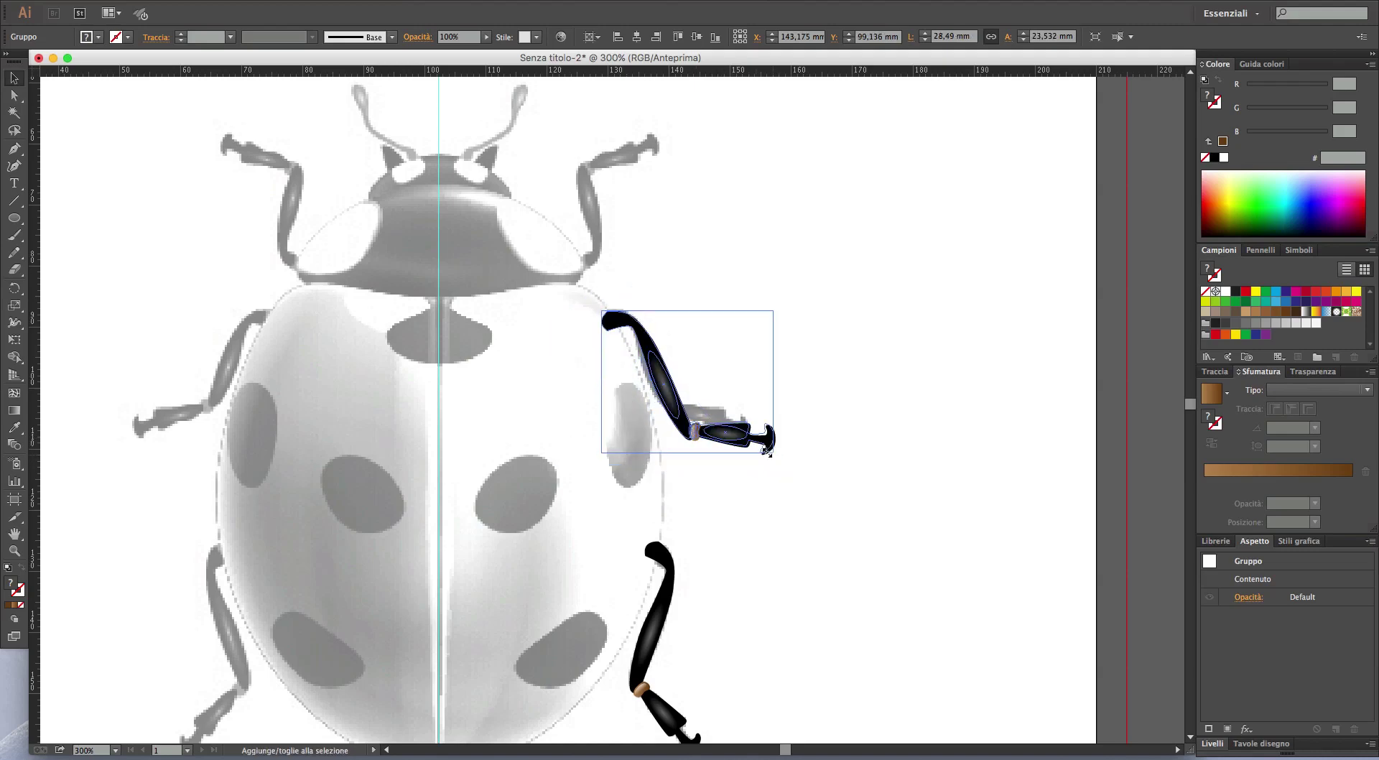
click(856, 461)
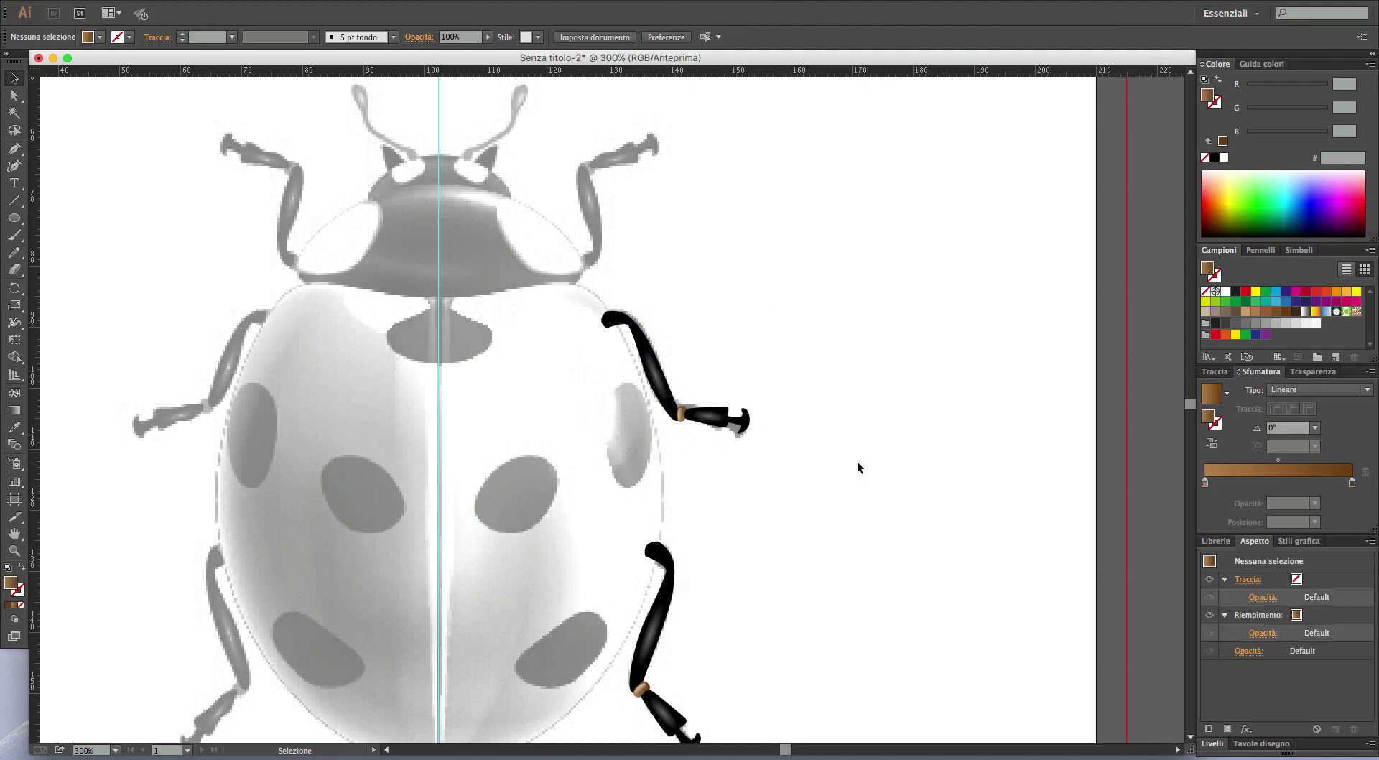
mouse_move(790, 414)
mouse_down()
mouse_move(810, 495)
mouse_move(785, 609)
mouse_move(672, 378)
mouse_move(746, 344)
mouse_move(668, 381)
mouse_move(680, 376)
mouse_up()
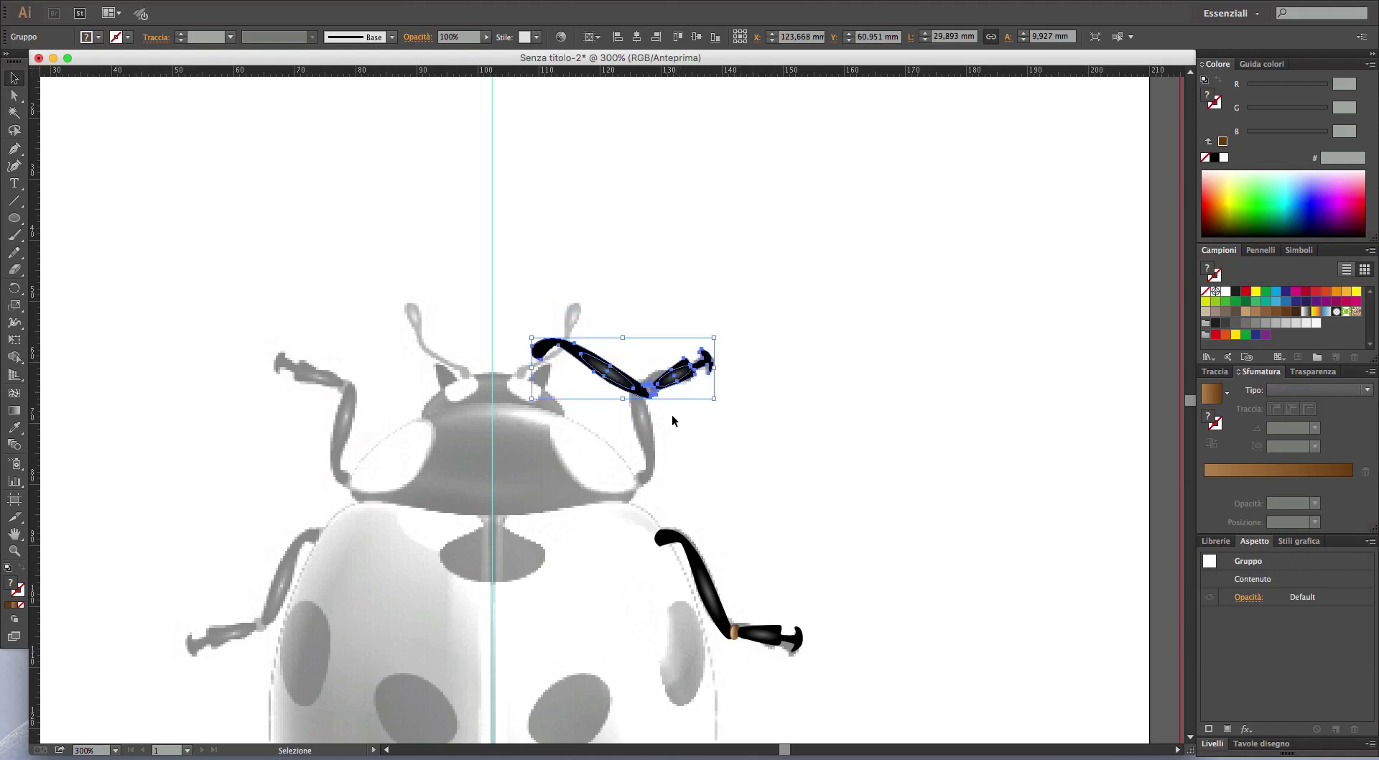
- Rotate, reflect, move and shorten the copy's upper leg segment onto the traced front leg
double_click(627, 389)
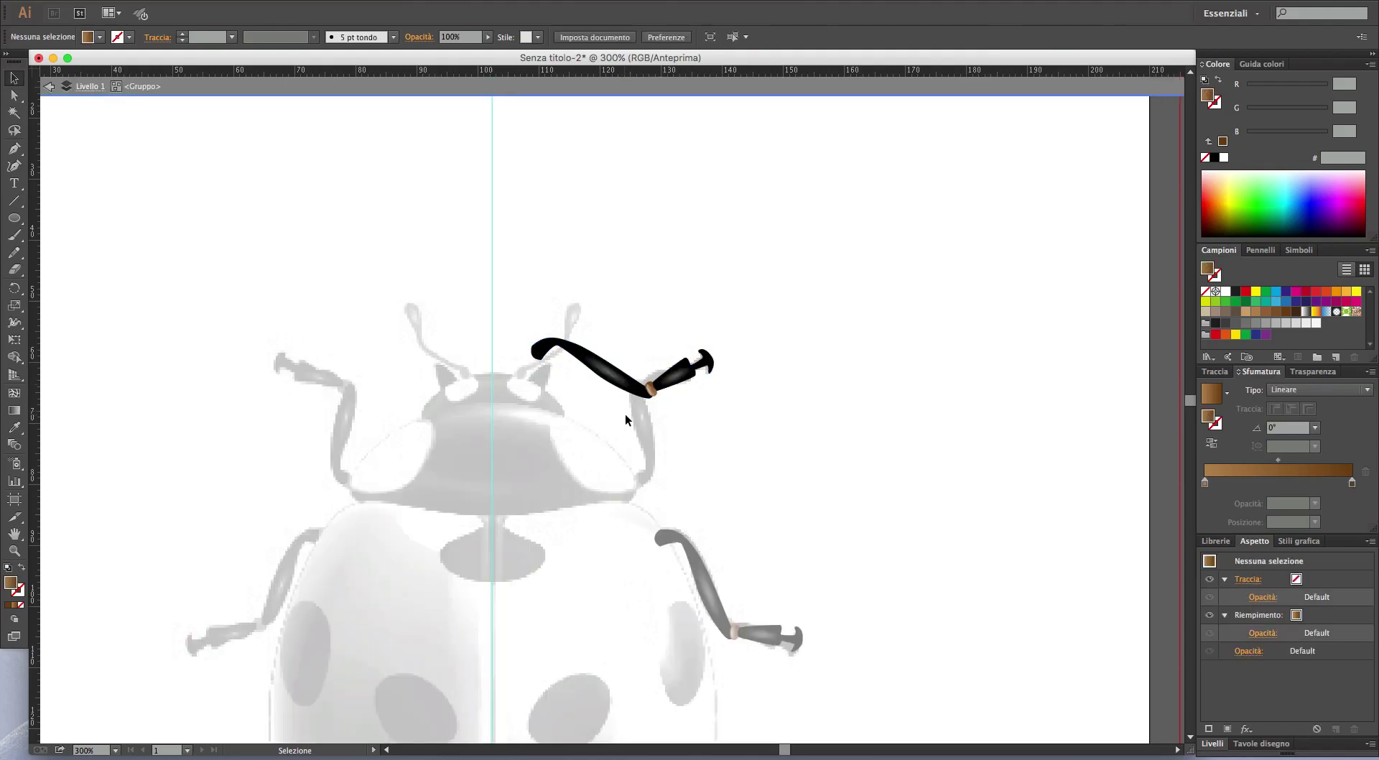
click(623, 395)
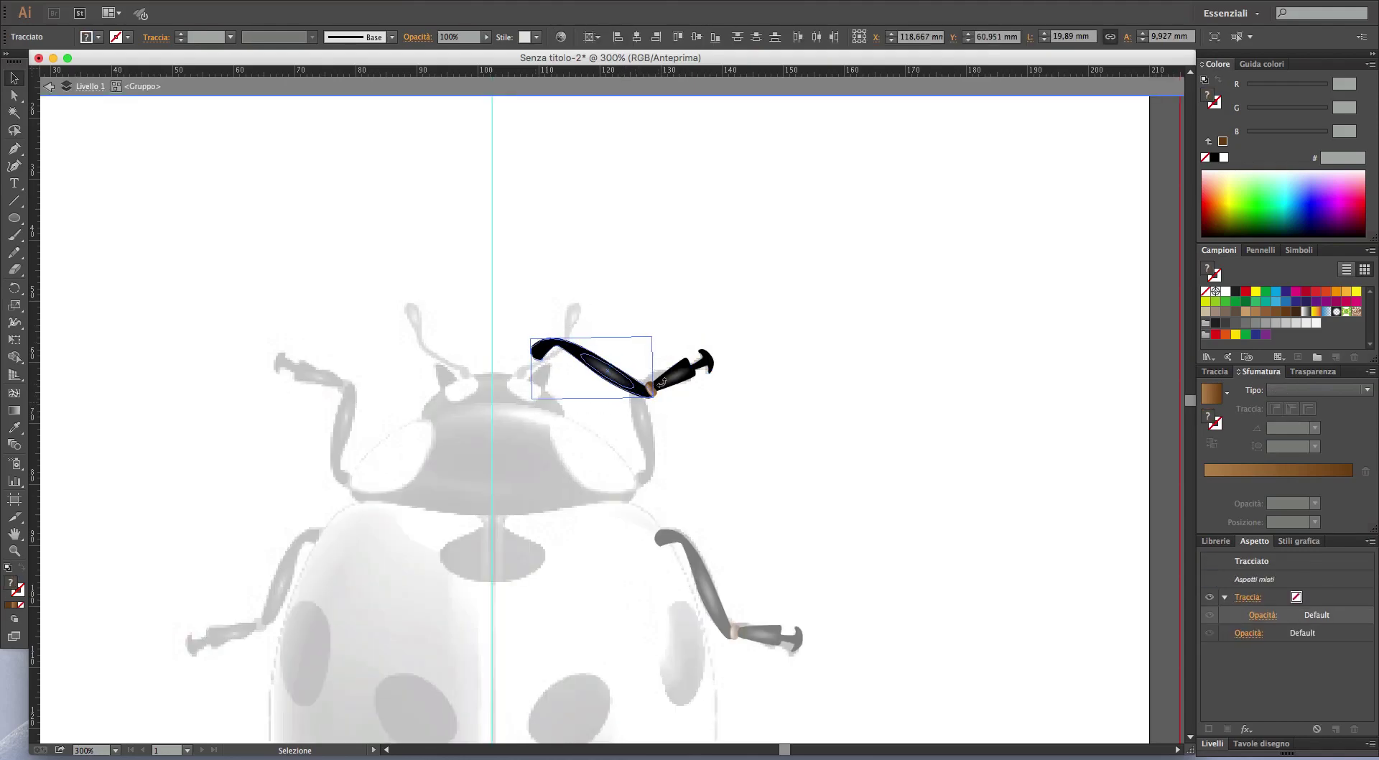
drag(661, 405, 587, 275)
right_click(588, 391)
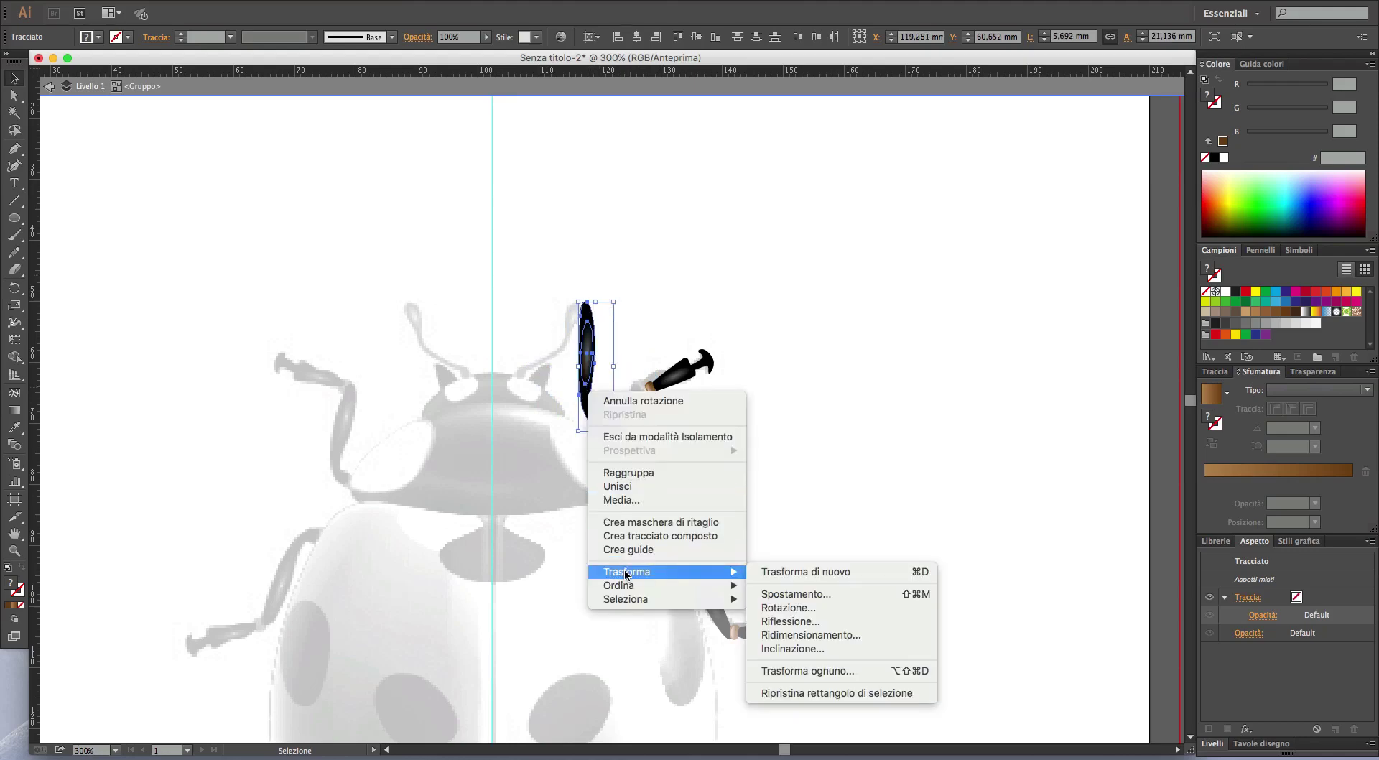
click(772, 630)
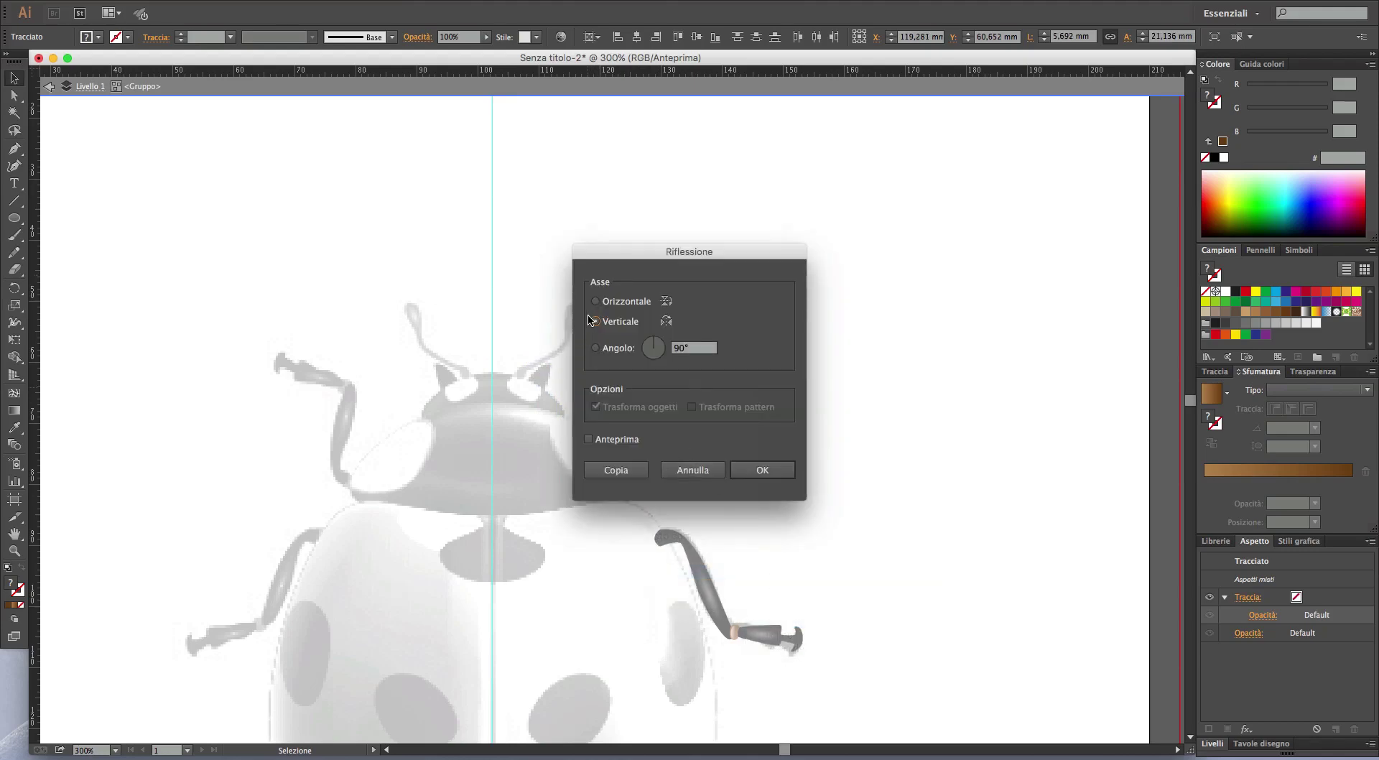
click(757, 471)
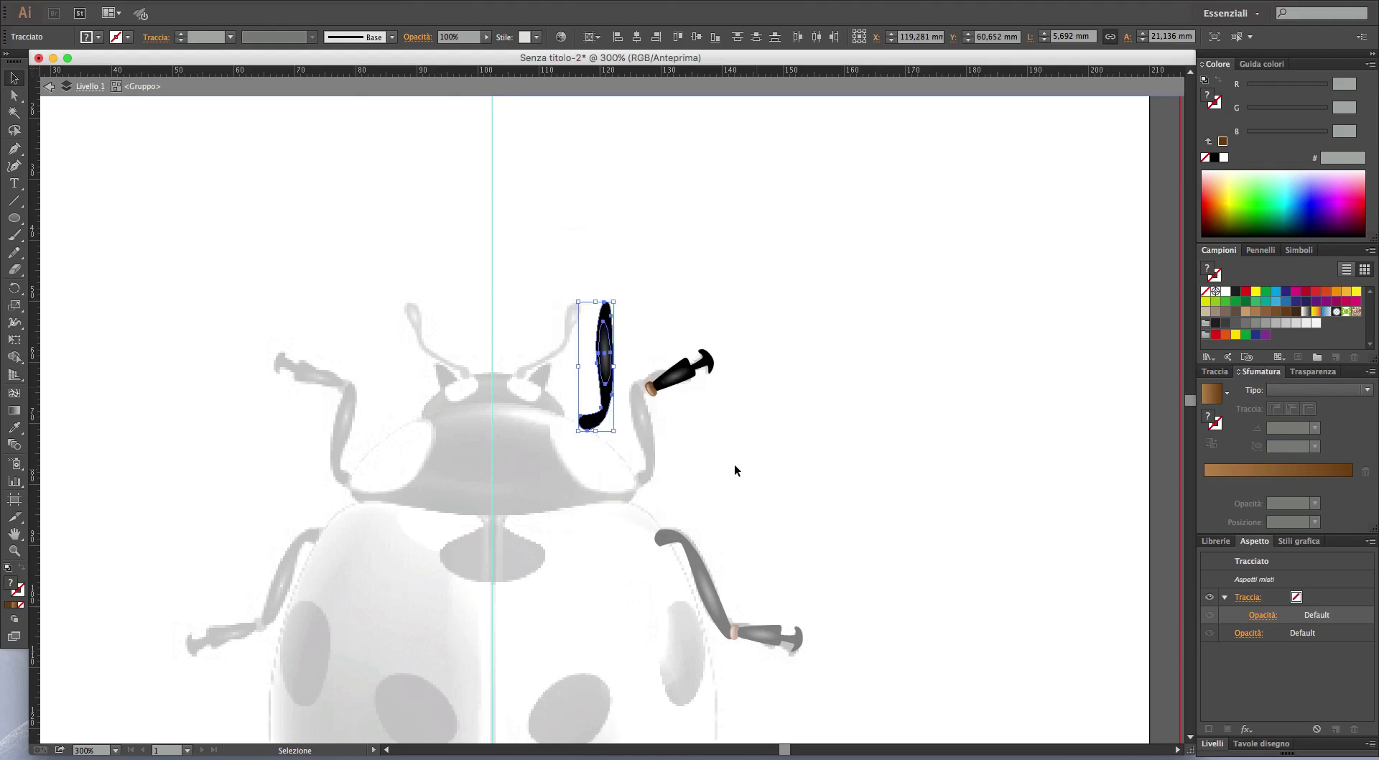
drag(605, 367, 649, 428)
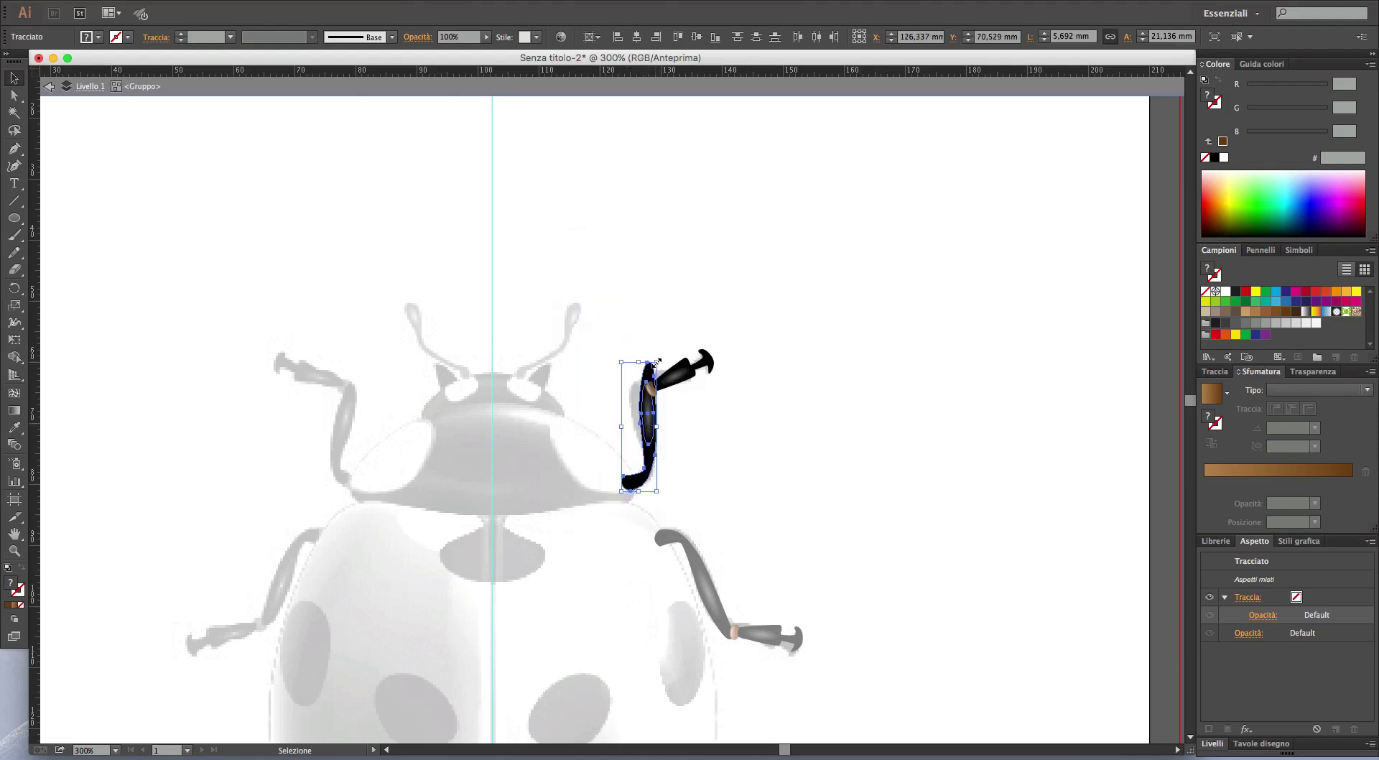
drag(655, 362, 659, 388)
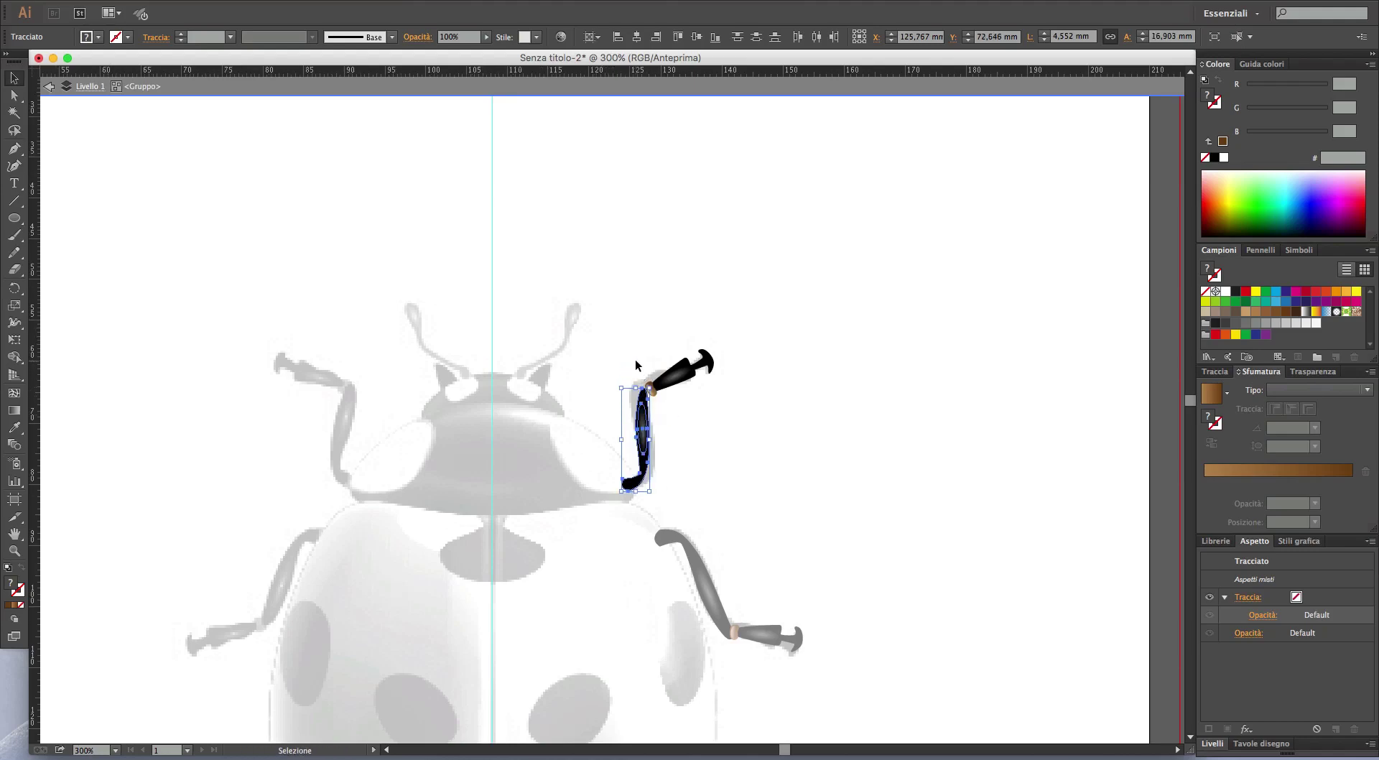
scroll(635, 359, up, 4)
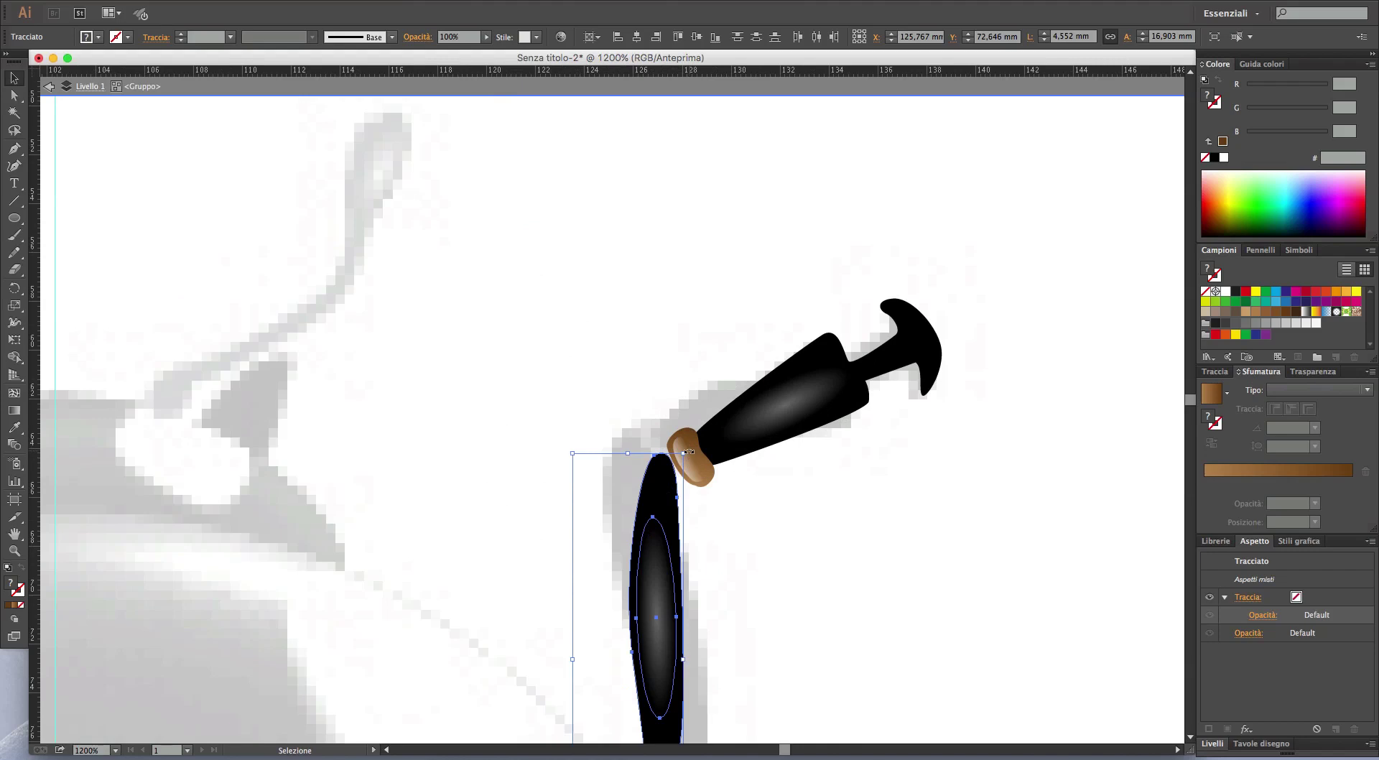
drag(687, 450, 738, 476)
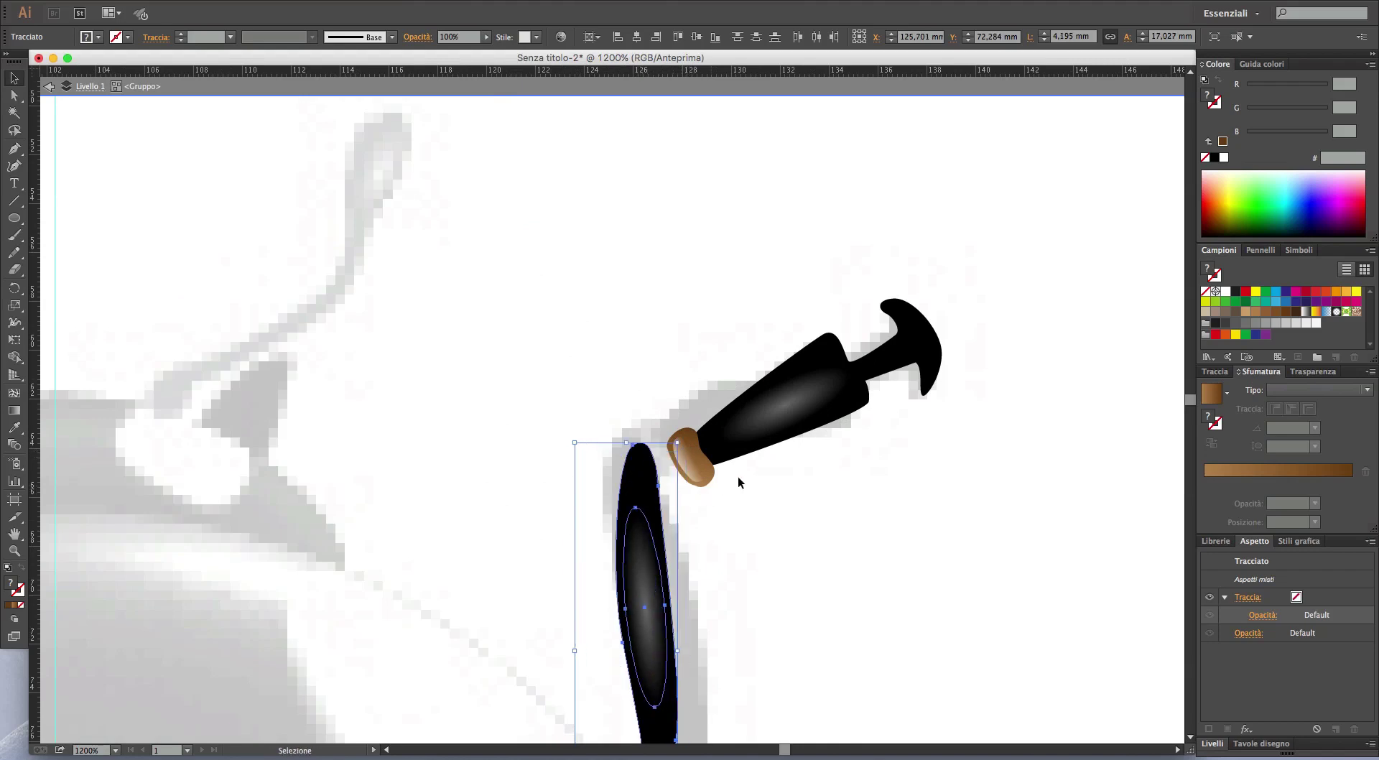
- Move, rotate and enlarge the lower leg piece to match the front leg's bend
drag(866, 429, 688, 332)
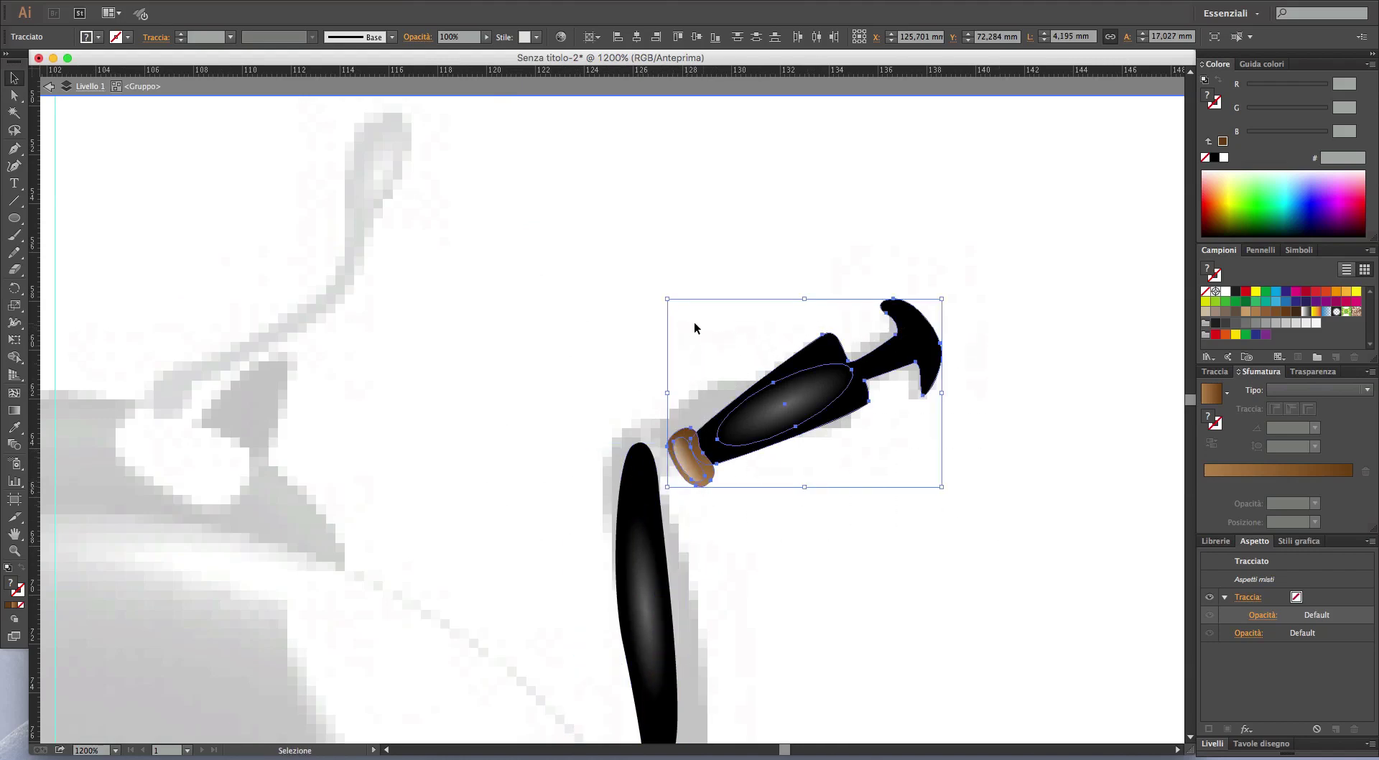
drag(789, 386, 749, 390)
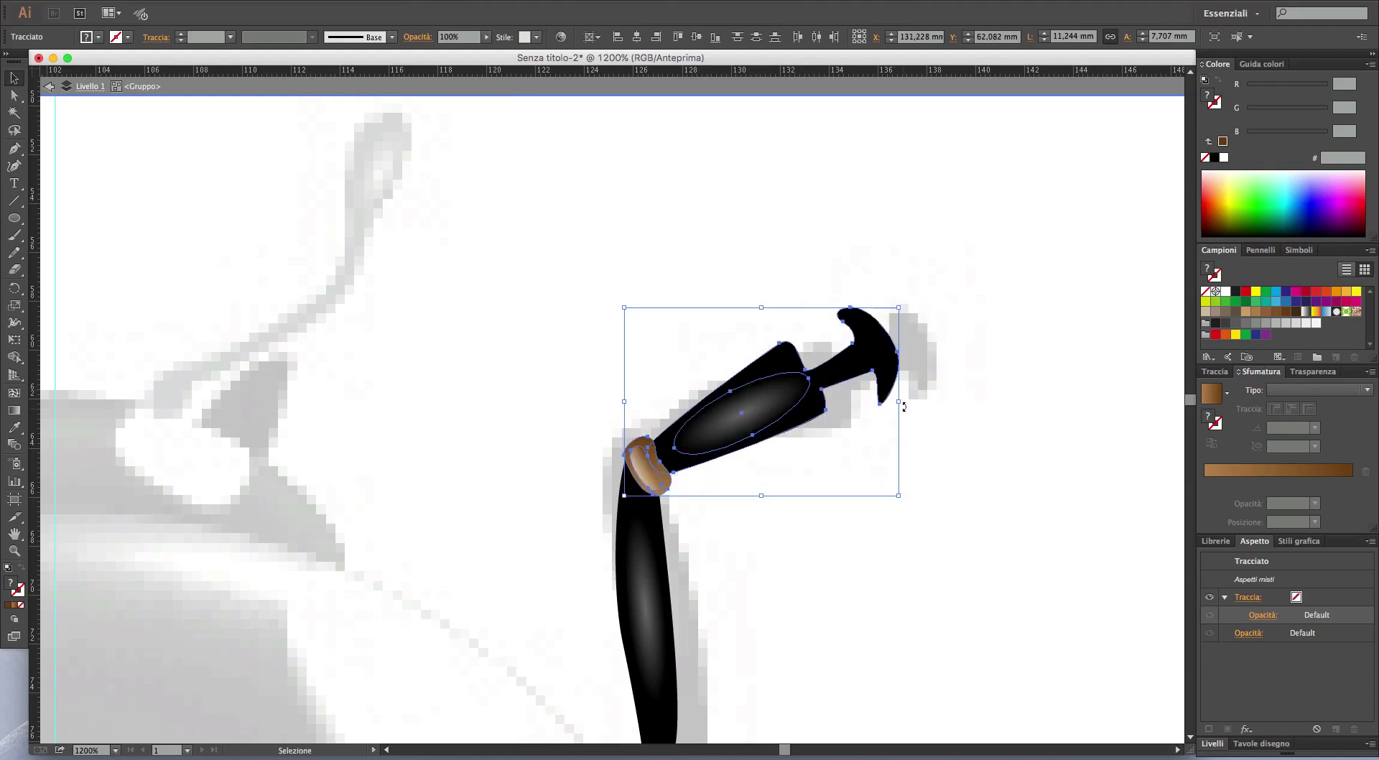
mouse_move(903, 407)
mouse_down()
mouse_move(898, 425)
mouse_move(938, 400)
mouse_up()
drag(790, 417, 790, 417)
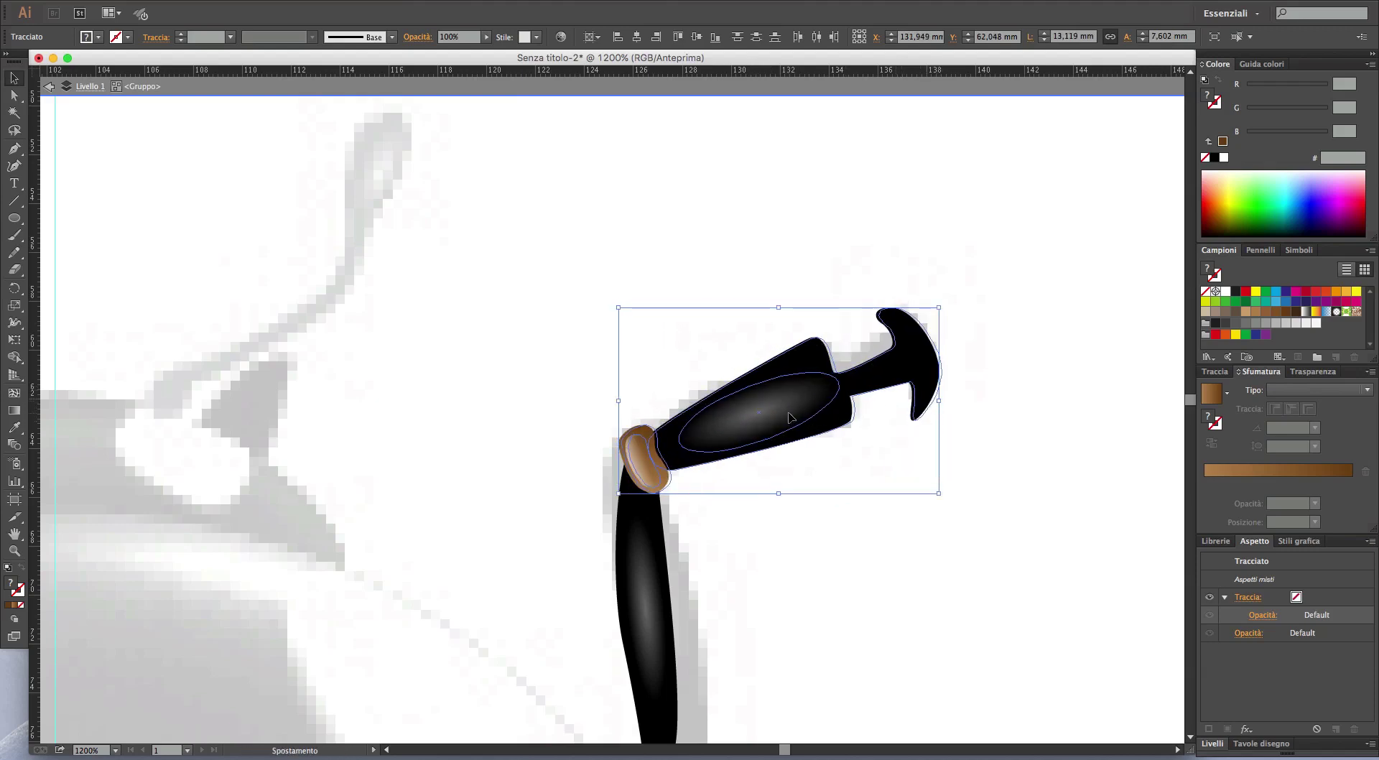
click(847, 535)
- Zoom out to check the legs, then zoom and pan to bring both antennae into view for tracing
scroll(850, 537, down, 5)
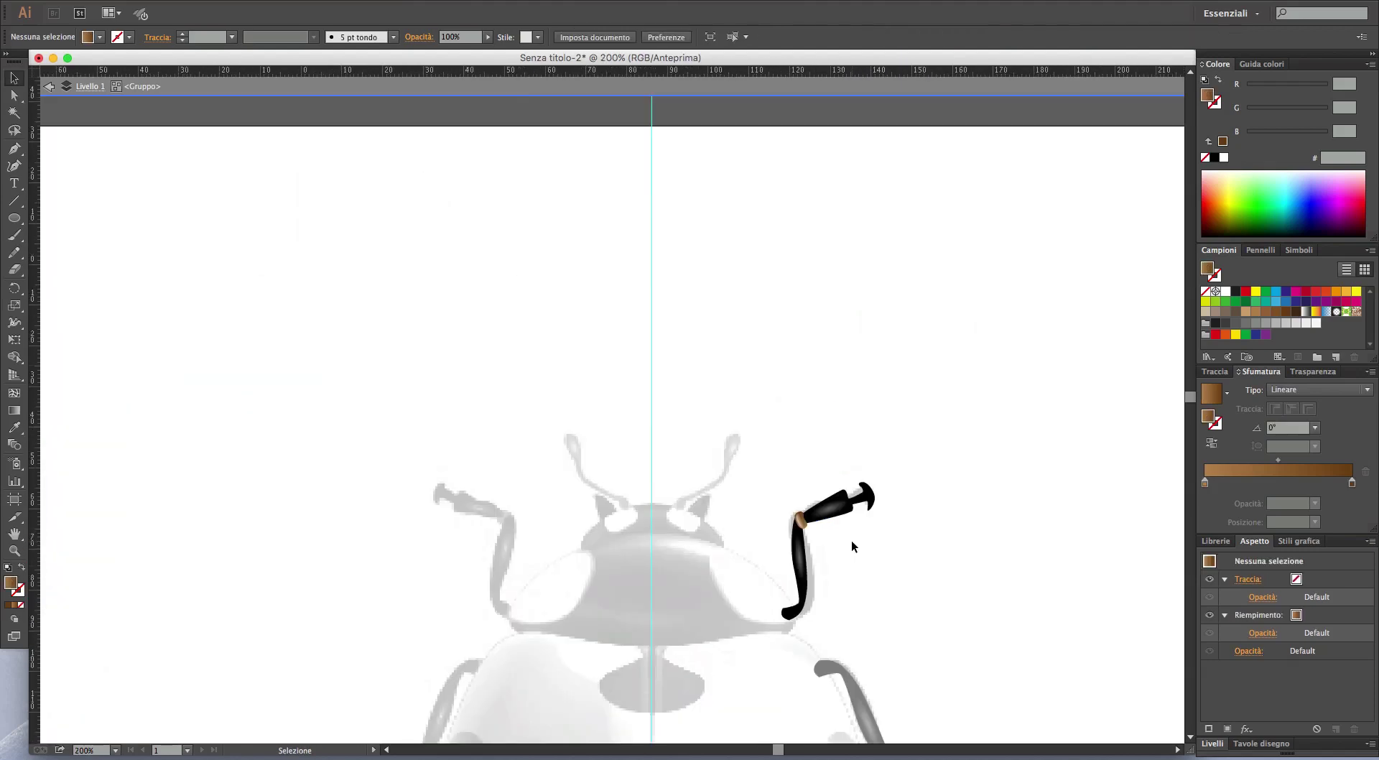
scroll(850, 540, down, 2)
scroll(862, 503, down, 2)
scroll(881, 434, up, 1)
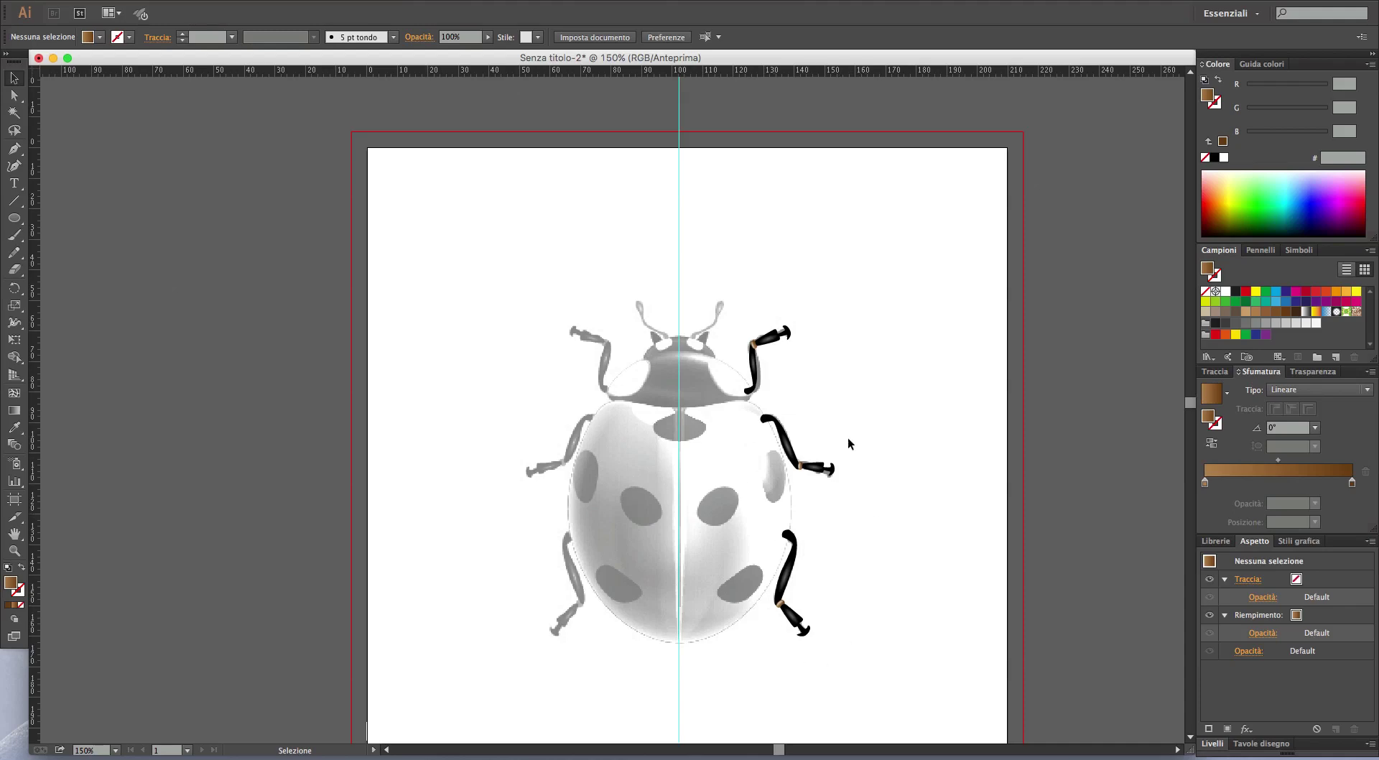
scroll(710, 323, up, 3)
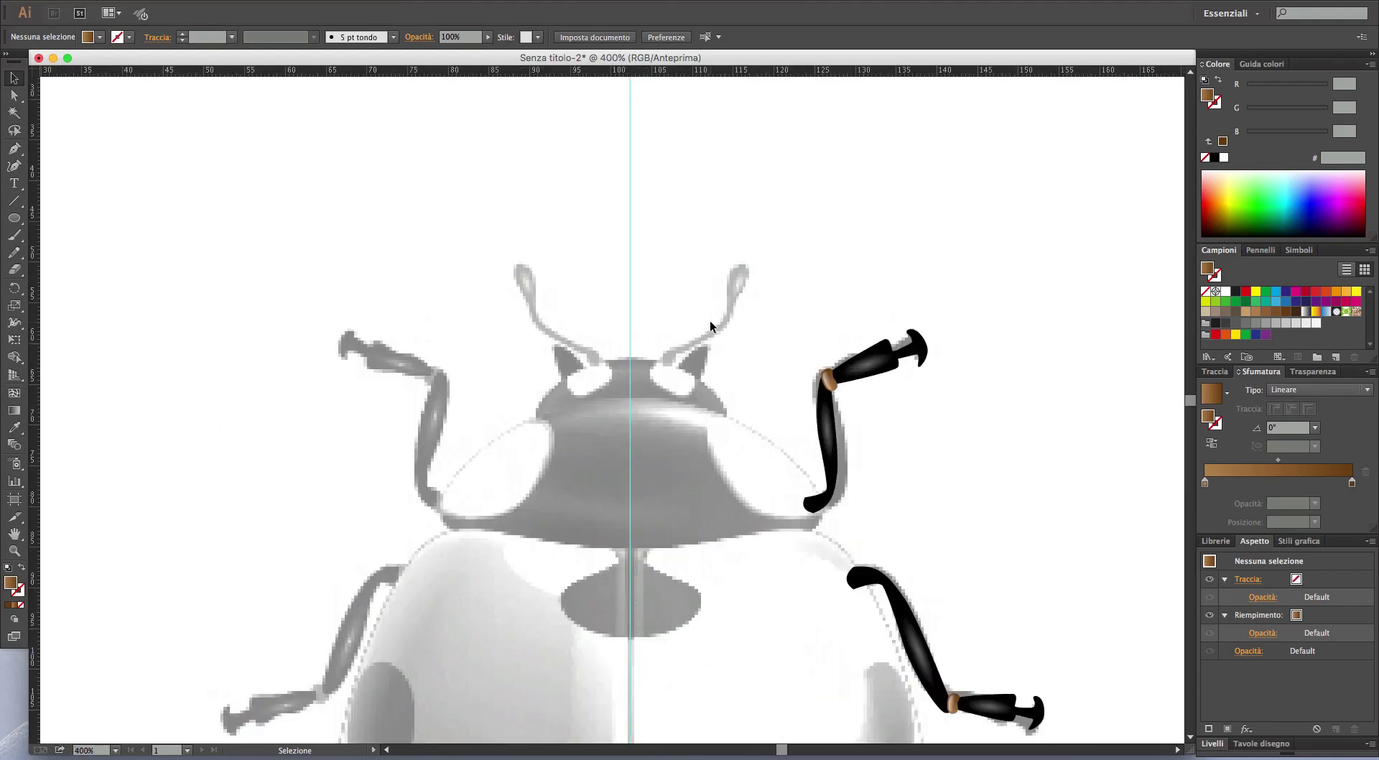
scroll(663, 322, up, 2)
scroll(662, 323, up, 2)
scroll(663, 322, up, 5)
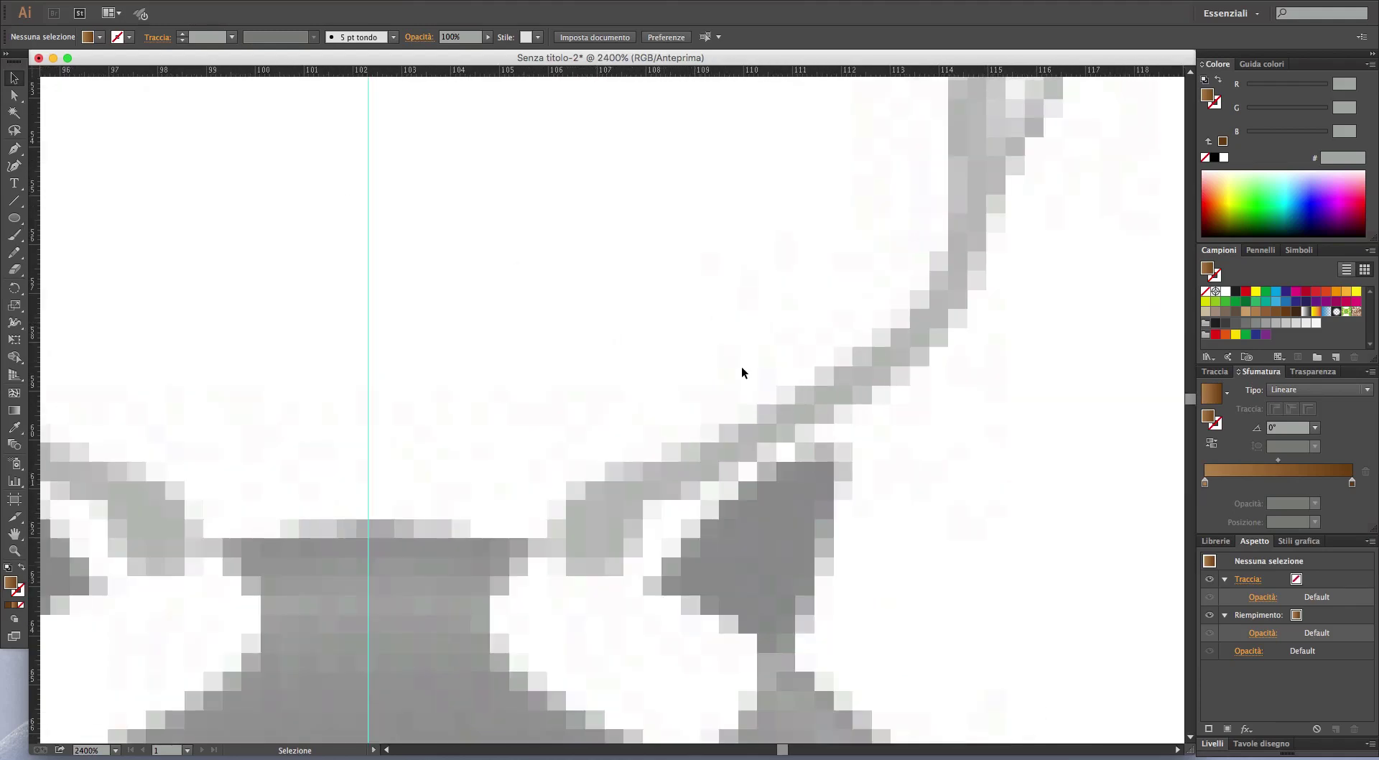
scroll(743, 370, down, 2)
drag(797, 356, 745, 403)
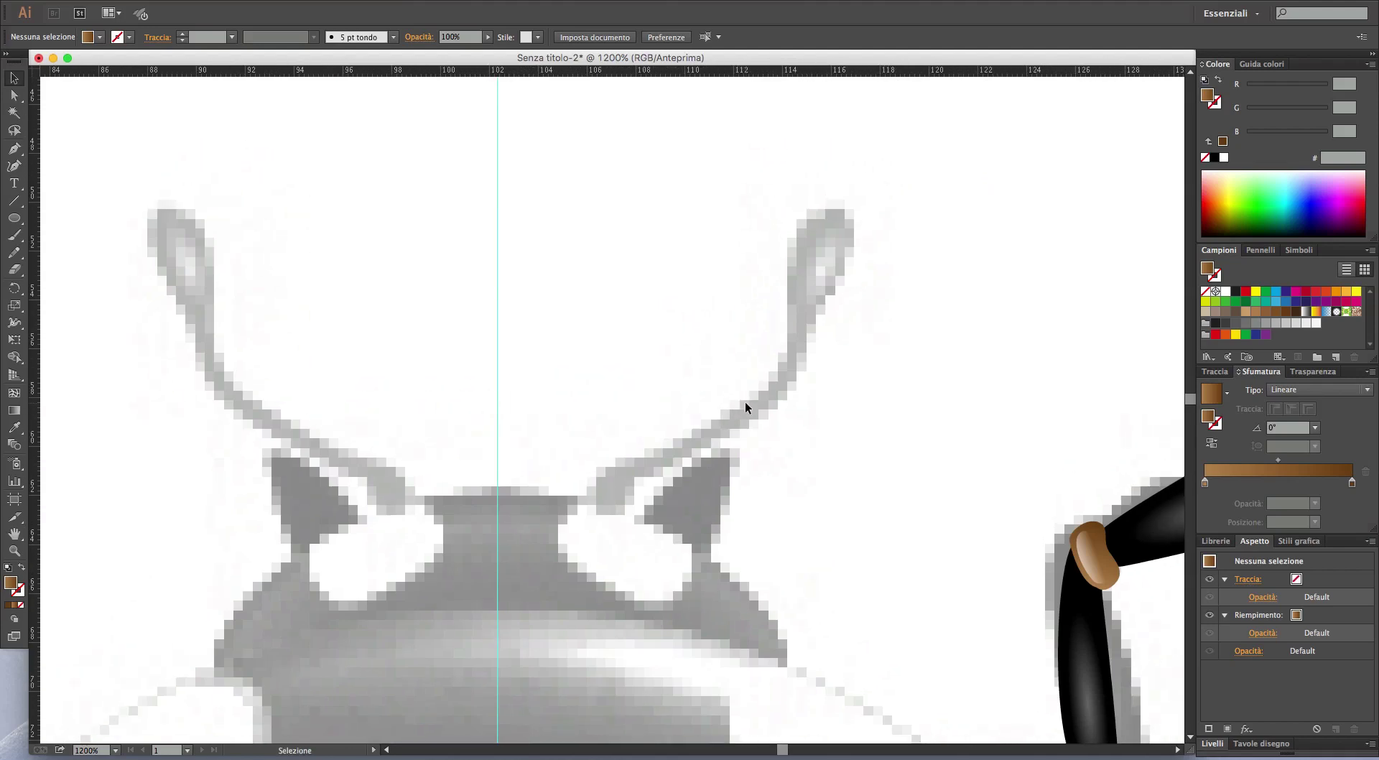
key(p)
- Trace the right antenna as a closed curved path from base to rounded tip and back
click(618, 515)
drag(583, 503, 584, 485)
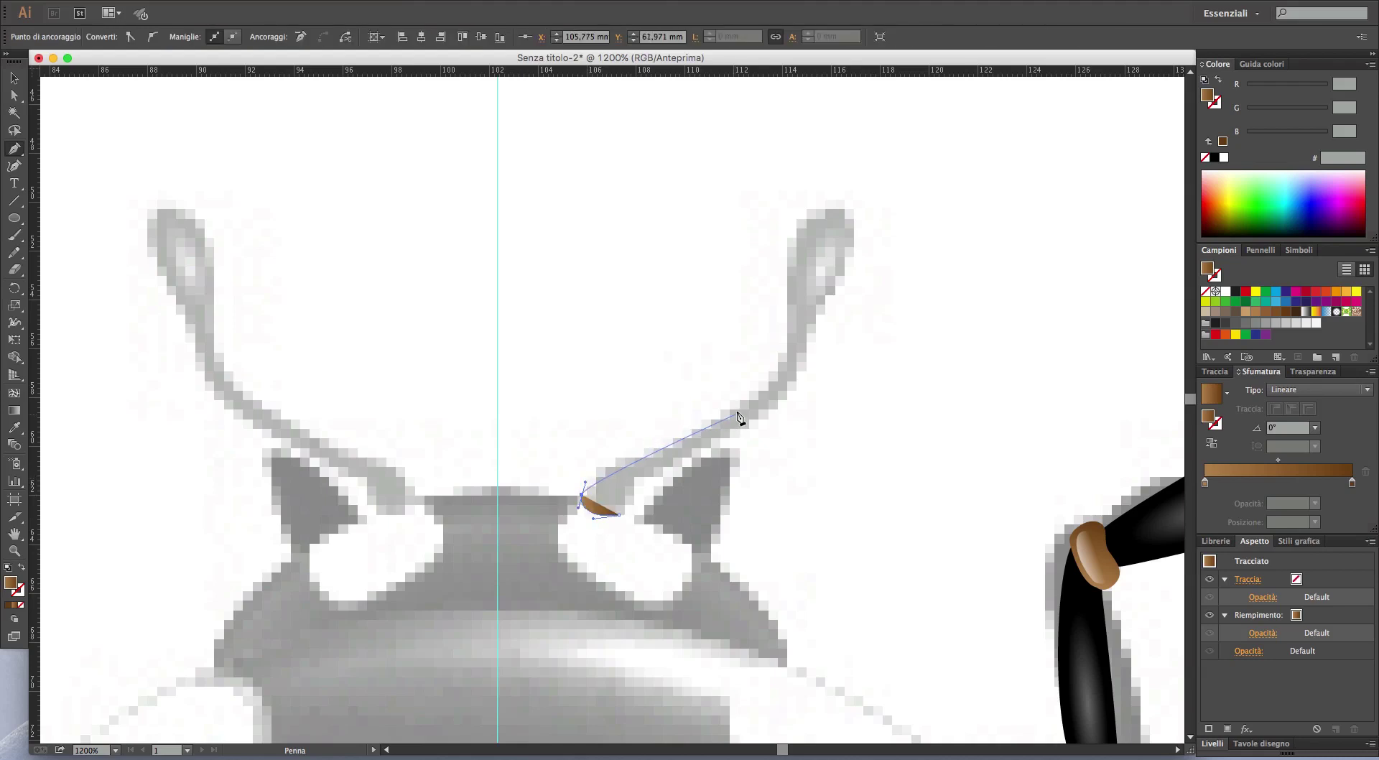
drag(740, 409, 784, 382)
drag(792, 297, 788, 245)
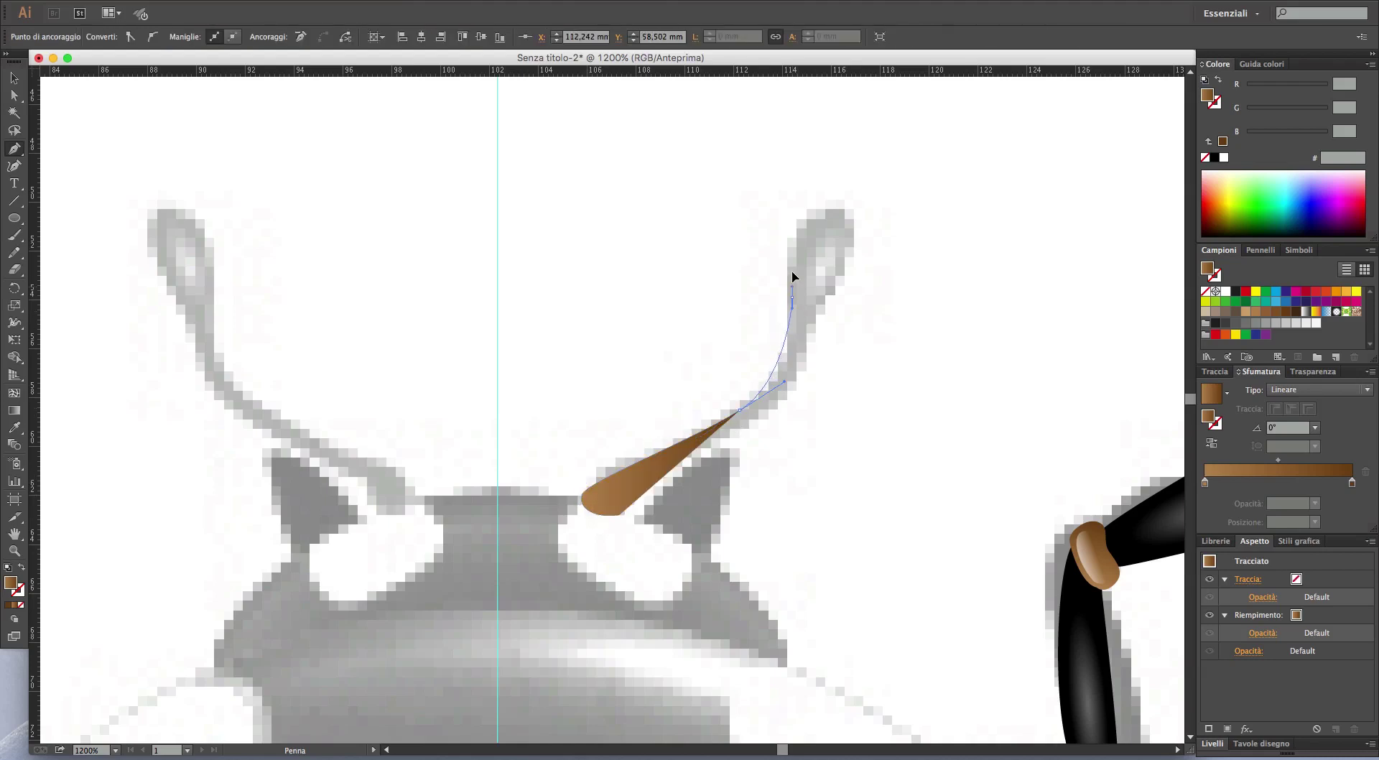
drag(837, 206, 880, 211)
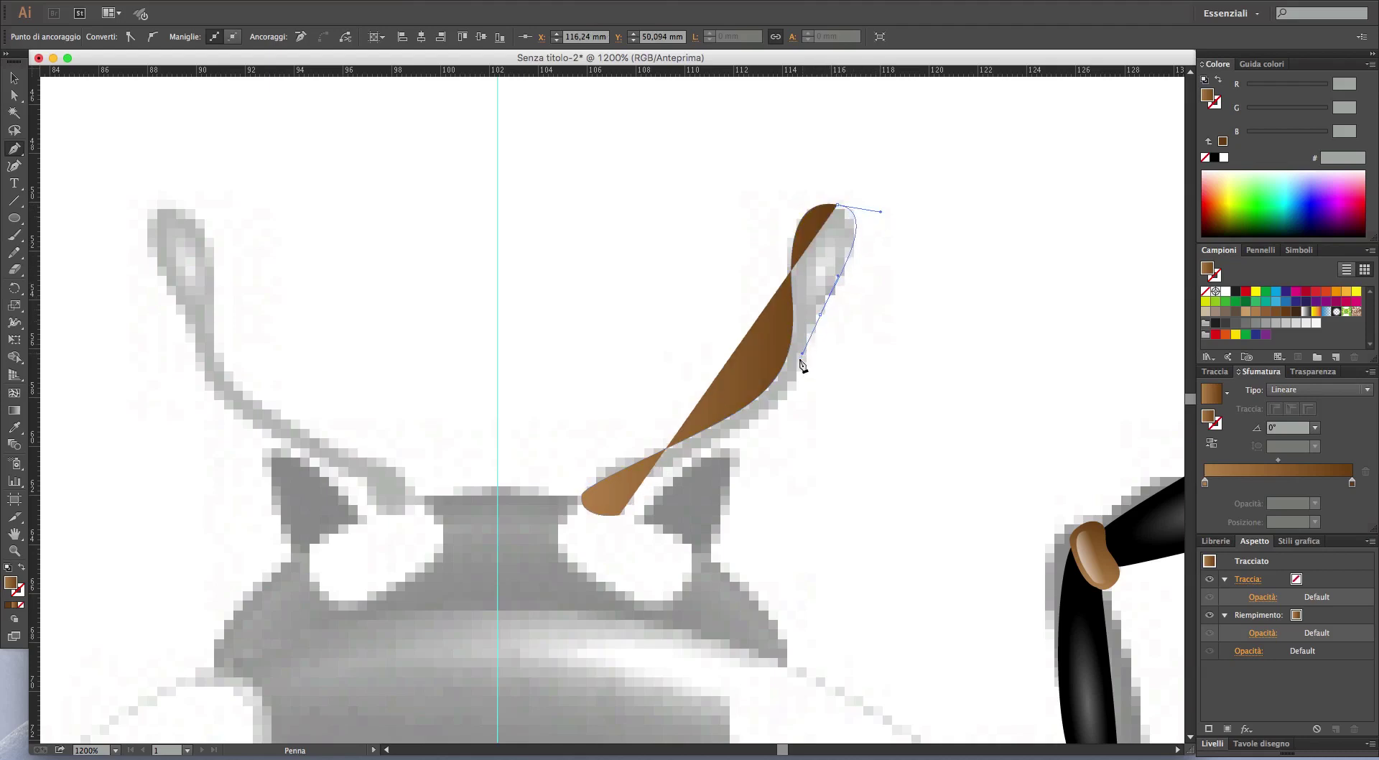
drag(819, 314, 811, 379)
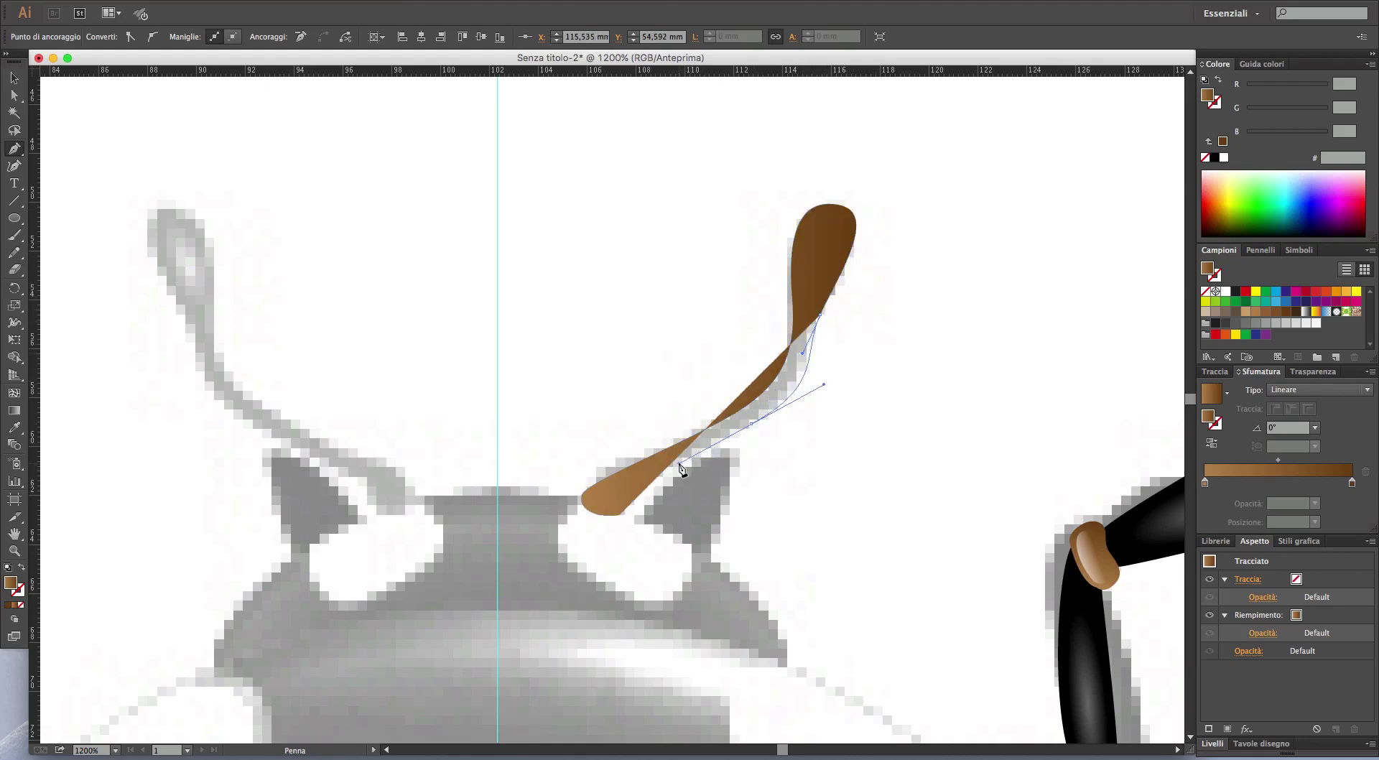
mouse_move(690, 467)
mouse_down()
mouse_move(643, 480)
mouse_move(610, 530)
mouse_up()
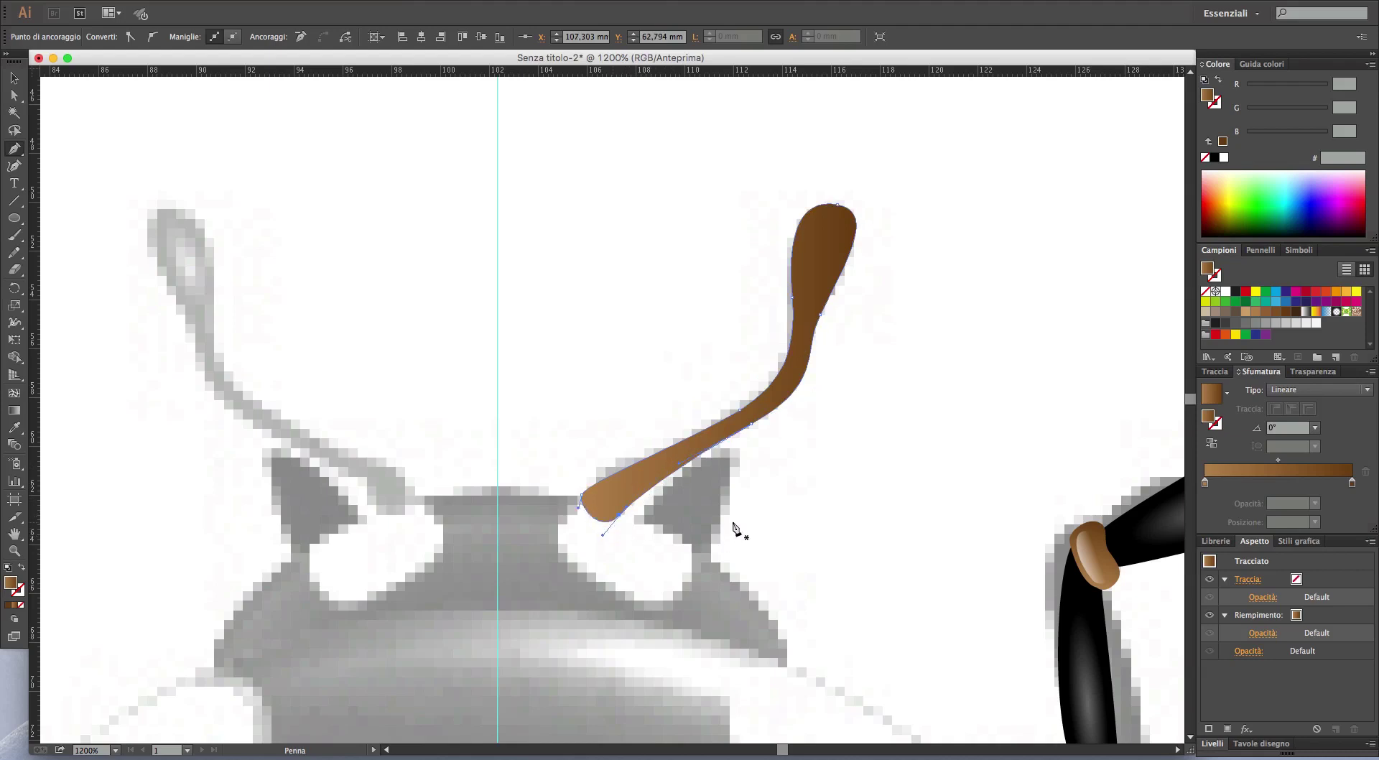
- Outline a small closed highlight shape inside the antenna's rounded tip
click(803, 295)
mouse_move(802, 228)
mouse_down()
mouse_move(818, 203)
mouse_move(846, 231)
mouse_up()
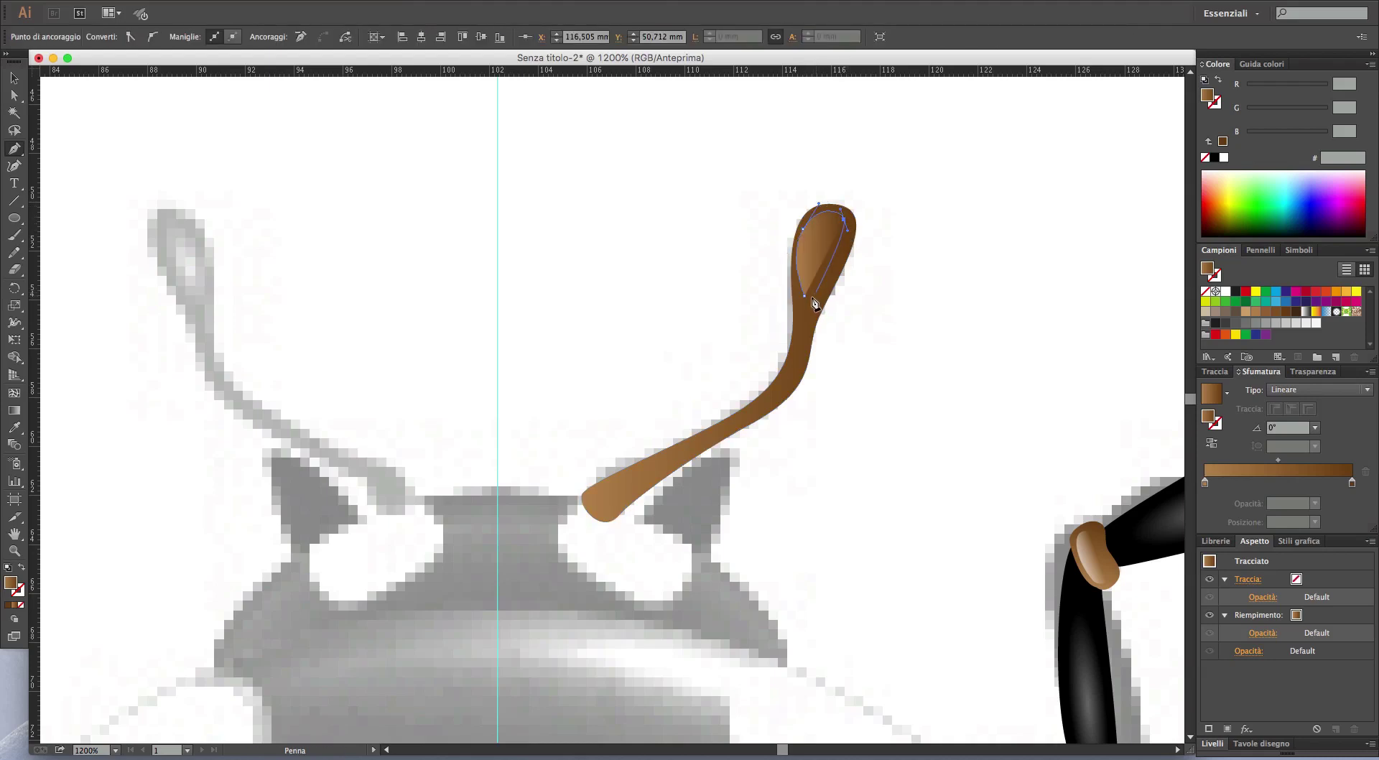
drag(804, 295, 760, 341)
- Eyedropper the joint's gradient onto the tip highlight and drop its opacity to 49%
key(i)
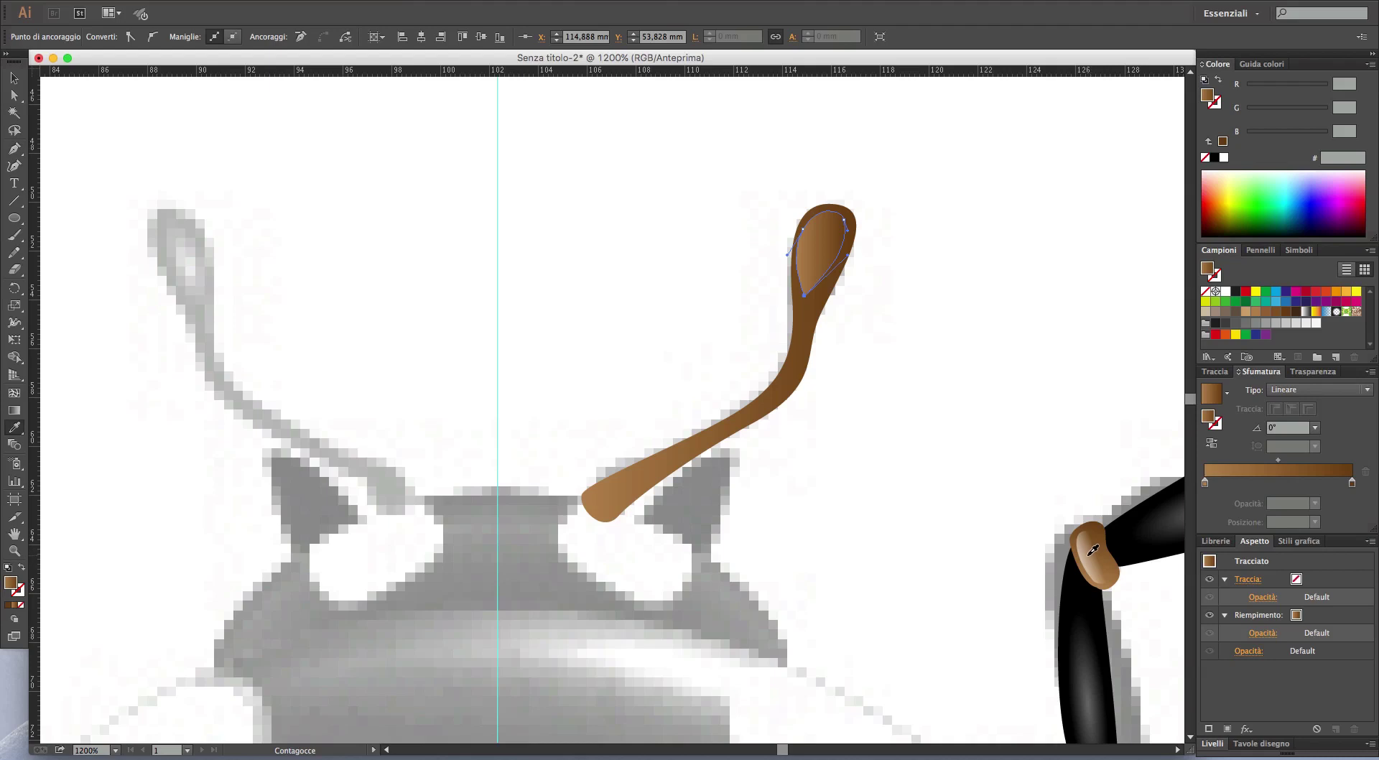
click(1092, 549)
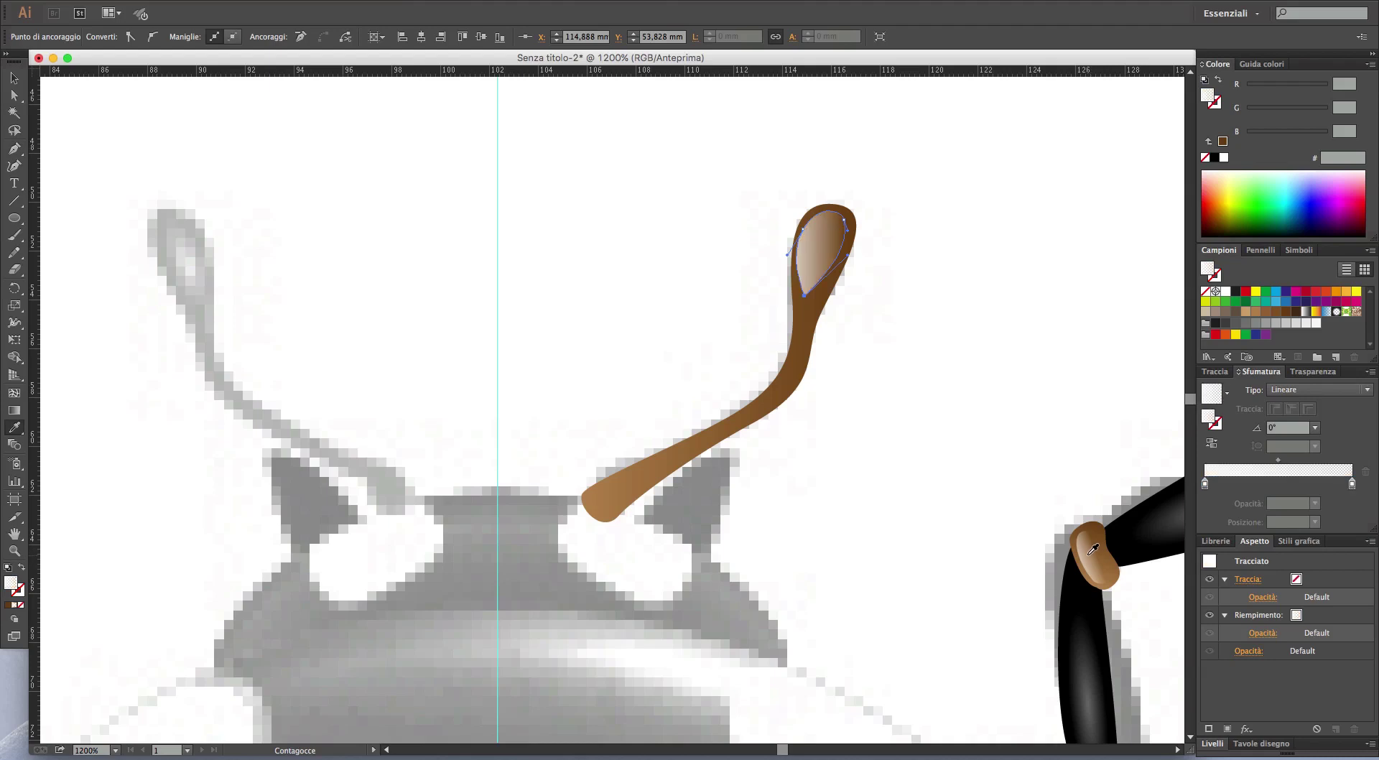
click(1327, 371)
click(1366, 390)
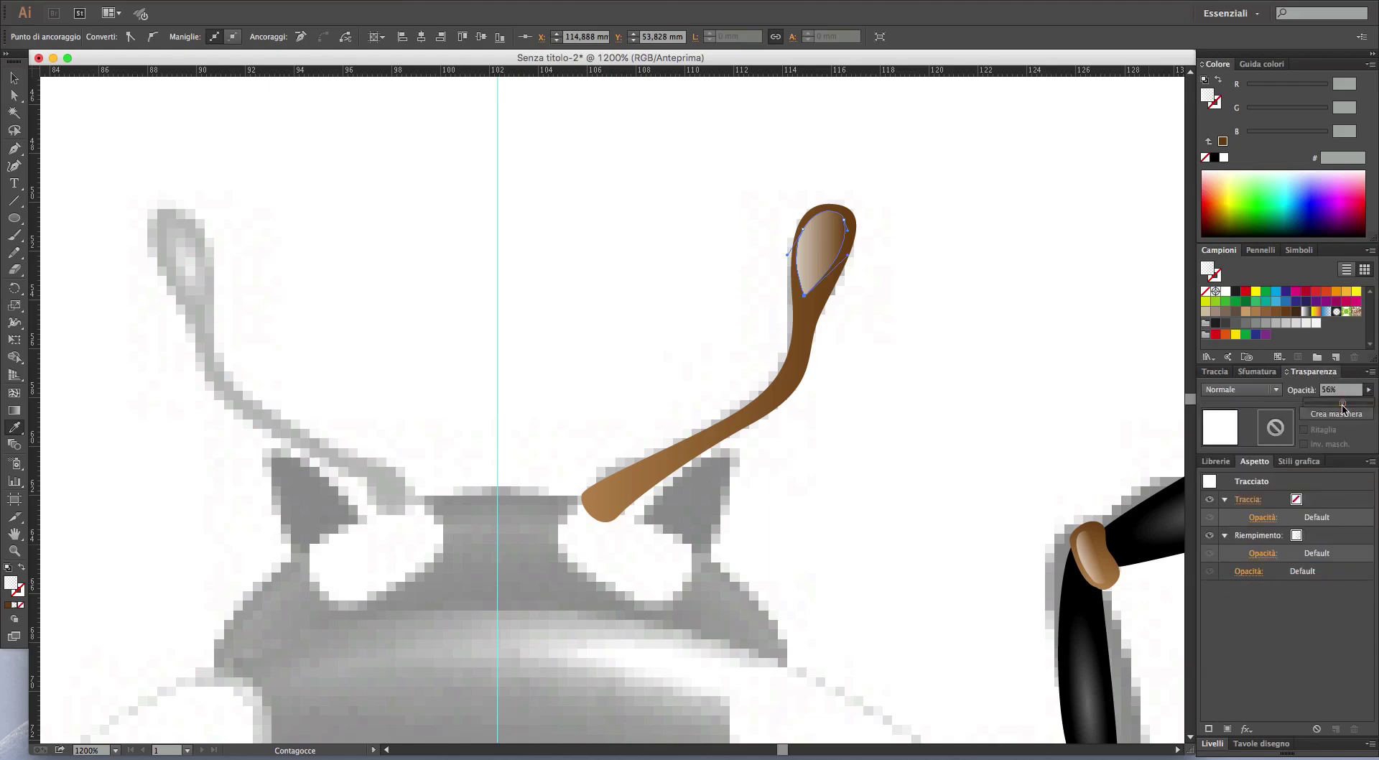
drag(1342, 408, 1338, 409)
click(1070, 344)
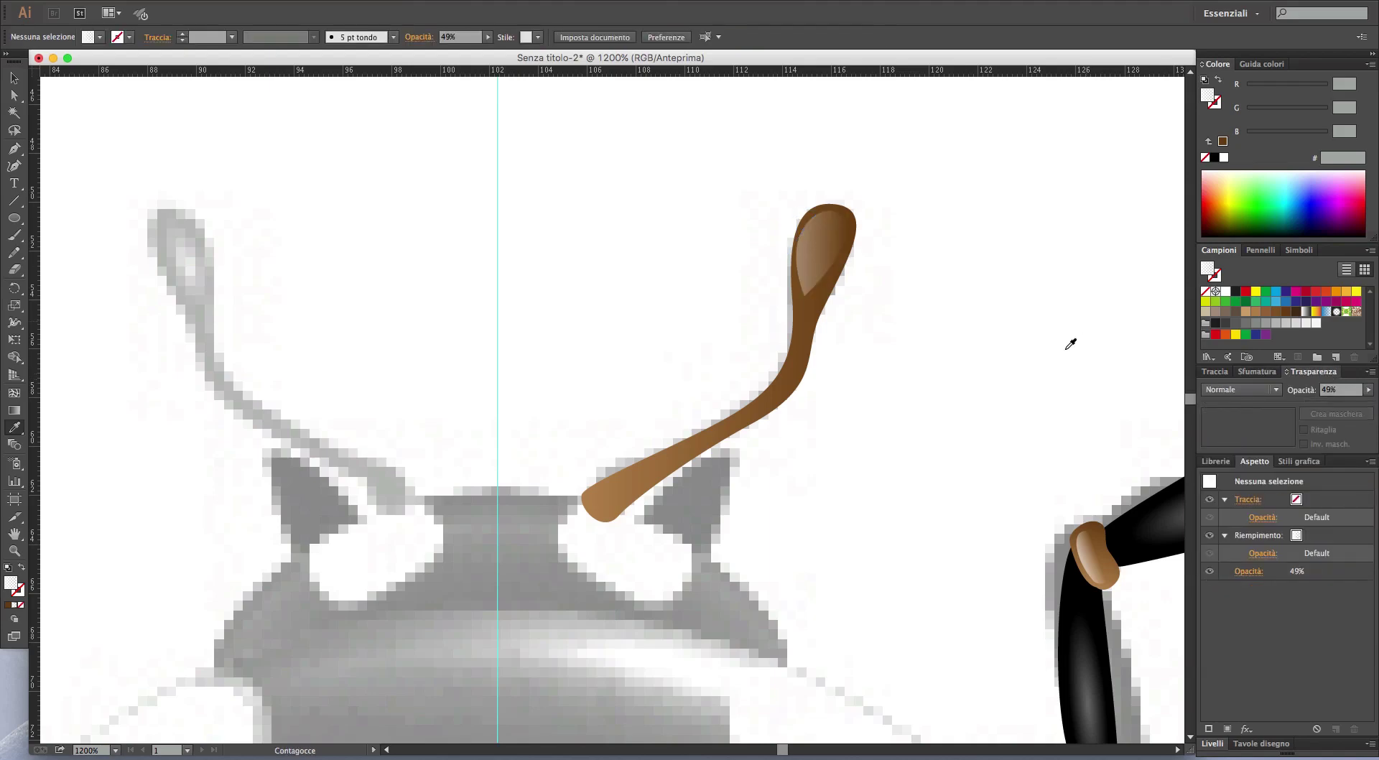
scroll(873, 399, down, 5)
scroll(871, 395, up, 2)
scroll(872, 395, up, 1)
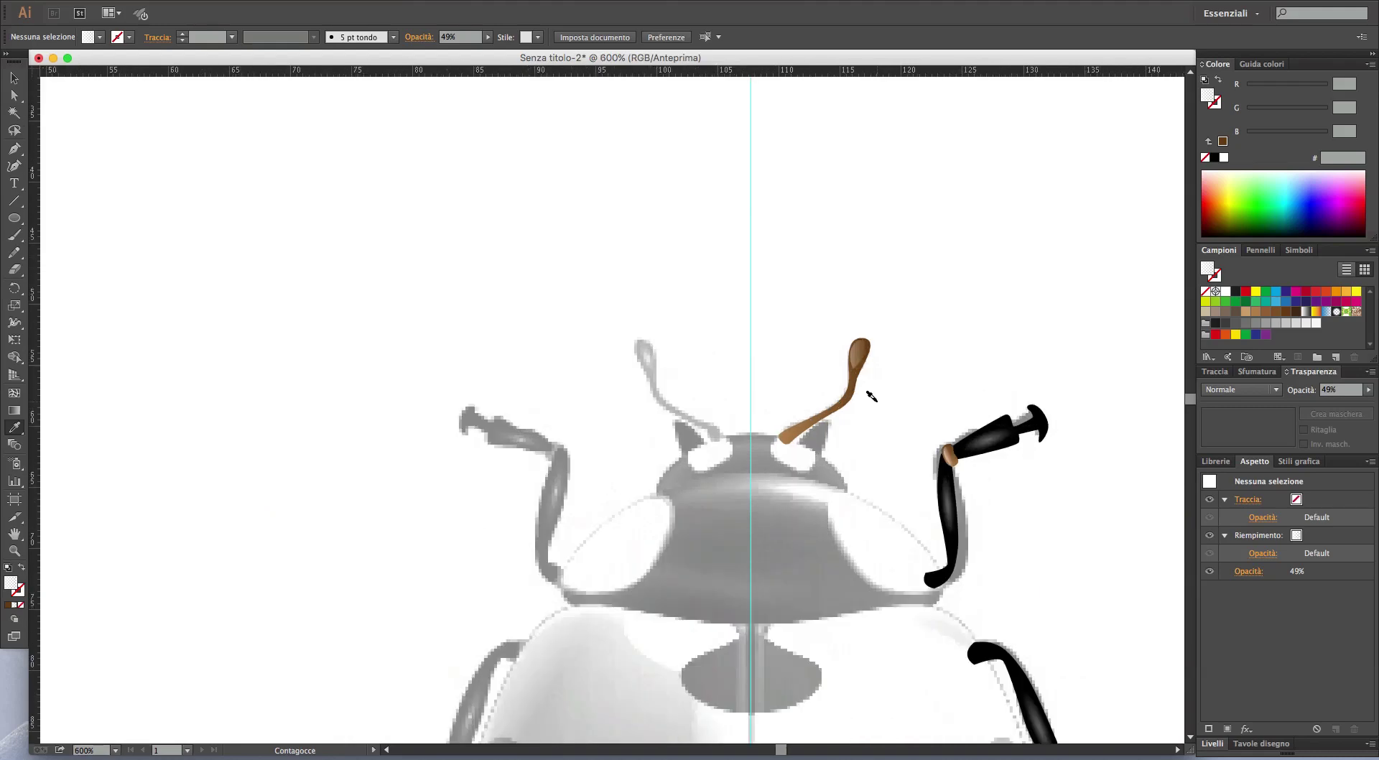
scroll(871, 395, up, 3)
scroll(871, 396, down, 2)
scroll(871, 397, up, 1)
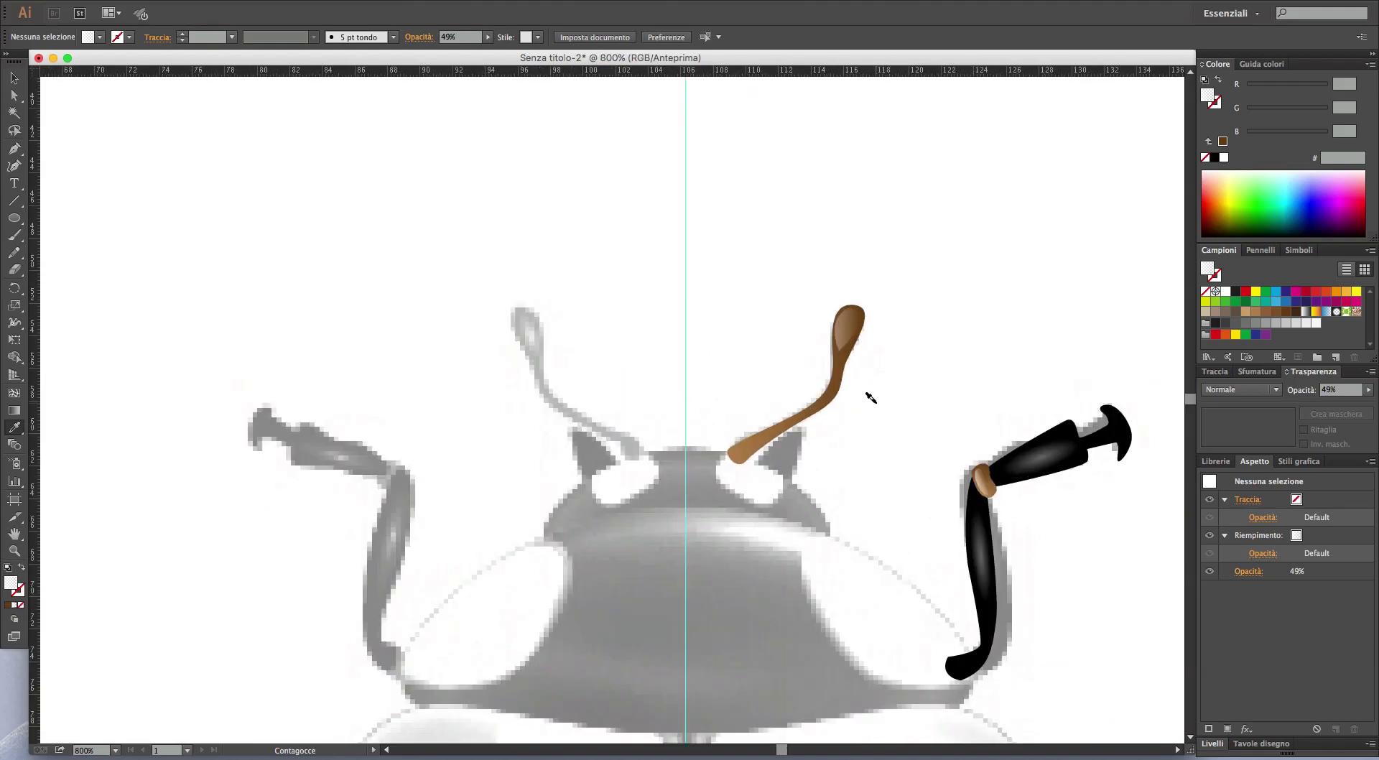
scroll(870, 397, up, 2)
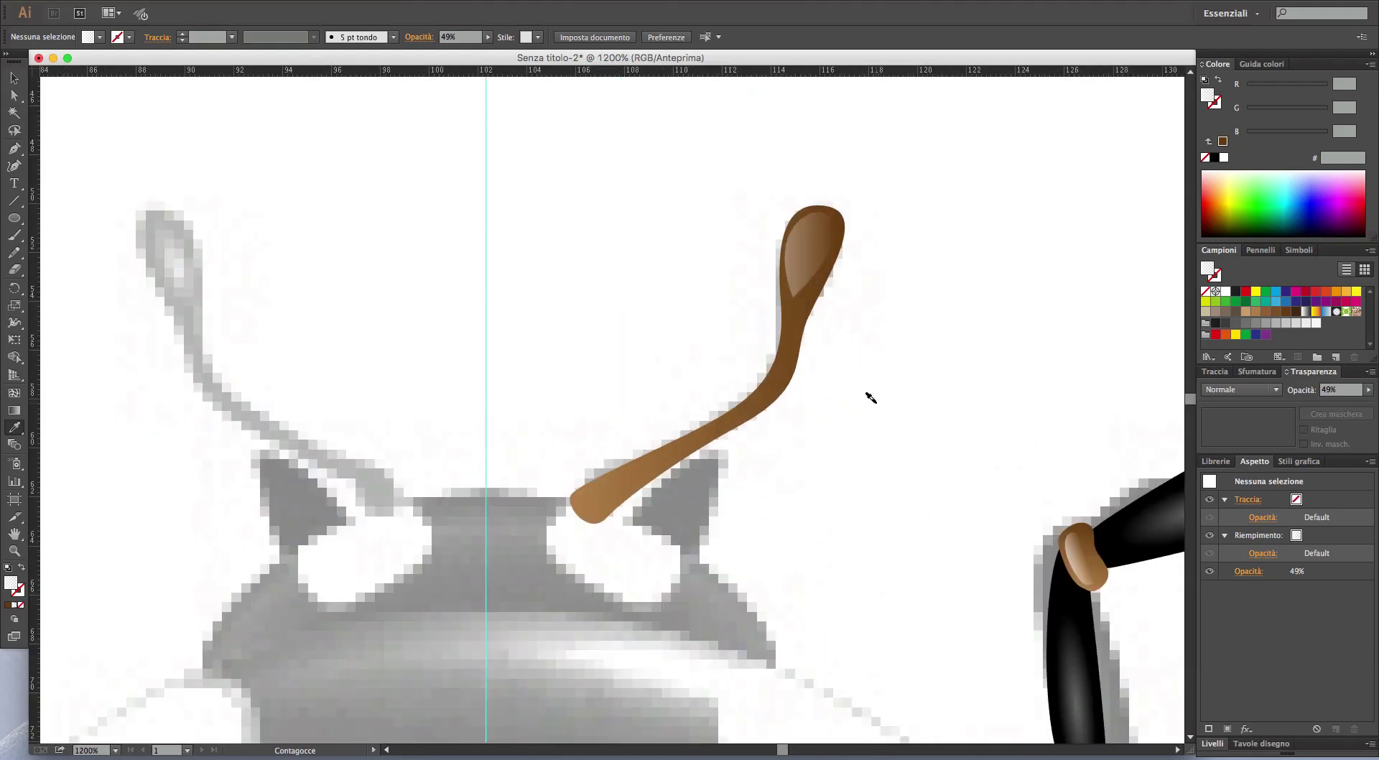
- Draw a small triangle beside the antenna base and fill it black sampled from a leg
click(14, 148)
click(621, 522)
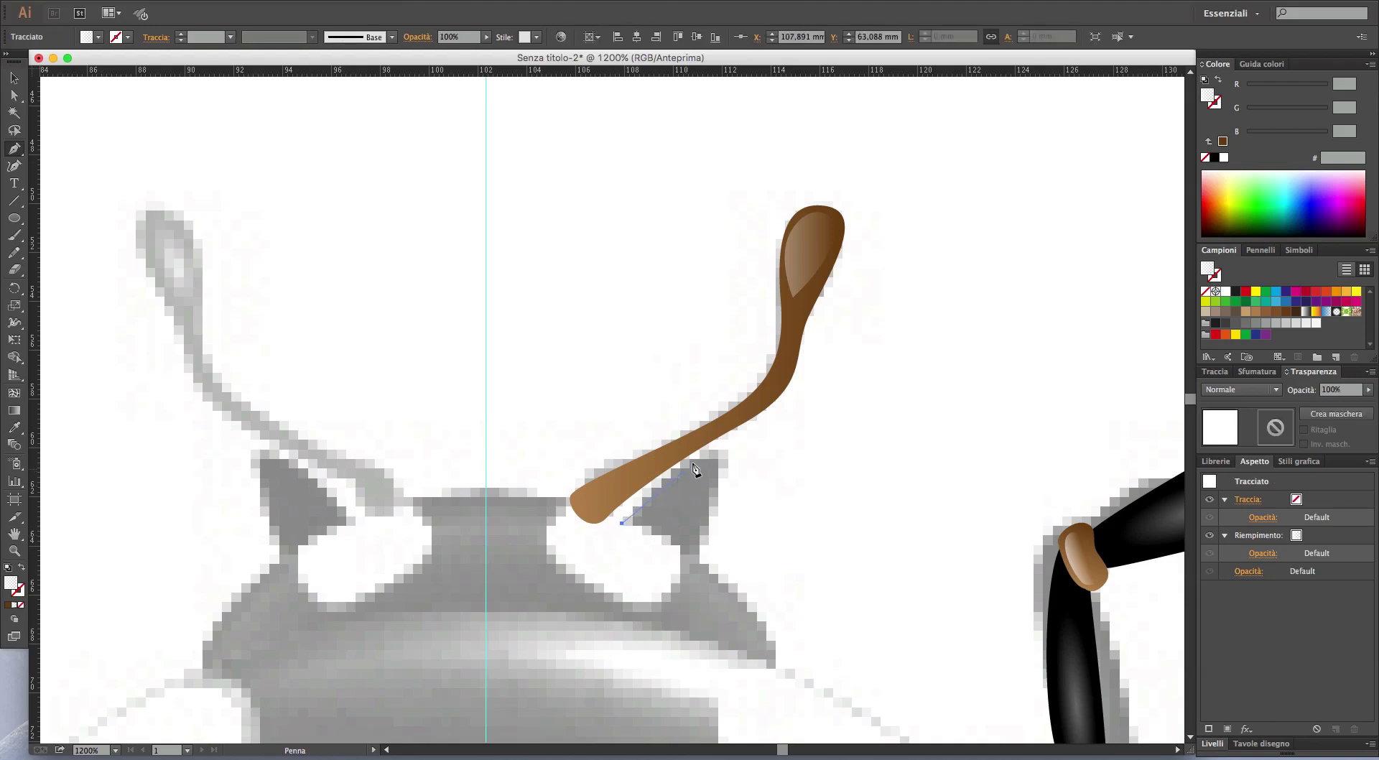
drag(709, 453, 721, 454)
drag(698, 574, 686, 577)
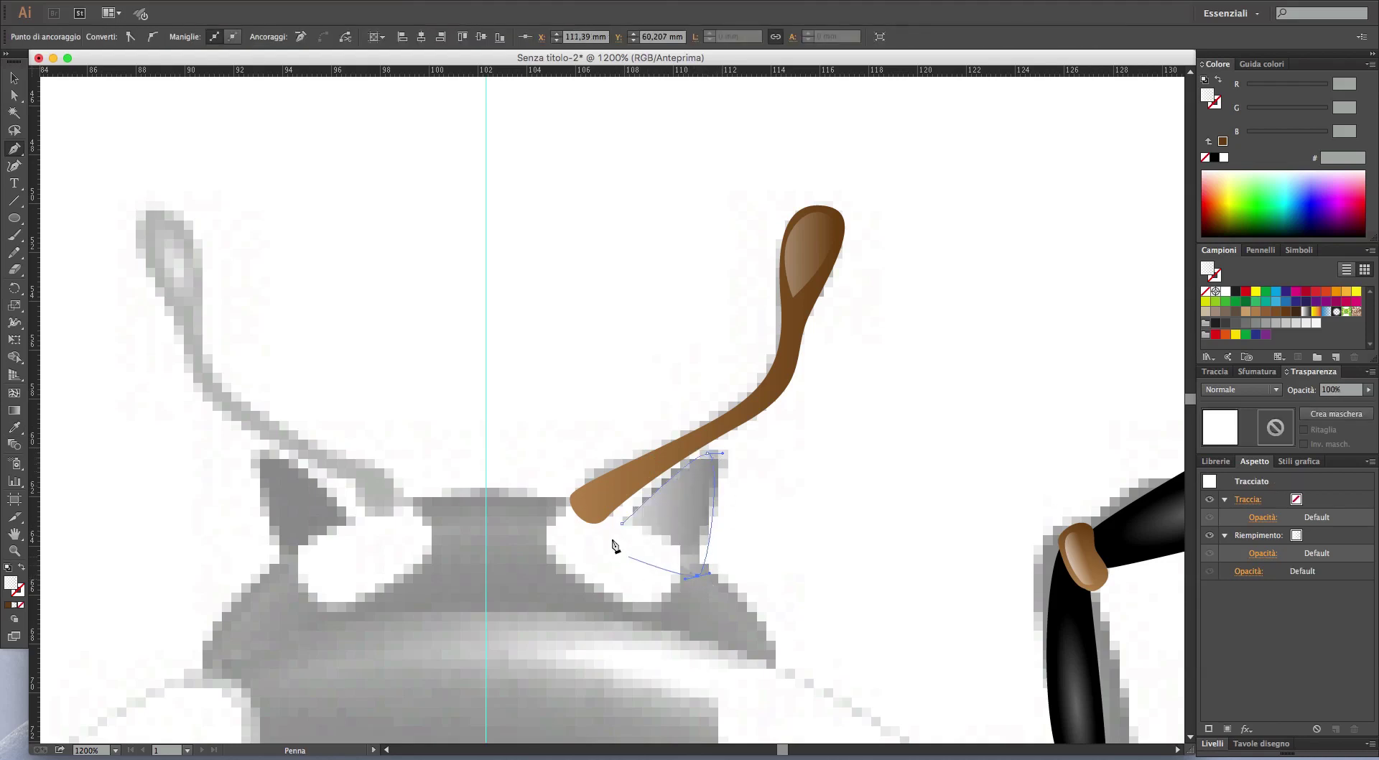
drag(621, 522, 634, 511)
key(i)
click(1077, 605)
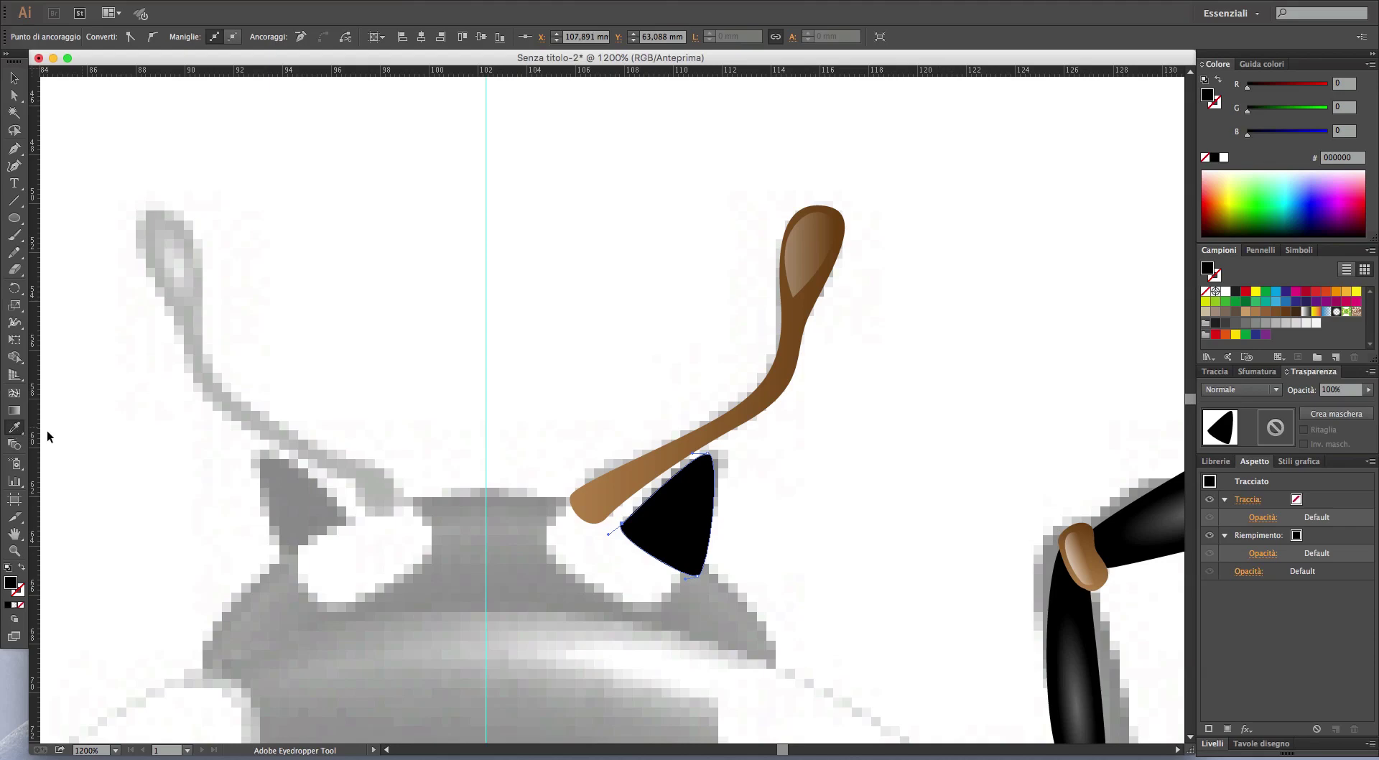
key(ctrl+shift+a)
- Pan the view down to the head area and reselect the Pen tool
scroll(850, 563, down, 1)
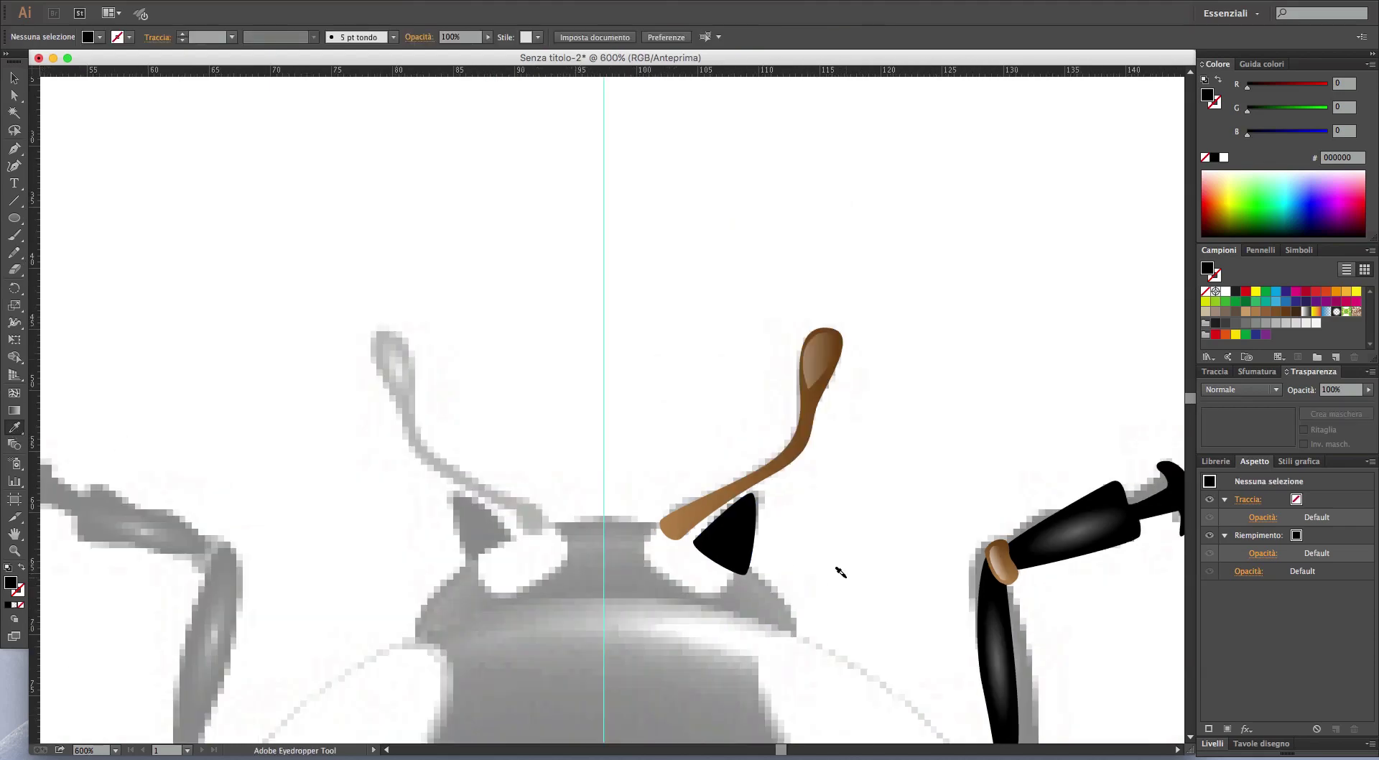
scroll(837, 573, down, 1)
scroll(849, 573, down, 1)
drag(869, 617, 815, 496)
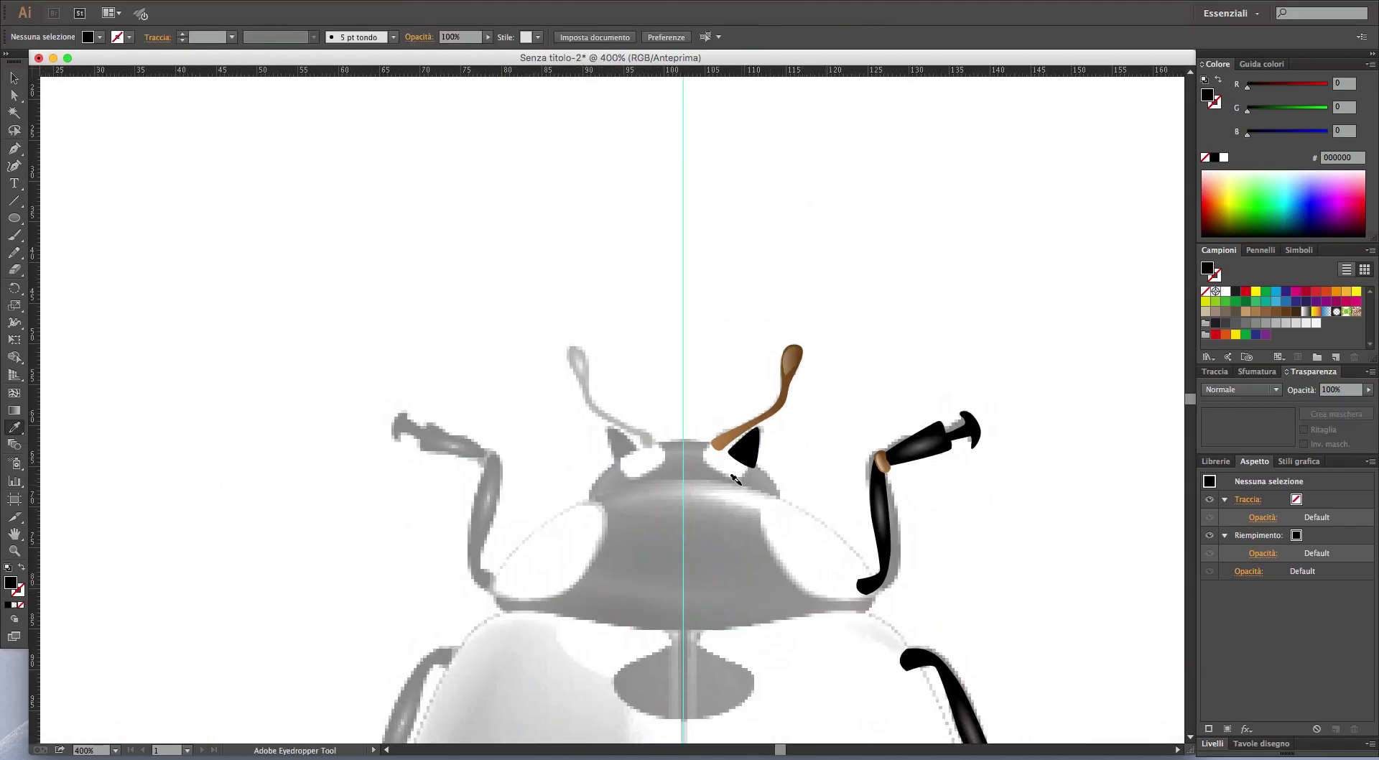
scroll(735, 479, up, 3)
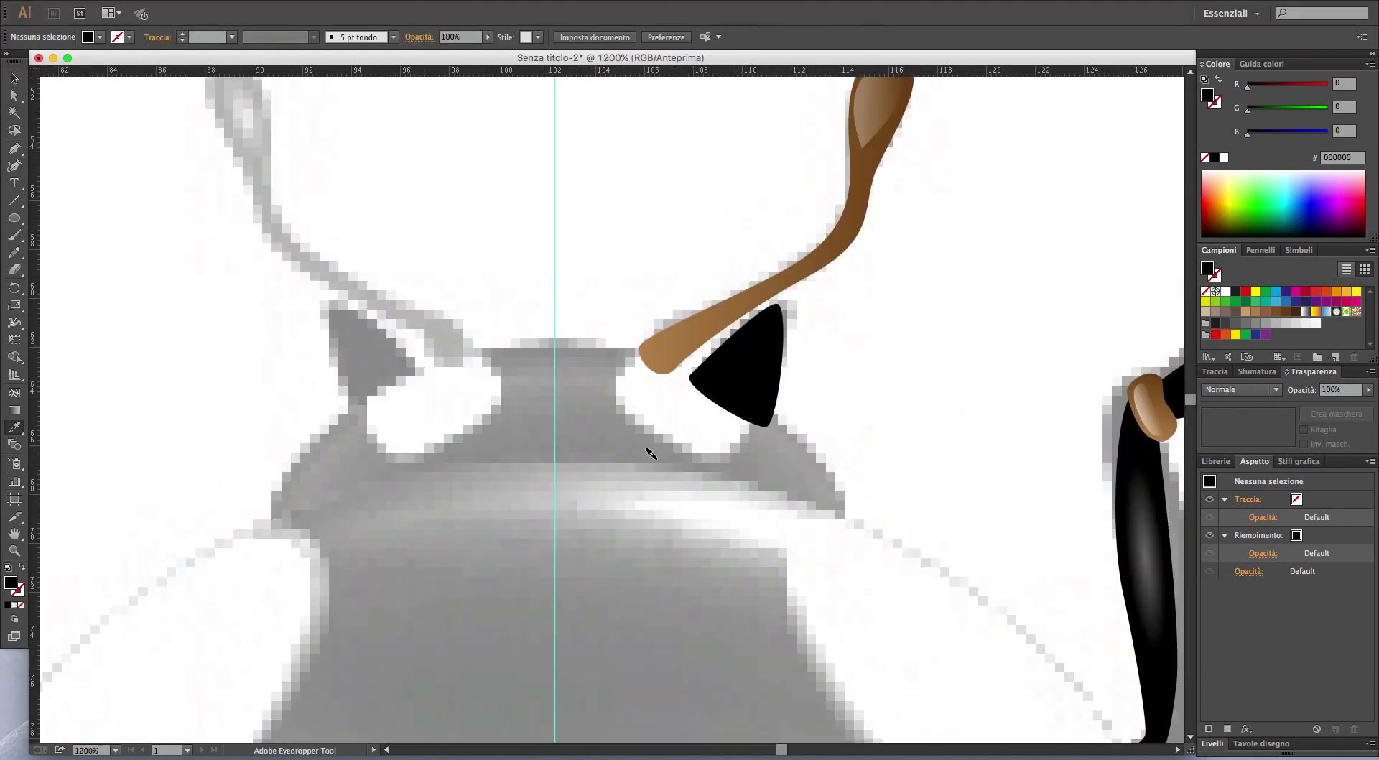
click(14, 149)
- Turn on Smart Guides and start a black-stroked, unfilled outline down the head's centre guide
click(401, 1)
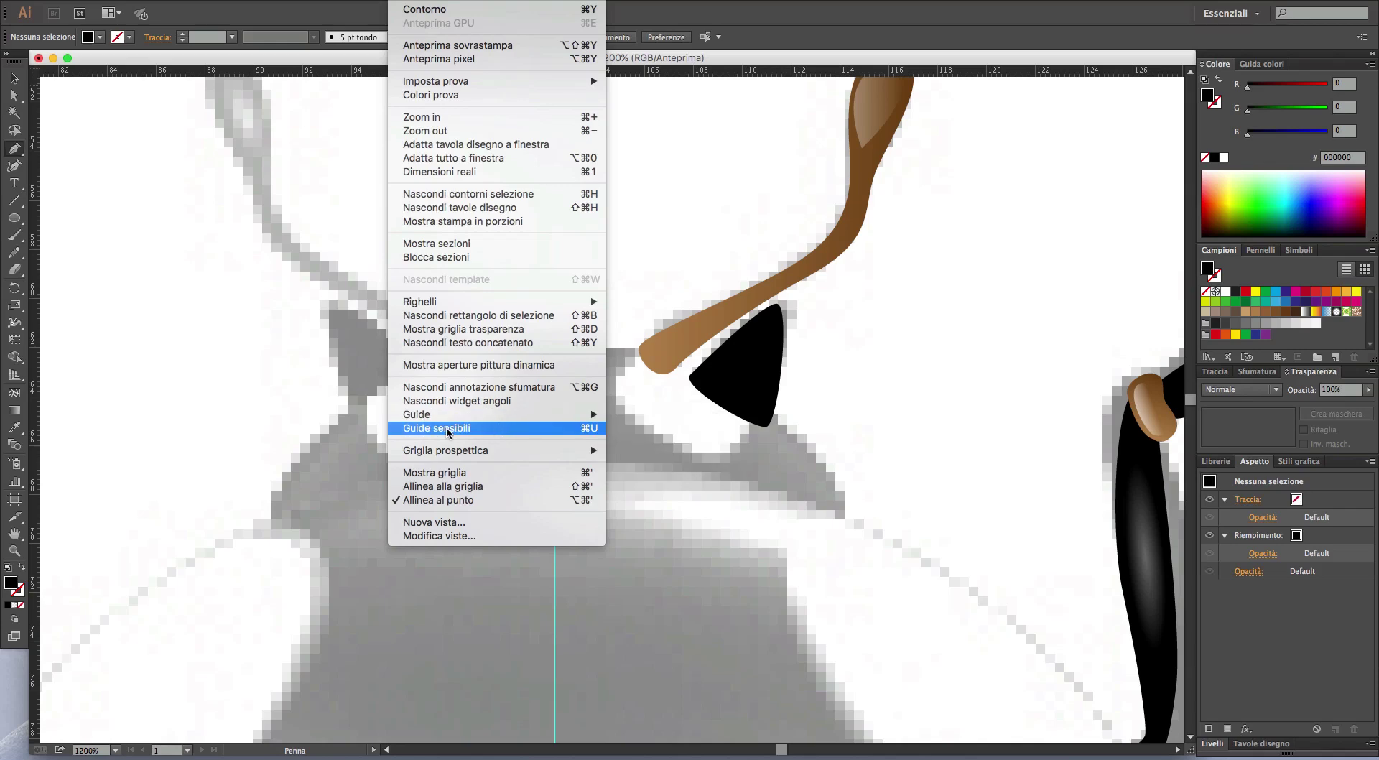
click(479, 430)
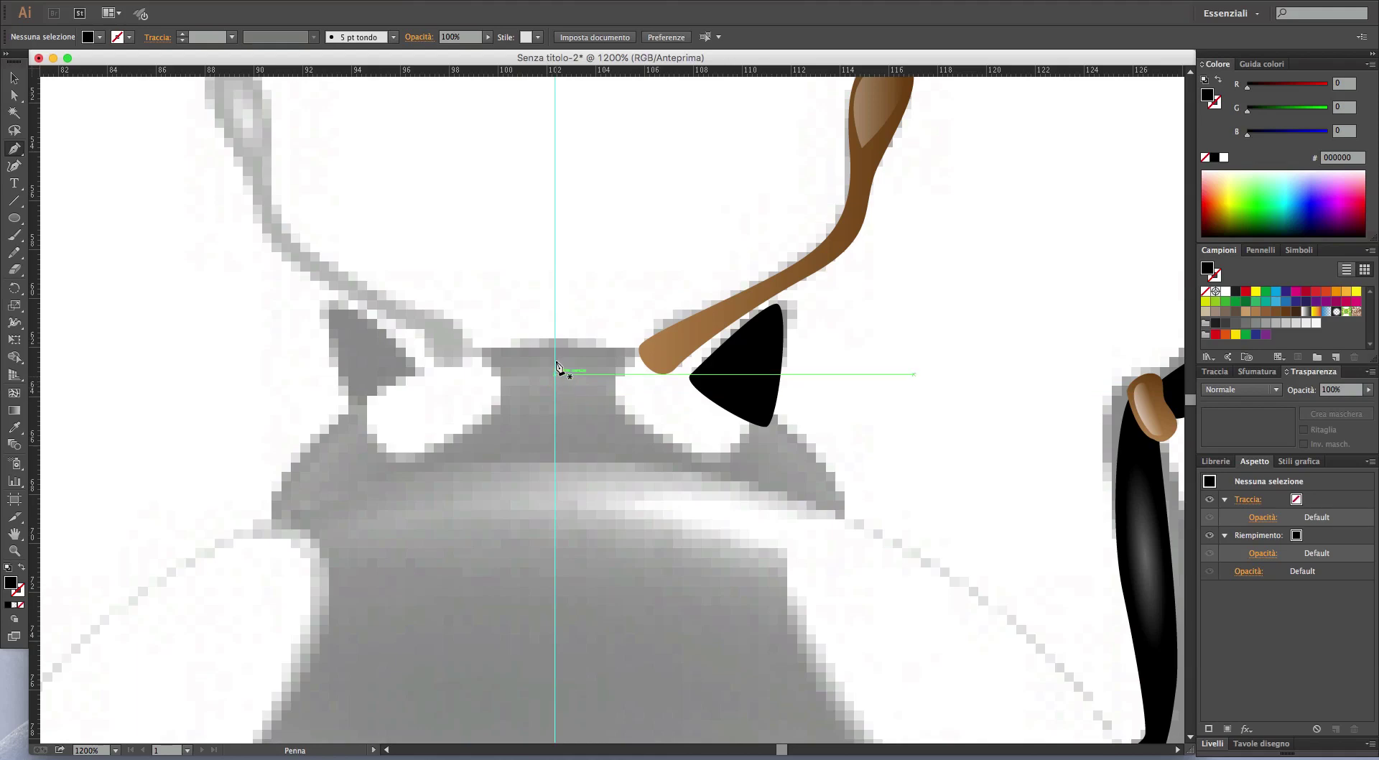
click(555, 350)
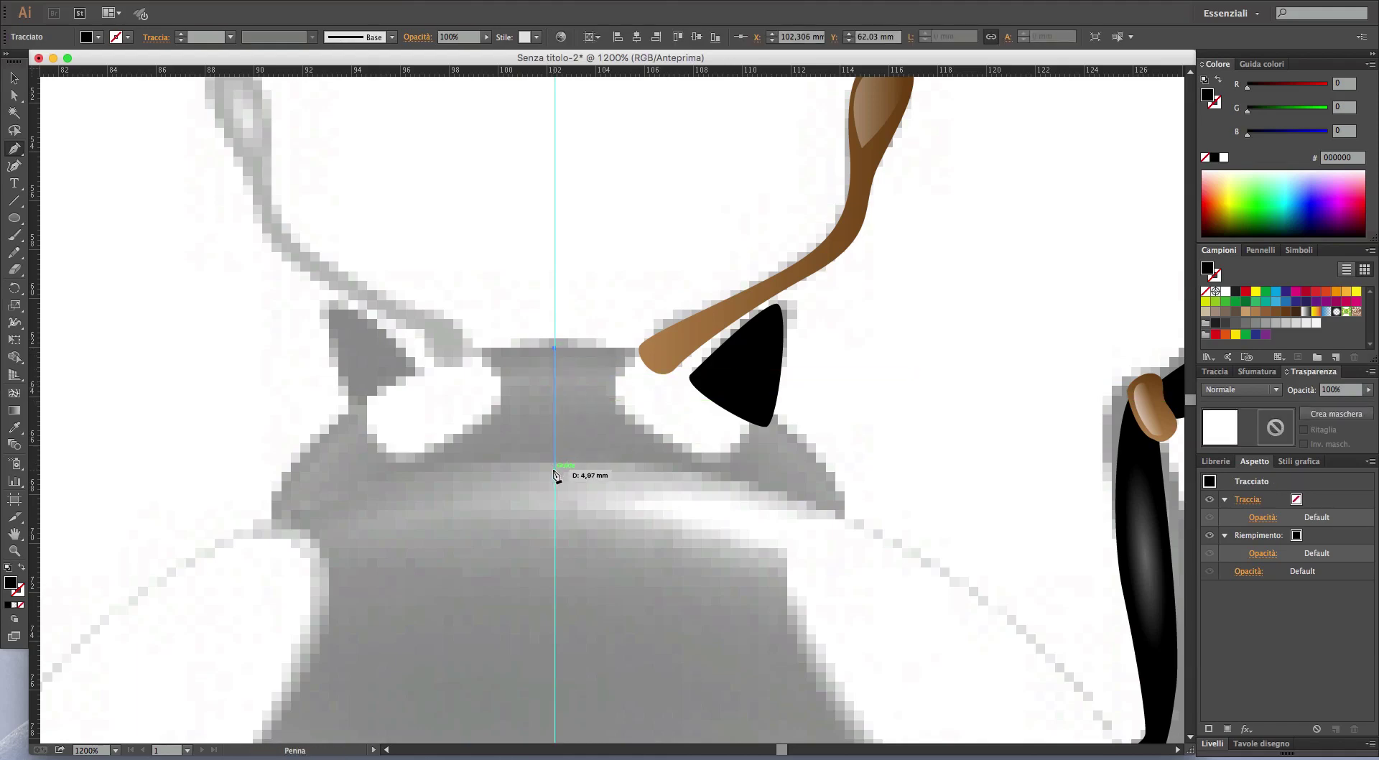
click(554, 471)
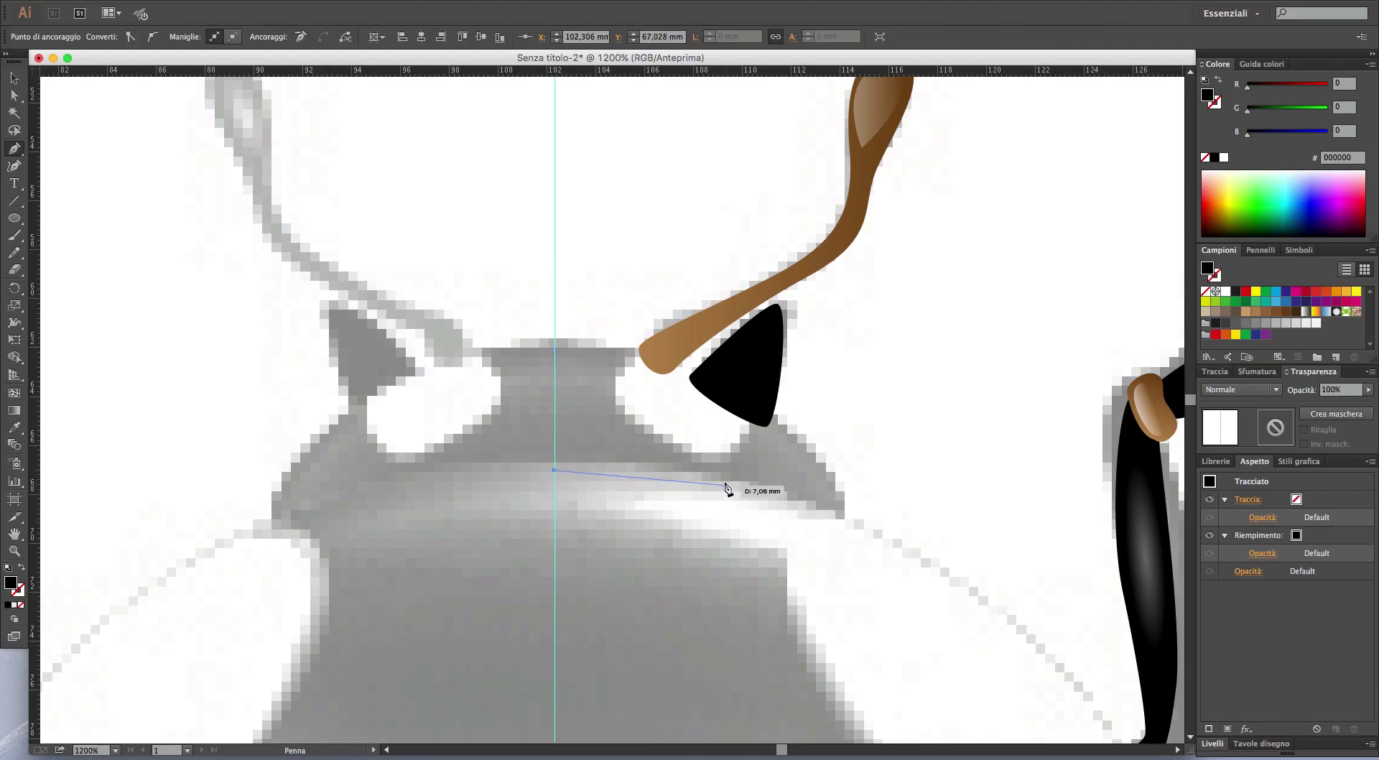
click(1218, 104)
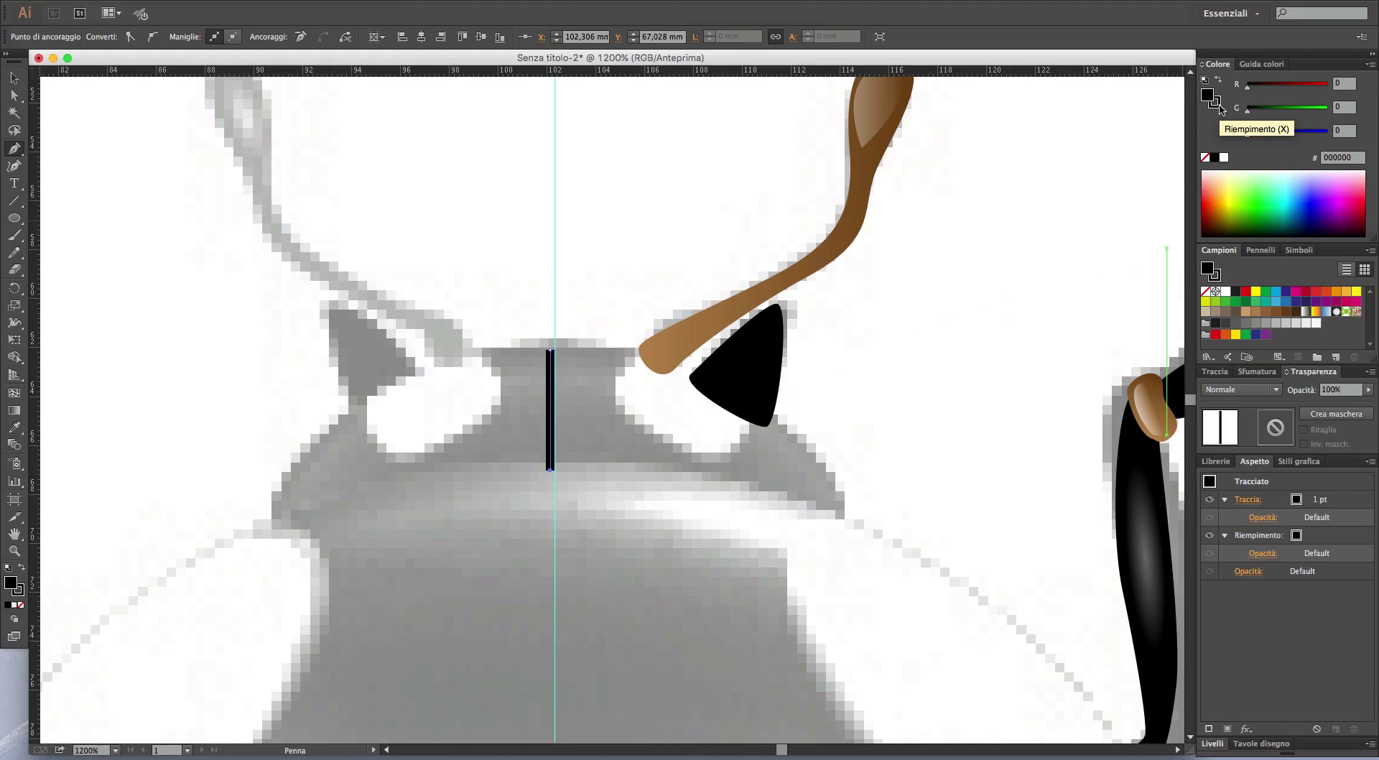
click(1206, 158)
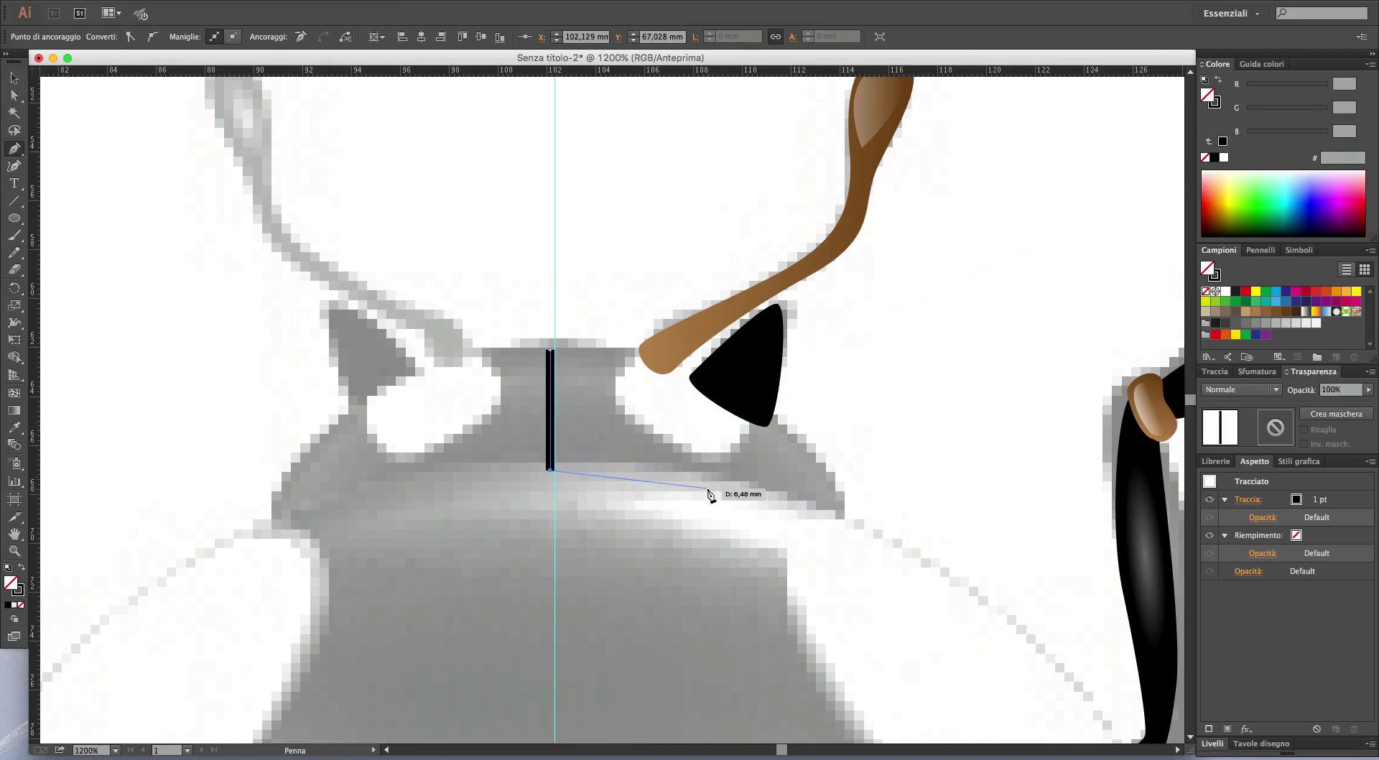
- Curve the outline along the head's lower edge and close it back at the top
drag(708, 490, 812, 517)
click(845, 526)
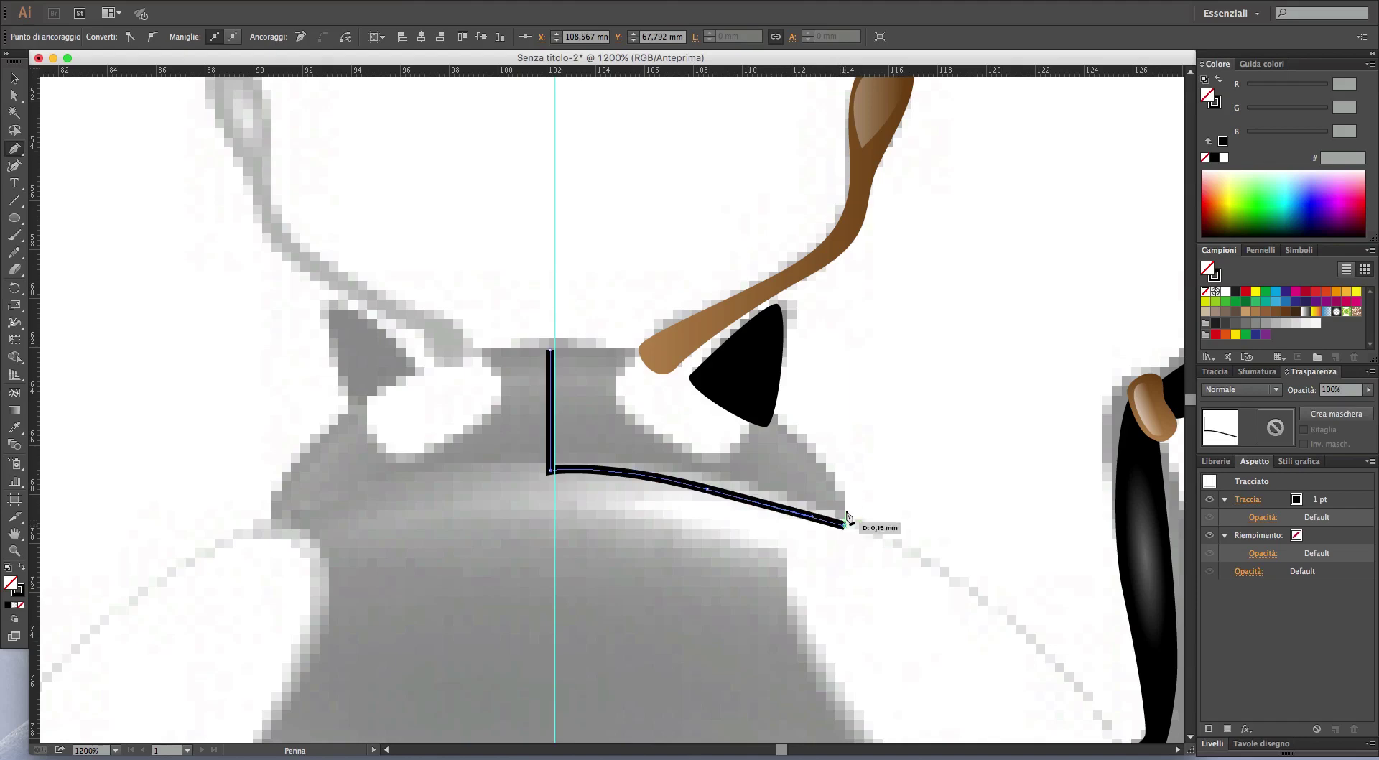
drag(776, 416, 698, 359)
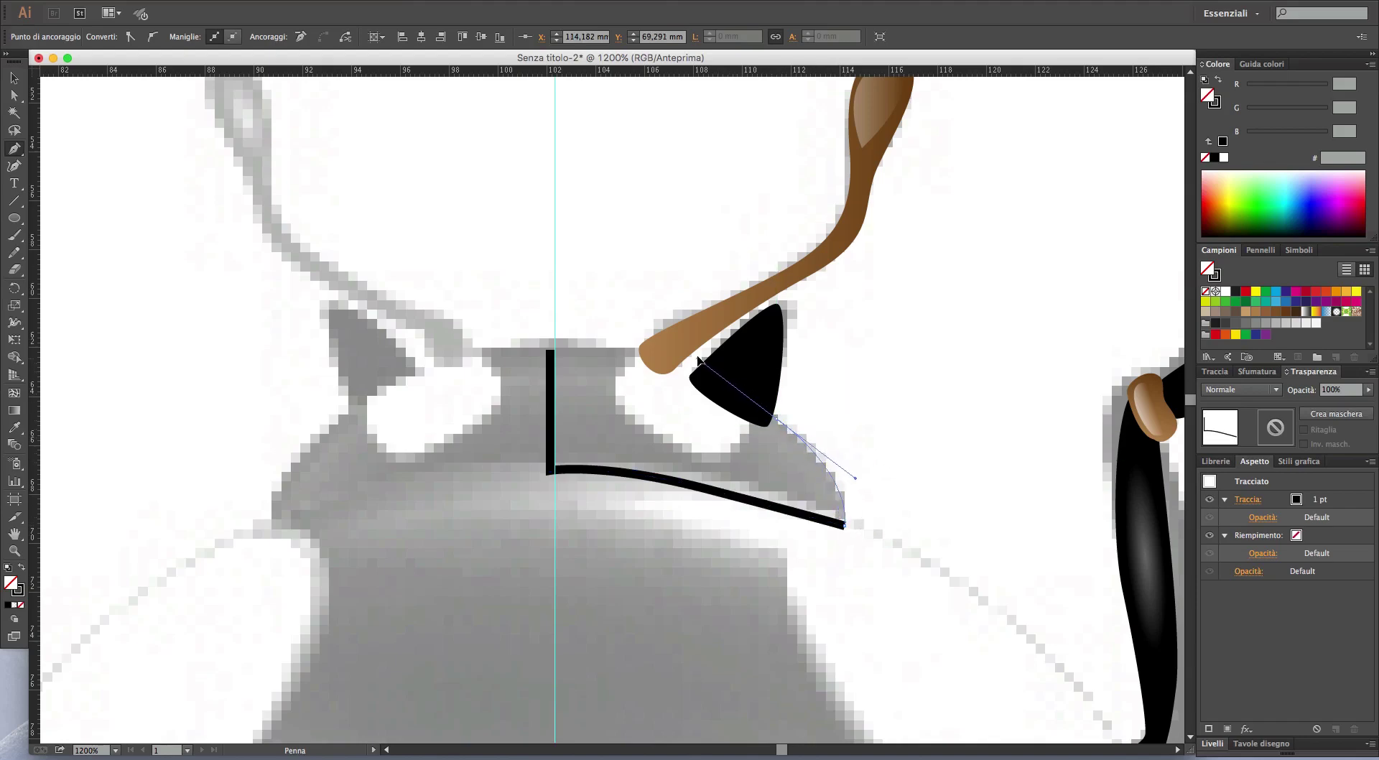
key(ctrl+z)
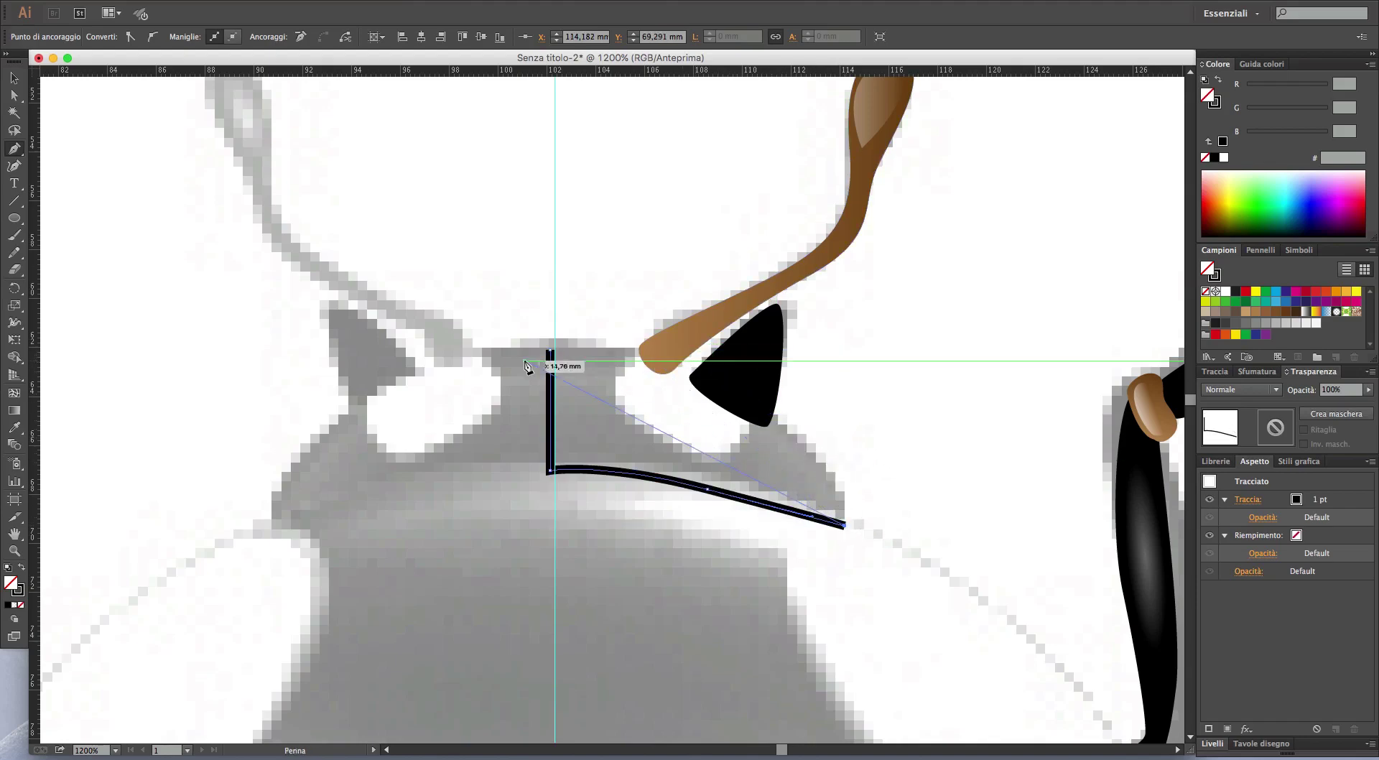
drag(550, 350, 290, 349)
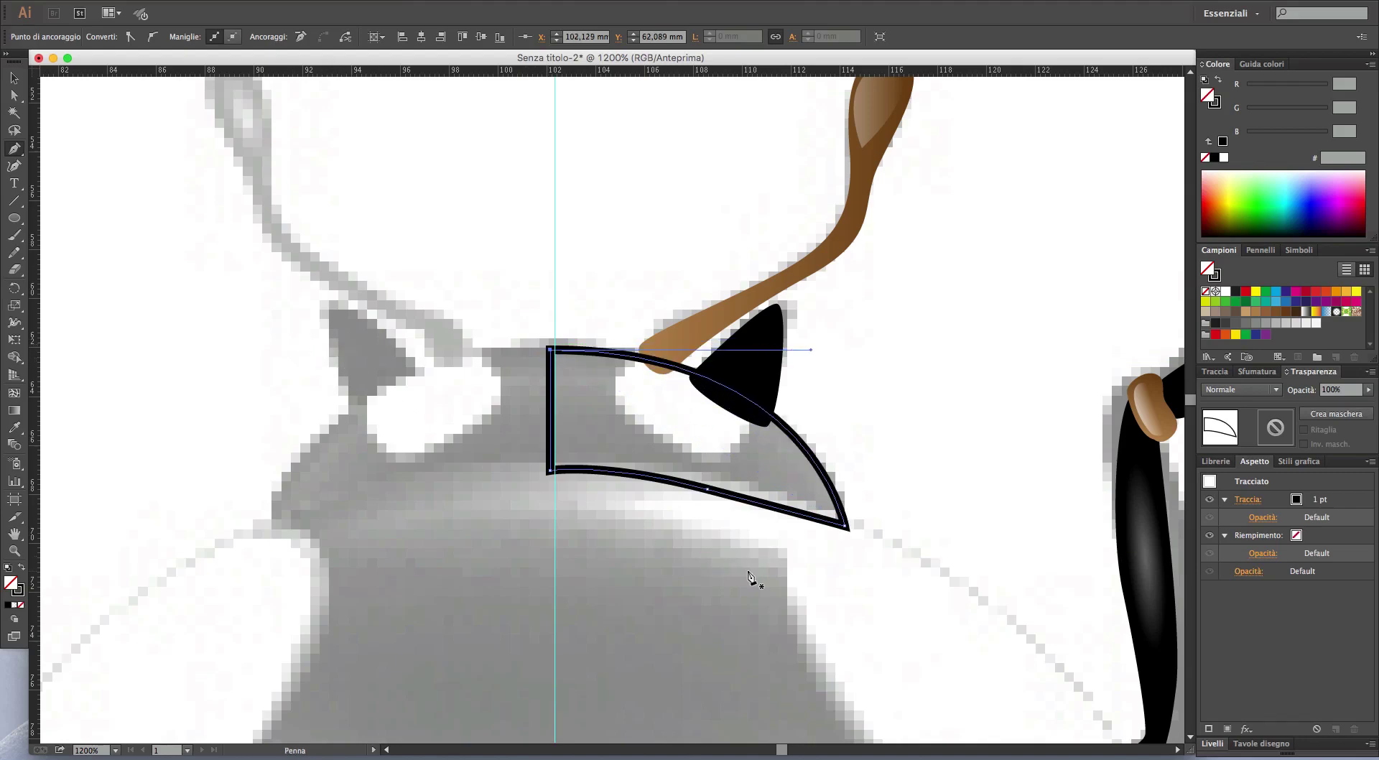
- Draw a closed oval outline looping around the antenna's base over the head wedge
ctrl+click(868, 449)
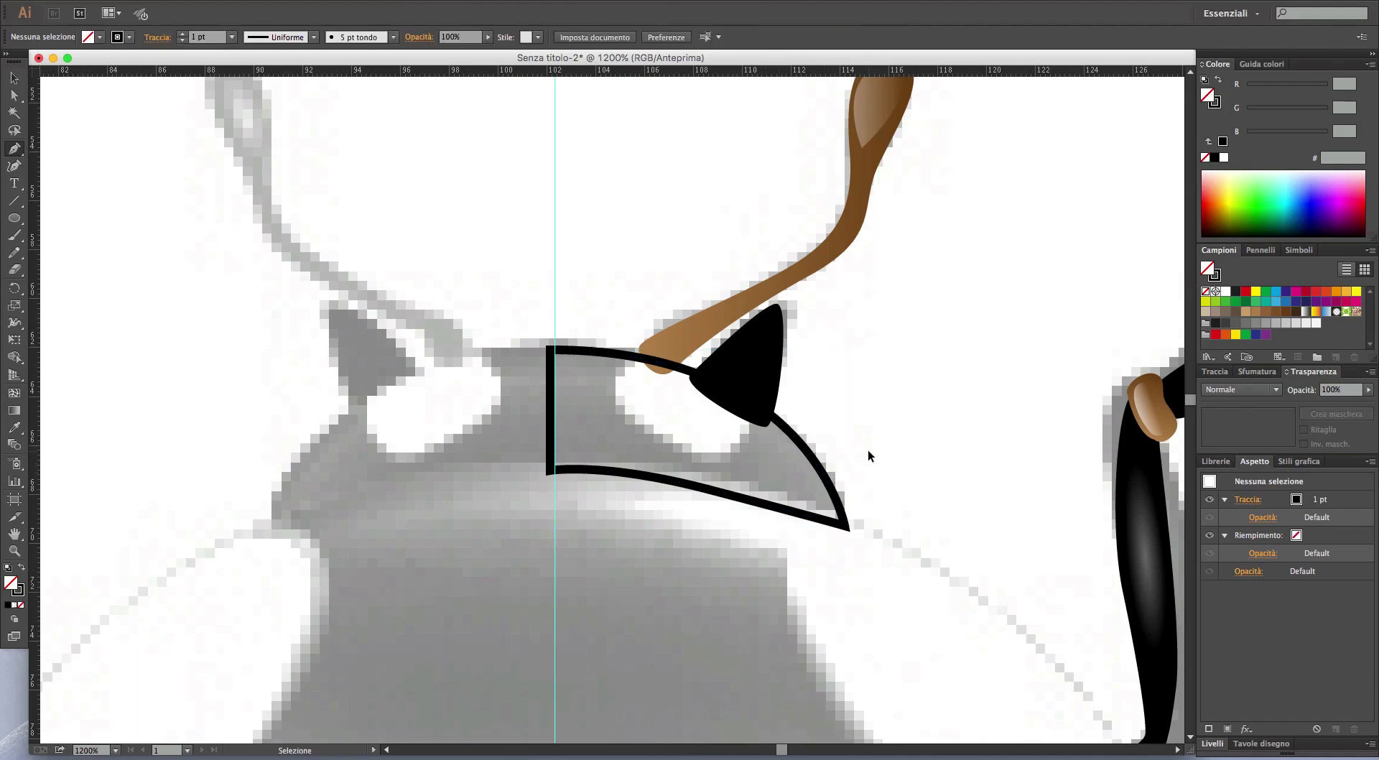
click(761, 373)
drag(722, 458, 664, 457)
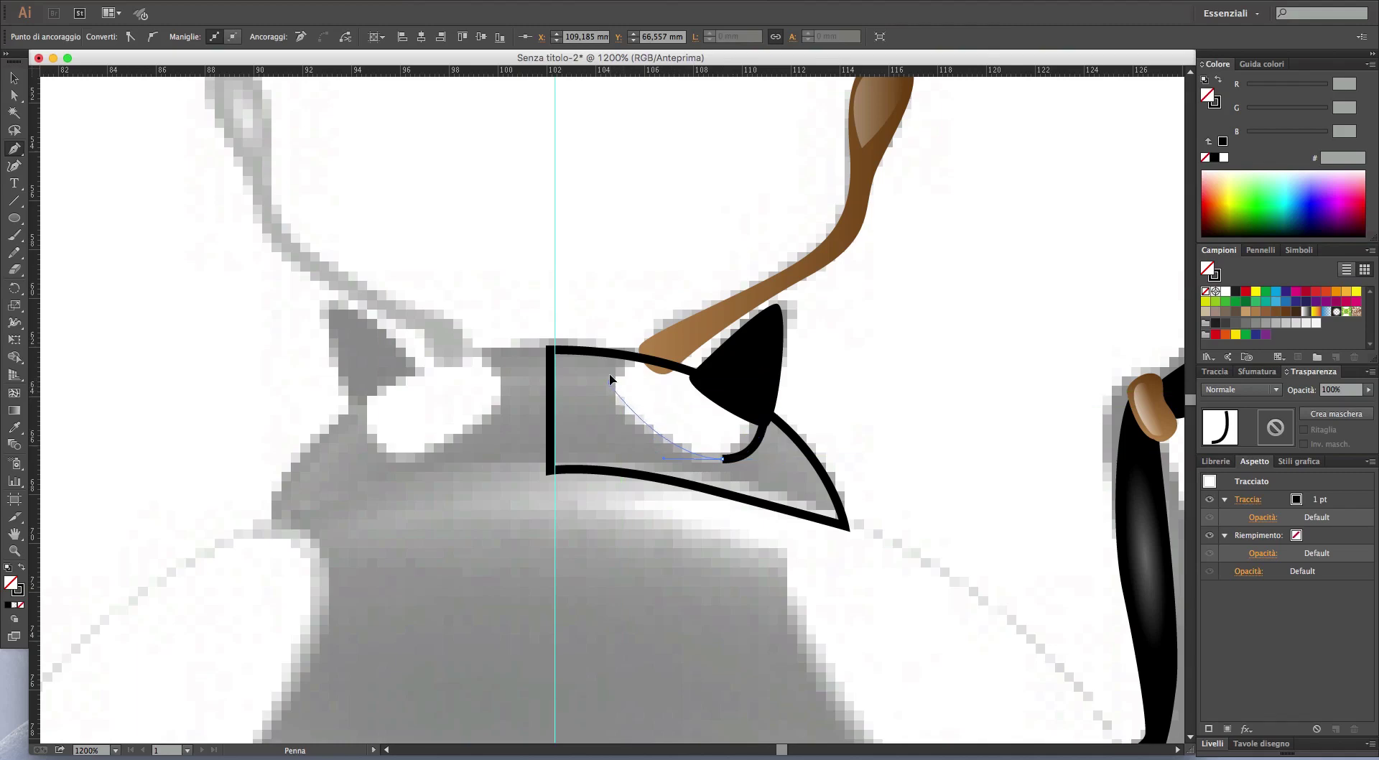
mouse_move(610, 383)
mouse_down()
mouse_move(609, 366)
mouse_move(688, 334)
mouse_up()
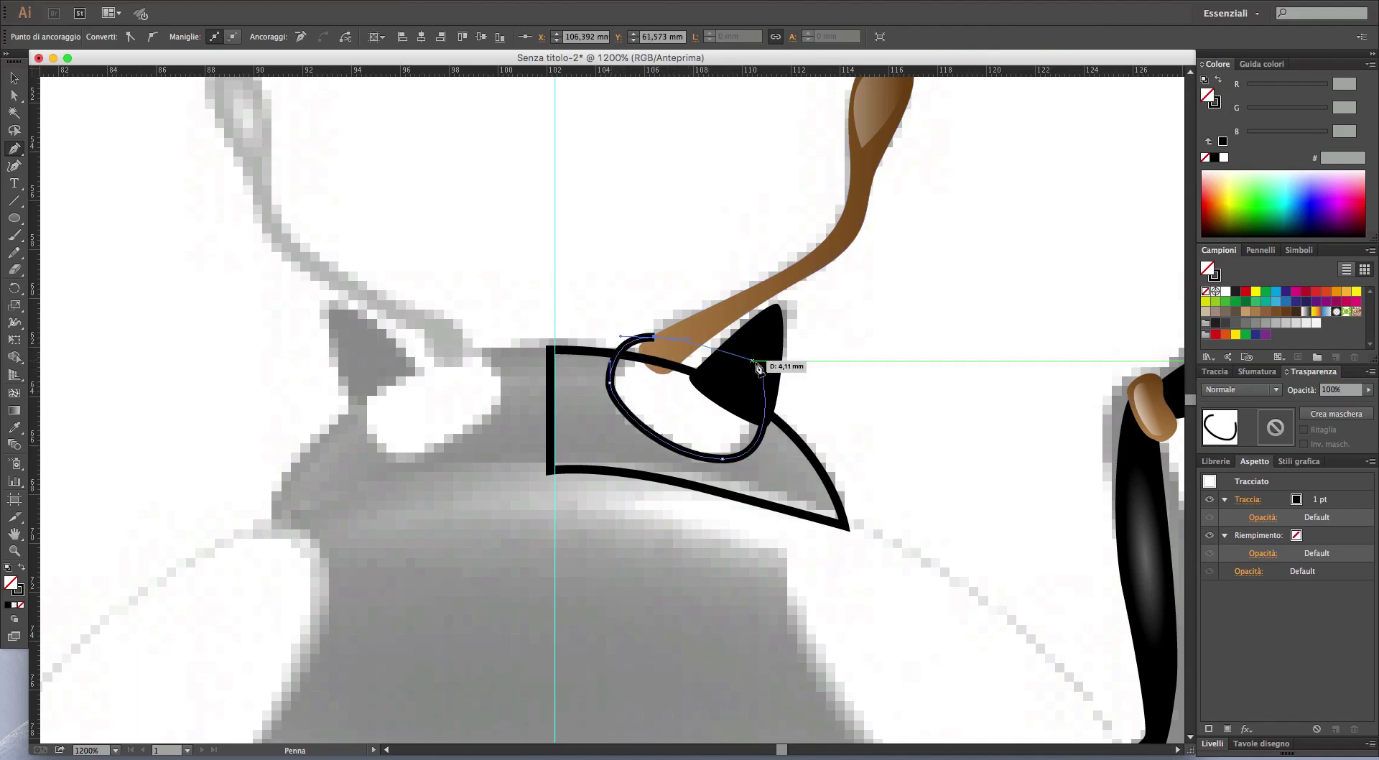
click(762, 373)
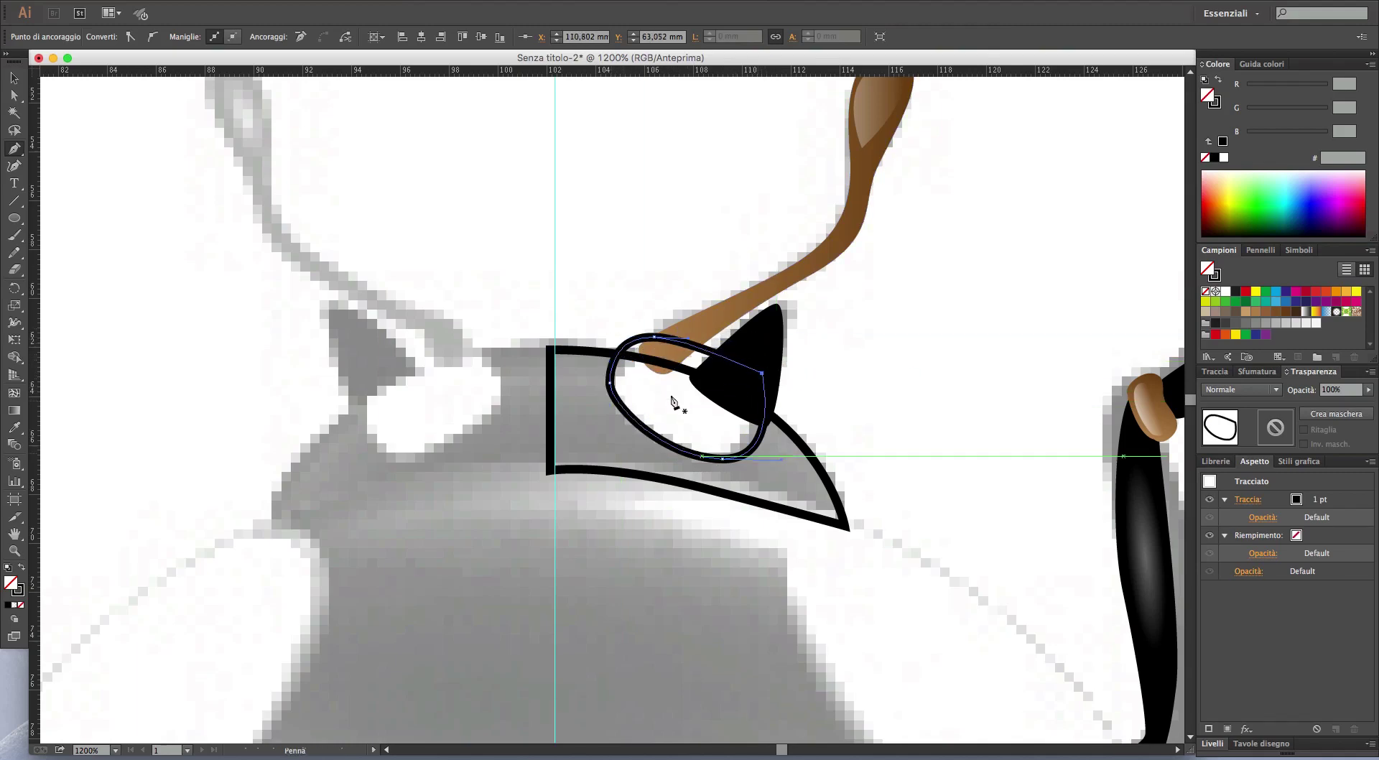
- Open the Pathfinder (Elaborazione tracciati) panel and move it near the artwork
click(474, 2)
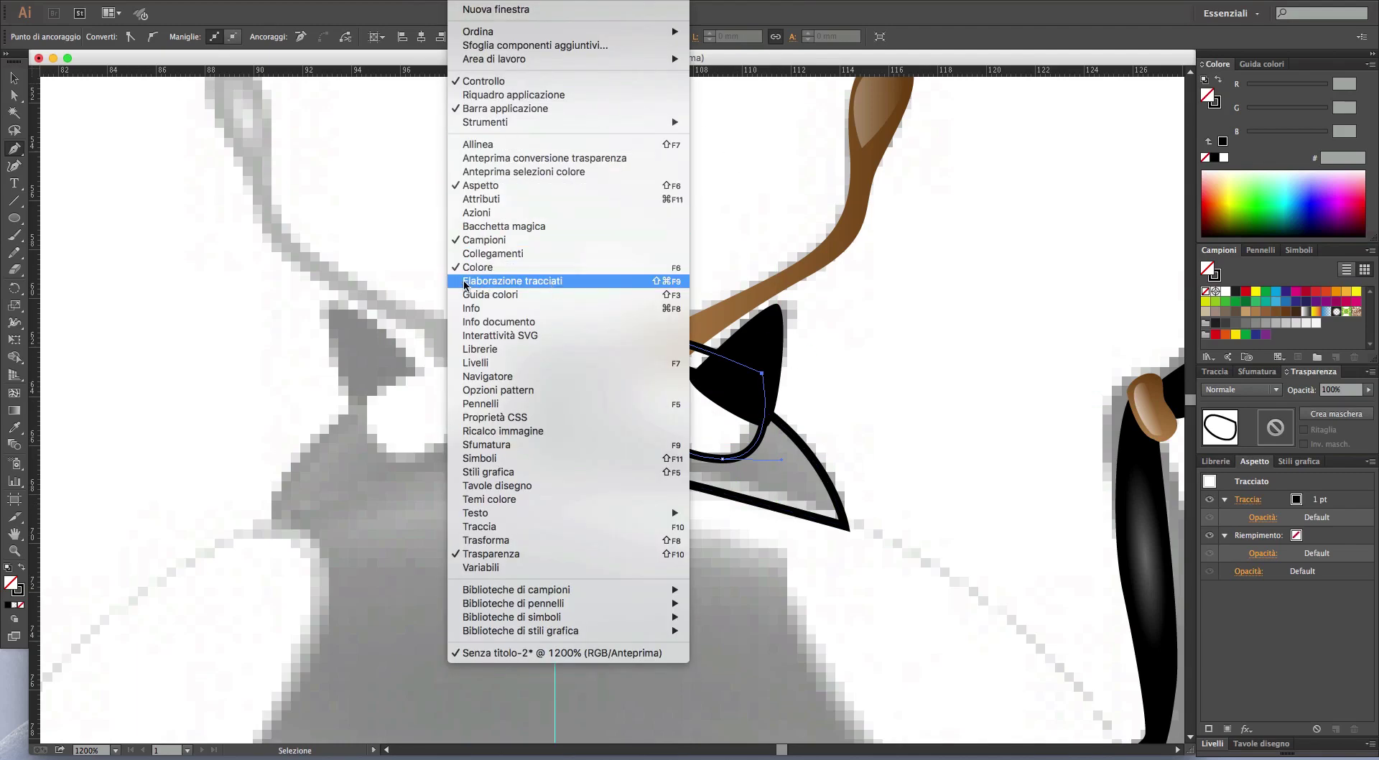
click(526, 281)
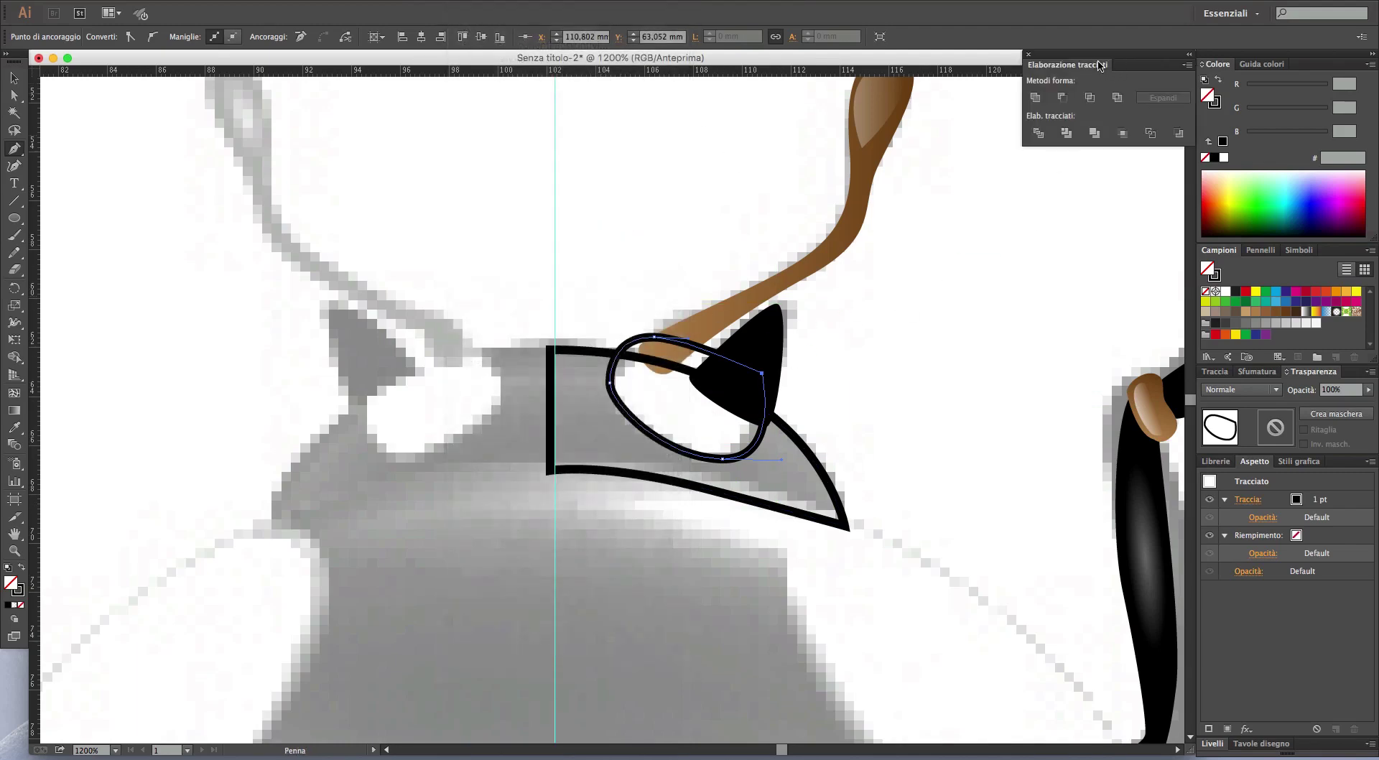
drag(1108, 59, 1057, 173)
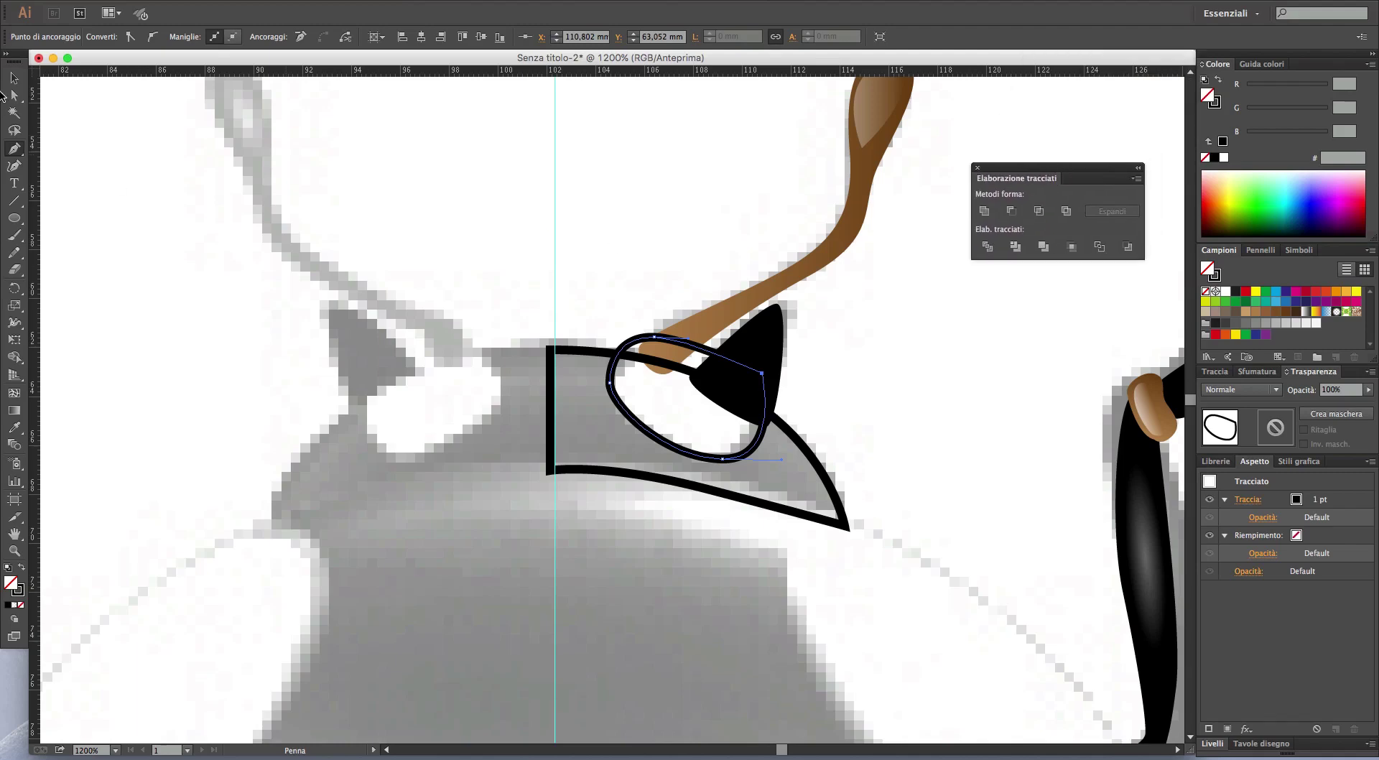
- Select the large head wedge outline and copy it
click(14, 79)
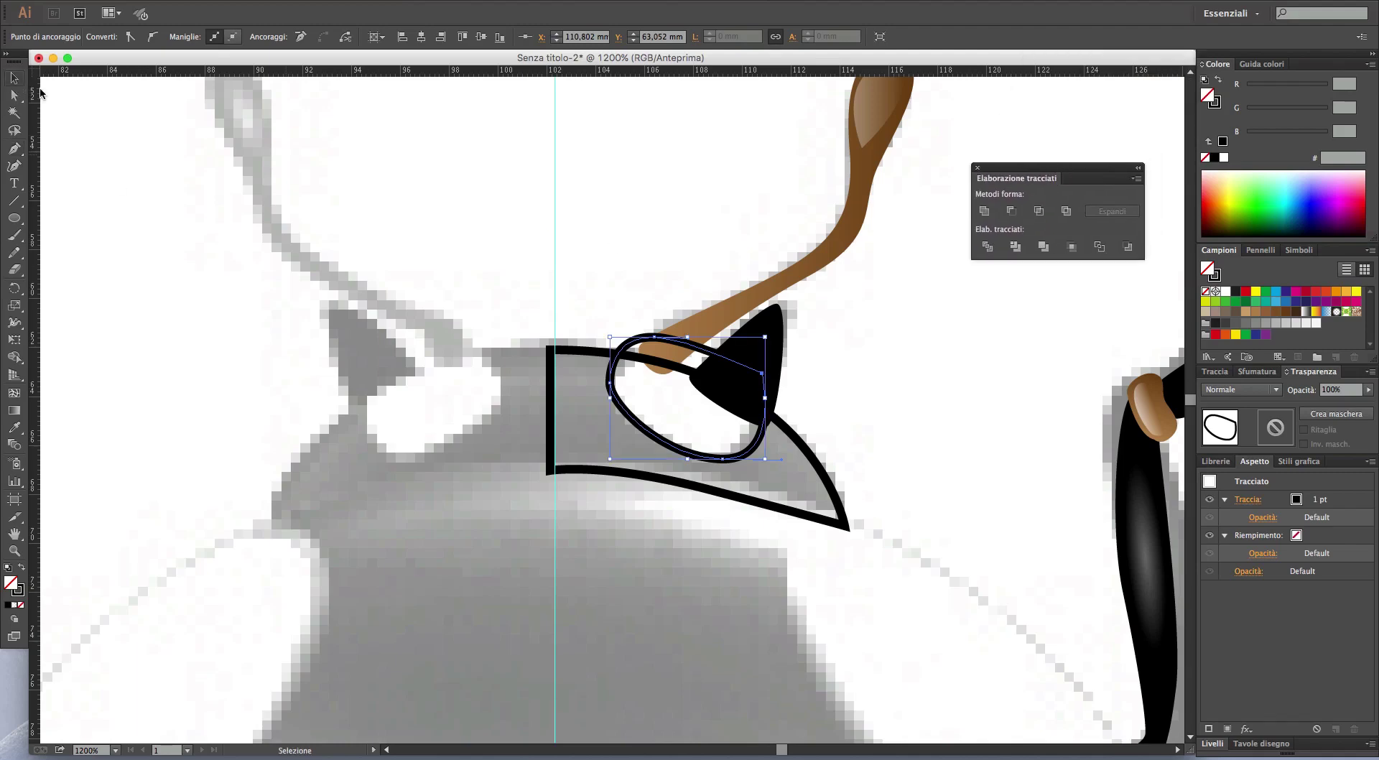
click(588, 352)
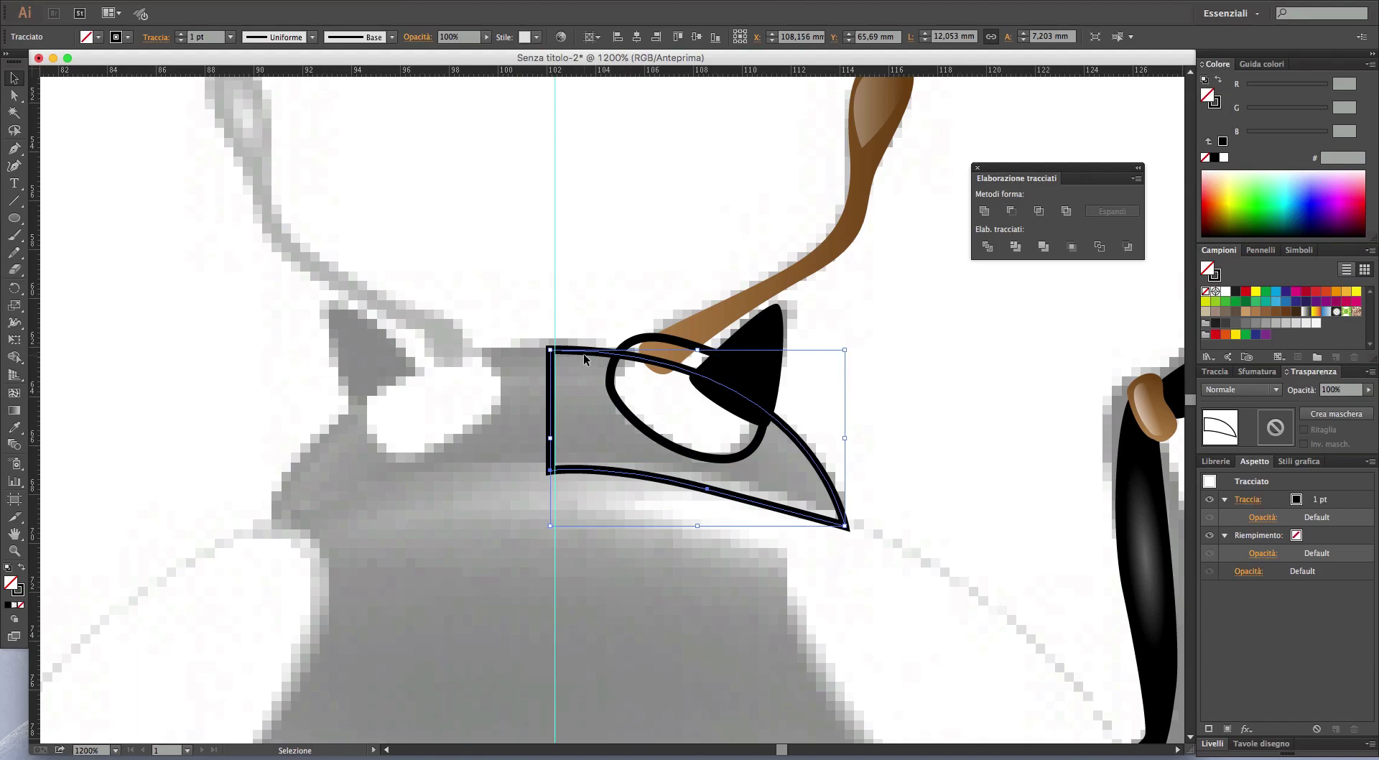
click(164, 3)
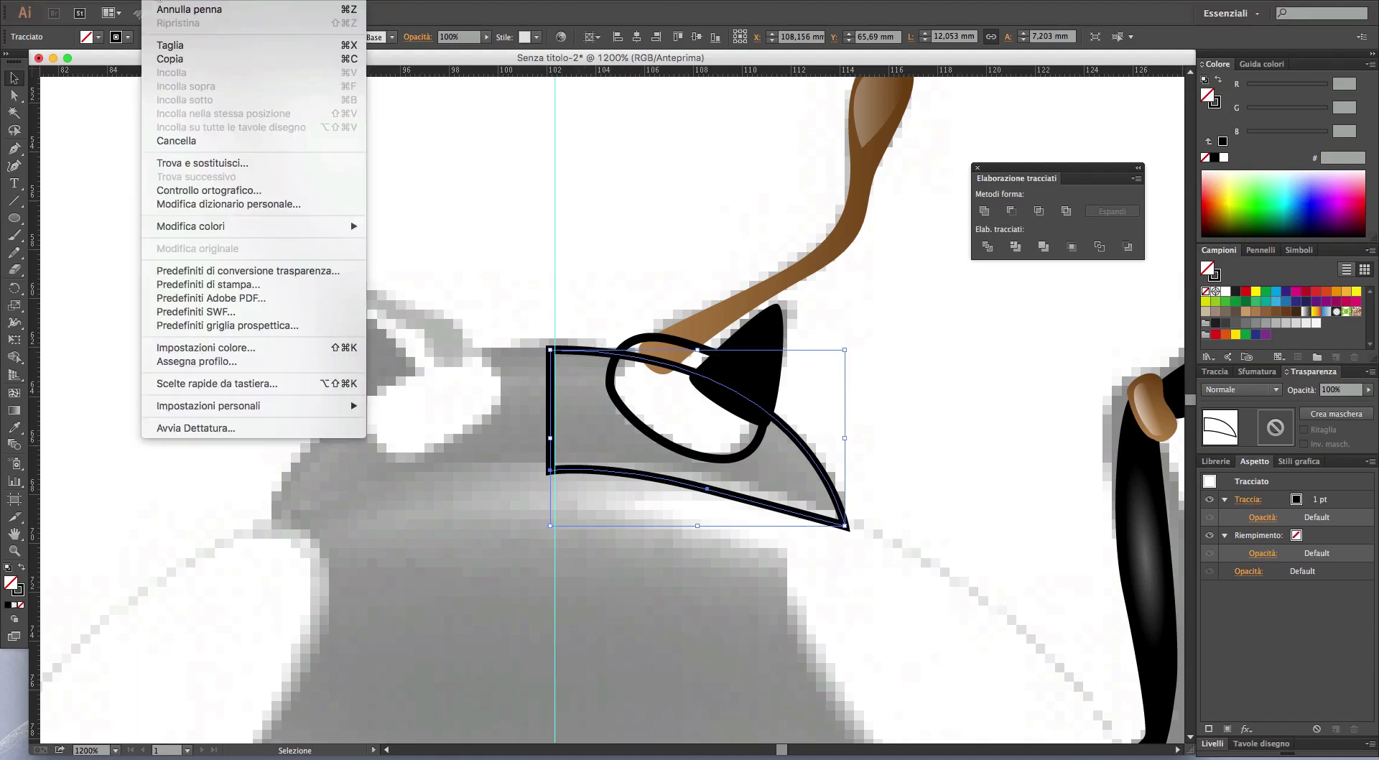
click(179, 59)
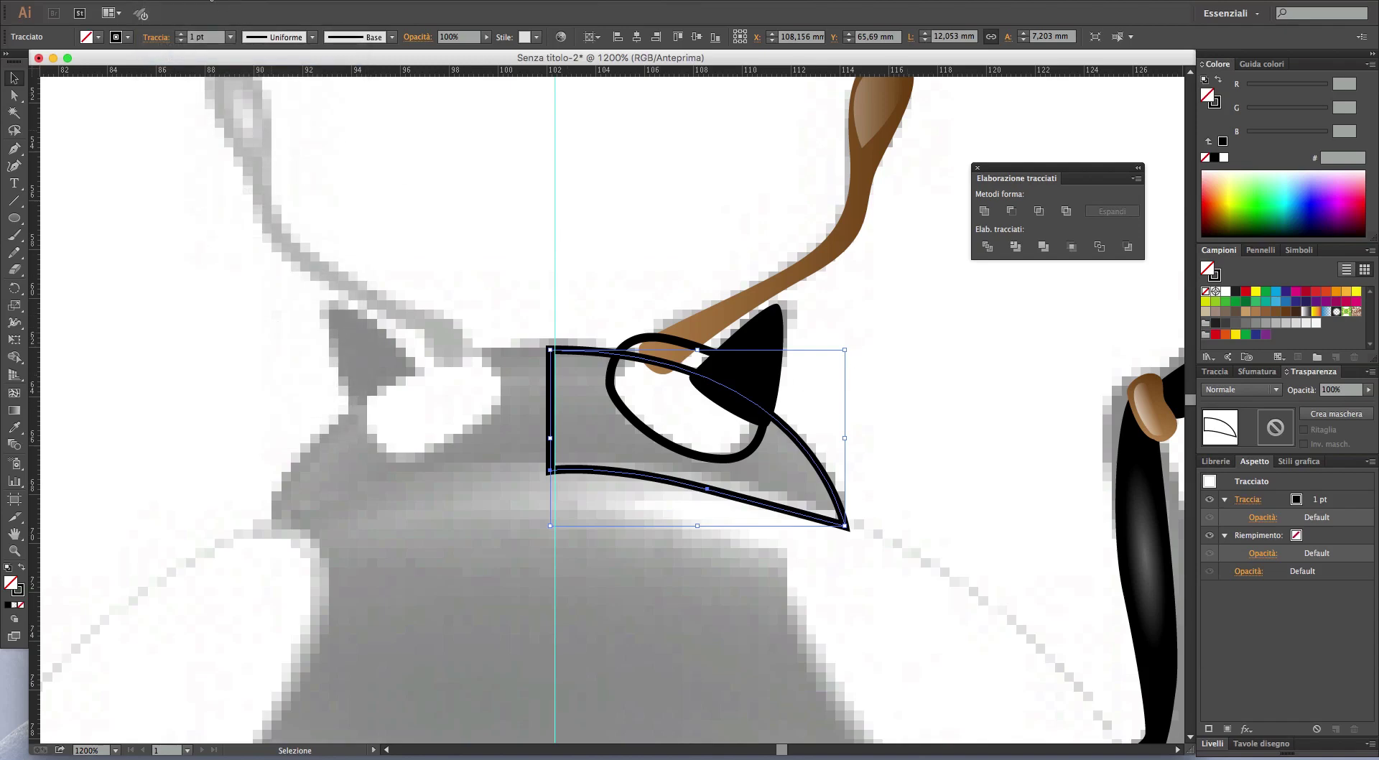
click(163, 3)
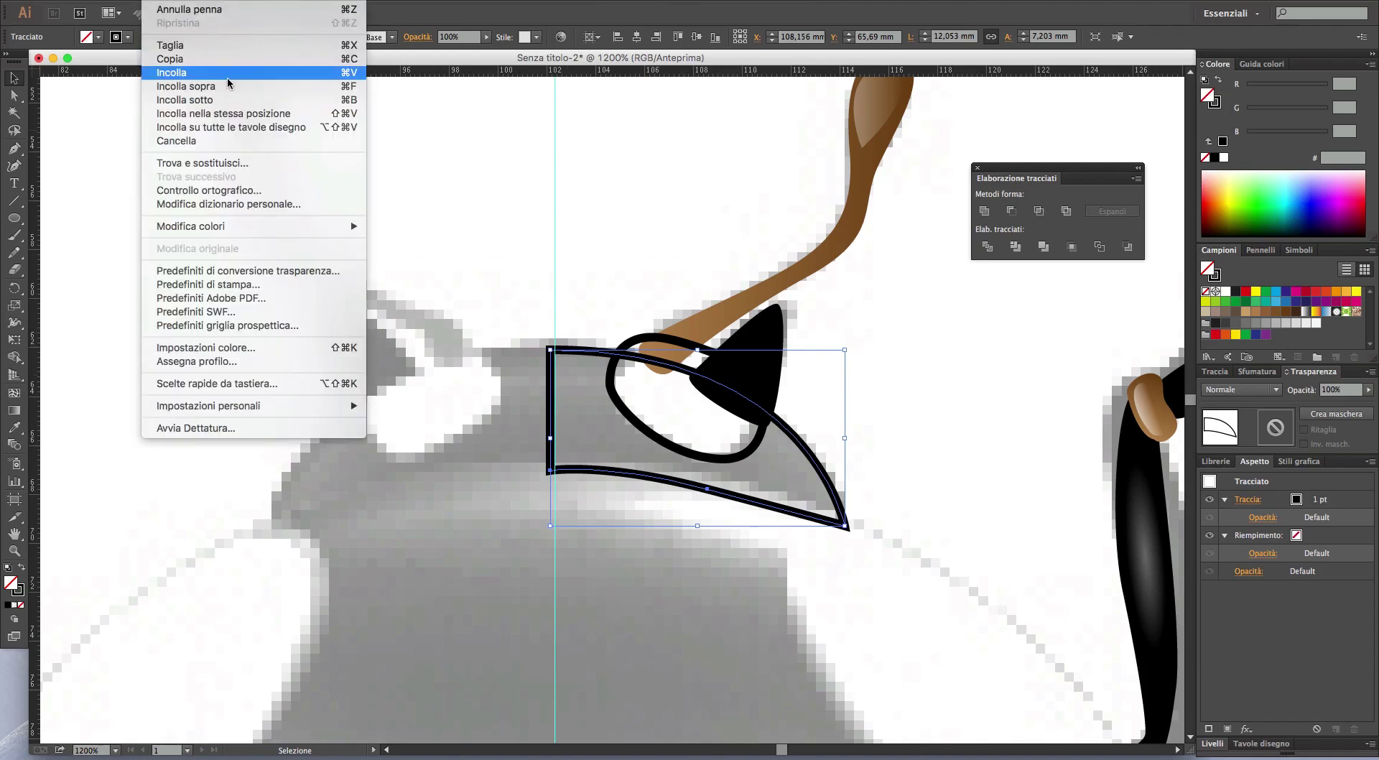
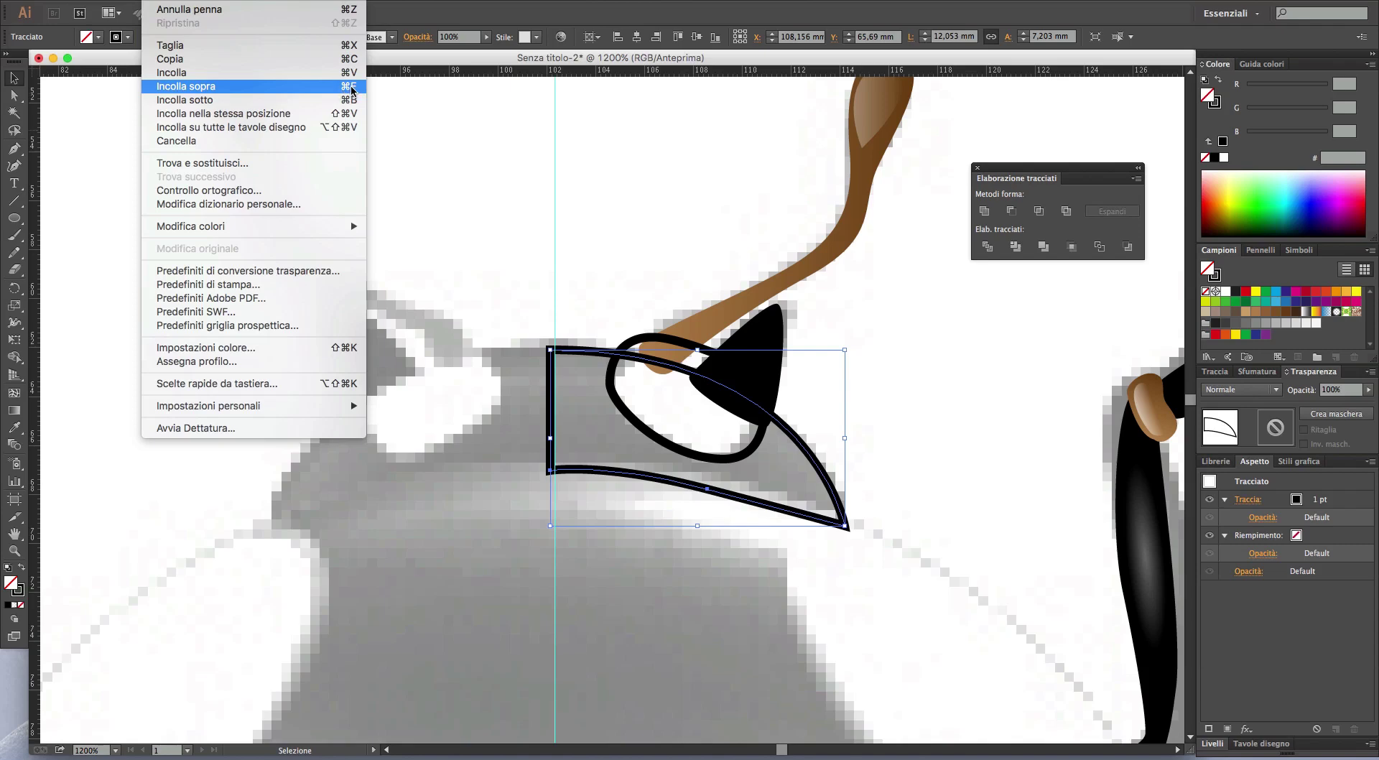
- Paste a beak copy in front and Intersect it with the eye loop to form the eye oval
click(352, 88)
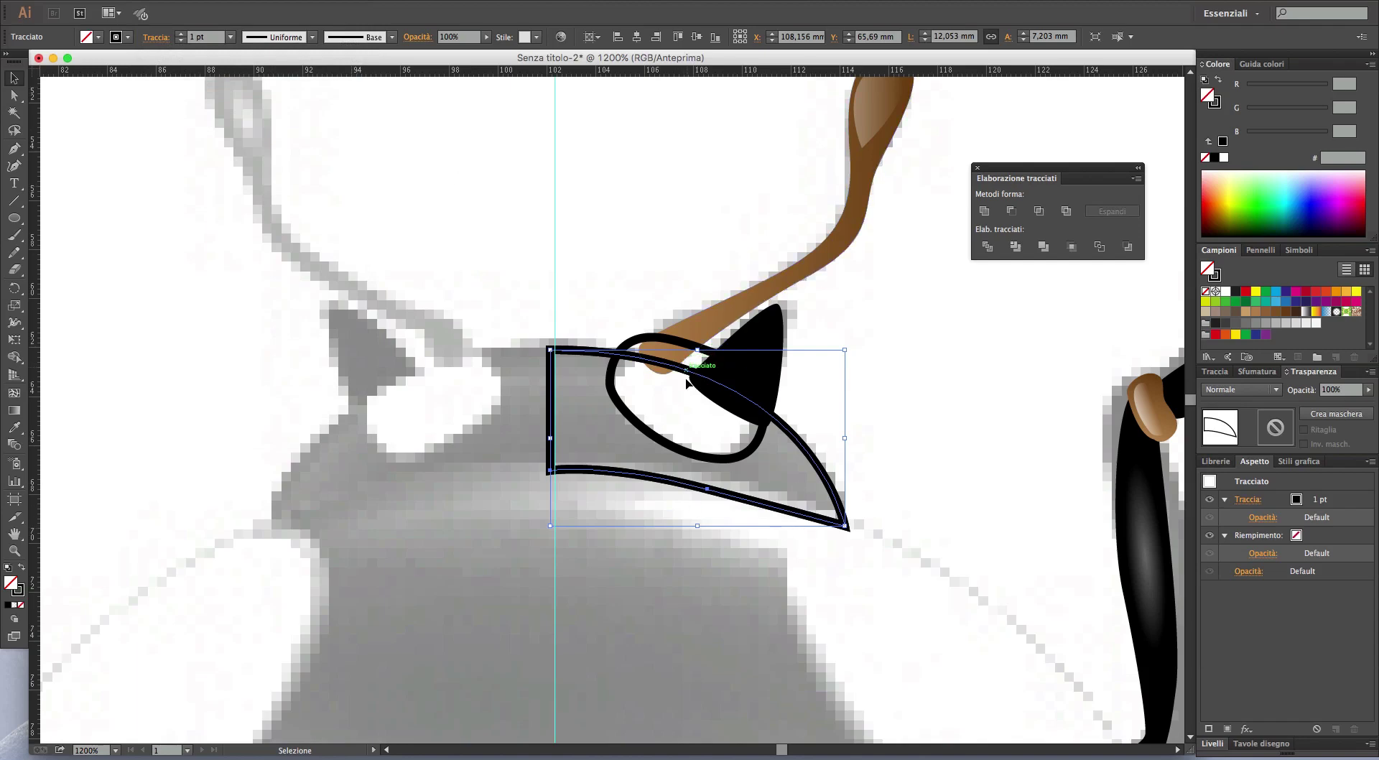
drag(814, 460, 822, 407)
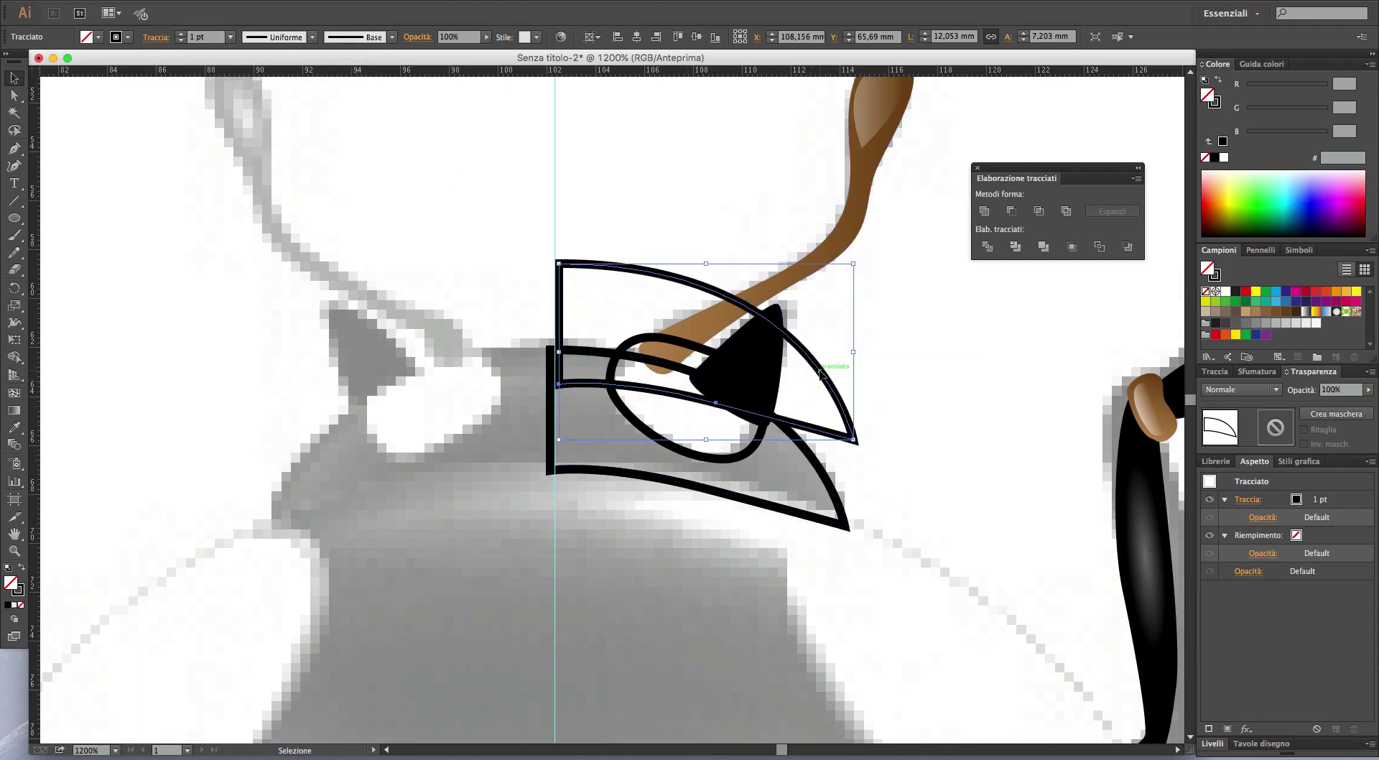
key(ctrl+z)
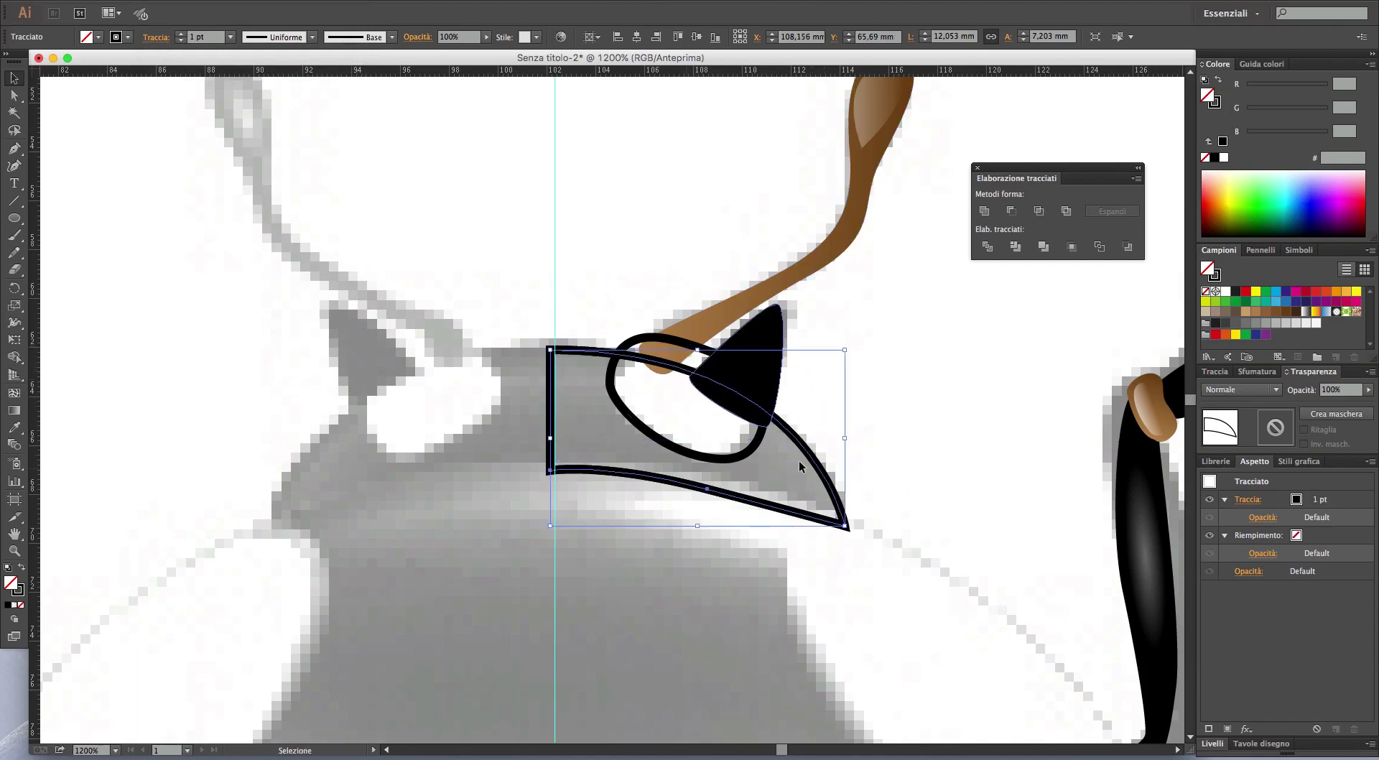
shift+click(756, 440)
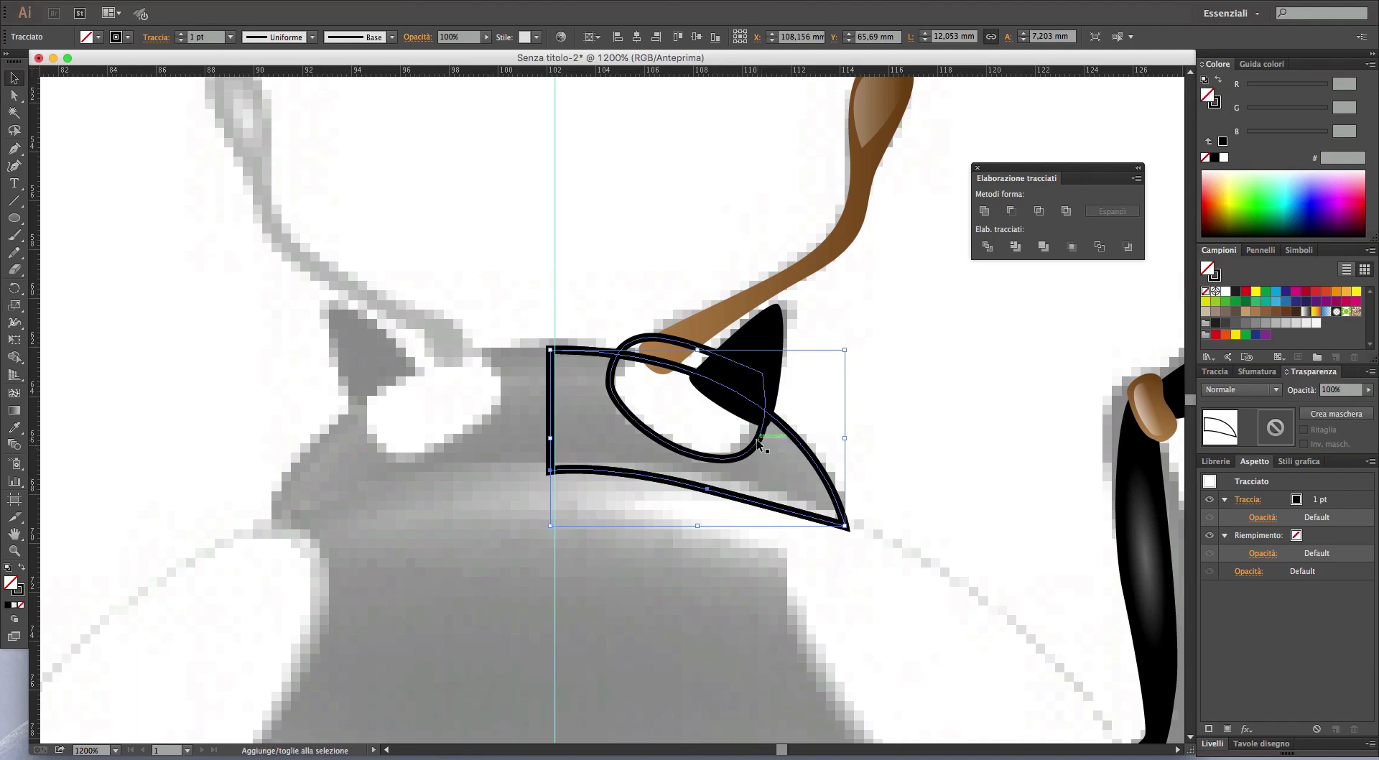
shift+click(756, 441)
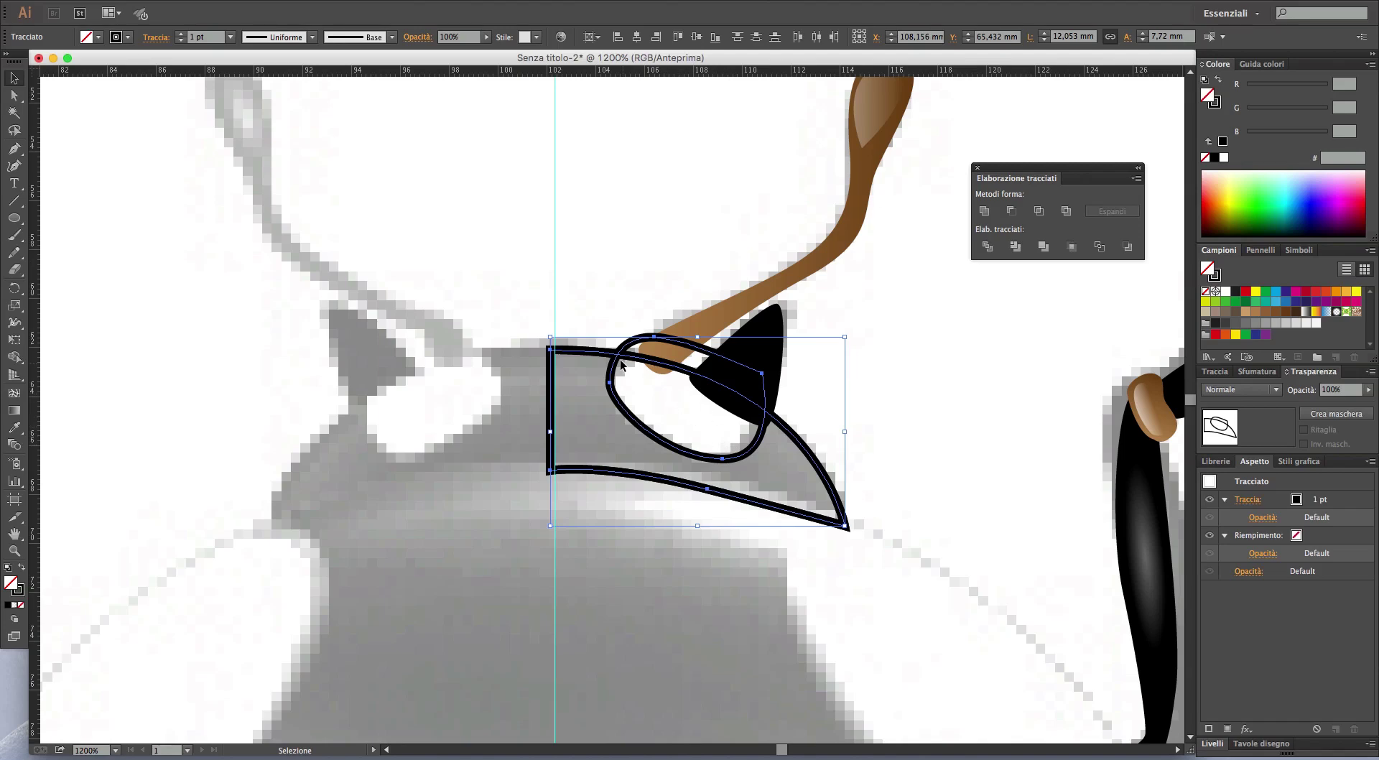
click(1039, 211)
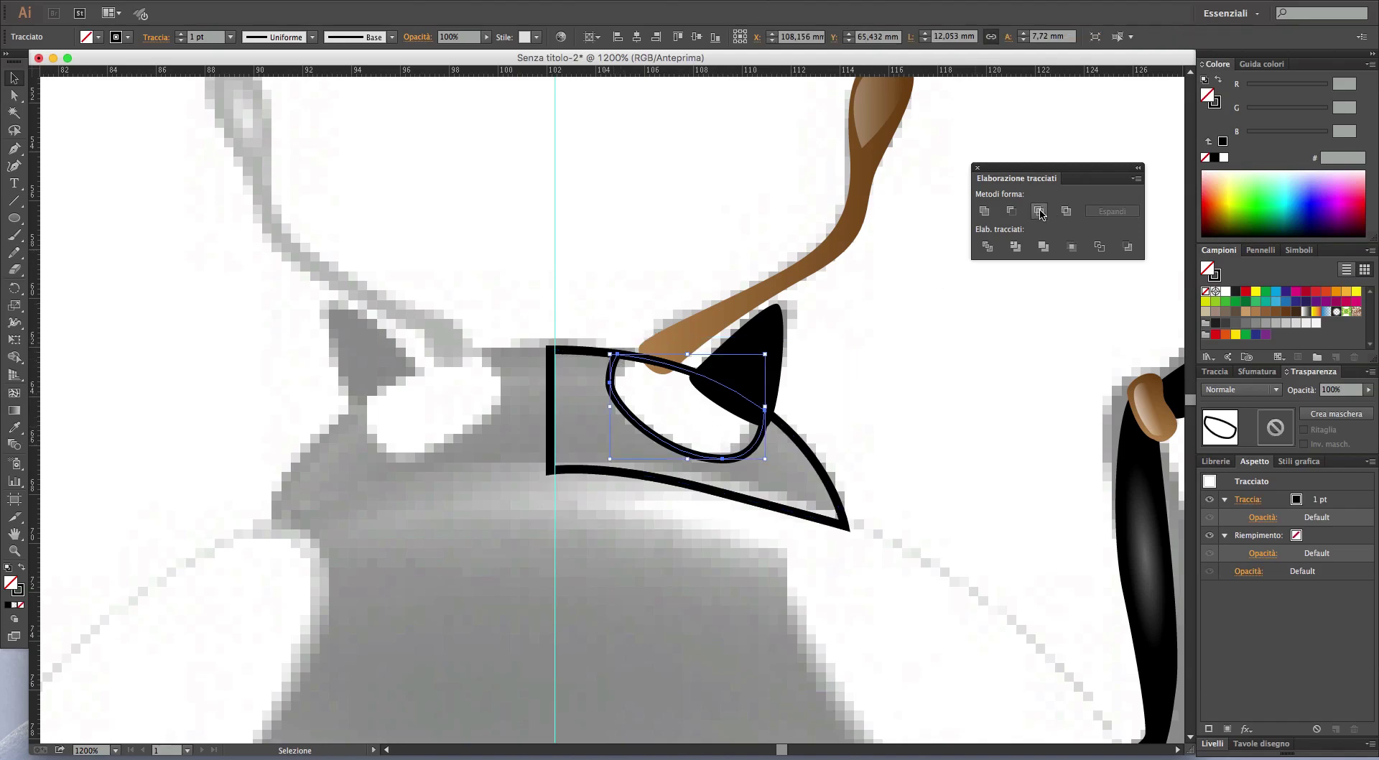
drag(752, 456, 881, 293)
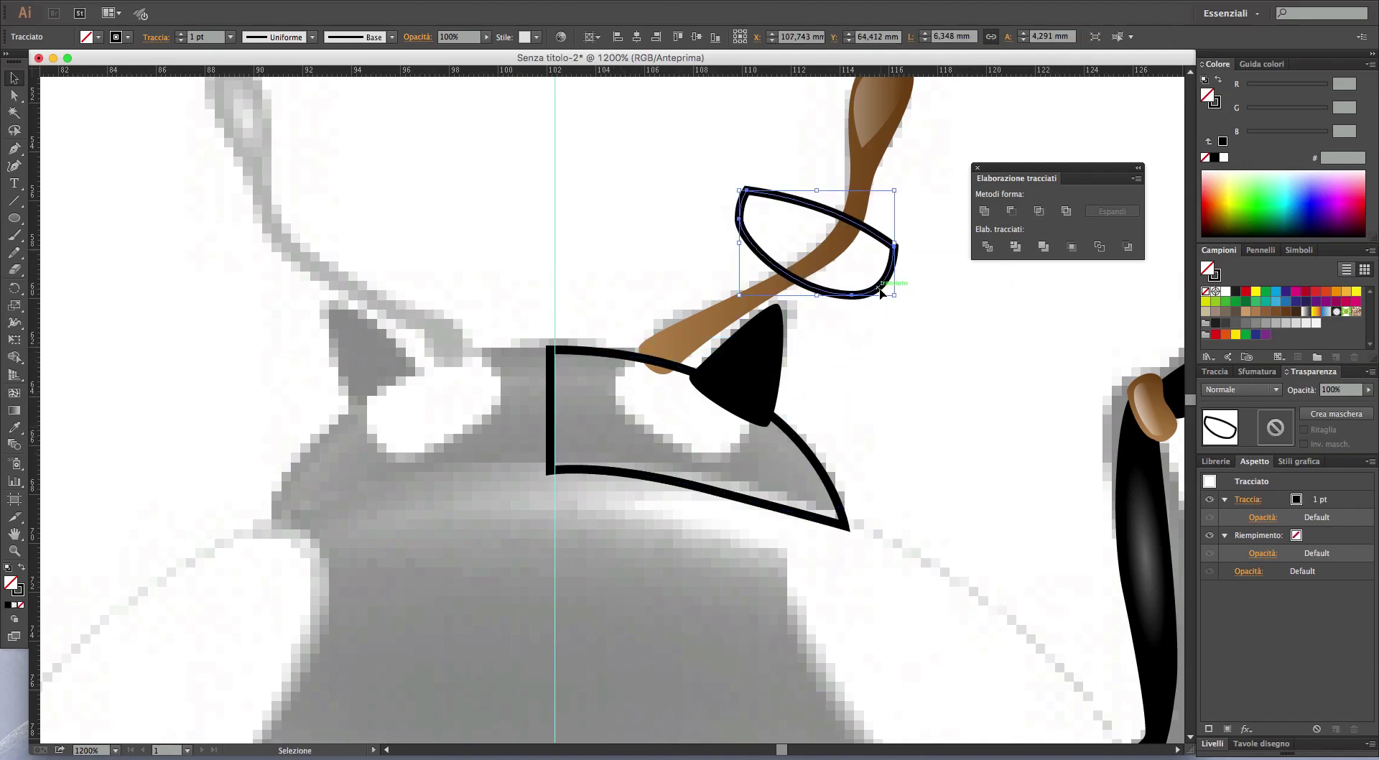
key(ctrl+z)
- Swap the beak's fill and stroke so it becomes solid black with no outline
click(953, 412)
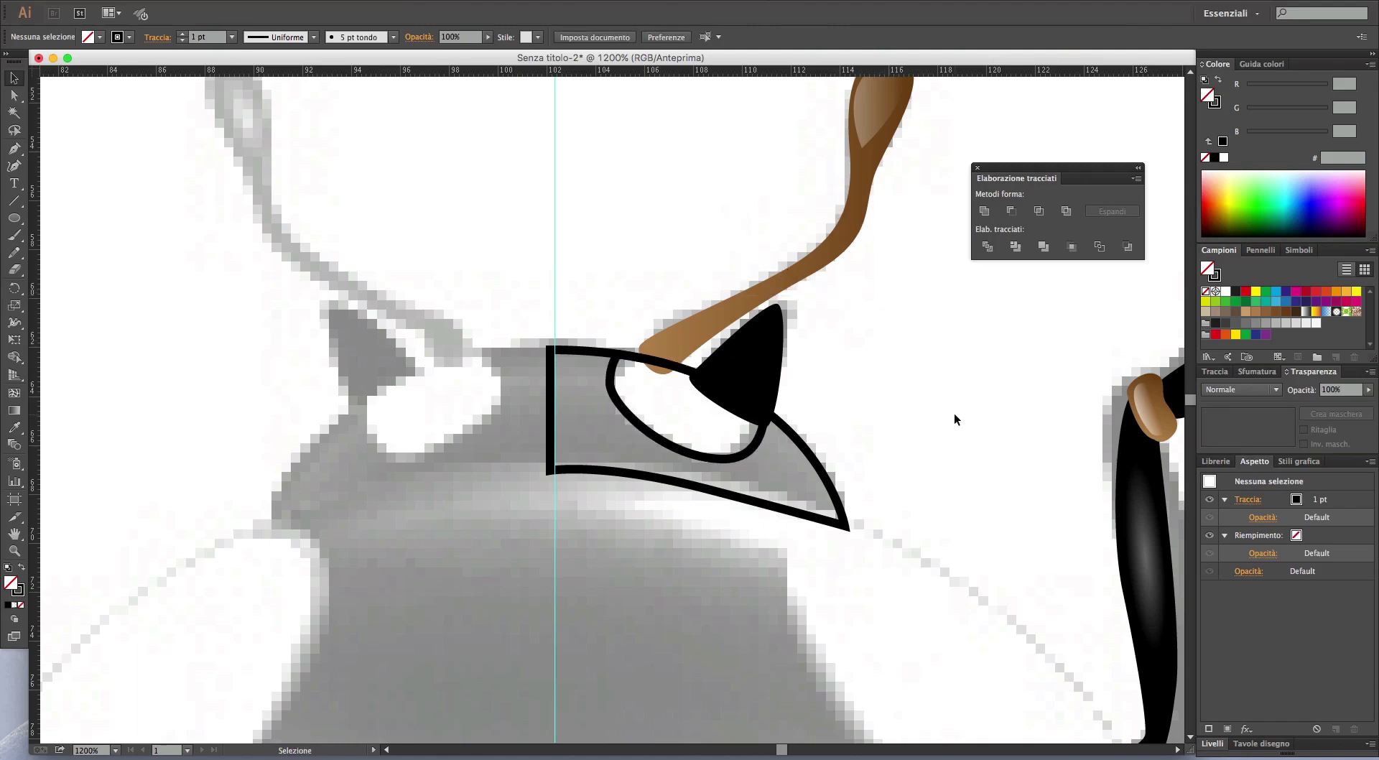
click(829, 480)
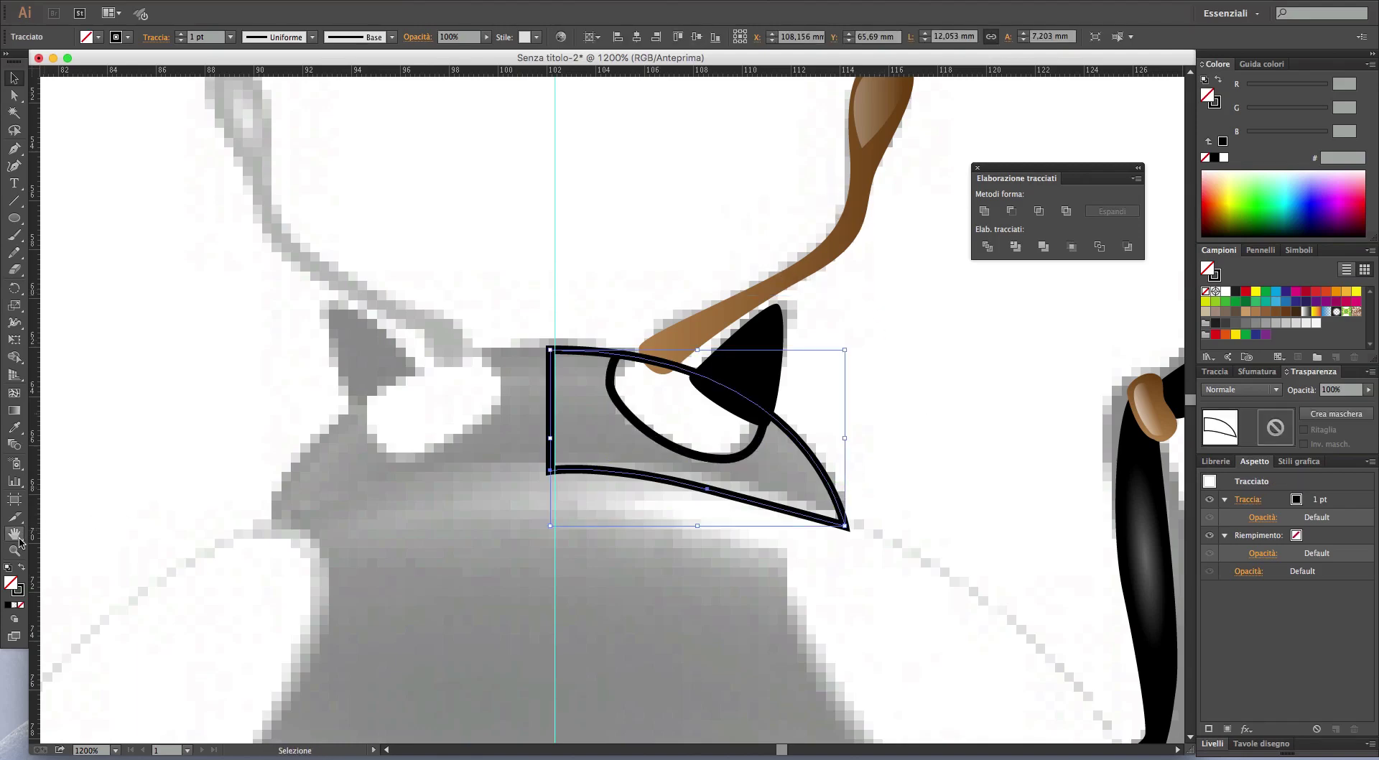
click(21, 568)
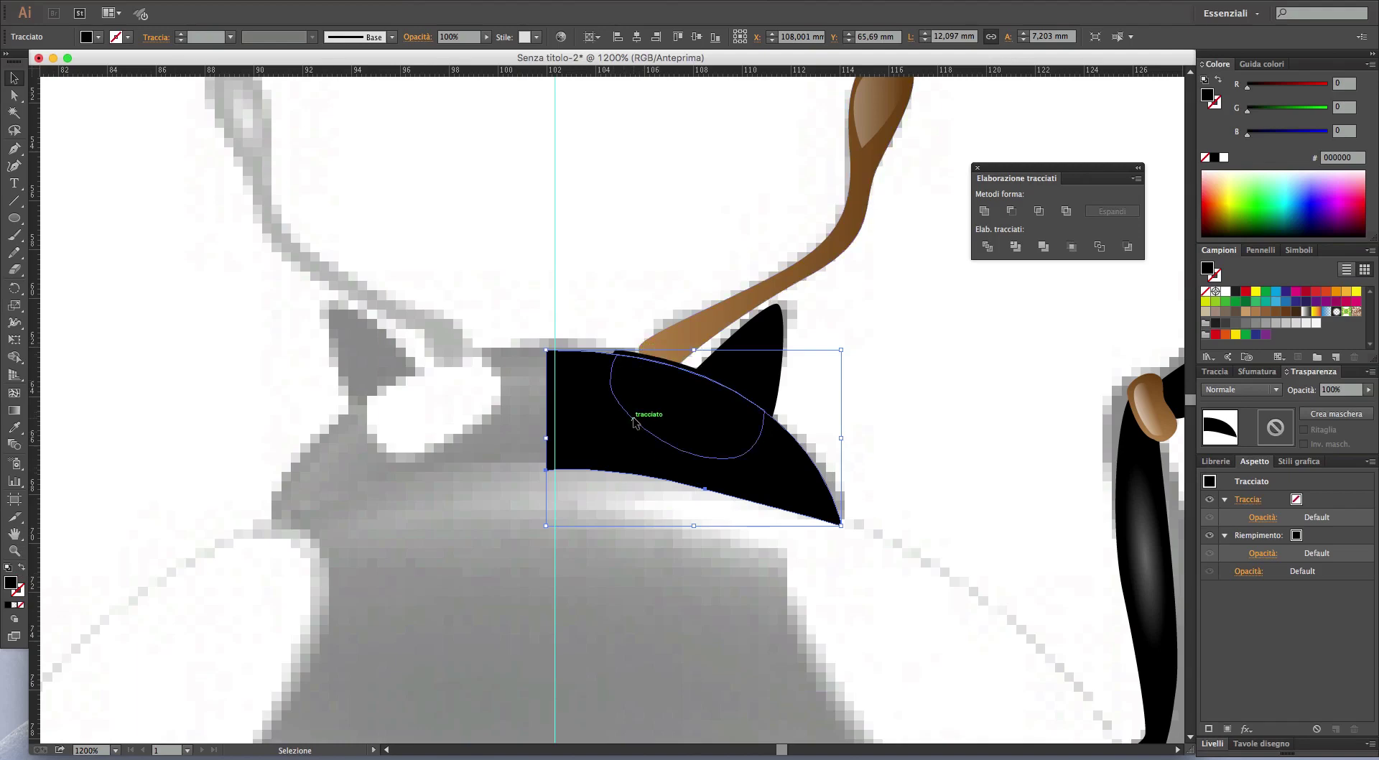
- Fill the eye oval white and remove its stroke
click(634, 422)
click(1226, 291)
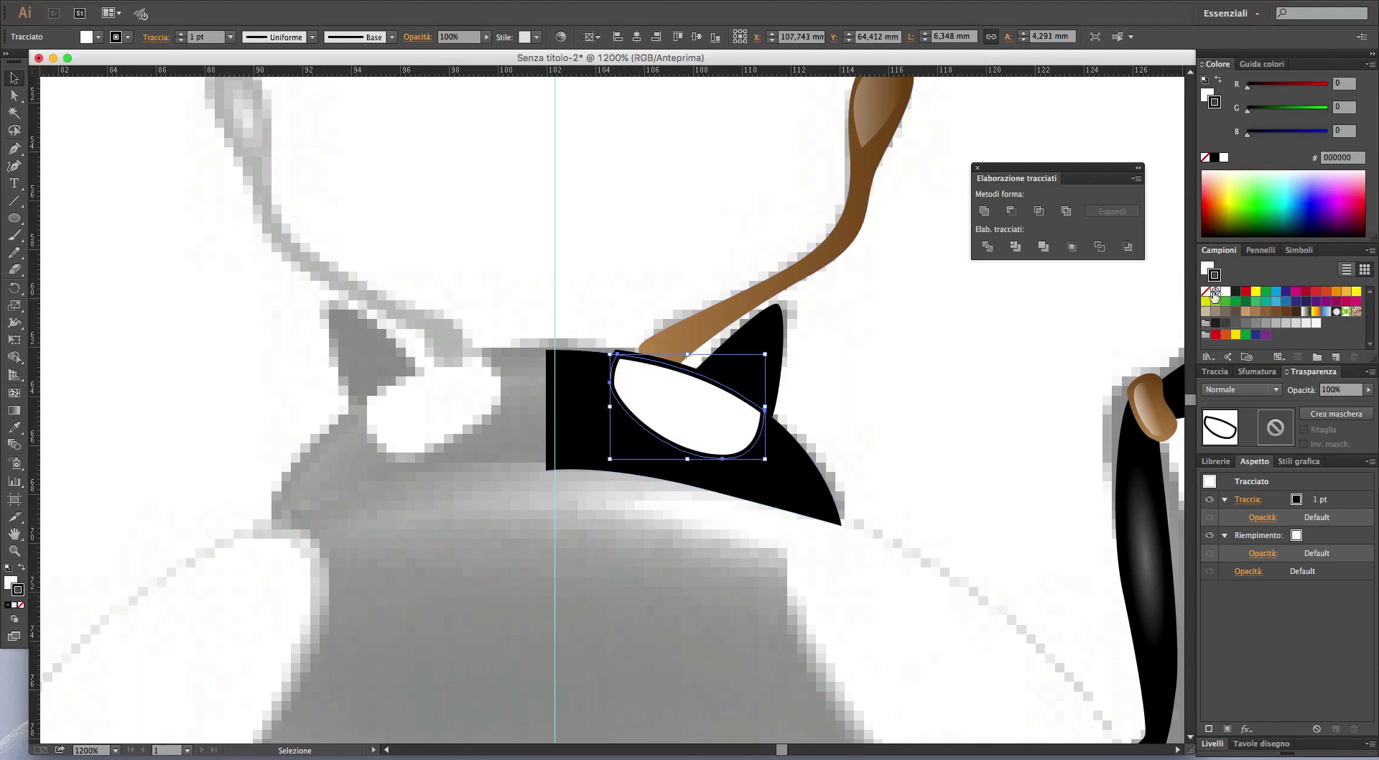
click(1204, 291)
click(1031, 420)
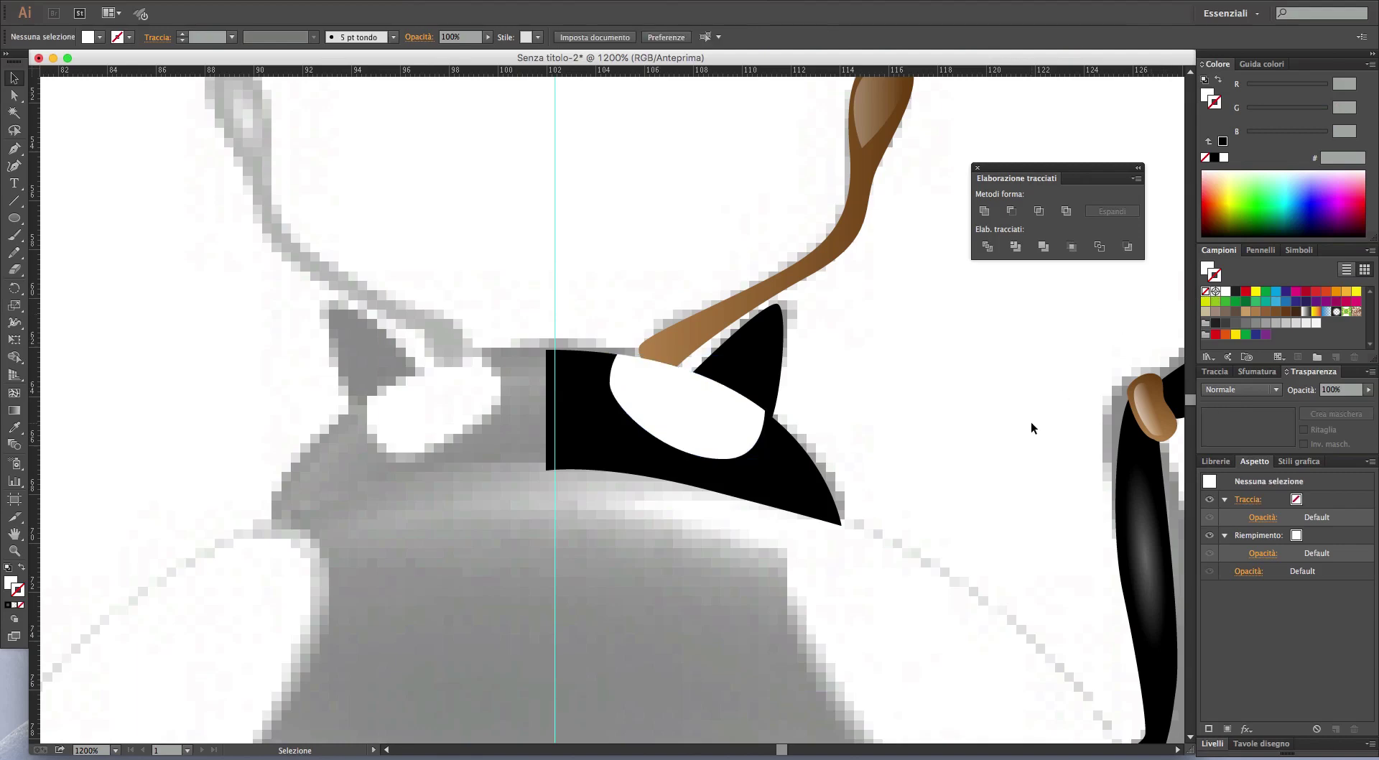
- Group the white eye, black head shape, black ear and brown antenna
scroll(1031, 421, down, 3)
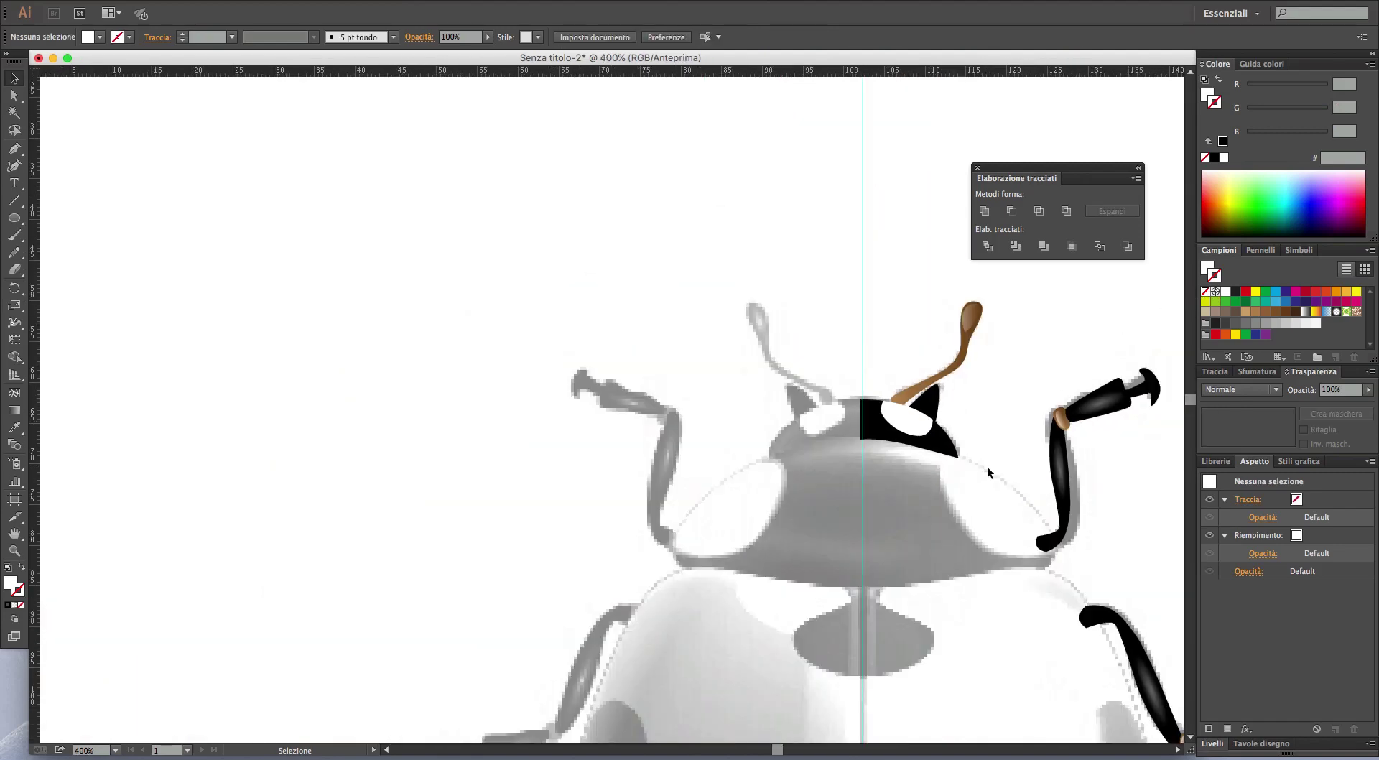
scroll(987, 466, up, 2)
scroll(986, 466, up, 1)
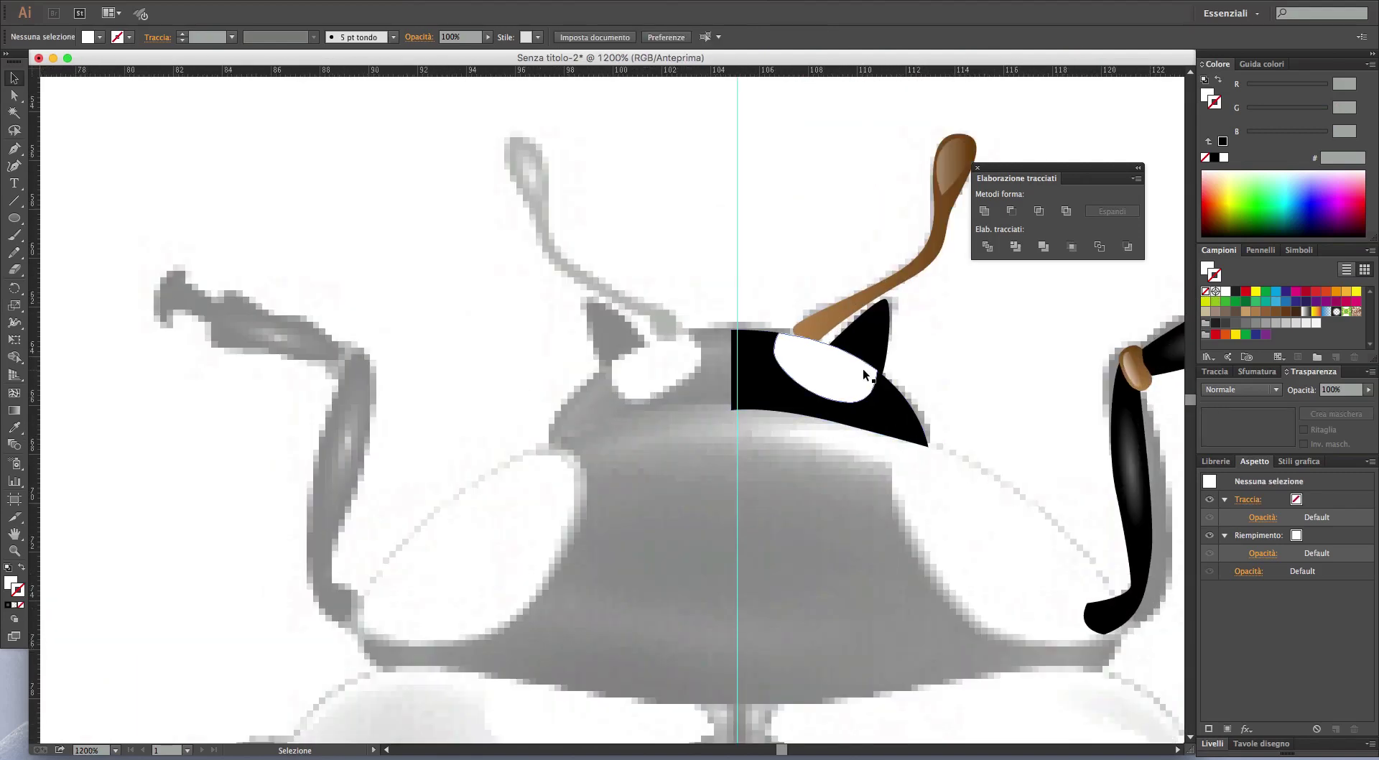
shift+click(847, 382)
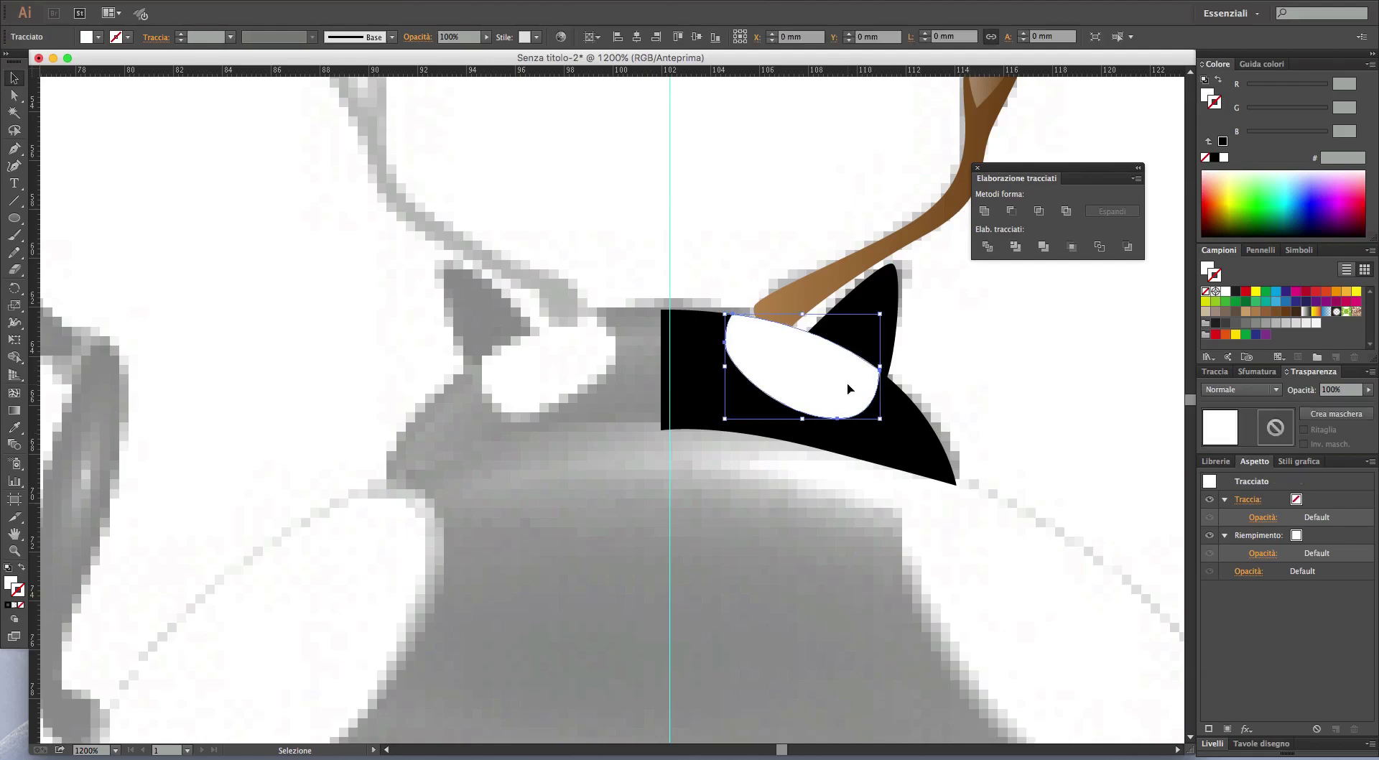
shift+click(895, 437)
shift+click(885, 287)
shift+click(895, 240)
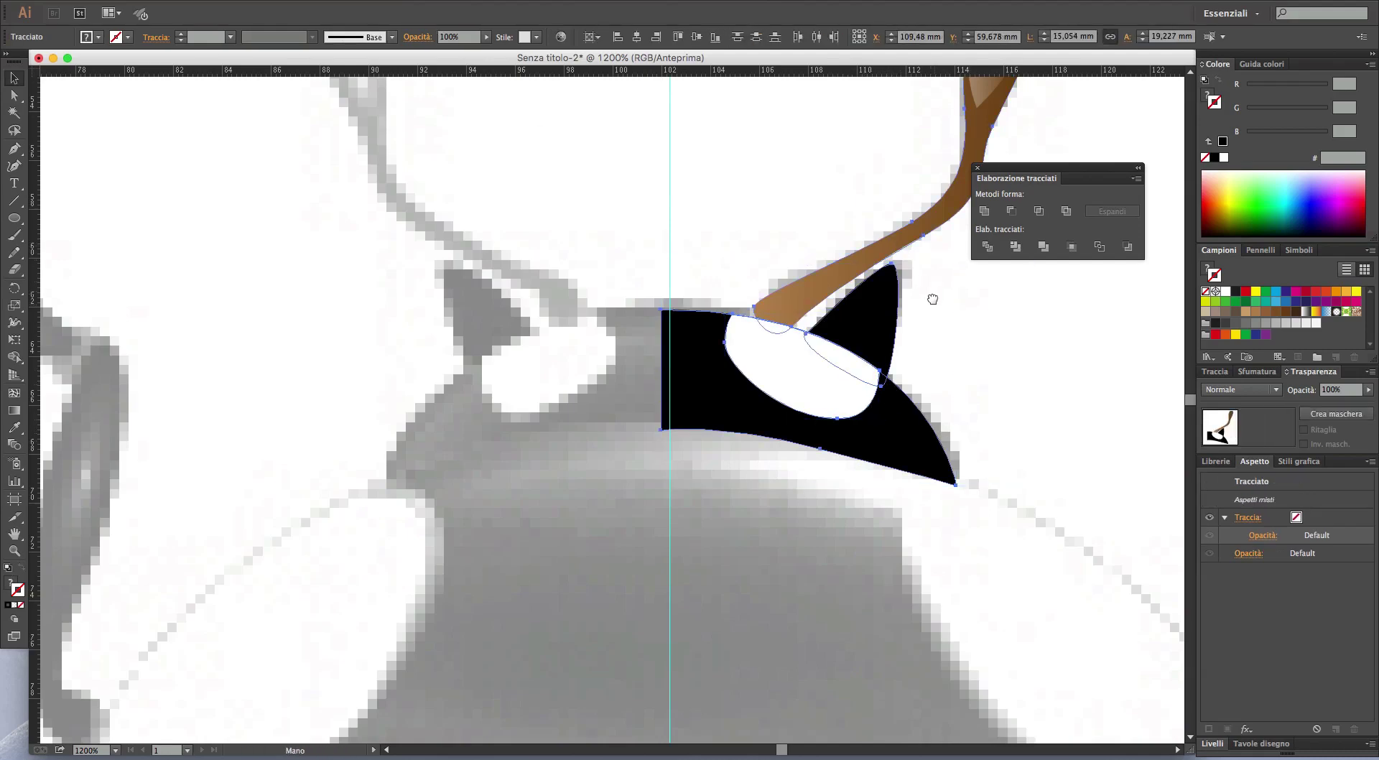
drag(932, 299, 834, 484)
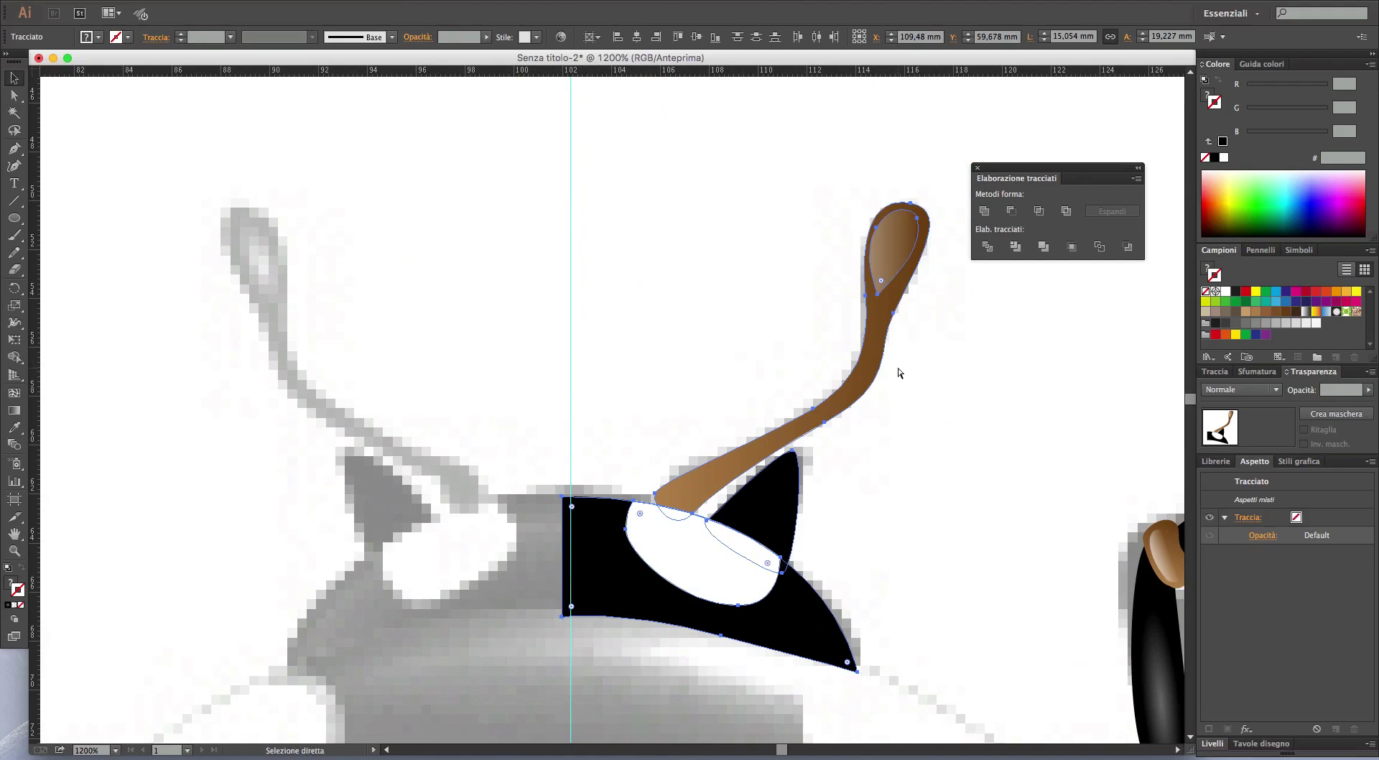
key(ctrl+g)
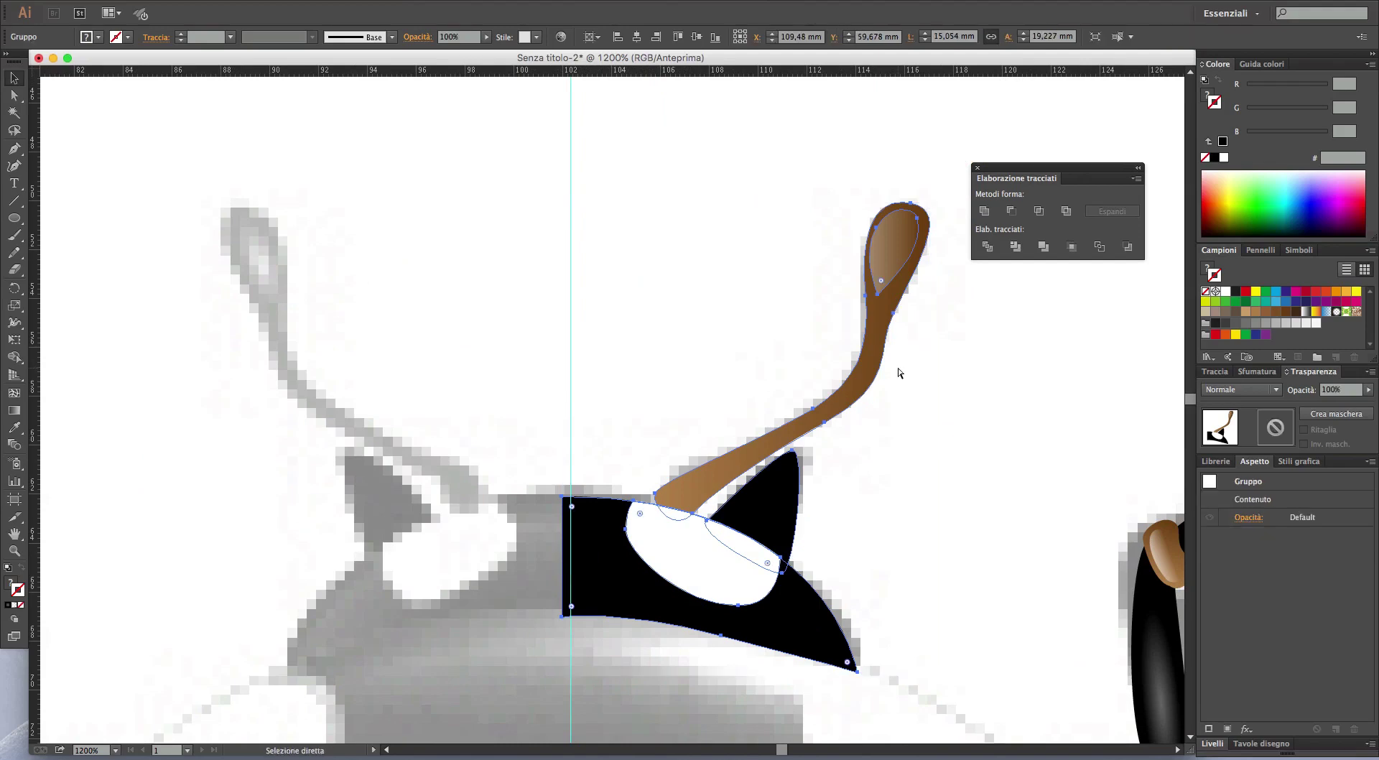
key(v)
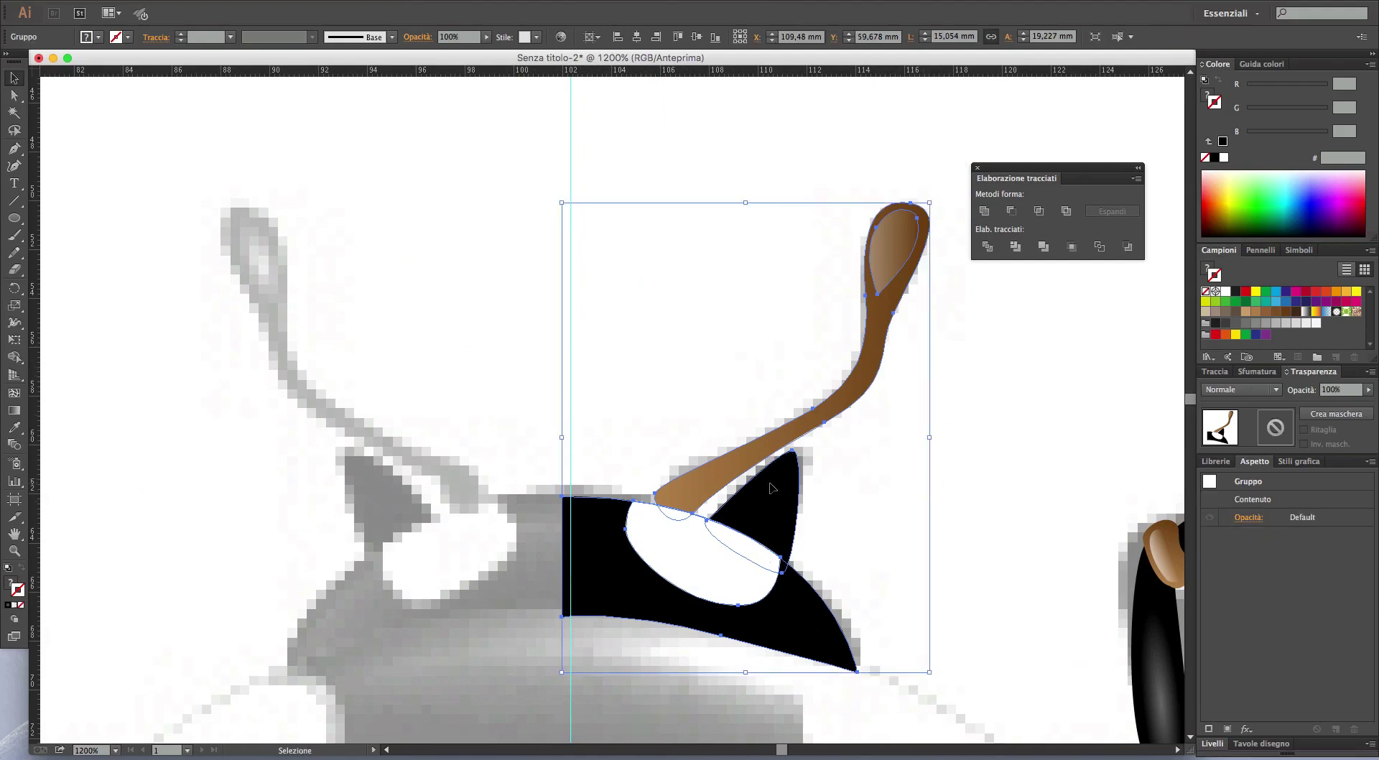
- Drag the antenna's base anchor down-left so it tucks behind the eye
key(a)
click(631, 400)
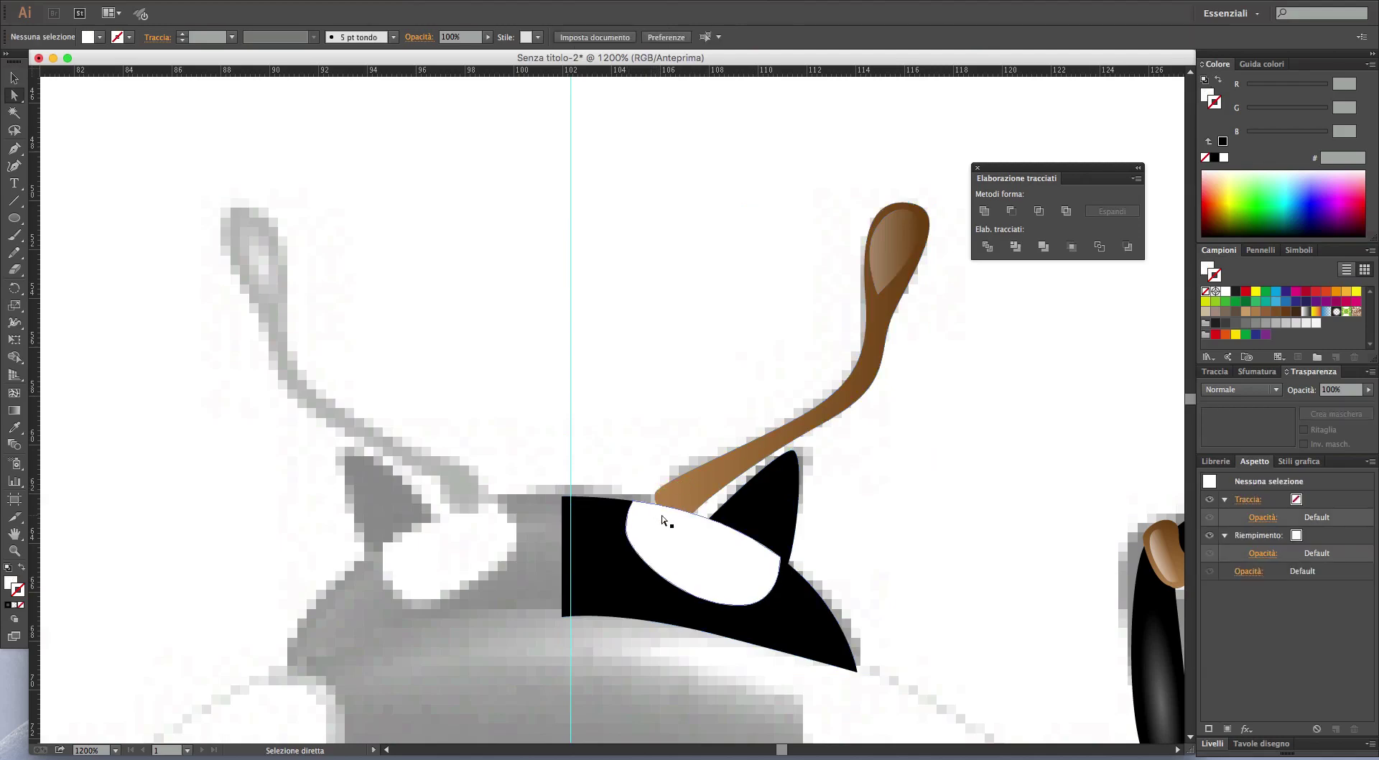
key(v)
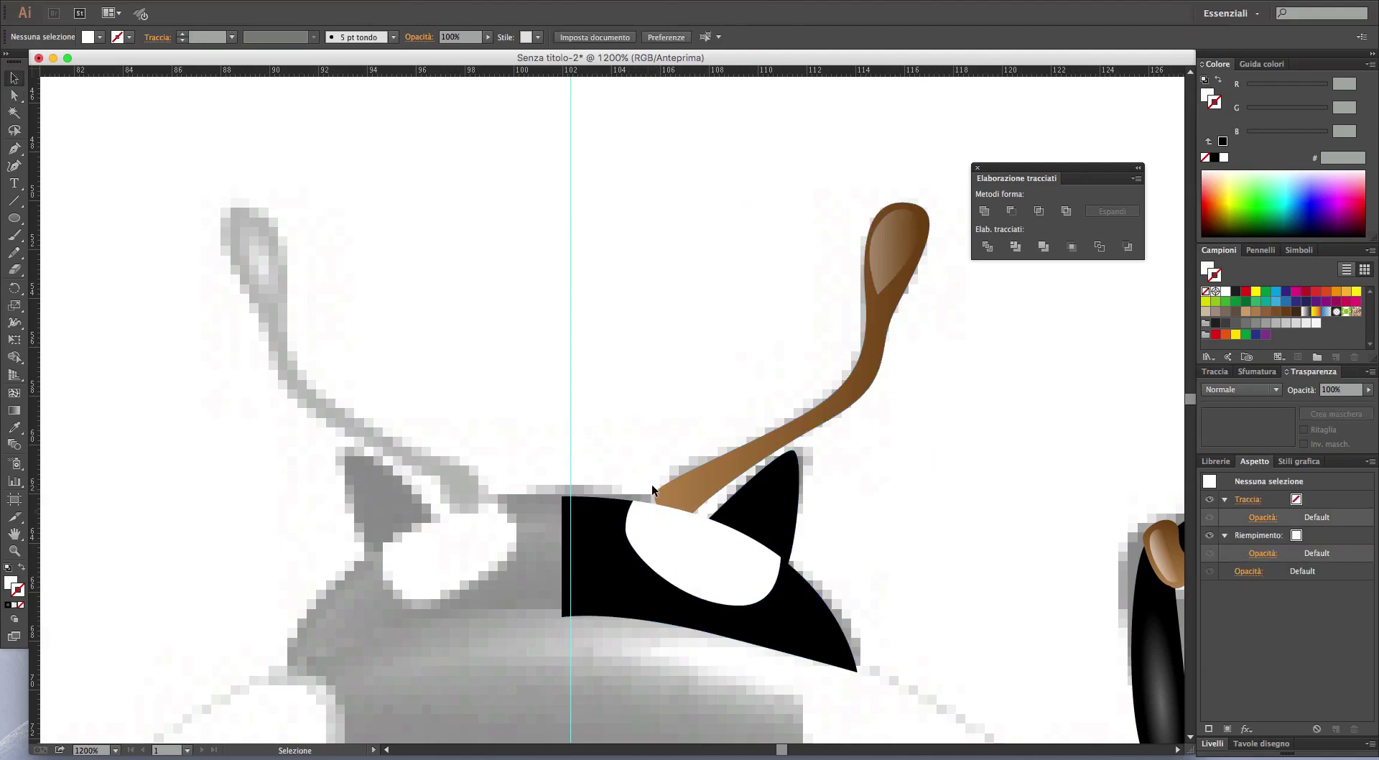
click(654, 499)
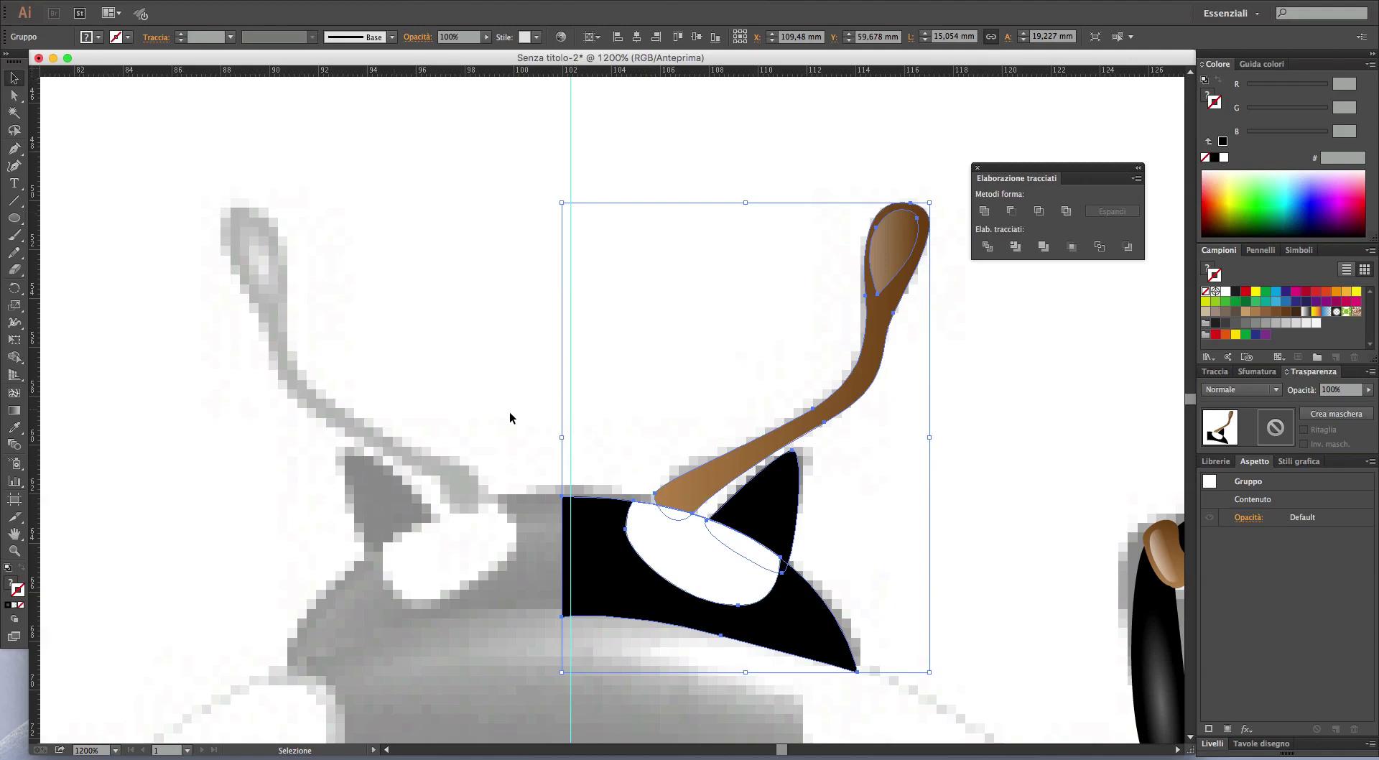
key(a)
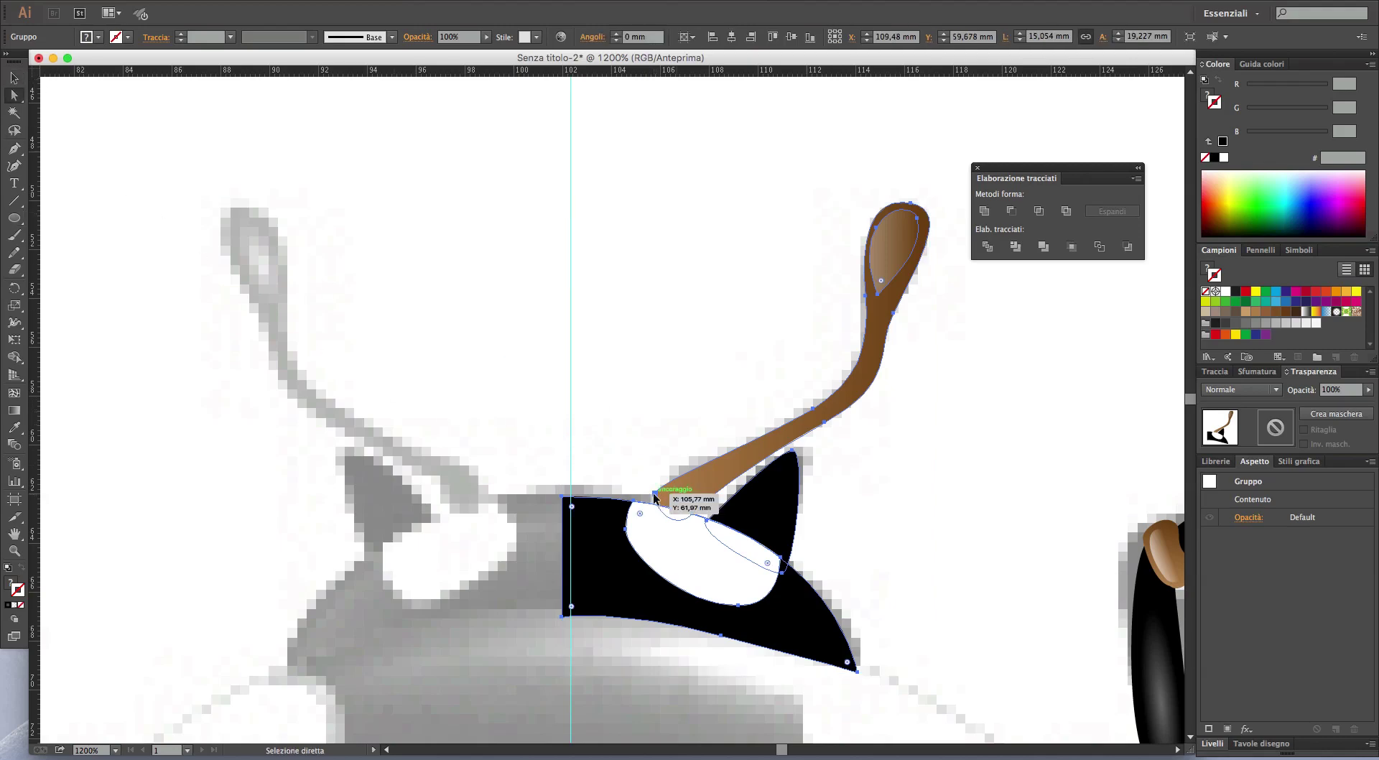
click(652, 494)
drag(653, 494, 639, 504)
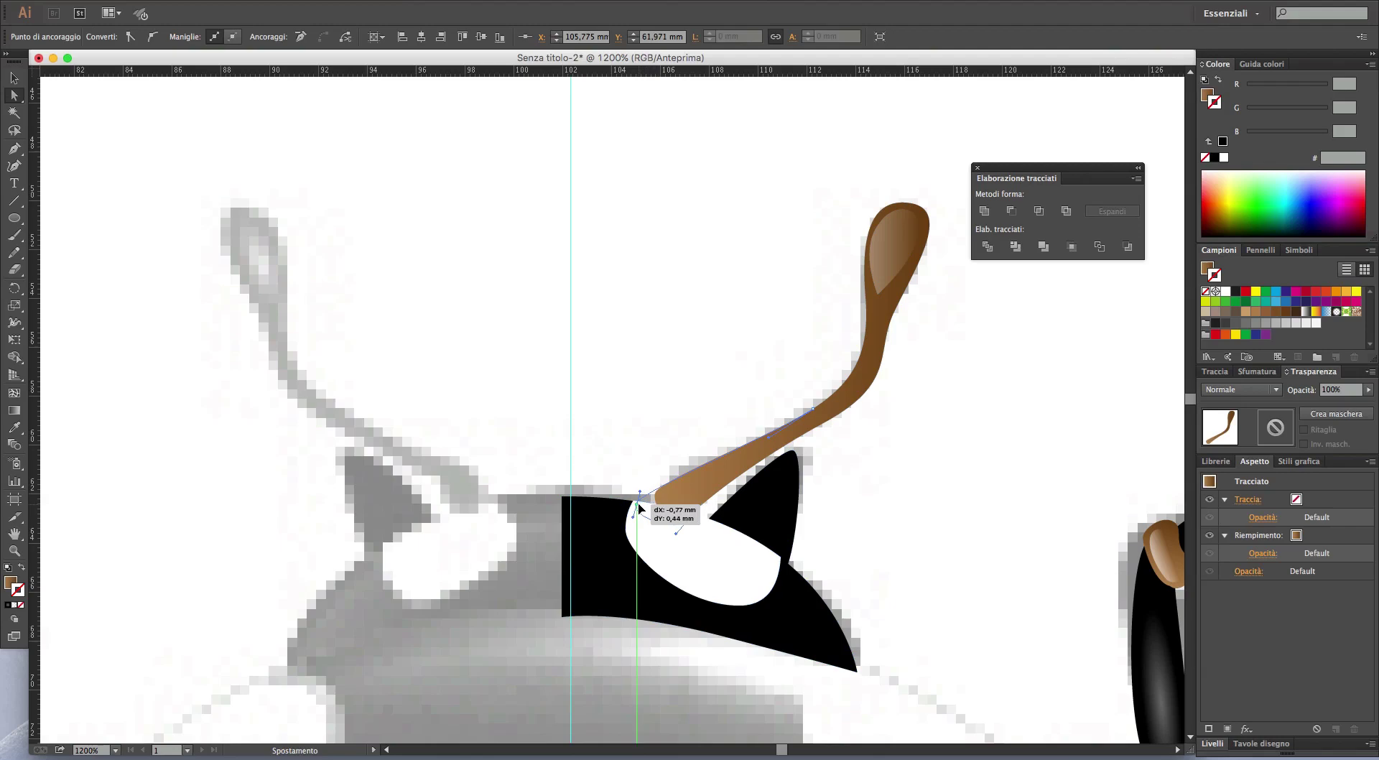
click(937, 522)
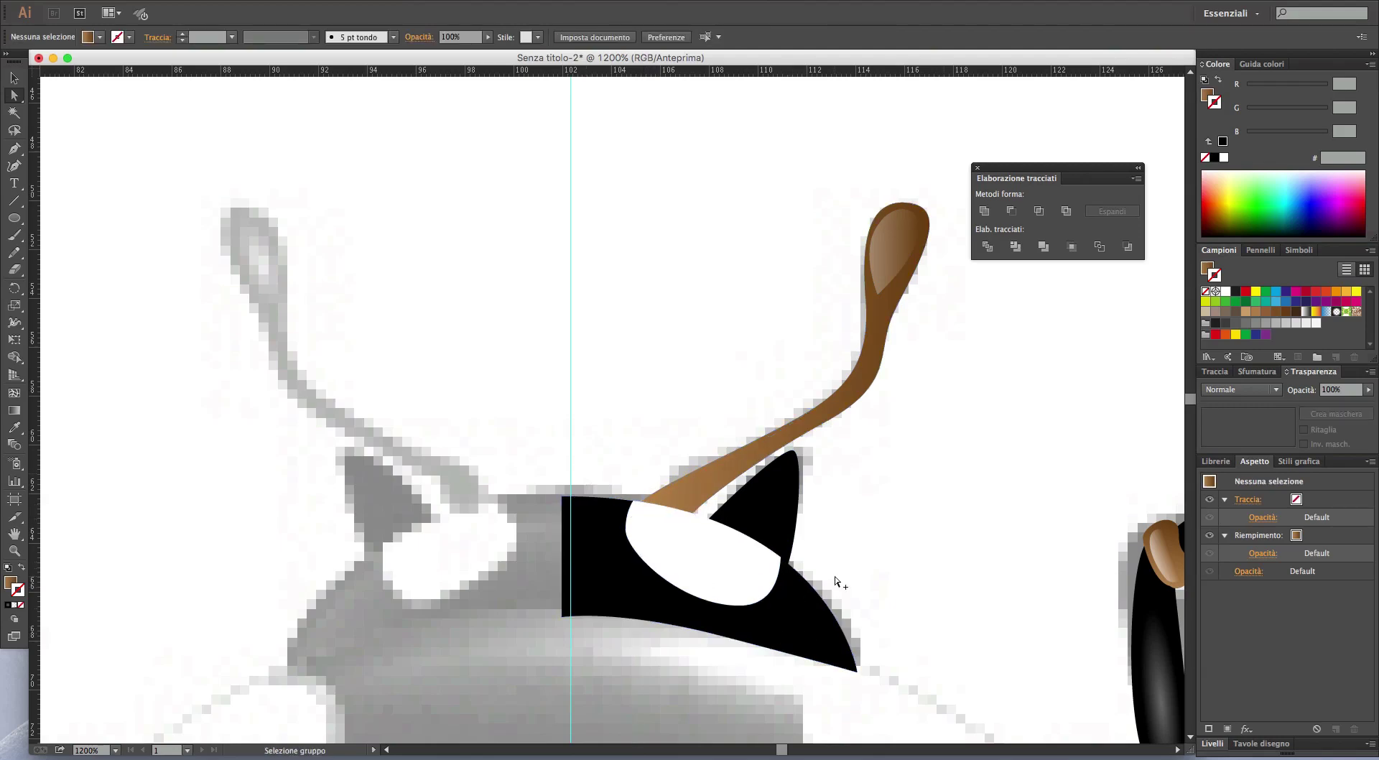
- Nudge the black head shape right so its left edge meets the vertical centre guide
scroll(836, 581, down, 5)
scroll(866, 597, up, 3)
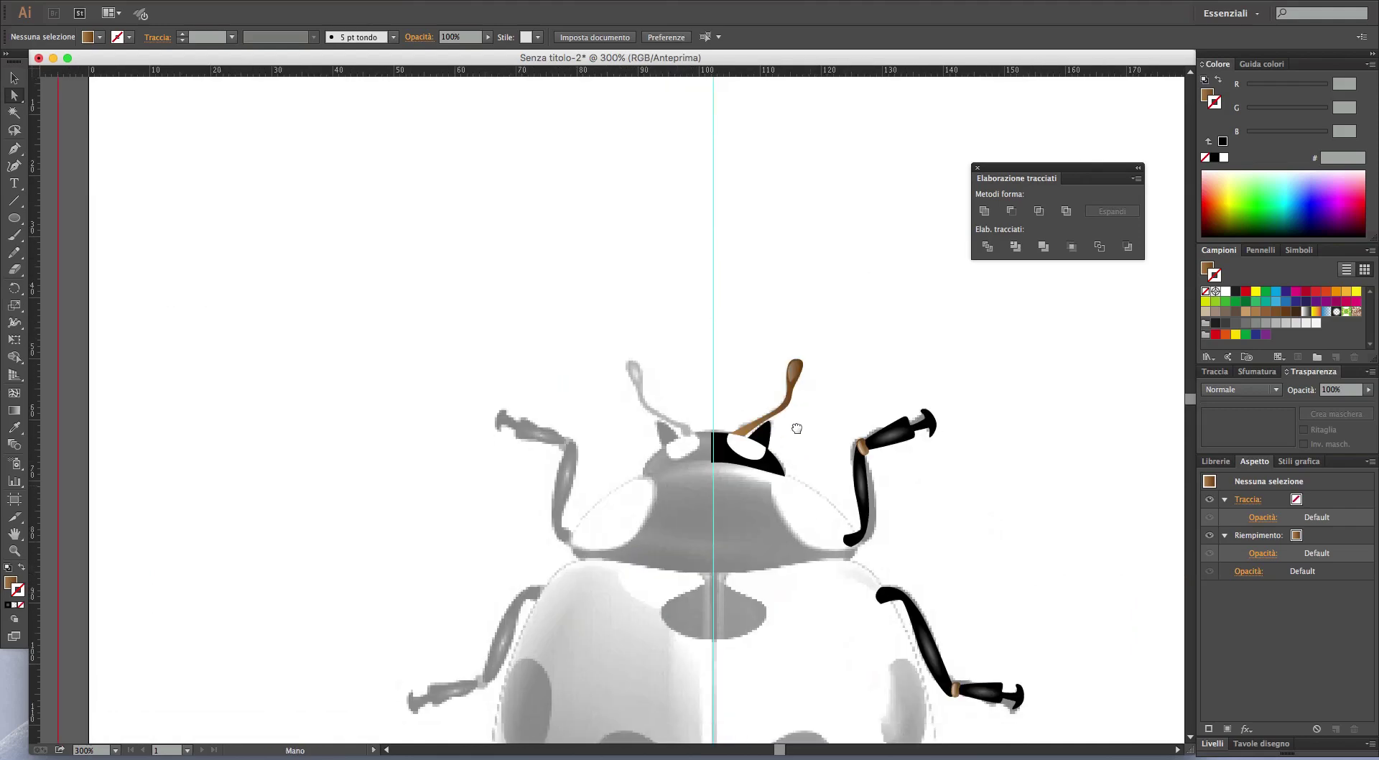
scroll(796, 428, down, 4)
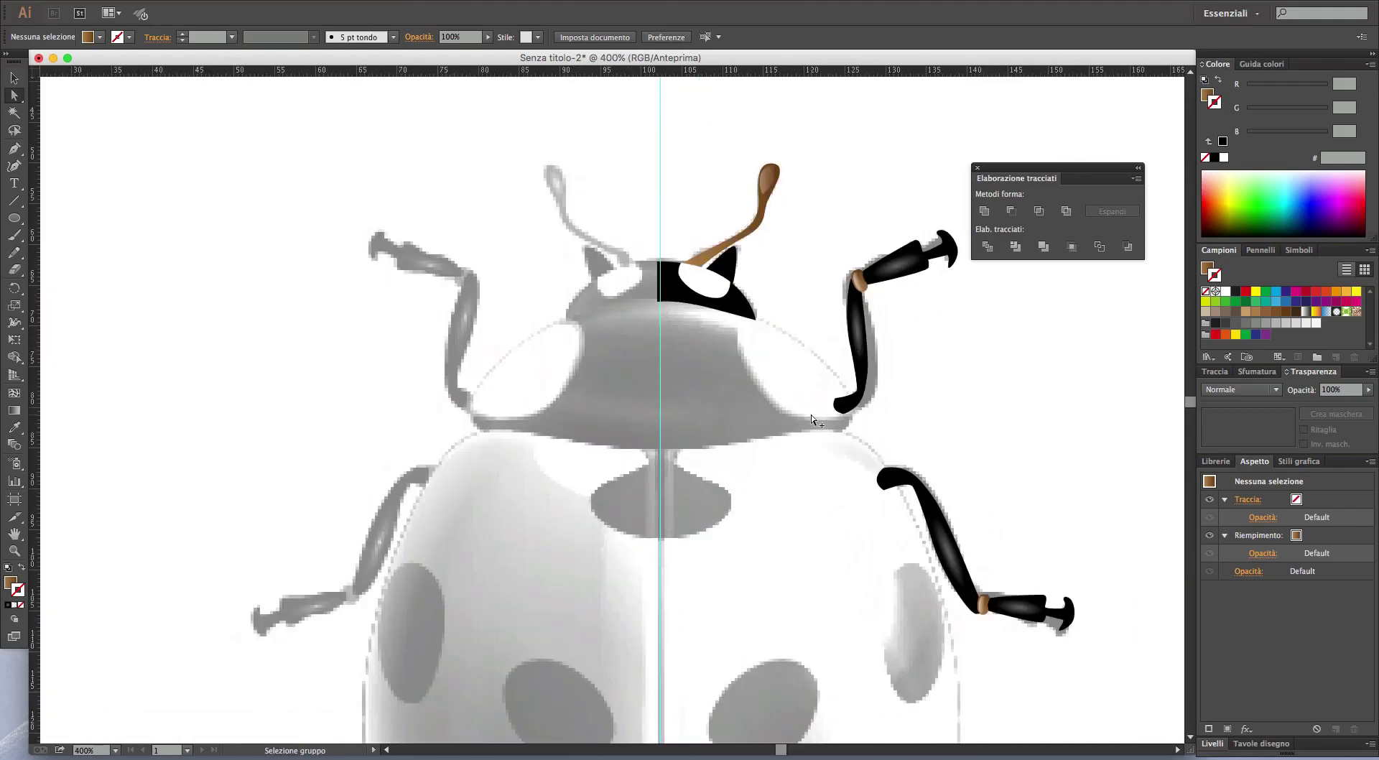
scroll(811, 415, up, 3)
scroll(442, 286, up, 2)
scroll(461, 264, up, 2)
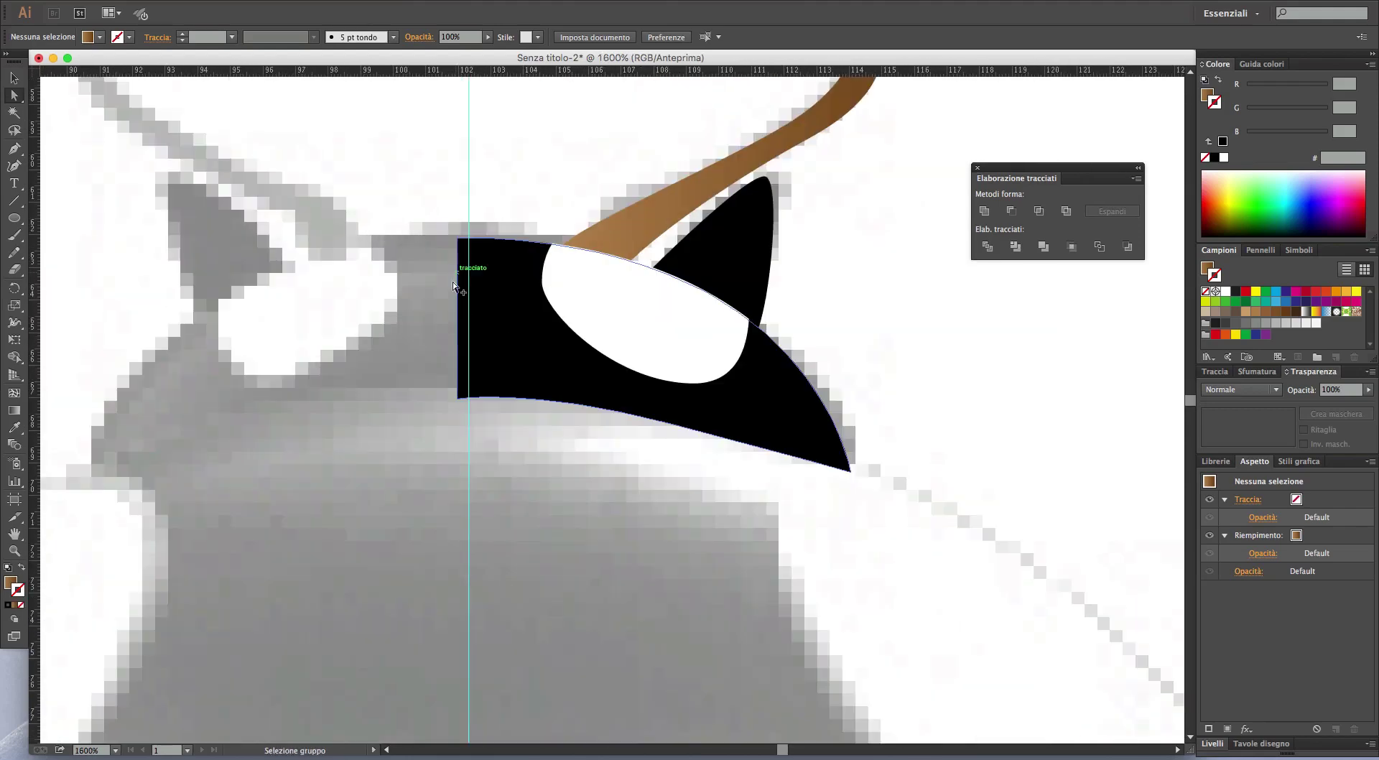
drag(461, 290, 470, 289)
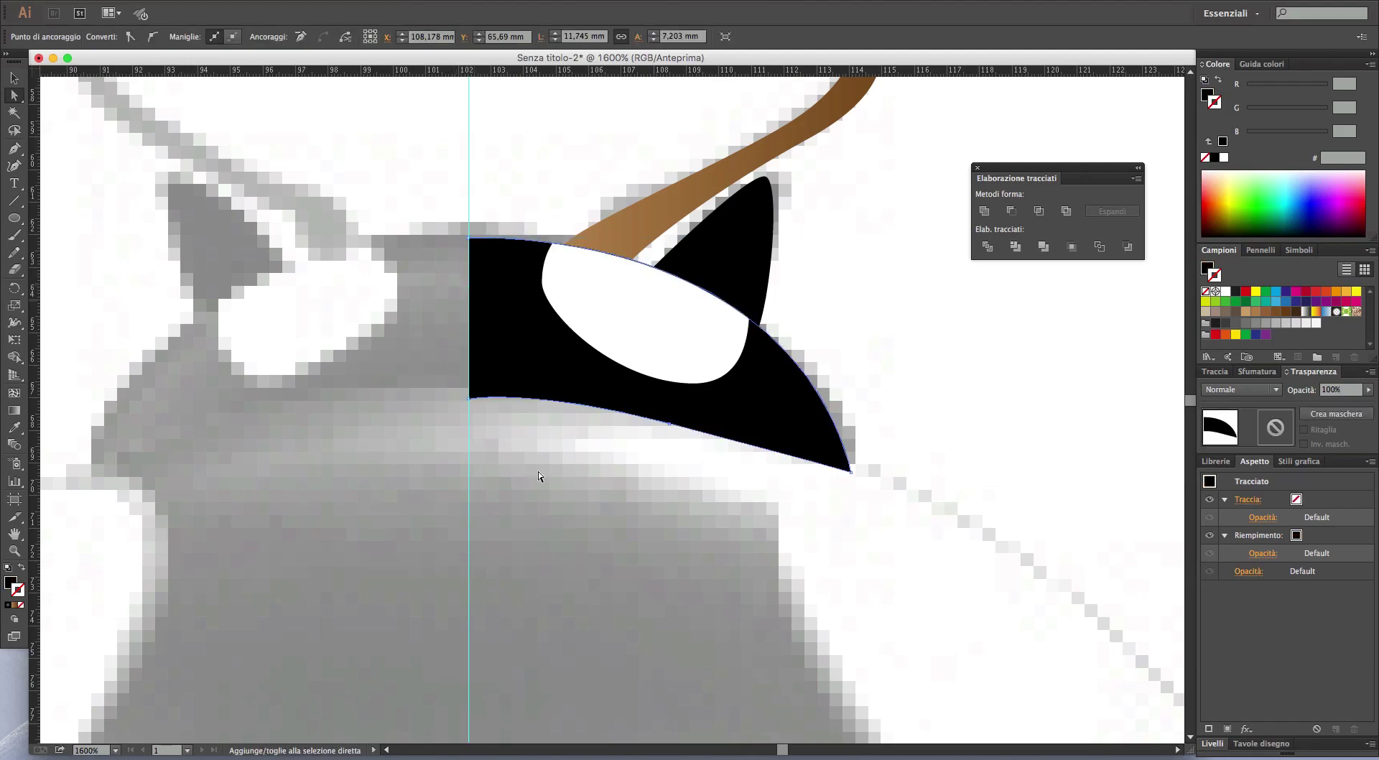
scroll(523, 502, down, 1)
scroll(535, 506, down, 1)
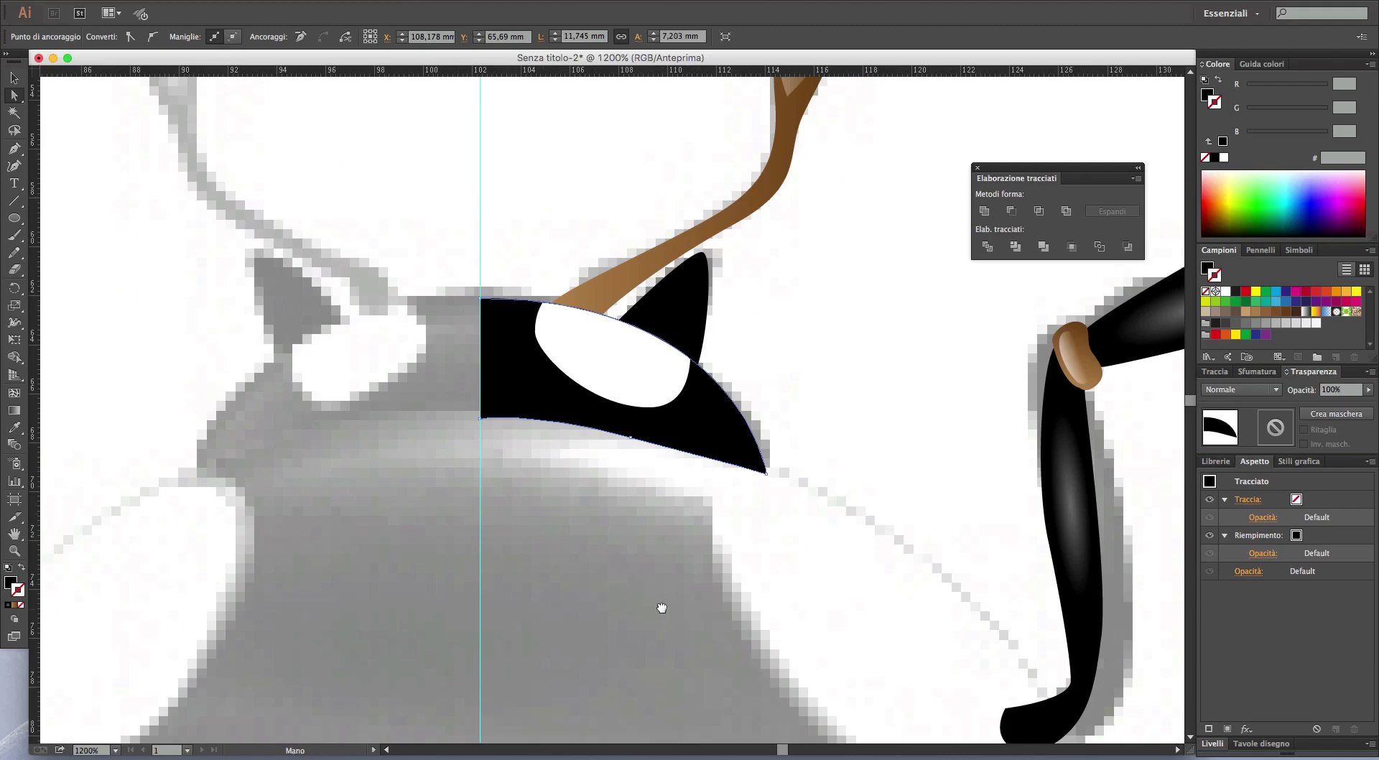
mouse_move(658, 605)
mouse_down()
mouse_move(604, 310)
mouse_move(662, 366)
mouse_move(624, 452)
mouse_up()
- Pen-draw the closed right-half body outline from the centre guide, with black stroke and no fill
key(p)
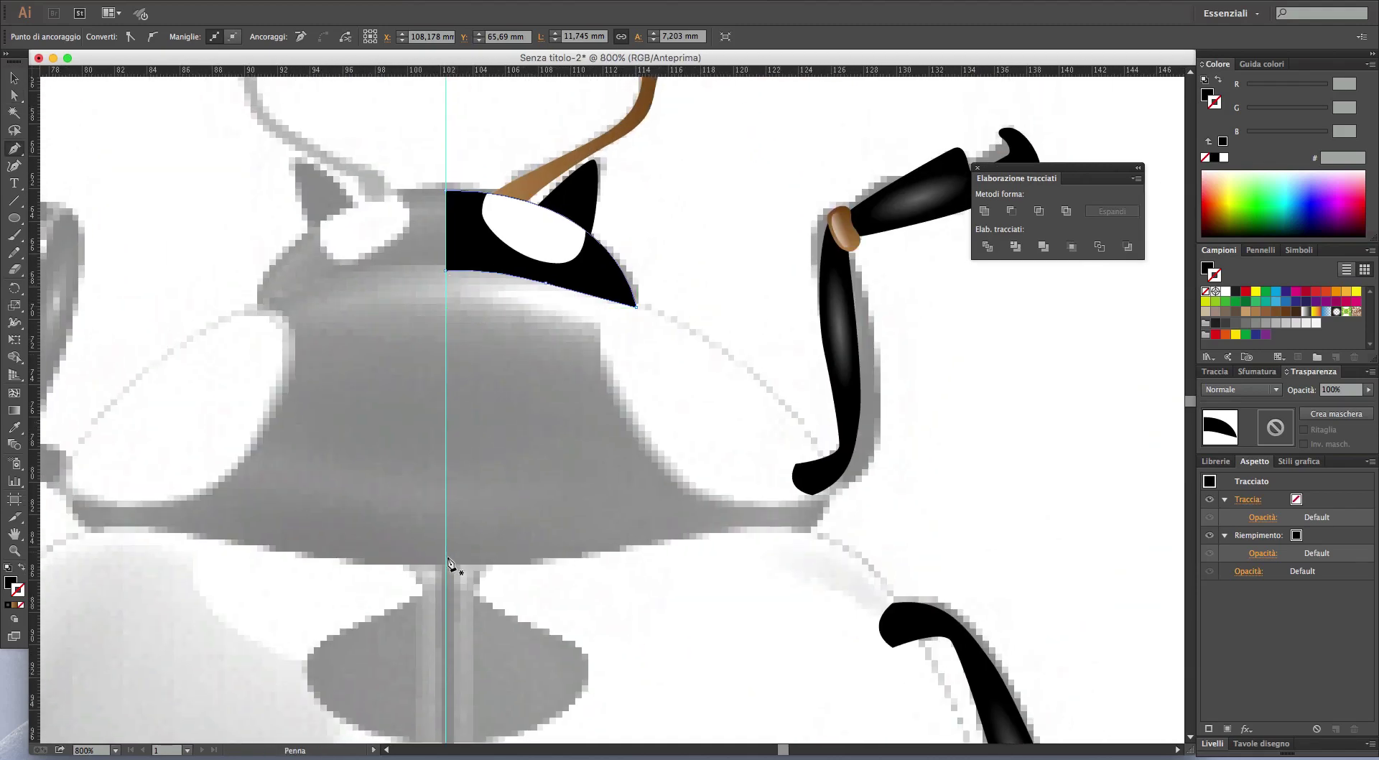
drag(445, 568, 442, 275)
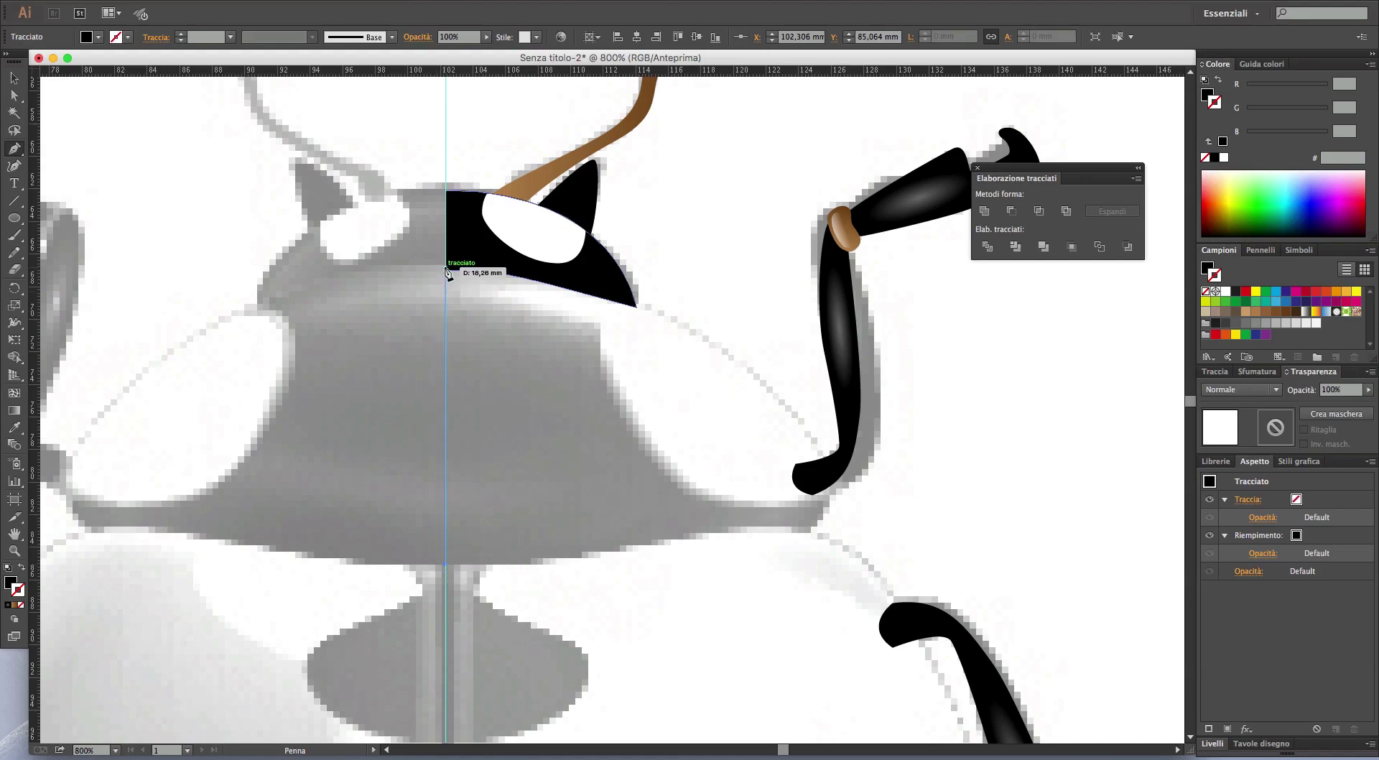
drag(672, 316, 780, 363)
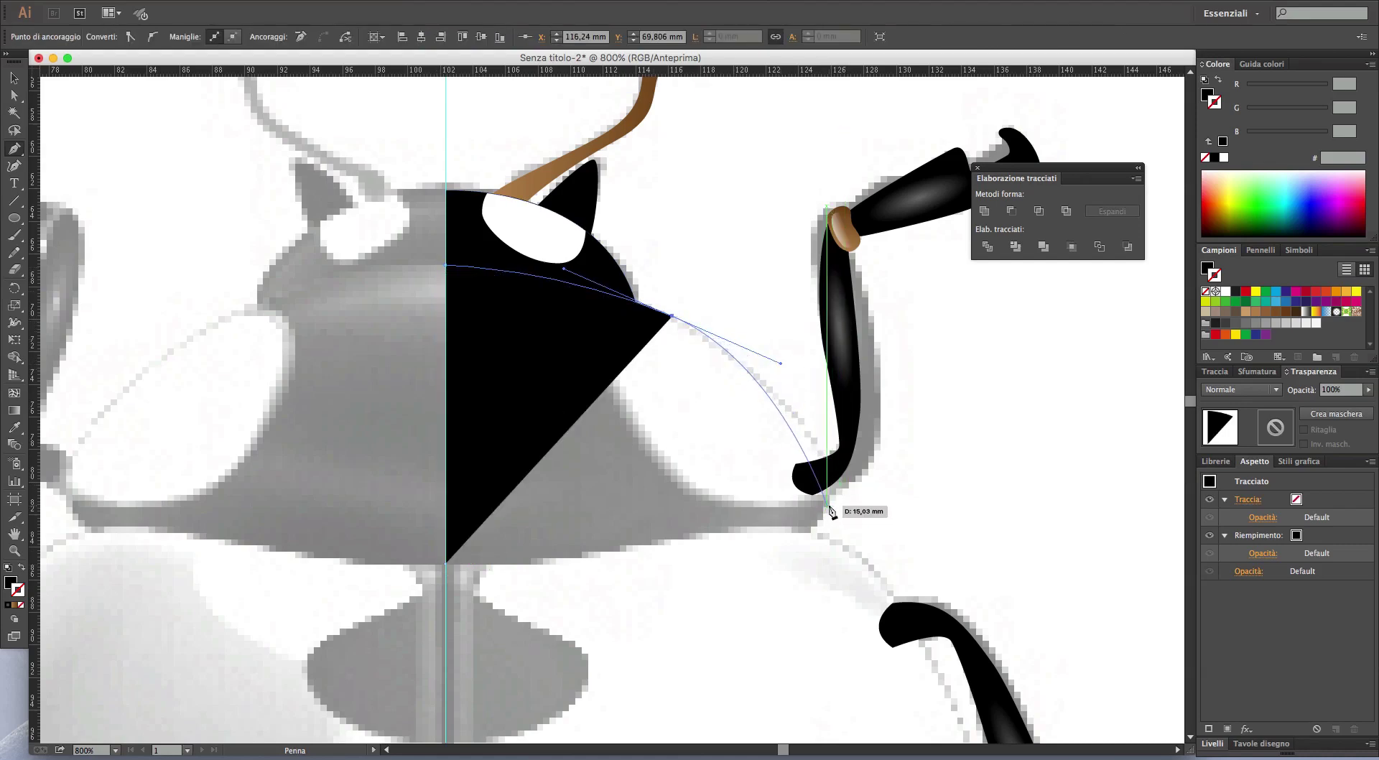
drag(826, 504, 812, 555)
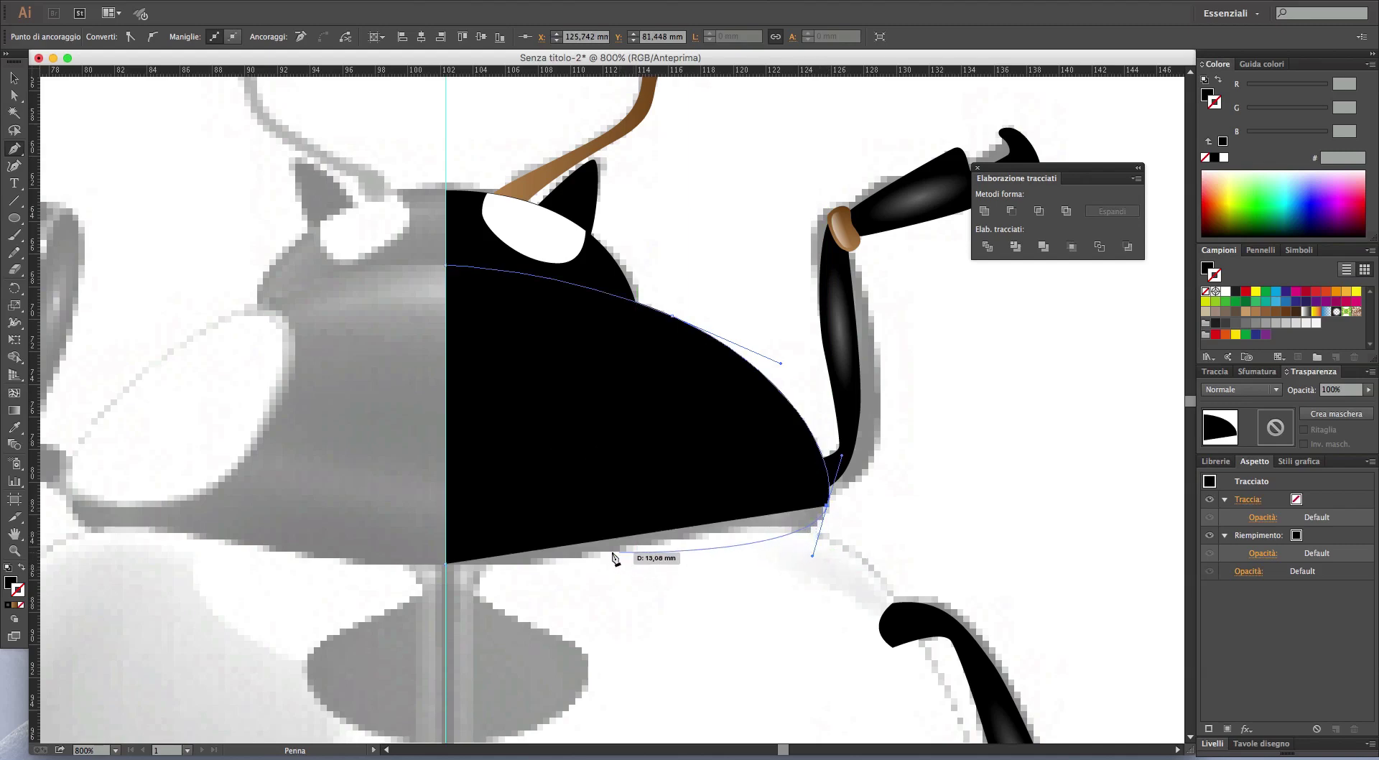
drag(608, 551, 522, 564)
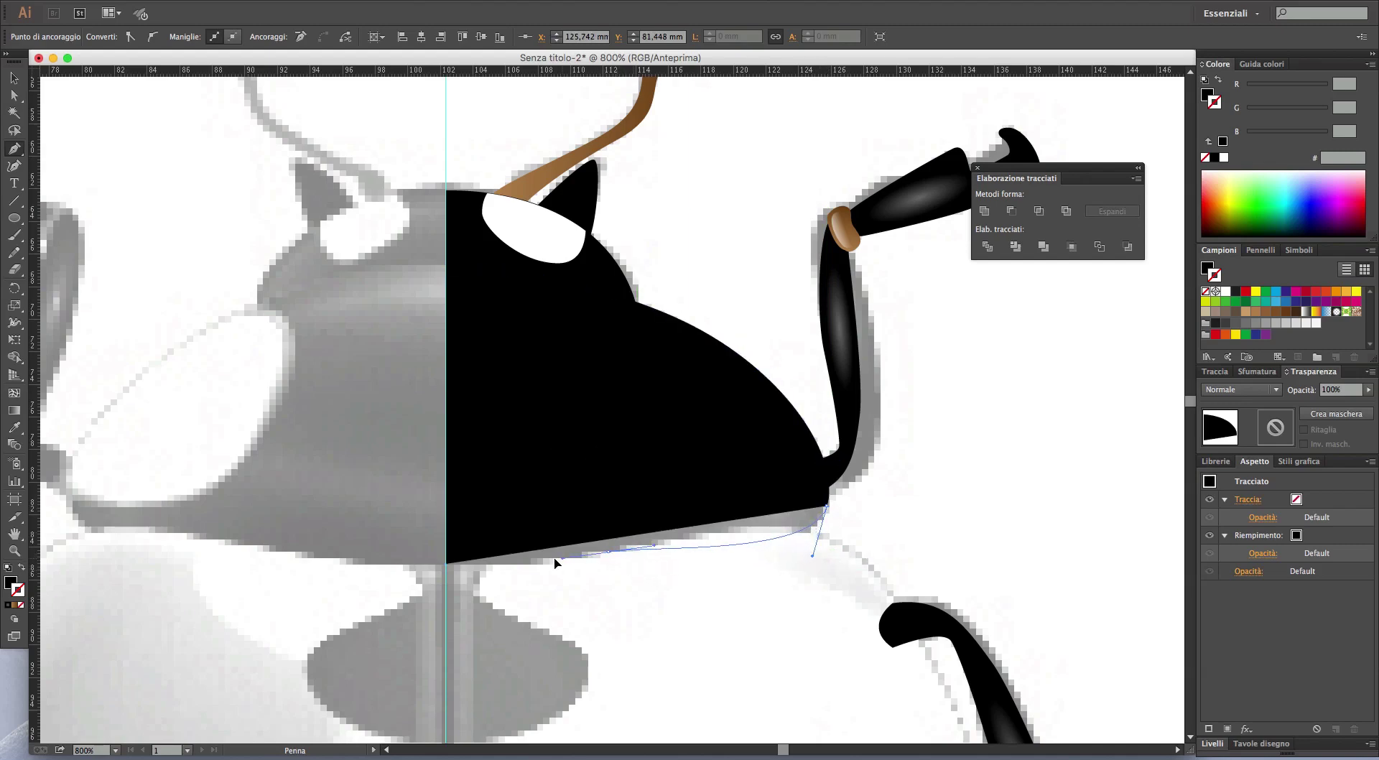
click(456, 564)
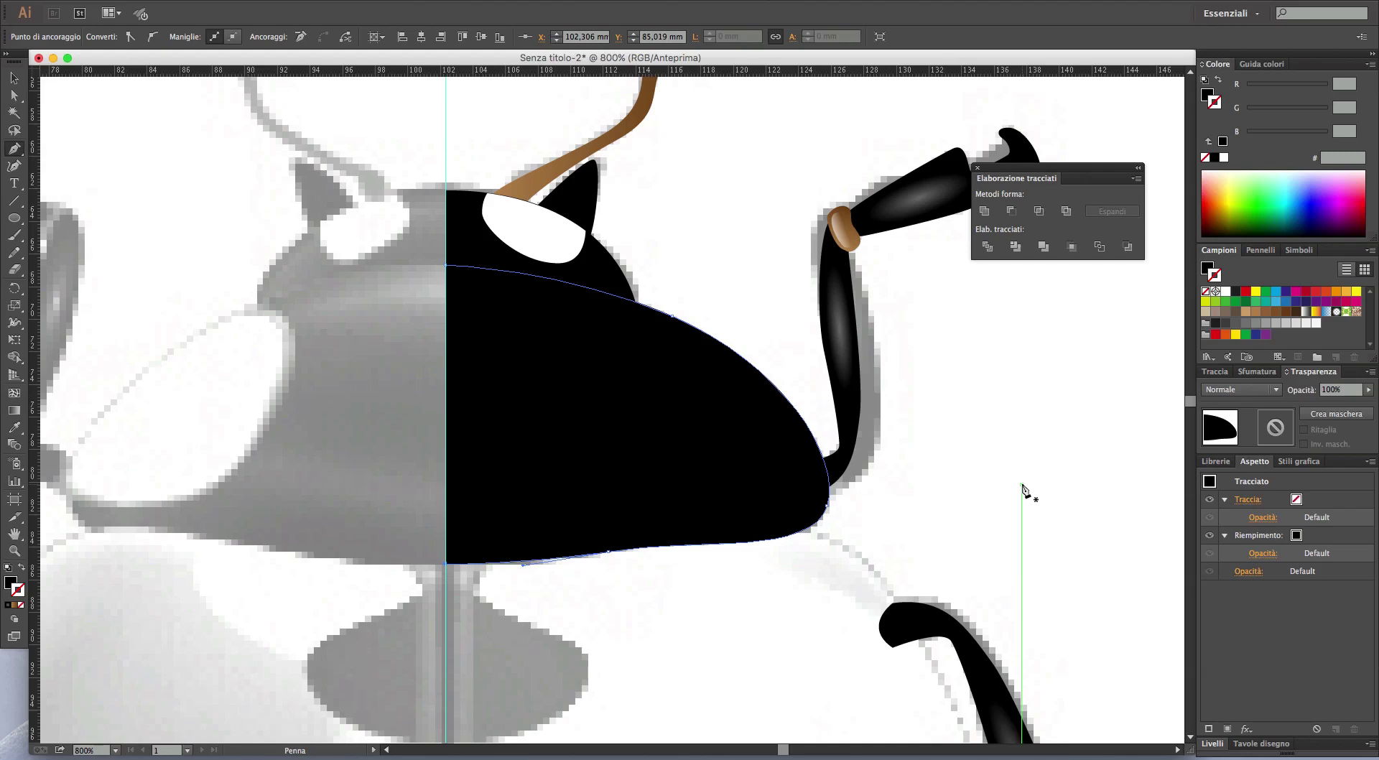
click(22, 567)
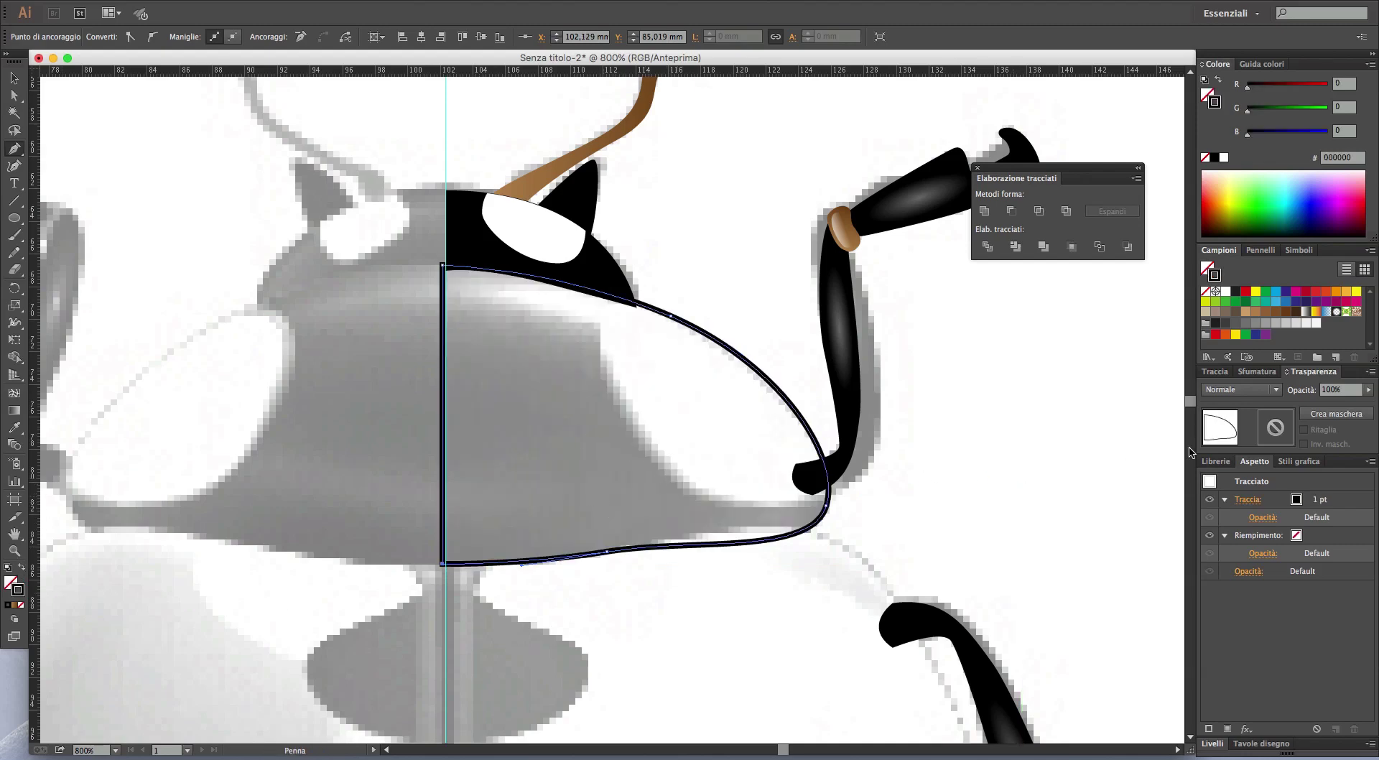
- Pen-draw a closed loop across the body's upper edge, starting left of the guide
key(a)
key(p)
click(402, 308)
drag(566, 327, 604, 333)
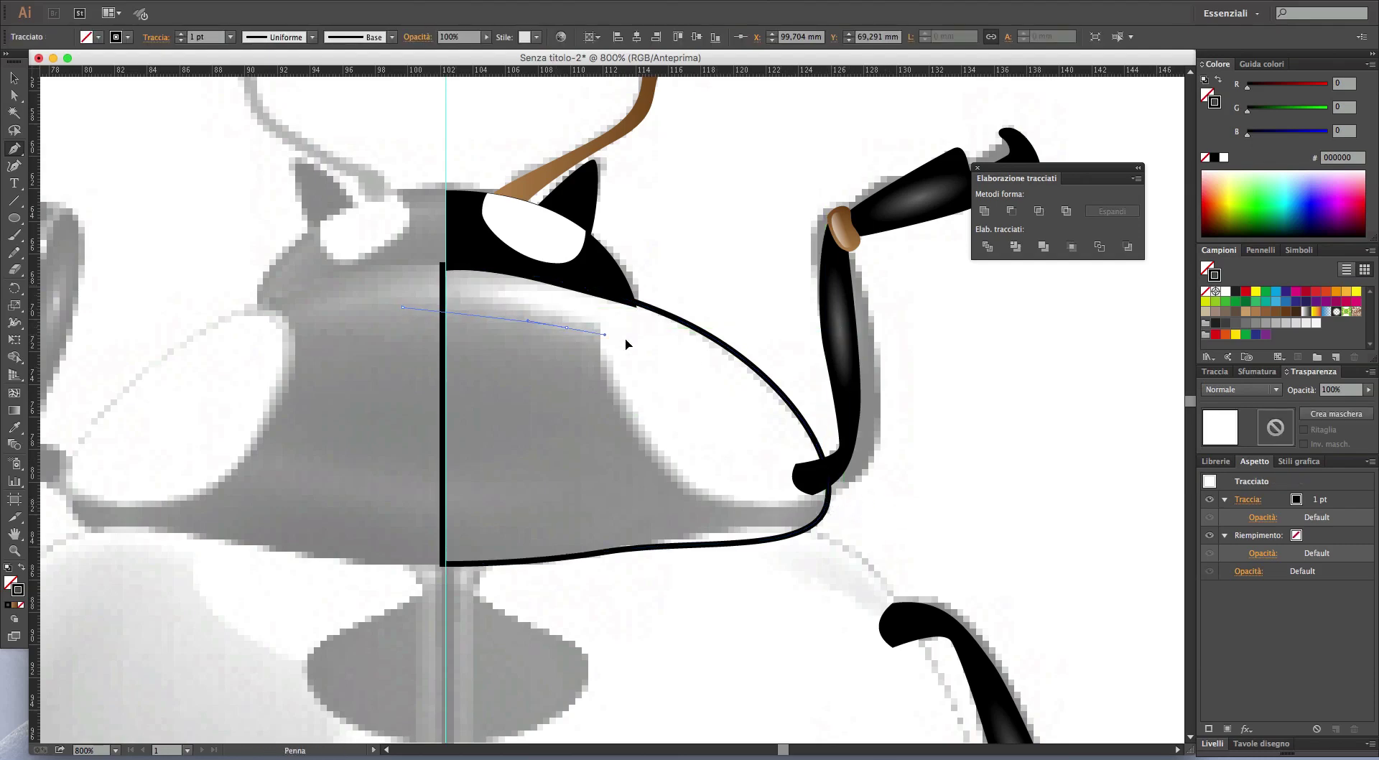
drag(750, 343, 727, 303)
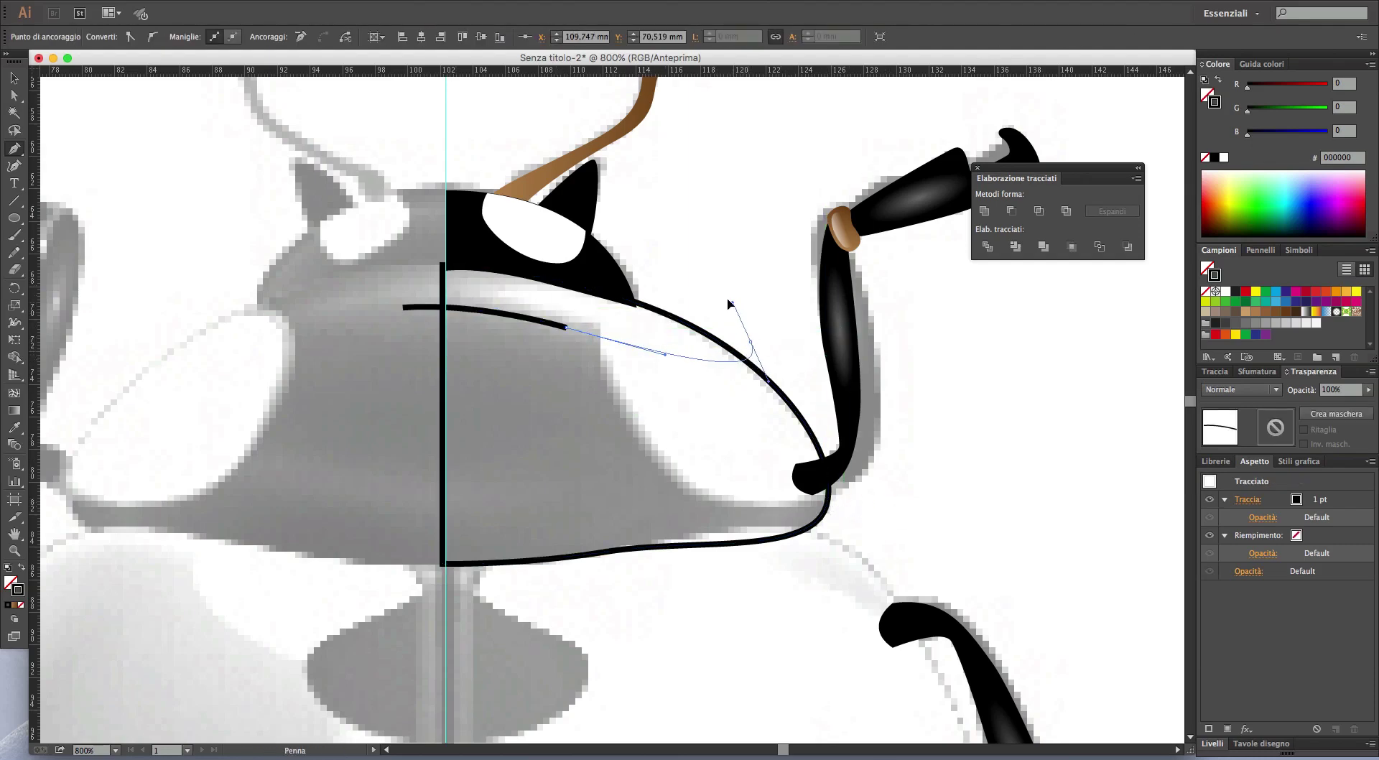
drag(367, 235, 329, 249)
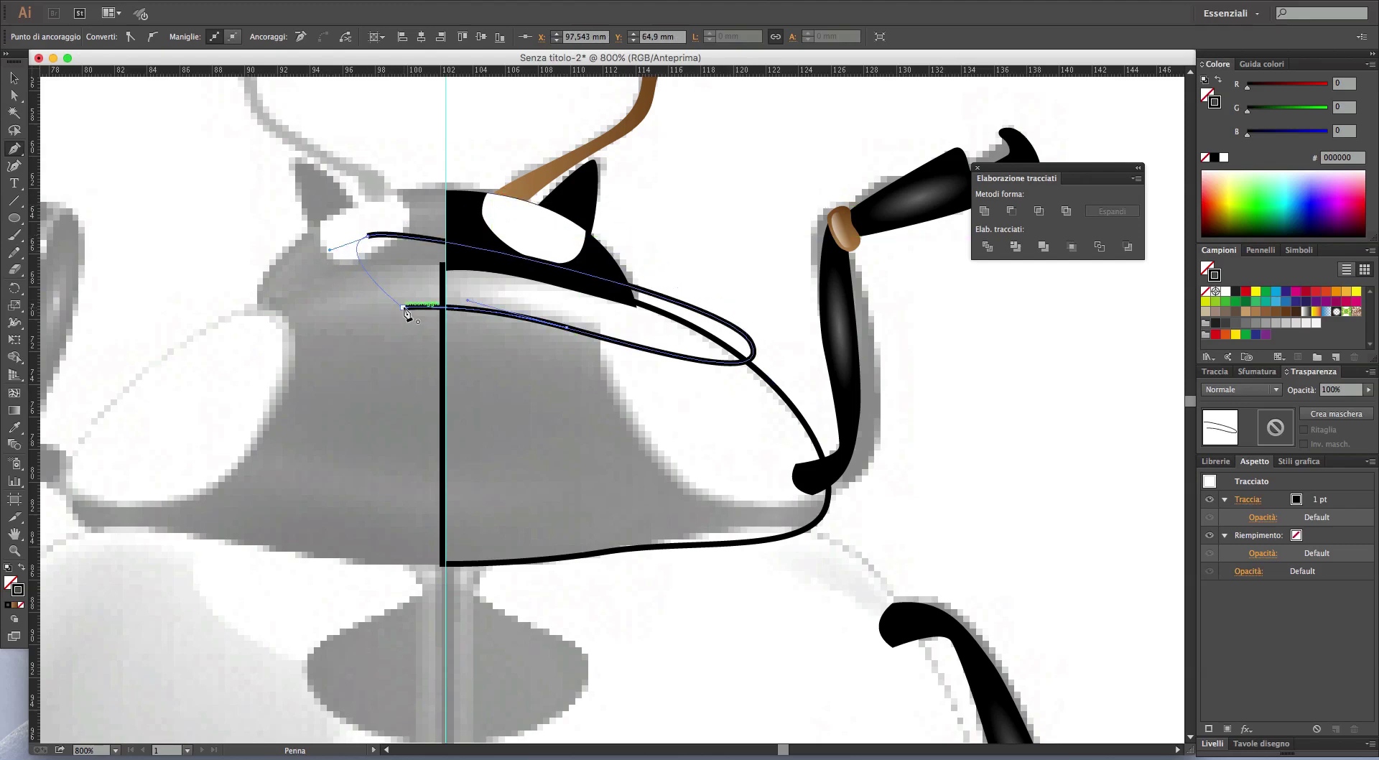
click(403, 308)
- Exclude the loop against the body outline to leave a thin top band
key(v)
click(665, 543)
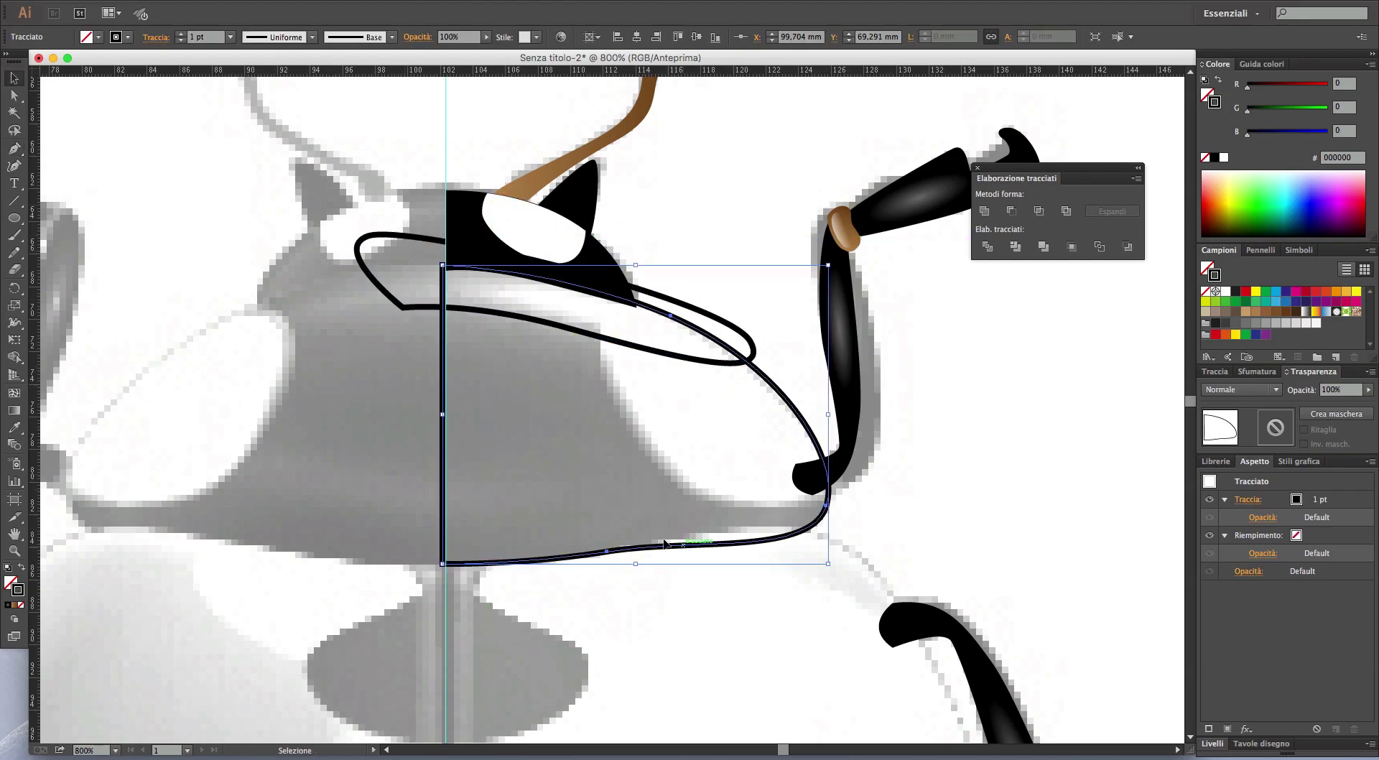
key(a)
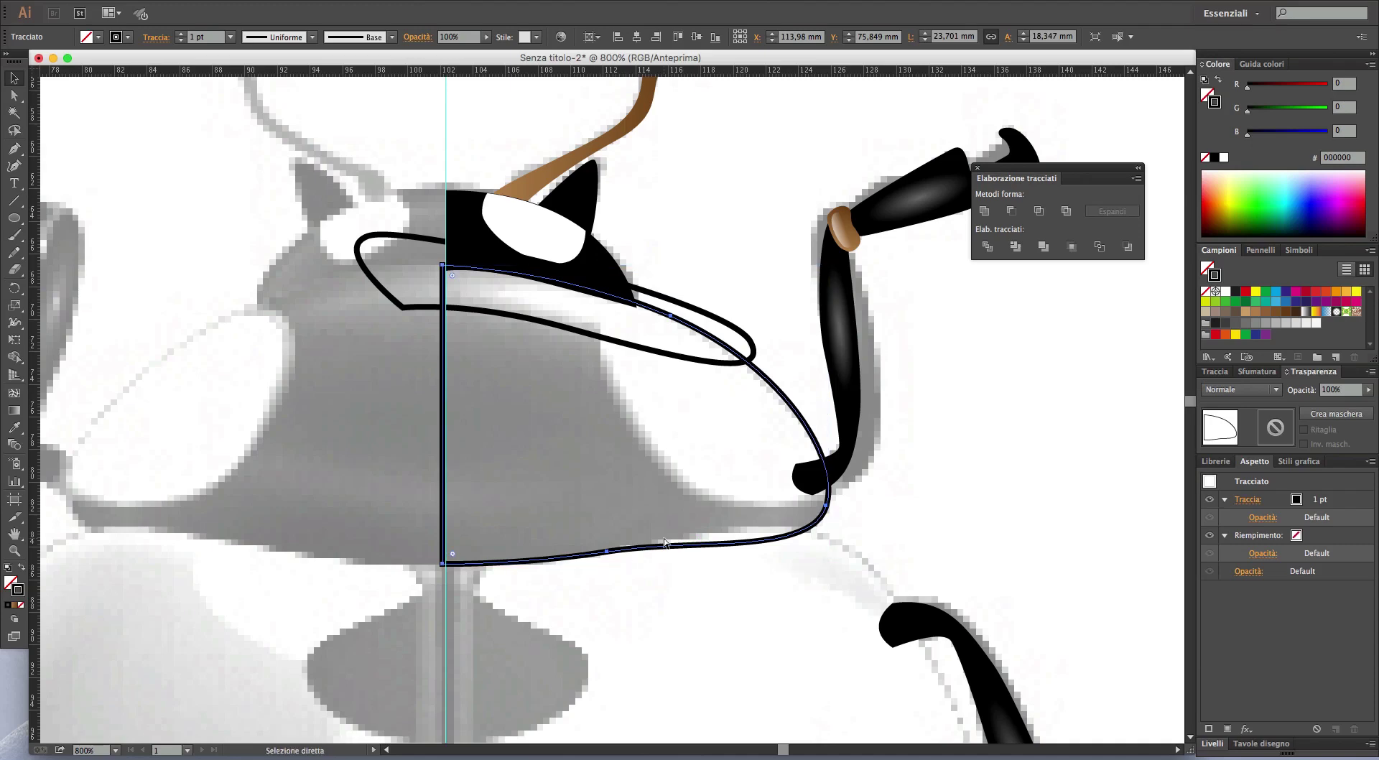
key(v)
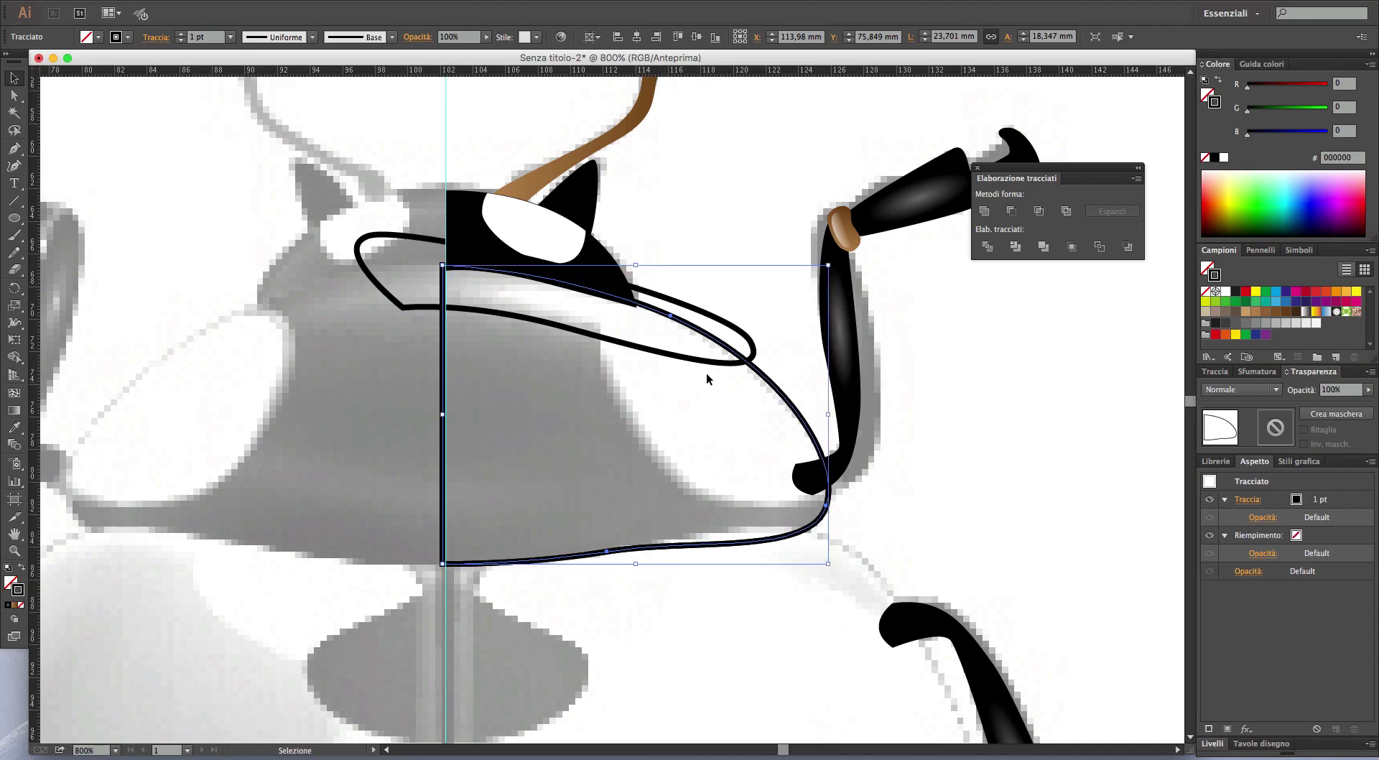
shift+click(706, 360)
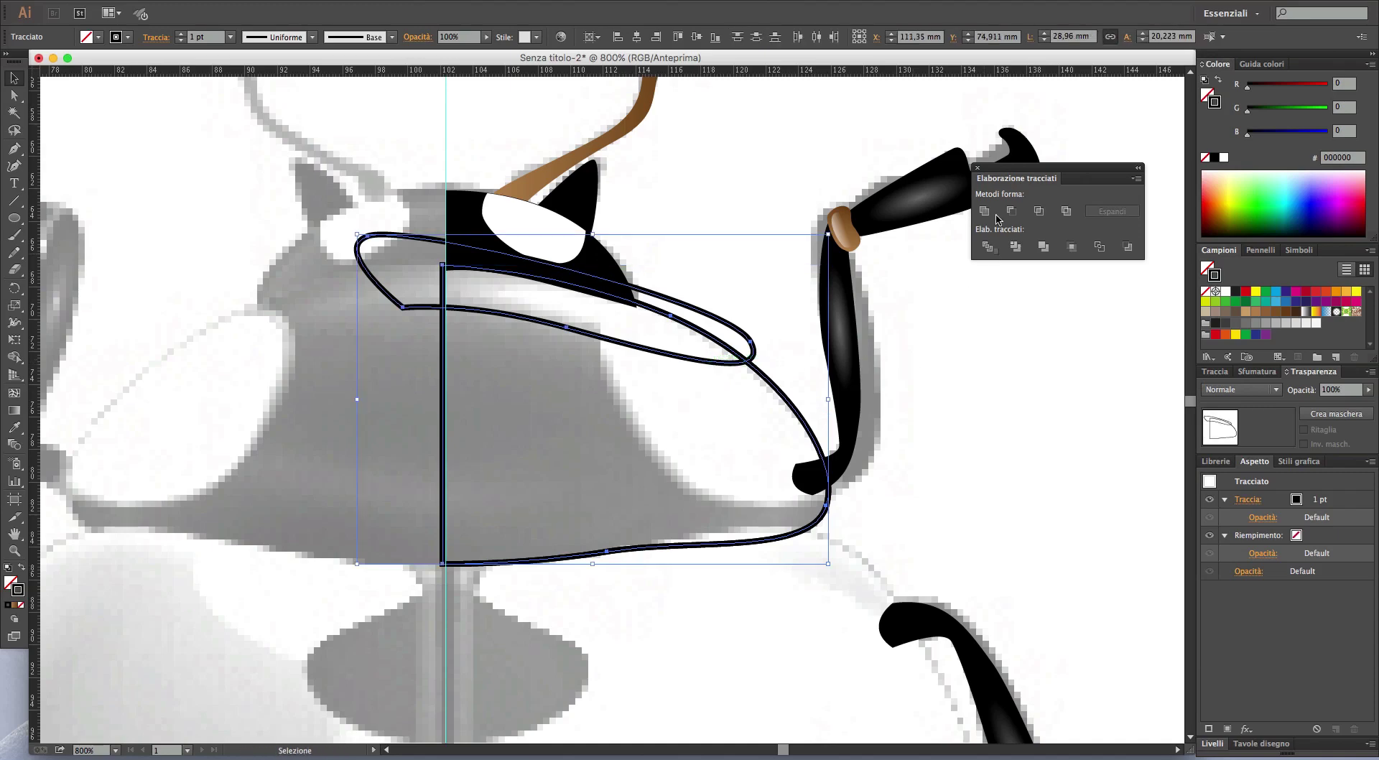
click(1038, 211)
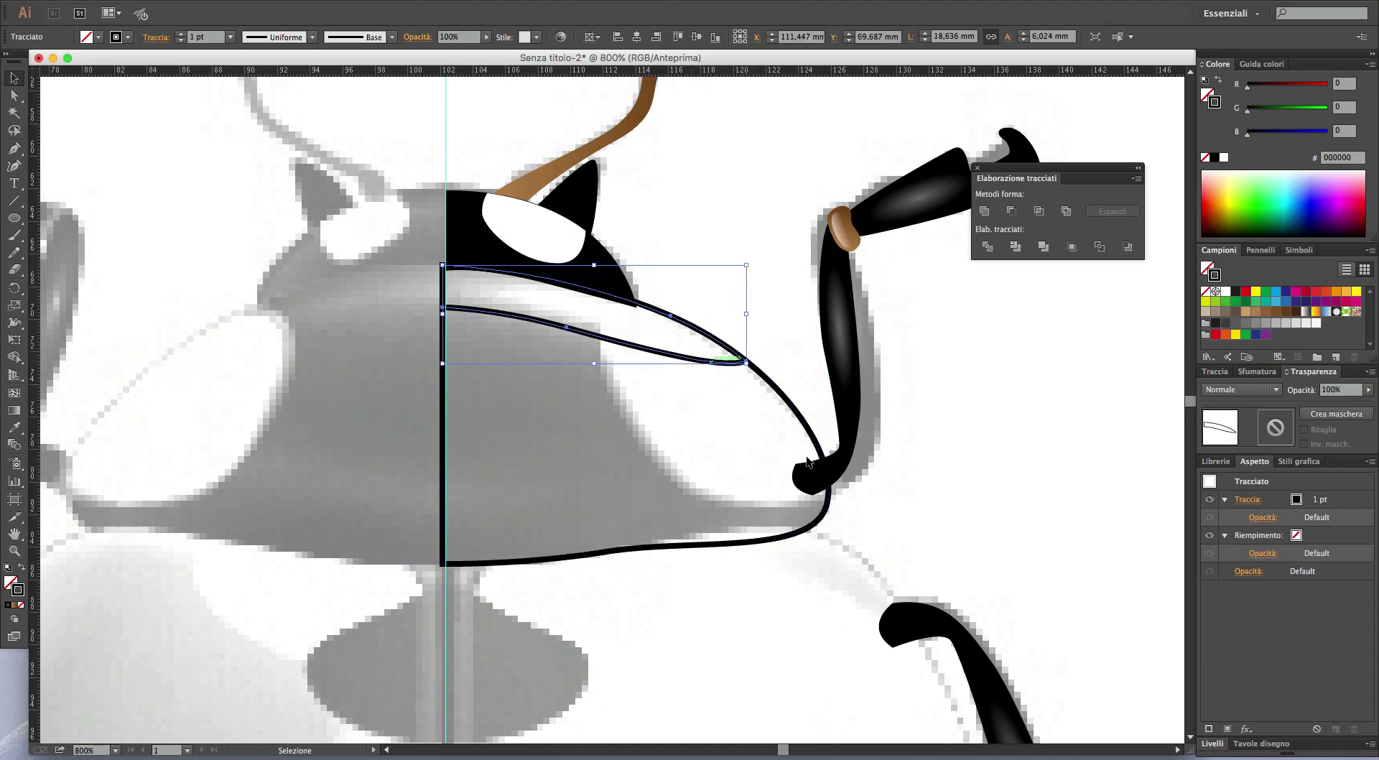
click(1003, 443)
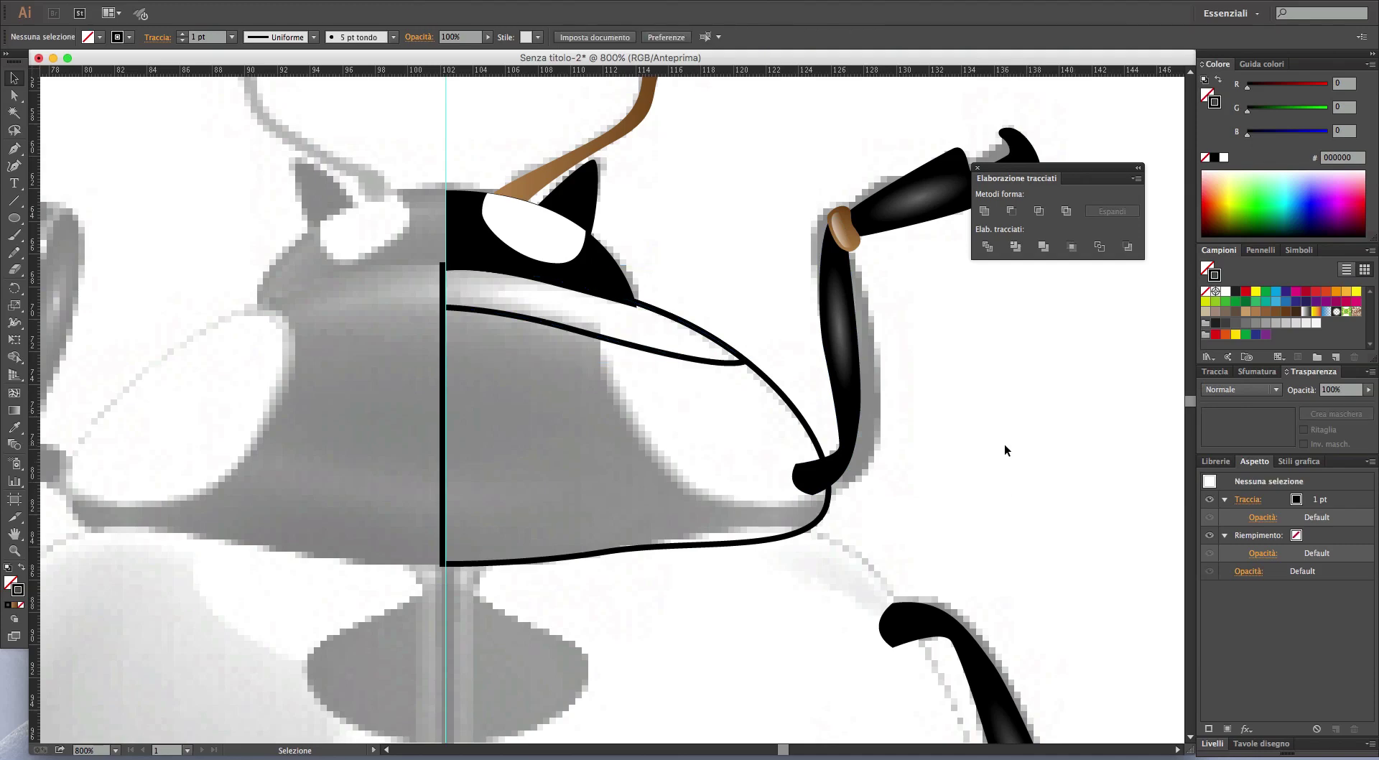
- Pen-draw a closed oval extending past the body's right edge
key(p)
click(635, 275)
drag(612, 378, 627, 448)
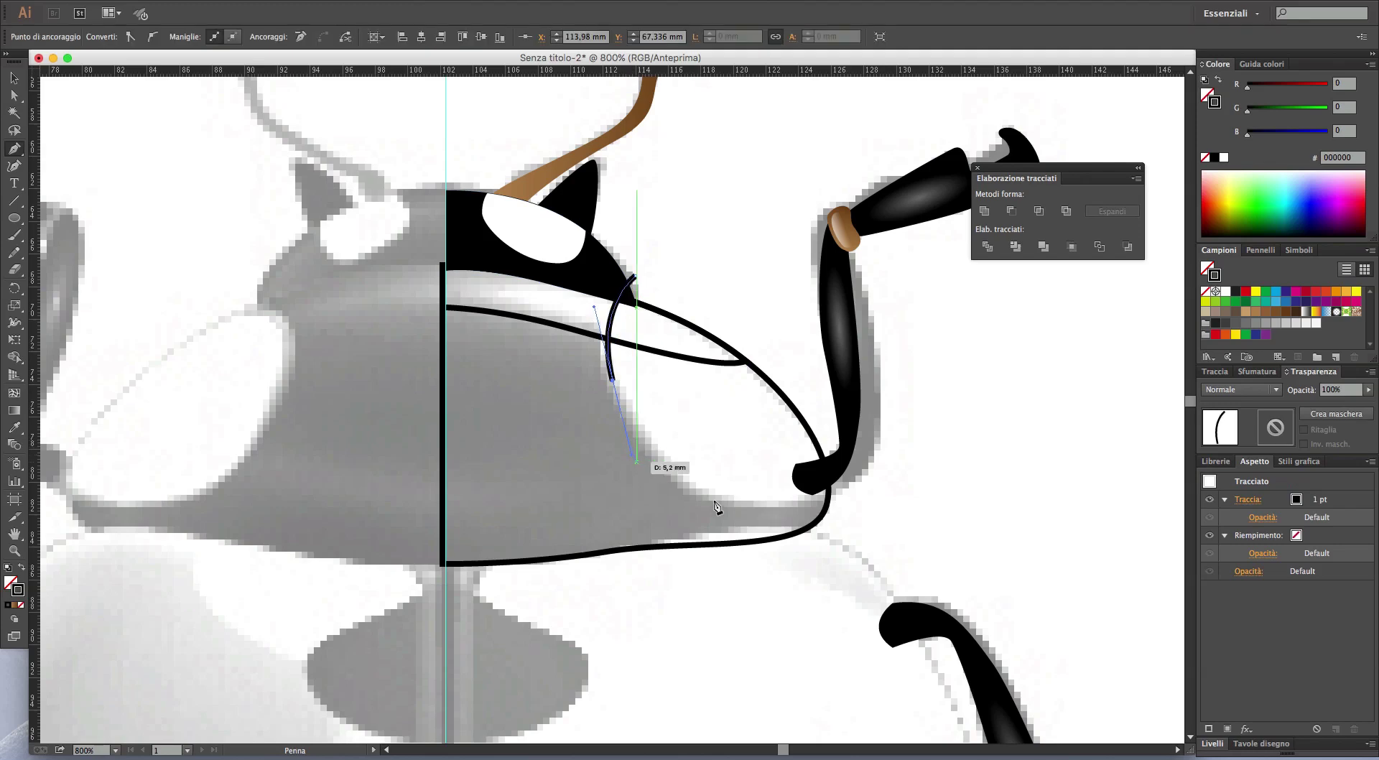
drag(752, 505, 807, 528)
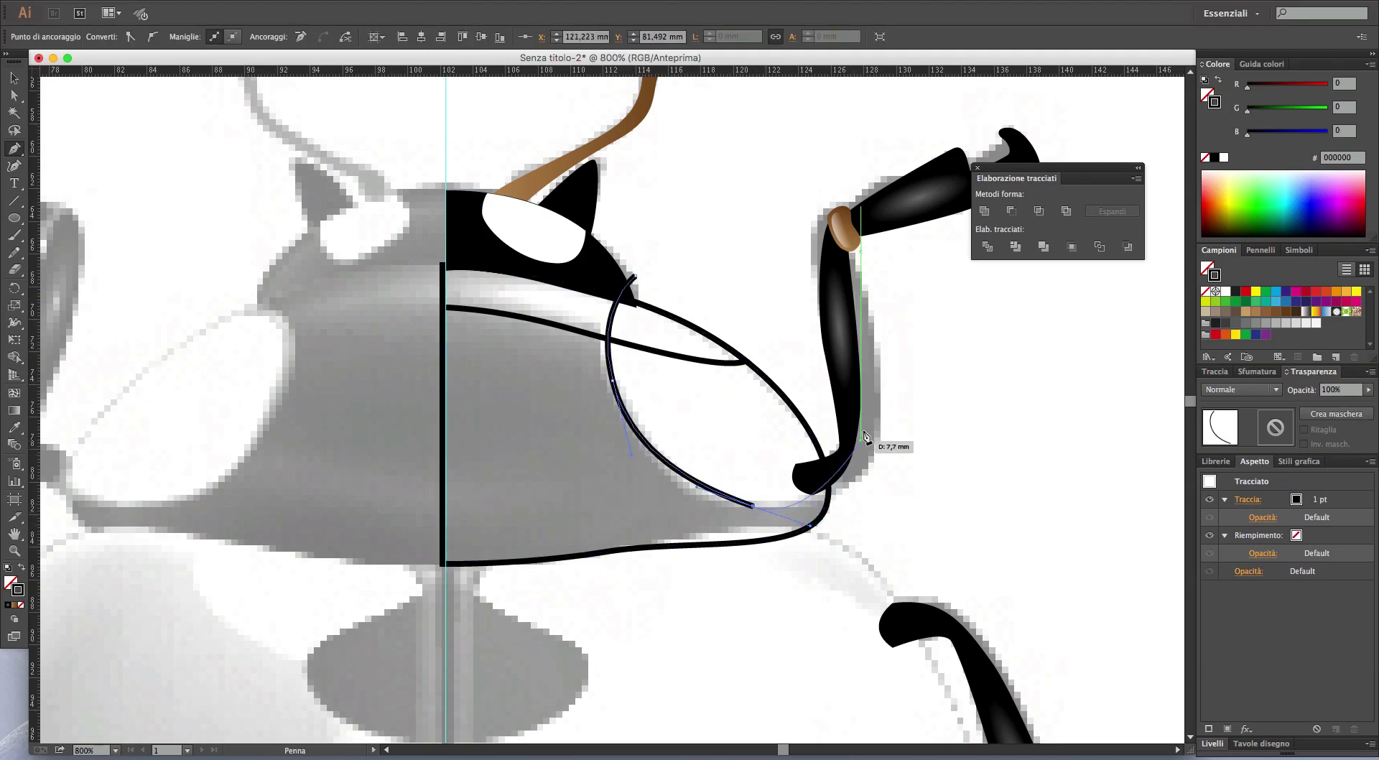
drag(865, 429, 862, 372)
click(634, 278)
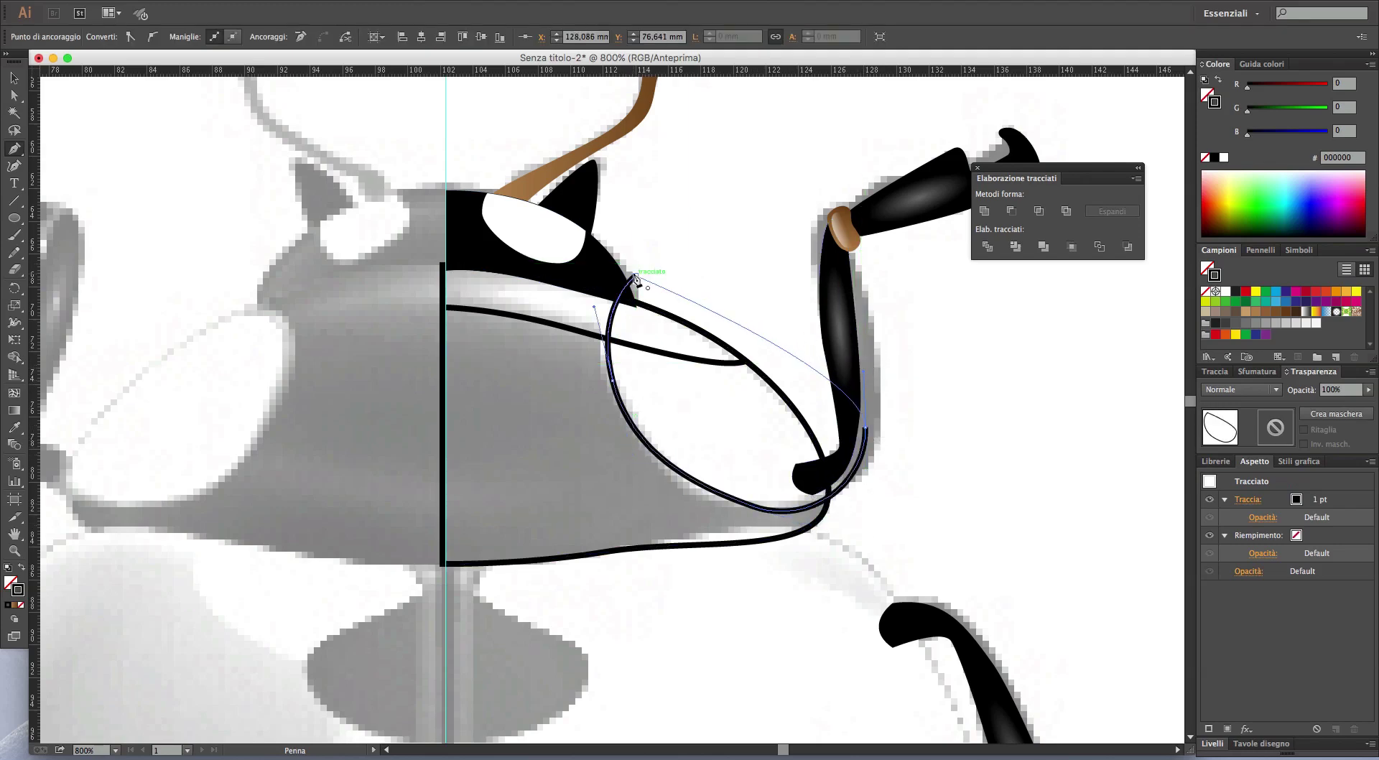
- Intersect the oval with the body outline to trim it inside the body
key(v)
click(967, 501)
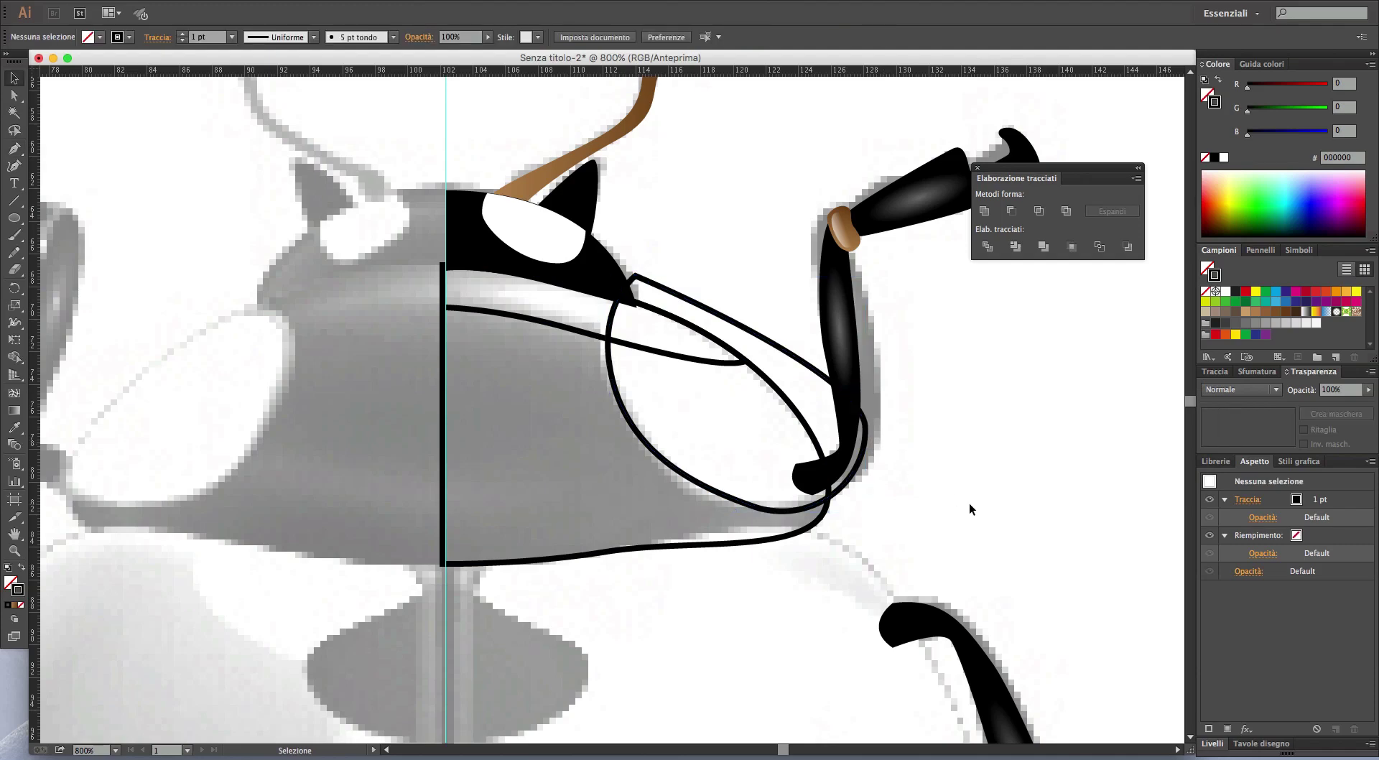
click(820, 522)
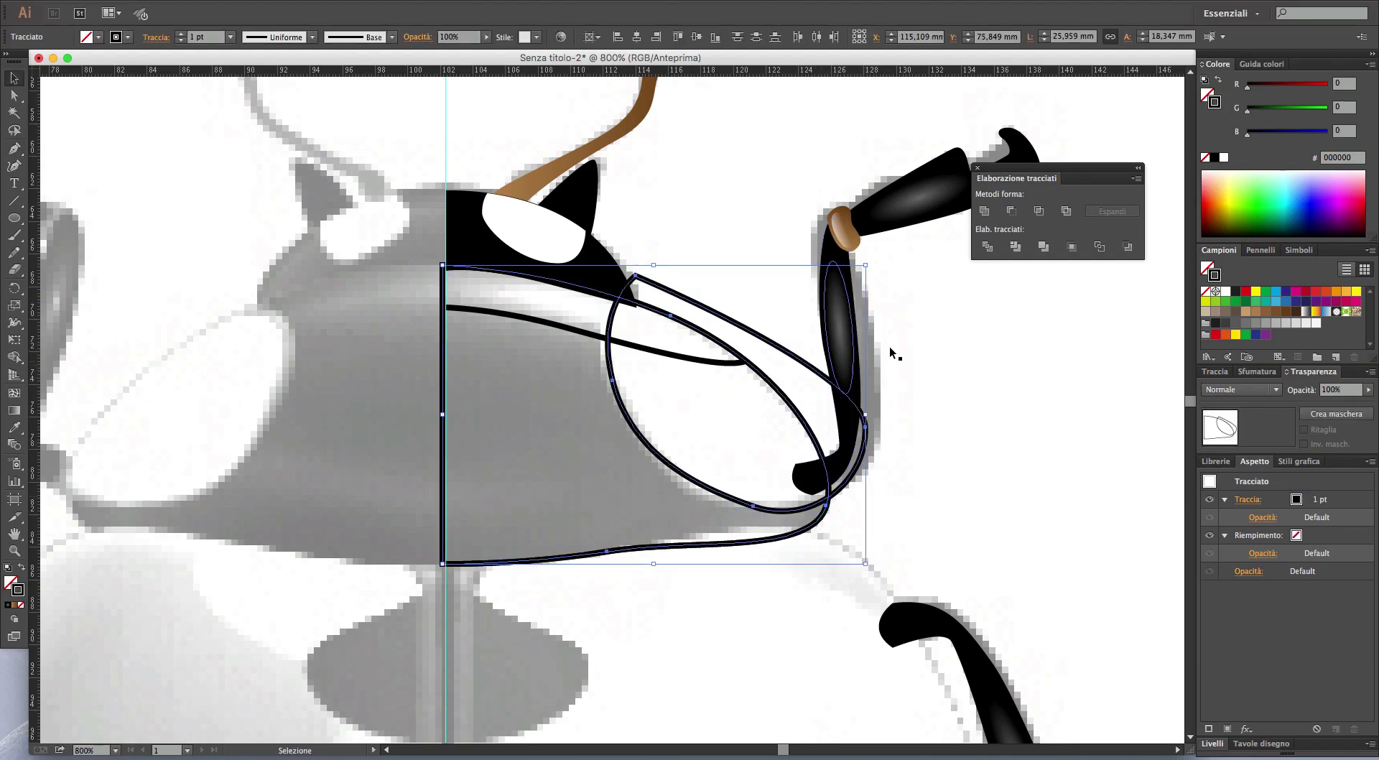
click(1040, 209)
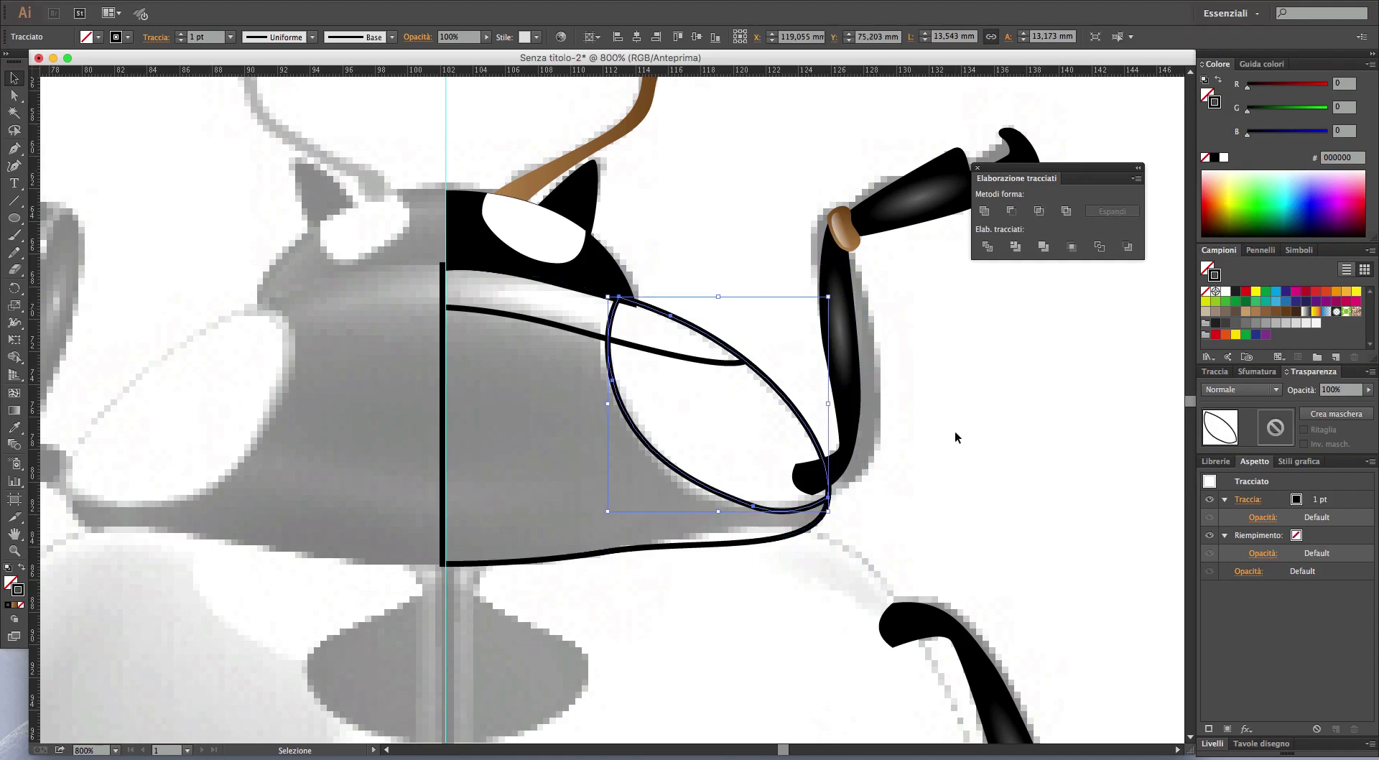
click(946, 476)
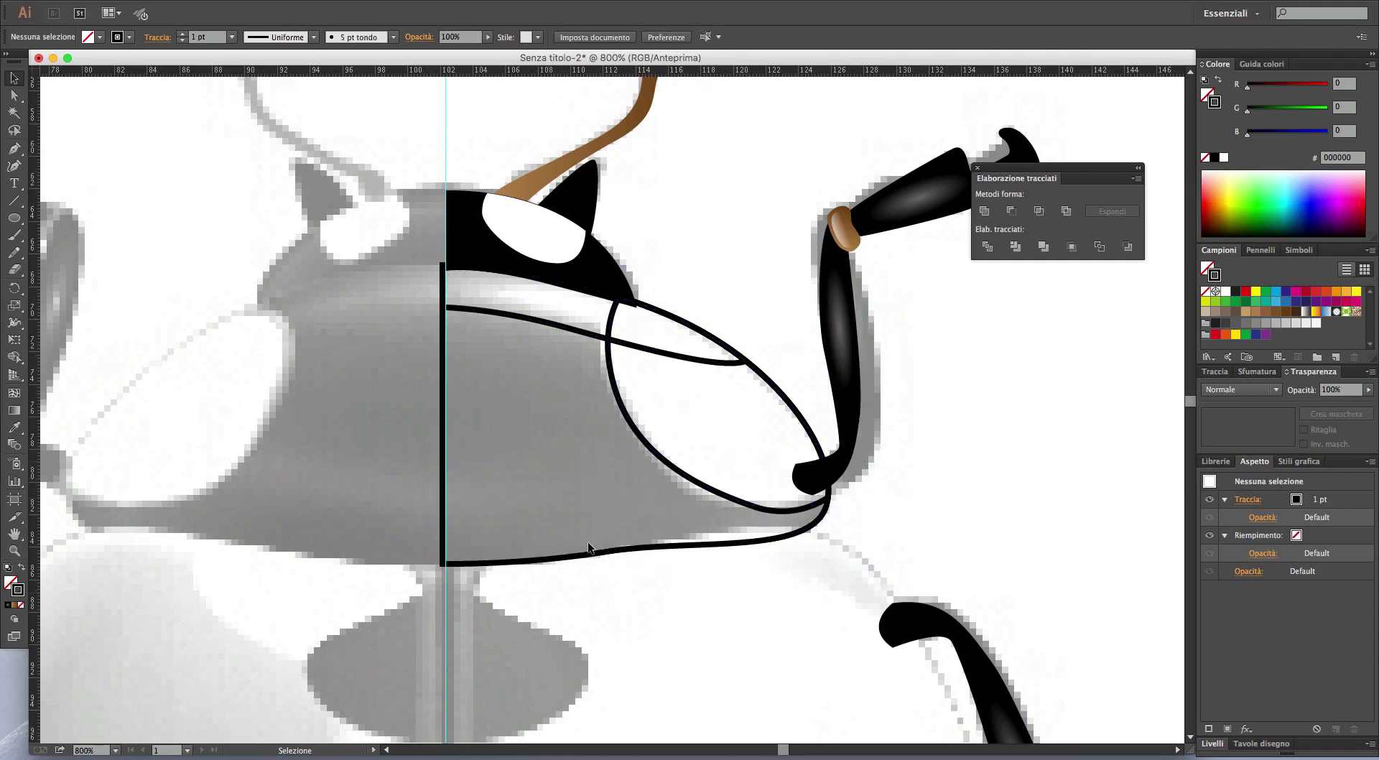
- Eyedropper the eye's white onto the trimmed oval and give the top band a light grey fill
click(639, 433)
key(i)
click(531, 226)
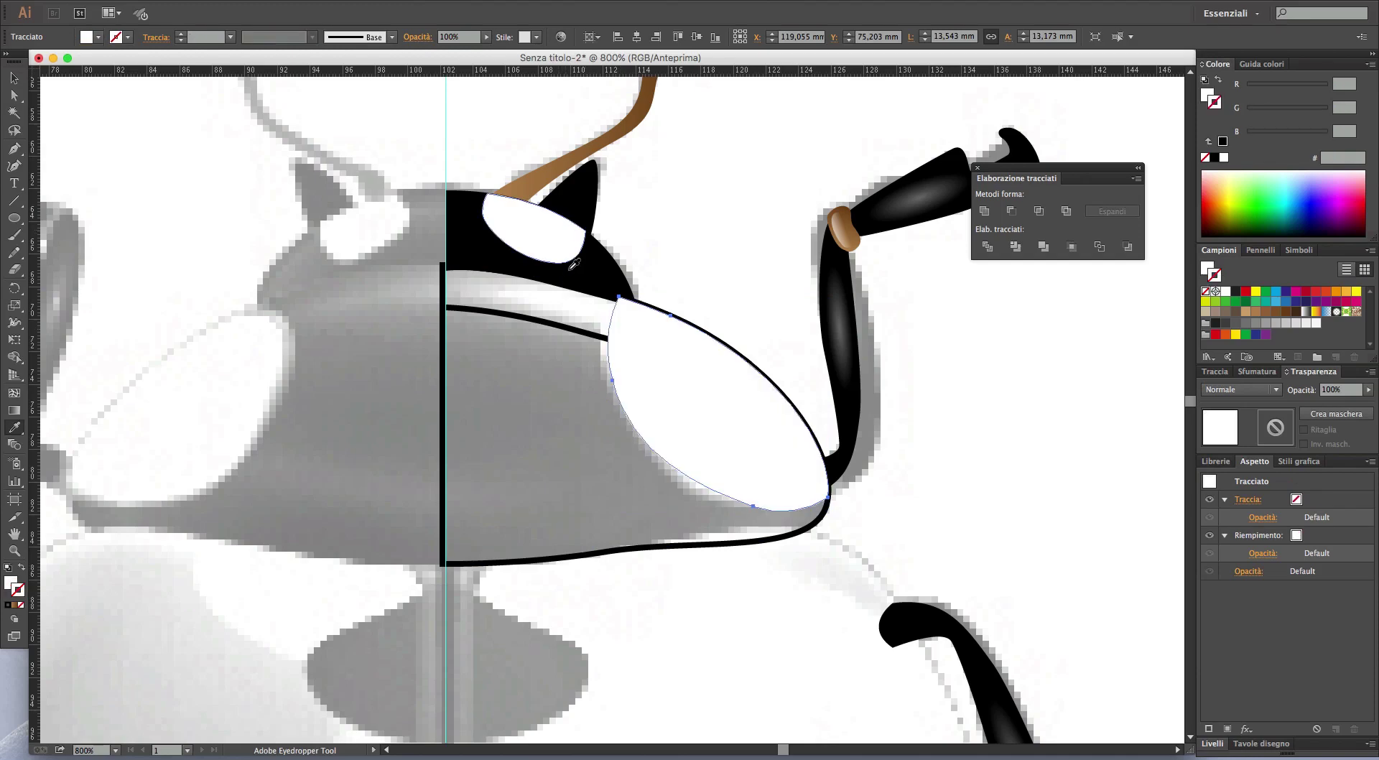
super+click(571, 332)
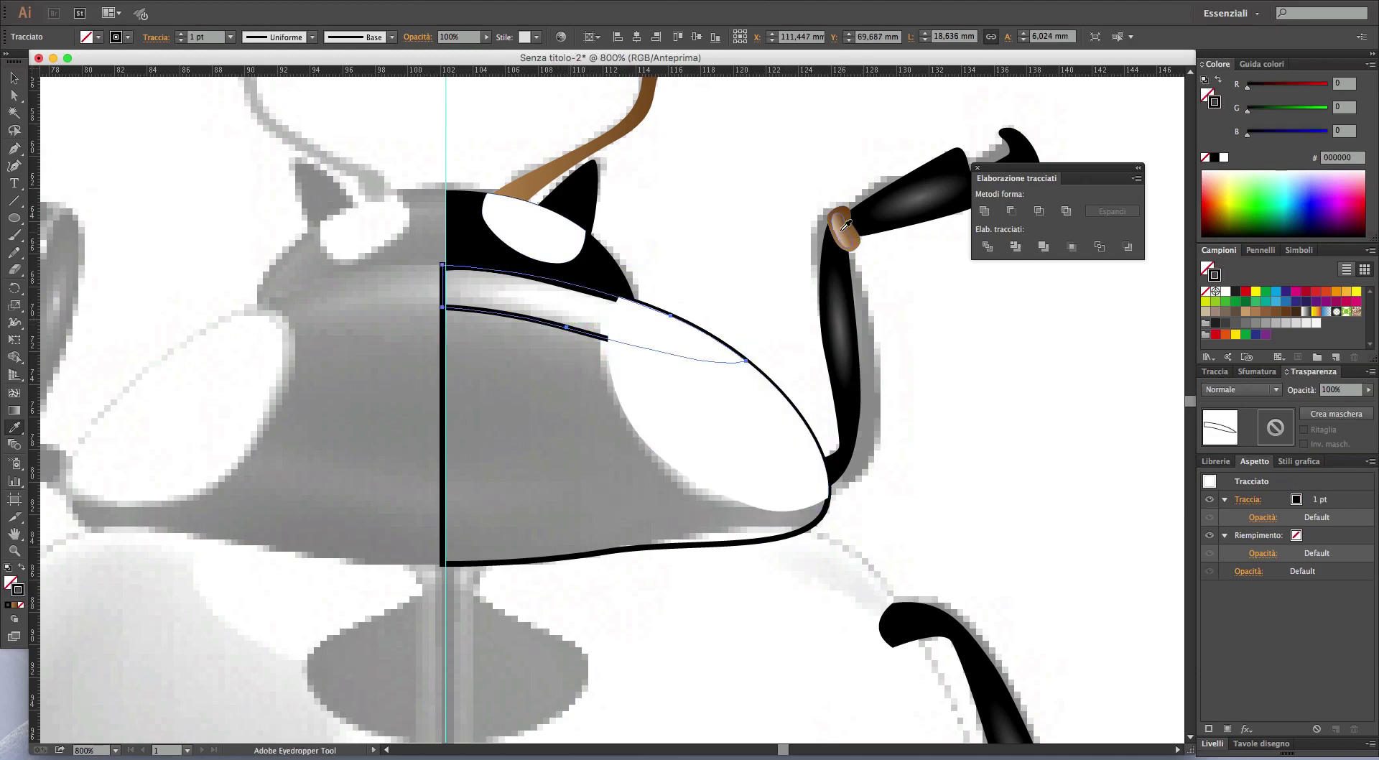
click(845, 226)
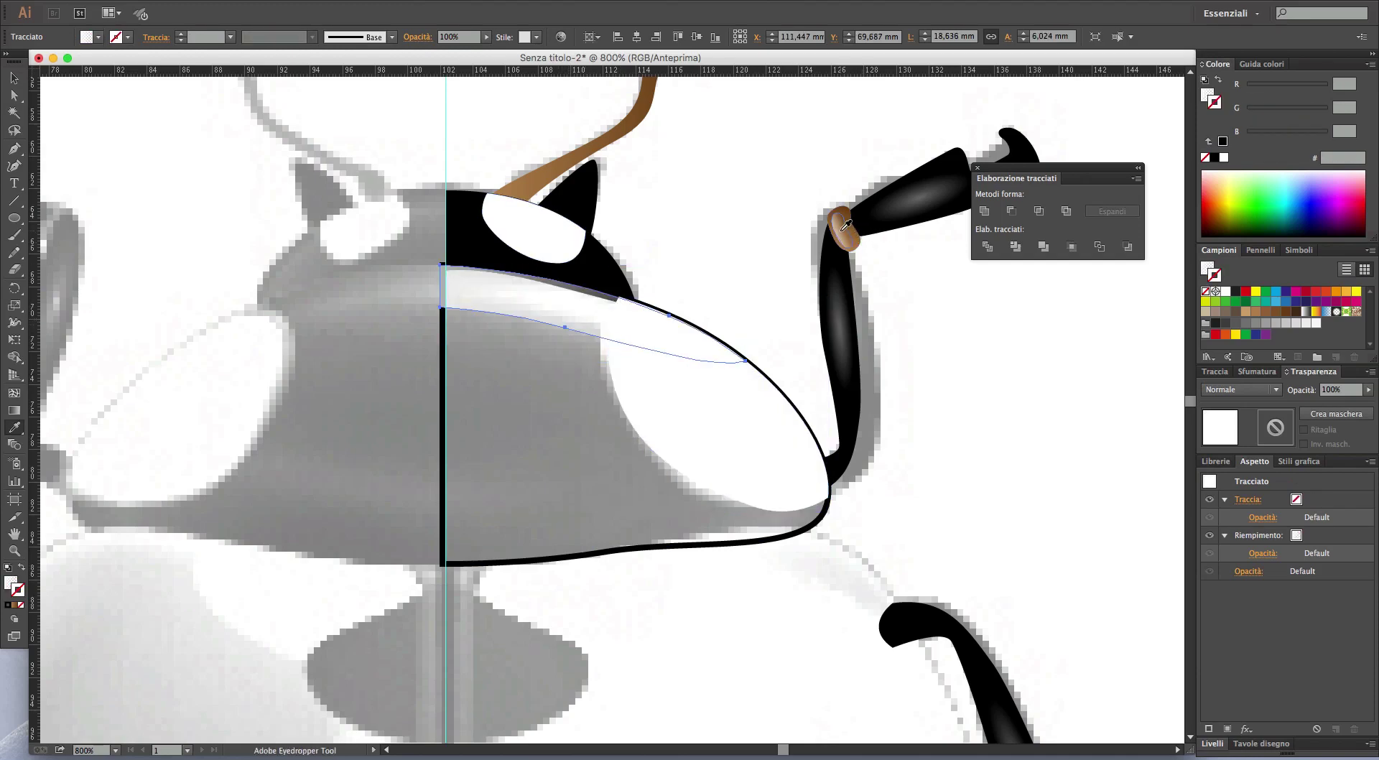
- Make the body half solid black without outline and align its left edge to the centre guide
super+click(544, 561)
click(21, 566)
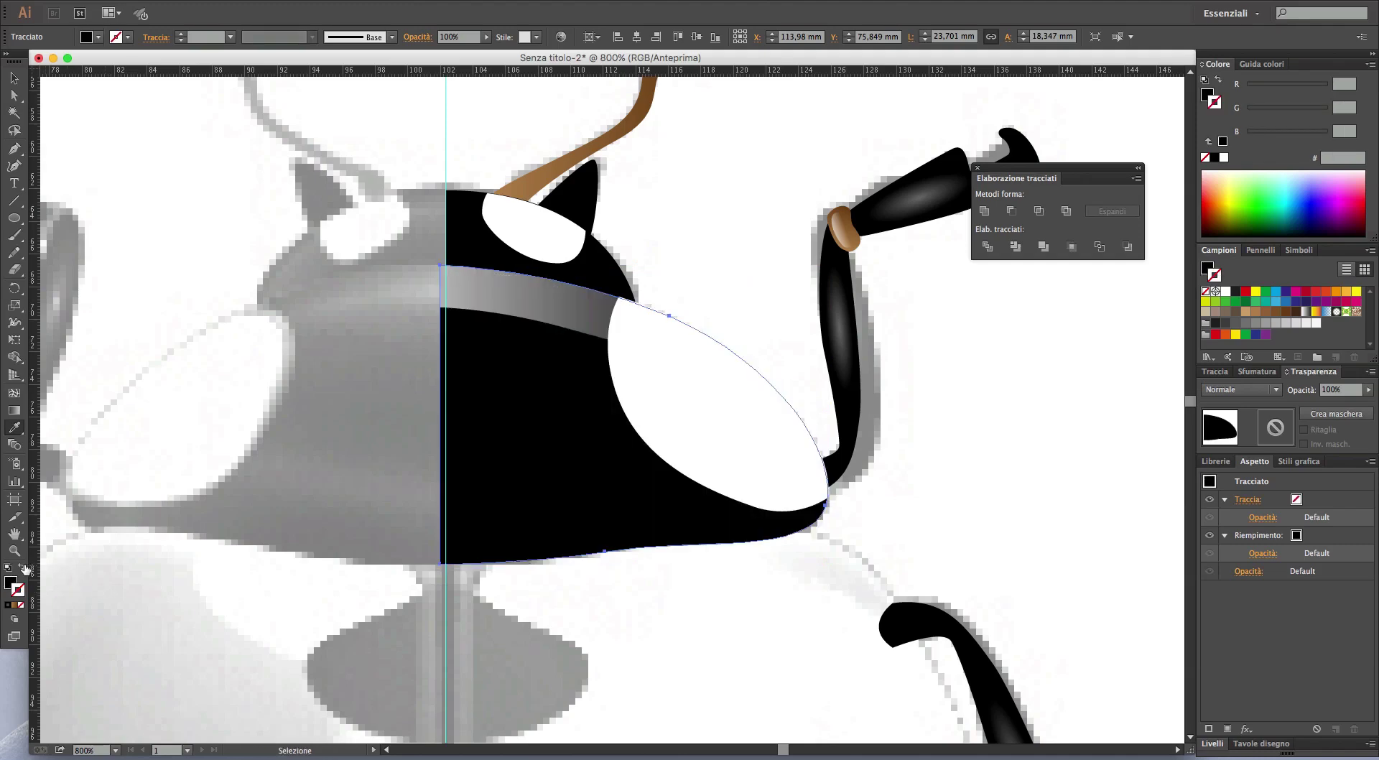
super+click(986, 551)
key(s)
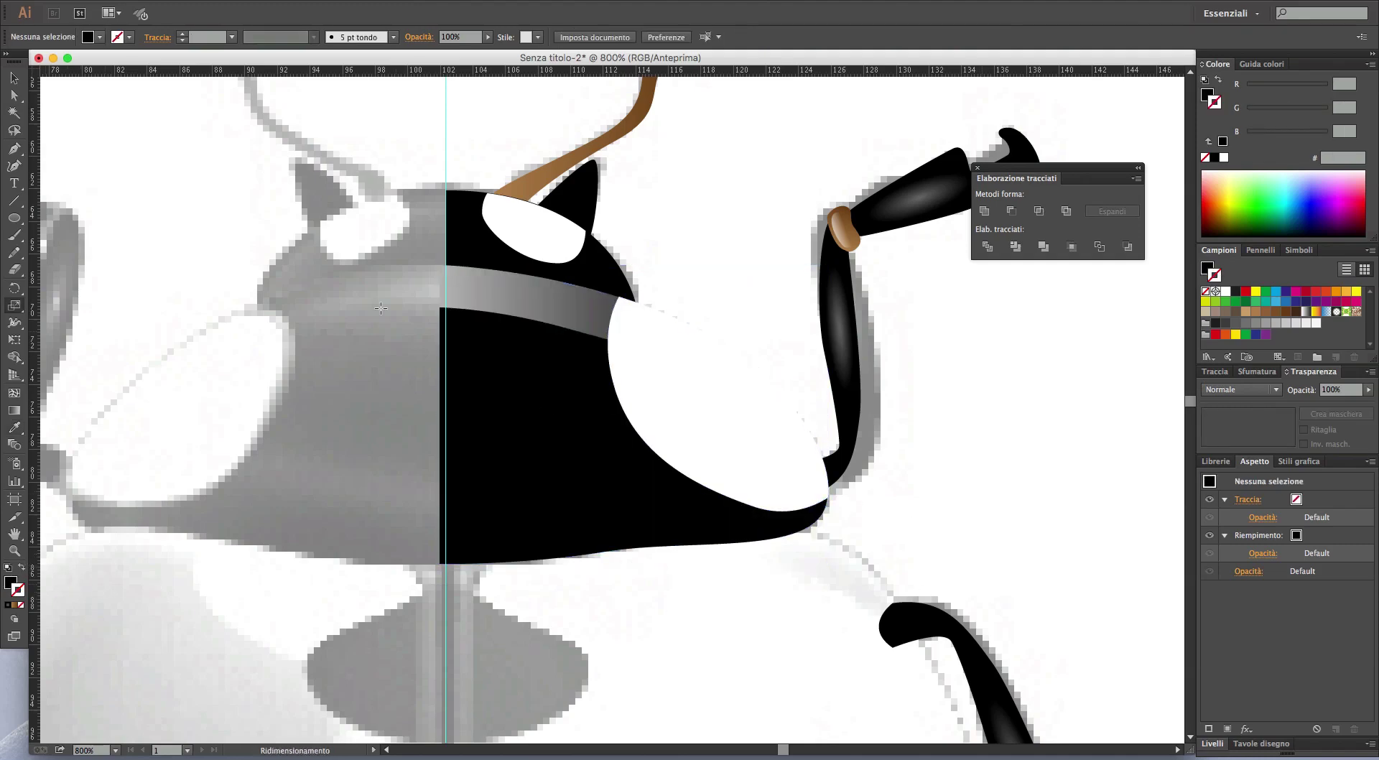
key(a)
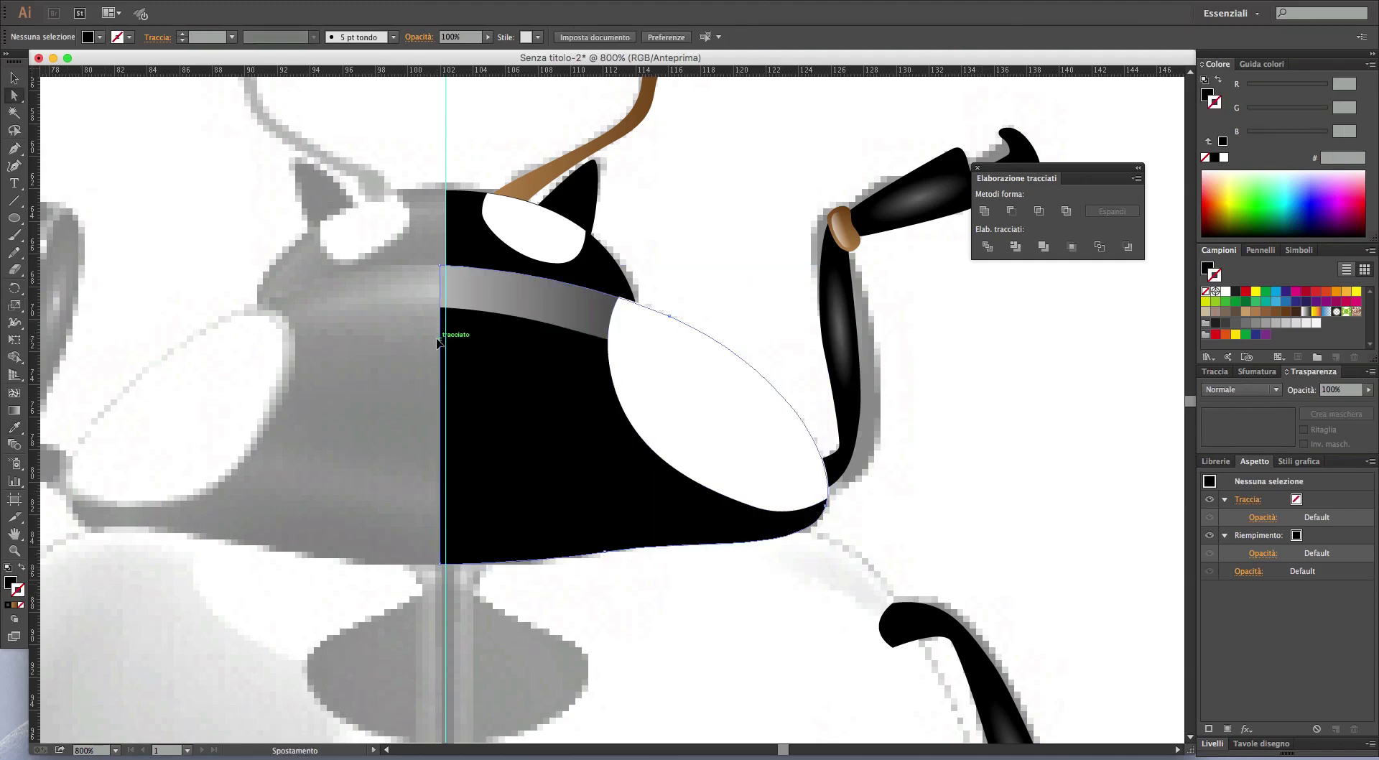
drag(437, 342, 444, 341)
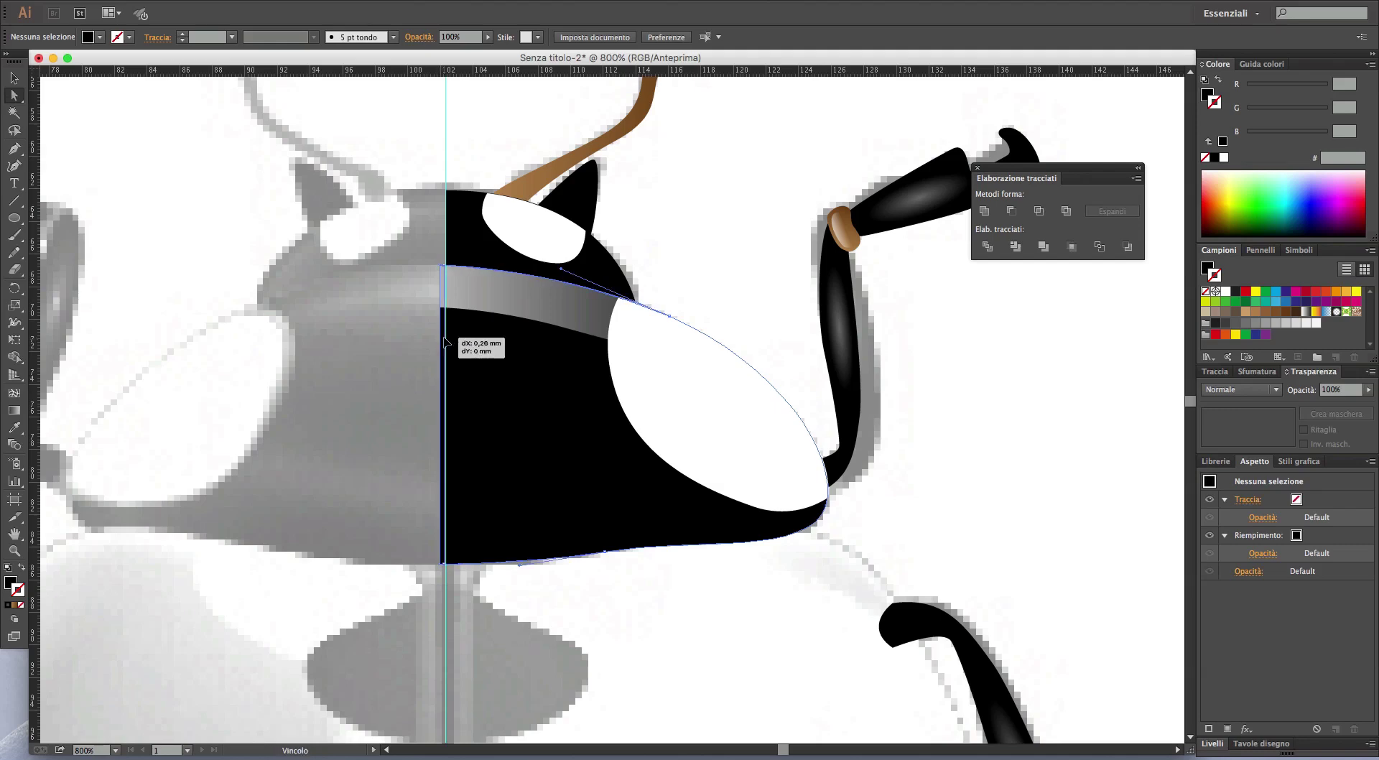
shift+click(444, 289)
click(445, 278)
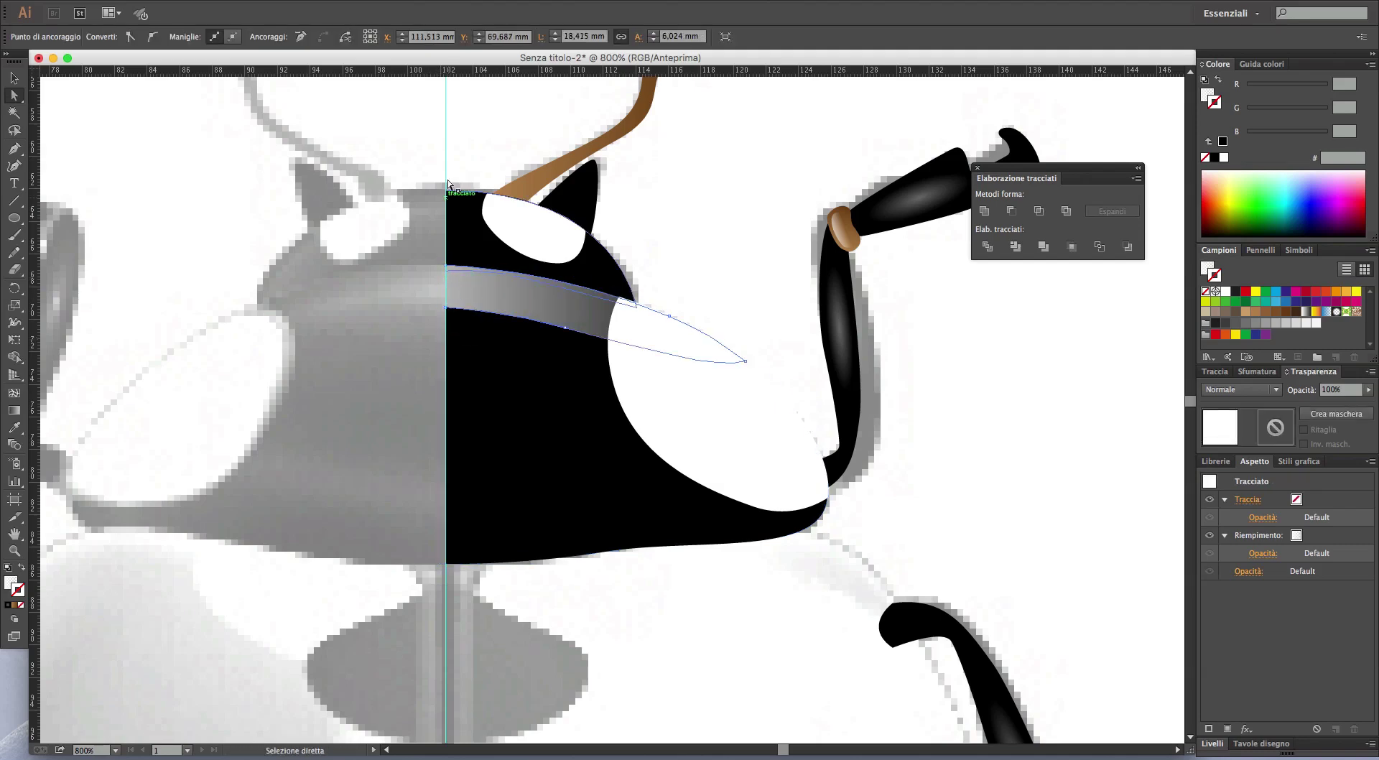
click(974, 436)
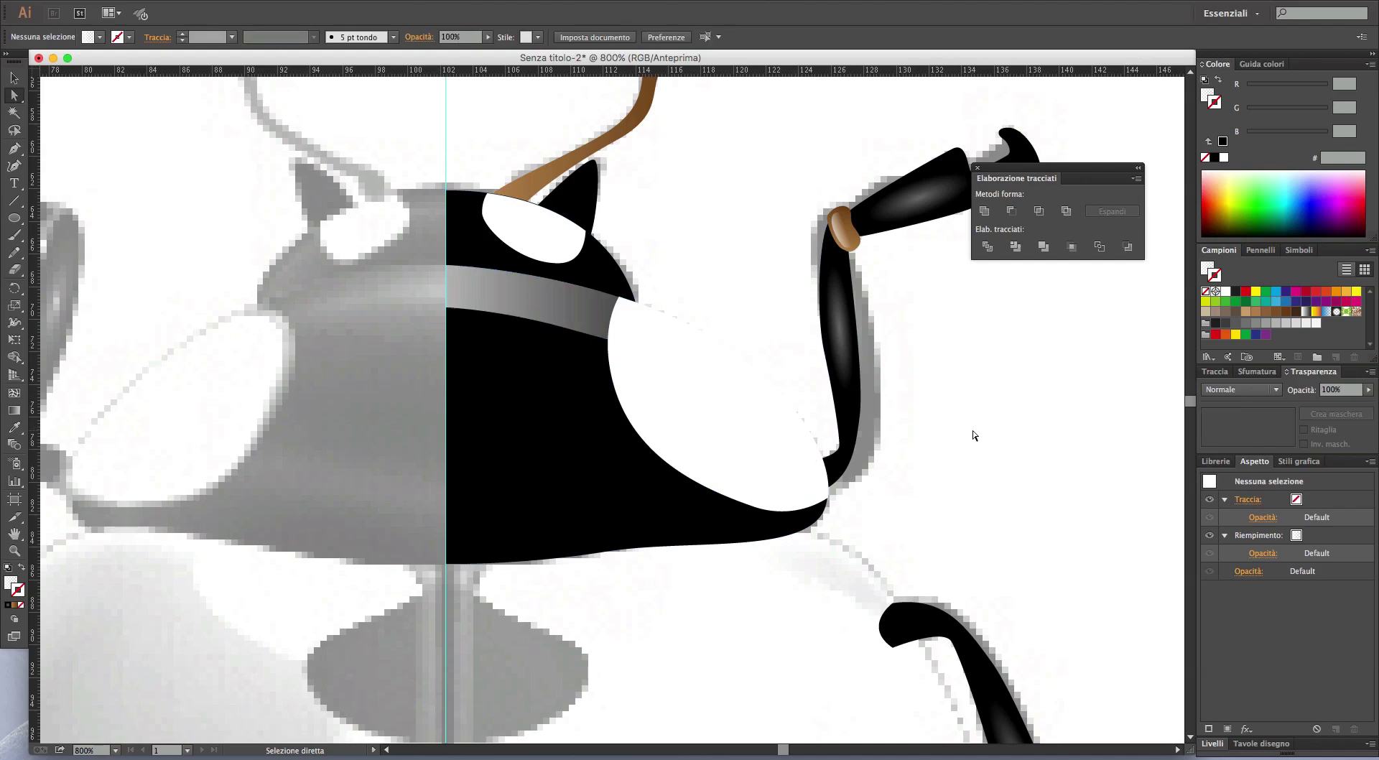
- Fill the large white patch with a white-to-light-grey linear gradient
click(670, 402)
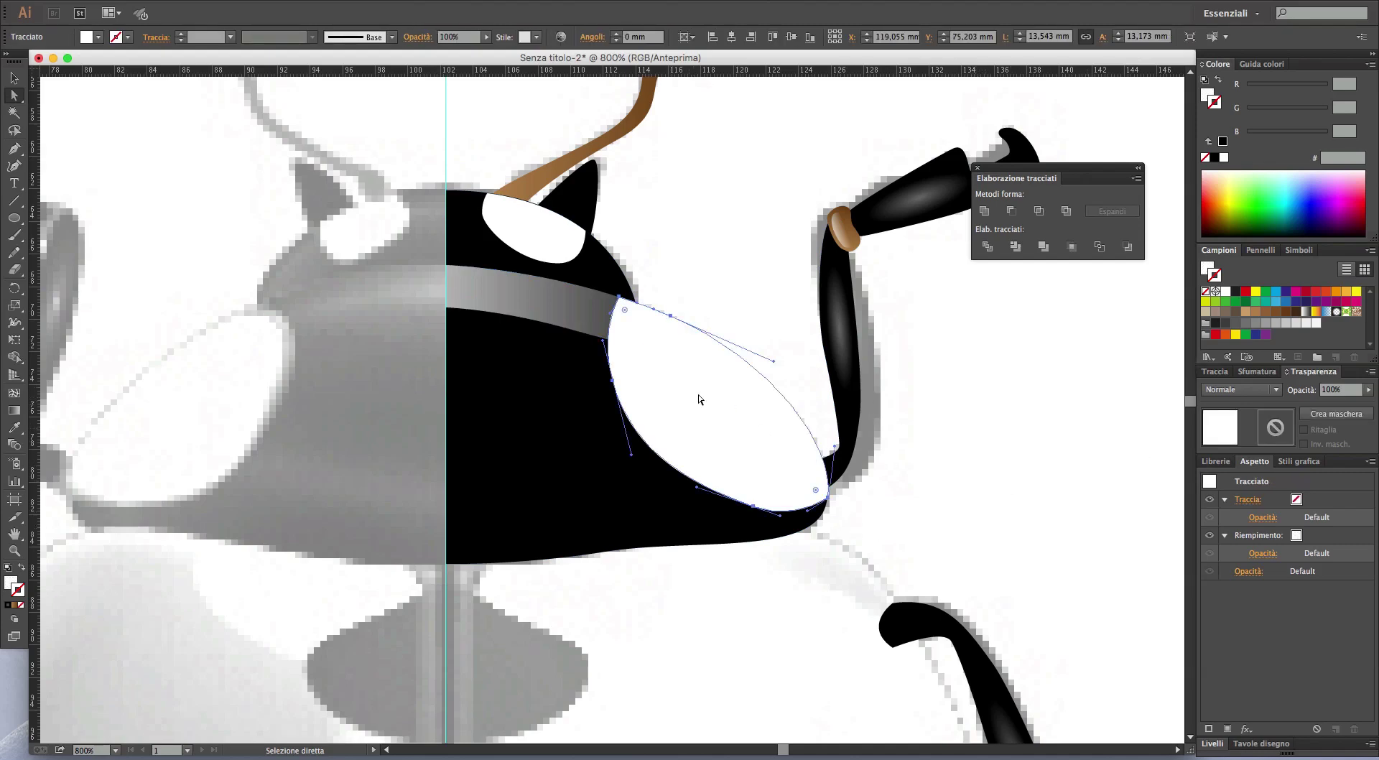
click(1254, 371)
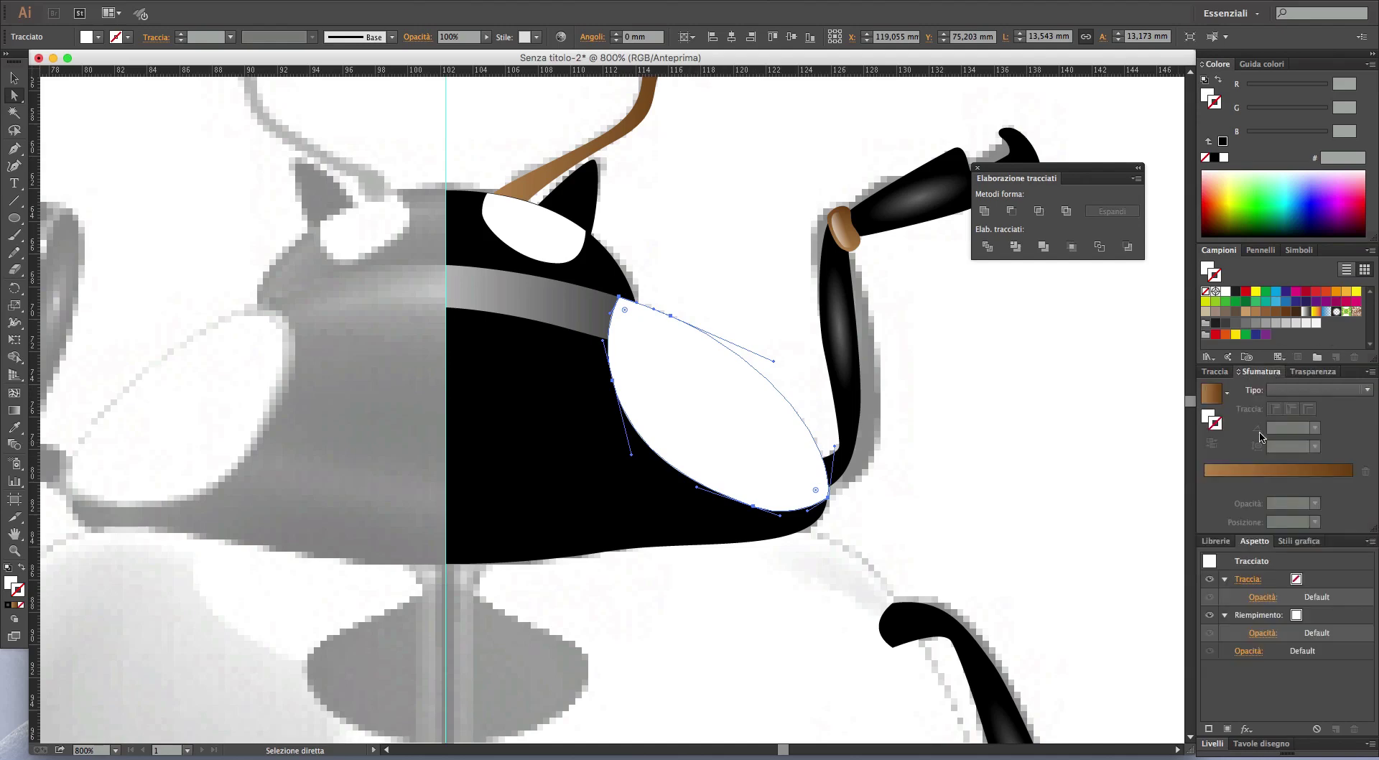
click(1212, 399)
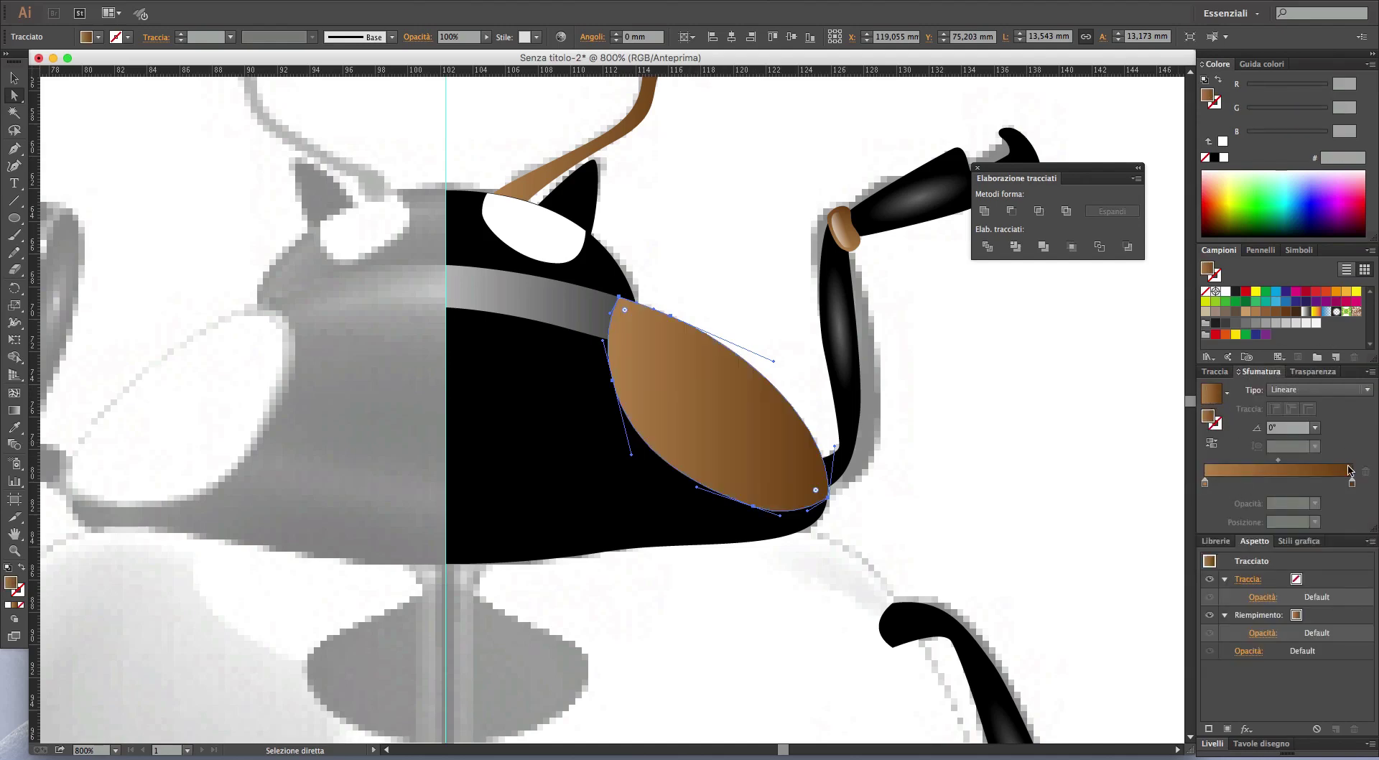
drag(1233, 291, 1205, 482)
drag(1285, 323, 1352, 487)
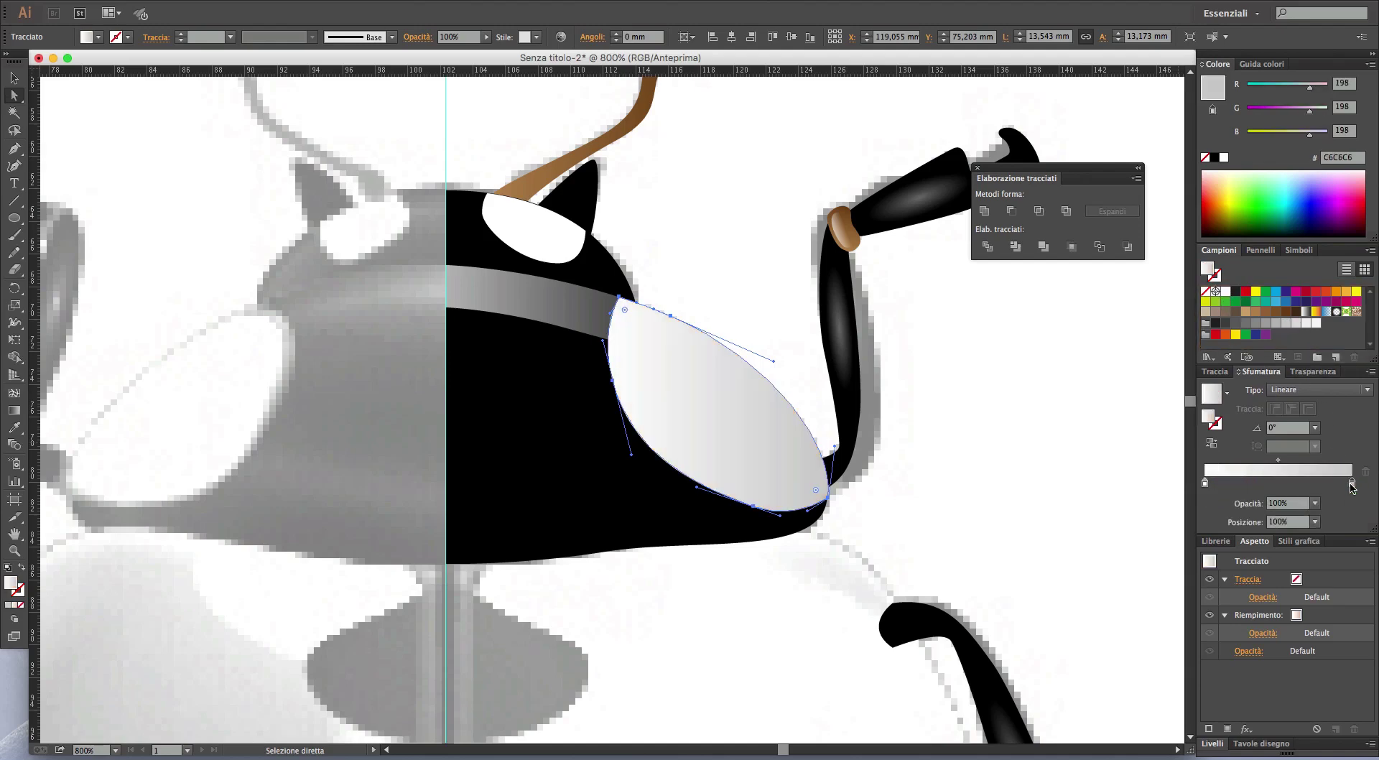
click(938, 555)
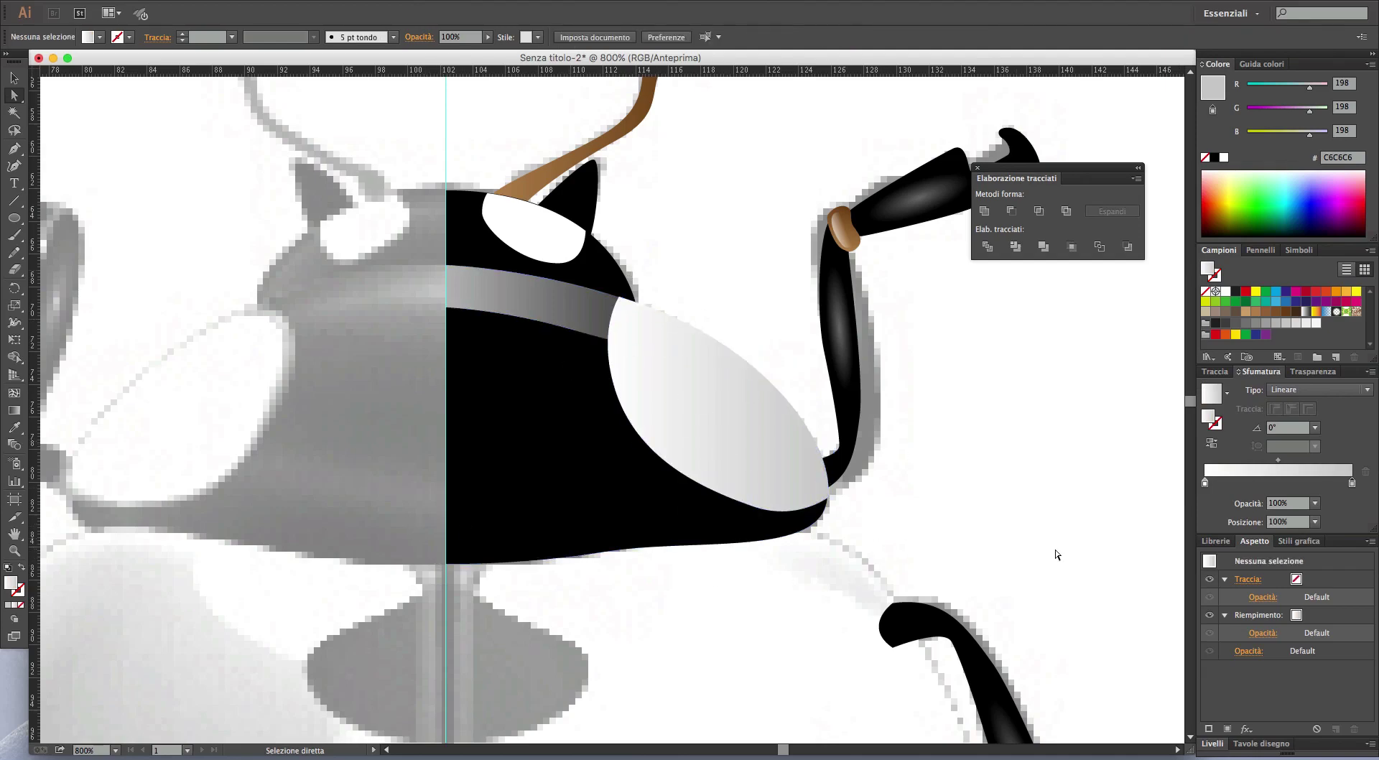
- Angle the head band's gradient to about -102° with the Gradient tool
click(567, 313)
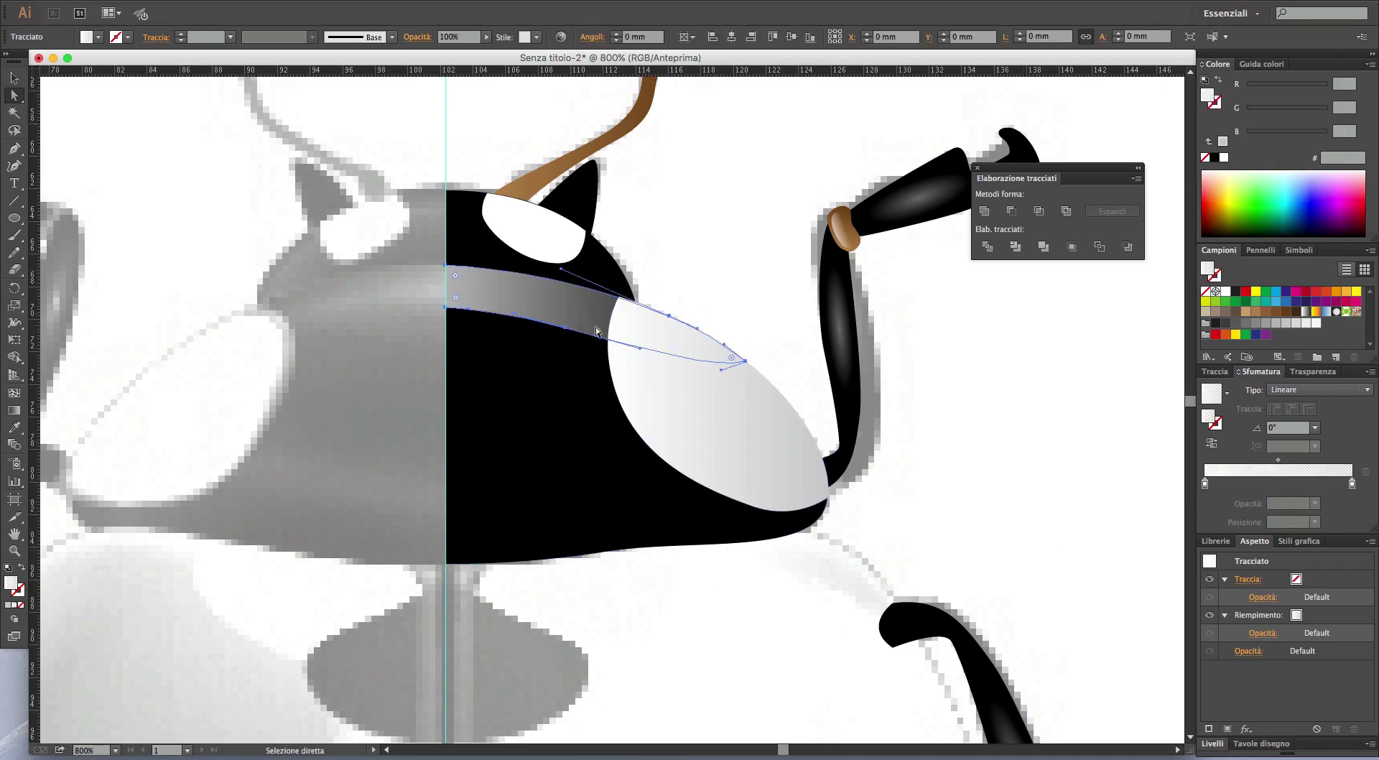
click(14, 412)
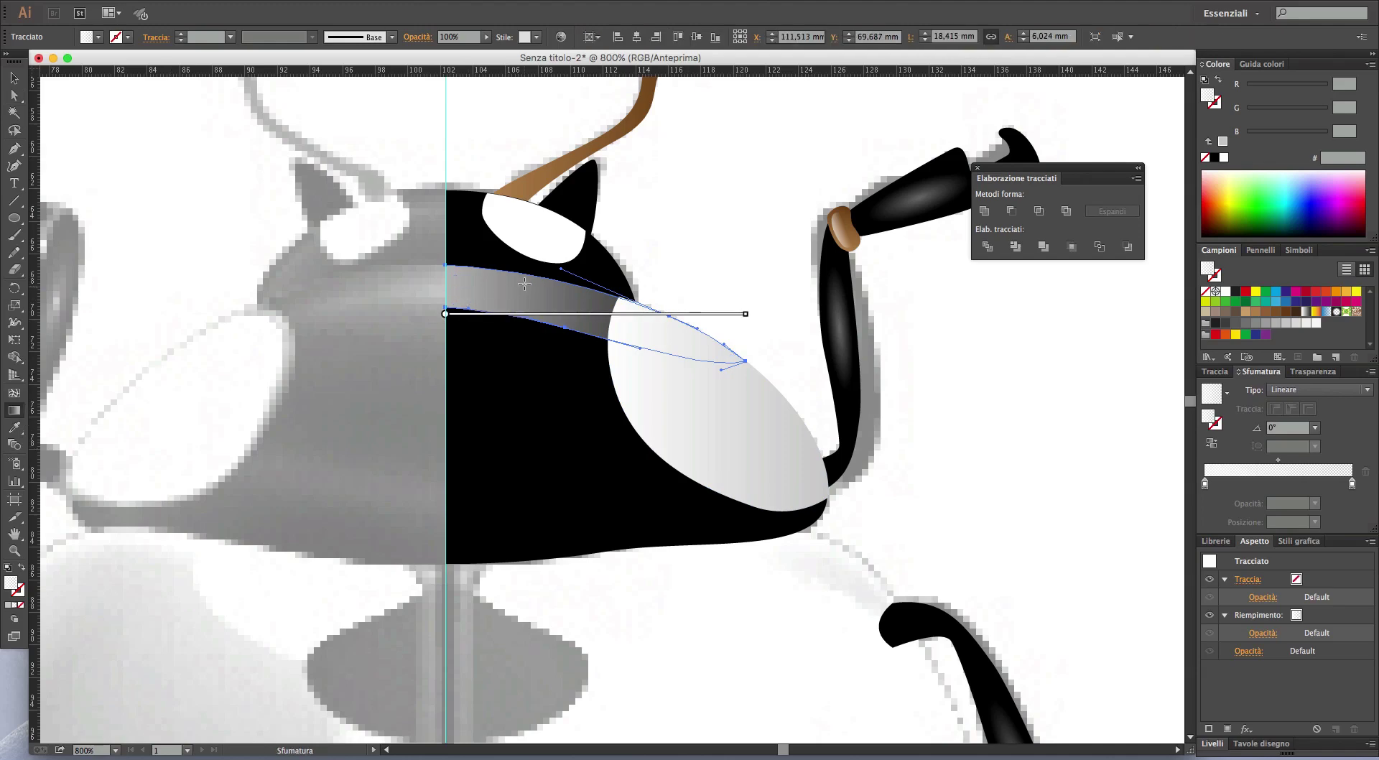
drag(524, 275, 524, 316)
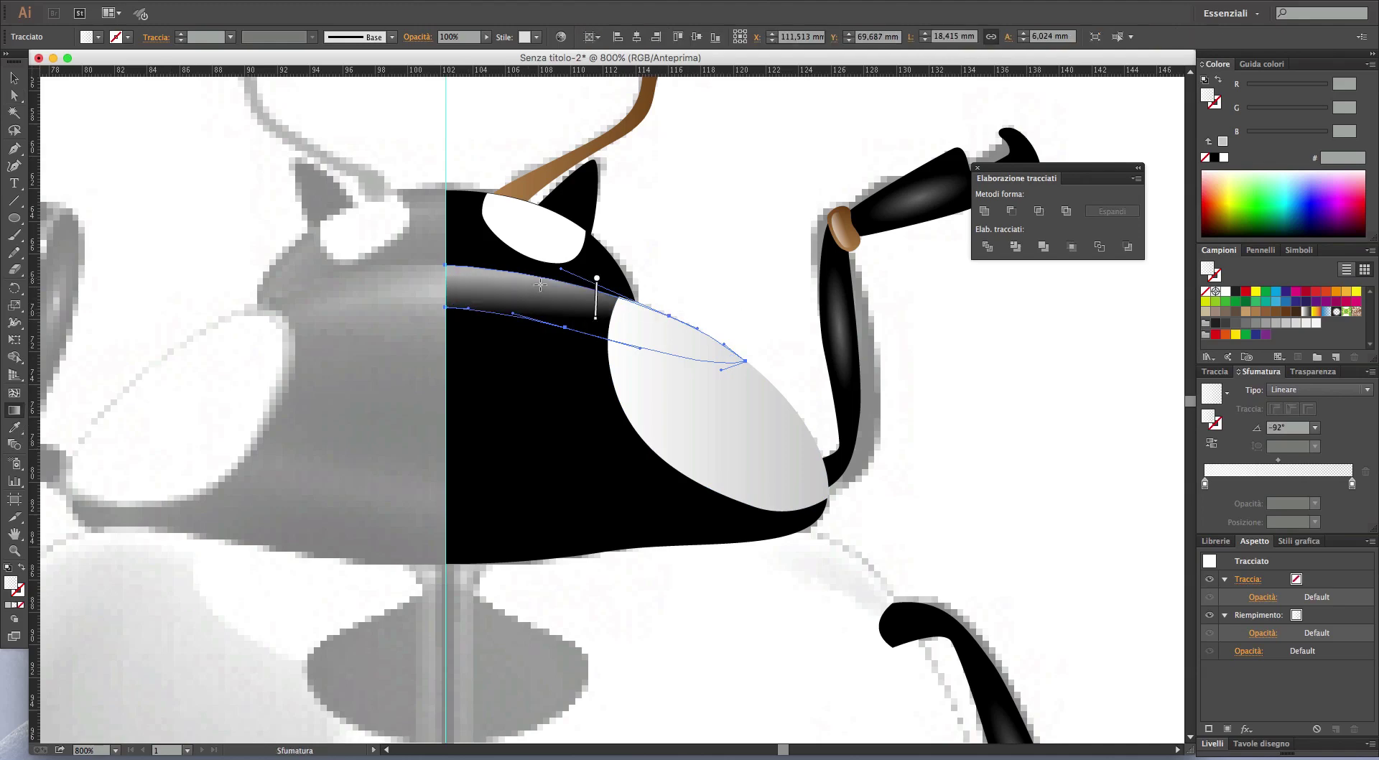
drag(600, 294, 583, 352)
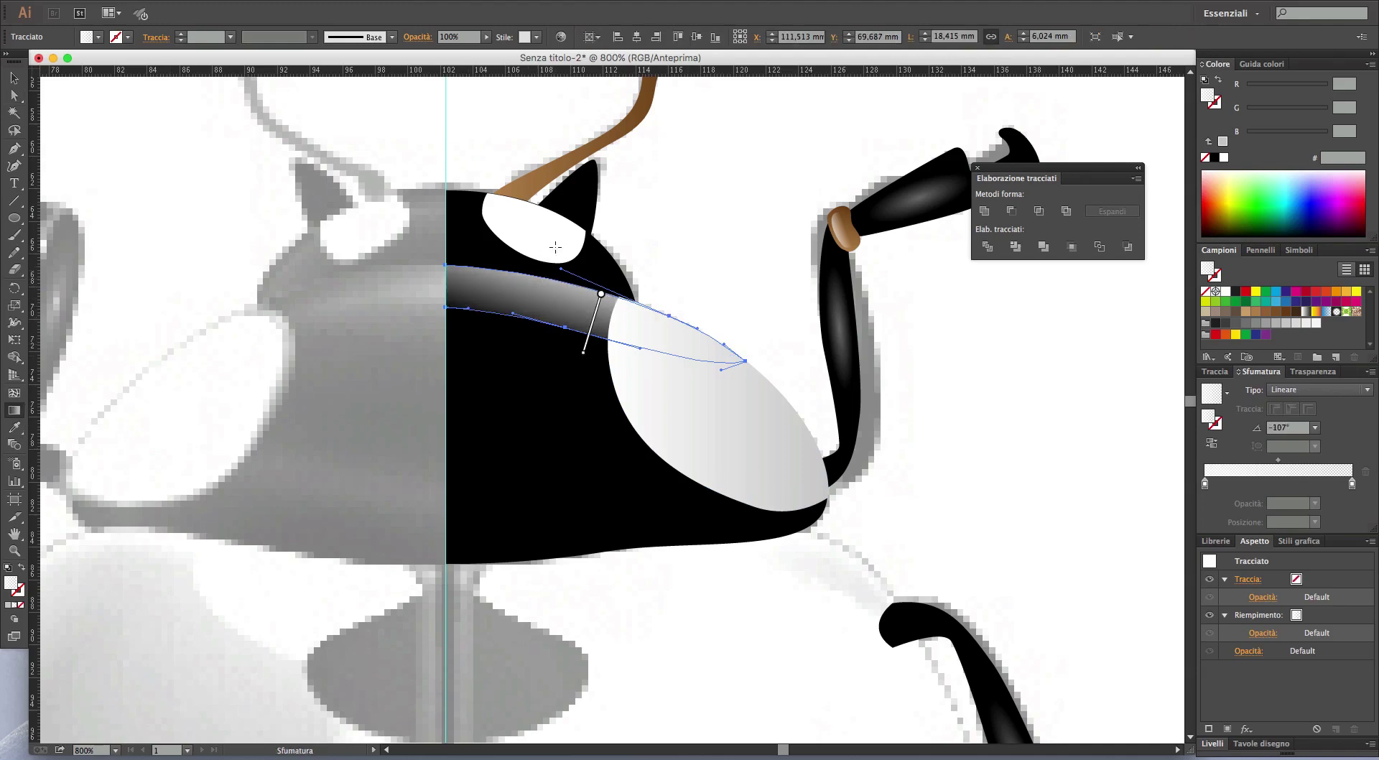
drag(556, 247, 543, 325)
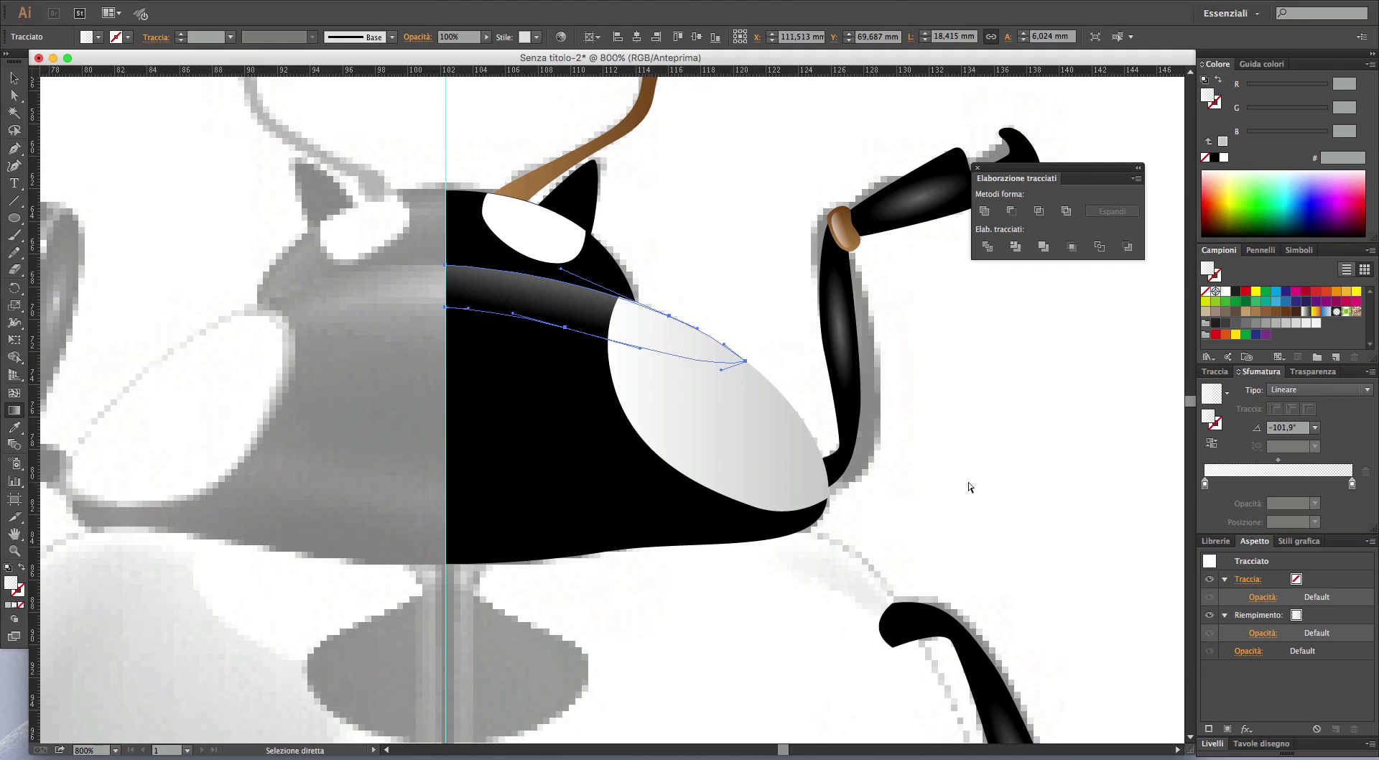
key(ctrl+shift+a)
- Copy the large patch's gradient onto the small eye patch with the Eyedropper
key(a)
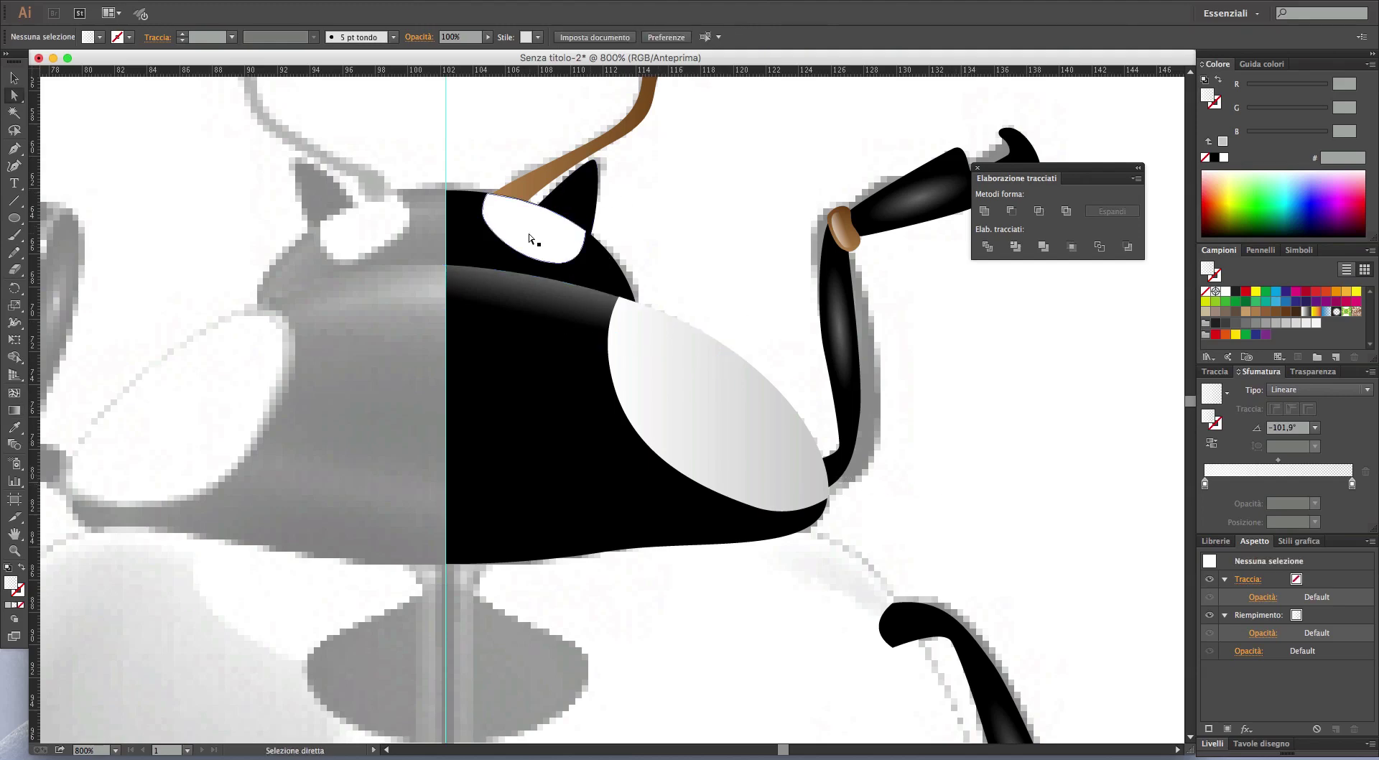
click(537, 237)
key(i)
click(694, 372)
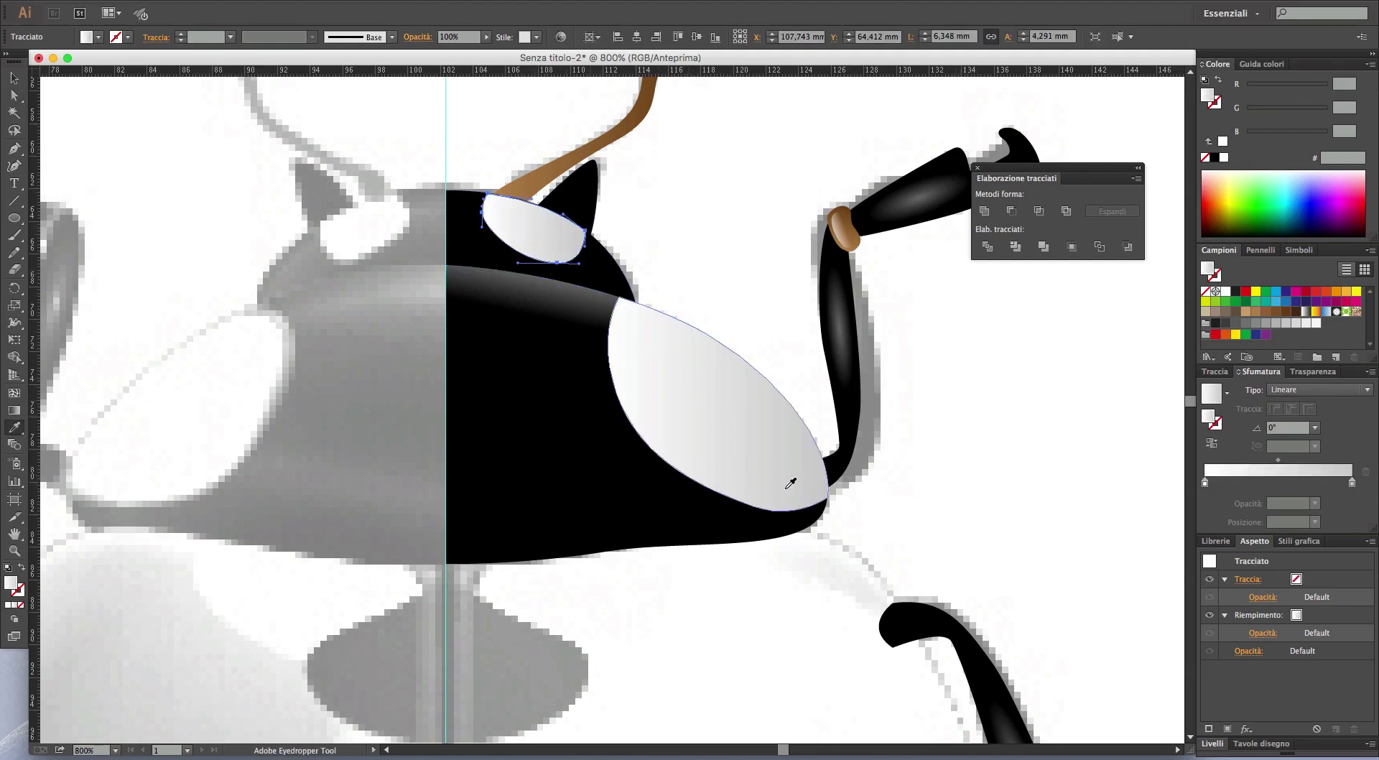
key(ctrl+shift+a)
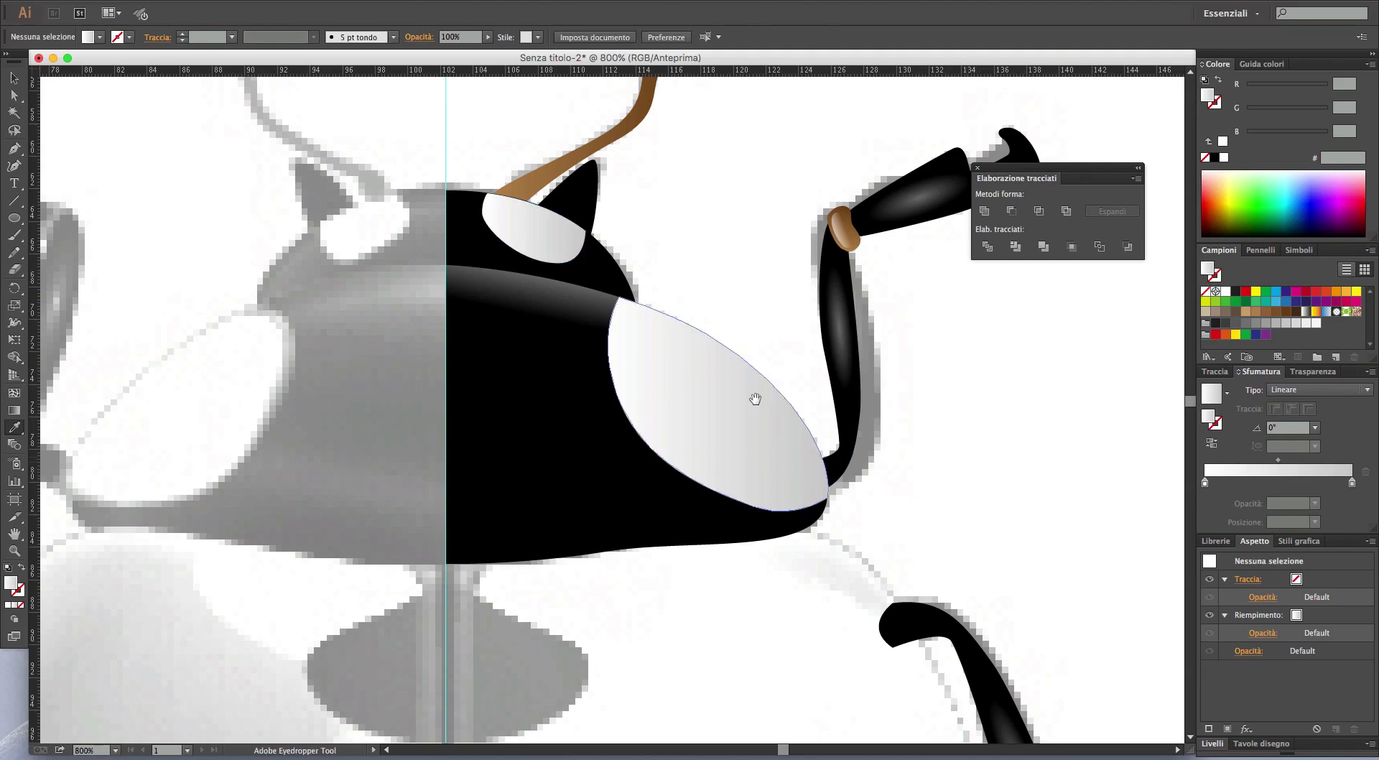
drag(754, 400, 800, 515)
- Marquee-select all the right-half artwork and group it
key(v)
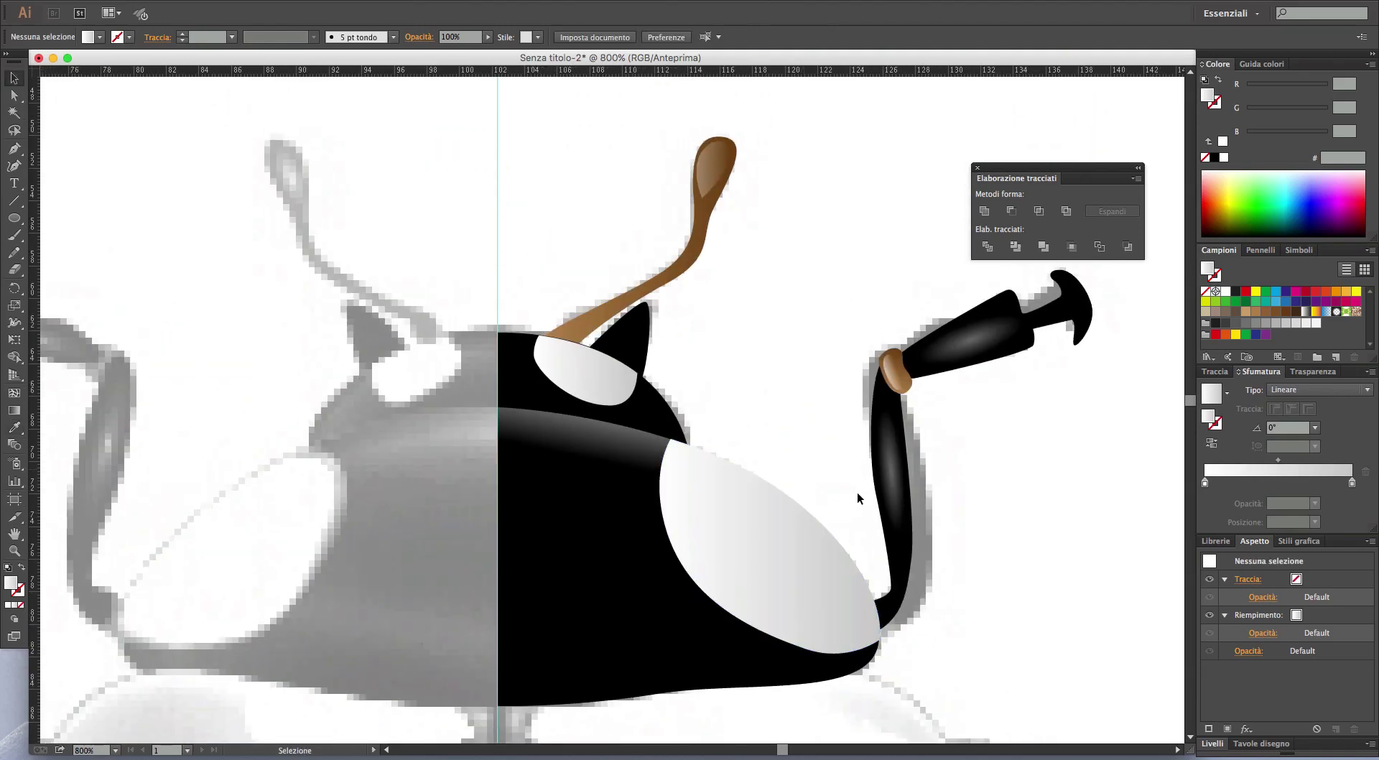
drag(968, 662, 500, 147)
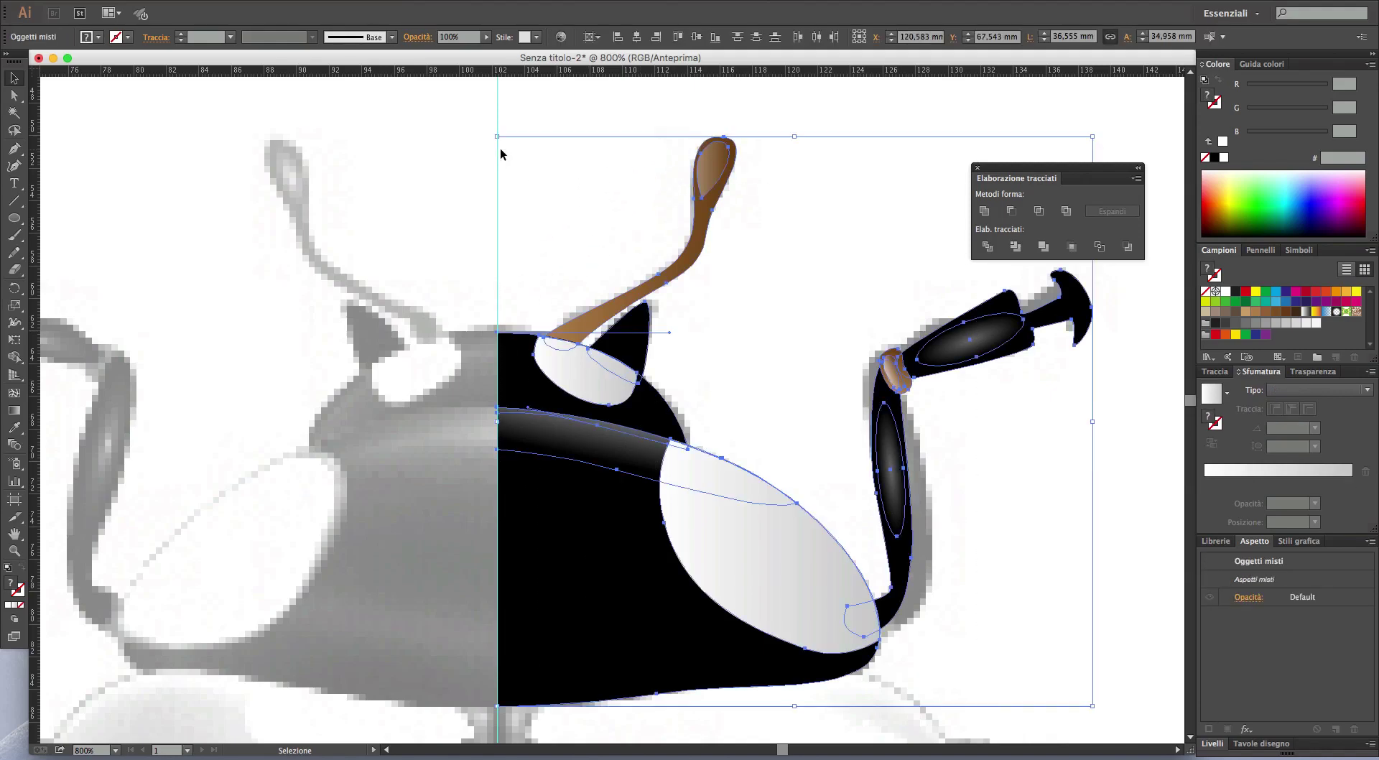
right_click(626, 386)
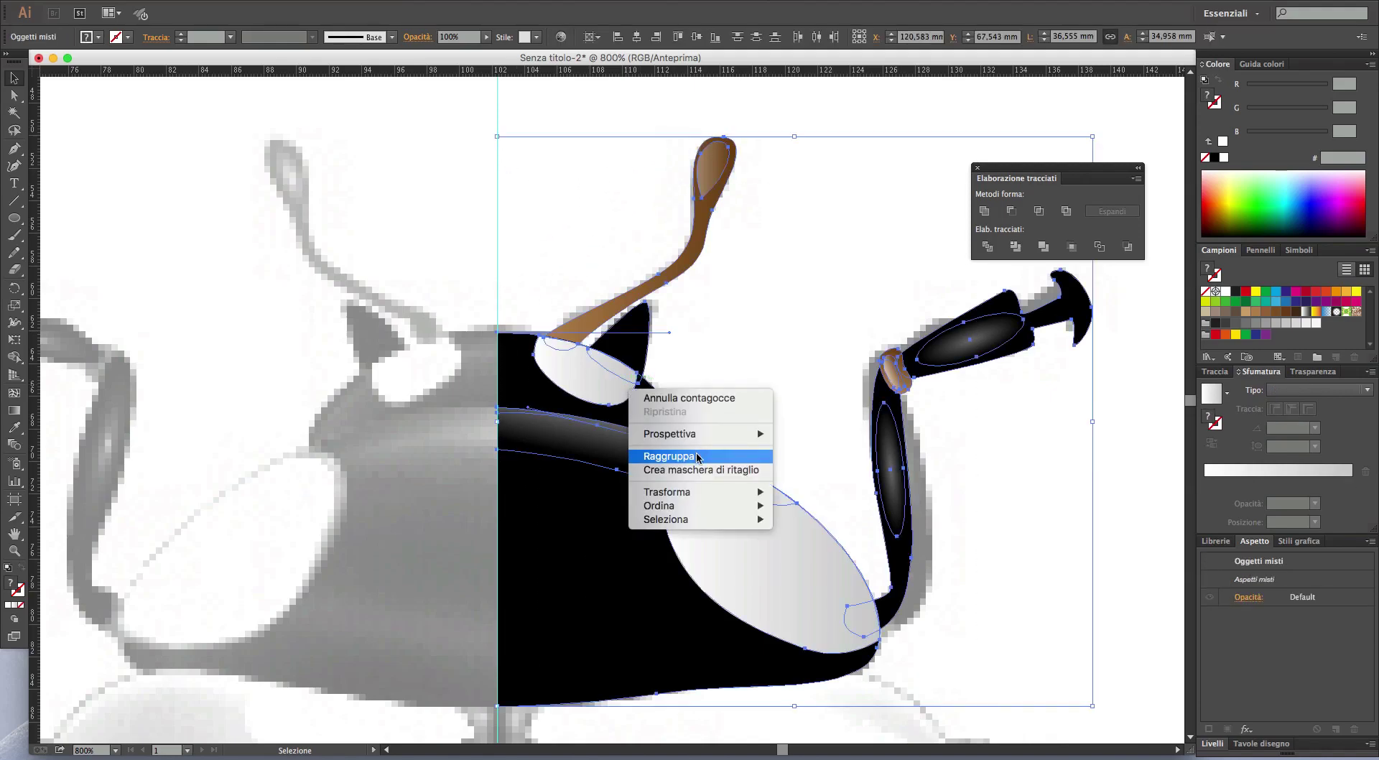
click(696, 451)
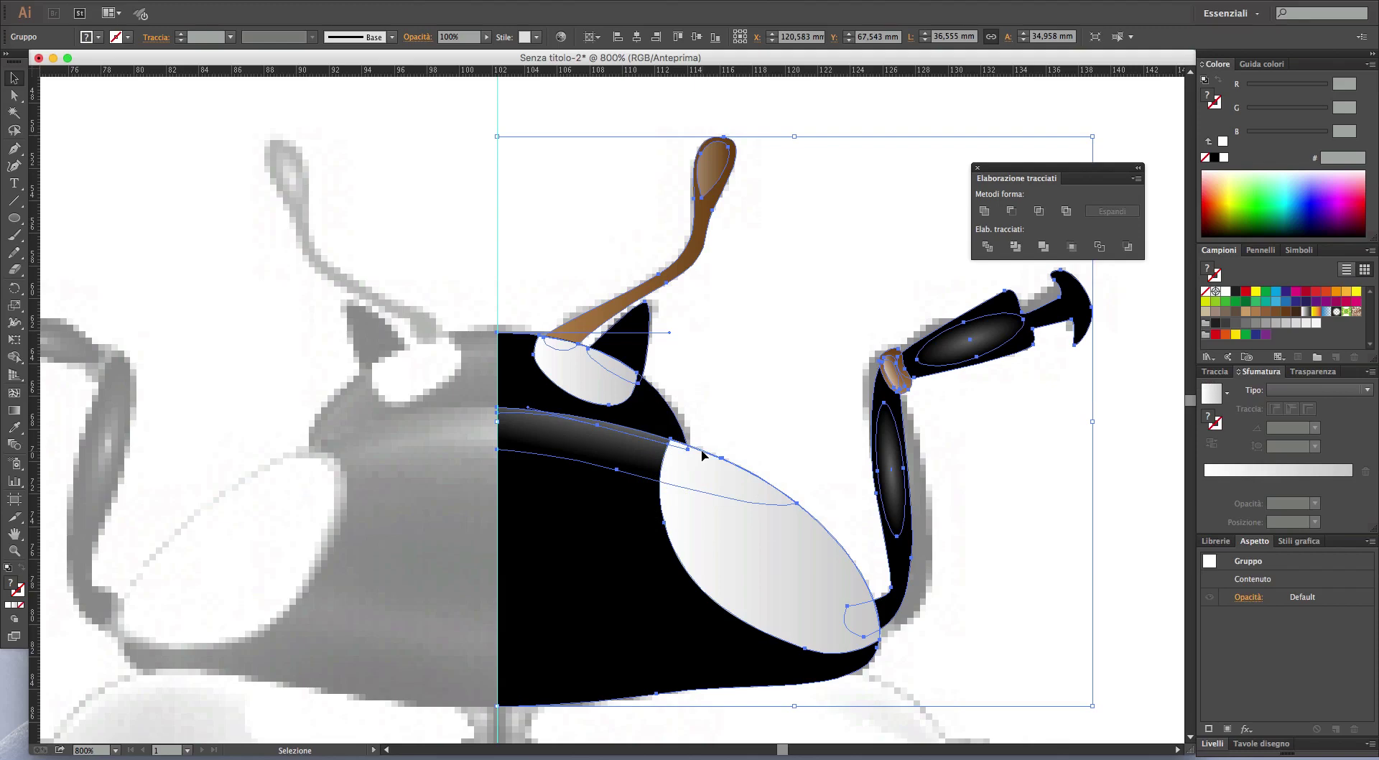
- Make a vertically reflected copy of the group and move it left of the centre line
key(a)
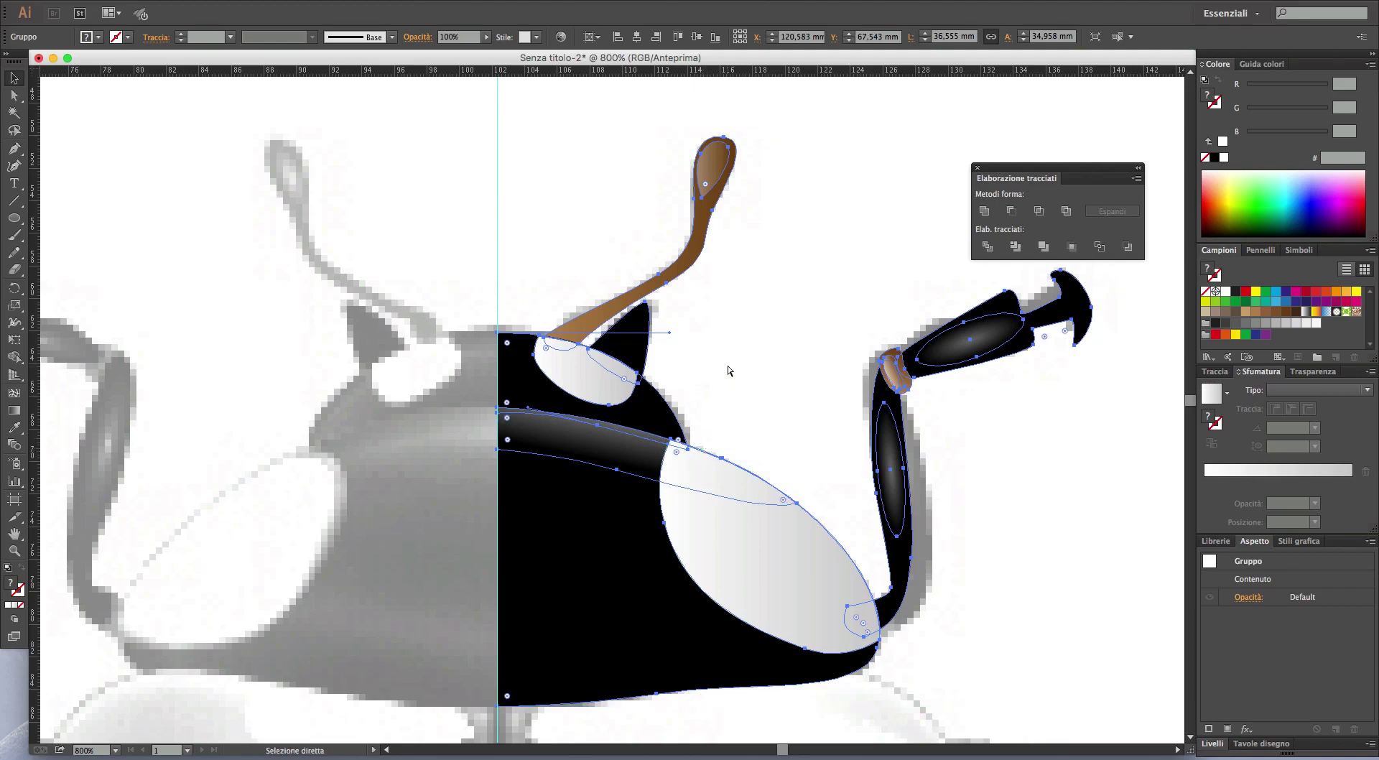
key(v)
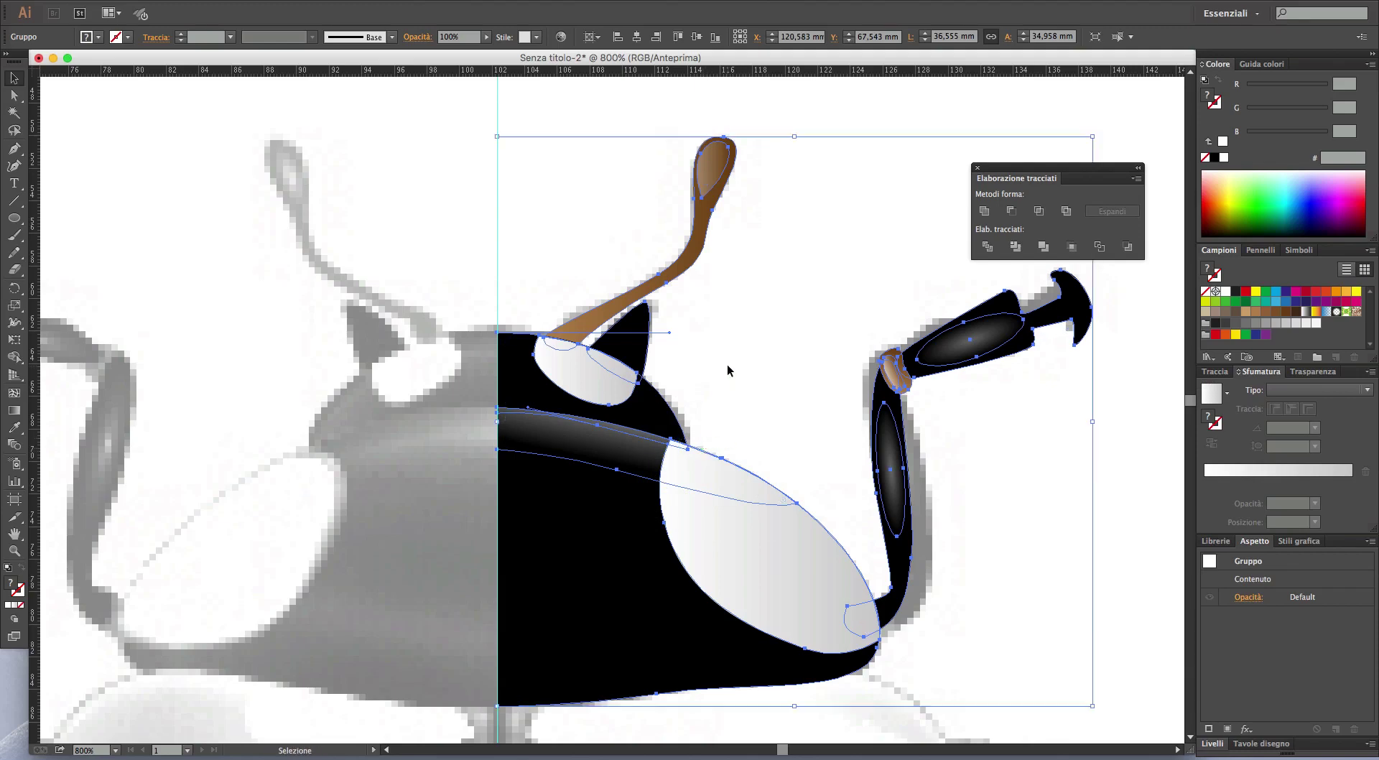
right_click(694, 335)
mouse_move(733, 439)
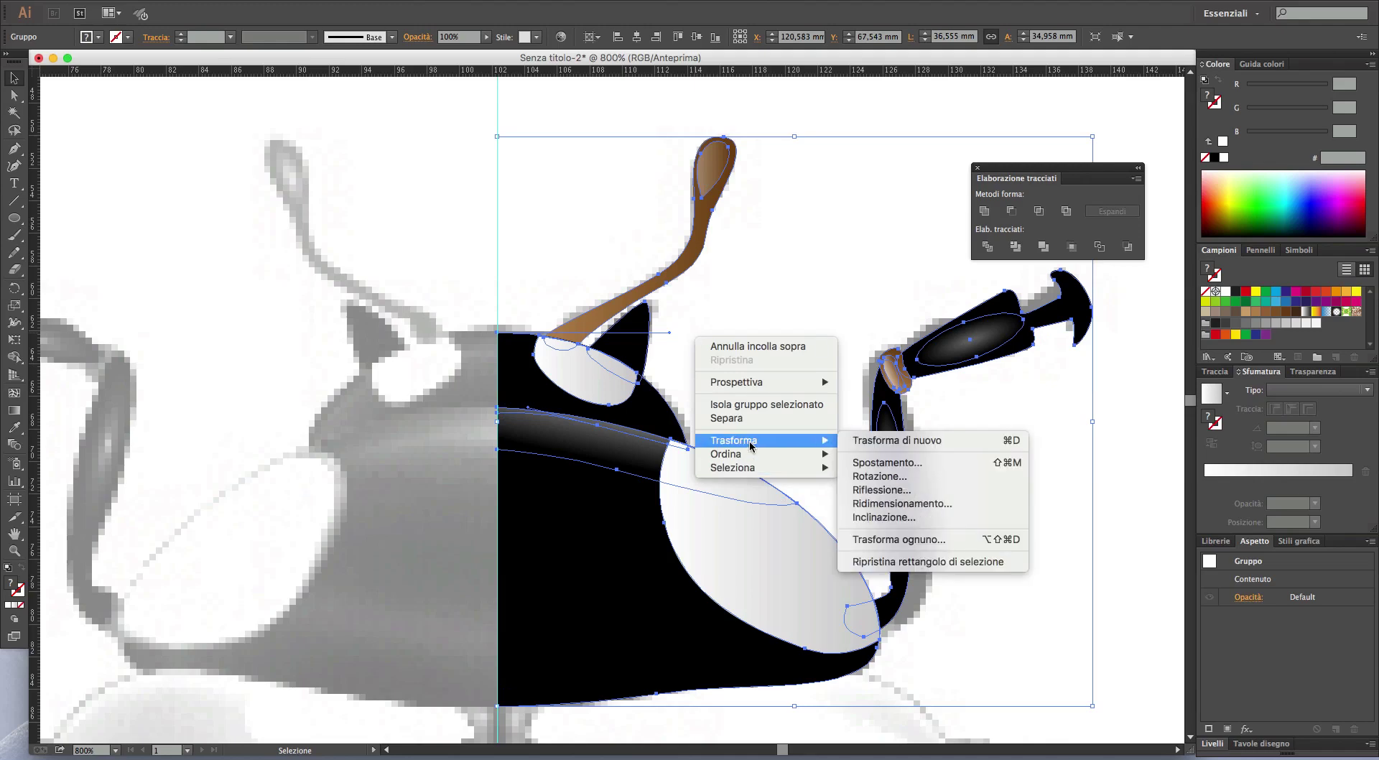
click(921, 493)
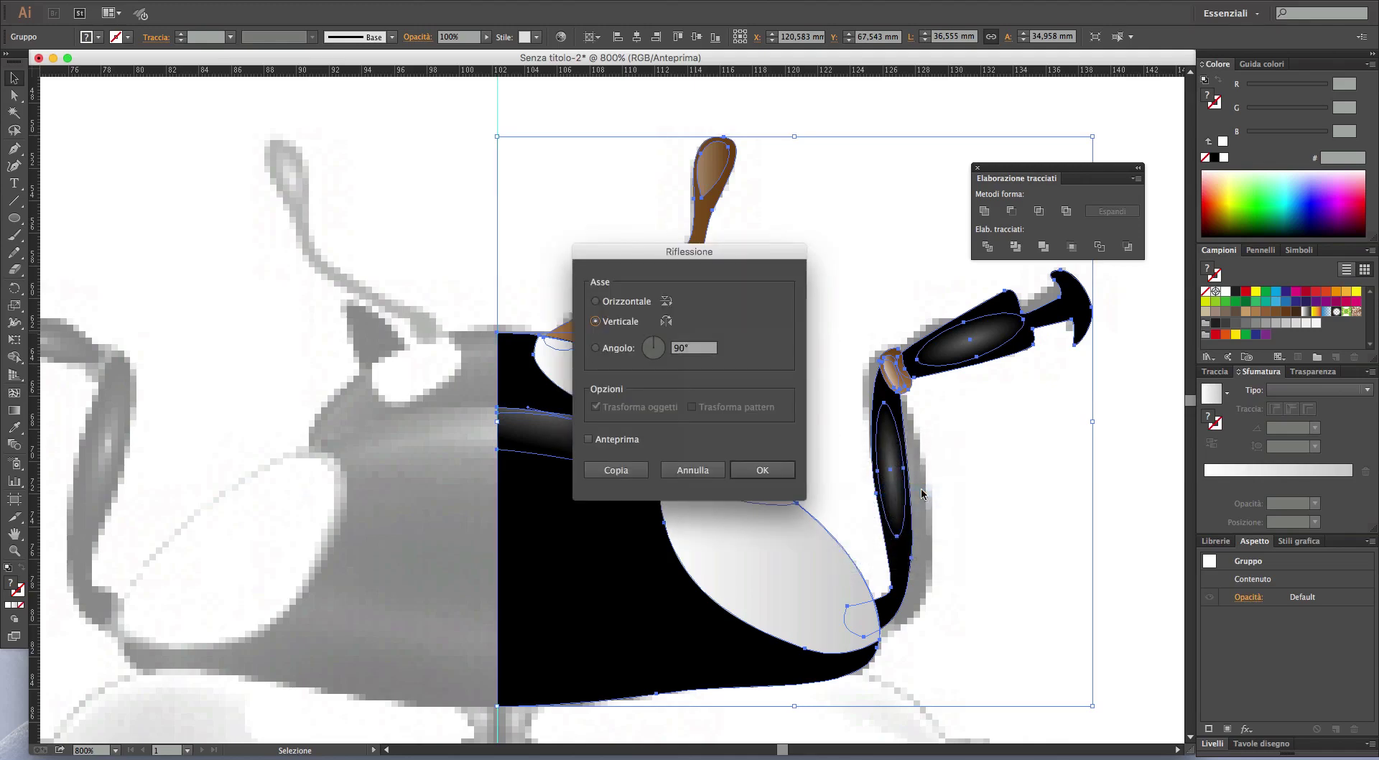
key(Return)
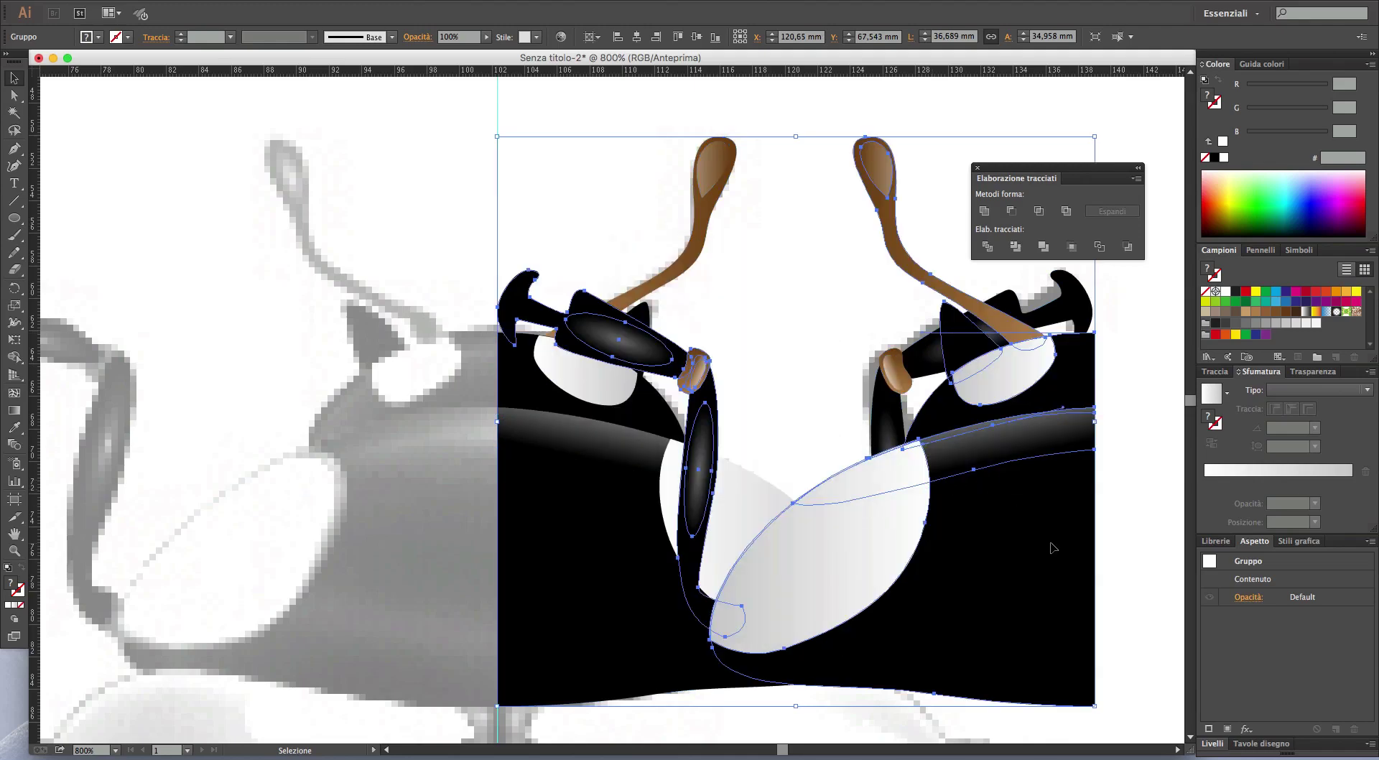
drag(1052, 548, 470, 554)
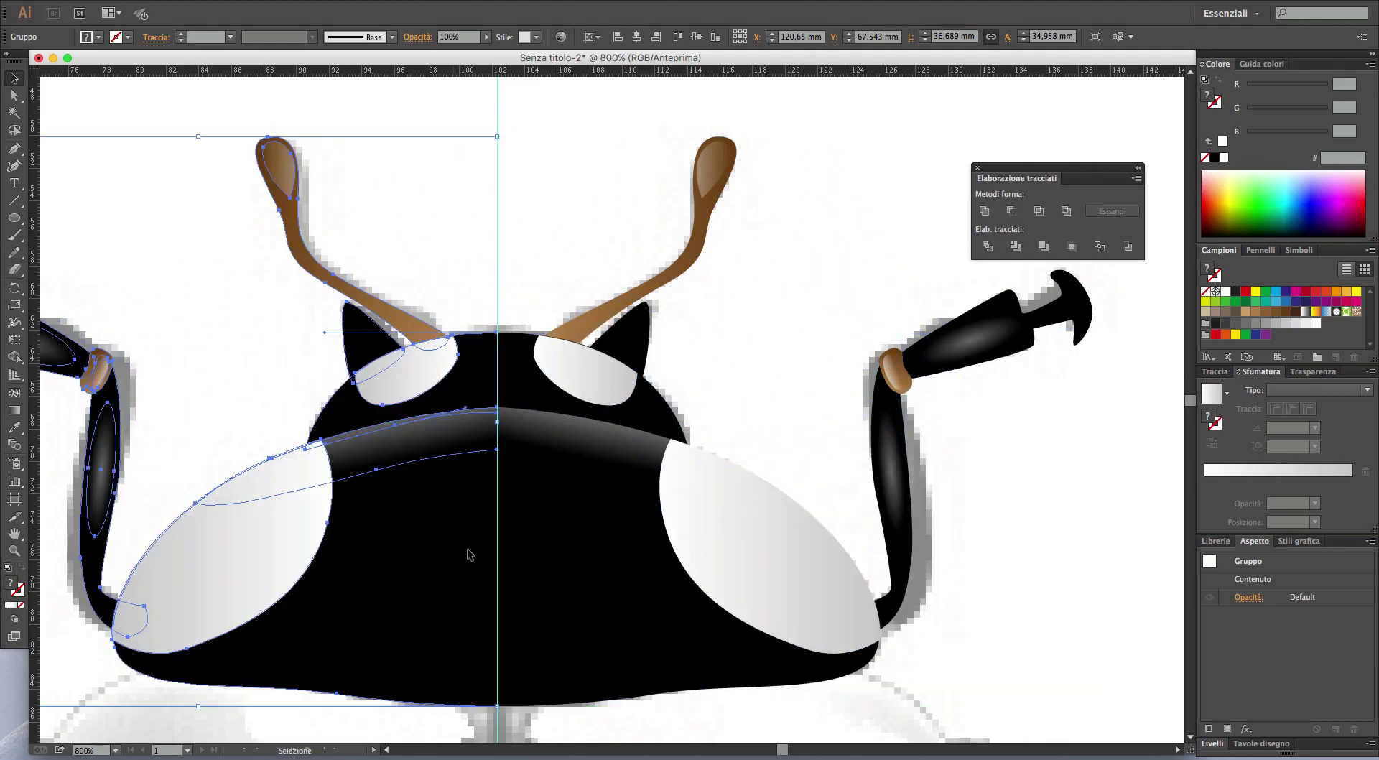
- Redraw the head band's gradient straight vertical at -90°, light top to dark bottom
click(776, 346)
key(ctrl+minus)
click(778, 466)
key(g)
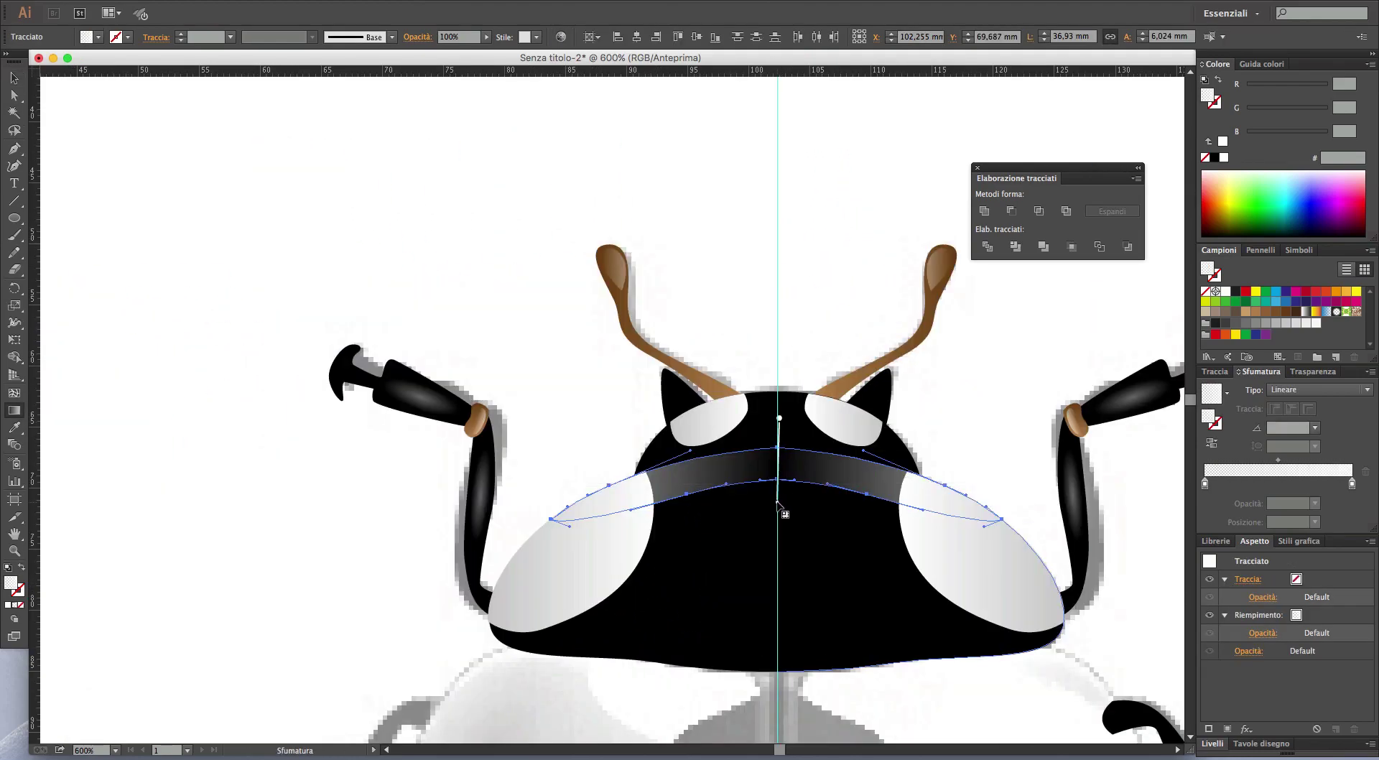
drag(779, 418, 777, 502)
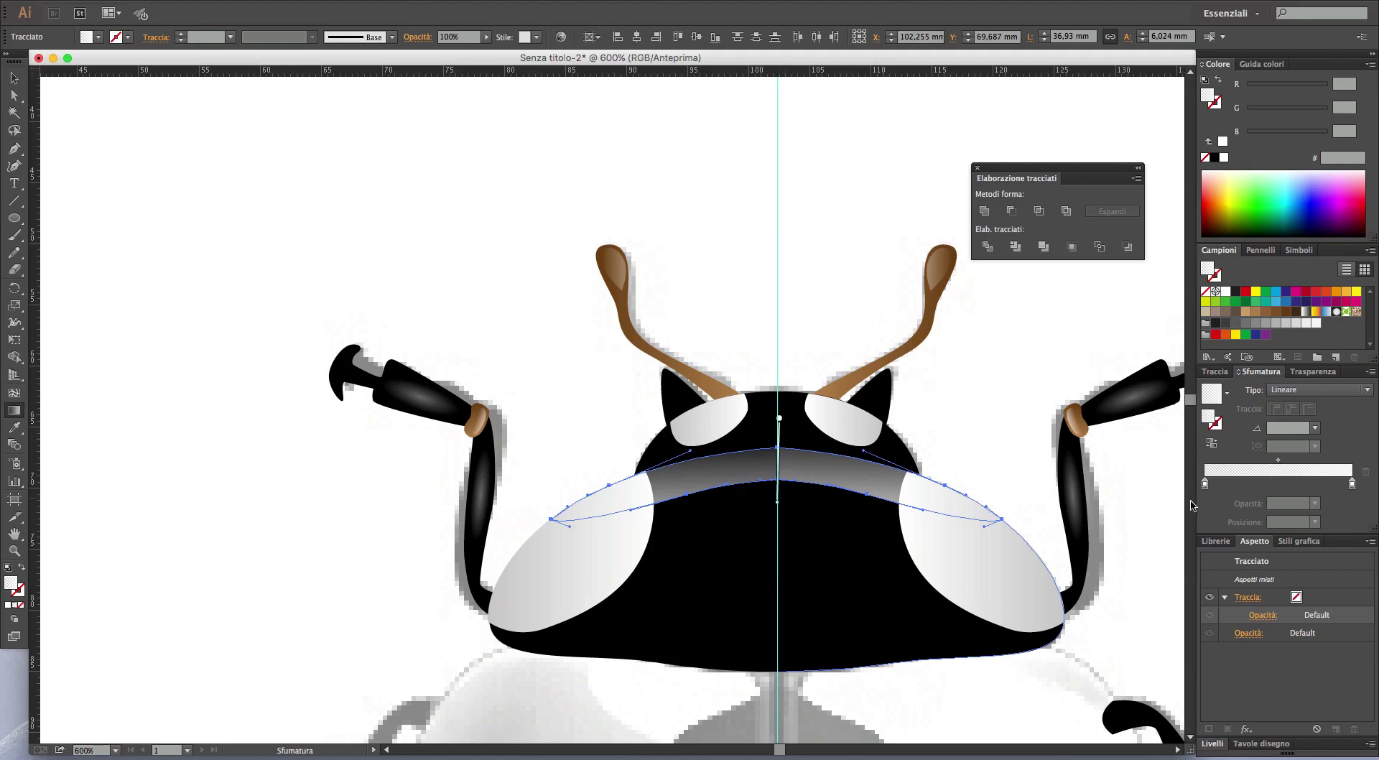
scroll(819, 528, up, 2)
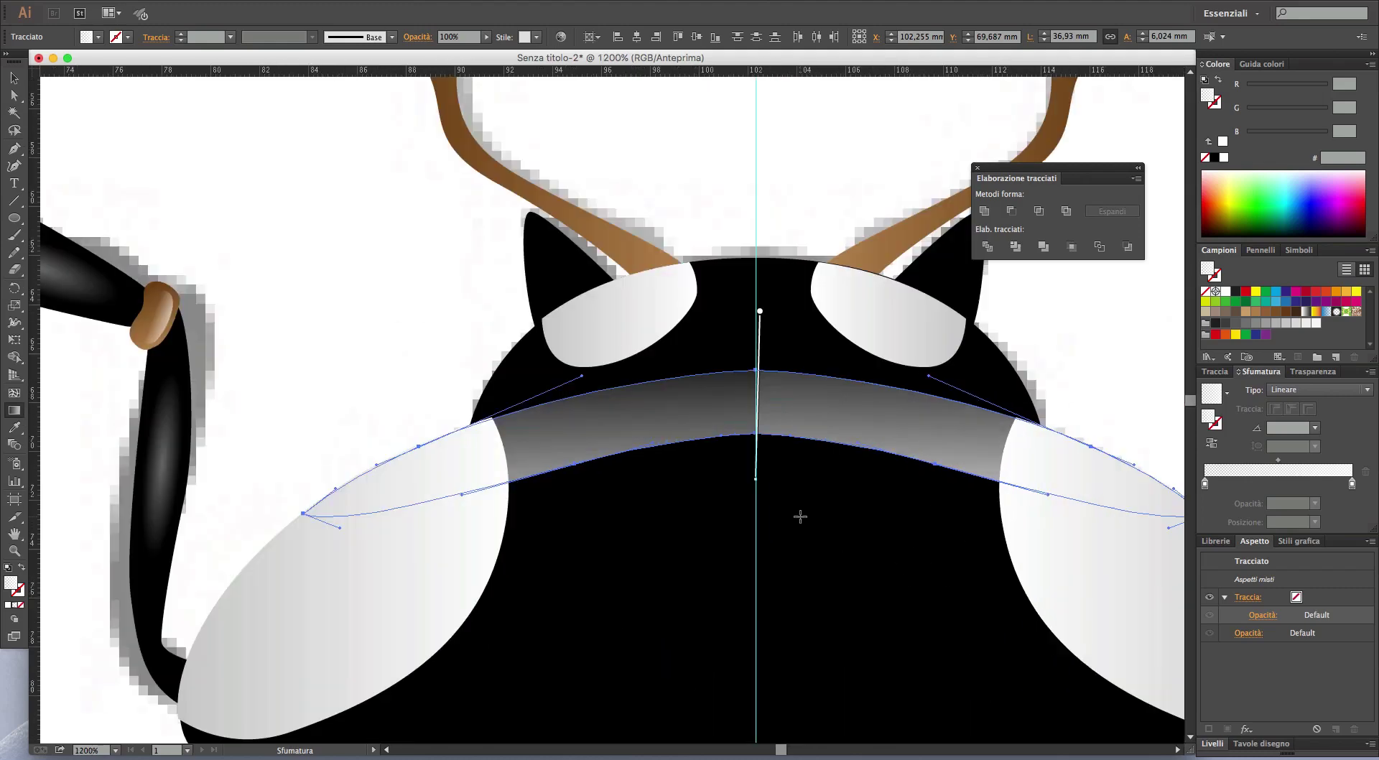
drag(773, 322, 772, 490)
- Lower the band's opacity to 35% in the Transparency panel
click(1312, 371)
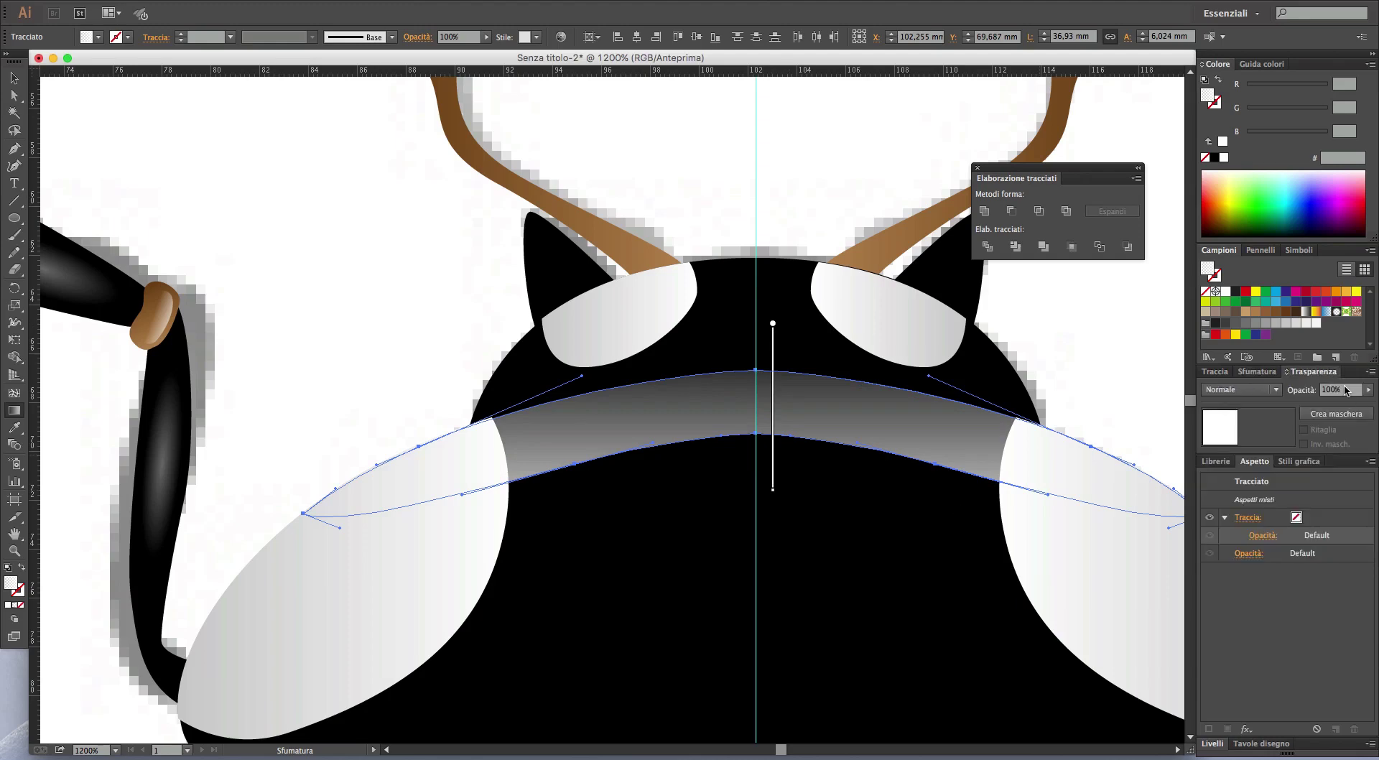
click(1368, 389)
click(1338, 404)
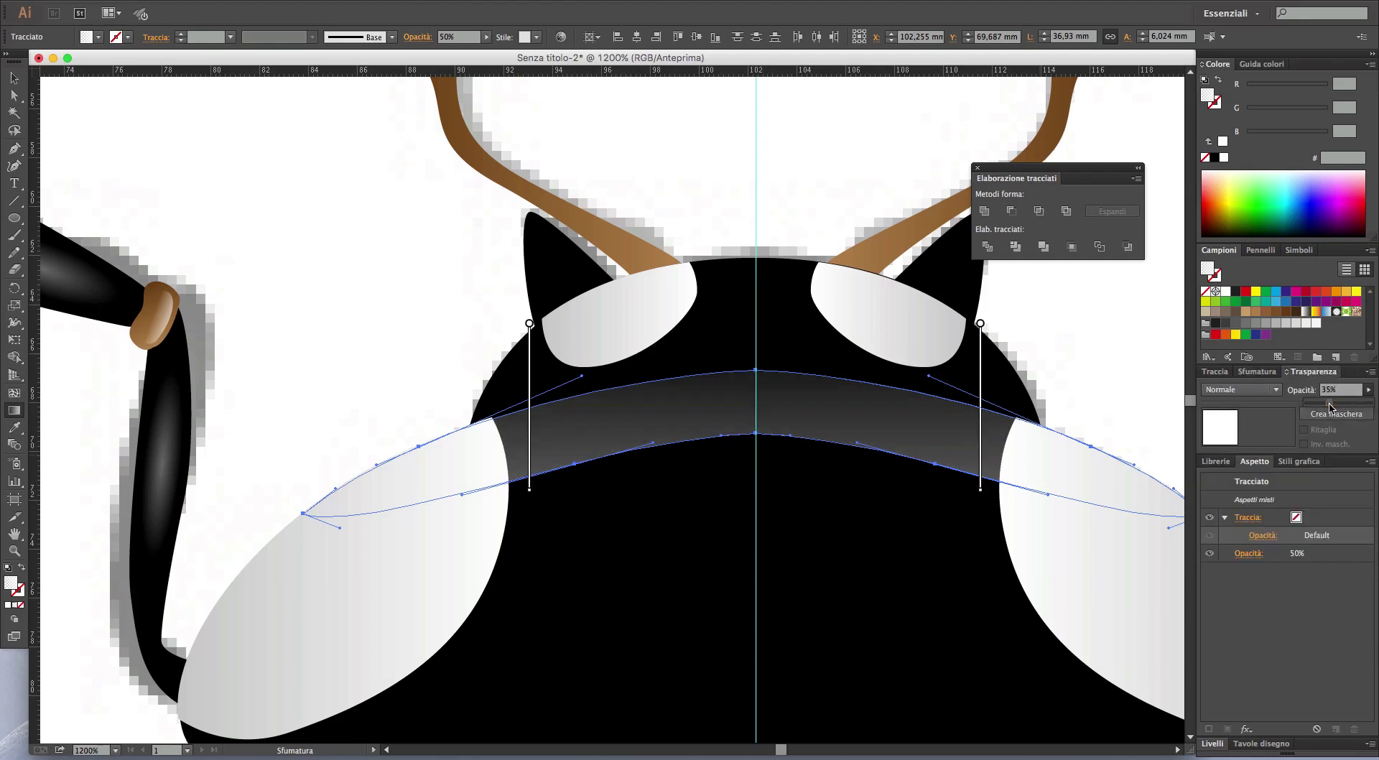
drag(1329, 407, 1329, 407)
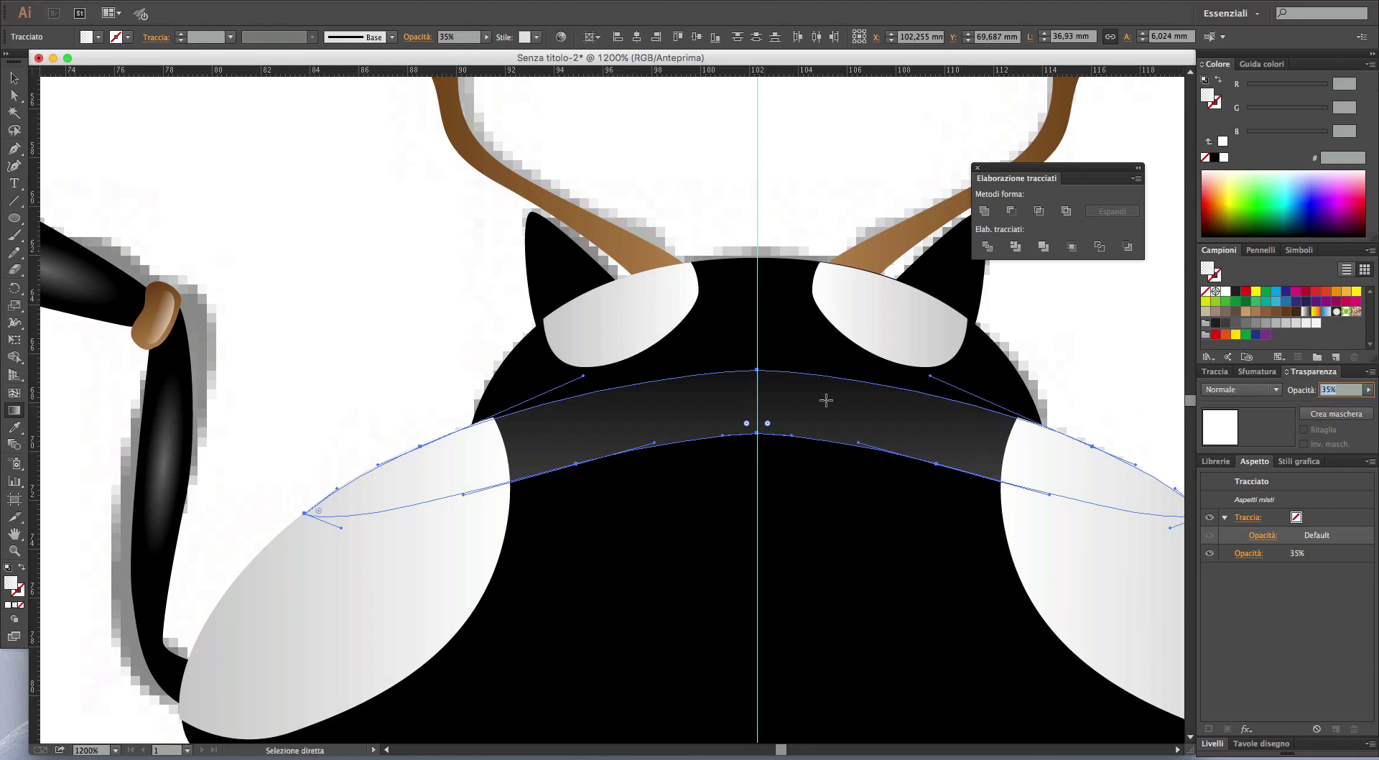
key(ctrl)
ctrl+click(400, 266)
- Start a Pen path on the centre guide below the head and run it straight down to the body's bottom
key(ctrl+minus)
key(ctrl+minus)
key(ctrl+minus)
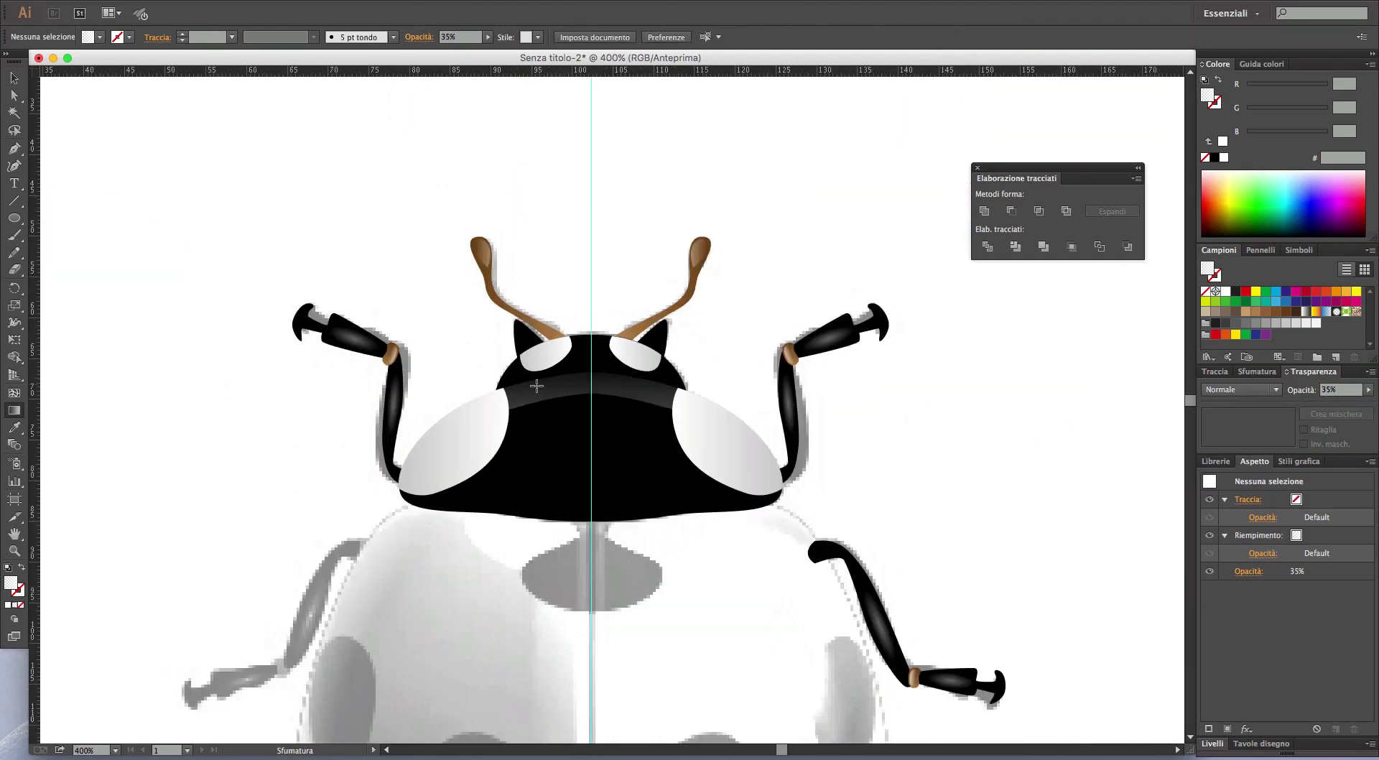
key(ctrl+minus)
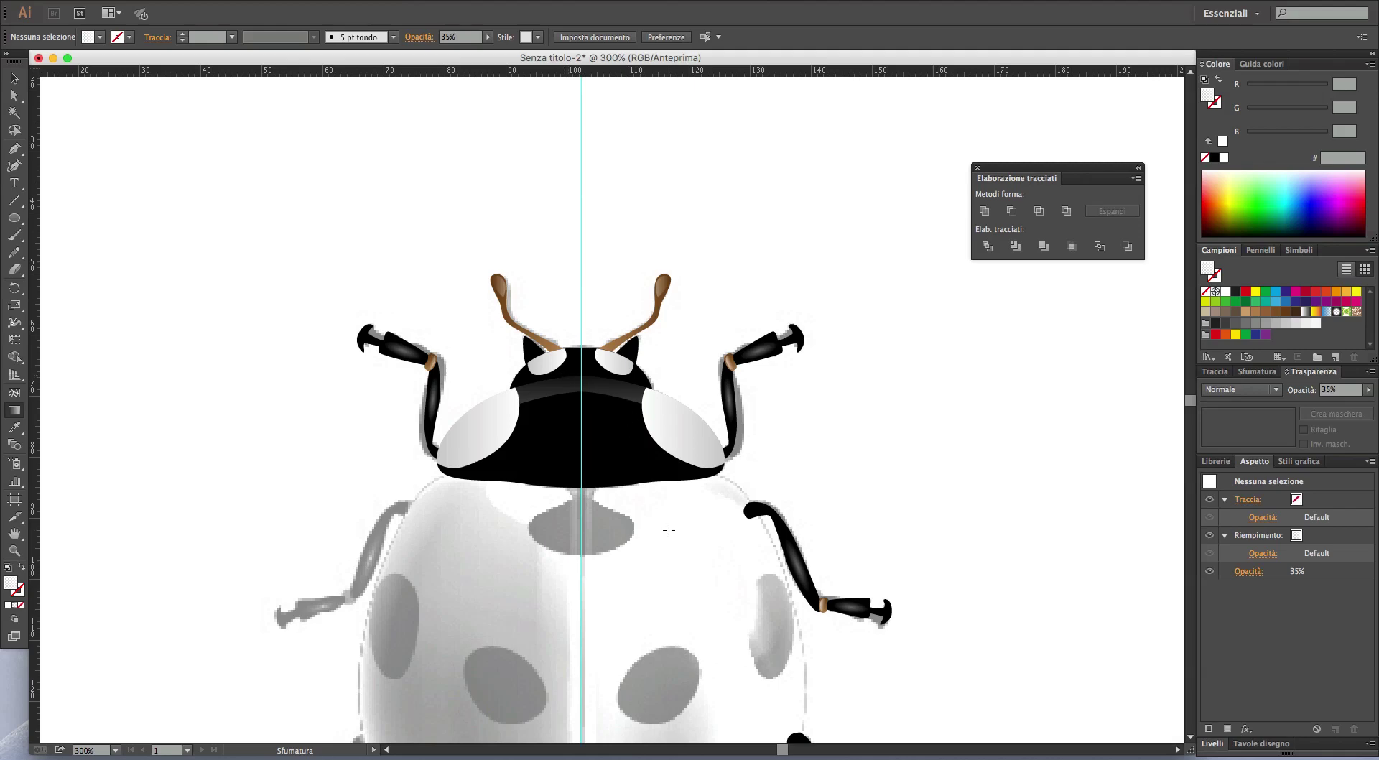
key(ctrl+minus)
scroll(794, 332, down, 5)
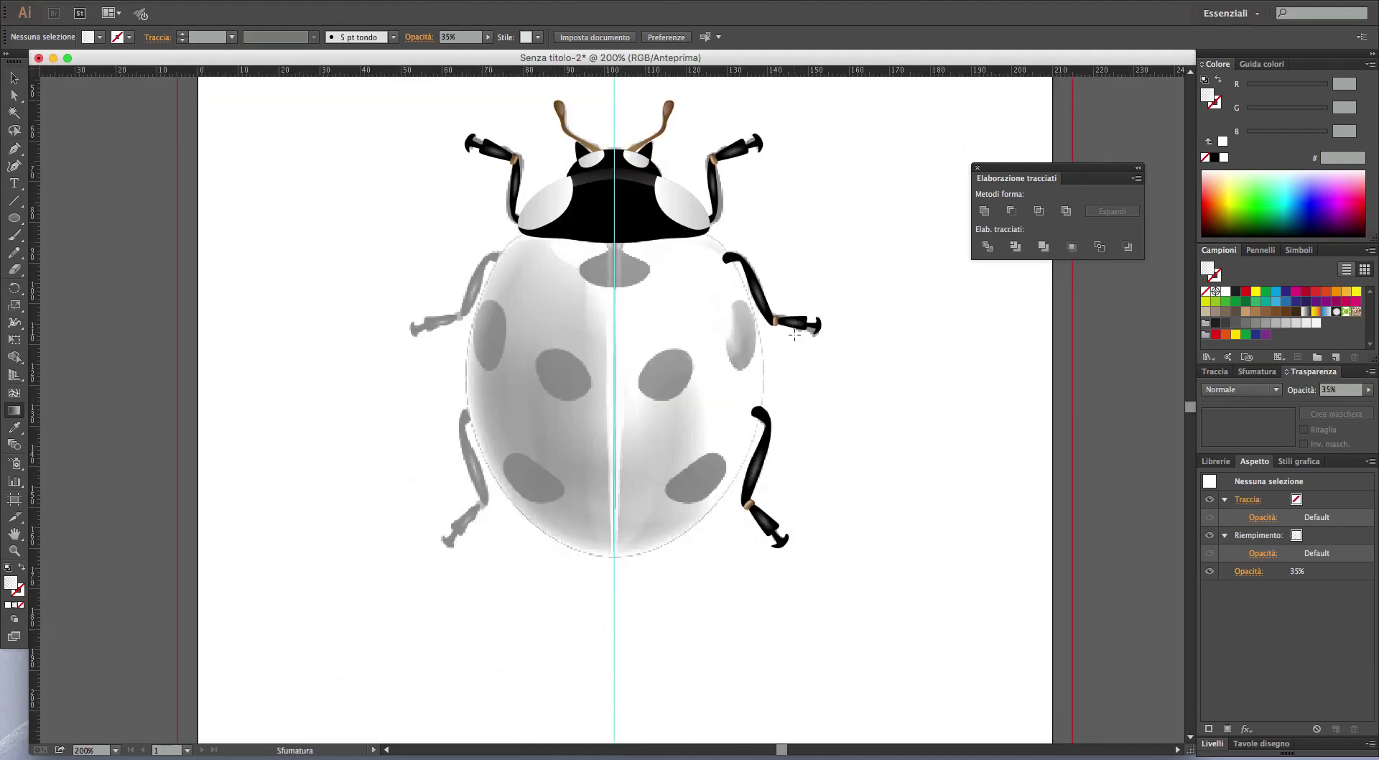
key(p)
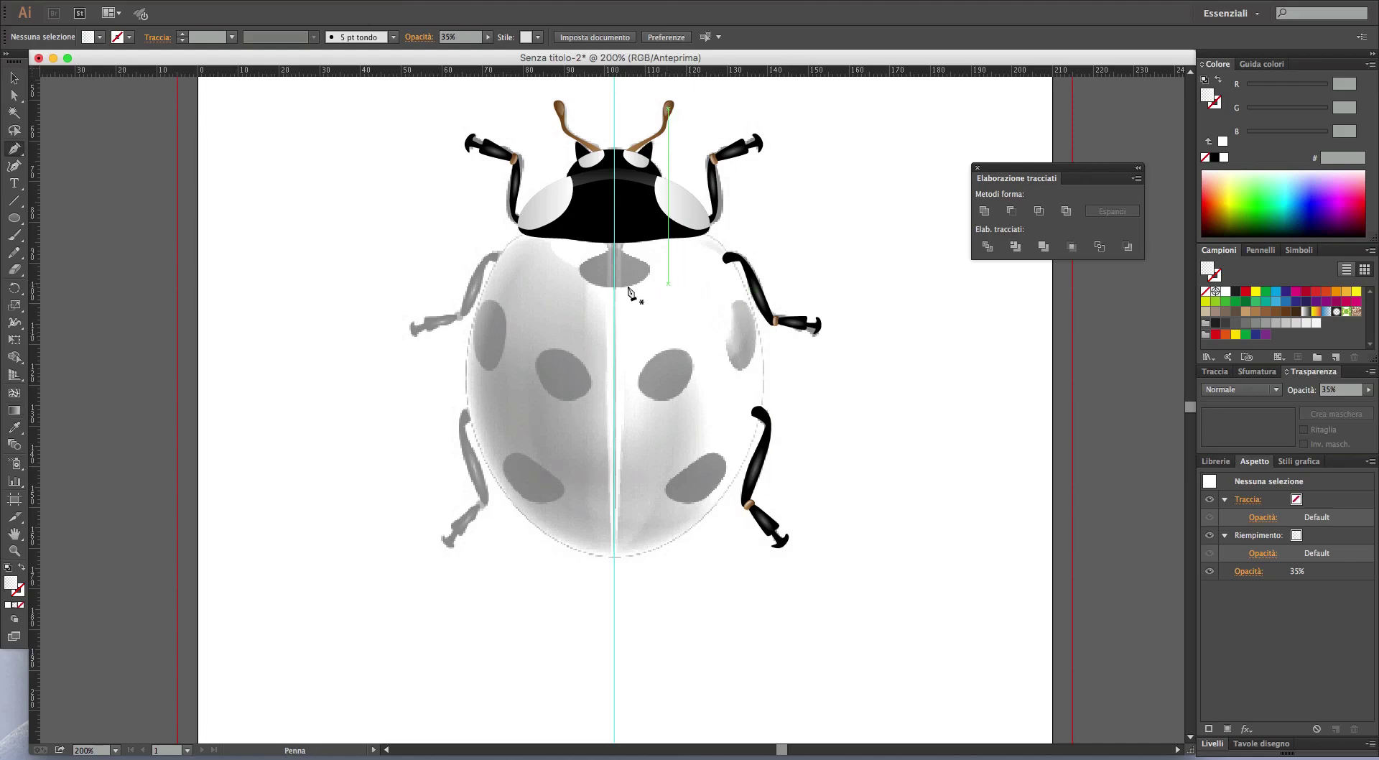
key(ctrl+plus)
key(ctrl+plus)
key(ctrl+plus)
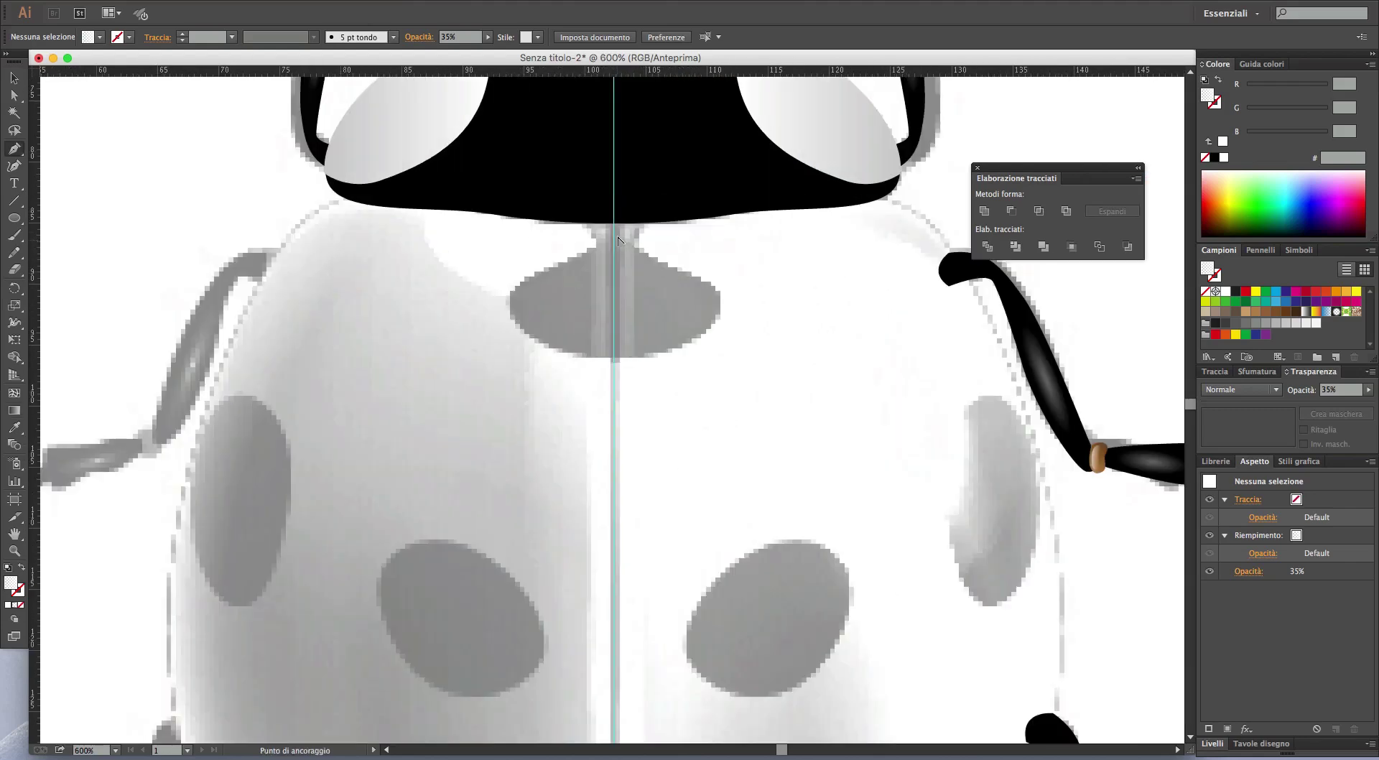
click(614, 227)
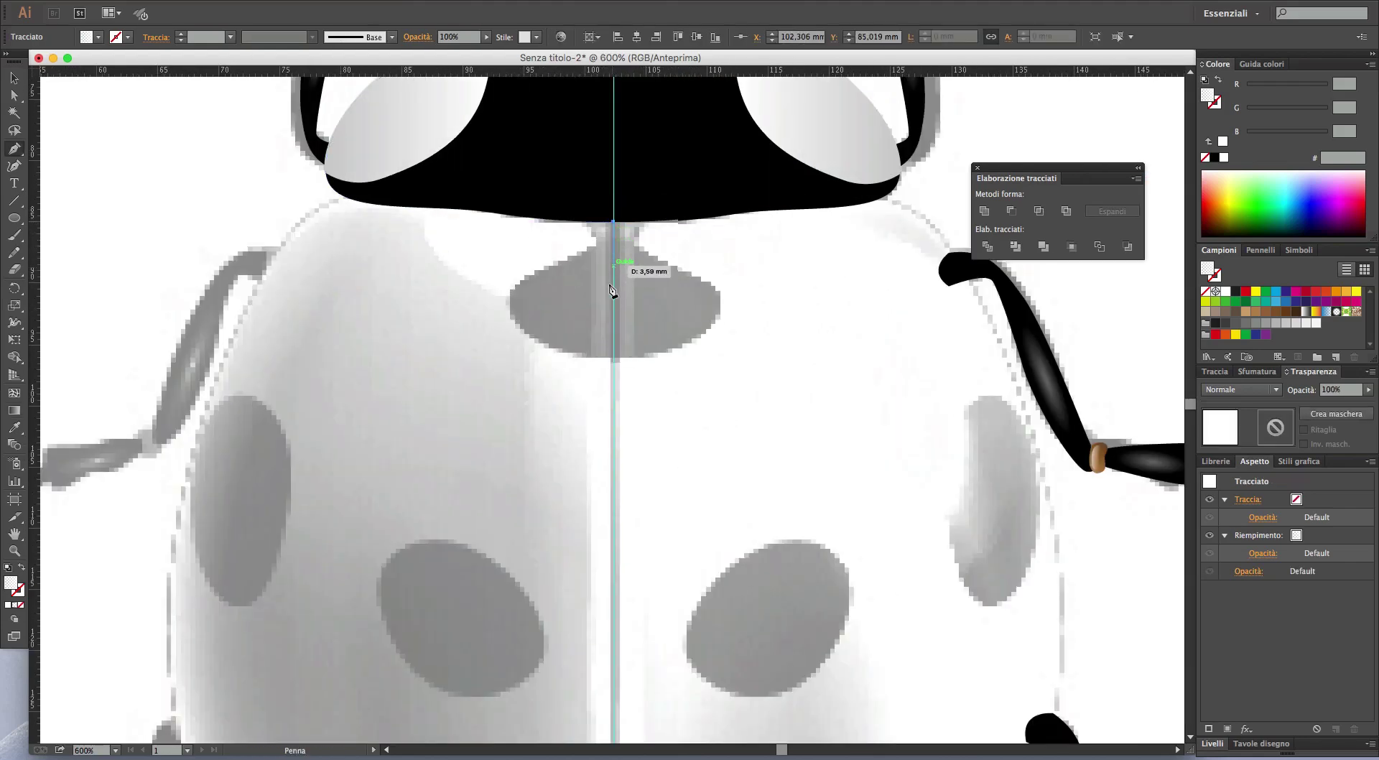
scroll(617, 323, down, 4)
scroll(623, 435, down, 2)
scroll(621, 431, down, 2)
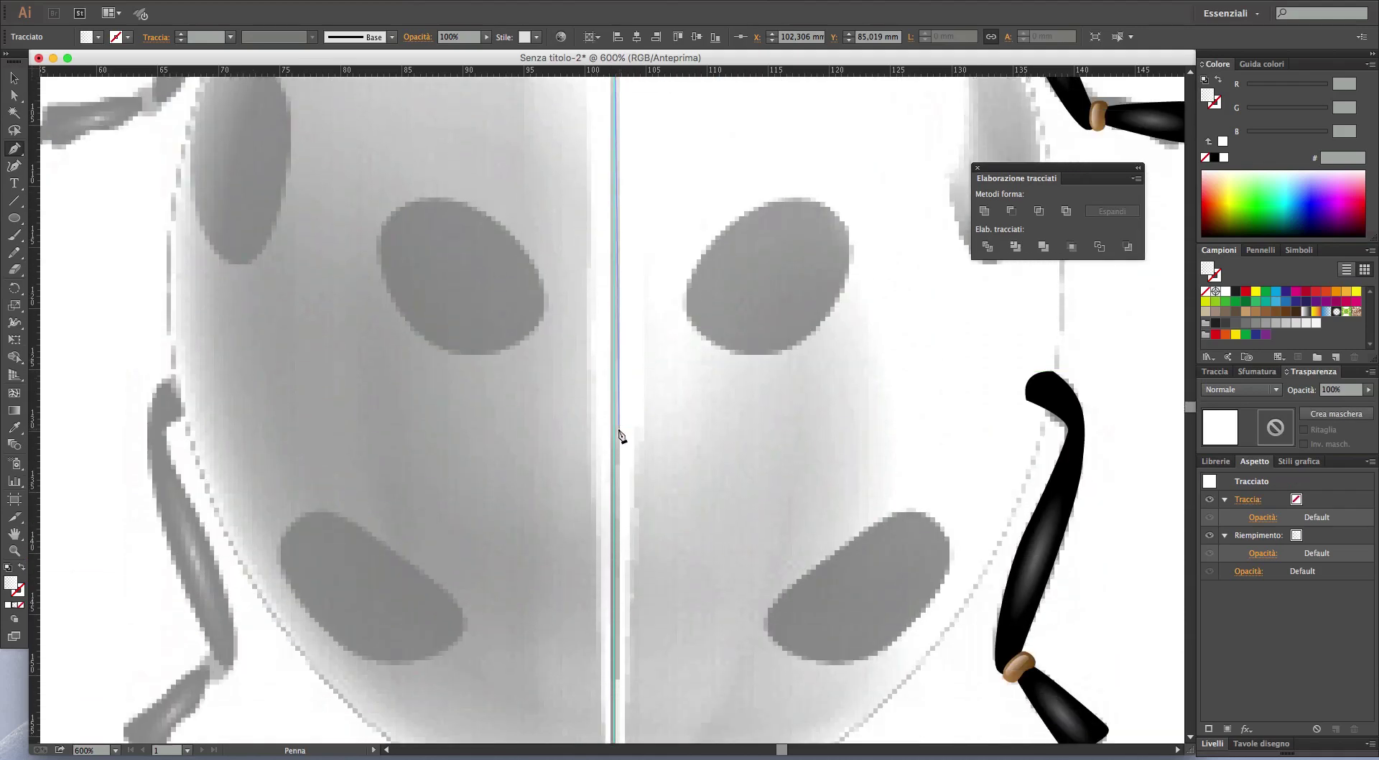
scroll(622, 437, down, 2)
scroll(616, 456, down, 2)
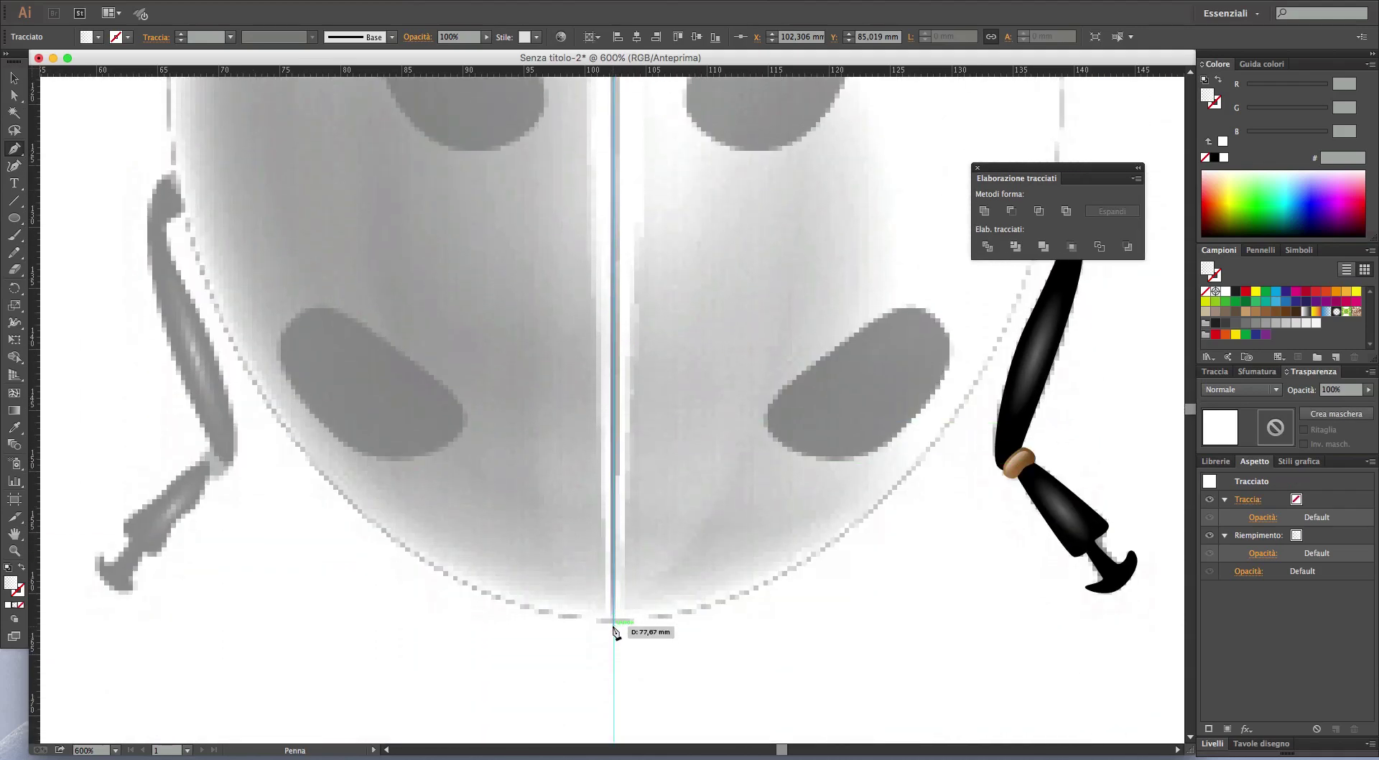
click(612, 625)
- Curve the path up the body's right edge and along the head's lower edge, closing it on the centre line
key(ctrl+minus)
key(ctrl+minus)
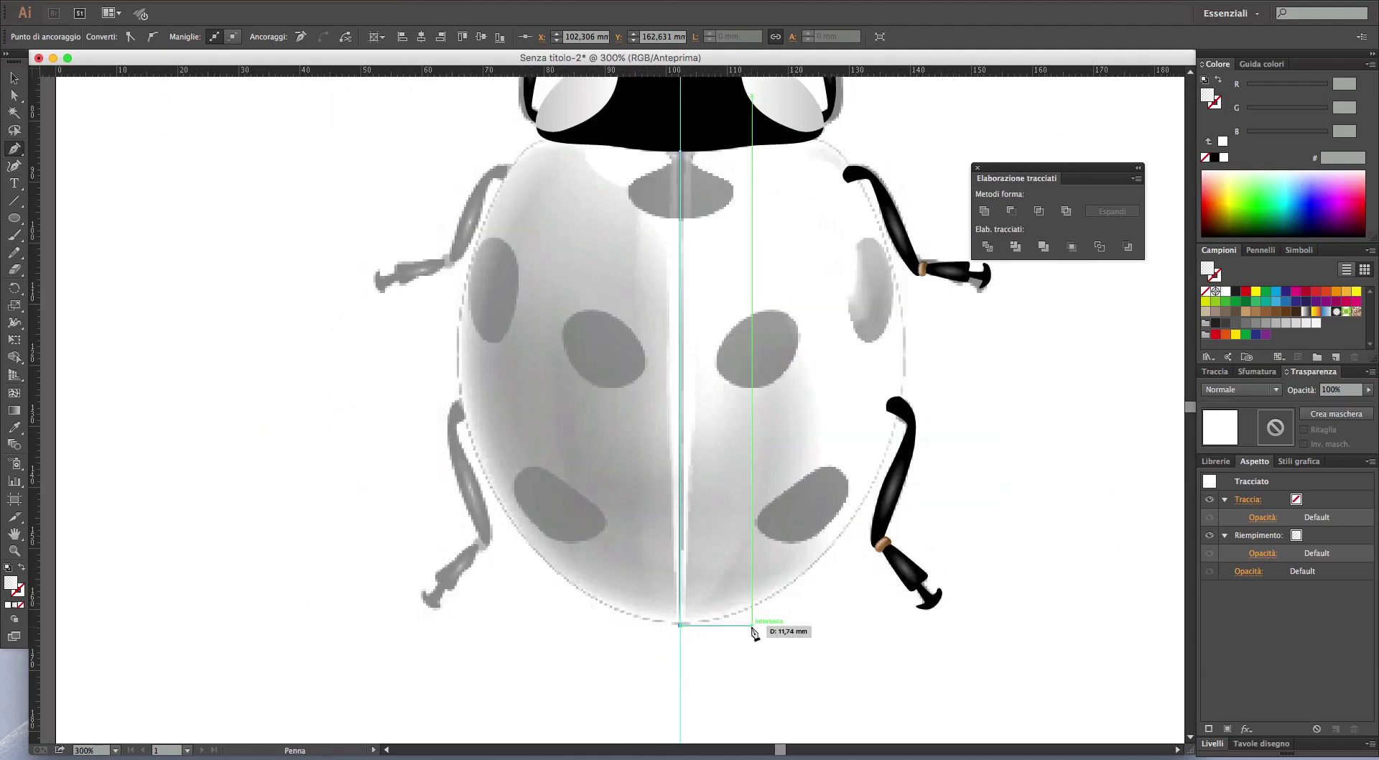
drag(730, 628, 643, 646)
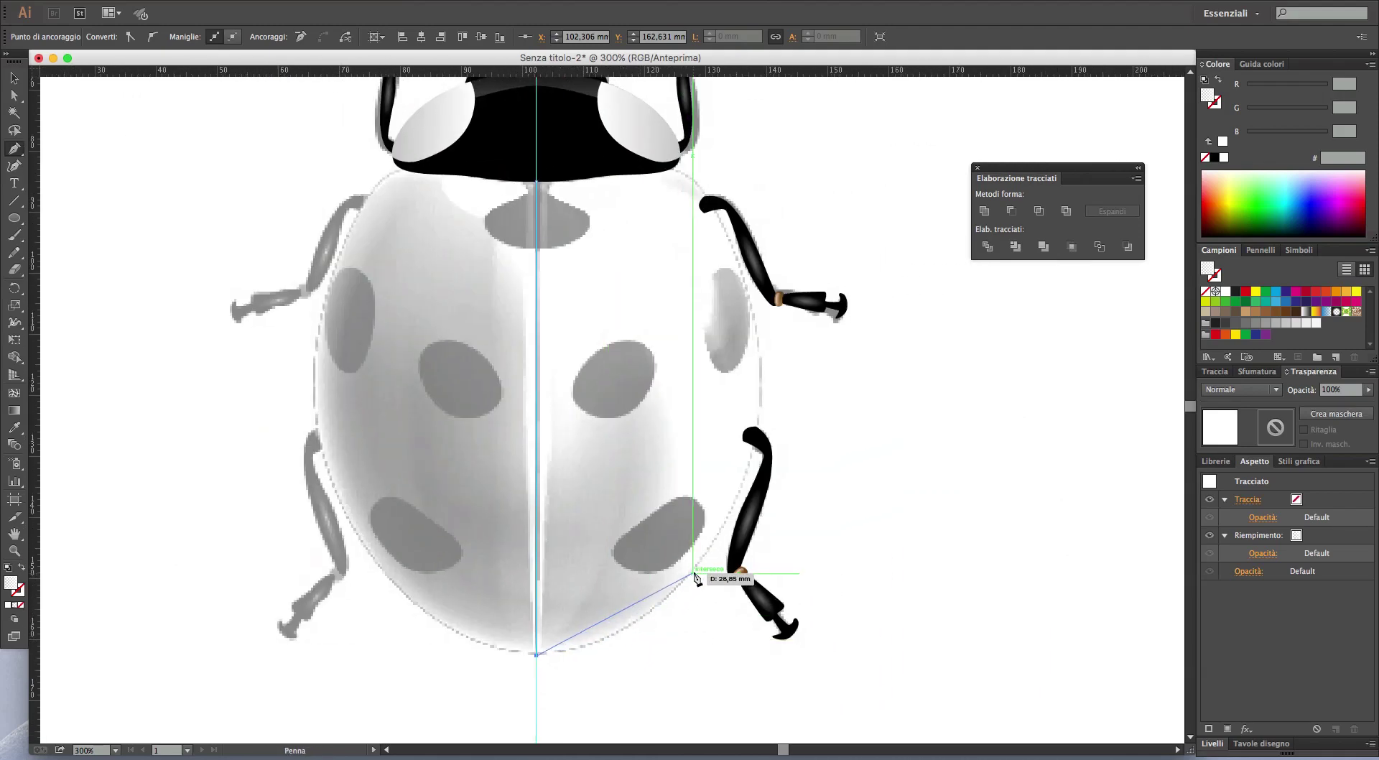
drag(691, 572, 760, 505)
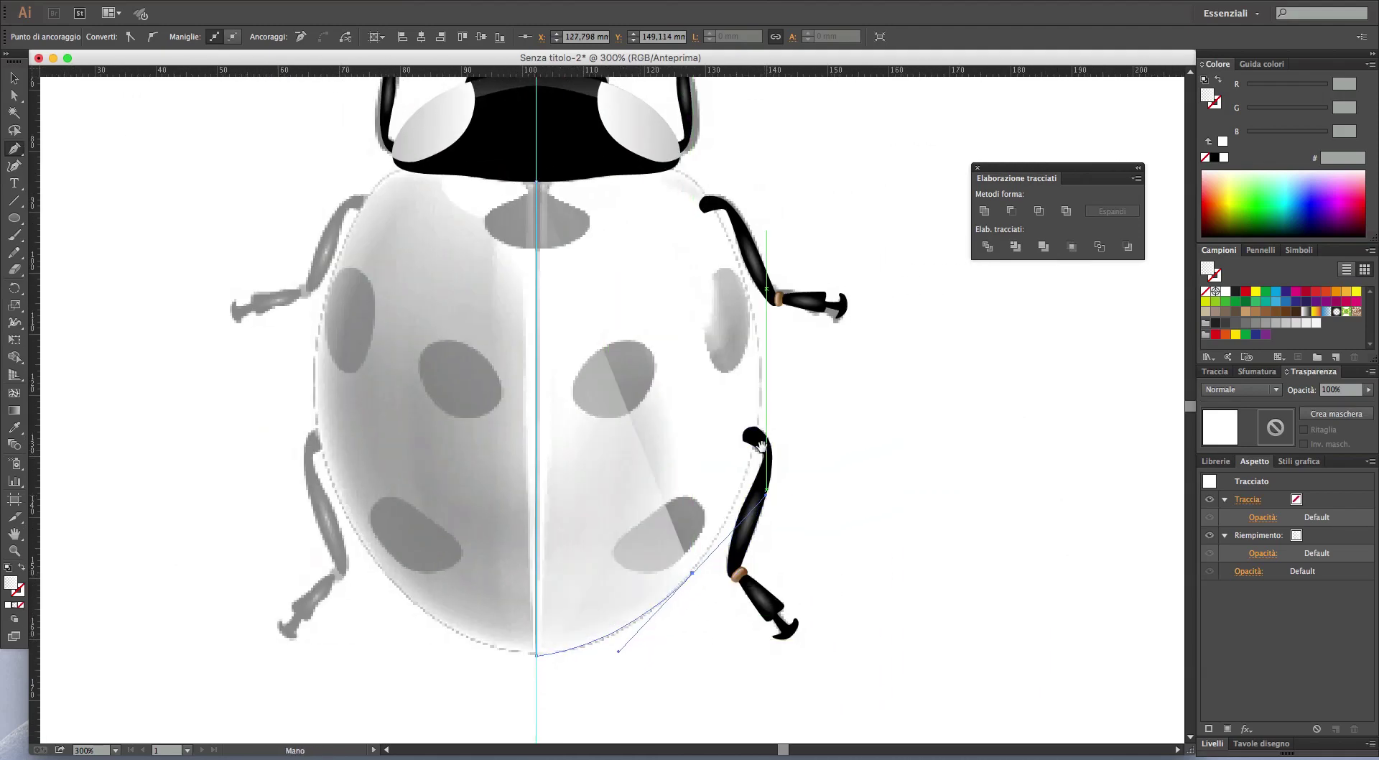
scroll(750, 482, up, 3)
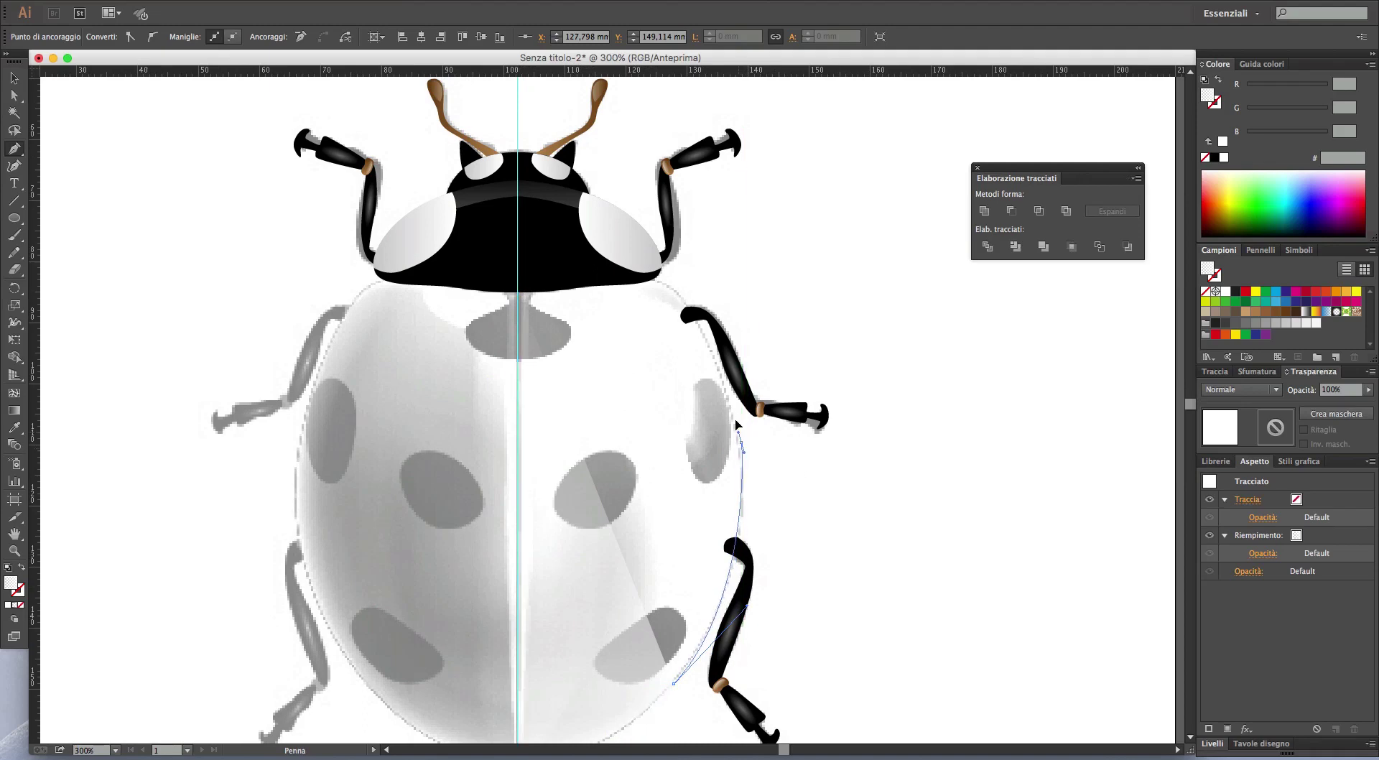
mouse_move(731, 406)
mouse_down()
mouse_move(712, 361)
mouse_move(734, 444)
mouse_up()
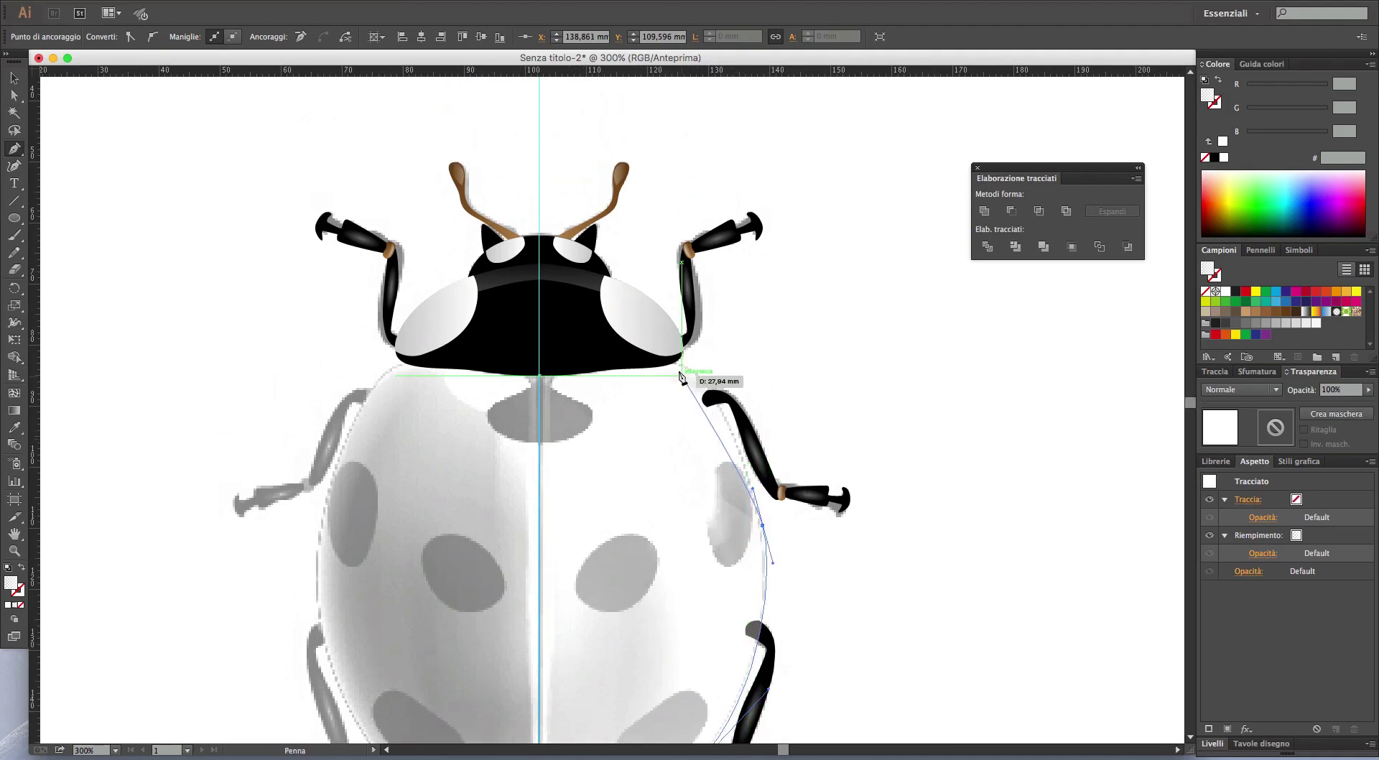
drag(668, 359, 608, 343)
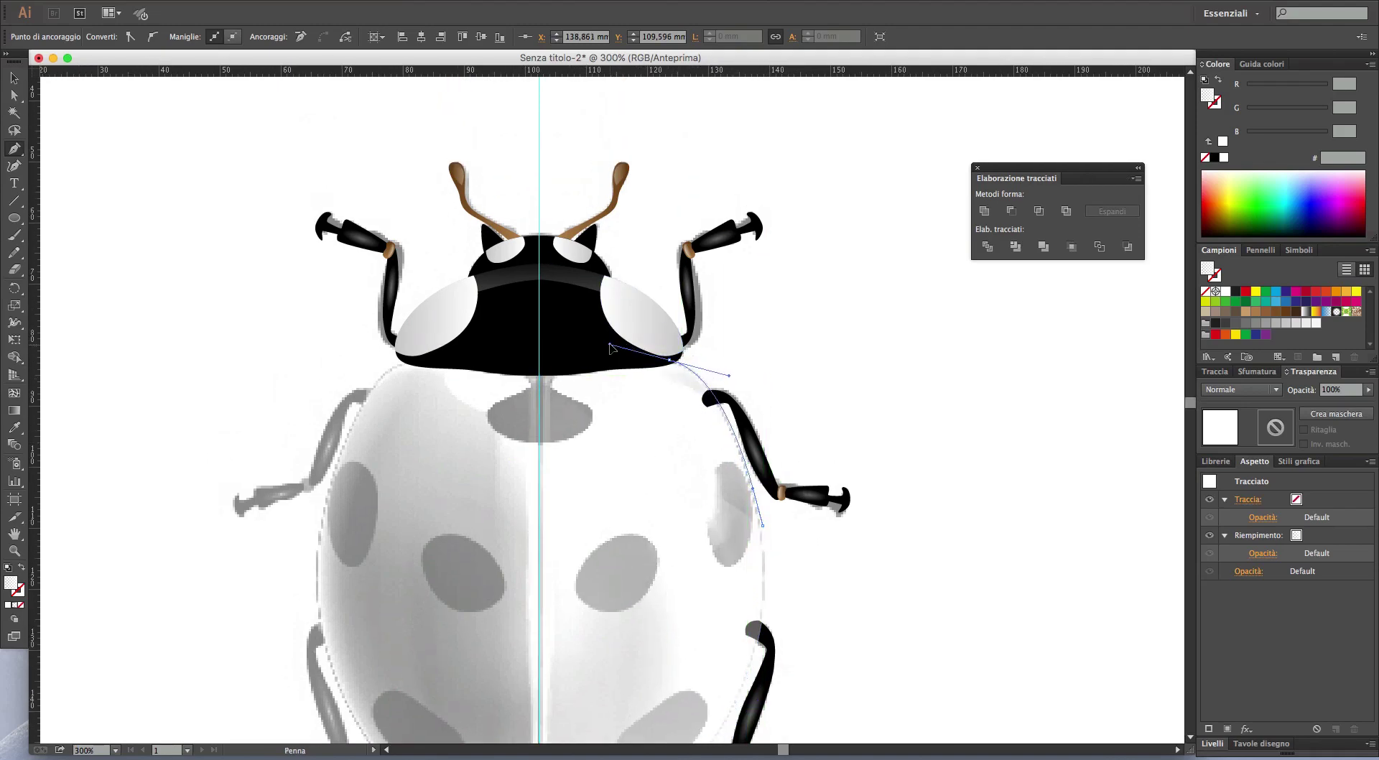
click(672, 364)
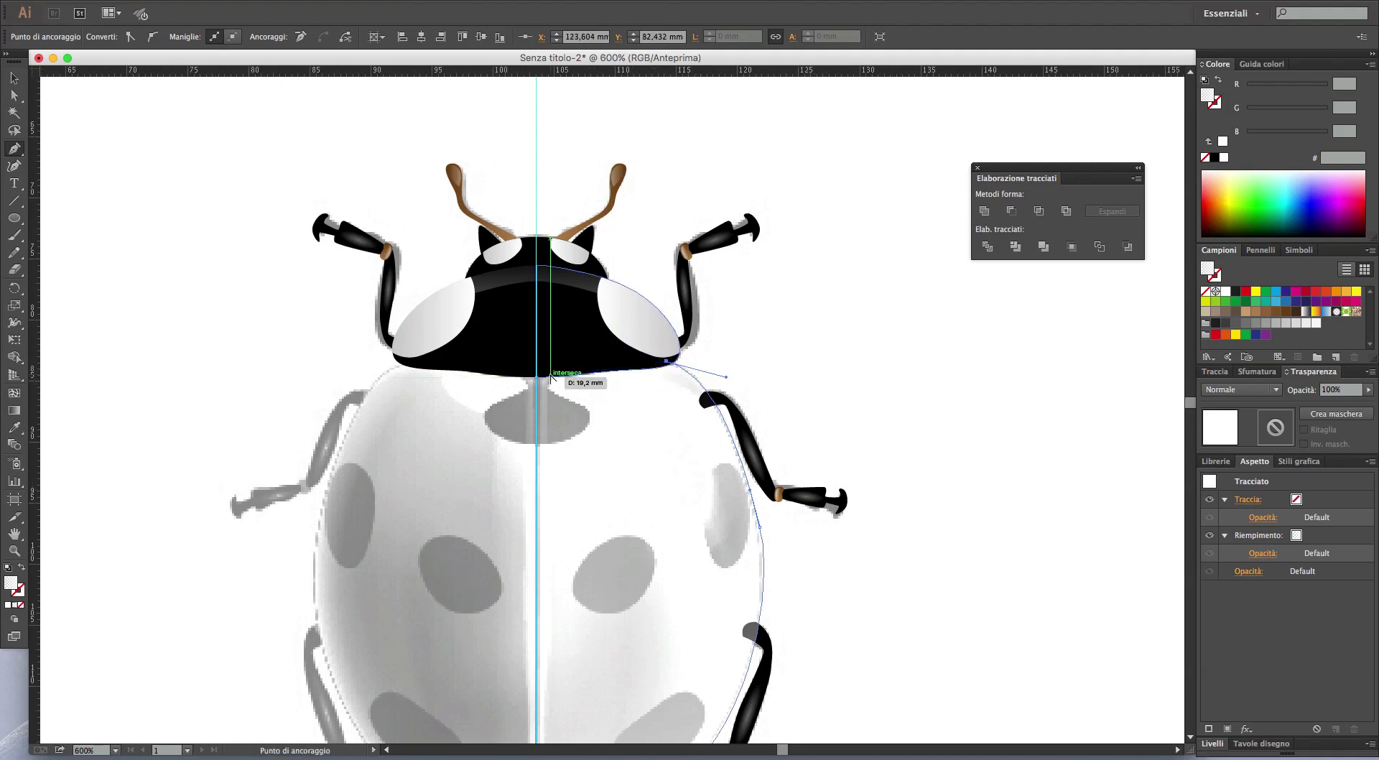
scroll(549, 378, up, 3)
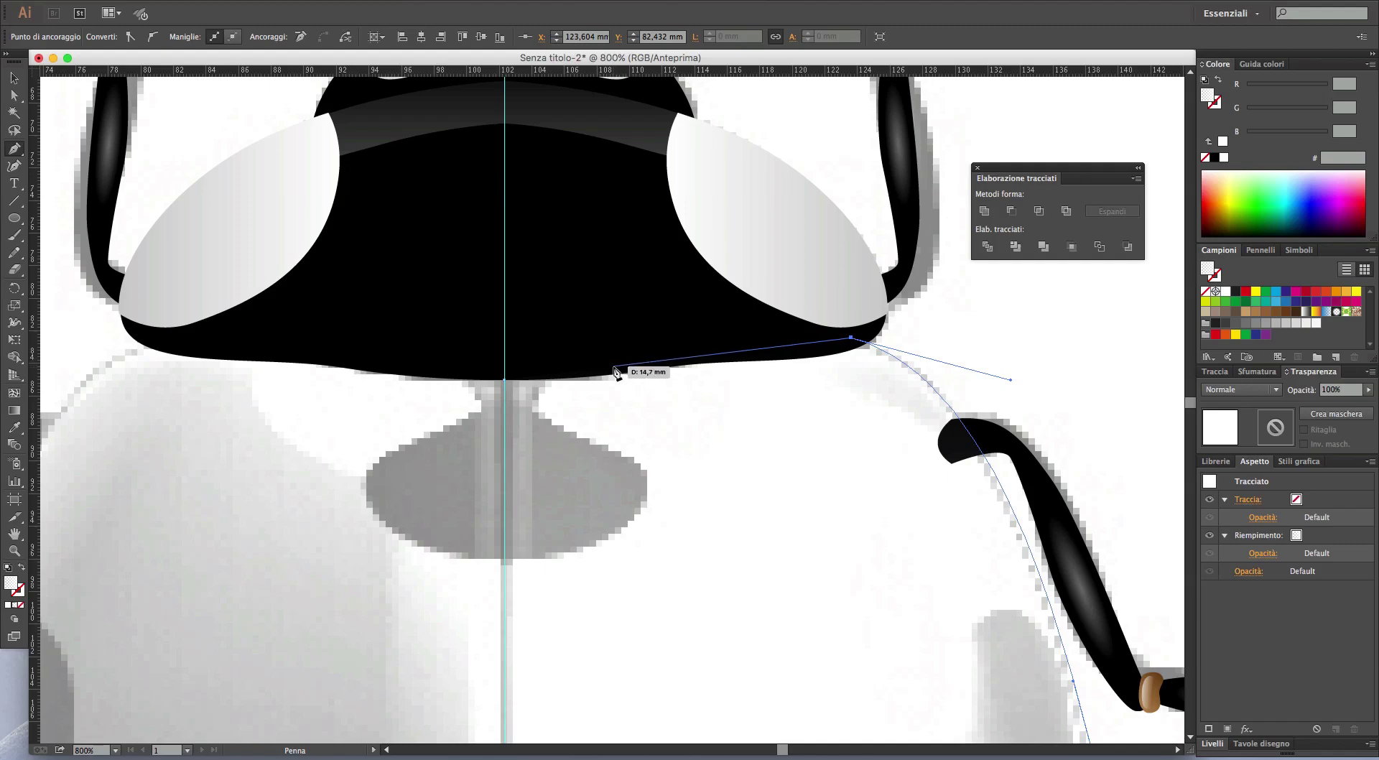
drag(614, 370, 565, 381)
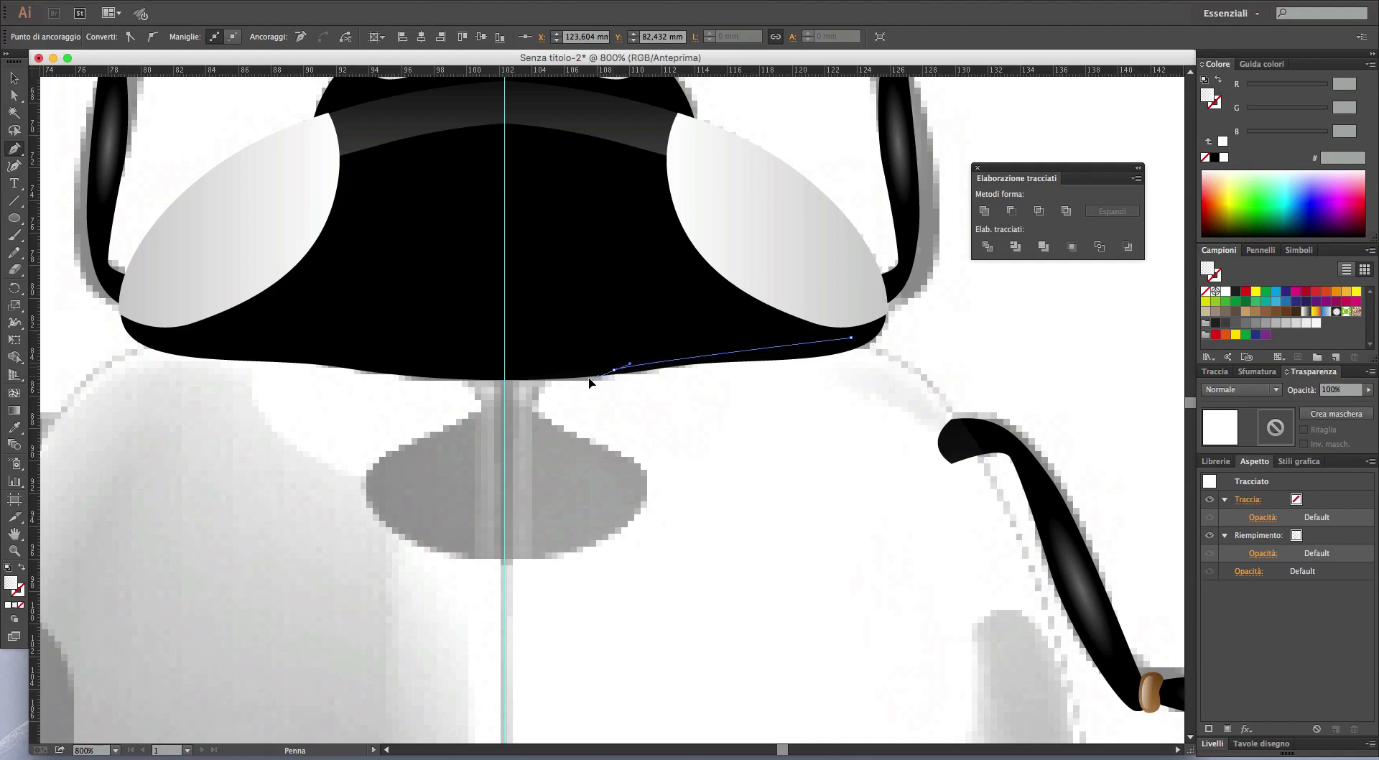
click(504, 378)
scroll(880, 560, down, 1)
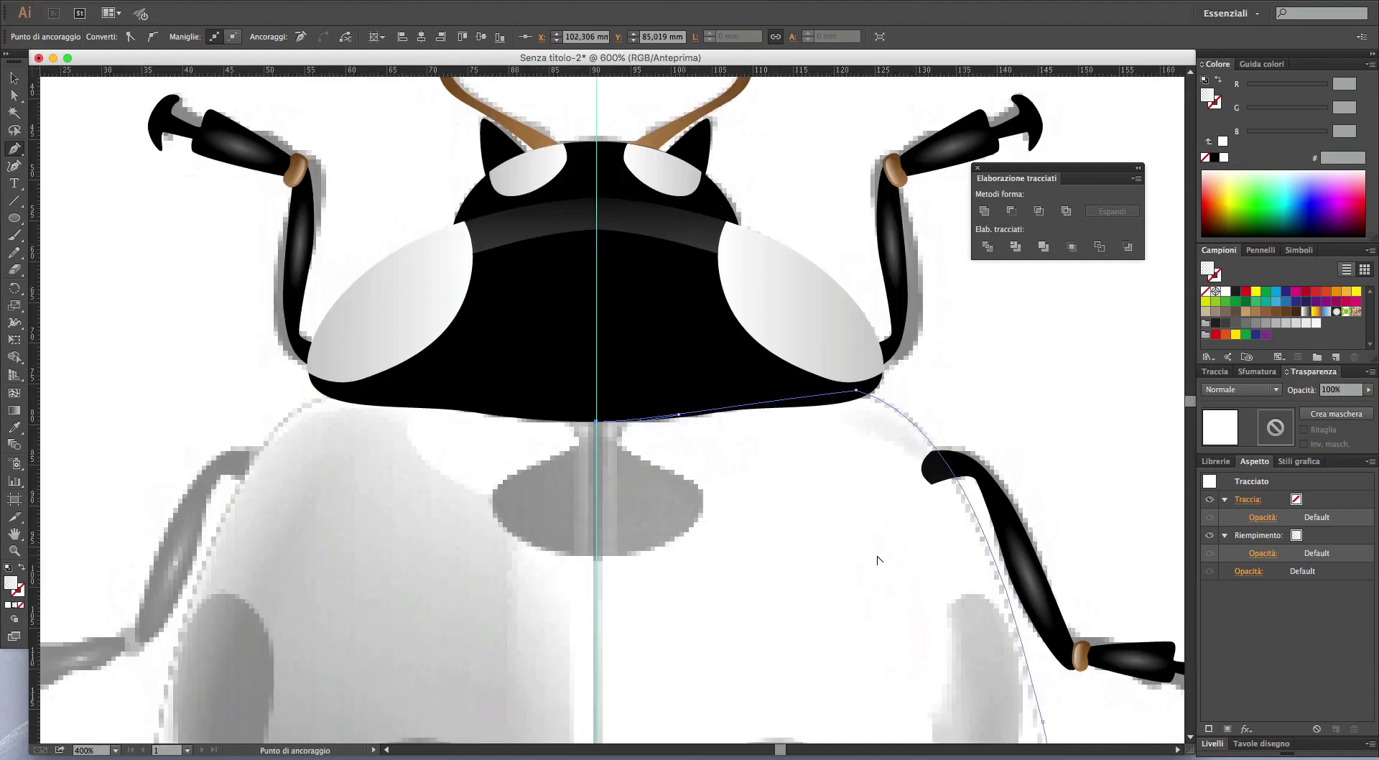
scroll(881, 560, down, 2)
click(1217, 106)
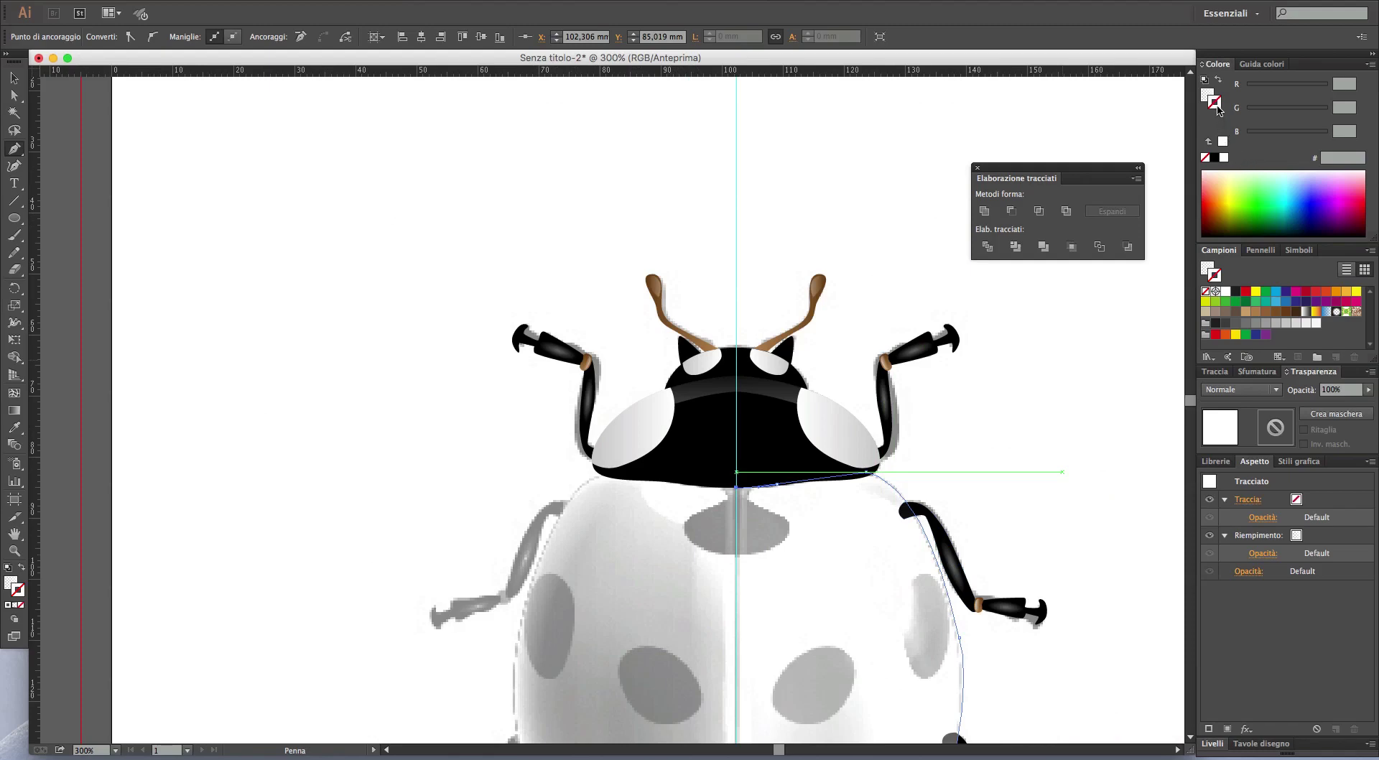
- Give the wing-case path a black 1 pt stroke and no fill
click(1215, 371)
click(1304, 389)
click(1305, 412)
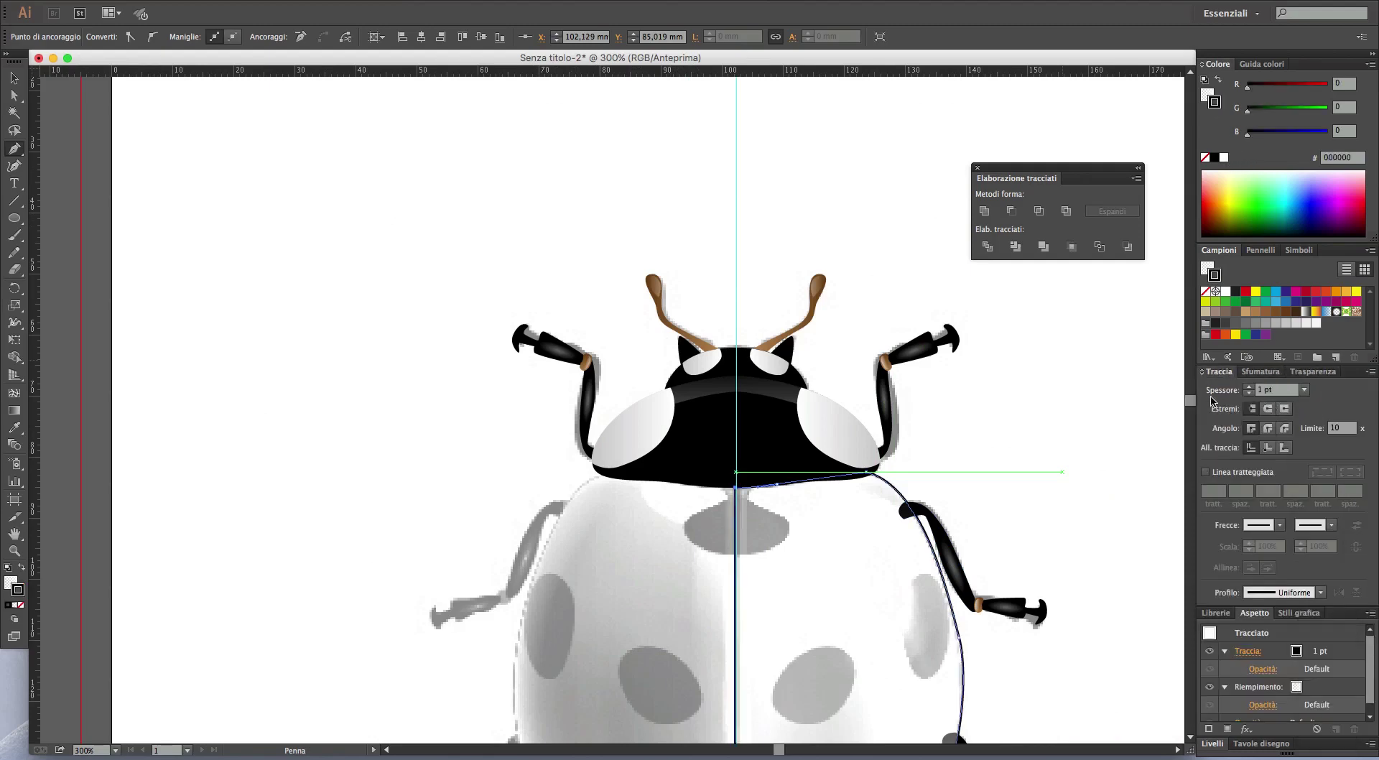
click(1206, 96)
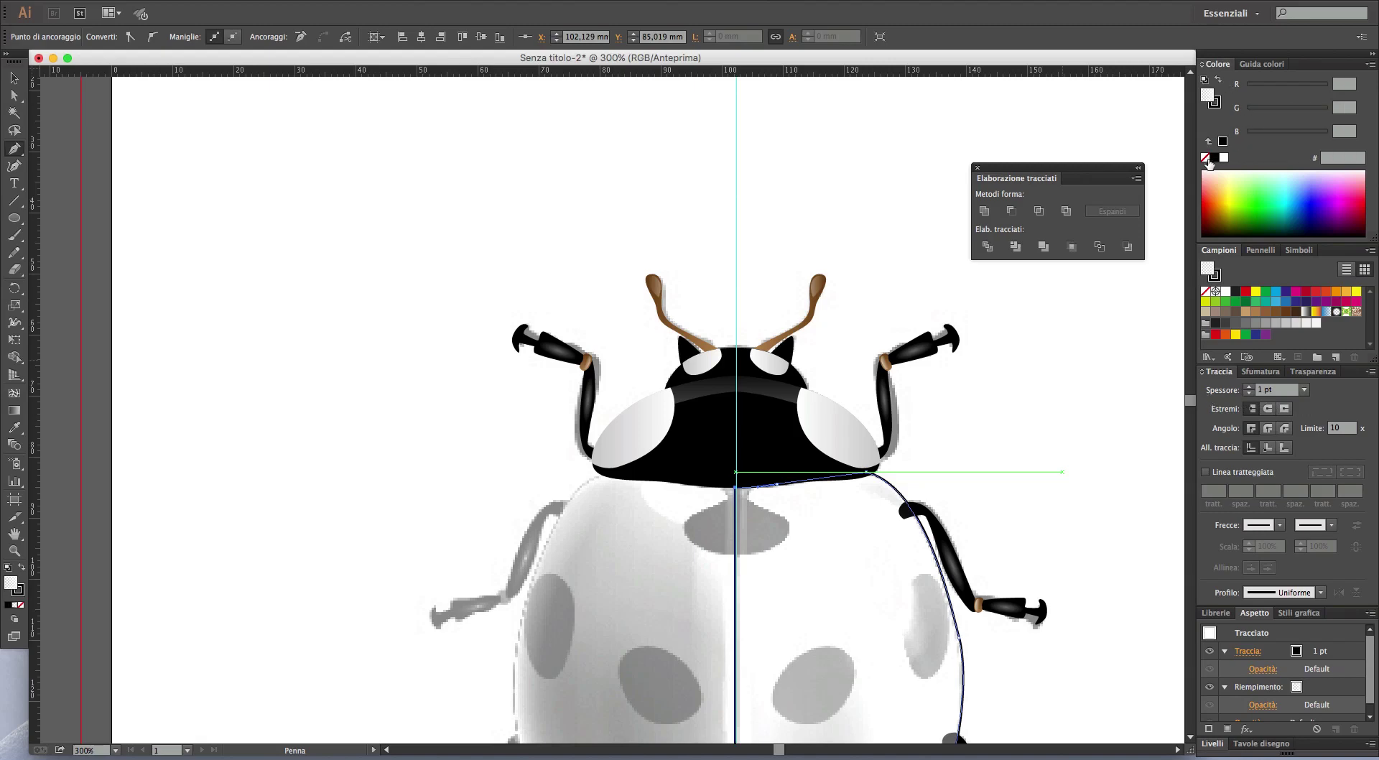
click(1205, 157)
scroll(1042, 398, down, 2)
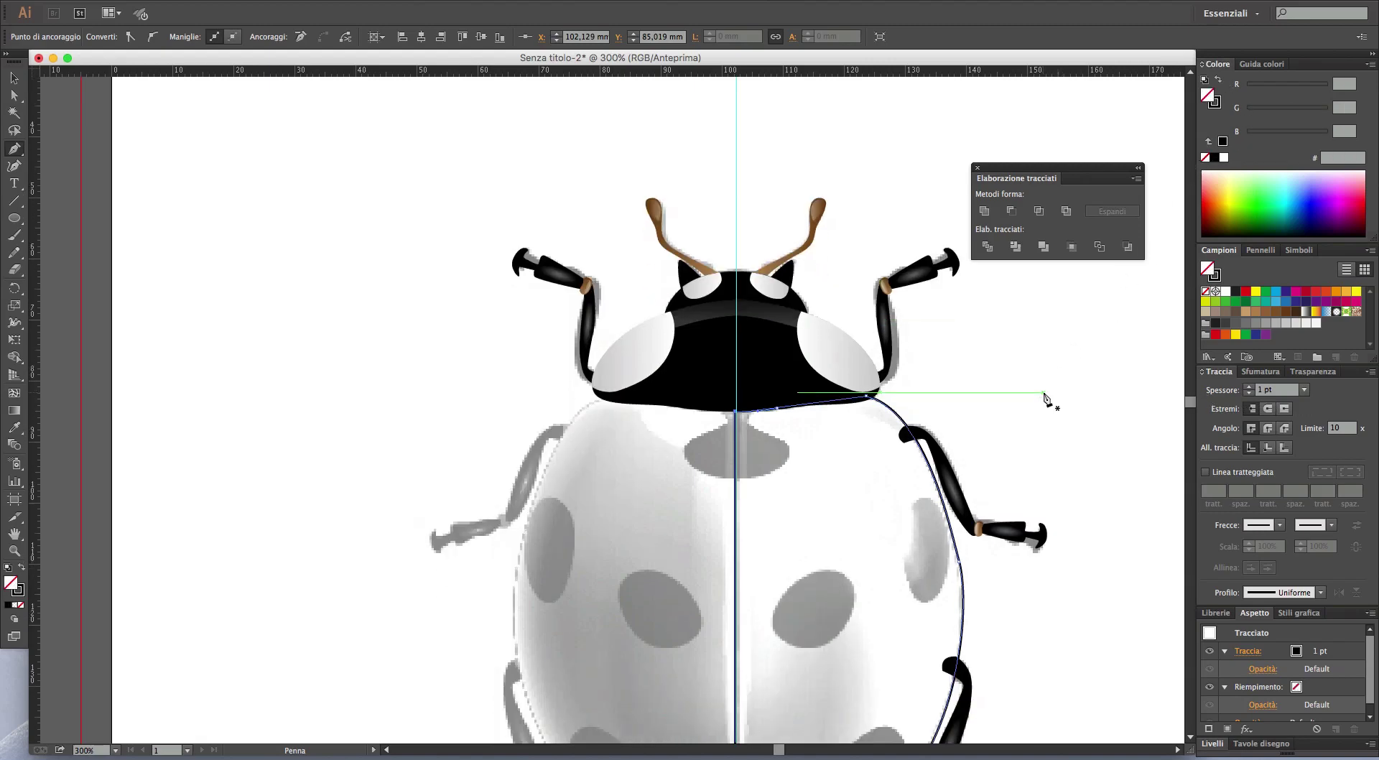
scroll(1050, 445, down, 2)
scroll(1052, 482, up, 2)
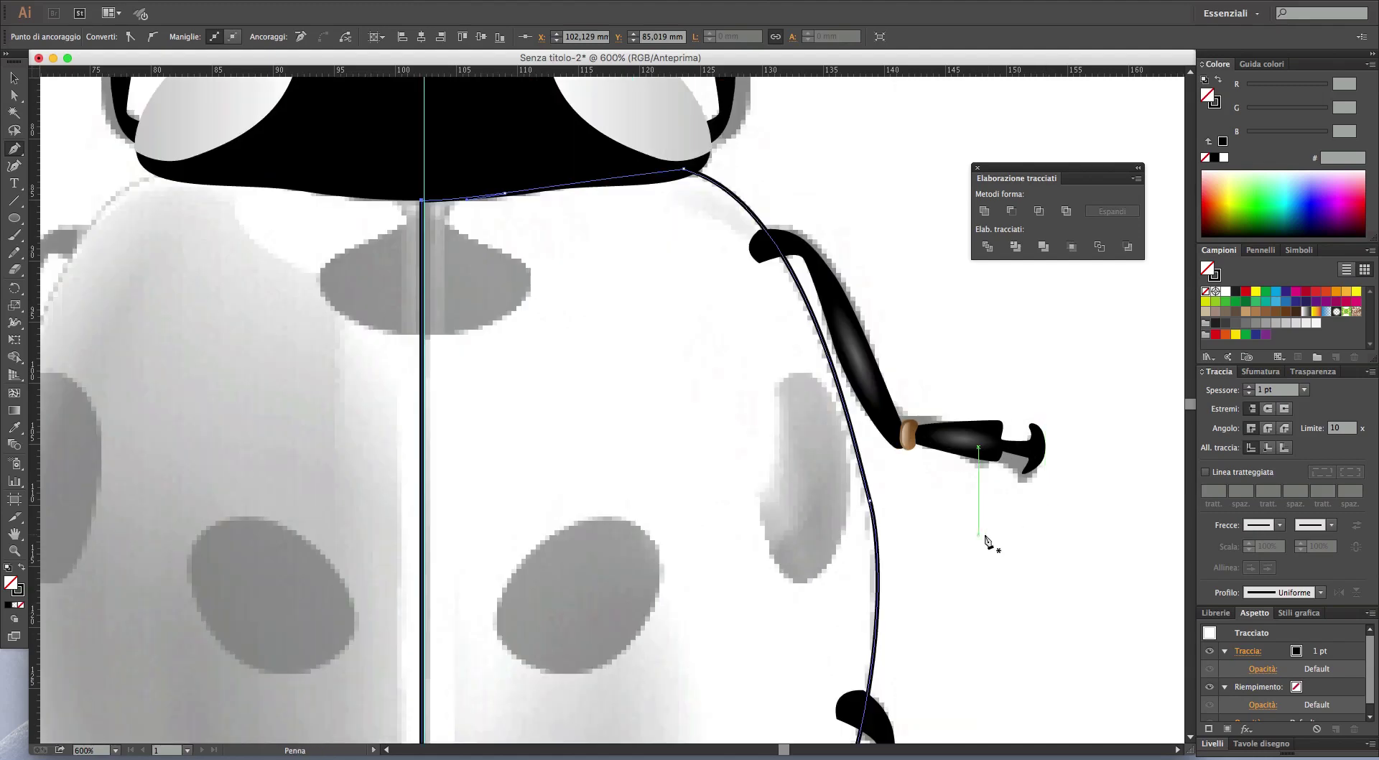
- Reshape the outline's right-side curve to hug the body edge, then deselect it
key(s)
key(a)
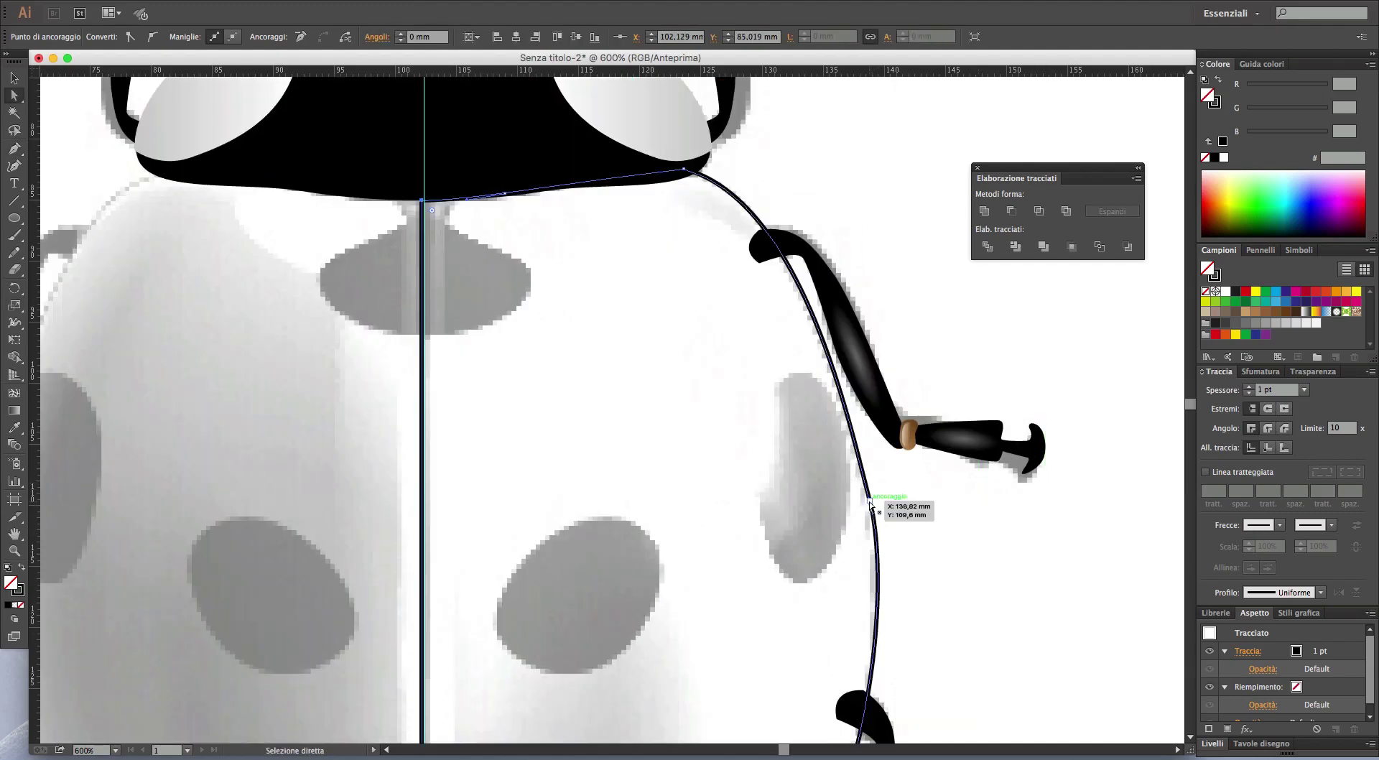
click(871, 501)
drag(890, 575, 884, 587)
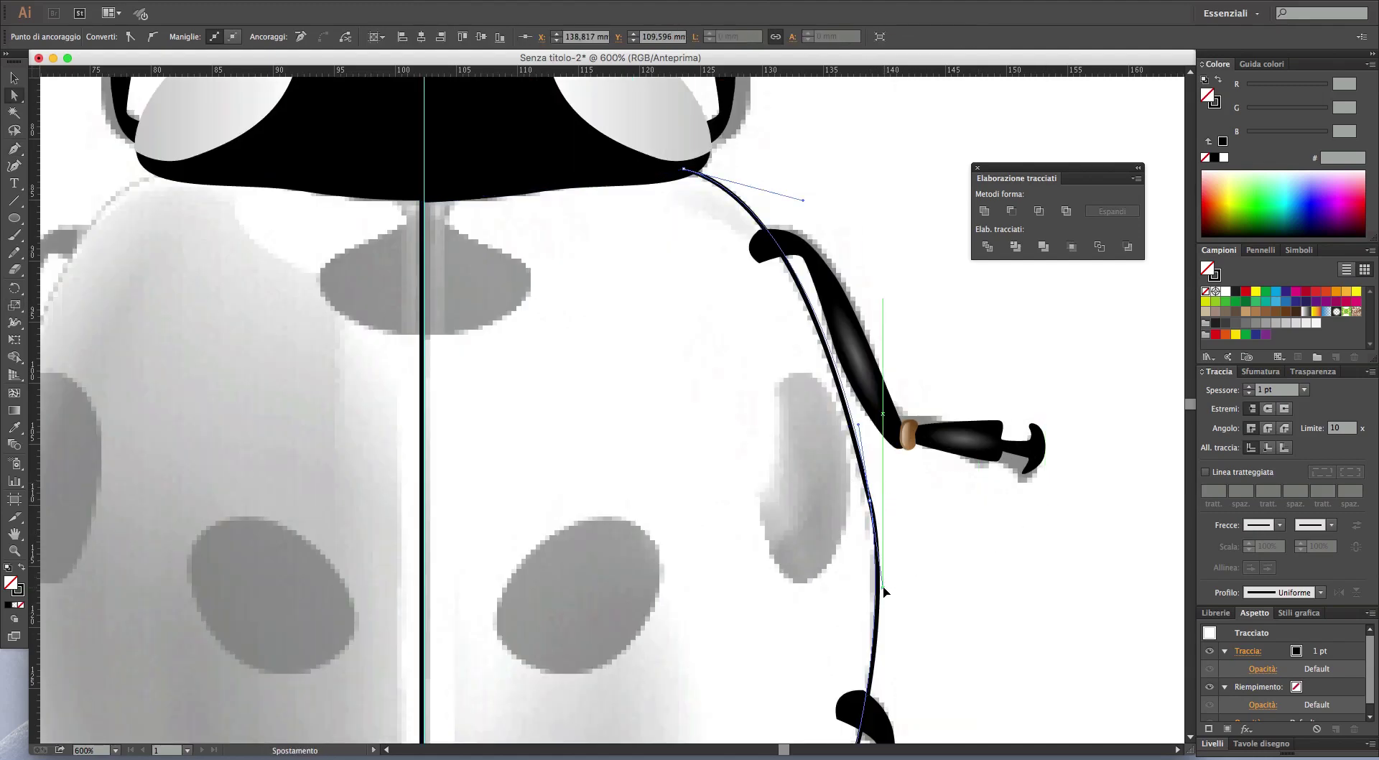
click(966, 602)
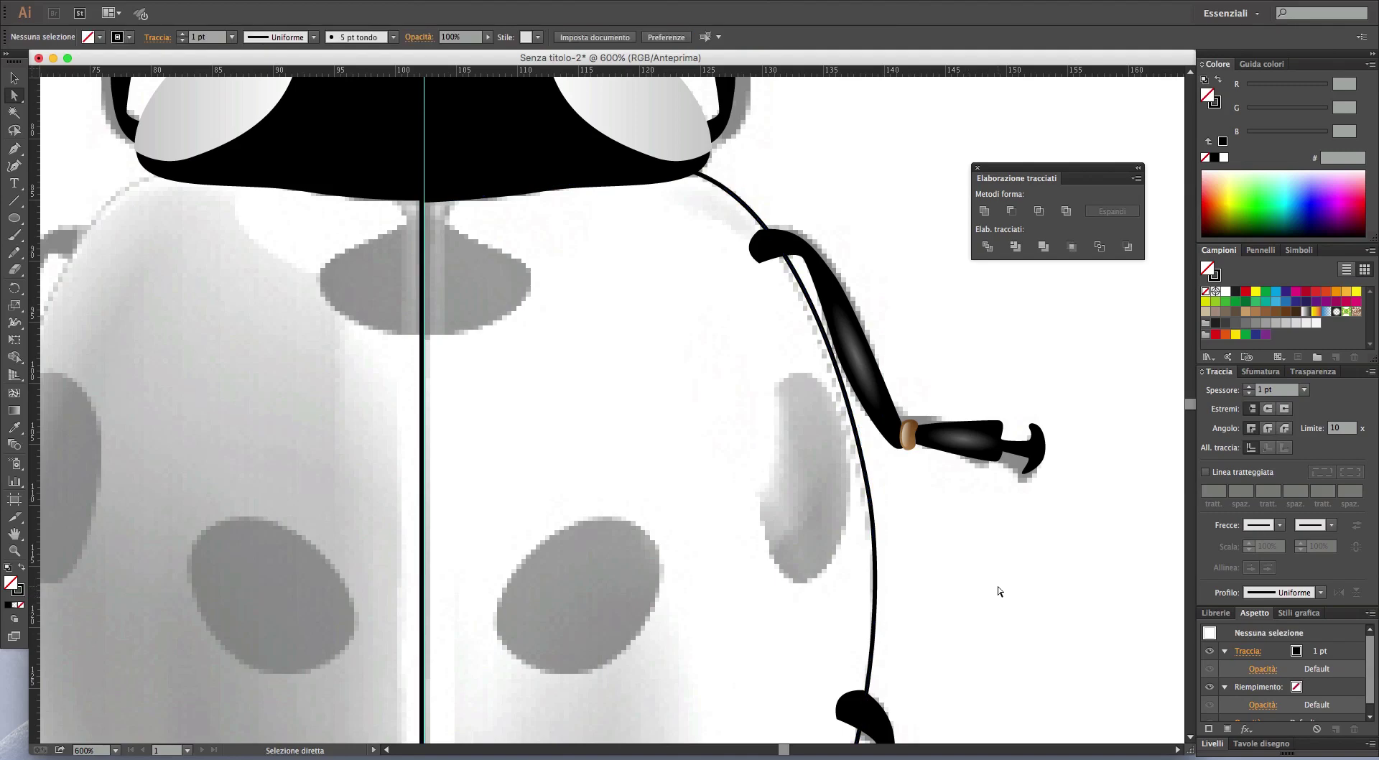
scroll(998, 591, down, 3)
drag(1010, 619, 902, 446)
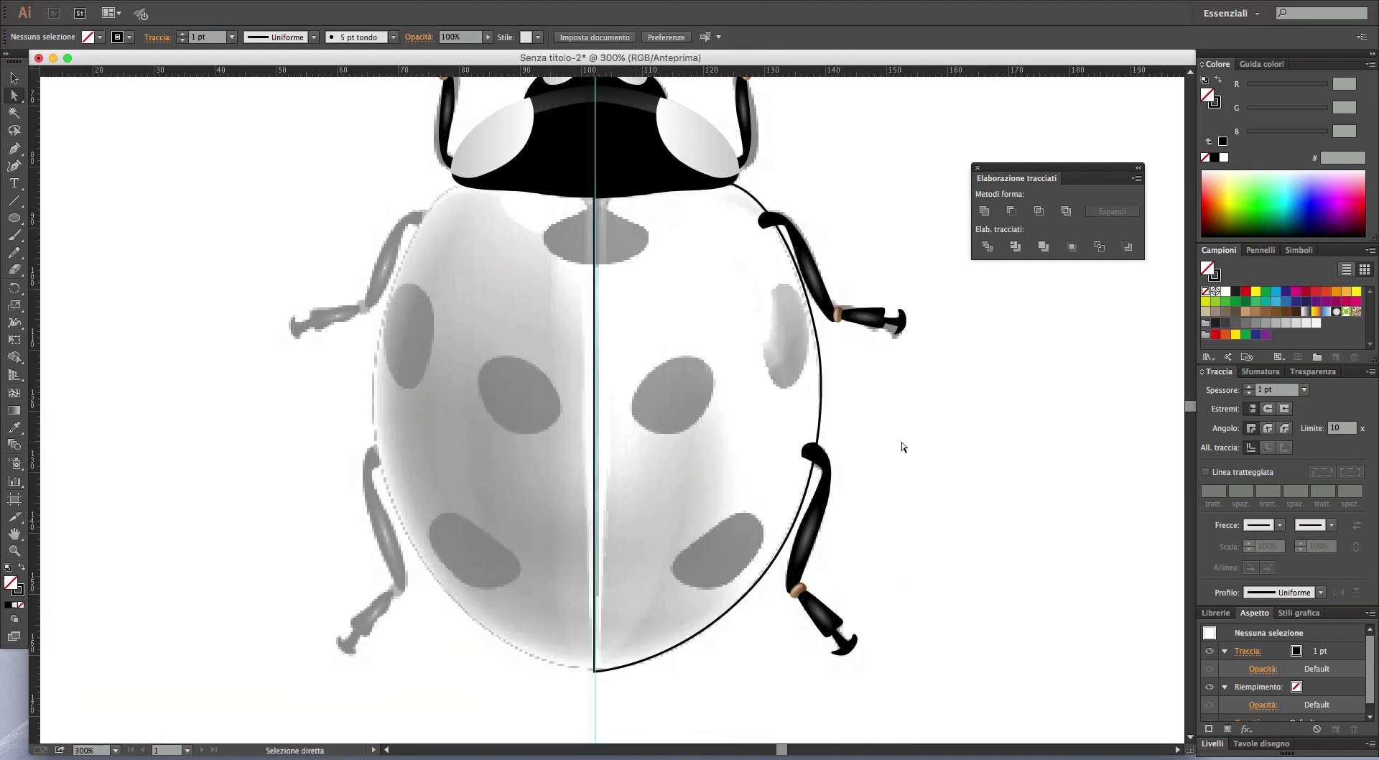
key(alt)
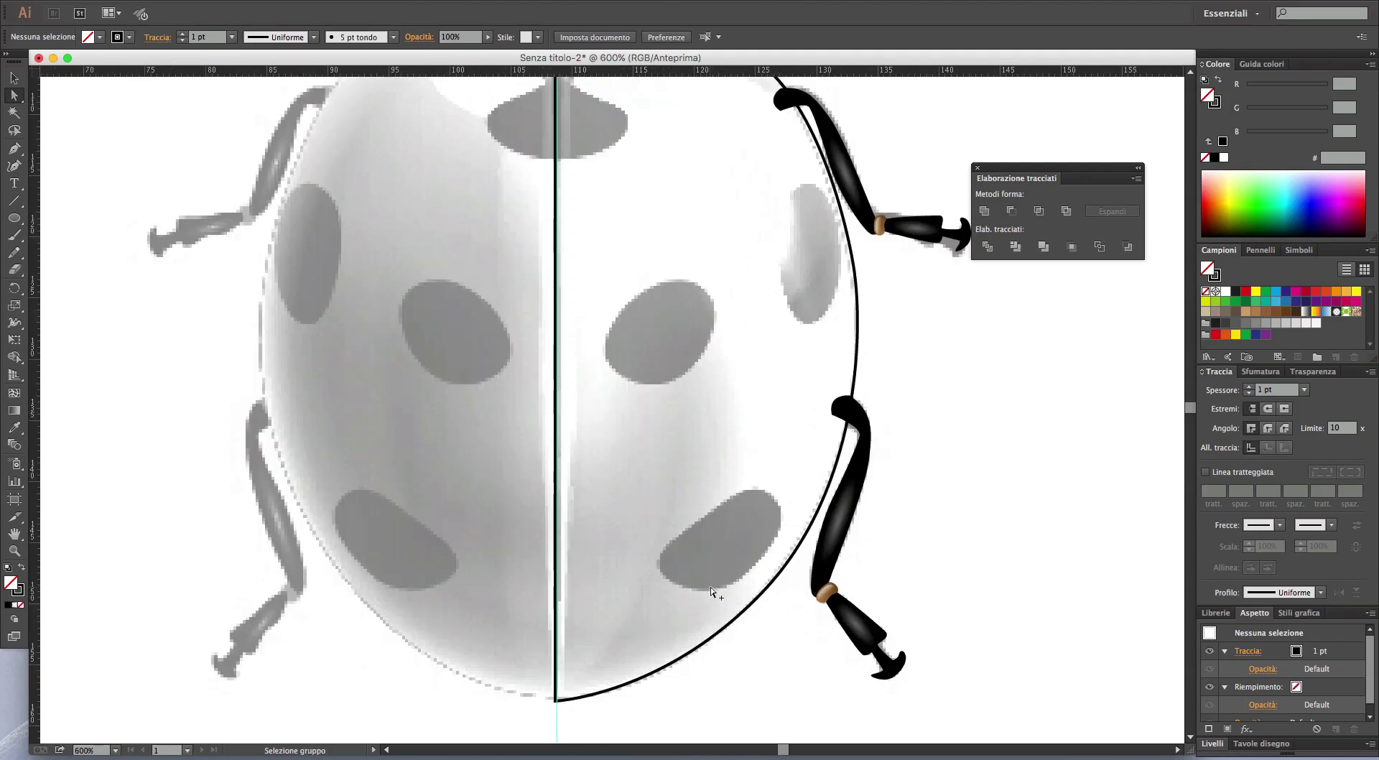
- Trace a closed Pen outline around the lower right spot
scroll(710, 587, up, 2)
key(p)
click(631, 550)
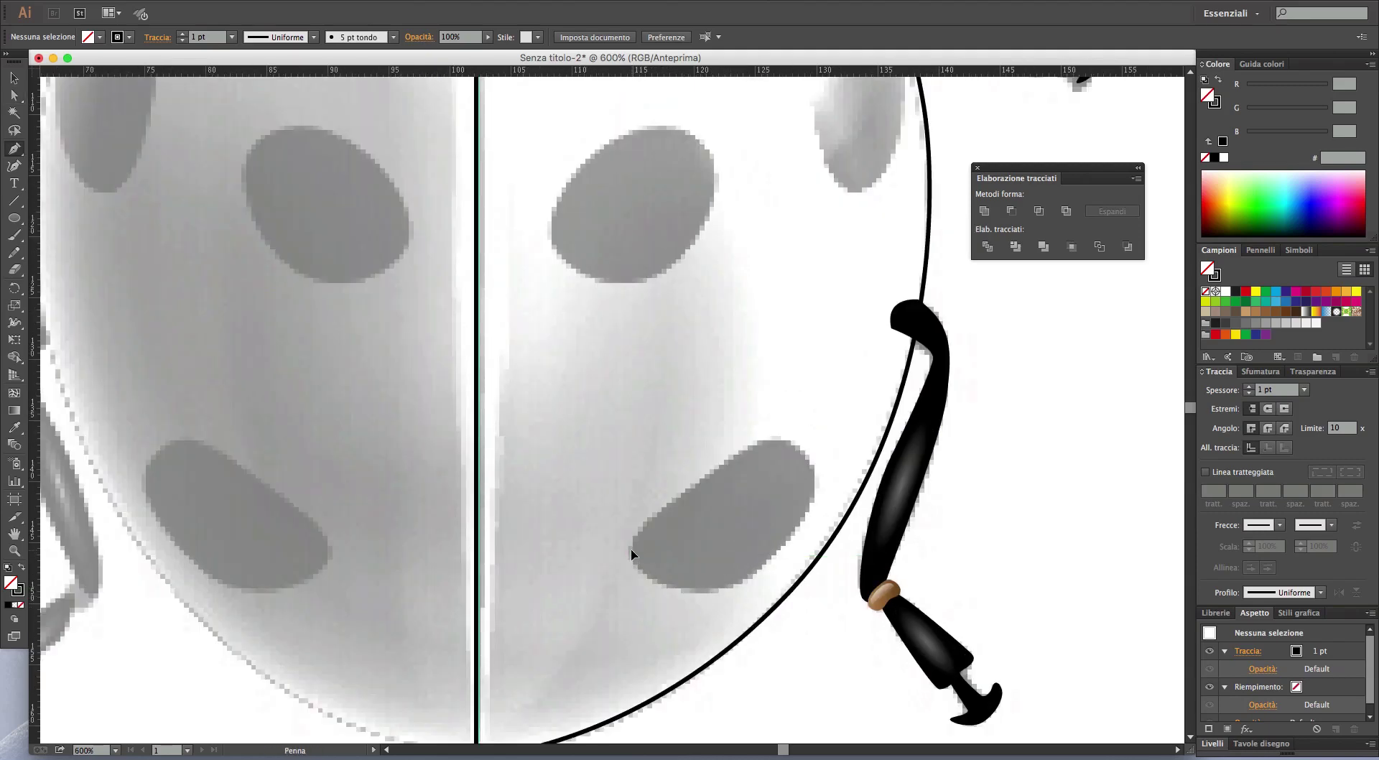
drag(716, 593, 760, 579)
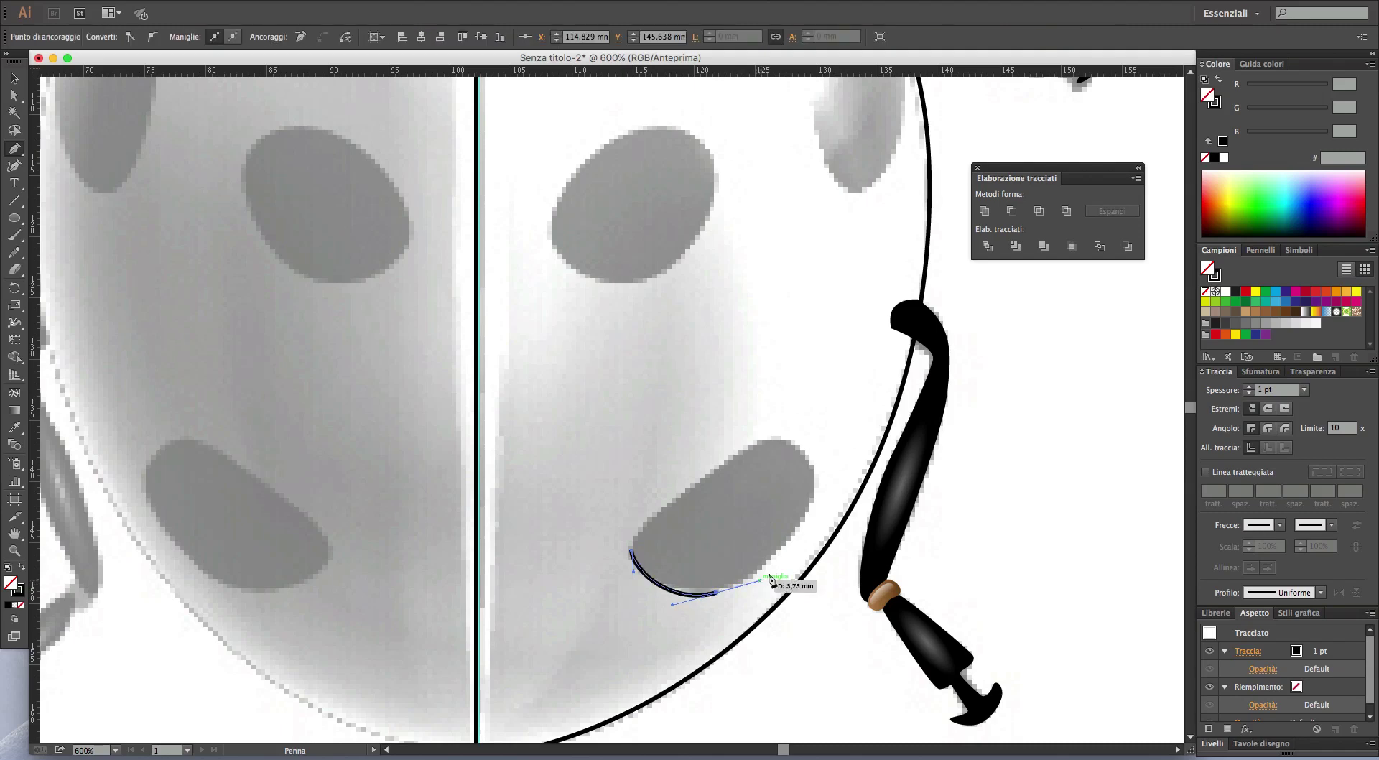
drag(815, 486, 797, 428)
click(631, 552)
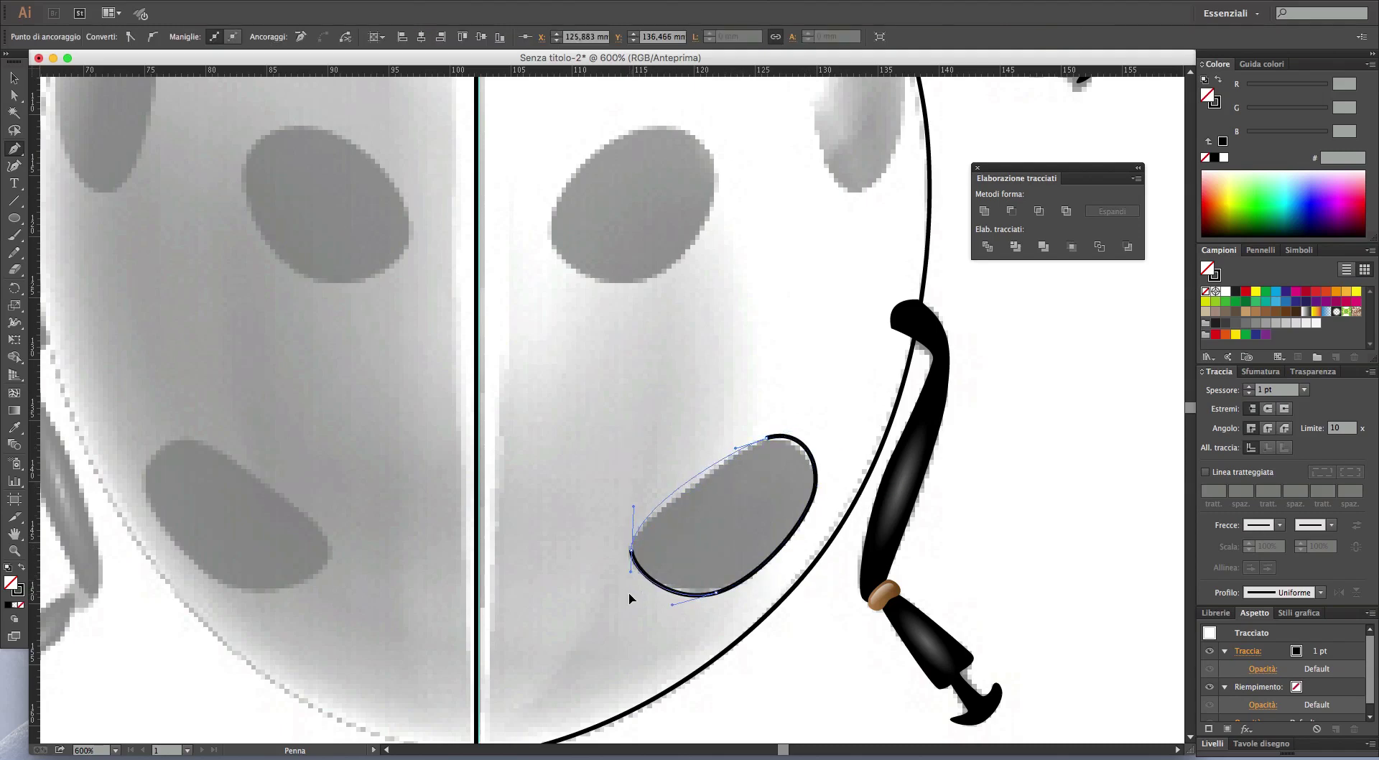
- Trace closed outlines around the middle grey spot and the tall spot near the wing edge
drag(700, 368, 681, 620)
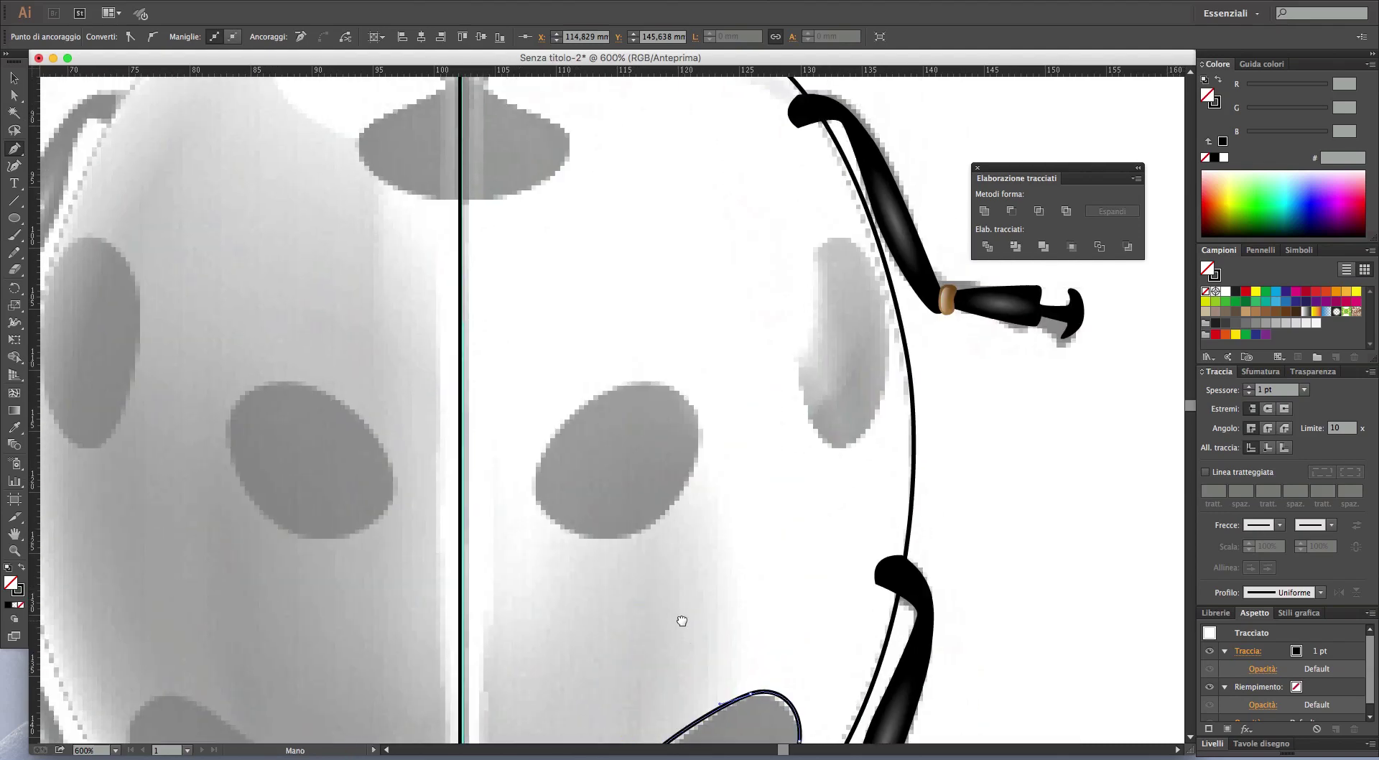
click(539, 506)
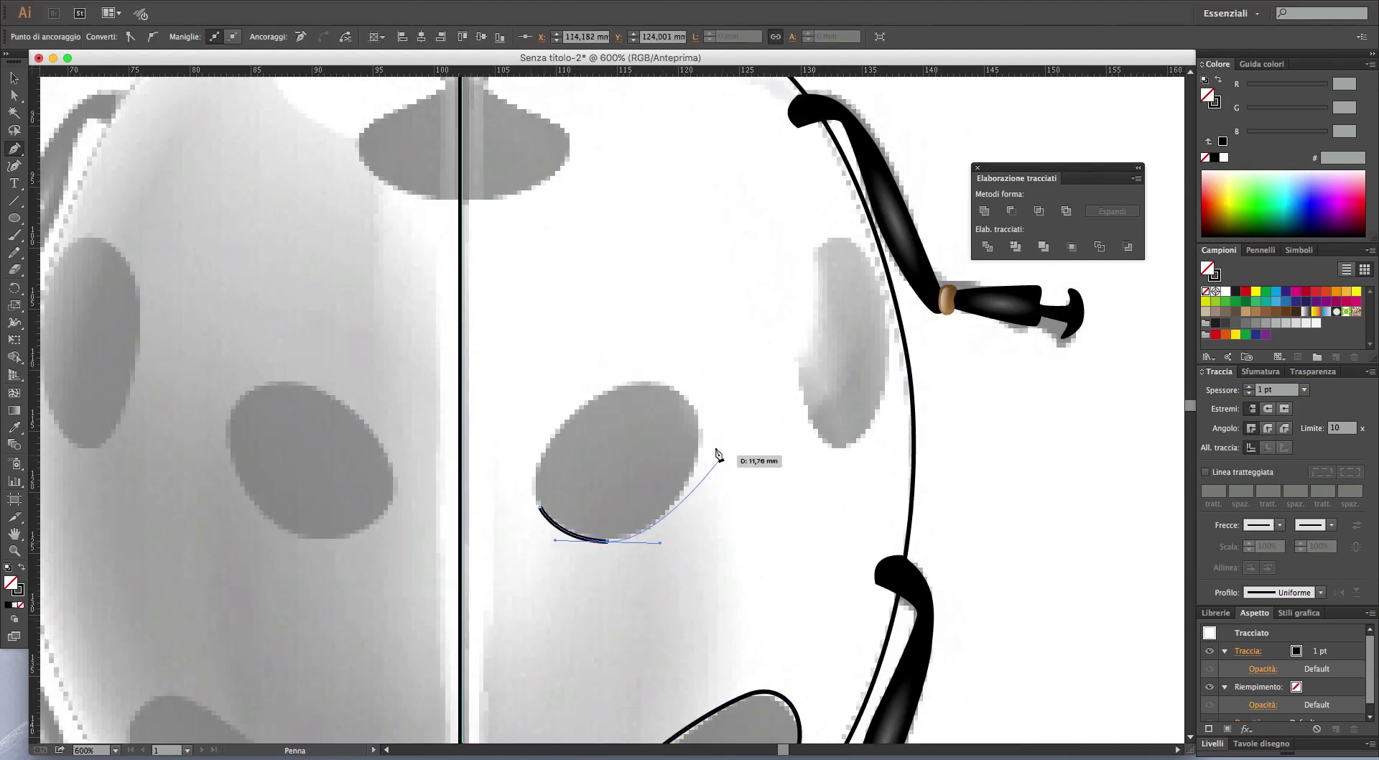
drag(696, 418, 680, 375)
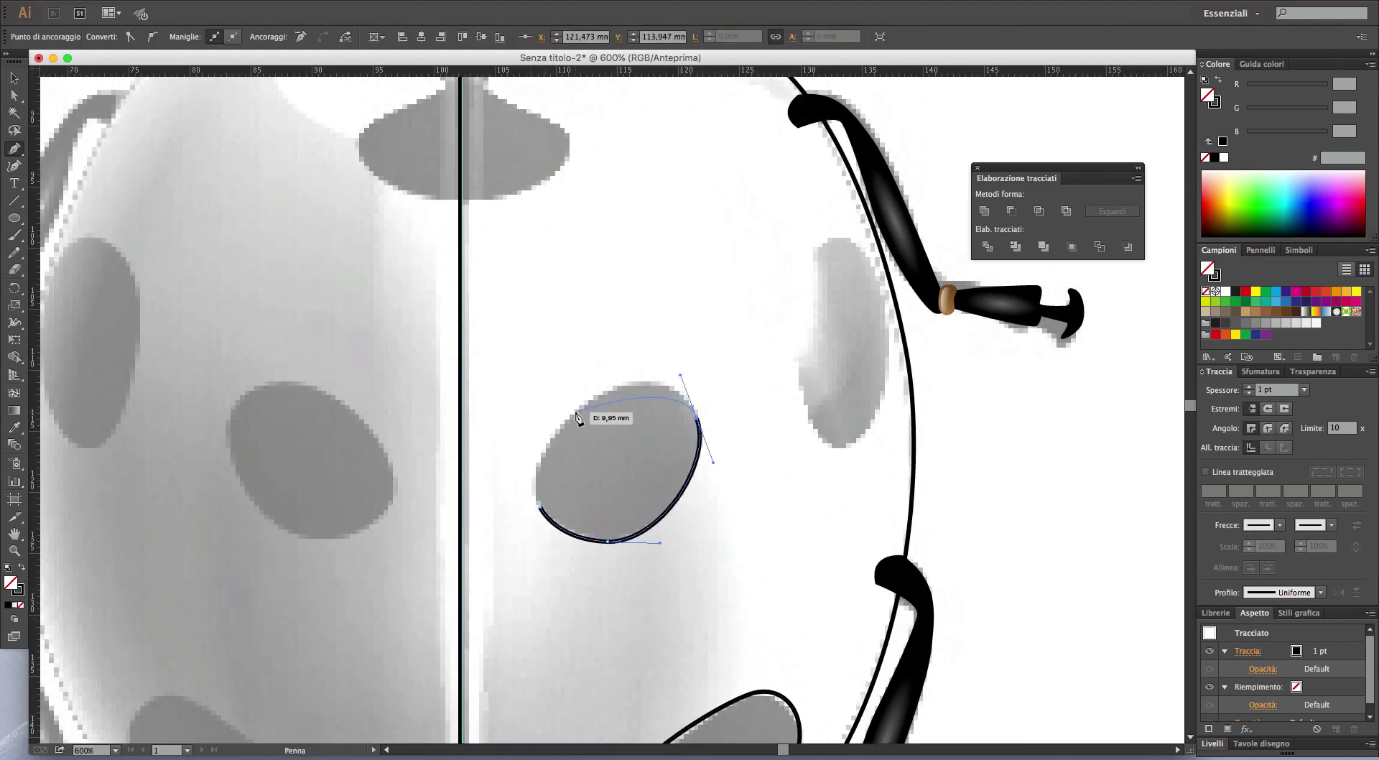
drag(598, 392, 564, 424)
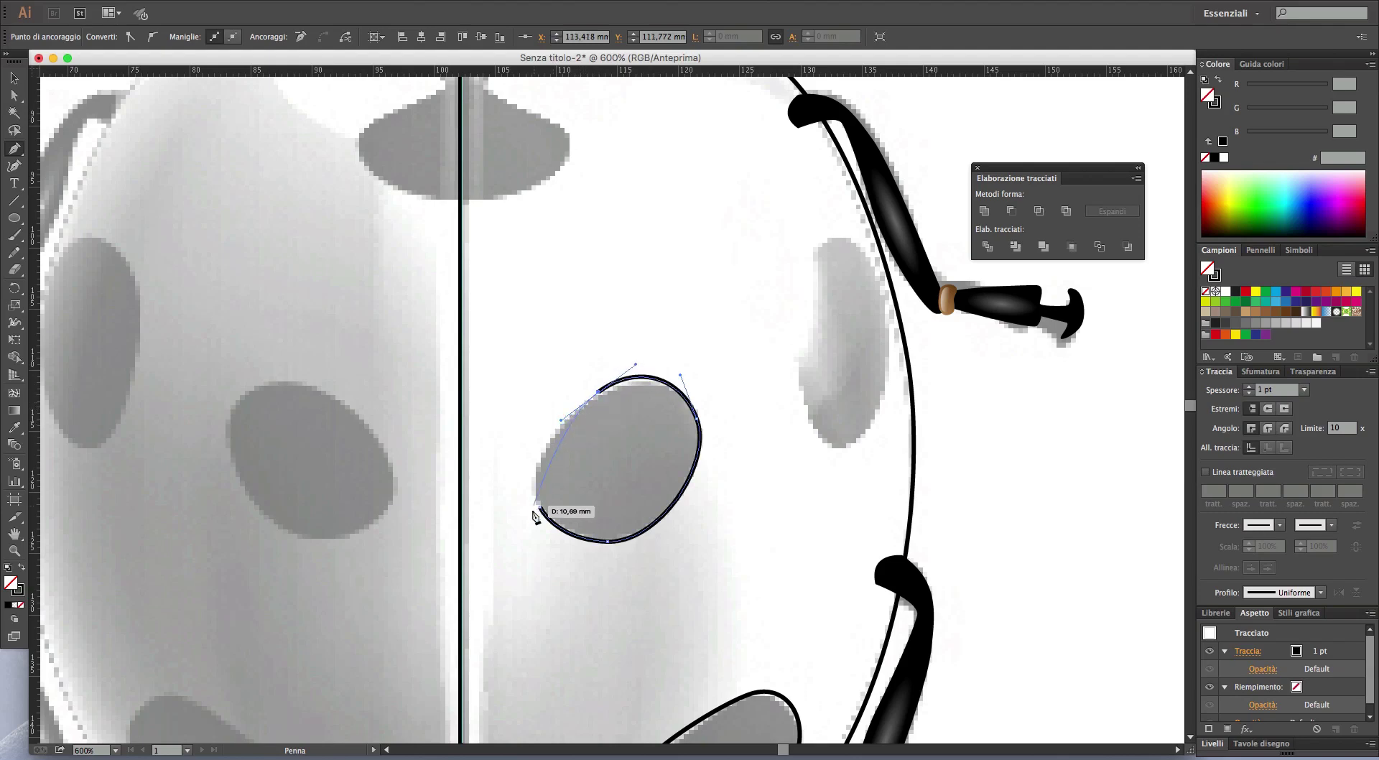
drag(539, 507, 562, 544)
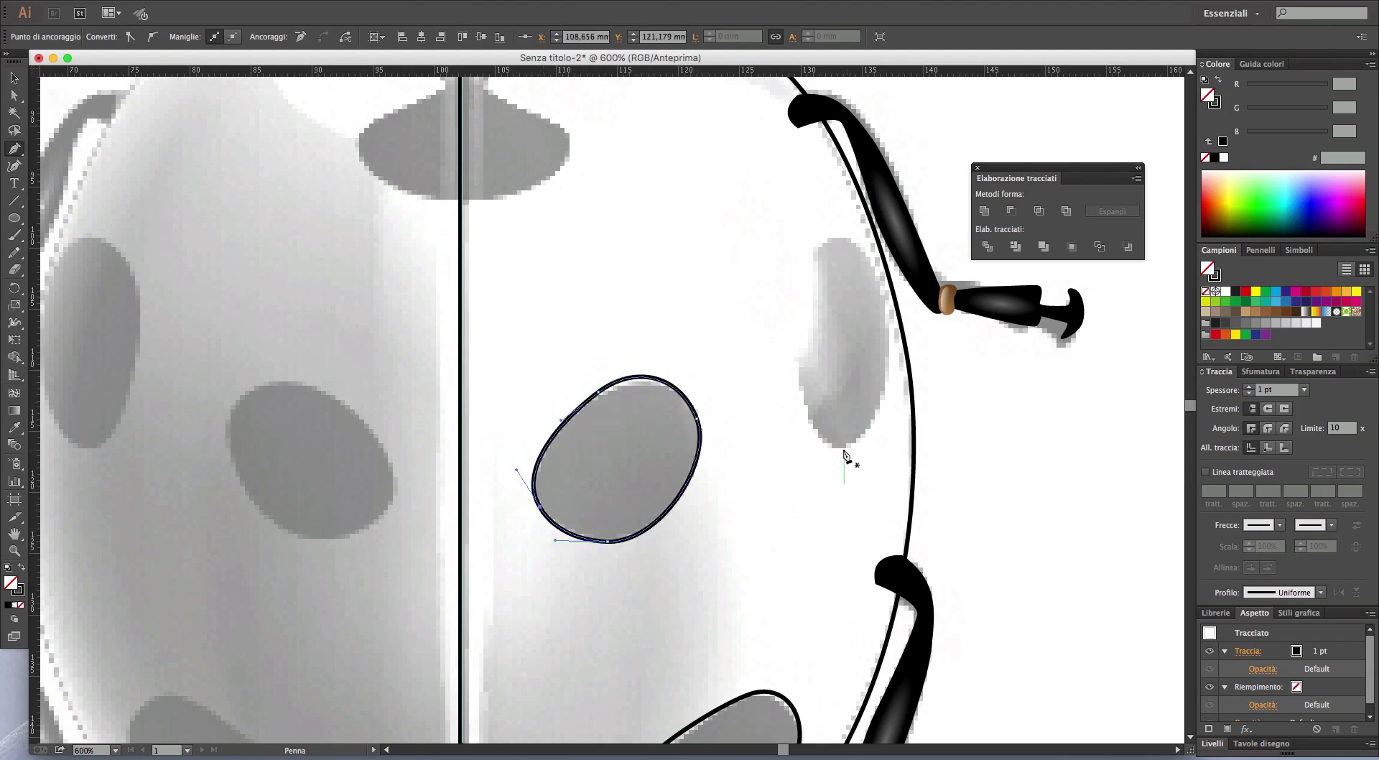
mouse_move(796, 337)
mouse_down()
mouse_move(794, 275)
mouse_move(868, 236)
mouse_up()
drag(885, 357, 884, 409)
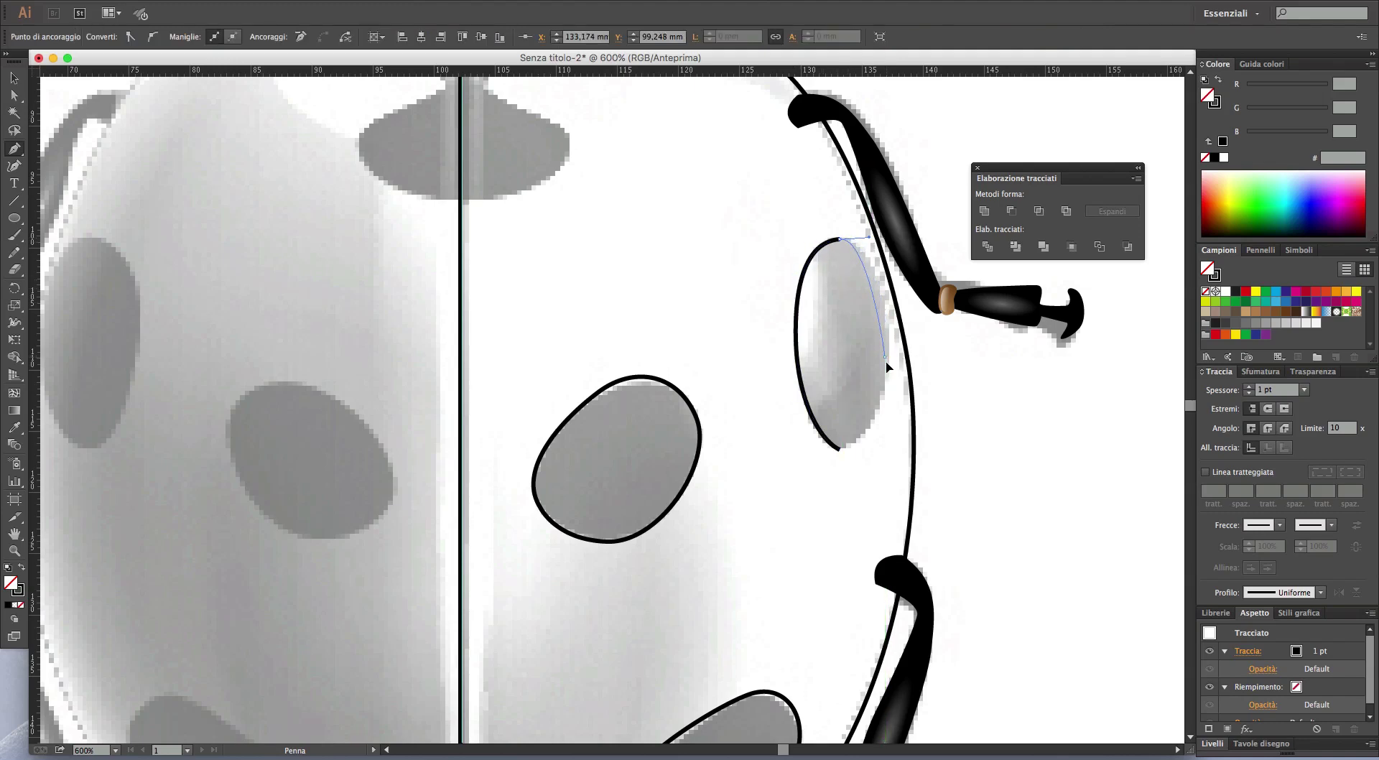
drag(839, 449, 819, 453)
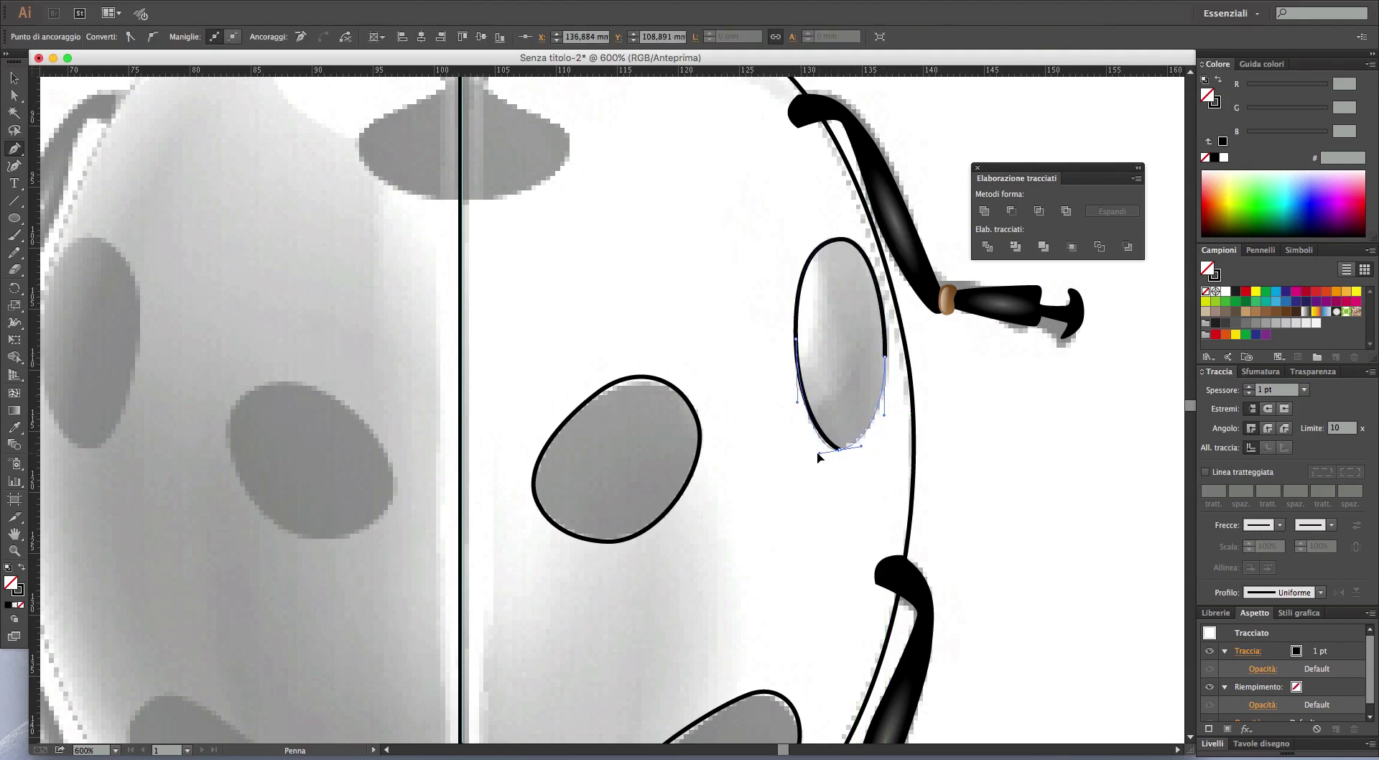
drag(668, 359, 790, 517)
key(ctrl+plus)
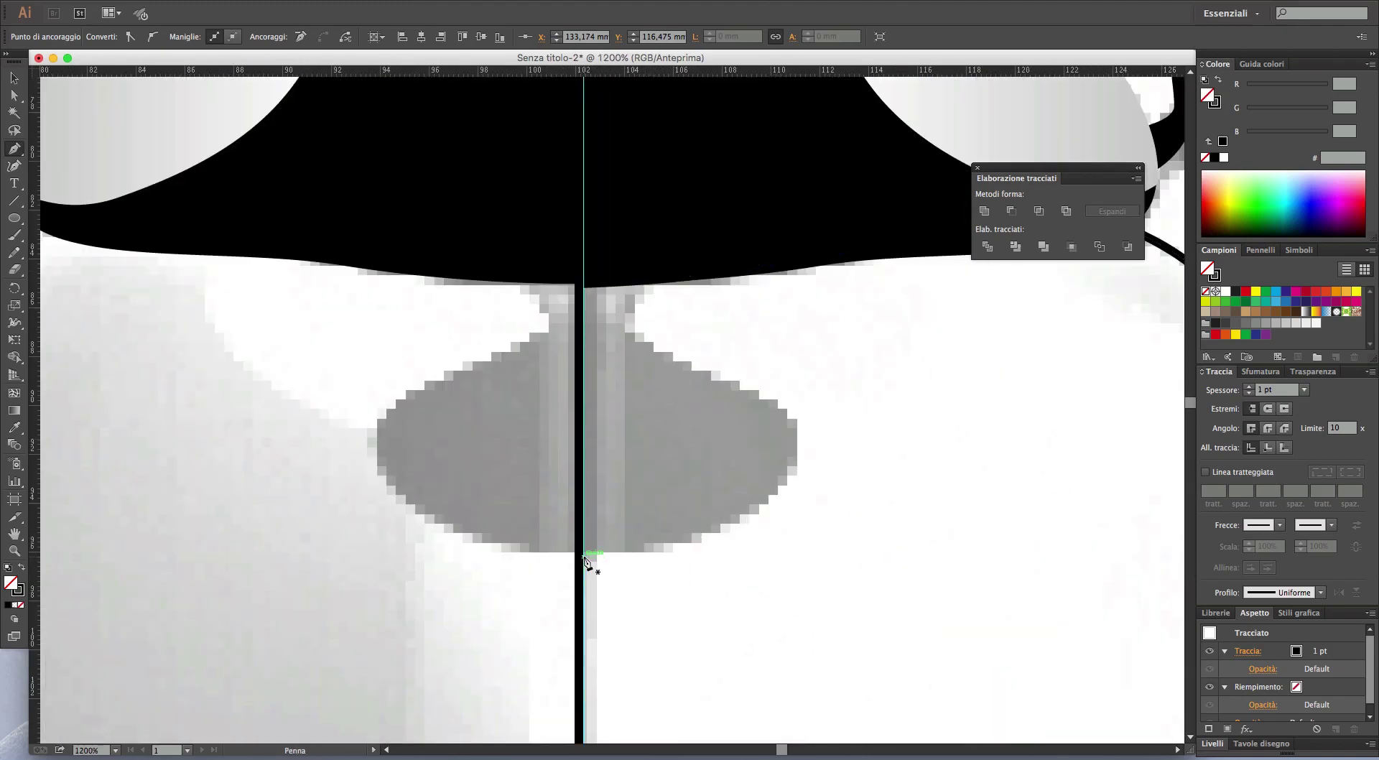
- Trace a closed outline around the half spot below the head, with its straight edge on the centre line
click(584, 556)
drag(752, 512, 824, 458)
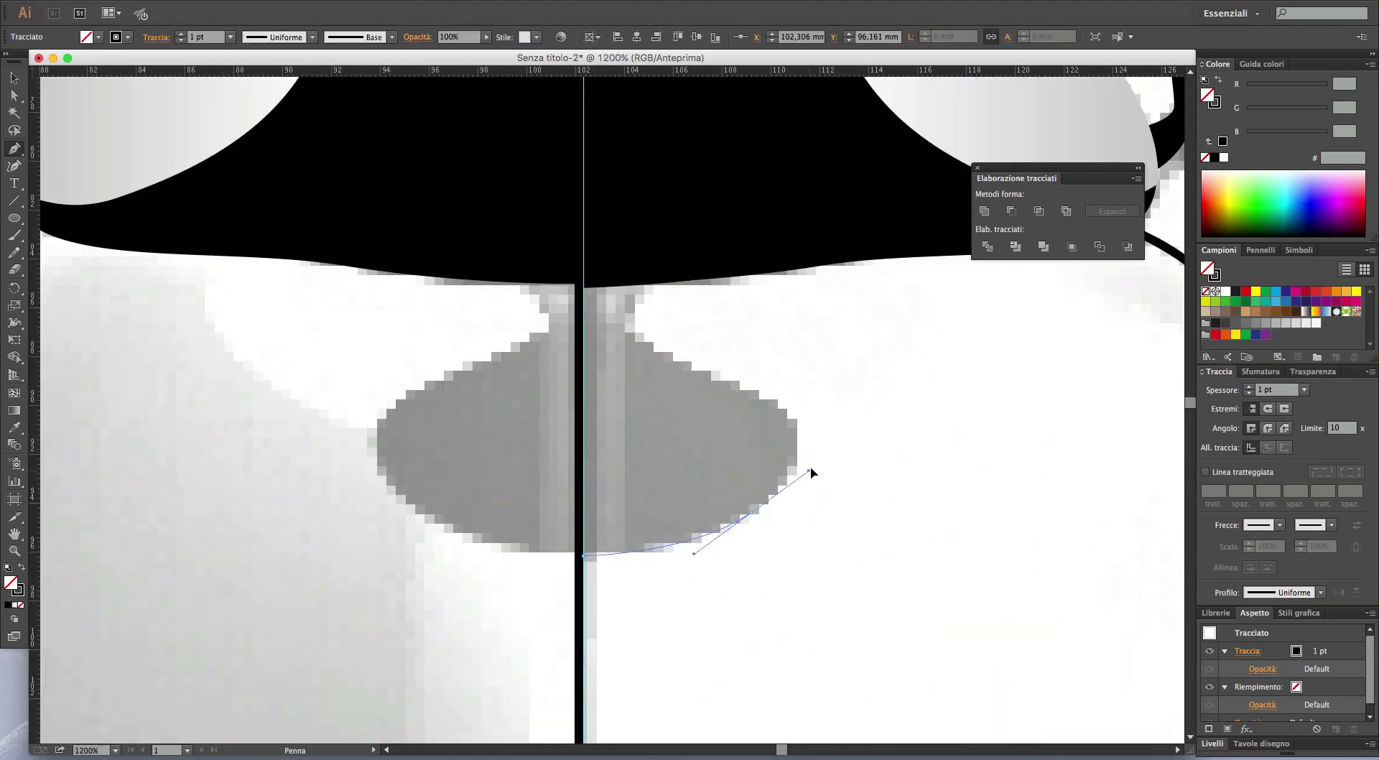
mouse_move(762, 391)
mouse_down()
mouse_move(630, 339)
mouse_move(650, 285)
mouse_up()
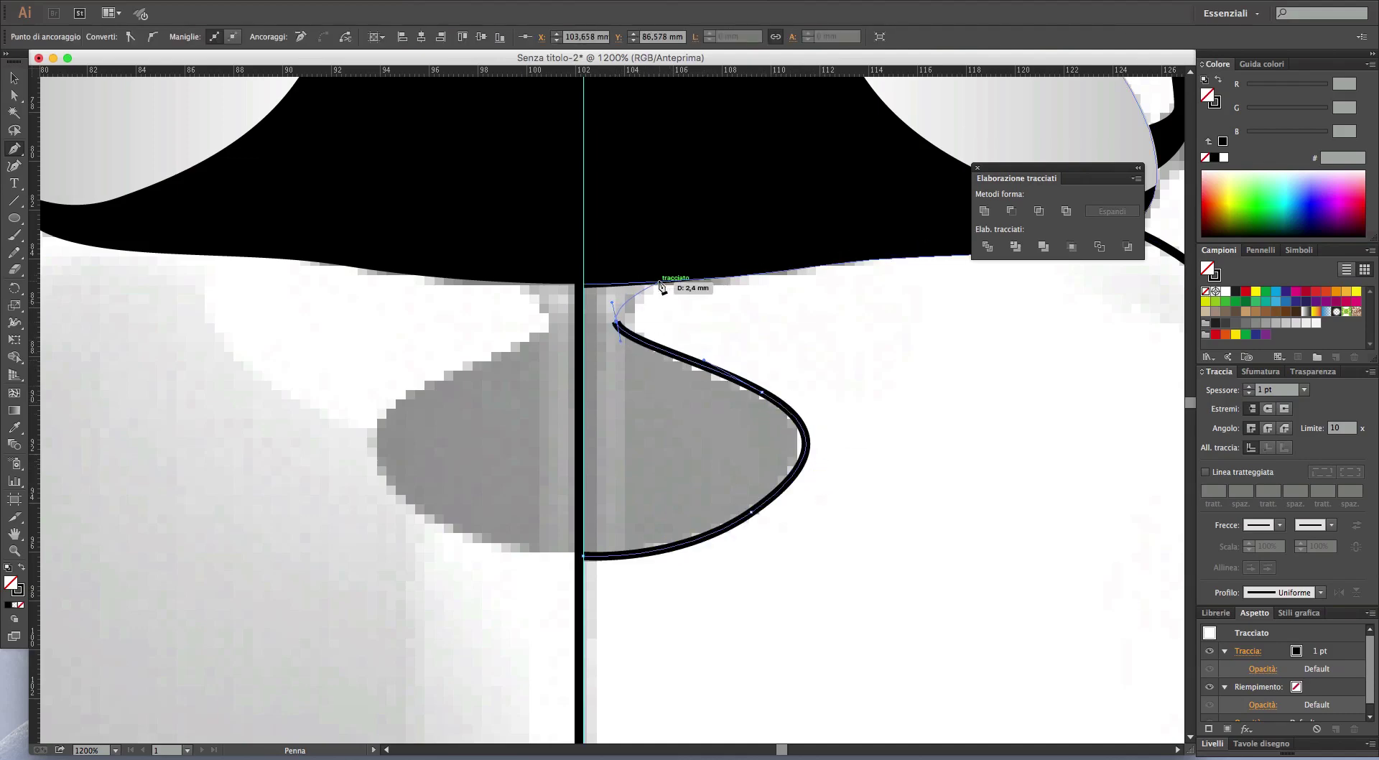
click(650, 285)
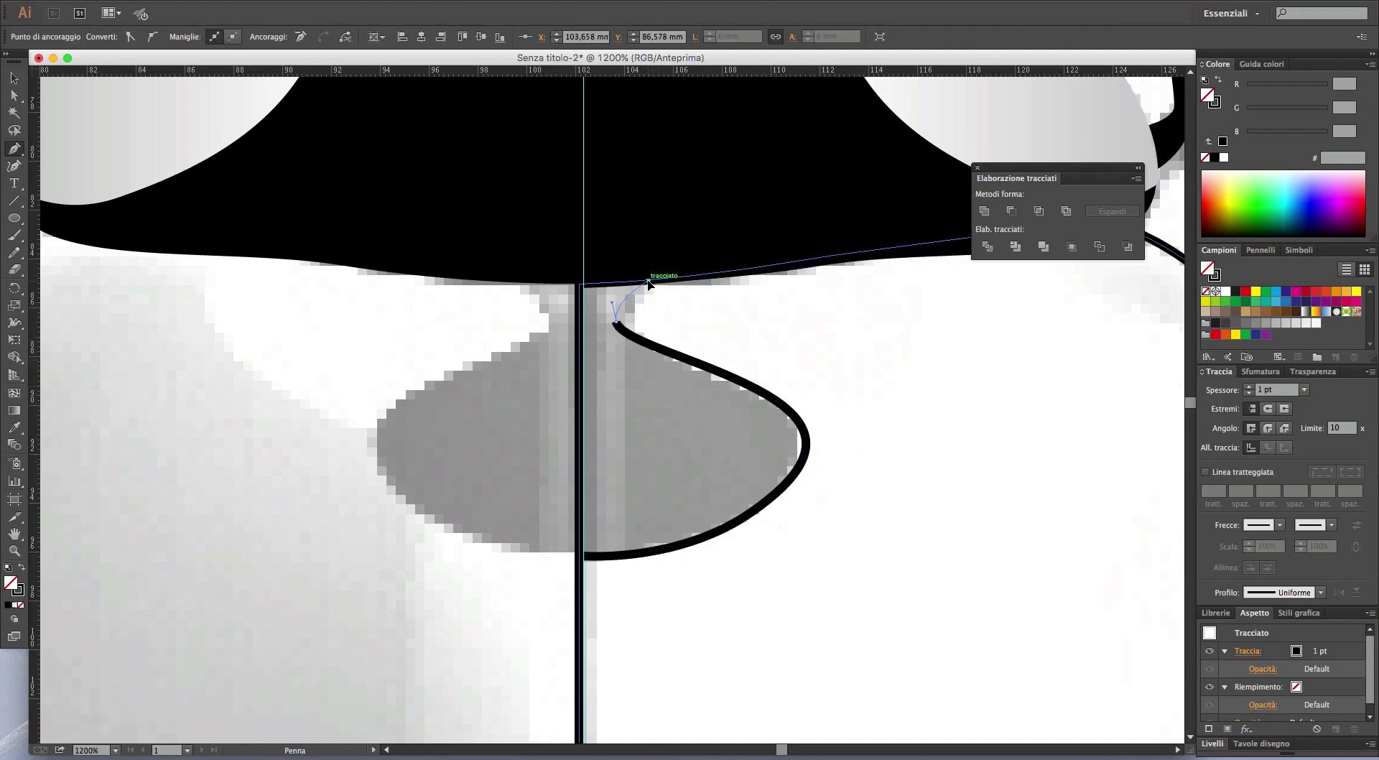
click(581, 281)
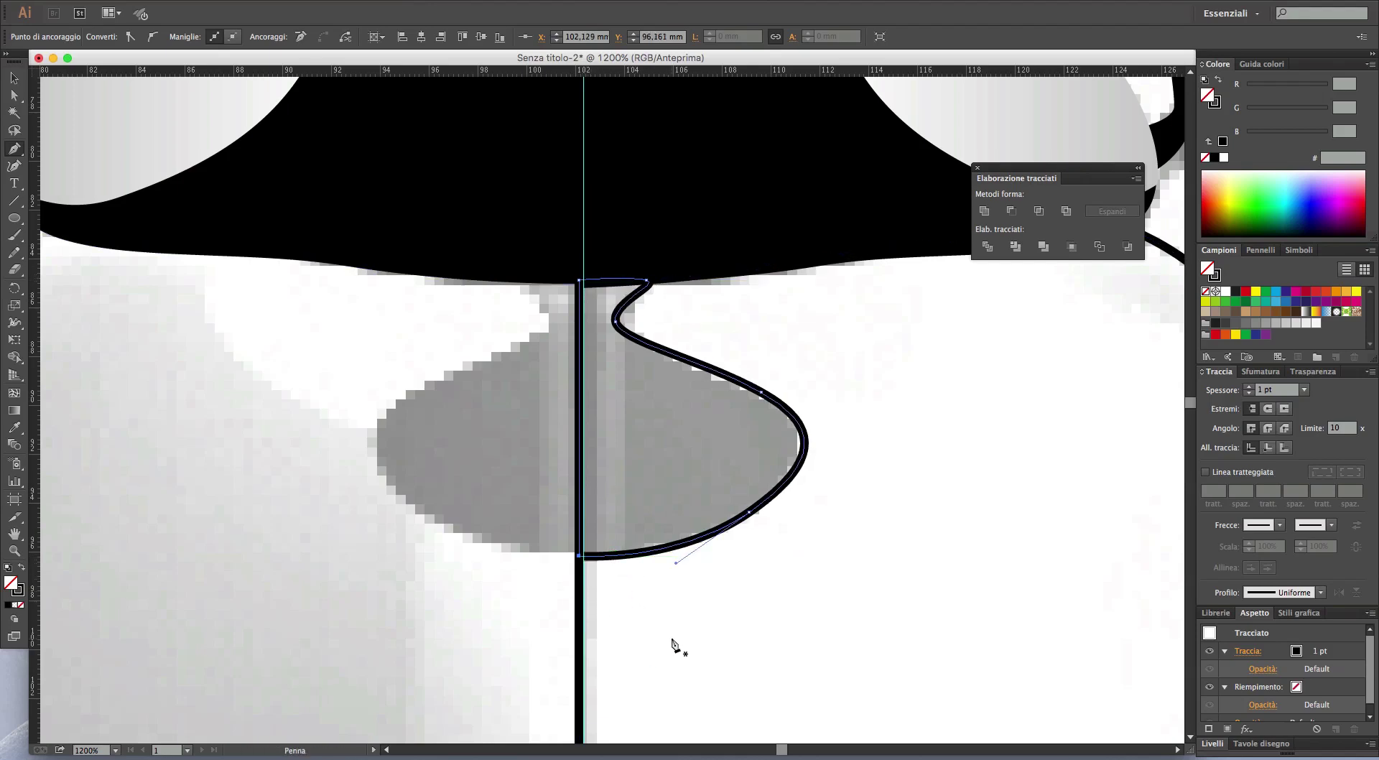
key(ctrl+minus)
key(ctrl+minus)
key(ctrl+minus)
key(ctrl+minus)
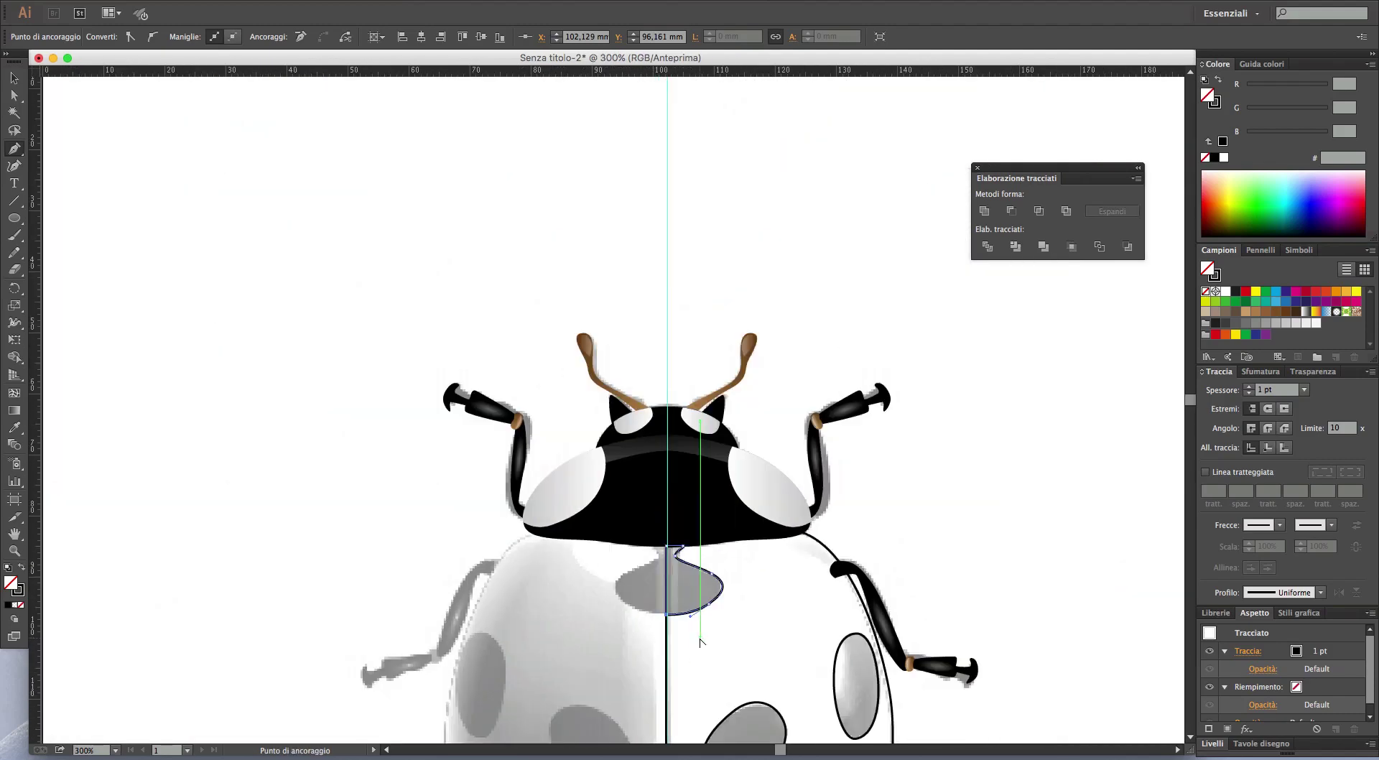
drag(722, 440, 683, 239)
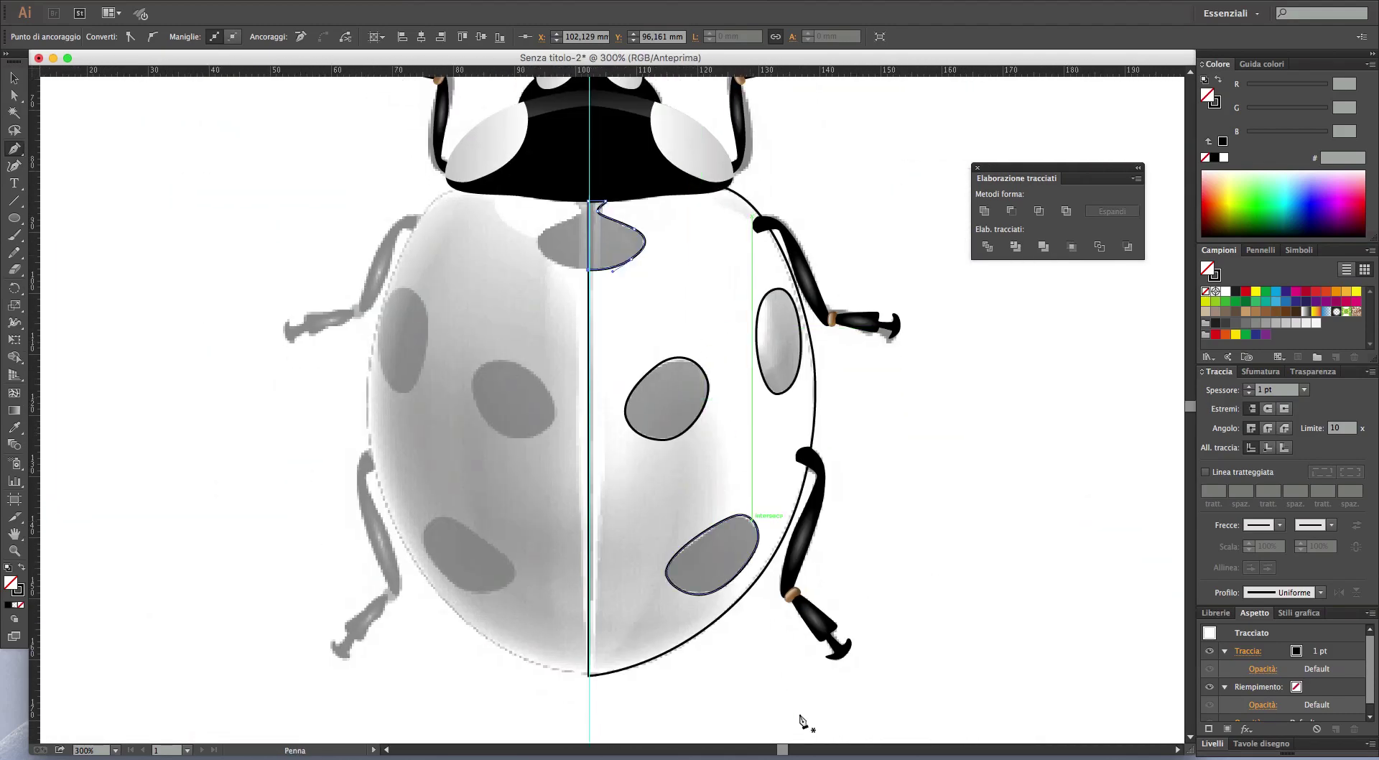
ctrl+click(837, 684)
- Make the four traced spot paths solid black with no outline
key(v)
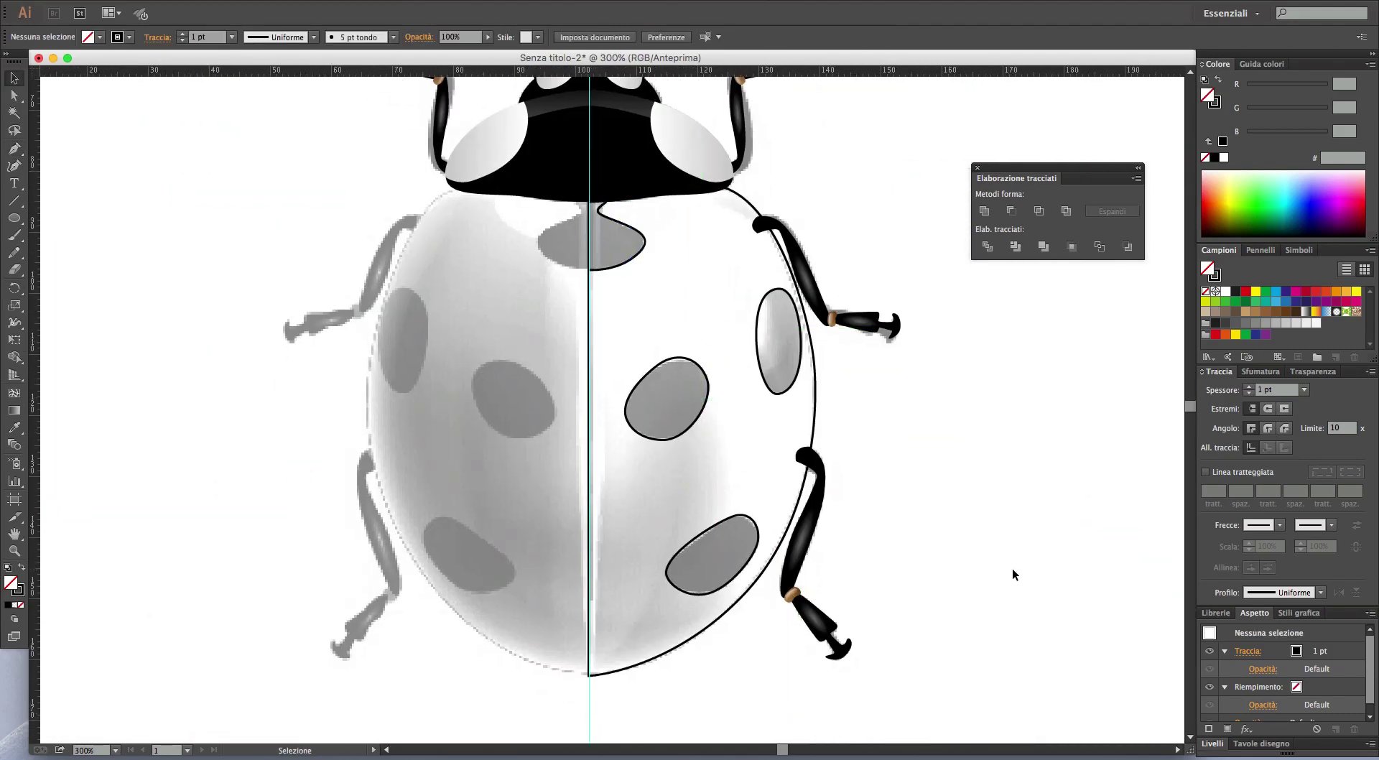
click(709, 544)
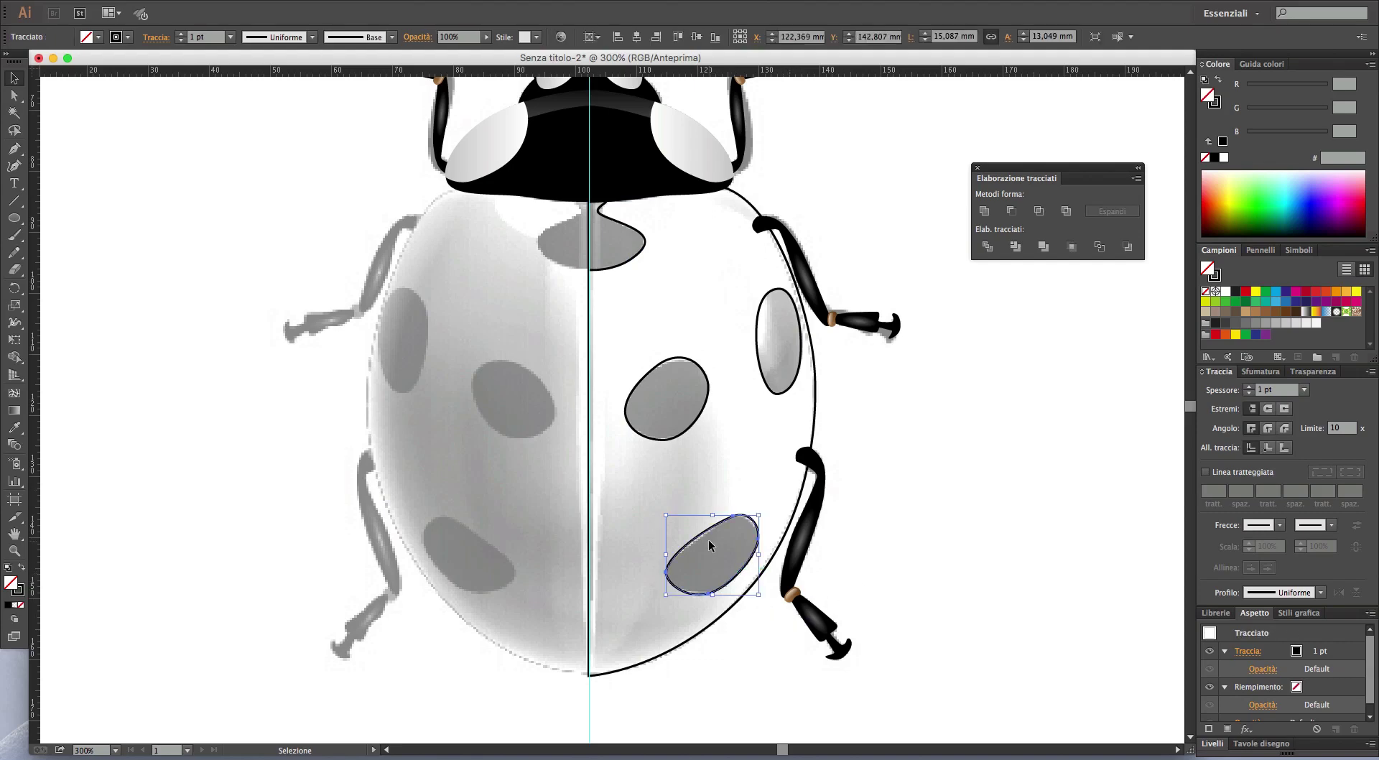
shift+click(689, 429)
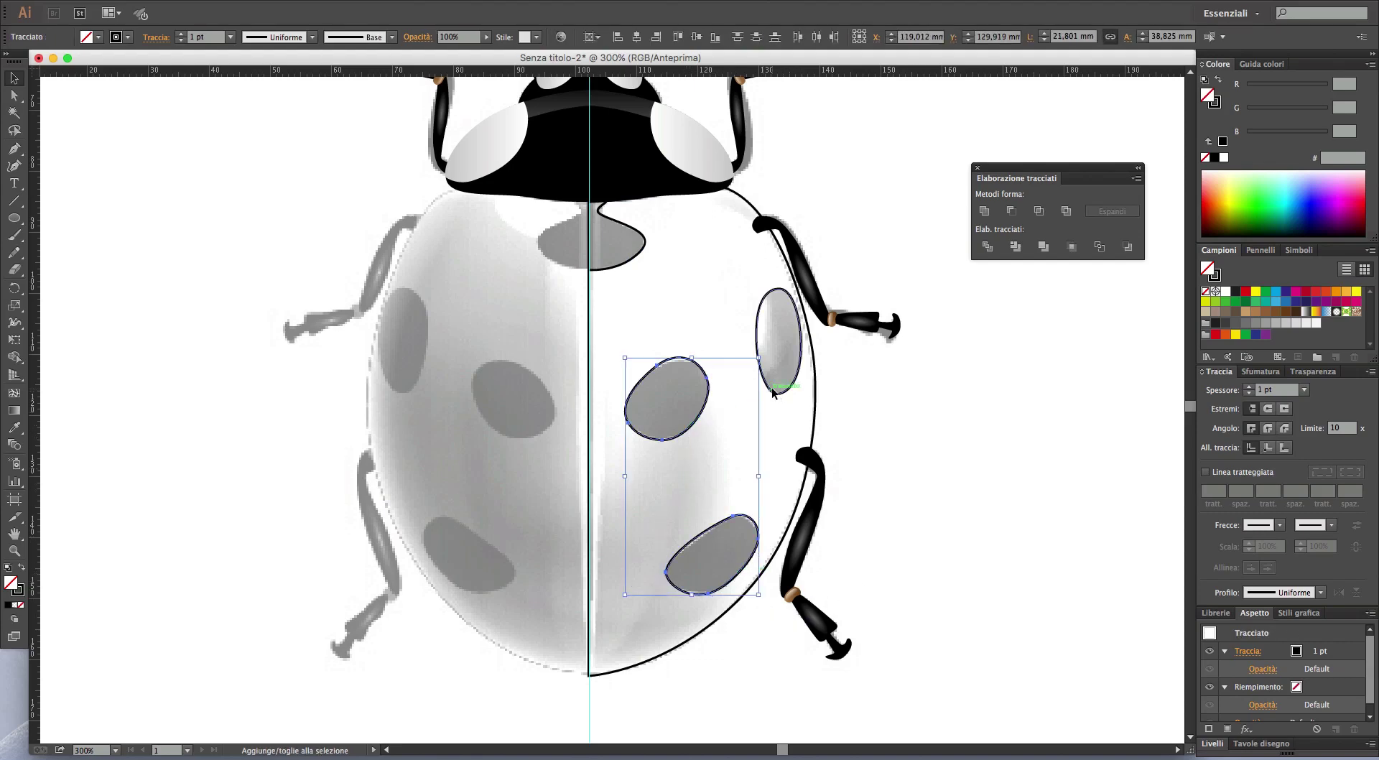
shift+click(778, 341)
shift+click(632, 260)
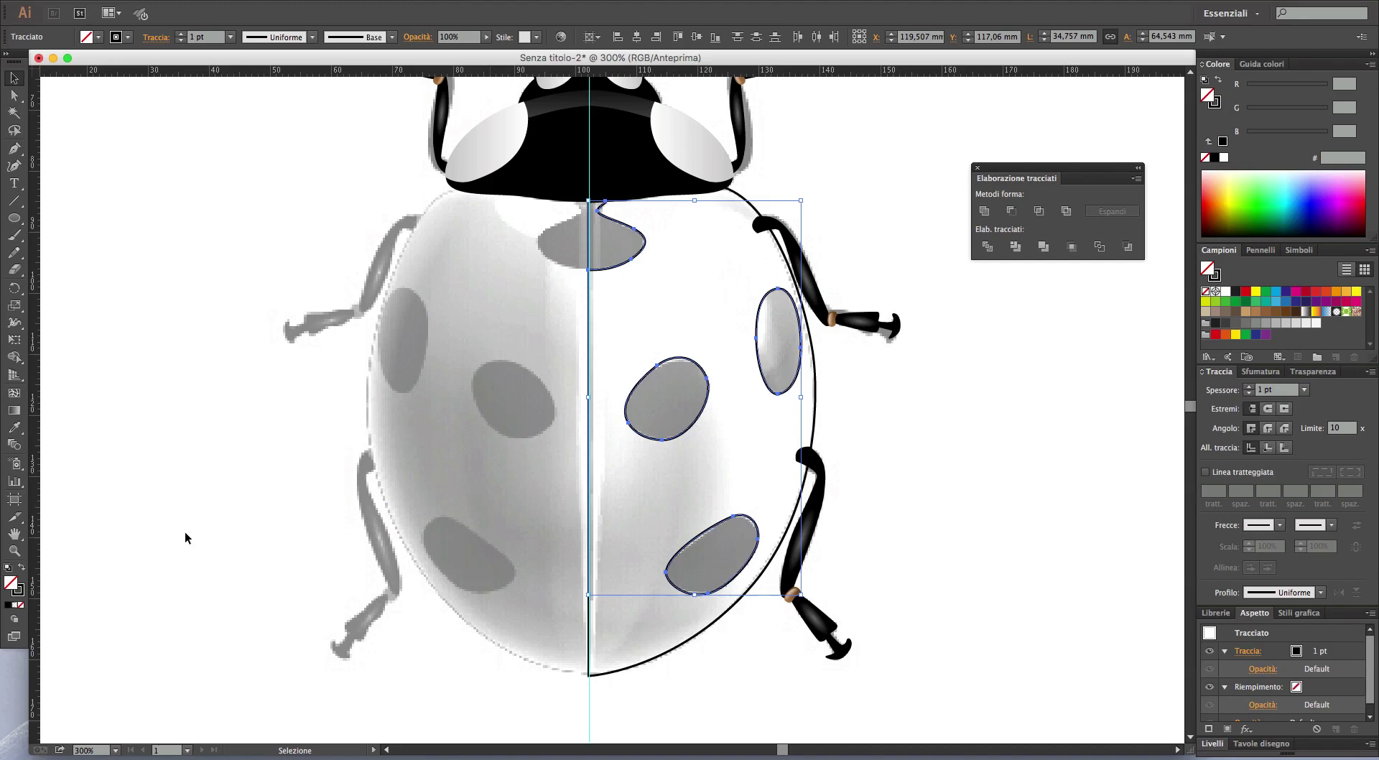
click(22, 568)
click(833, 537)
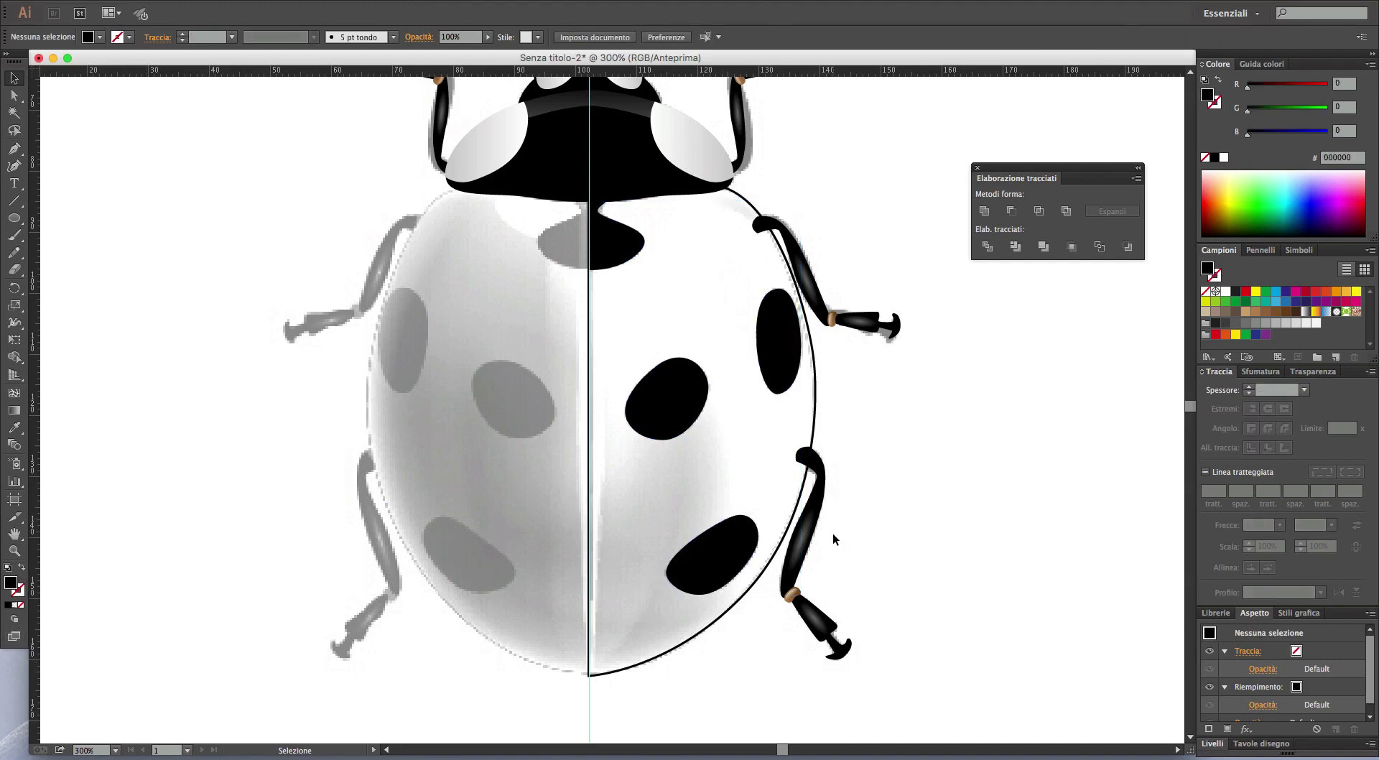
- Fill the right wing path with red E30613 and remove its outline
click(799, 542)
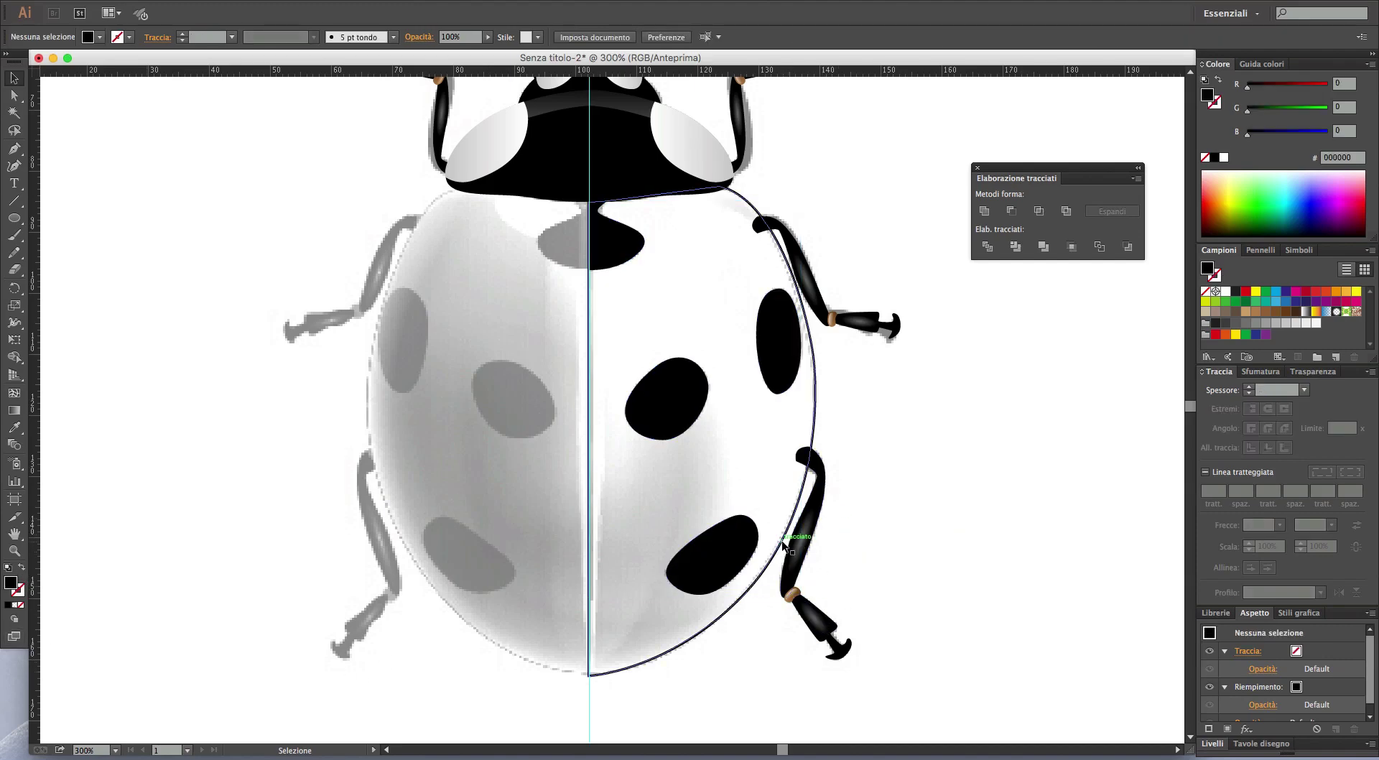
click(1220, 104)
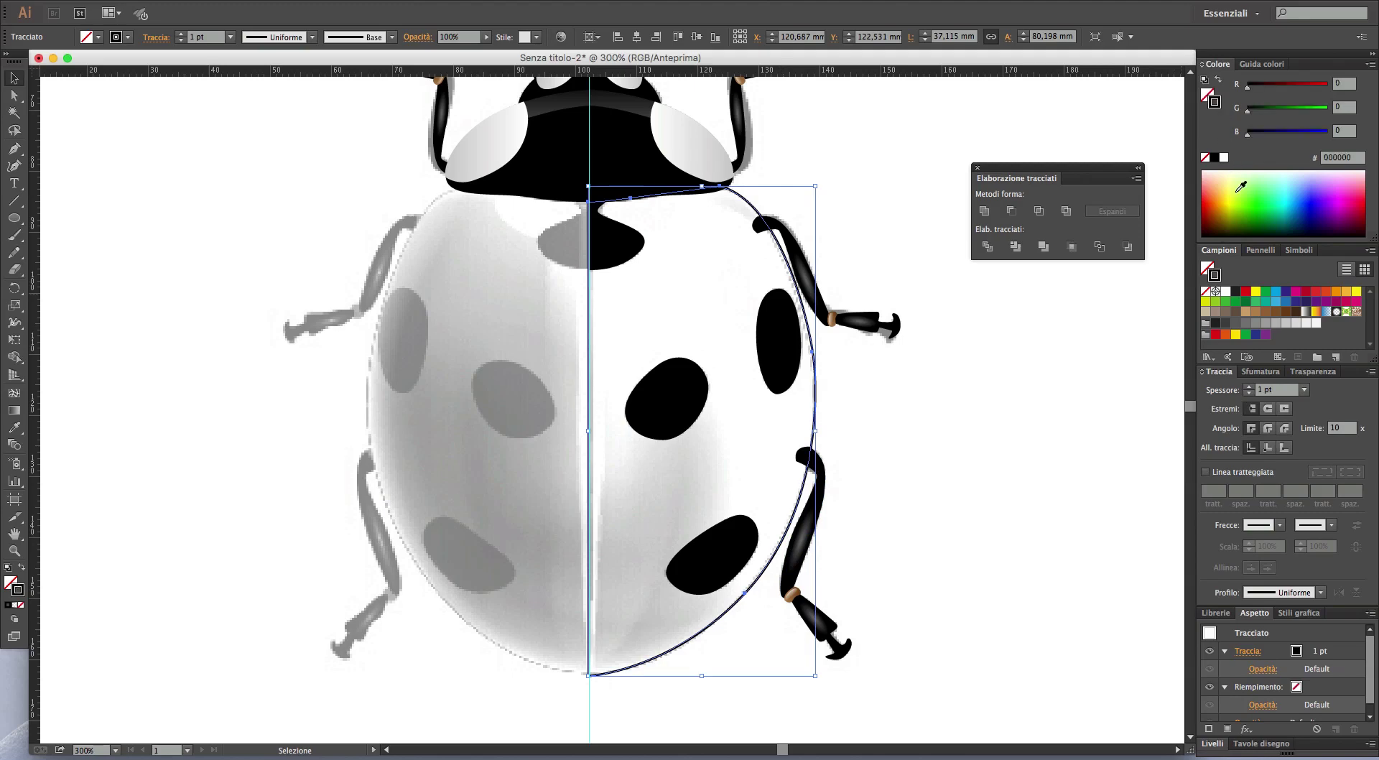
click(1245, 293)
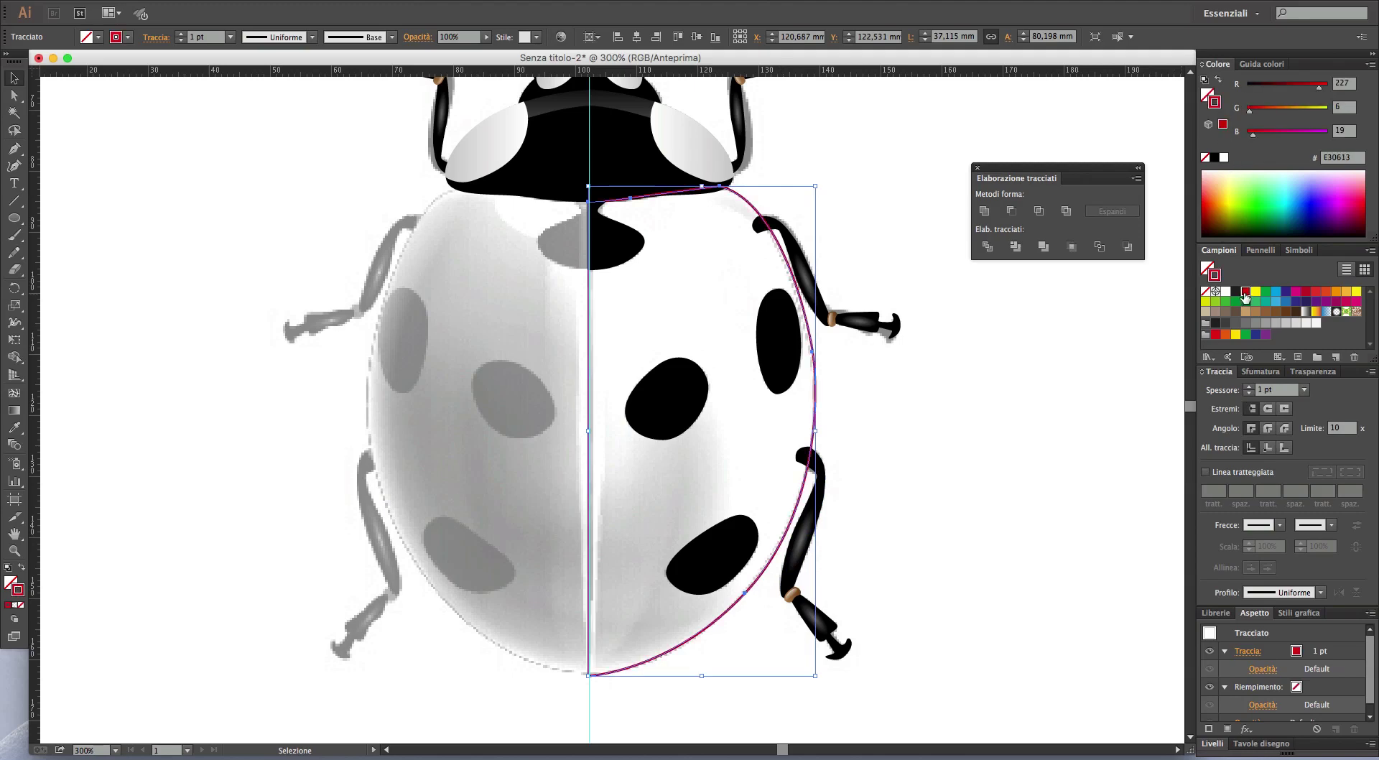
click(20, 568)
click(924, 447)
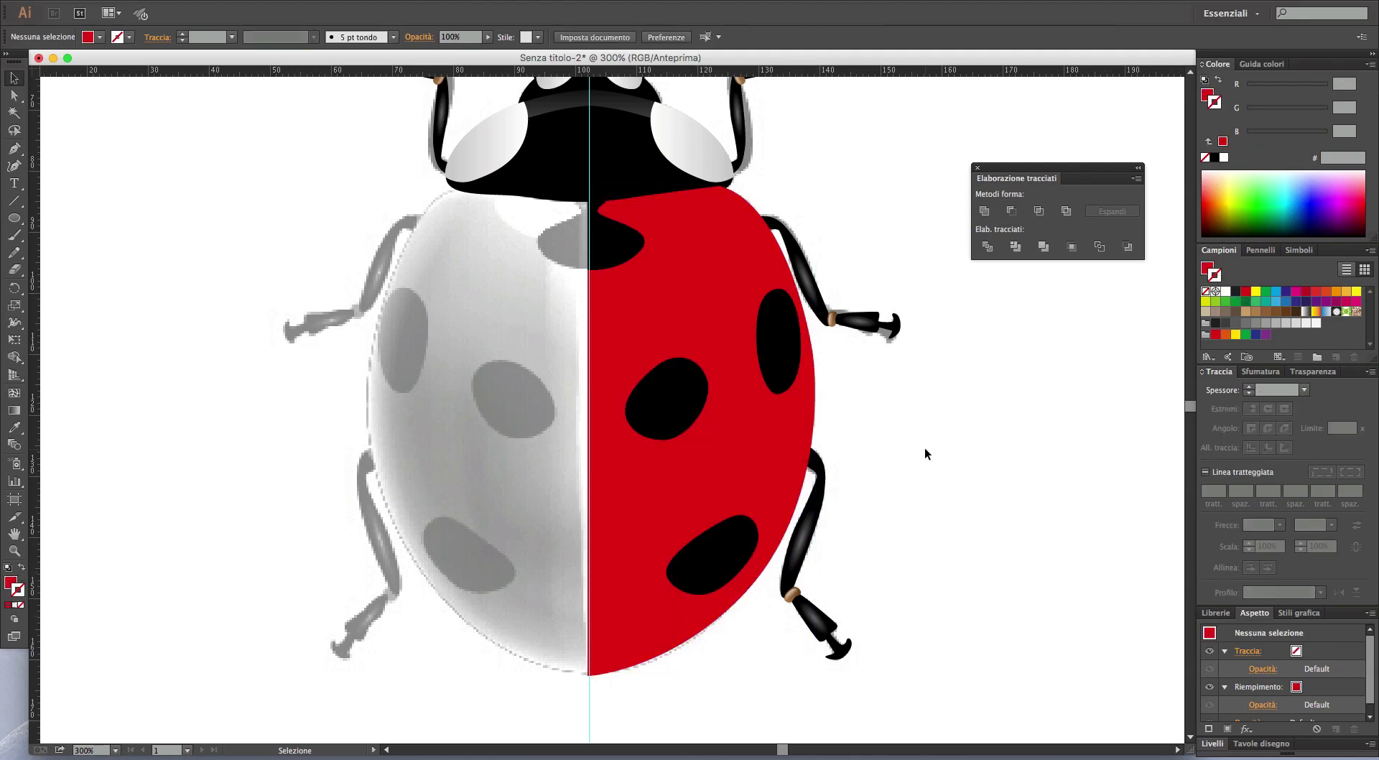
- Move the half spot's straight left edge onto the centre guide
scroll(560, 210, up, 5)
scroll(585, 230, up, 5)
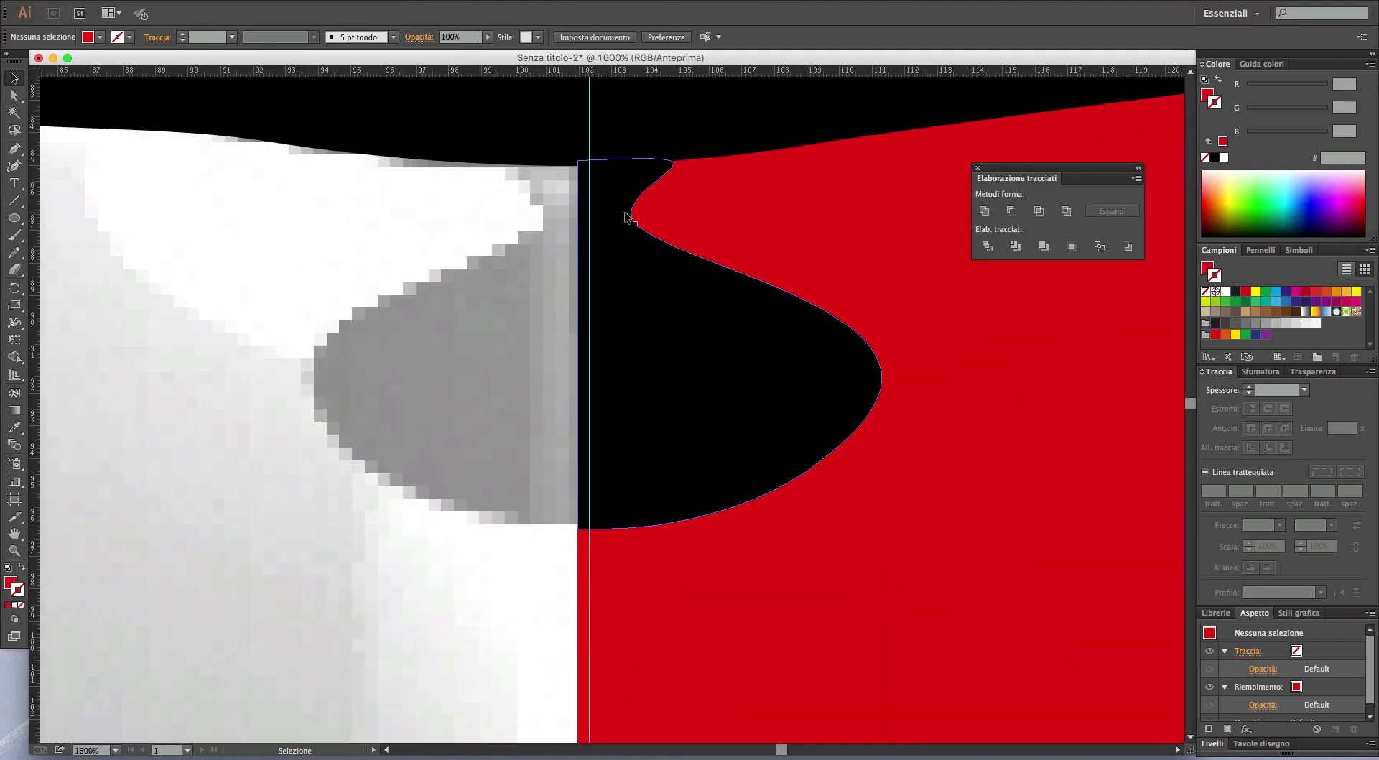
key(a)
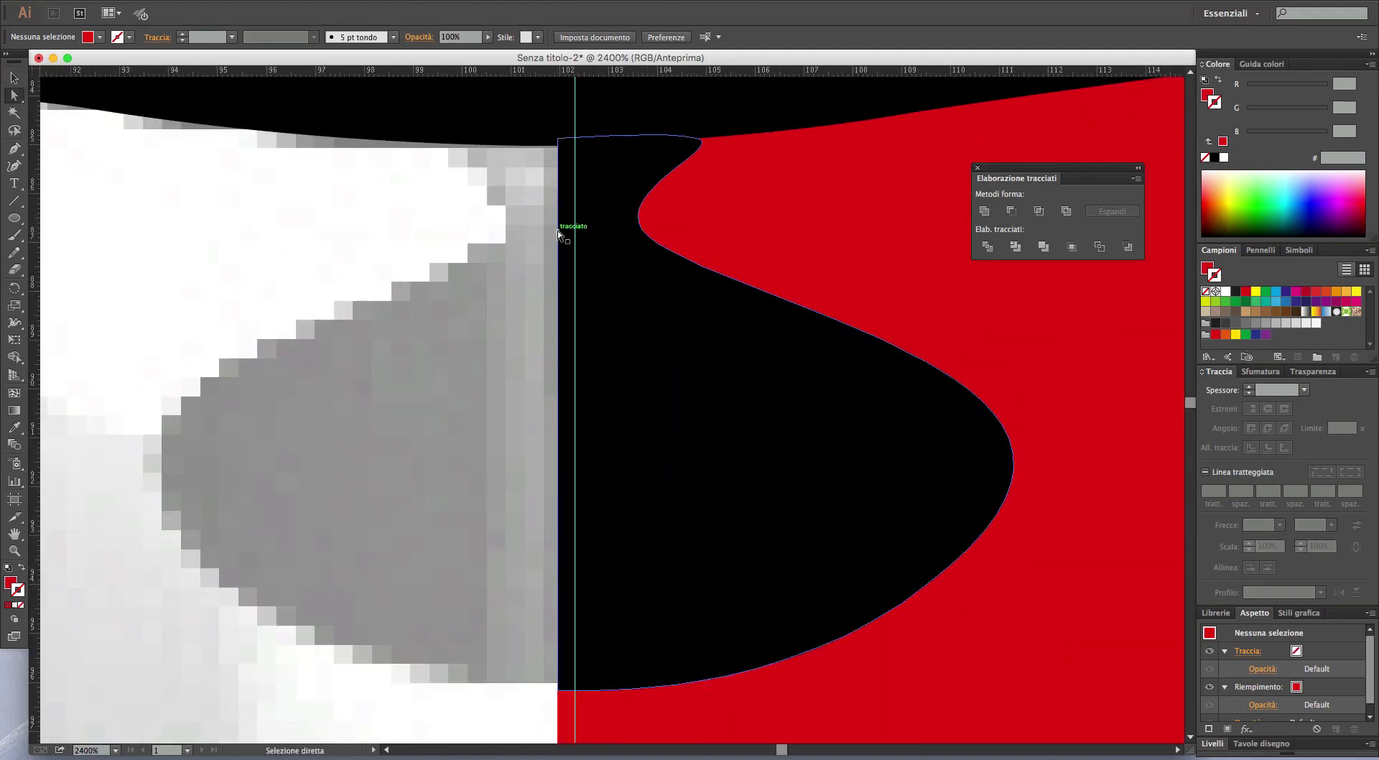
drag(559, 231, 575, 237)
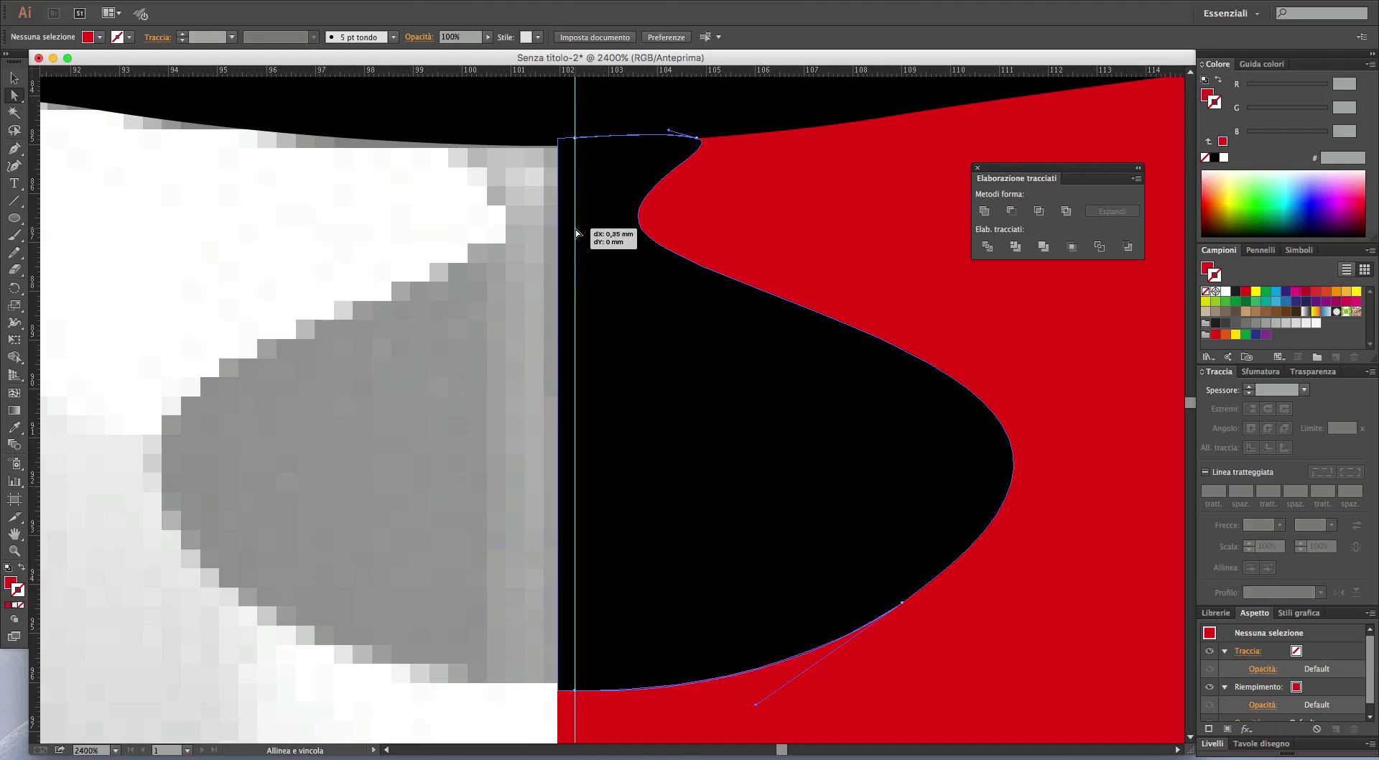
- Shift the red wing's left edge onto the centre guide so no red sliver remains
scroll(596, 338, down, 1)
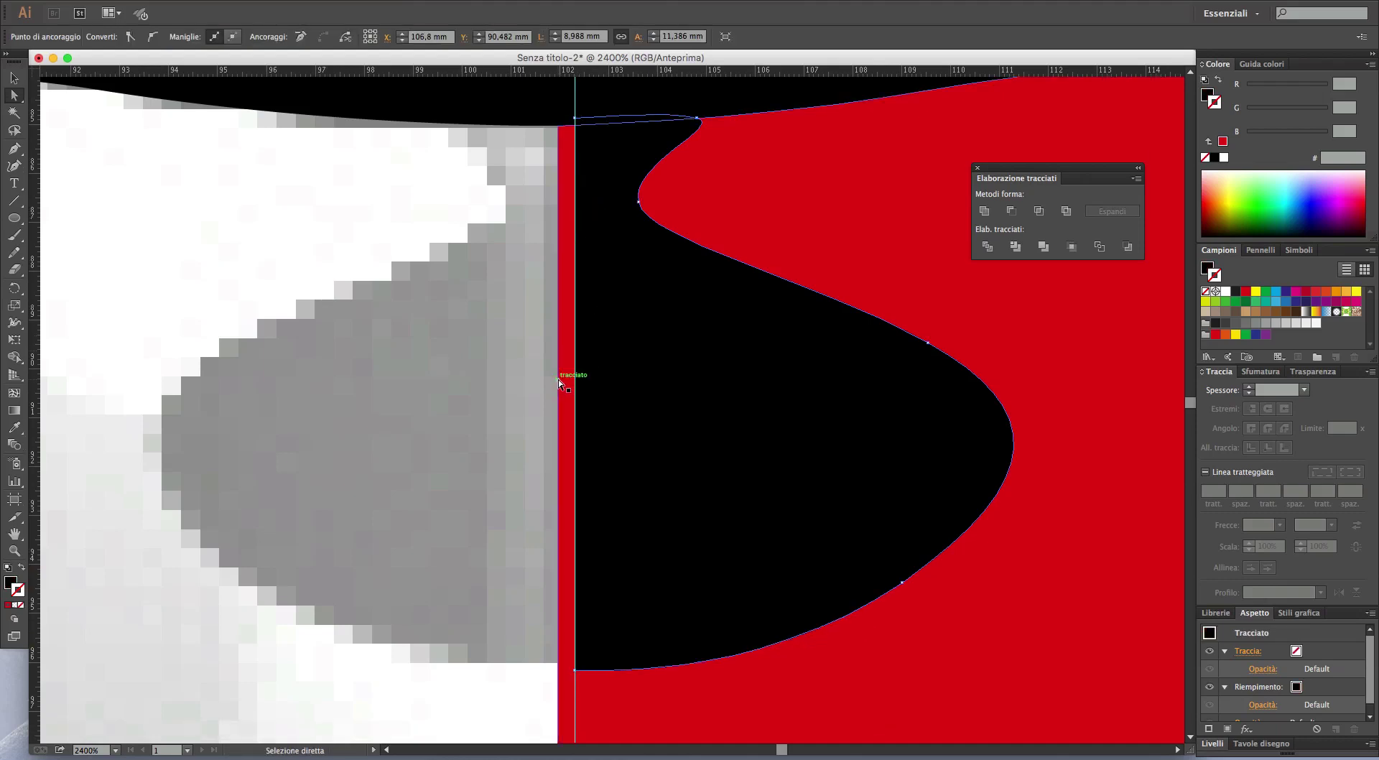
click(558, 379)
drag(558, 379, 576, 380)
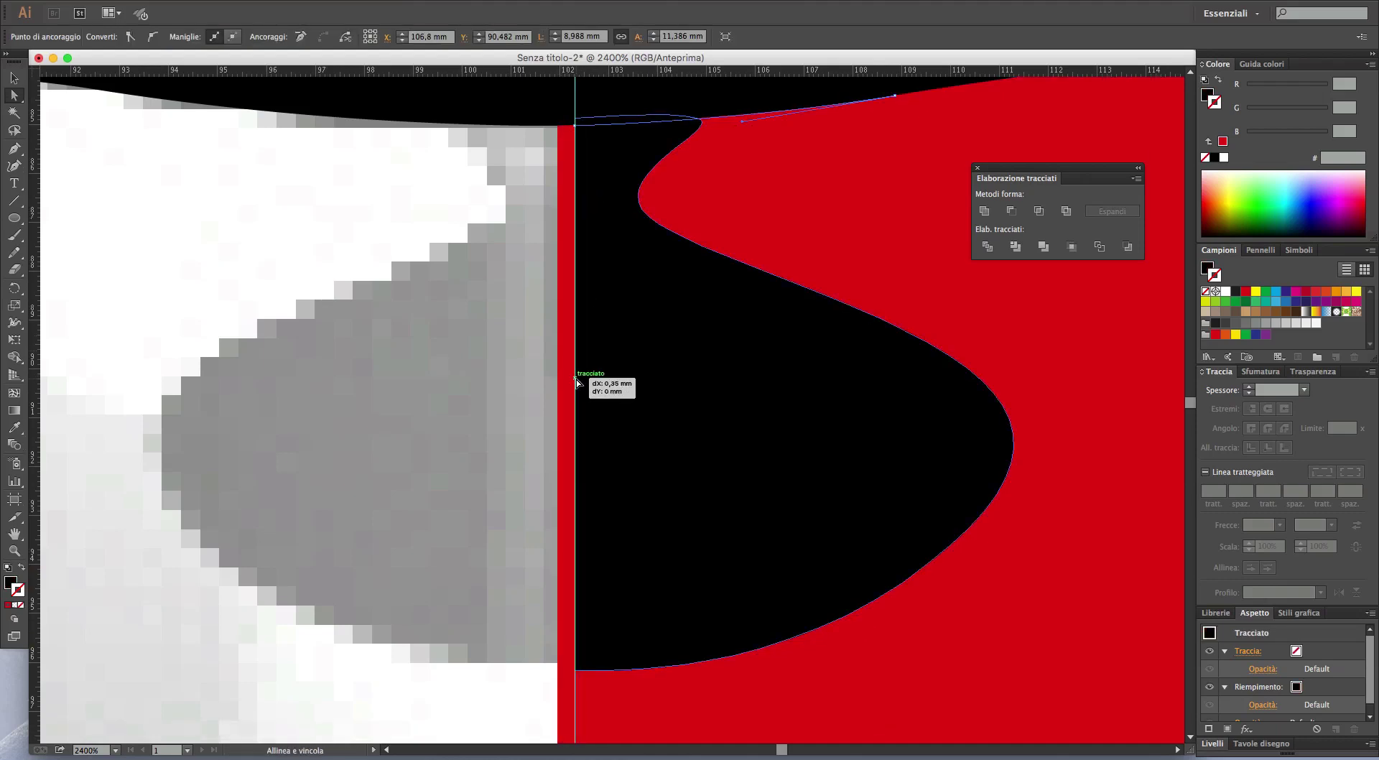
alt+scroll(519, 407, down, 2)
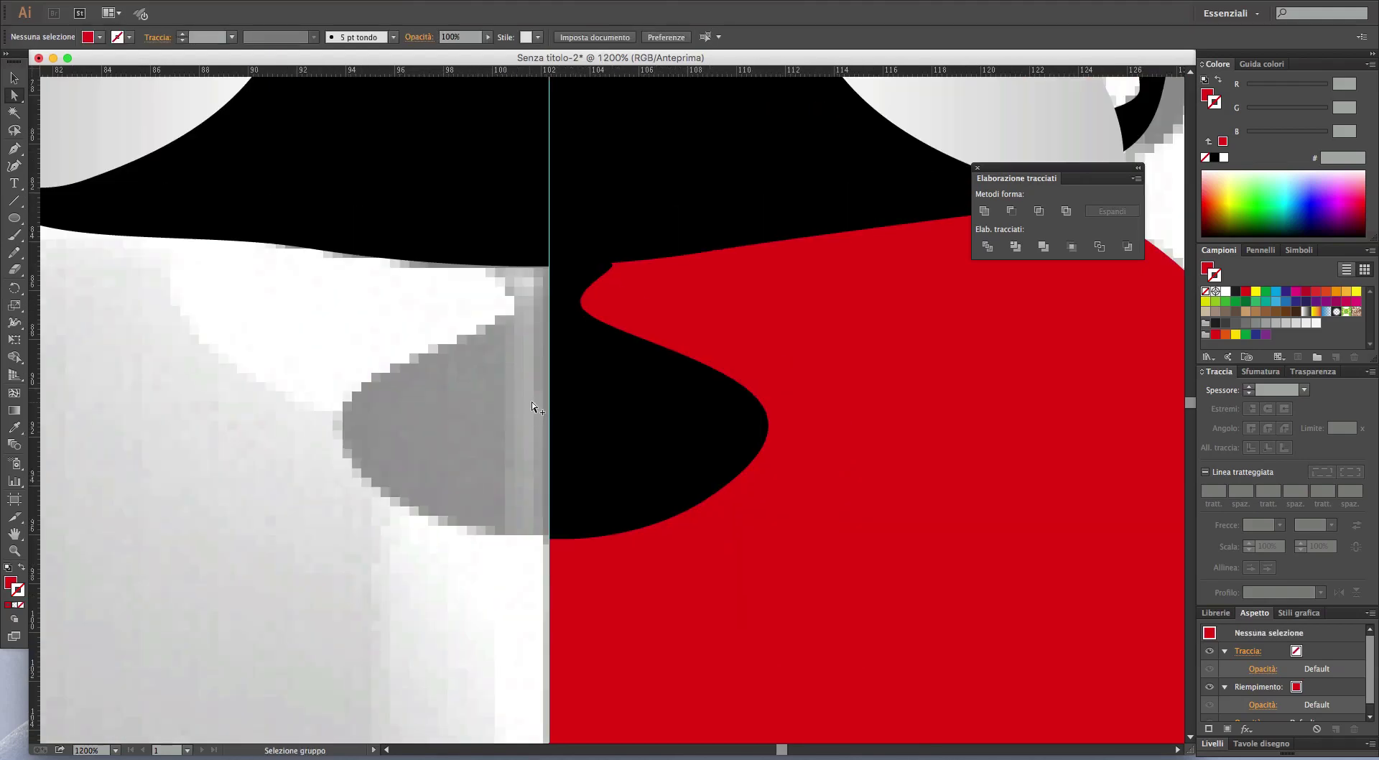
alt+scroll(531, 402, down, 5)
alt+scroll(533, 400, down, 2)
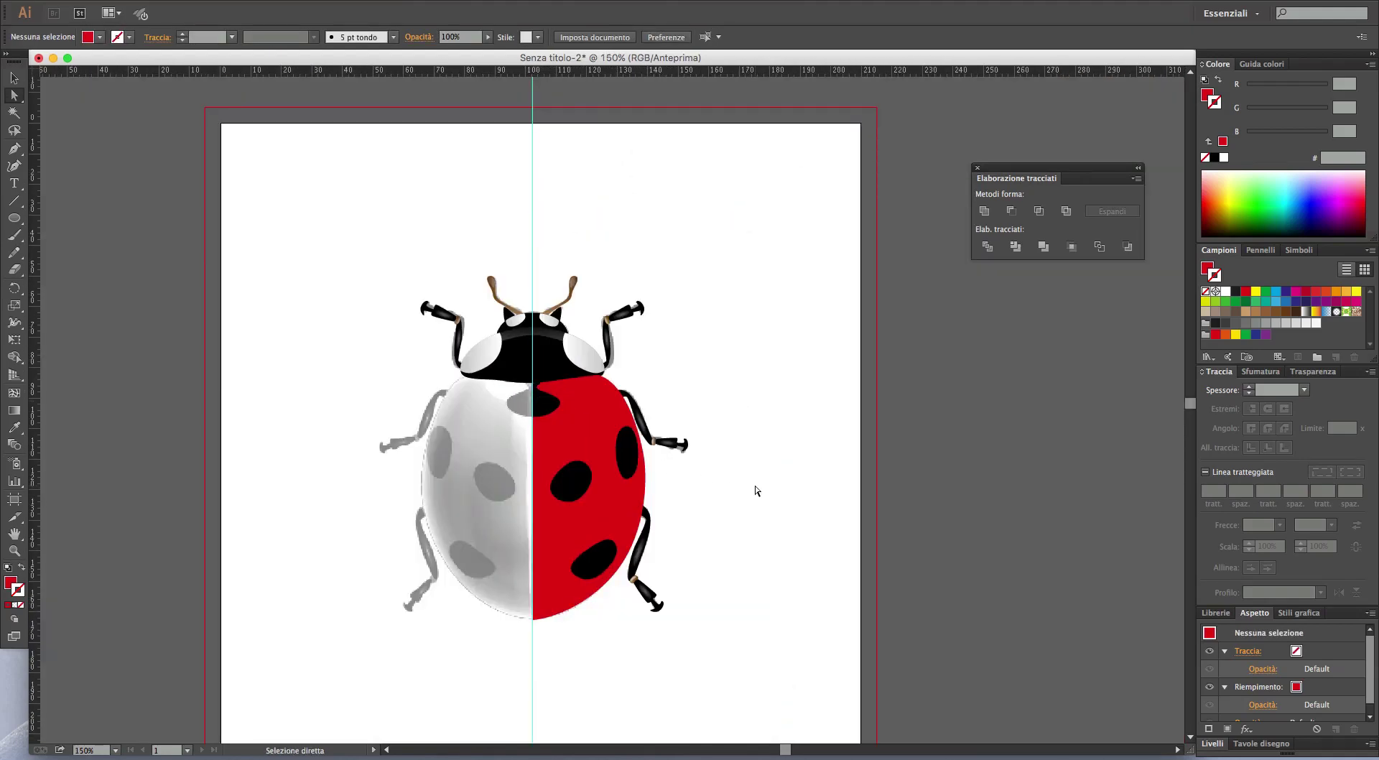
drag(740, 525, 788, 395)
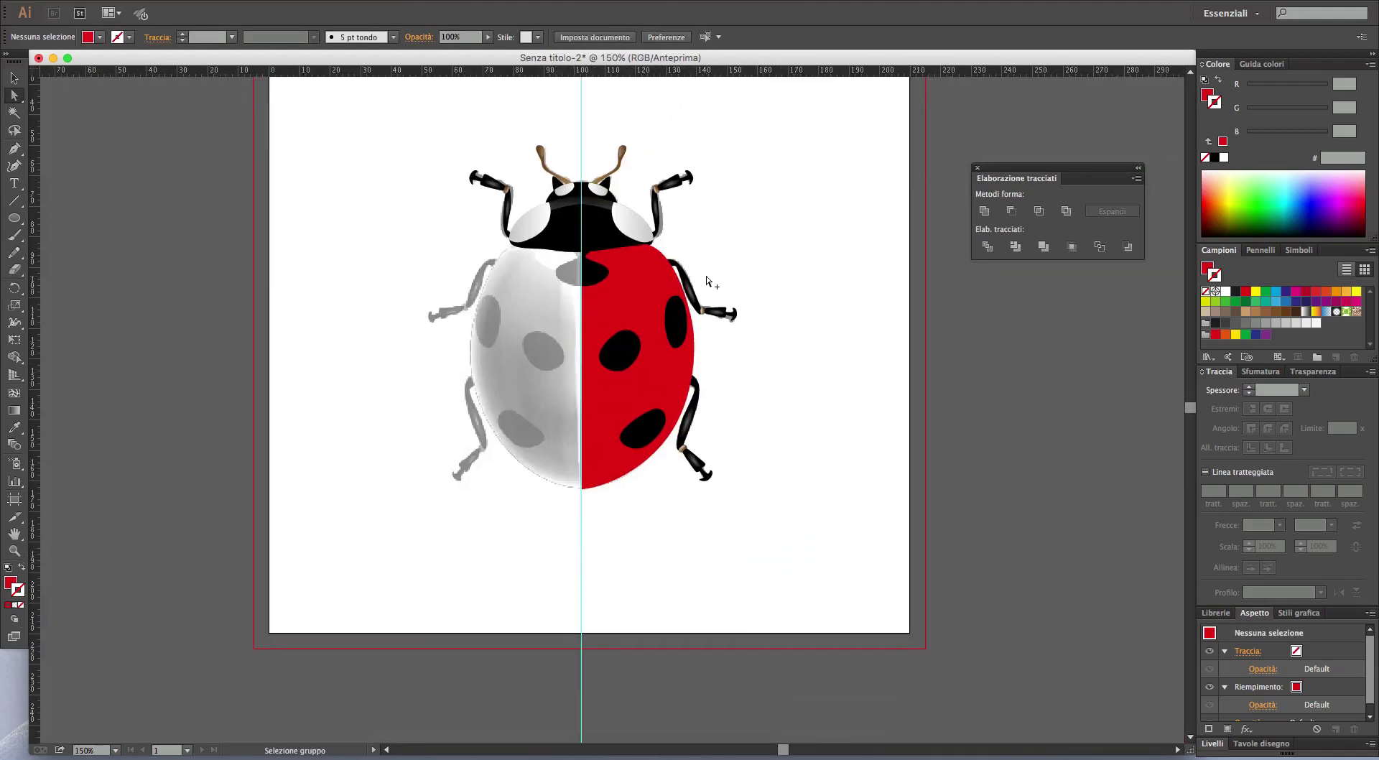
alt+scroll(707, 281, up, 2)
alt+scroll(655, 332, up, 1)
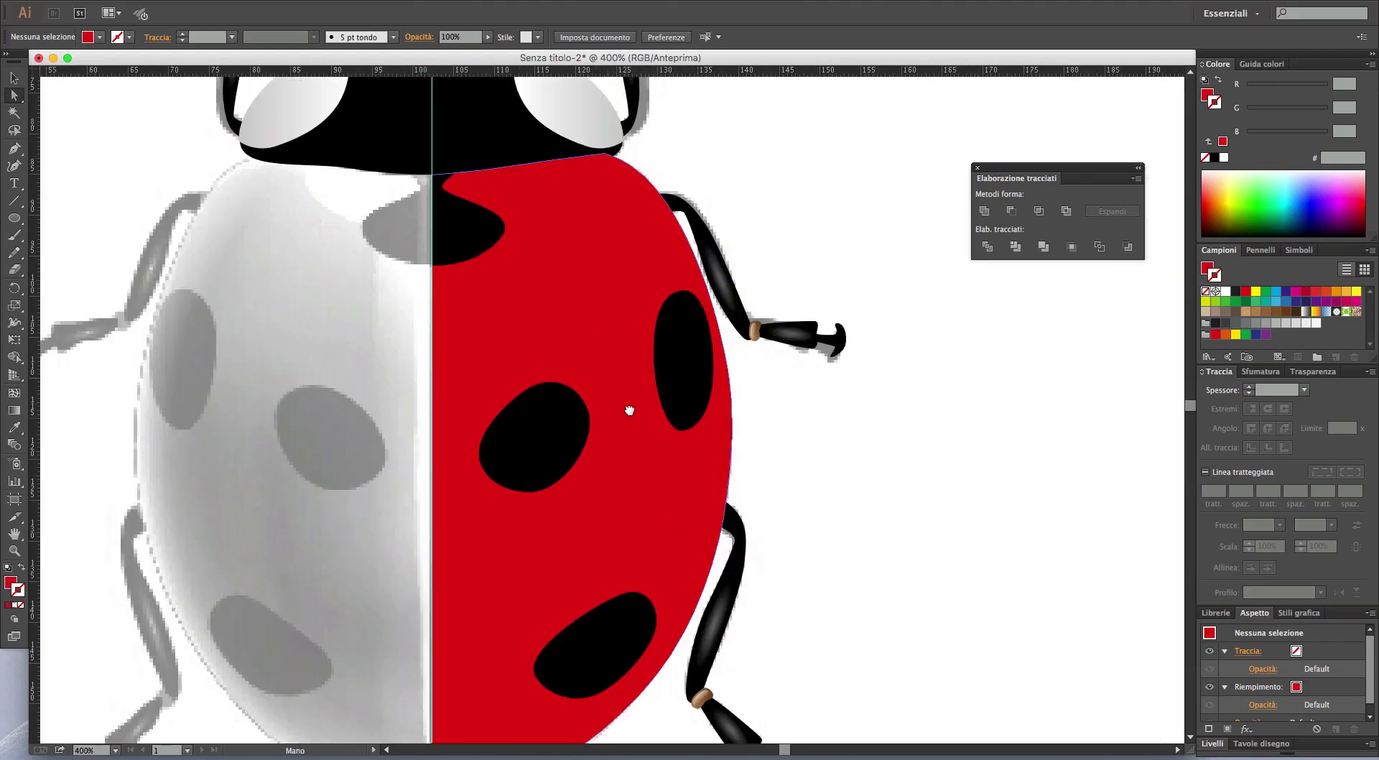
drag(629, 409, 701, 369)
- Draw a curved highlight shape along the red wing's outer side
key(p)
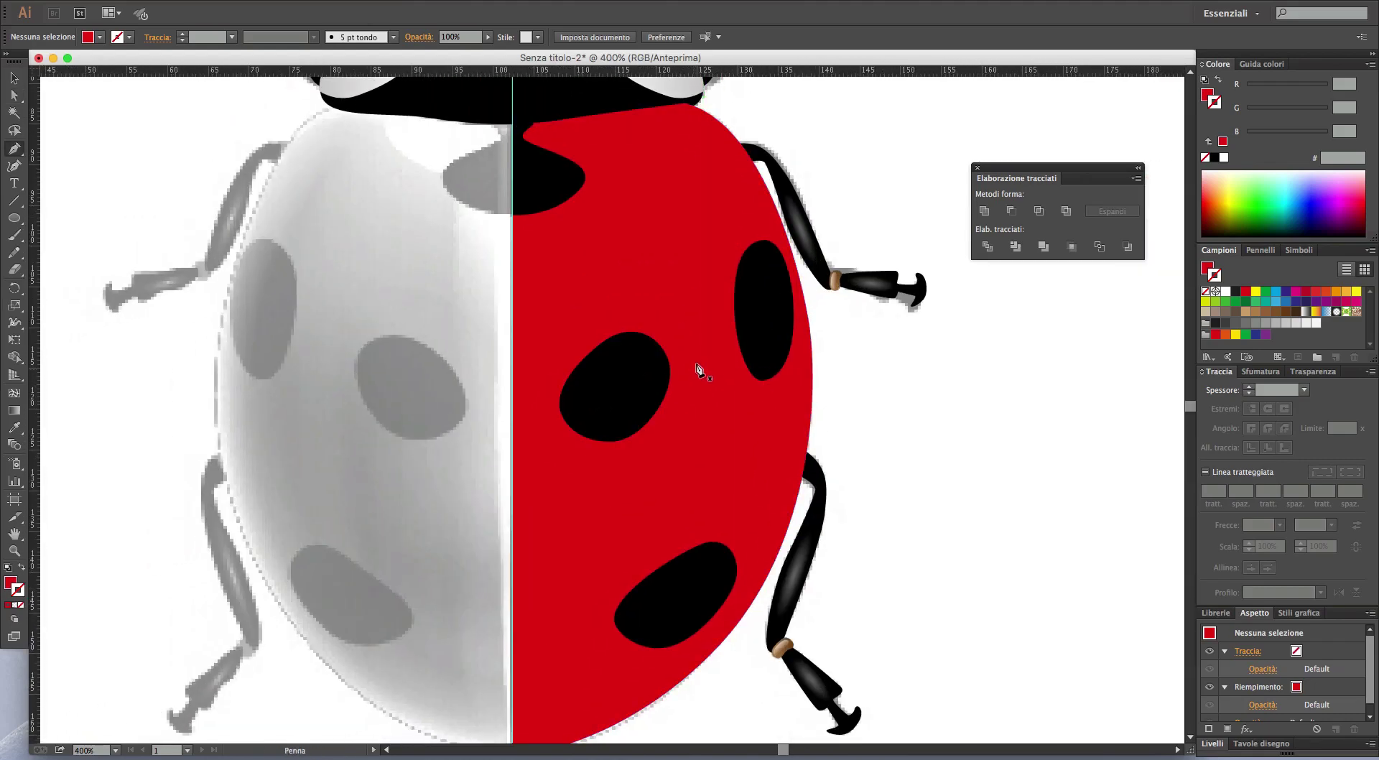
alt+scroll(691, 353, down, 1)
click(650, 234)
drag(673, 188, 700, 181)
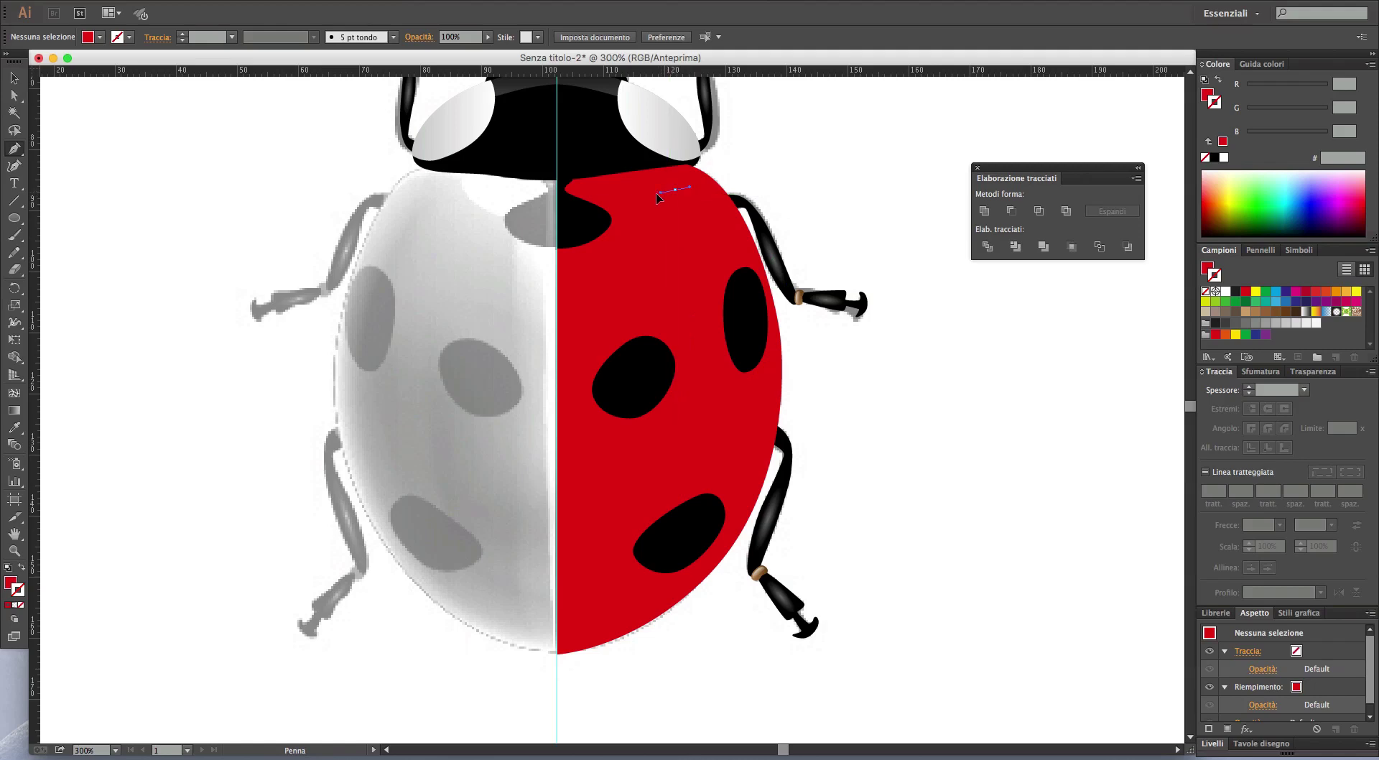
drag(689, 335, 698, 402)
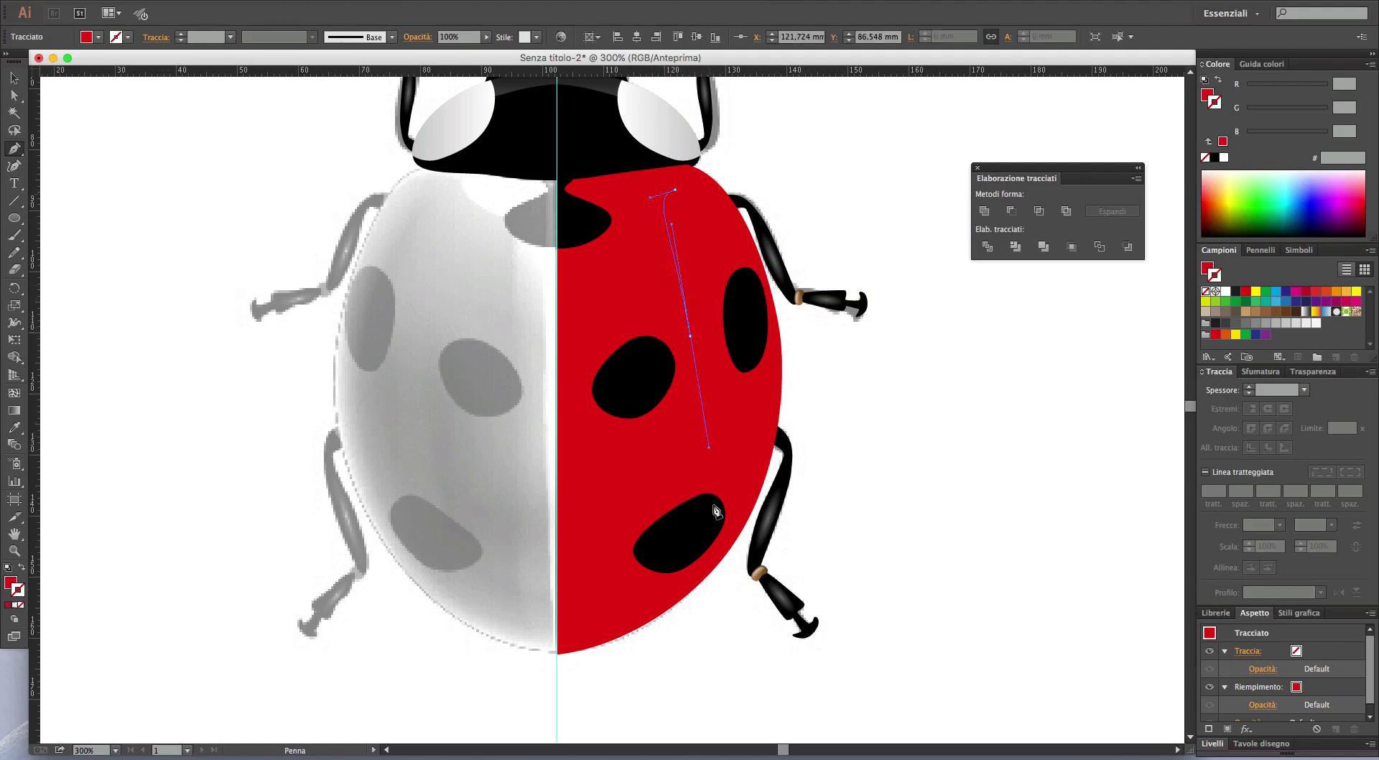
drag(660, 572, 627, 593)
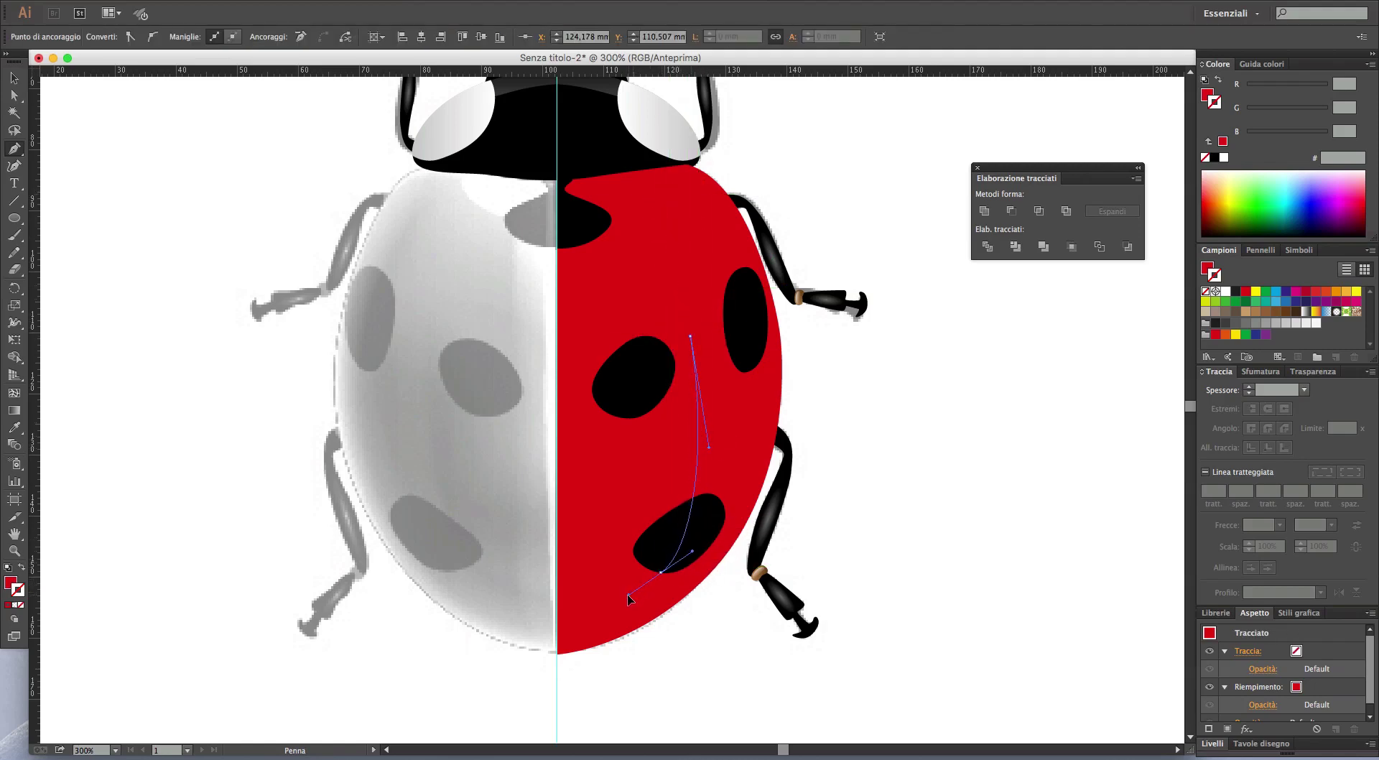
drag(745, 492, 787, 397)
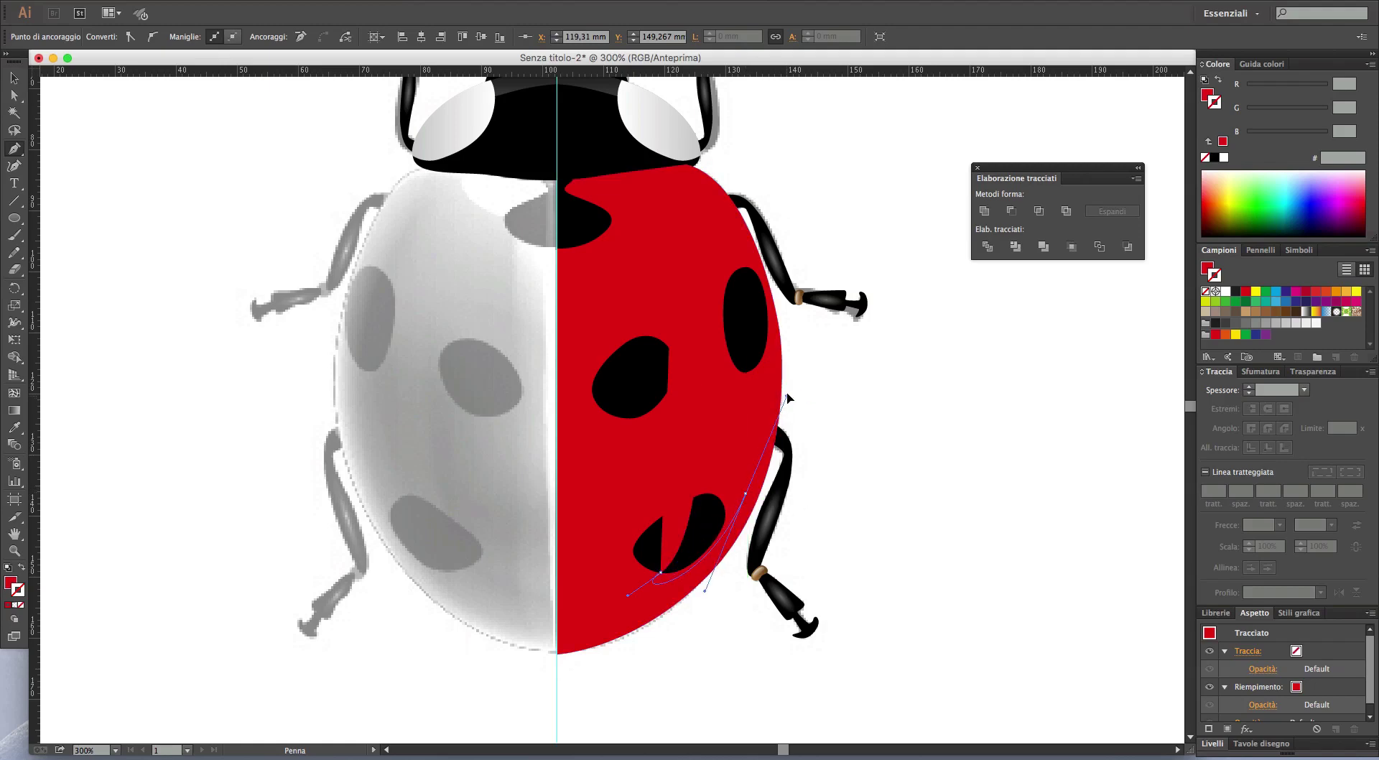
key(ctrl+z)
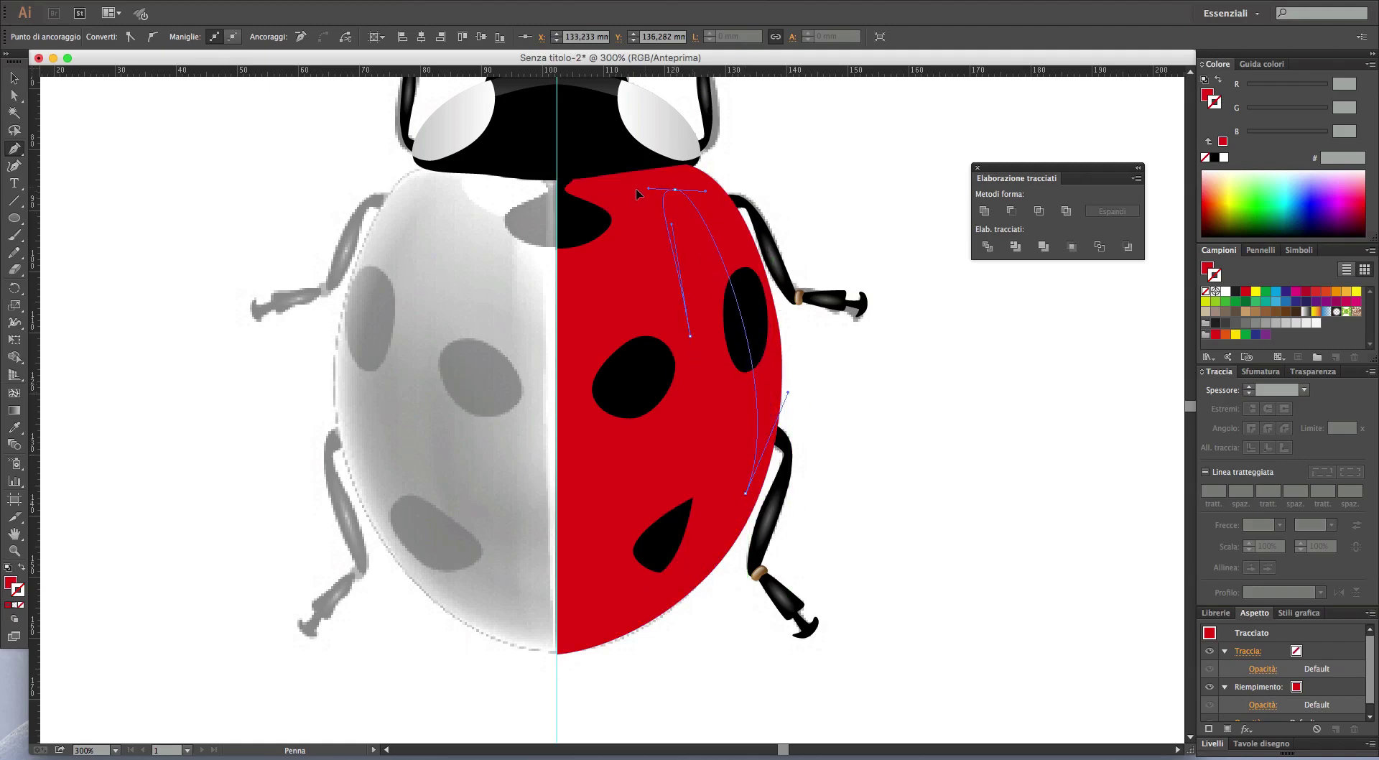
drag(674, 188, 752, 174)
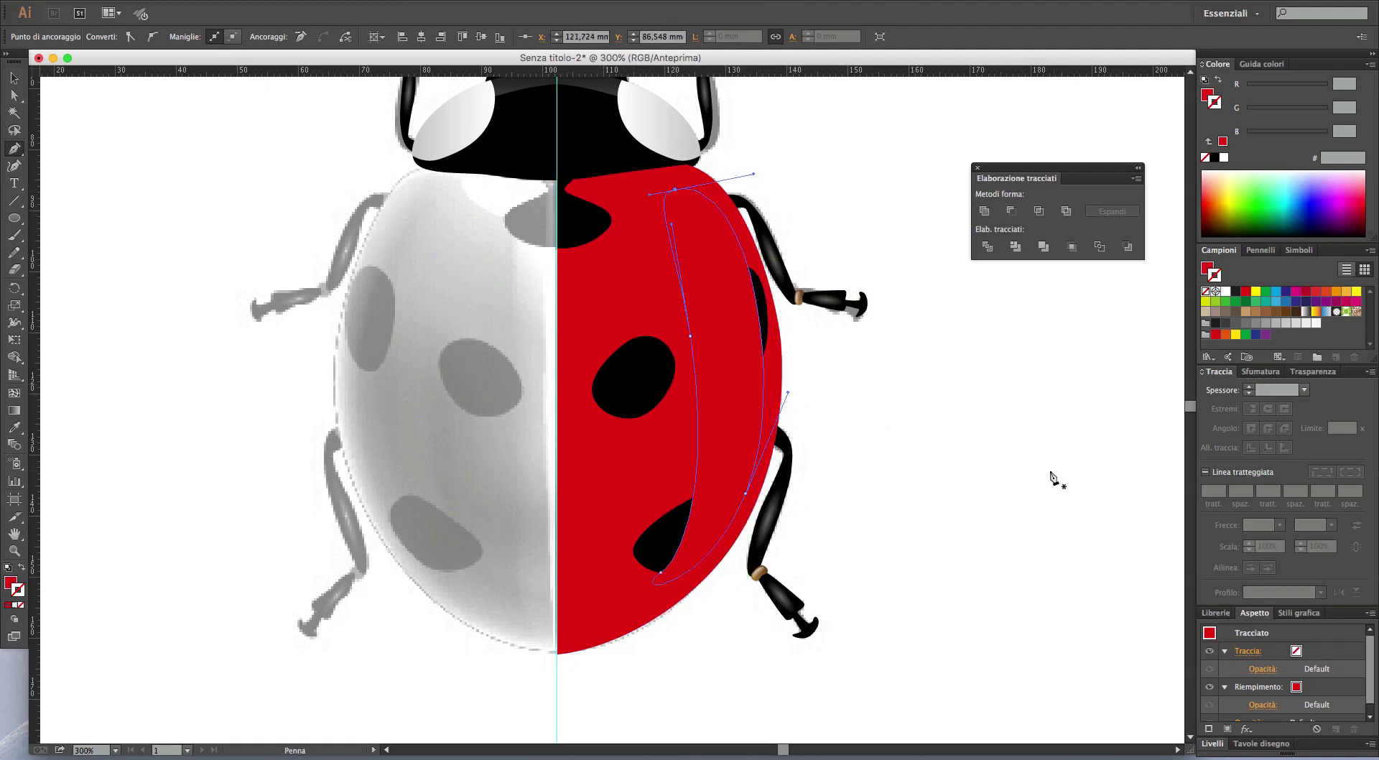
- Copy the existing highlight's white gradient onto the shape and run it top to bottom
key(a)
scroll(730, 303, up, 2)
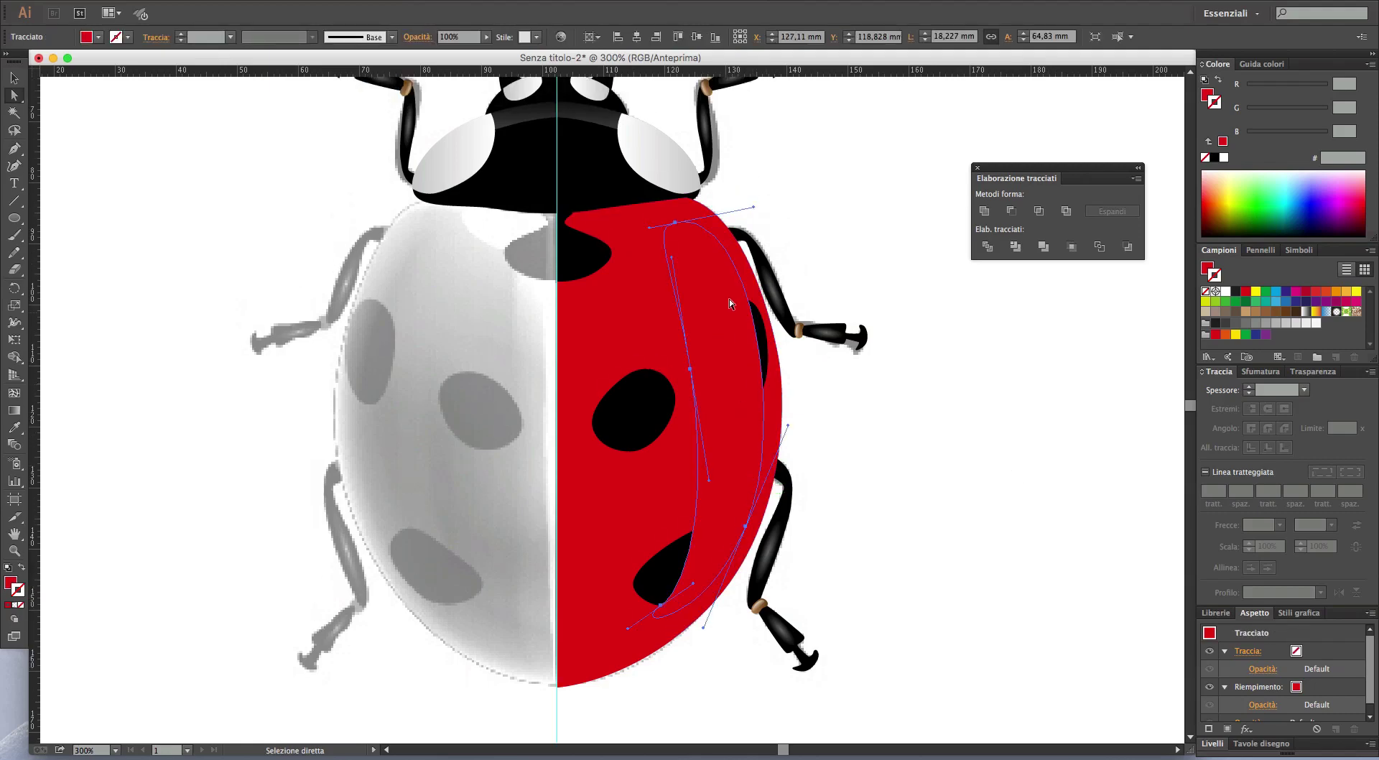
scroll(730, 303, up, 2)
scroll(745, 471, up, 2)
key(i)
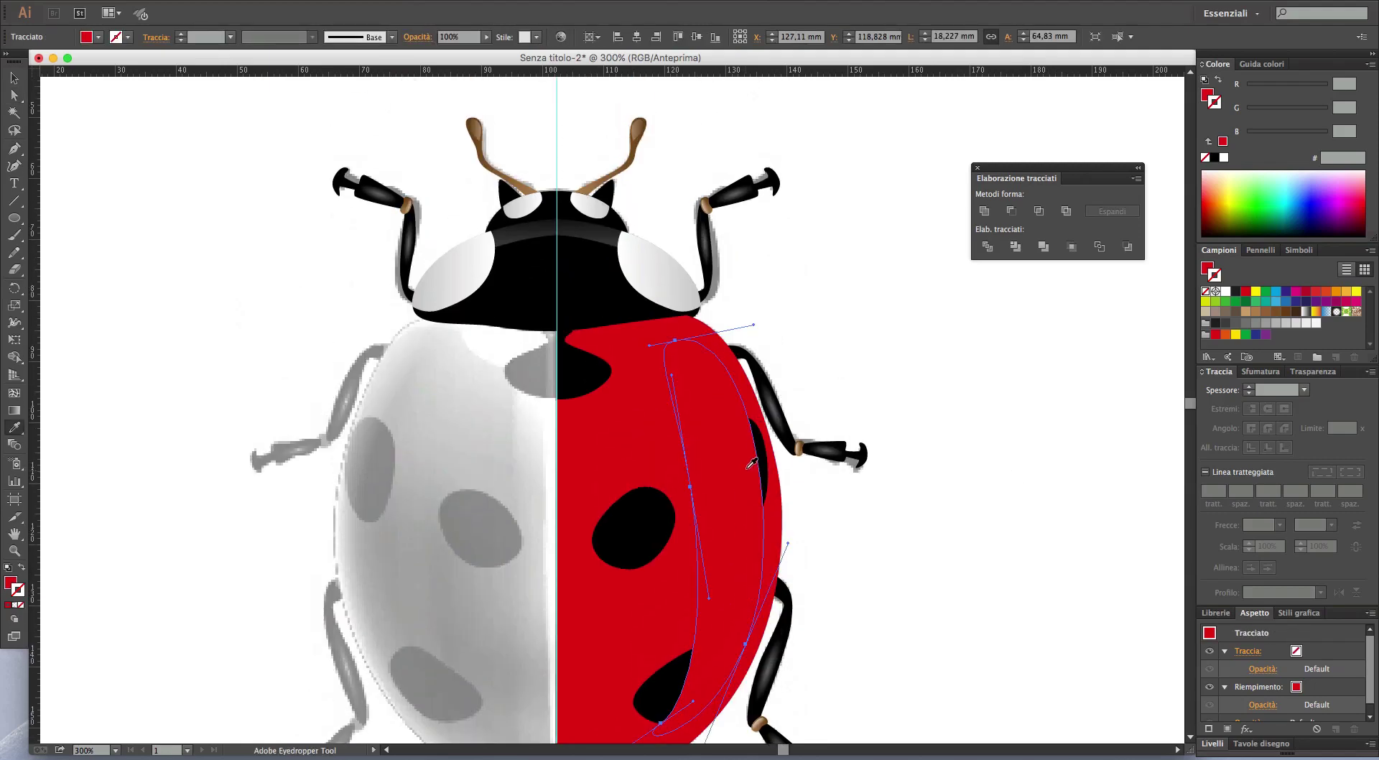
click(709, 199)
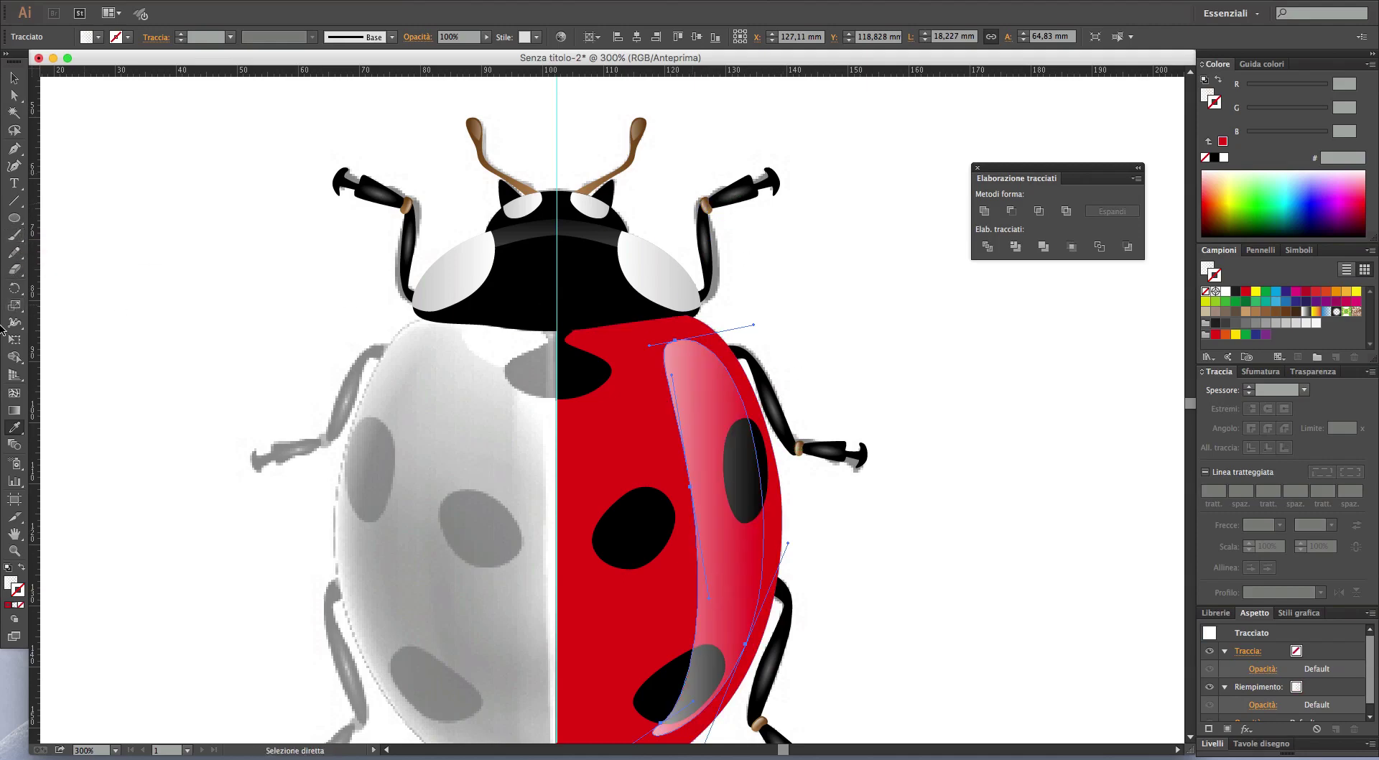
click(15, 414)
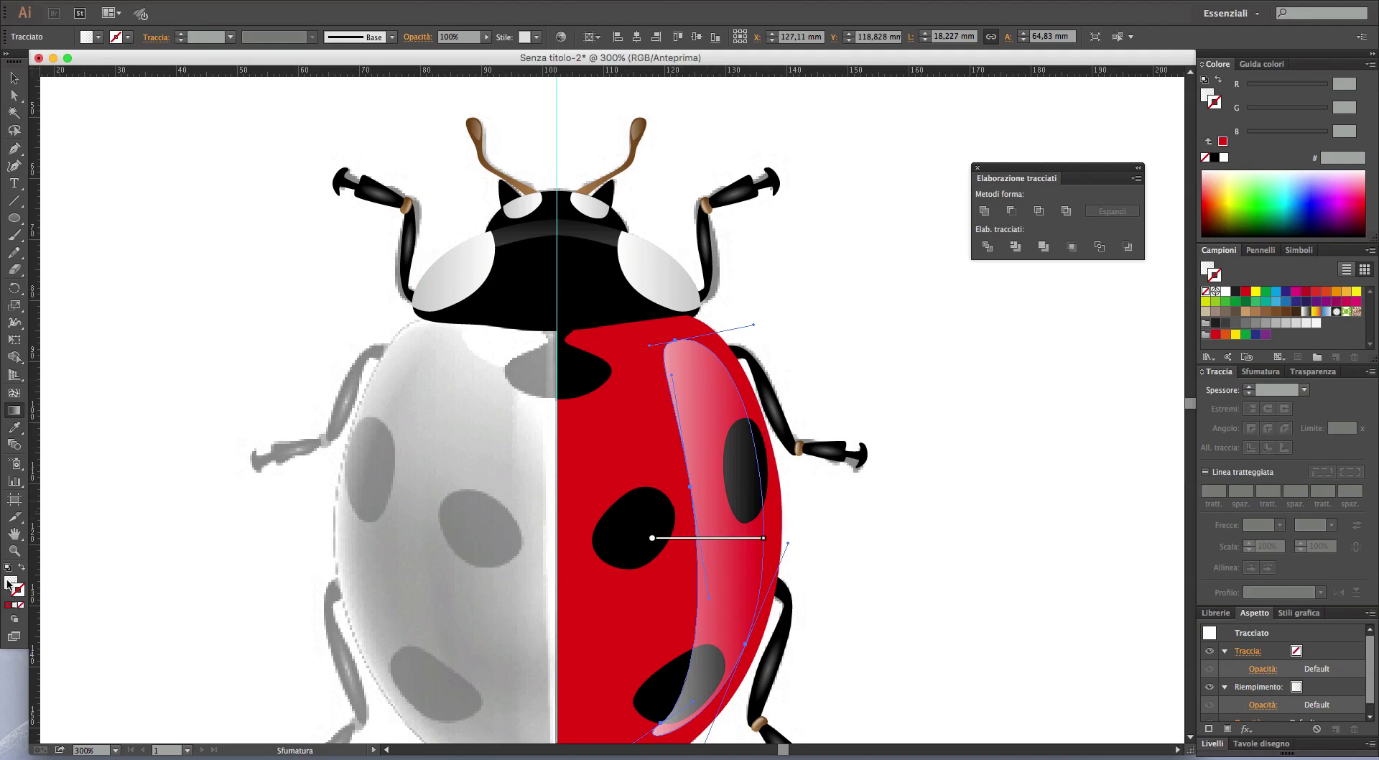
drag(709, 367, 707, 637)
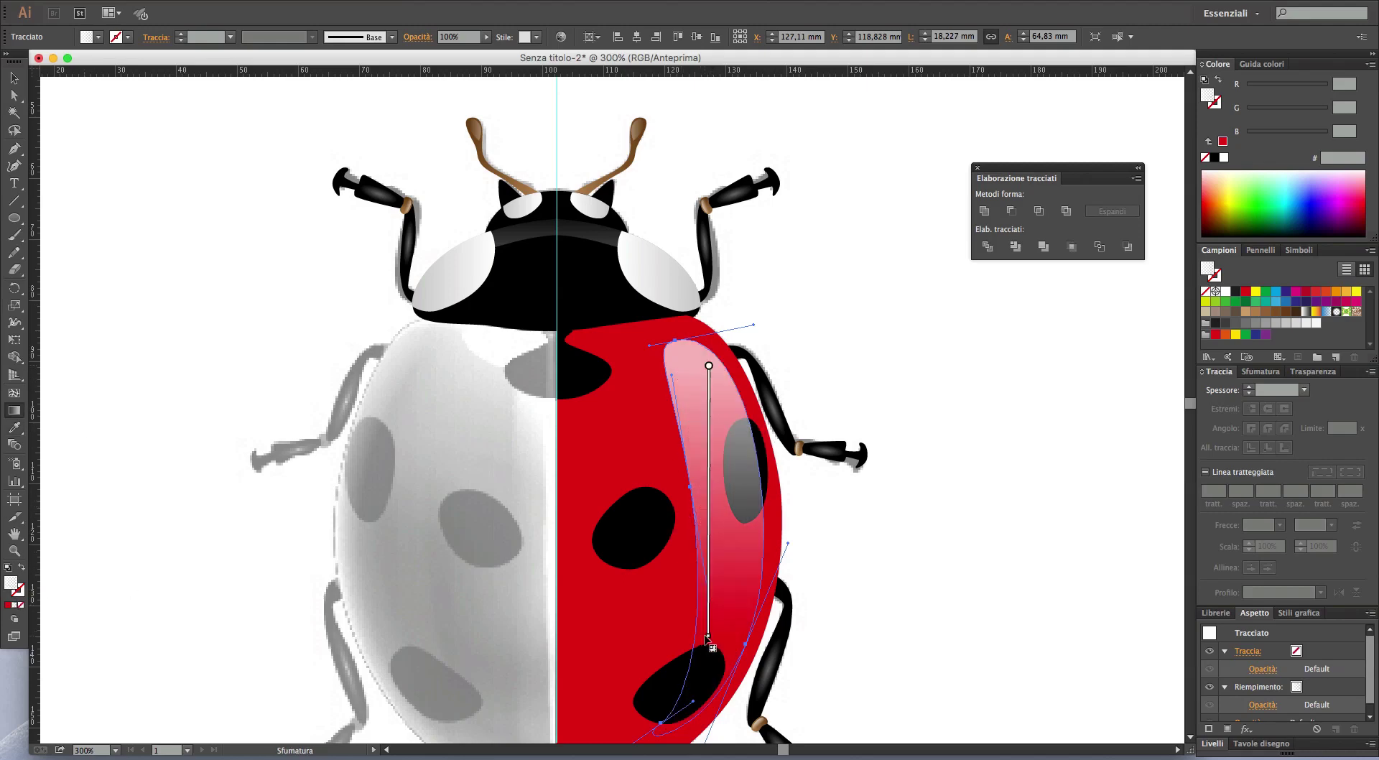
- Set the new highlight's opacity to 63%
key(ctrl+shift+a)
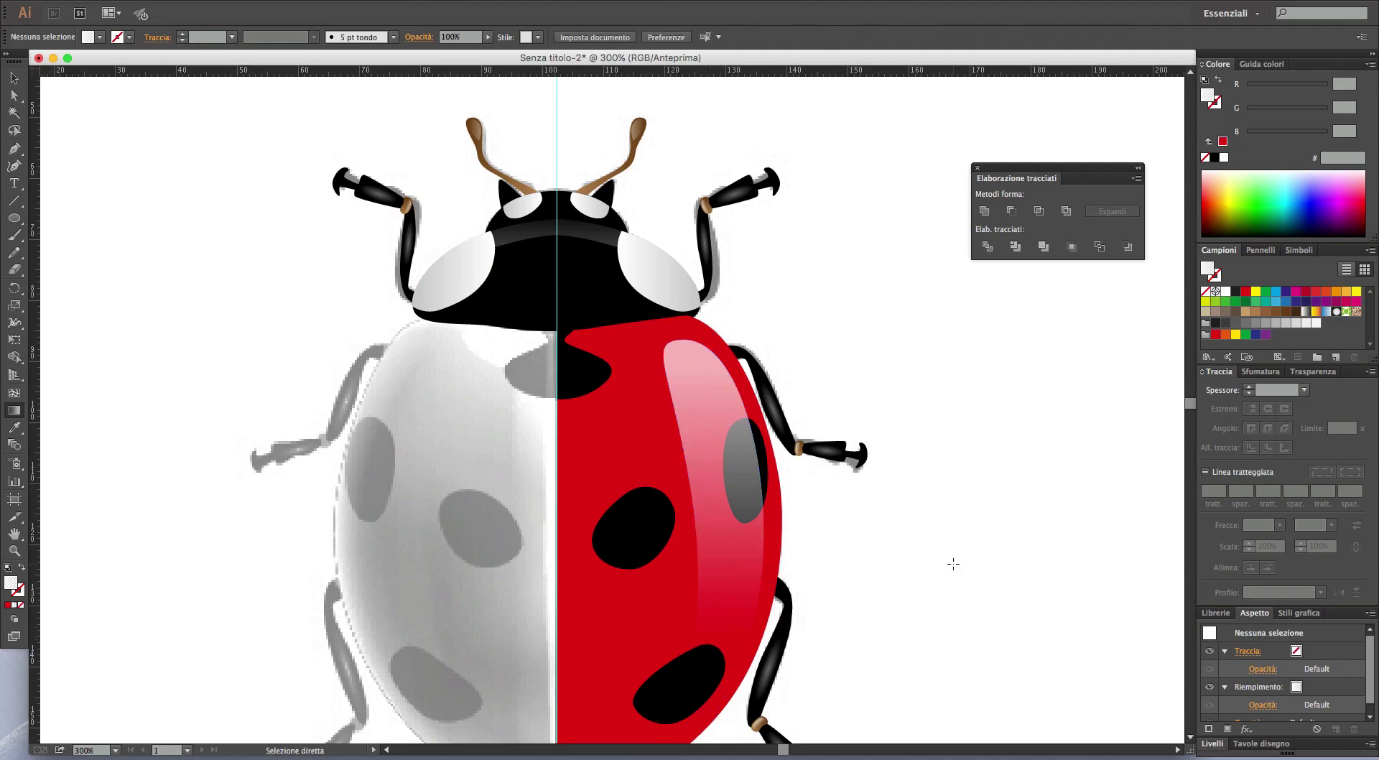
key(ctrl+minus)
key(ctrl+minus)
drag(958, 564, 874, 482)
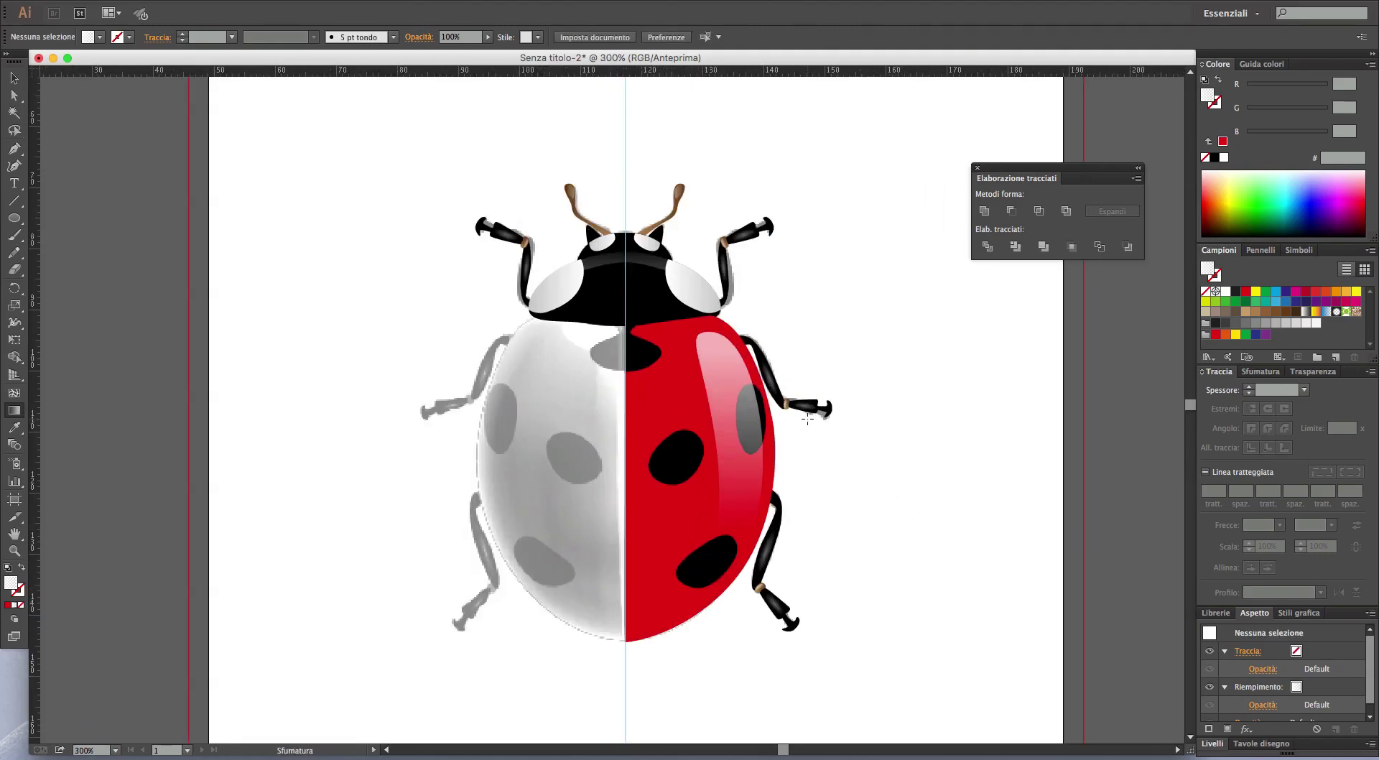
scroll(807, 418, up, 2)
key(a)
click(711, 403)
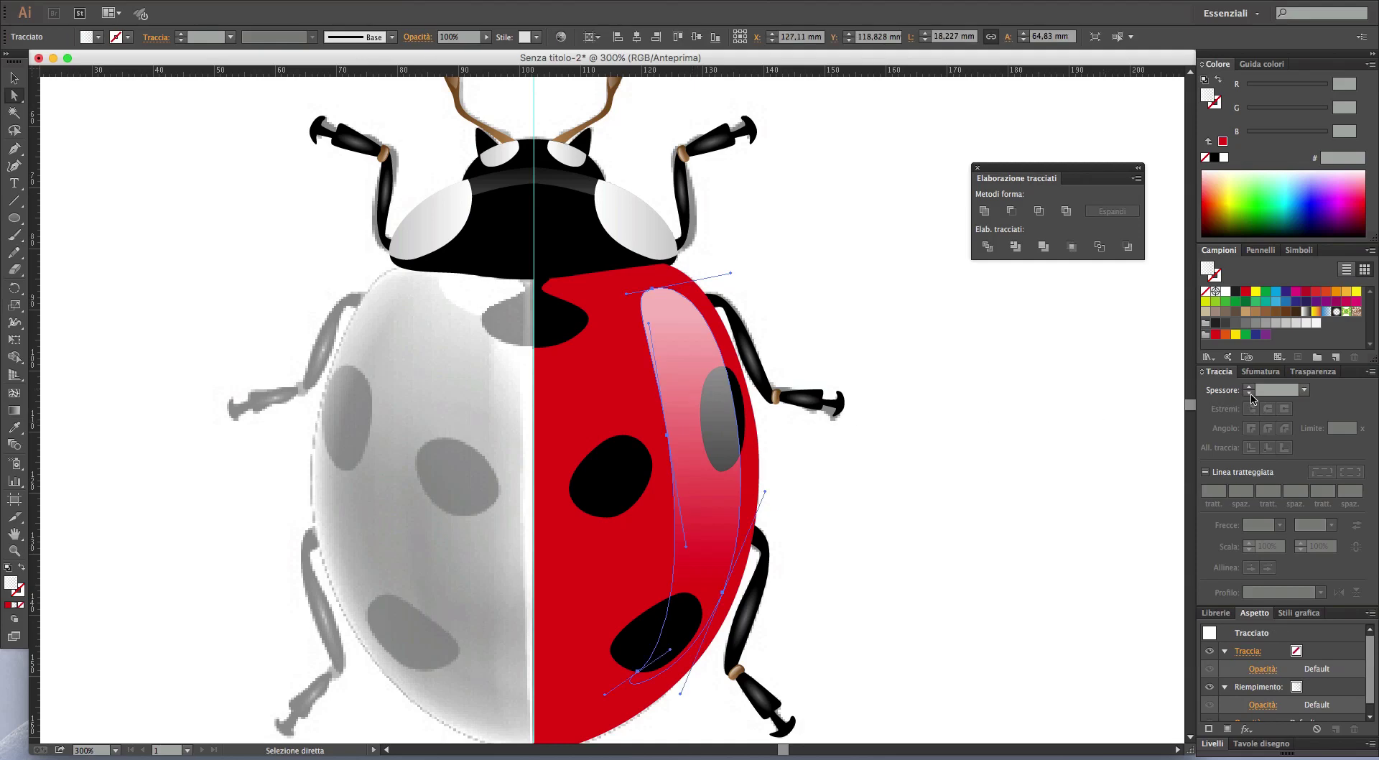
click(1309, 372)
click(1368, 389)
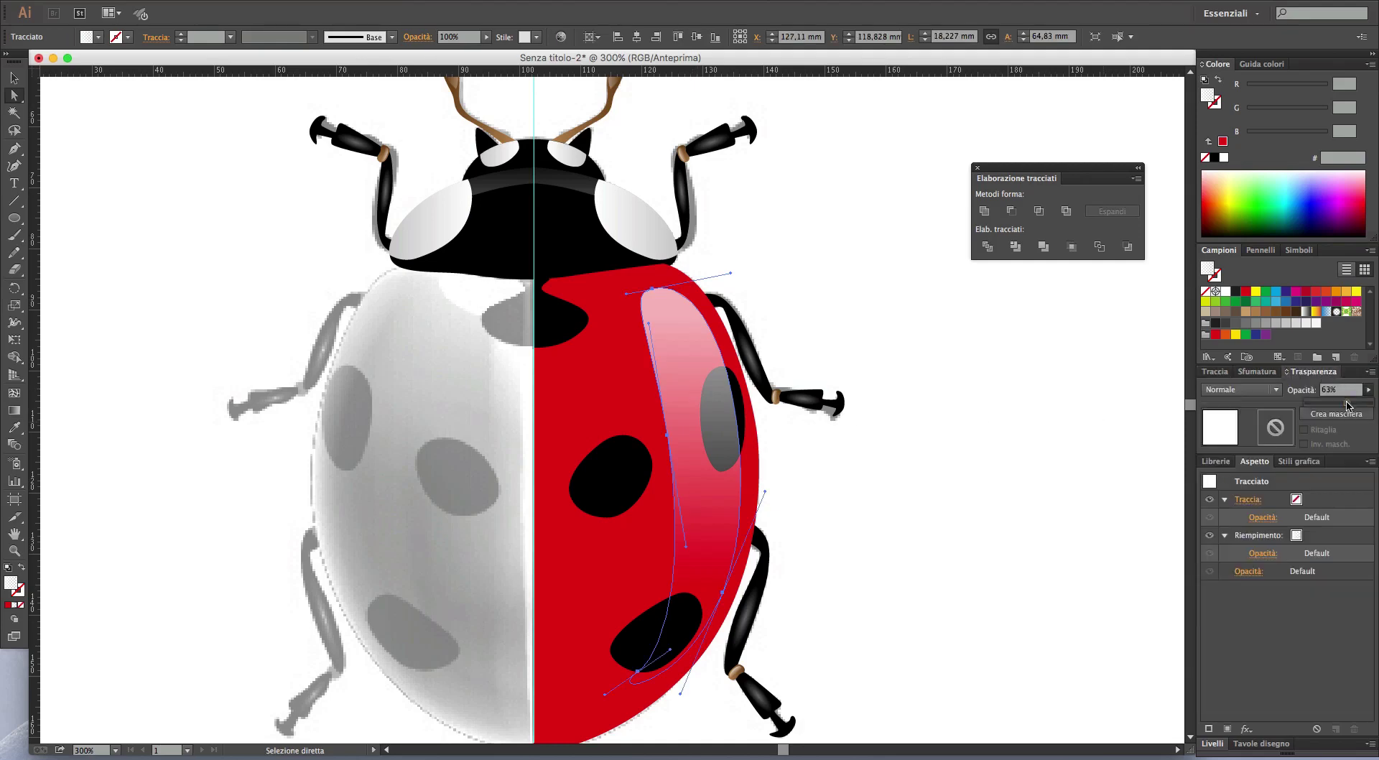
drag(1347, 404, 1347, 404)
click(921, 489)
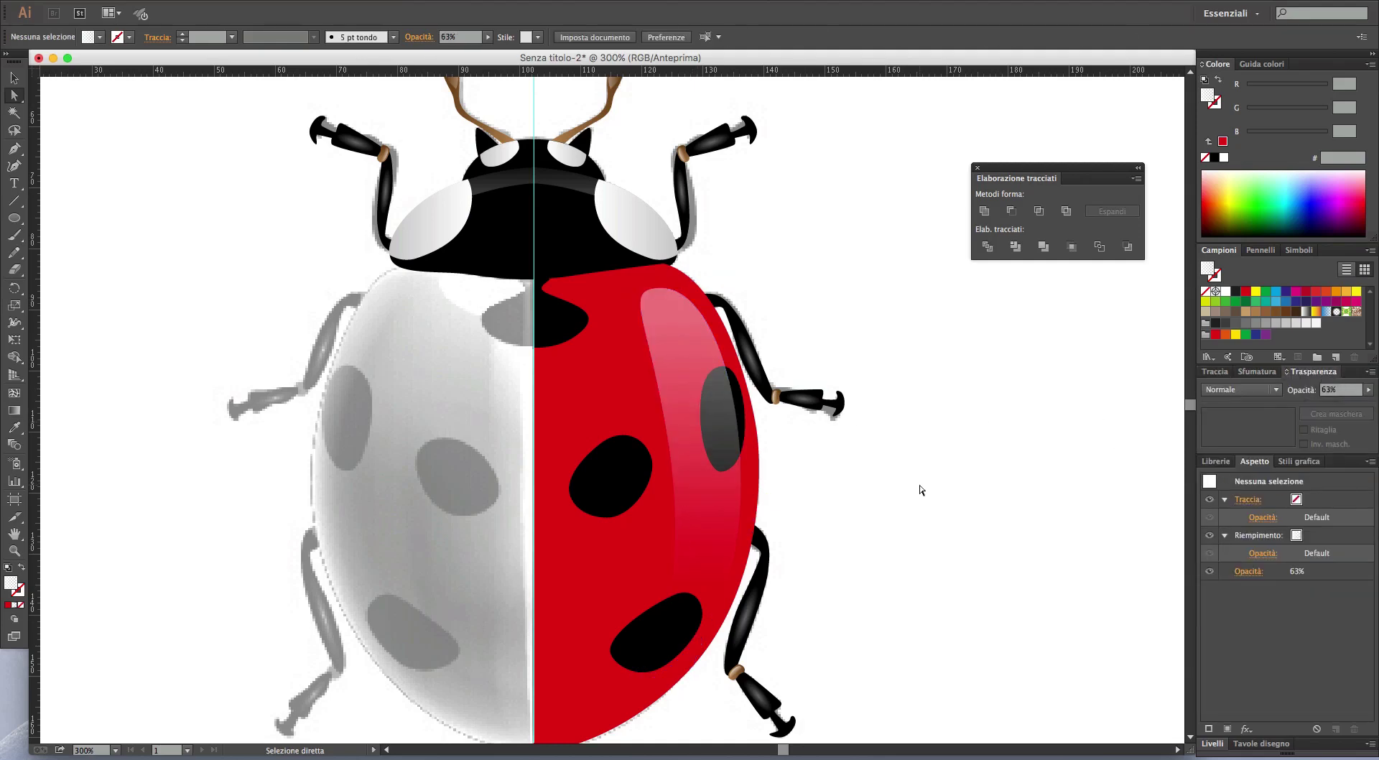
scroll(921, 490, down, 1)
click(666, 484)
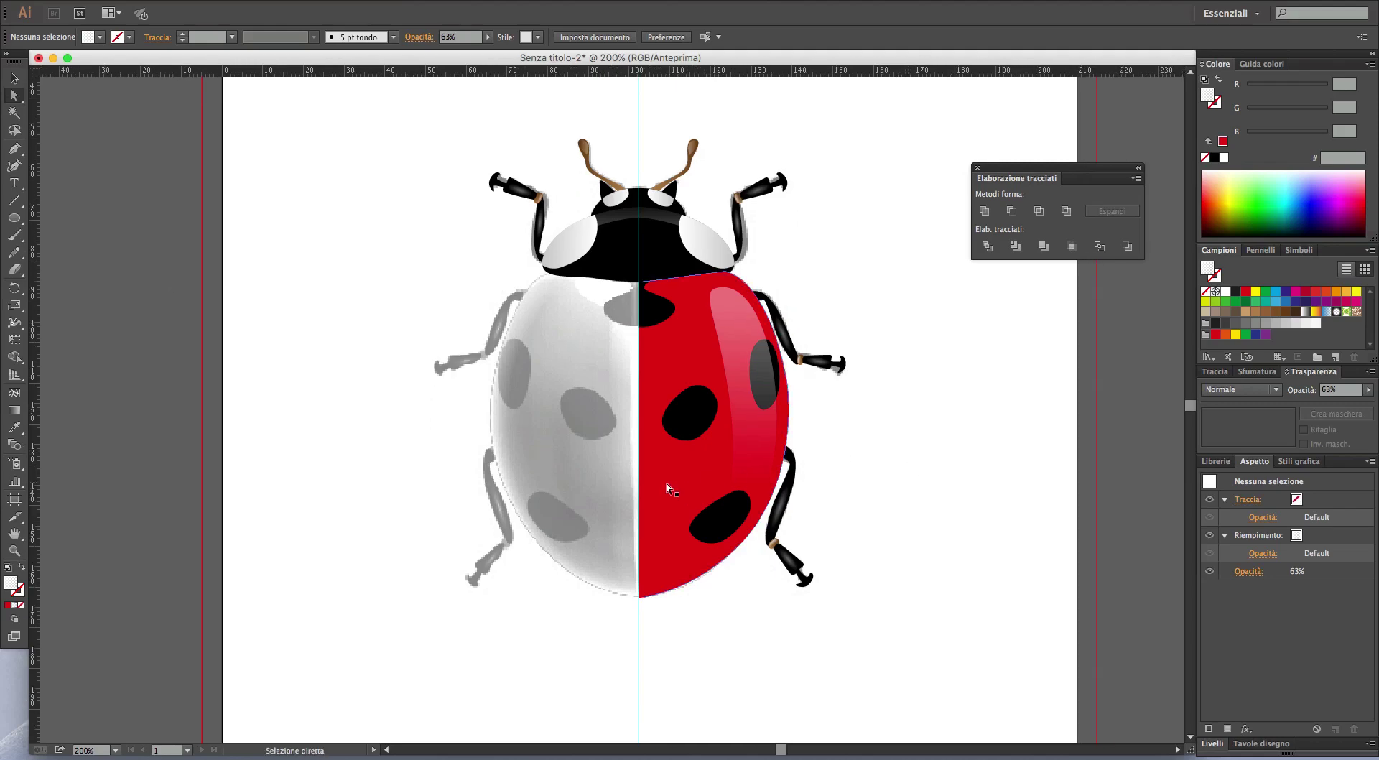
- Give the red wing a linear gradient with both stops at 100% opacity
click(687, 467)
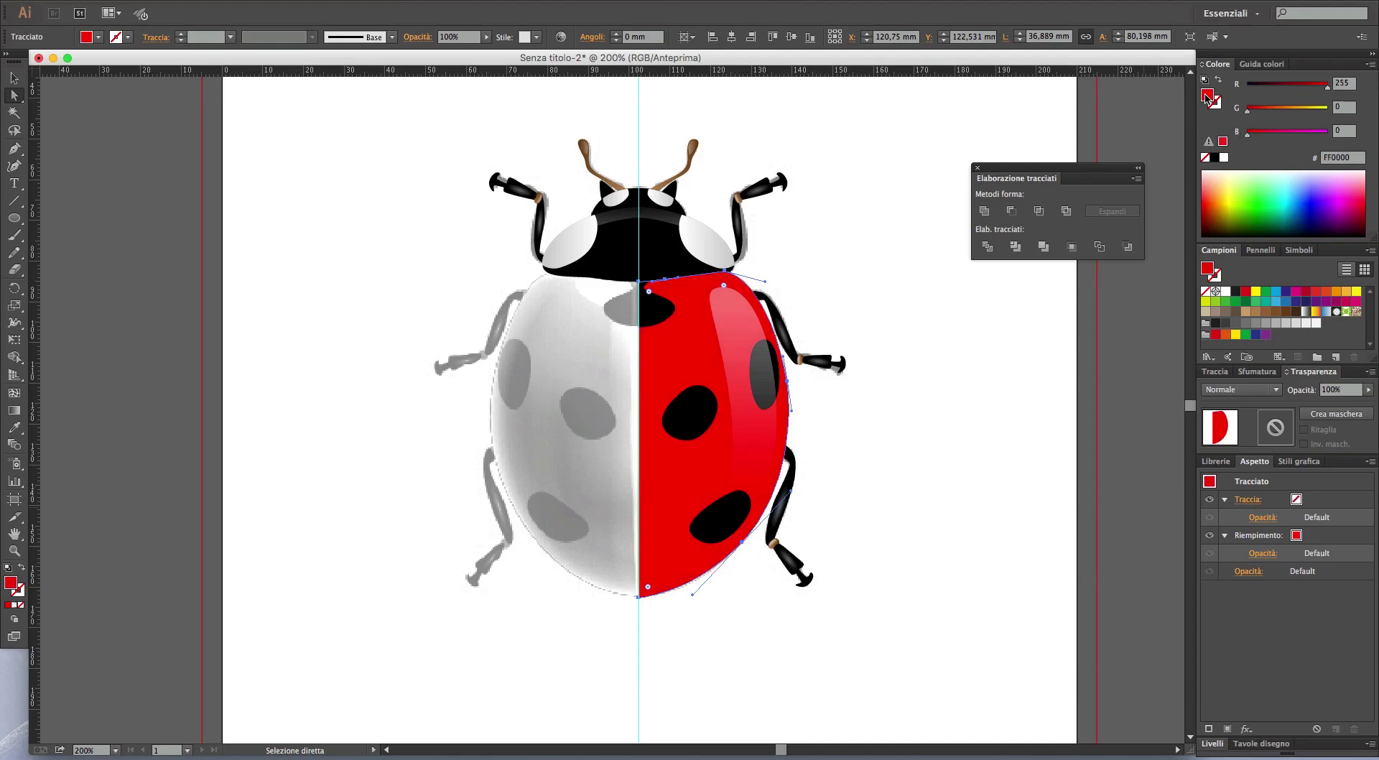
click(1261, 372)
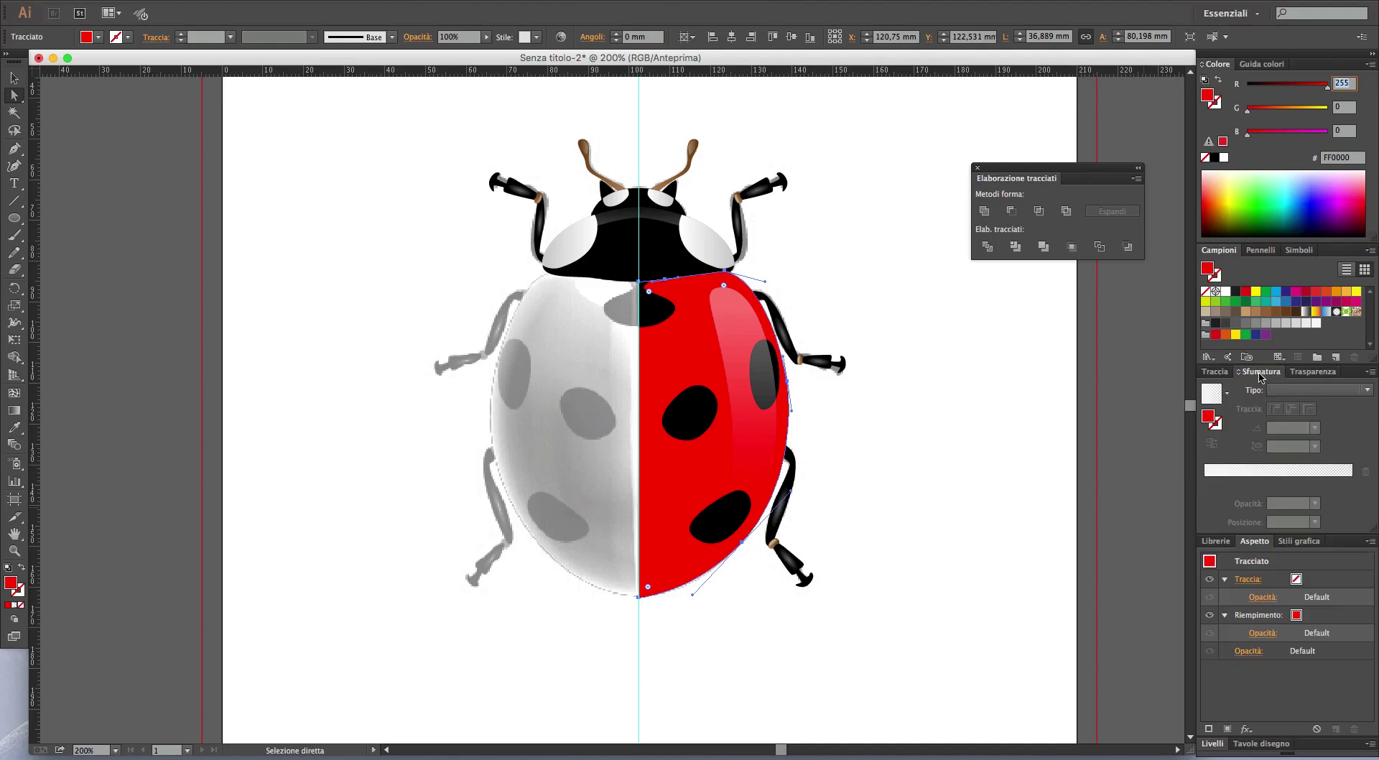
click(1206, 474)
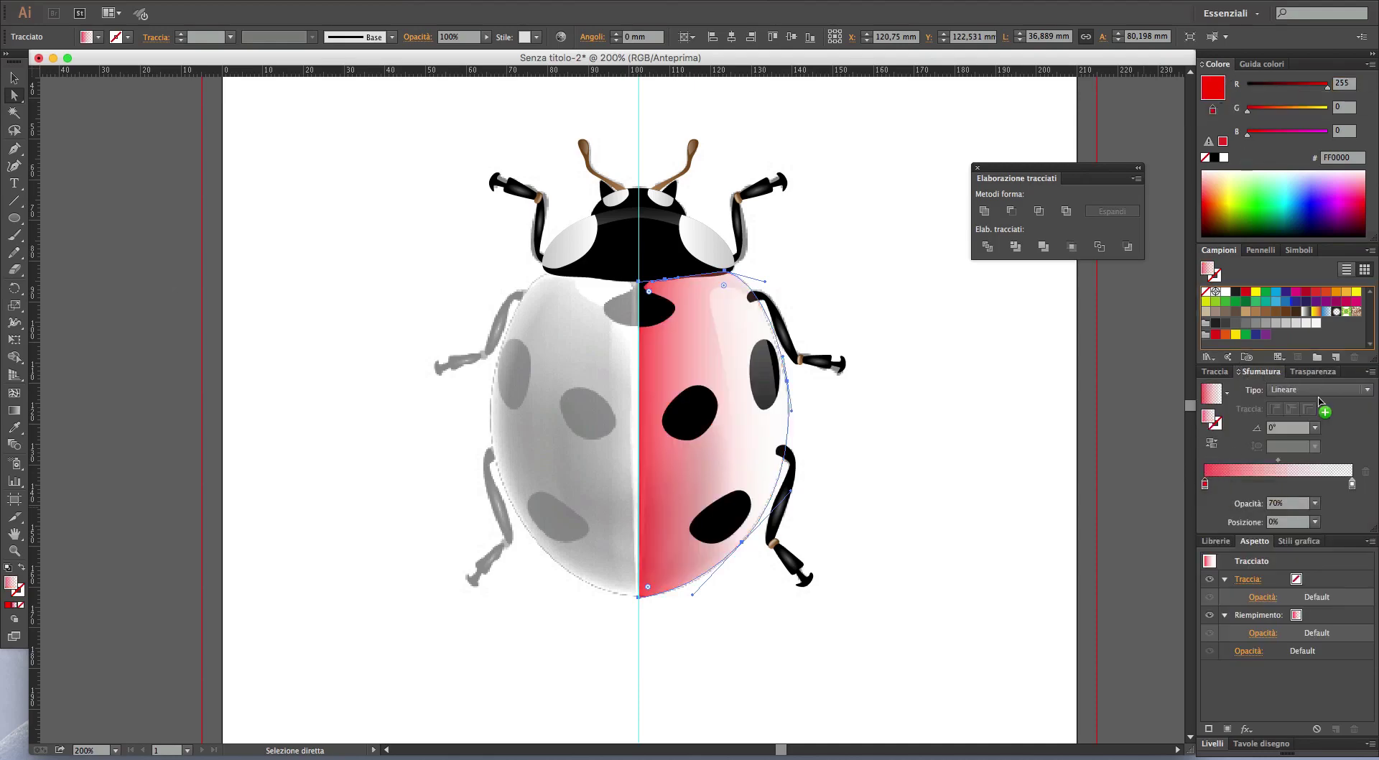
click(1352, 484)
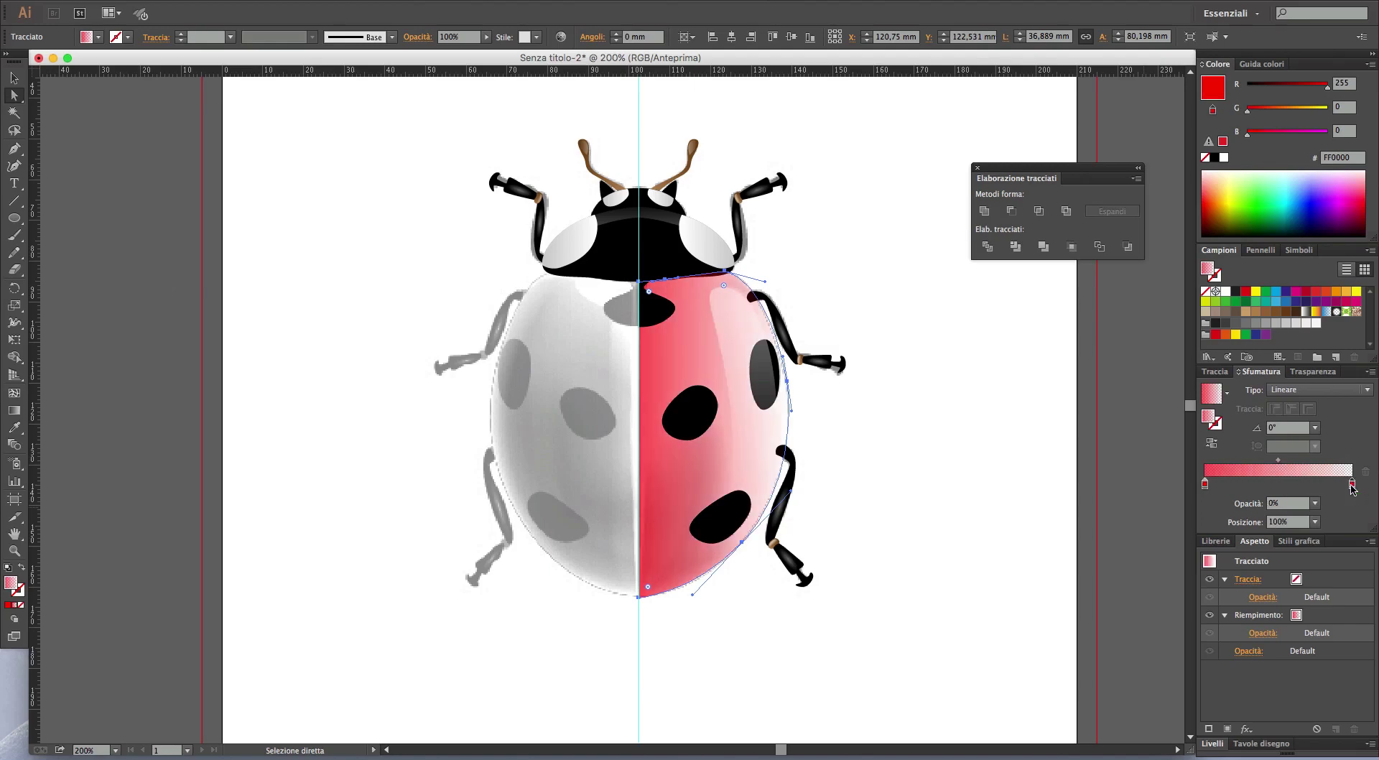
click(1314, 503)
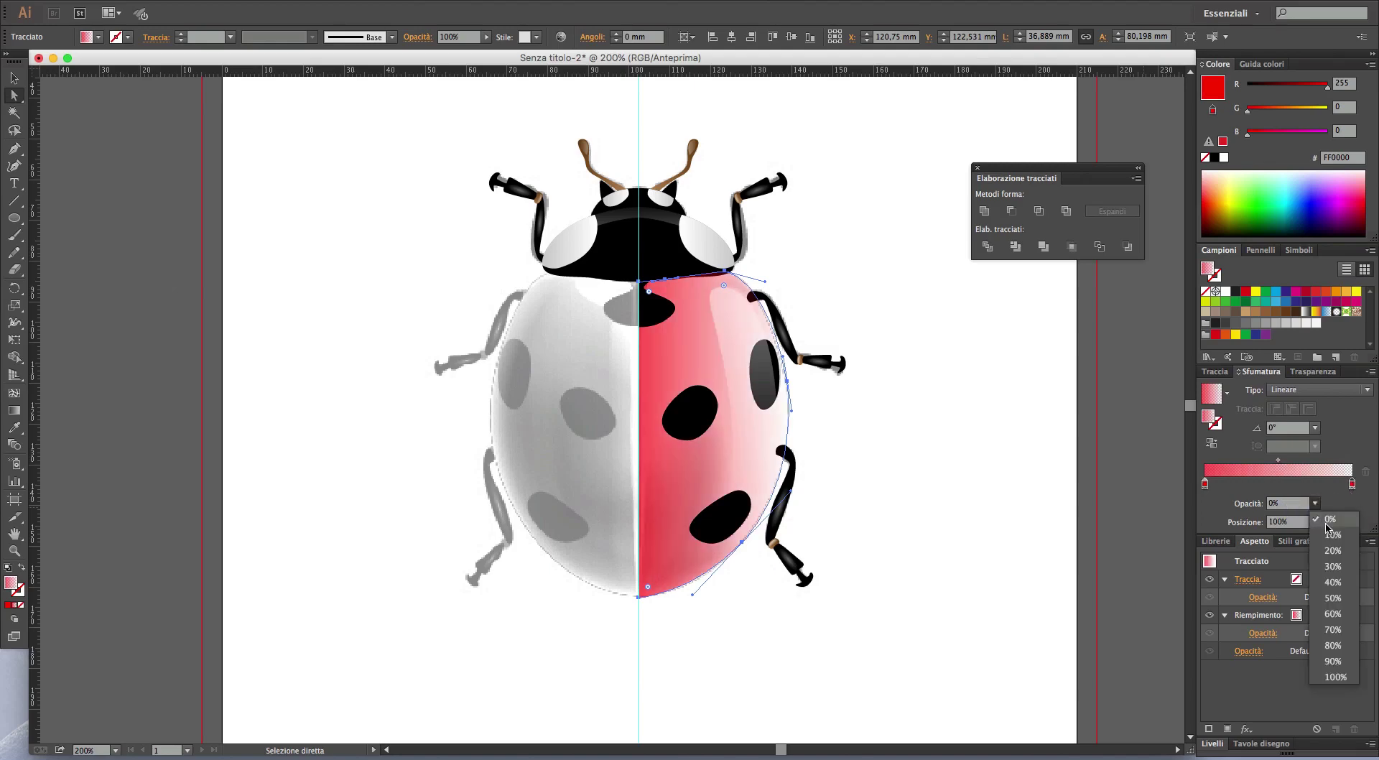
click(1335, 676)
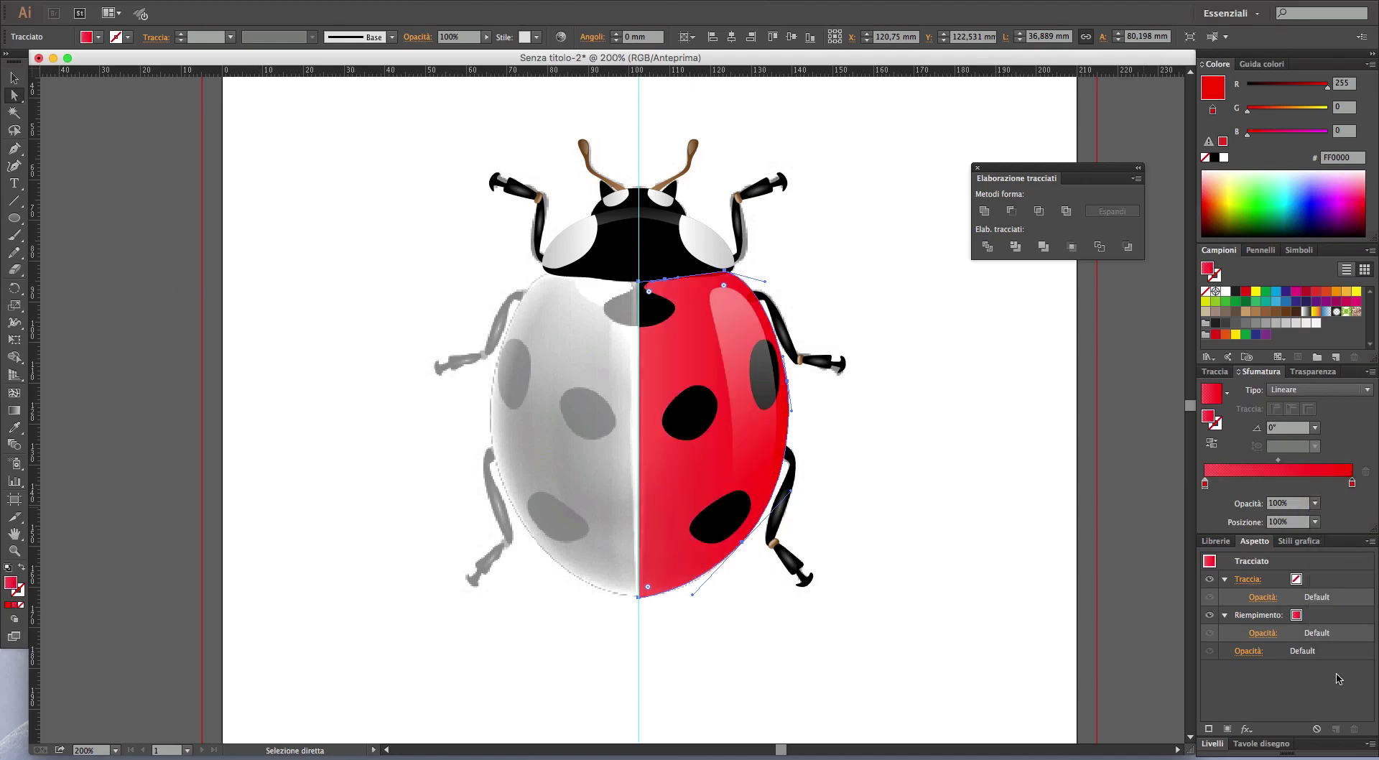
click(1315, 508)
click(1339, 684)
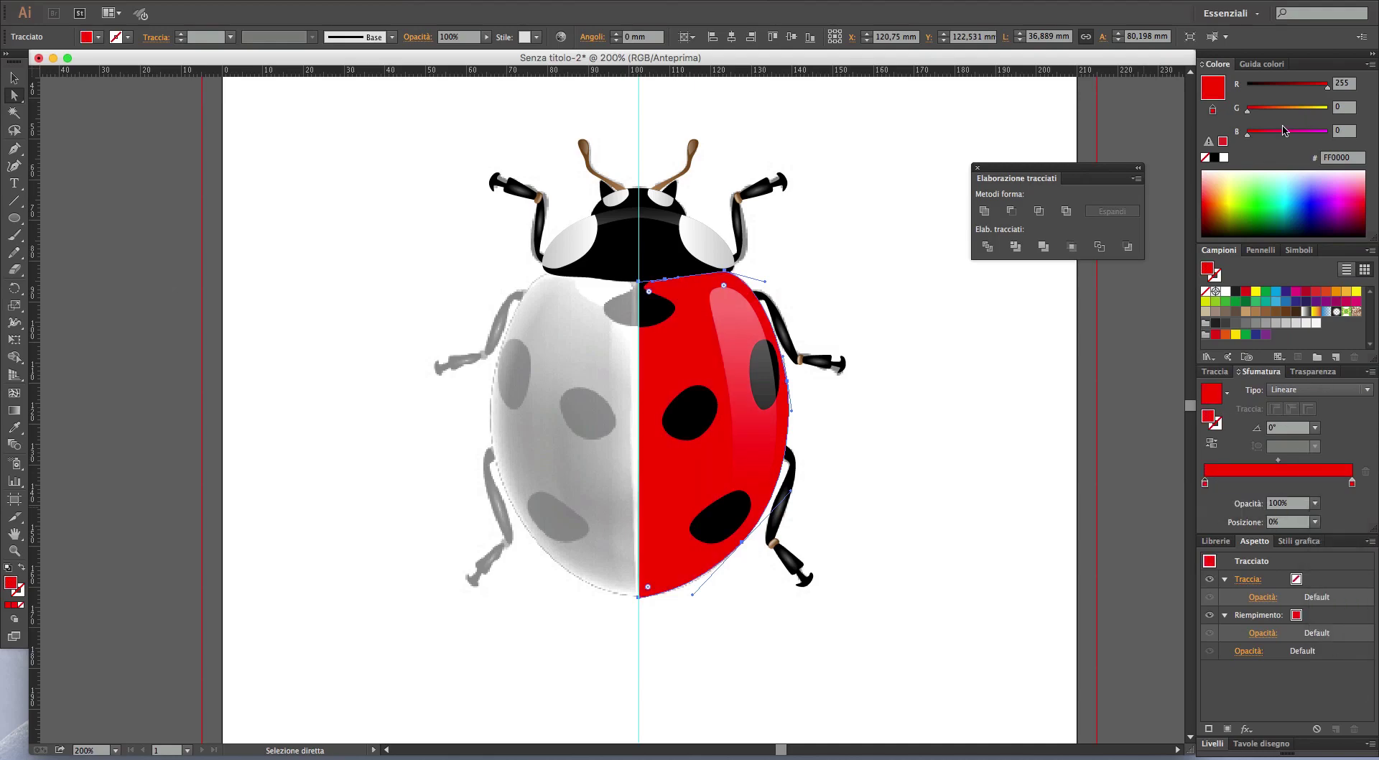
- Darken the left gradient stop to deep red 980000 (R 155)
drag(1309, 92, 1295, 92)
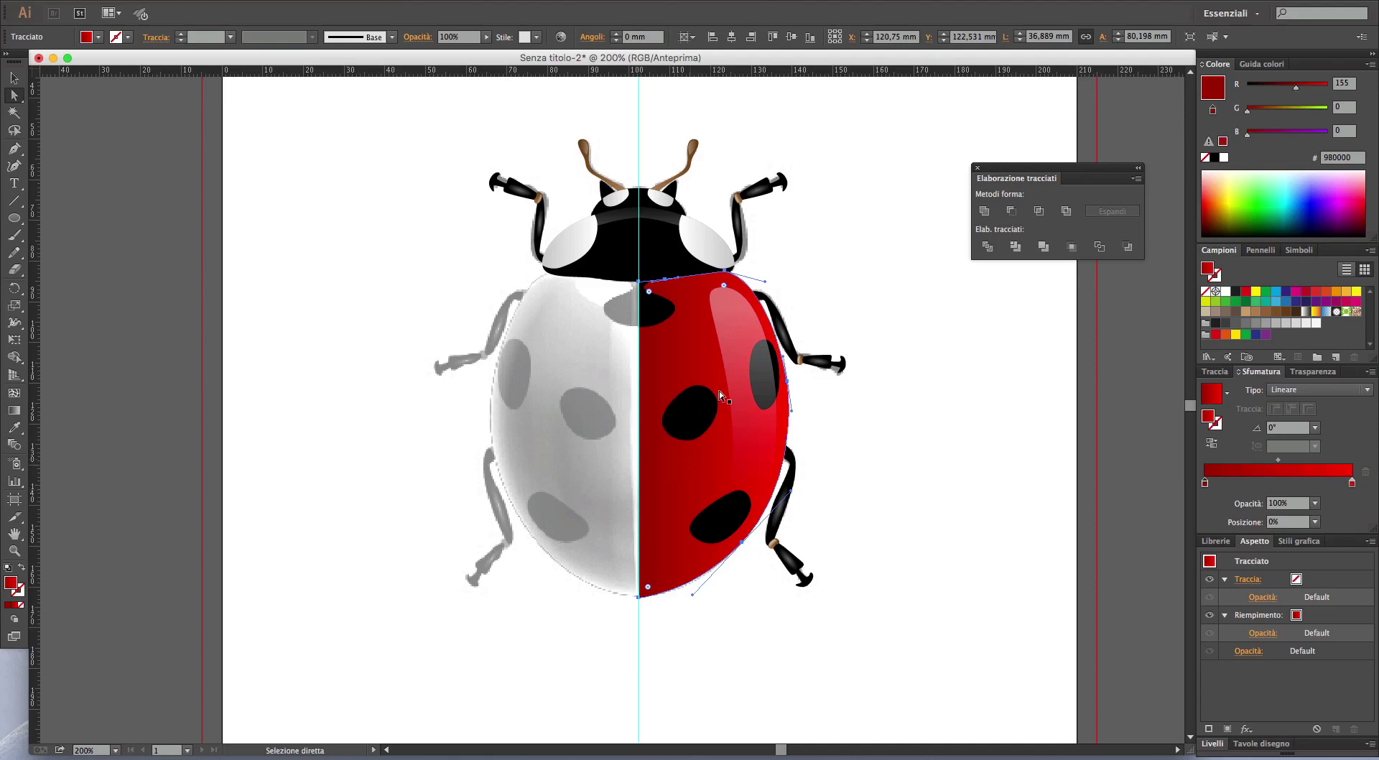
click(1212, 446)
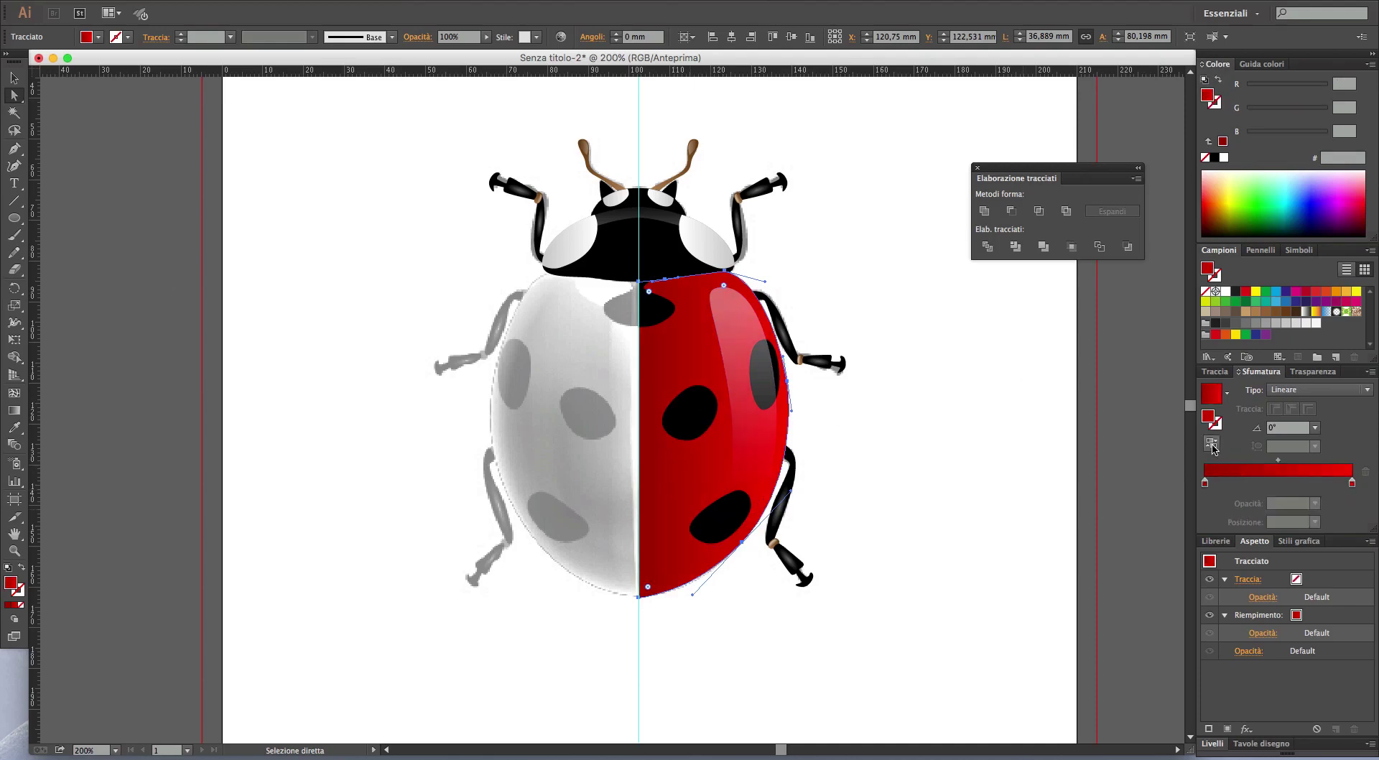
click(1212, 446)
click(967, 582)
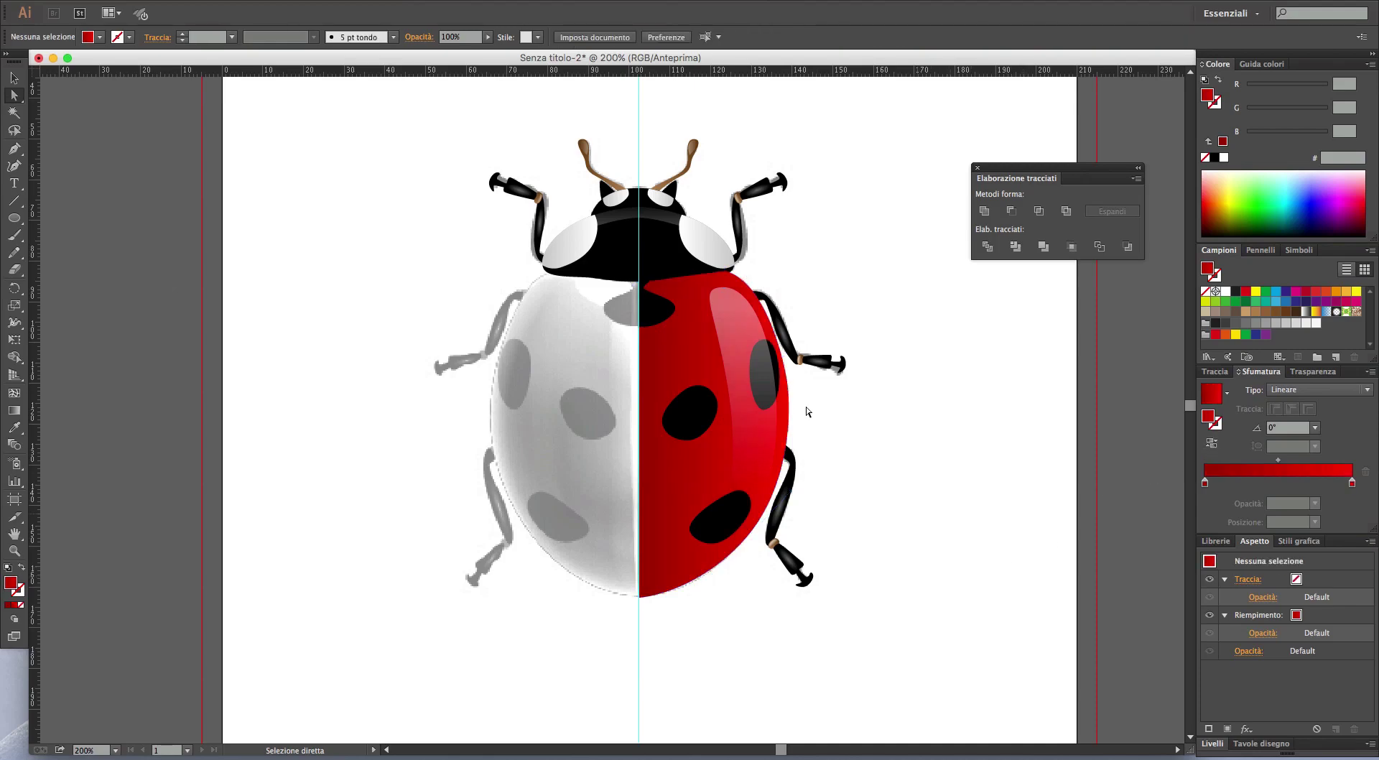
scroll(747, 409, up, 1)
scroll(596, 416, up, 1)
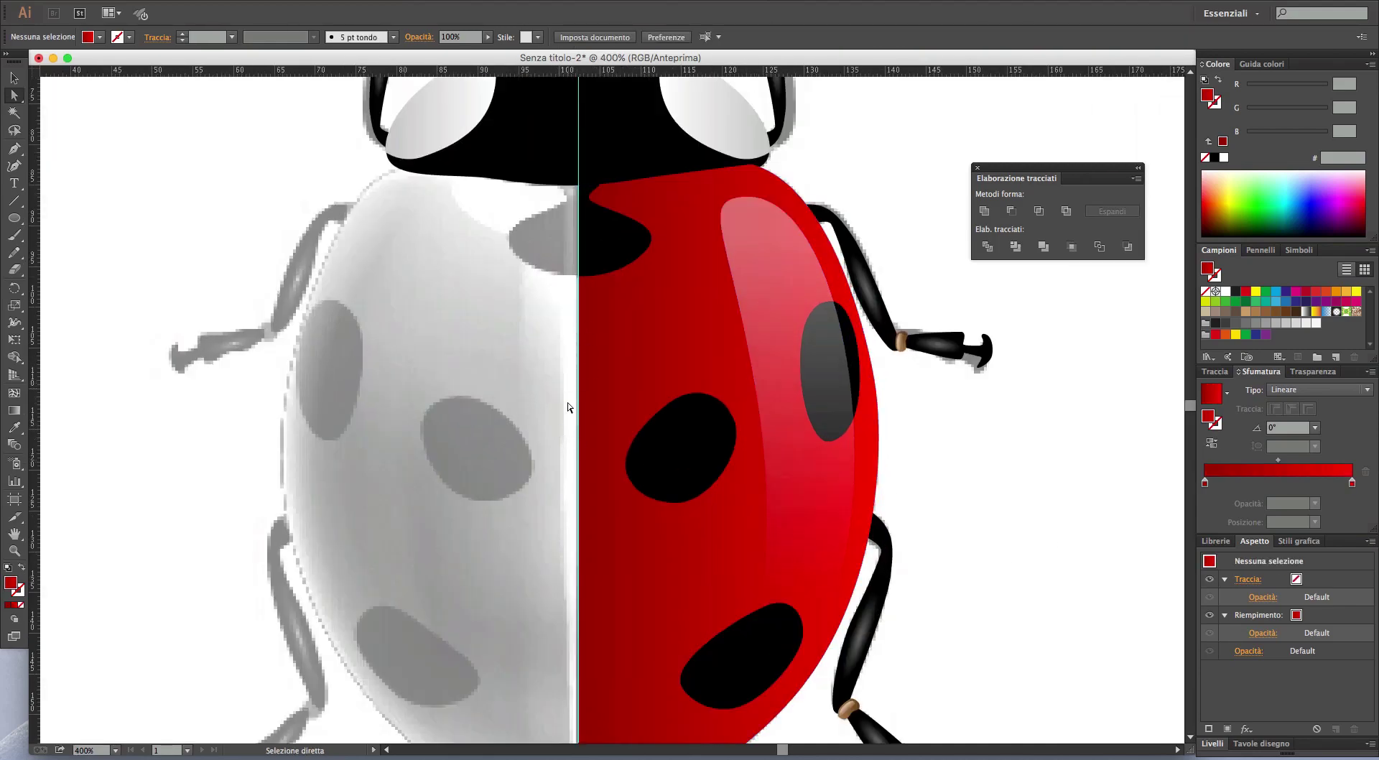
- Draw a thin closed Pen path along the red wing's inner edge, from head to bottom
key(p)
click(587, 186)
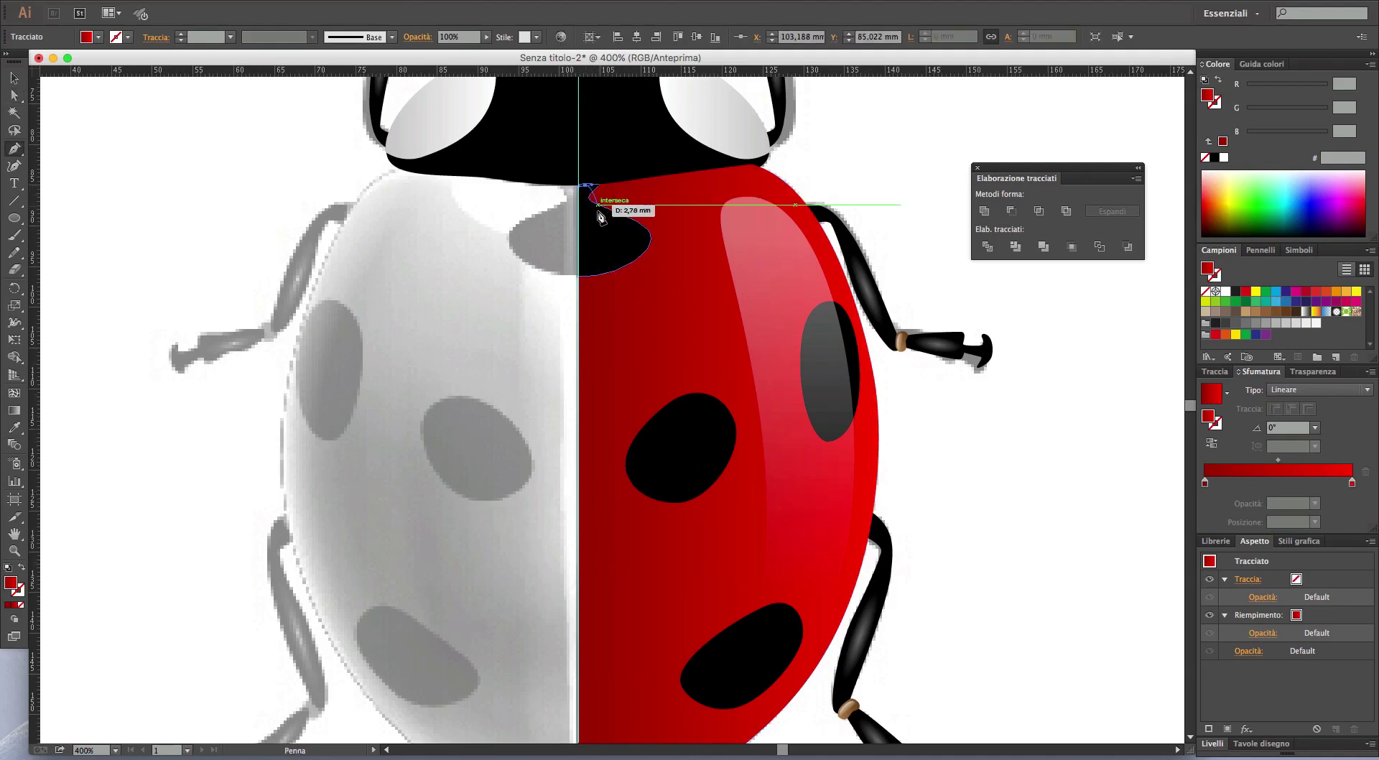
drag(601, 207, 595, 230)
scroll(609, 388, down, 5)
scroll(615, 391, down, 1)
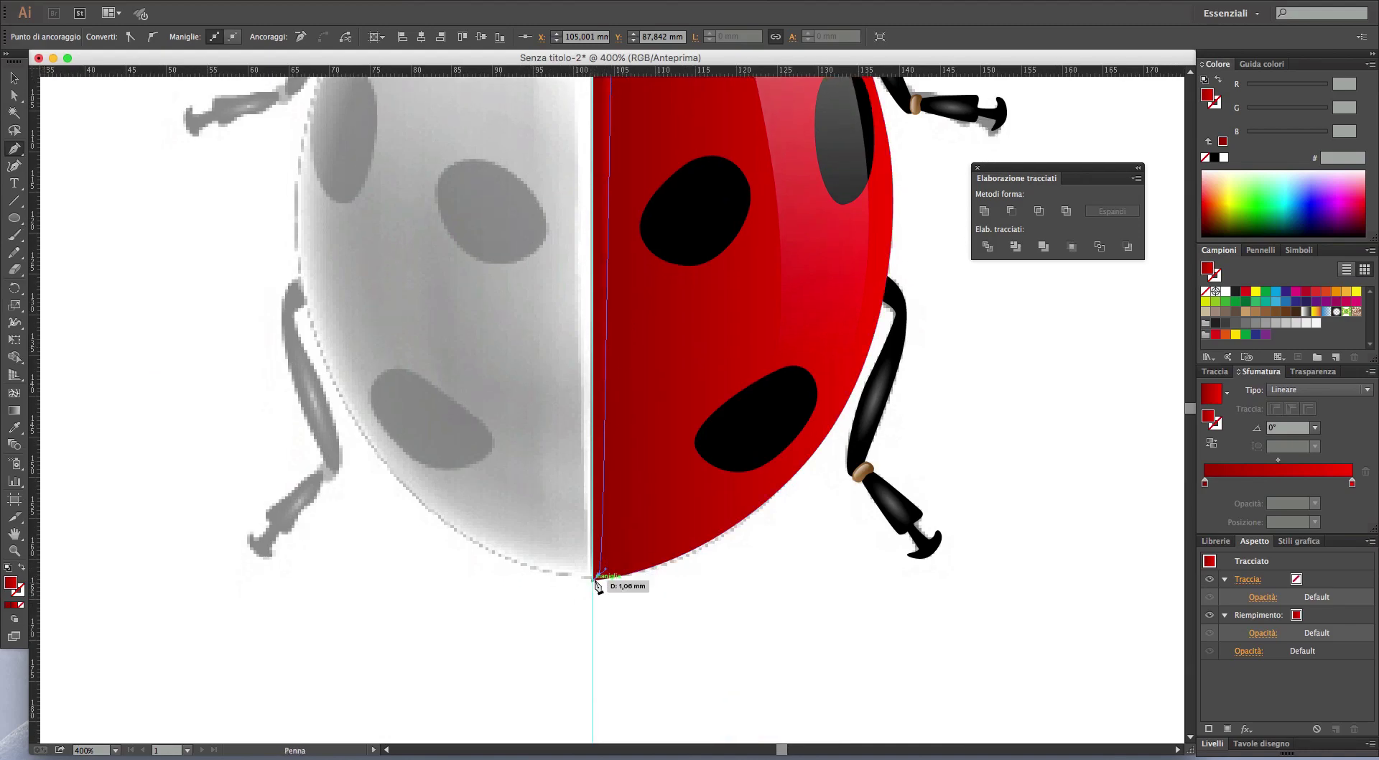
click(598, 575)
drag(665, 280, 711, 532)
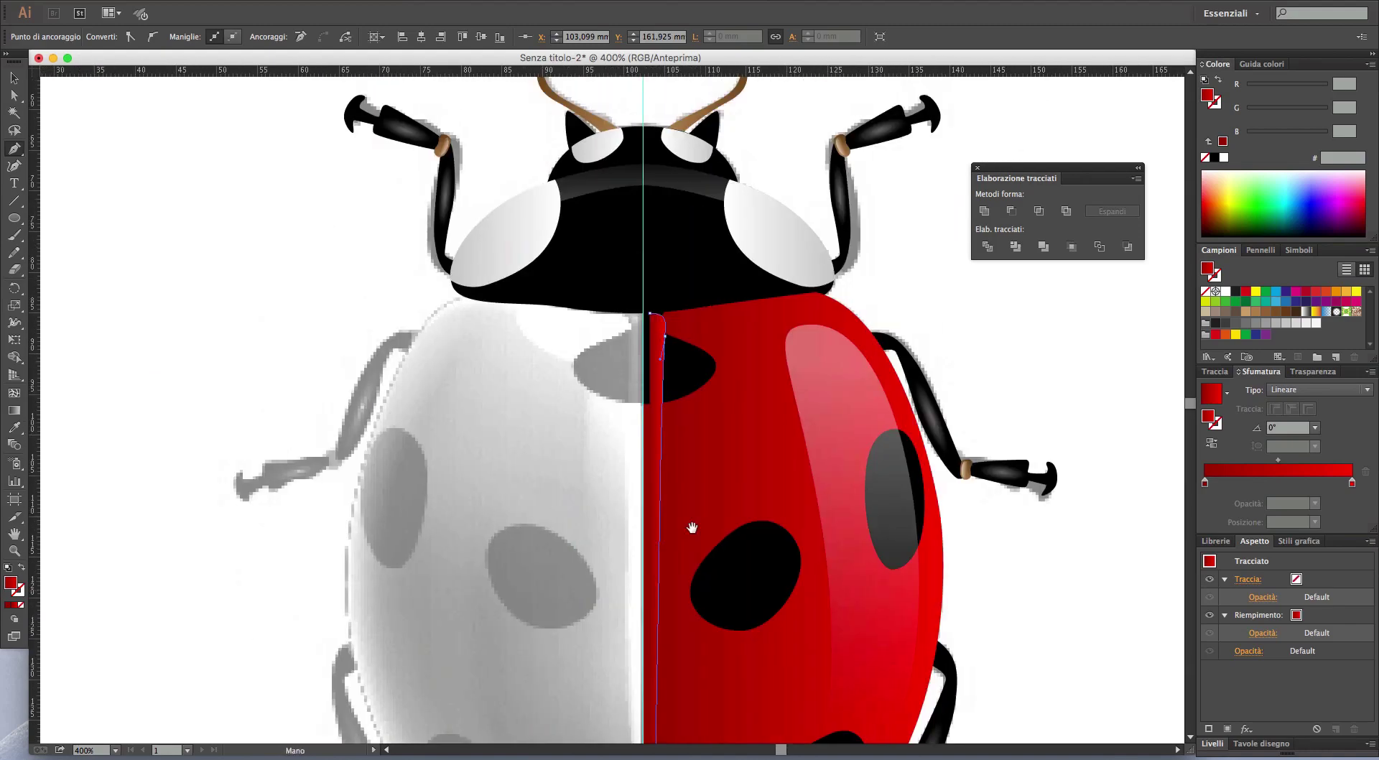
click(650, 315)
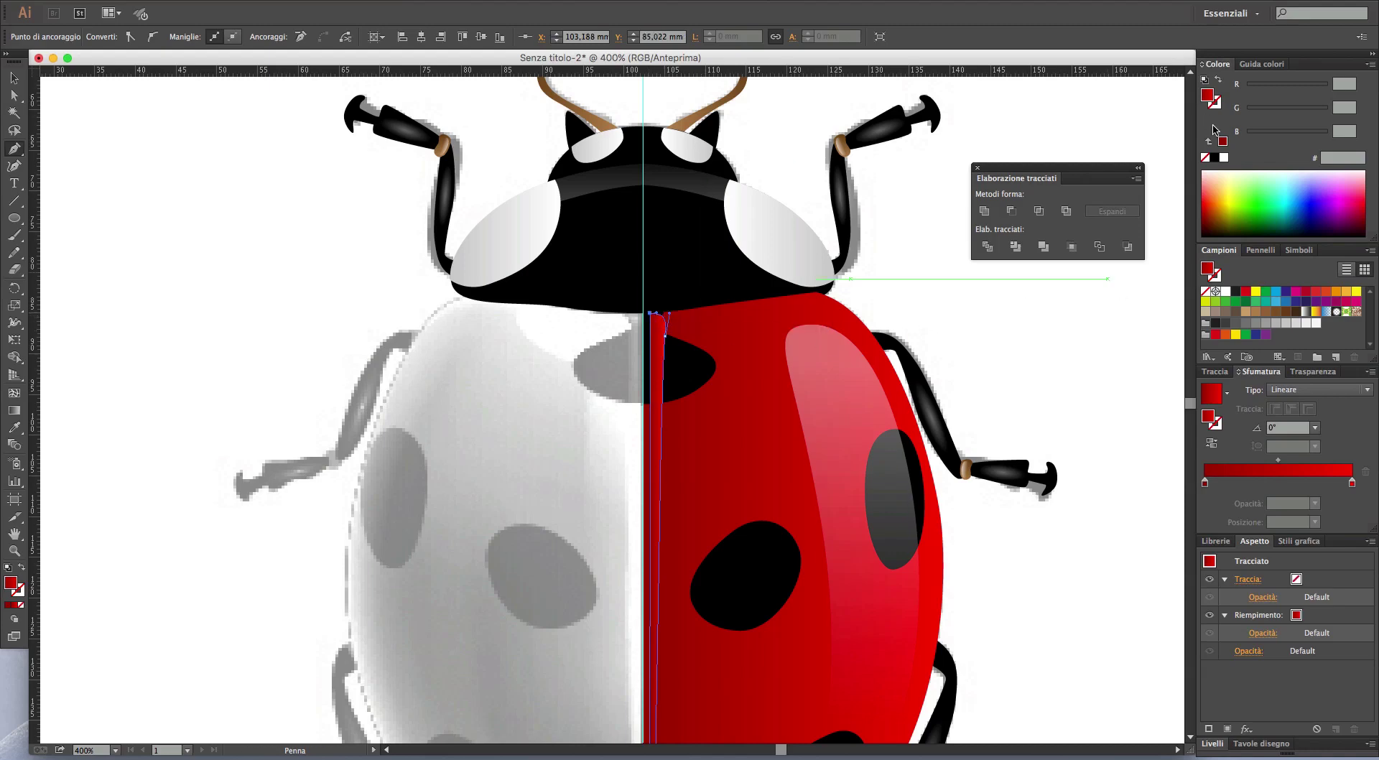
- Fill the thin strip white and Eyedropper the highlight gradient onto it
click(1224, 158)
scroll(960, 366, down, 2)
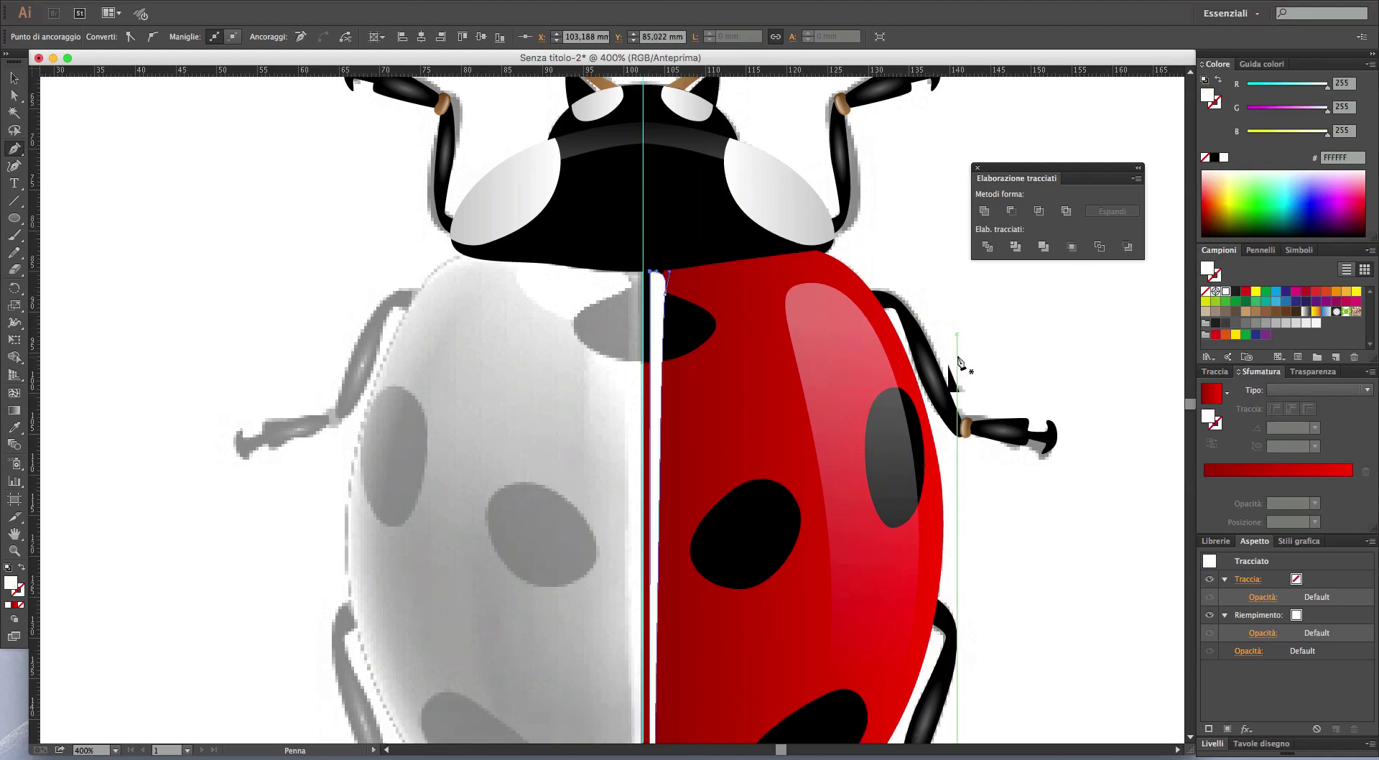
key(i)
click(848, 330)
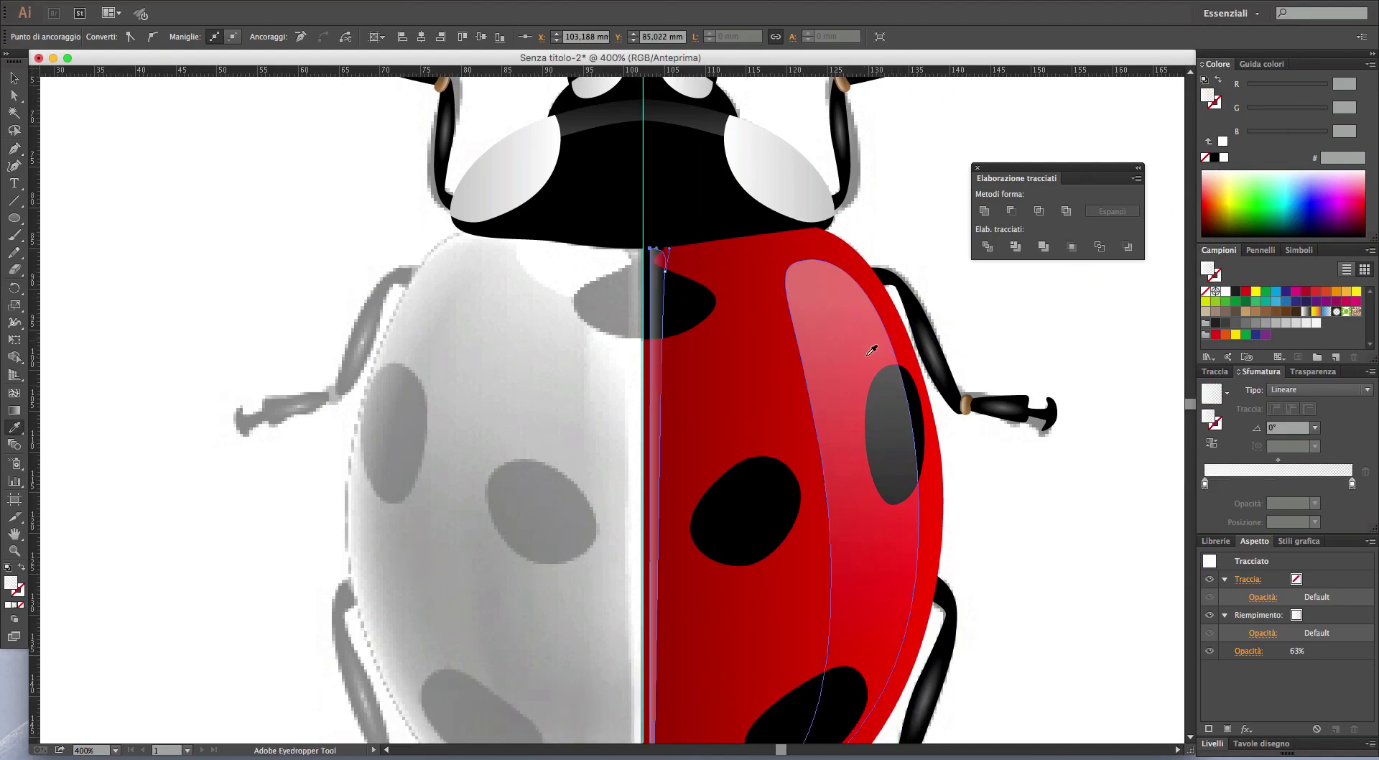
- Lower the thin centre strip's opacity to 35% in Transparency
key(ctrl+shift+a)
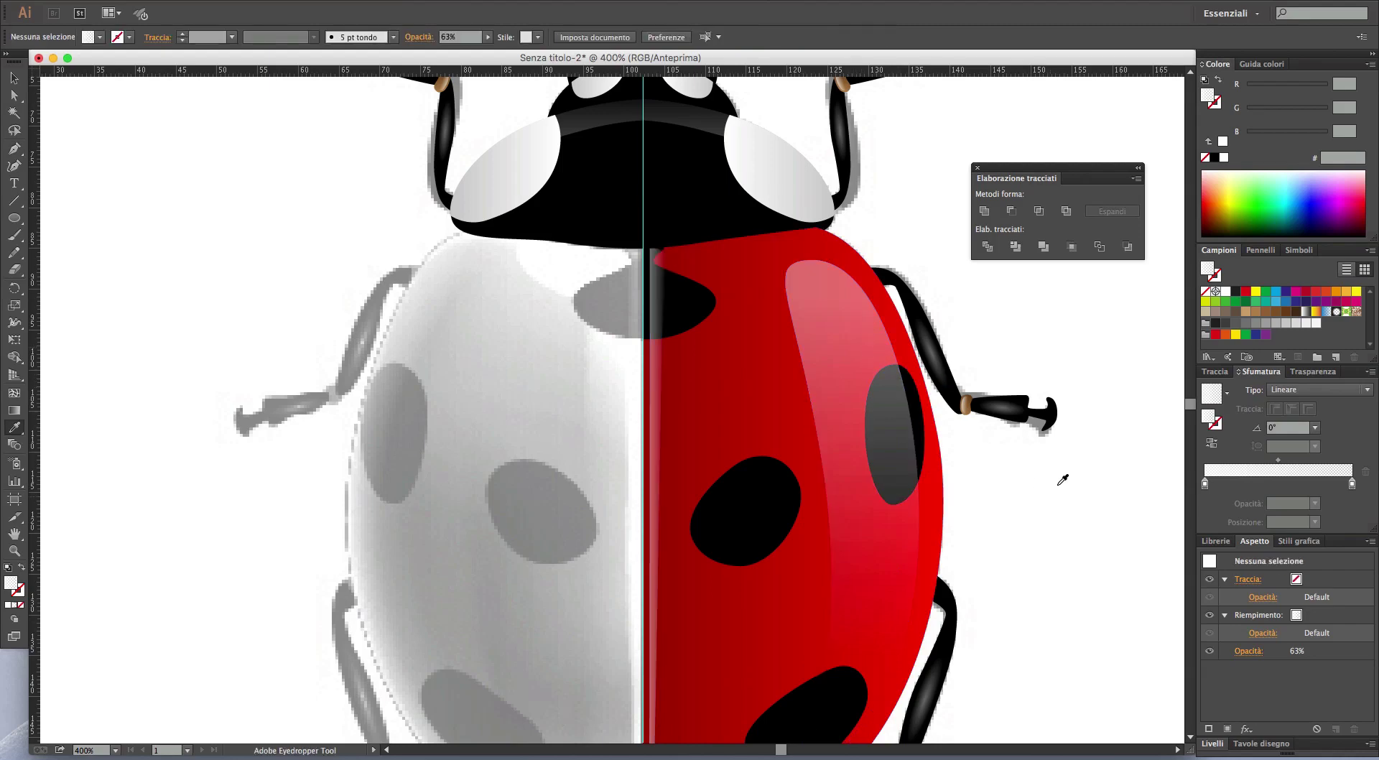
key(ctrl+minus)
drag(1068, 532, 970, 375)
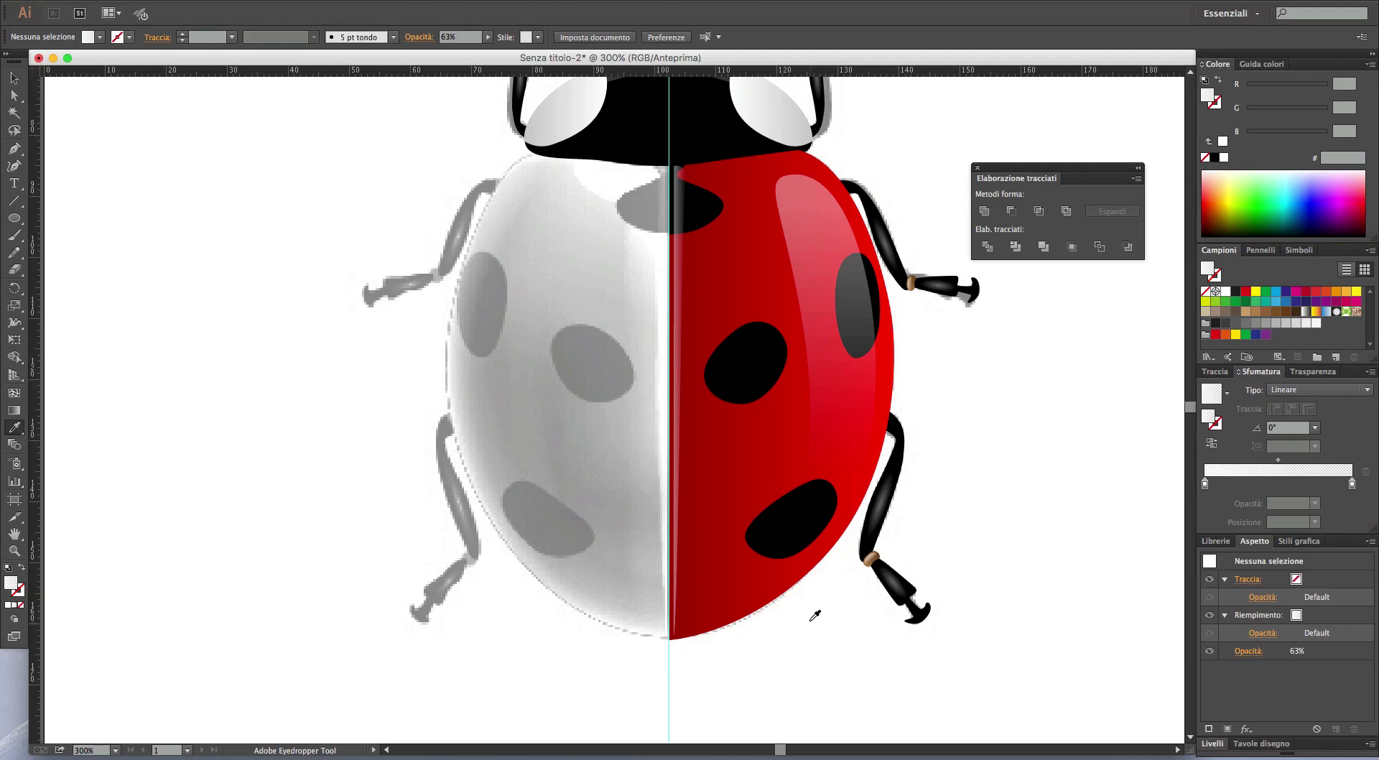
key(v)
click(677, 328)
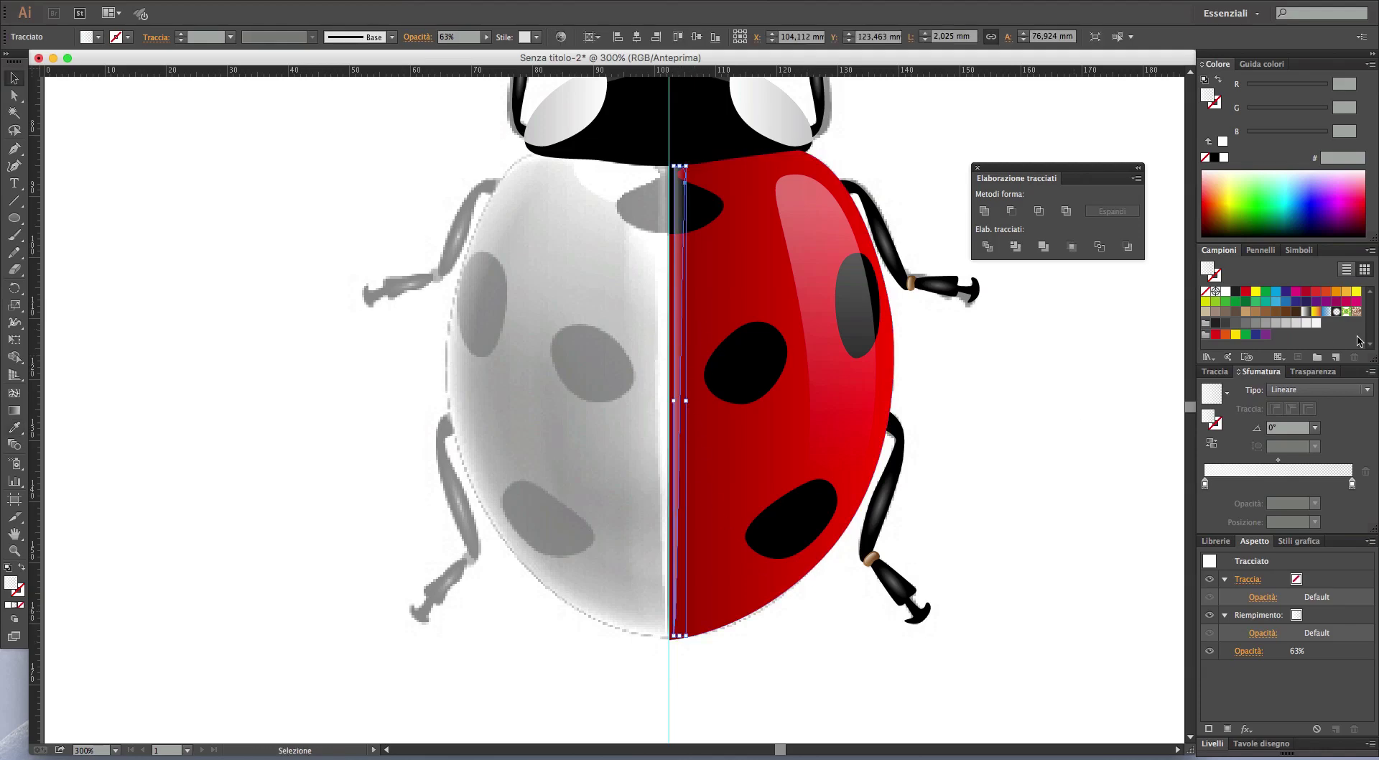
click(1325, 372)
click(1370, 390)
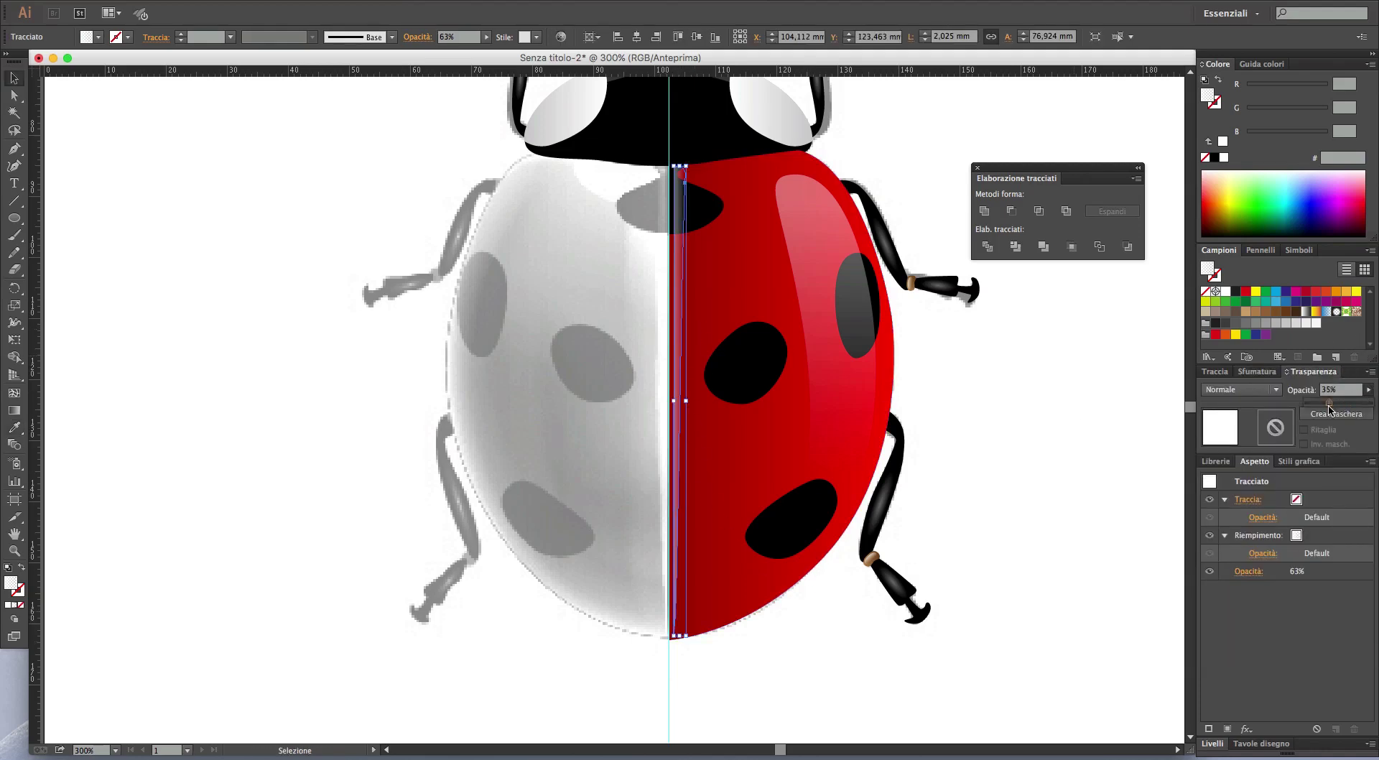
click(997, 606)
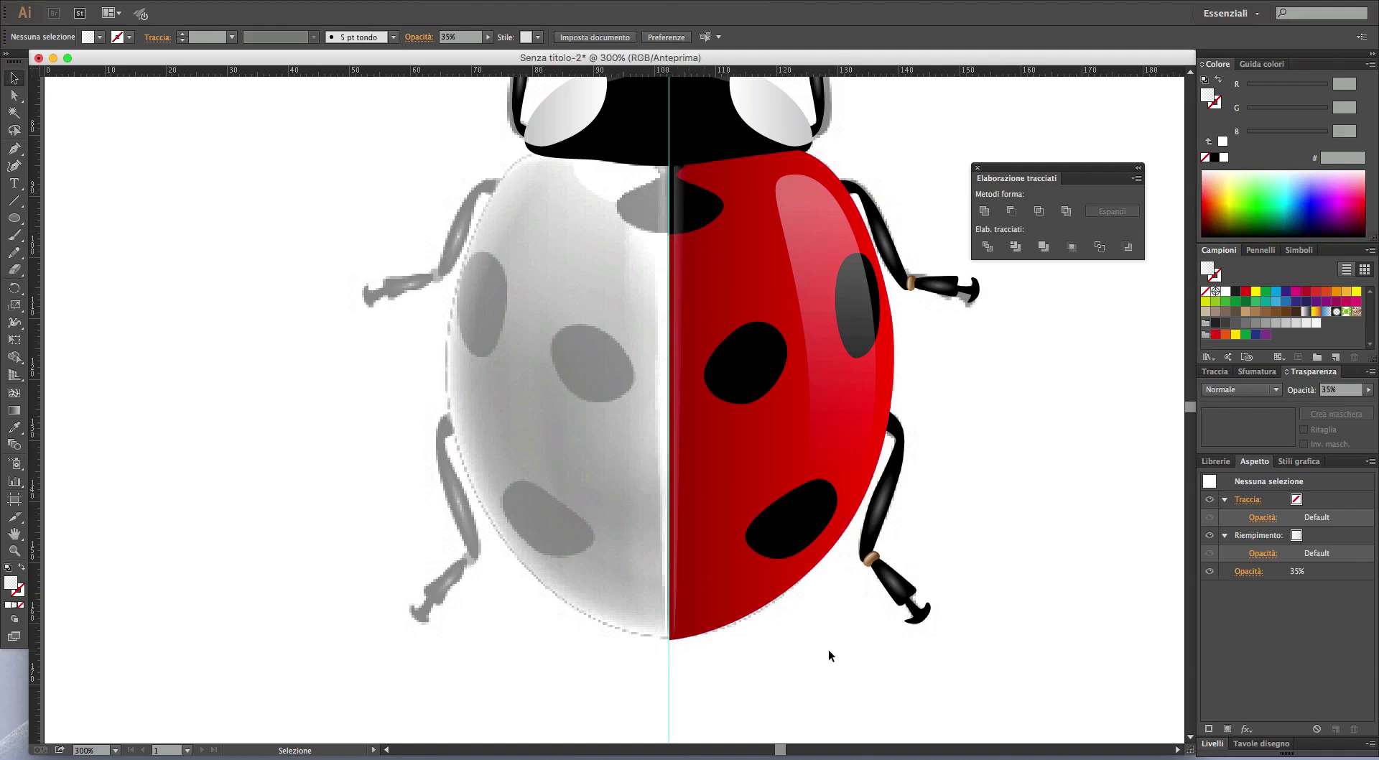
- Pen a thin seam path from the top of the wing's centre edge down to the shell bottom
scroll(688, 210, up, 1)
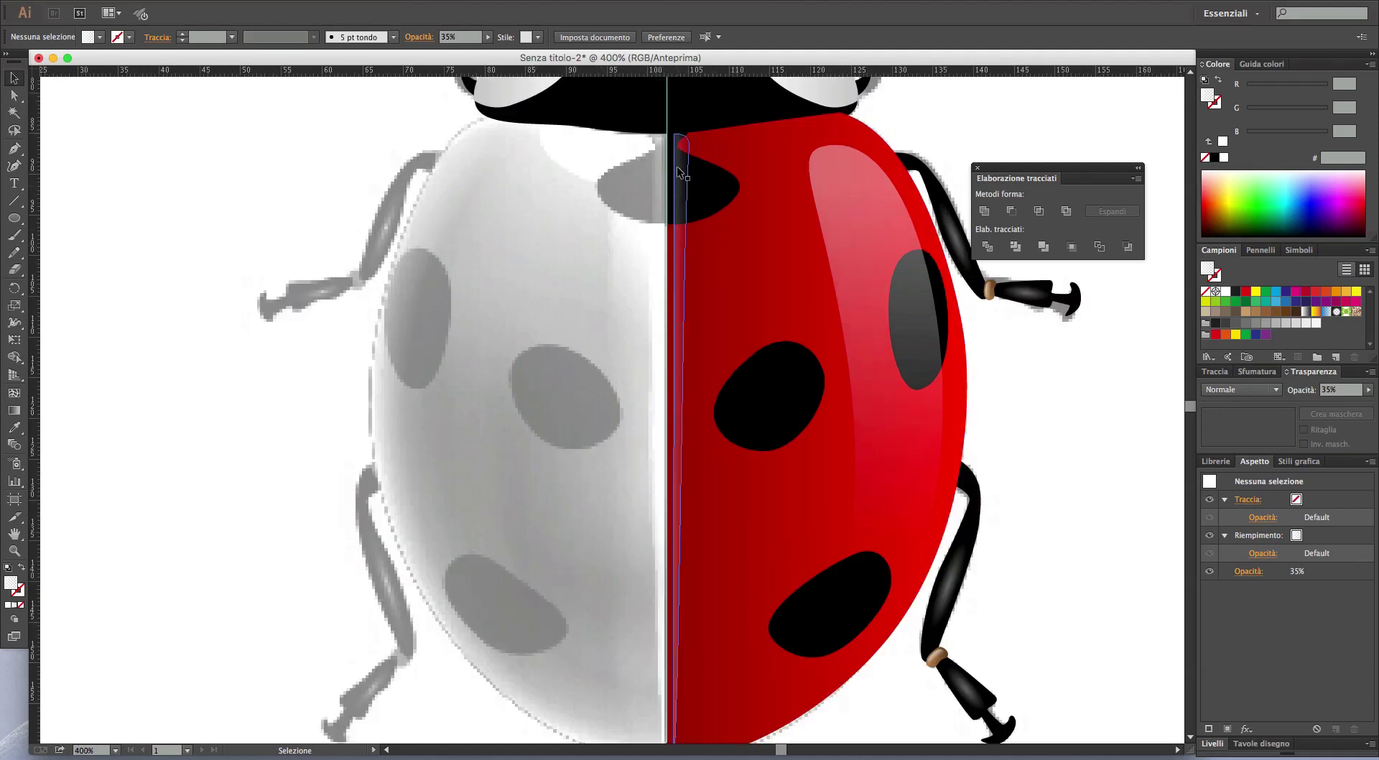
scroll(688, 210, up, 1)
scroll(688, 210, up, 3)
key(p)
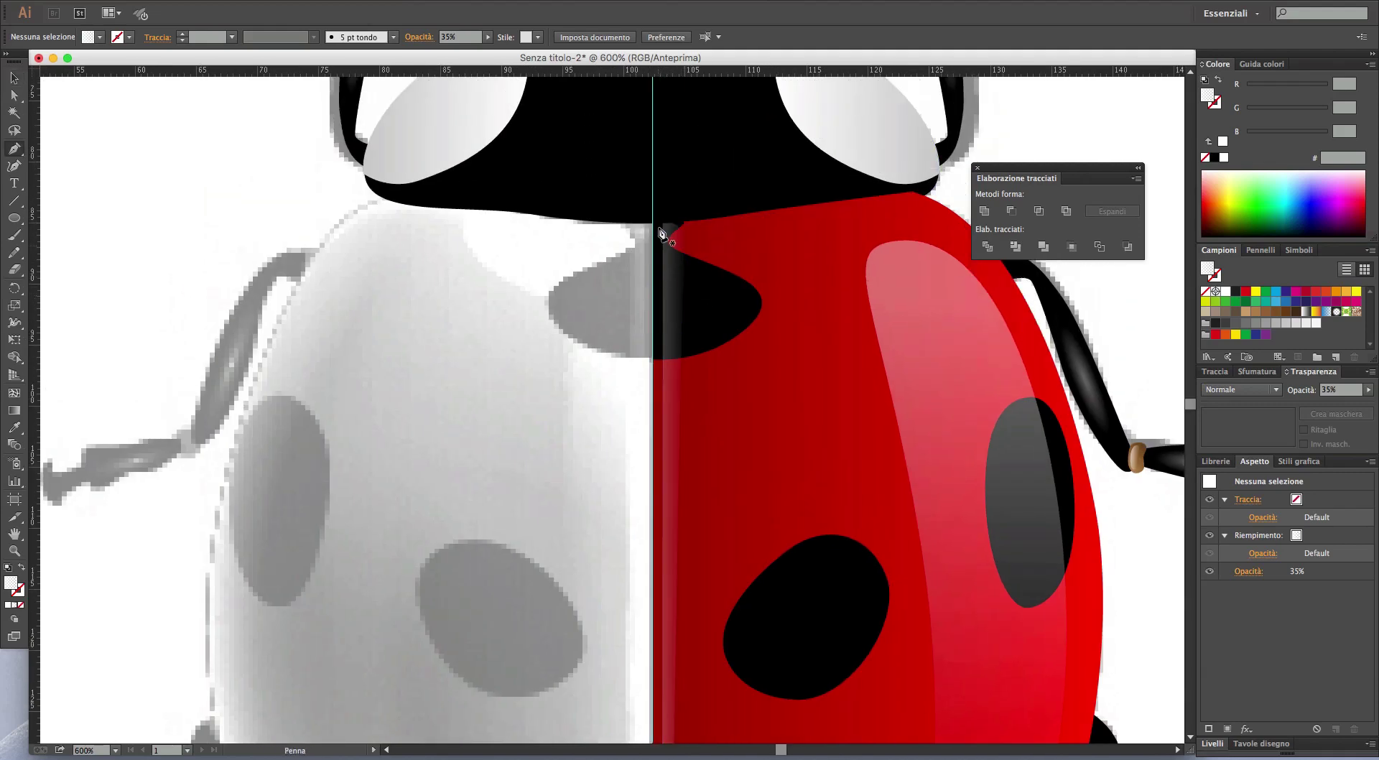
scroll(657, 237, up, 2)
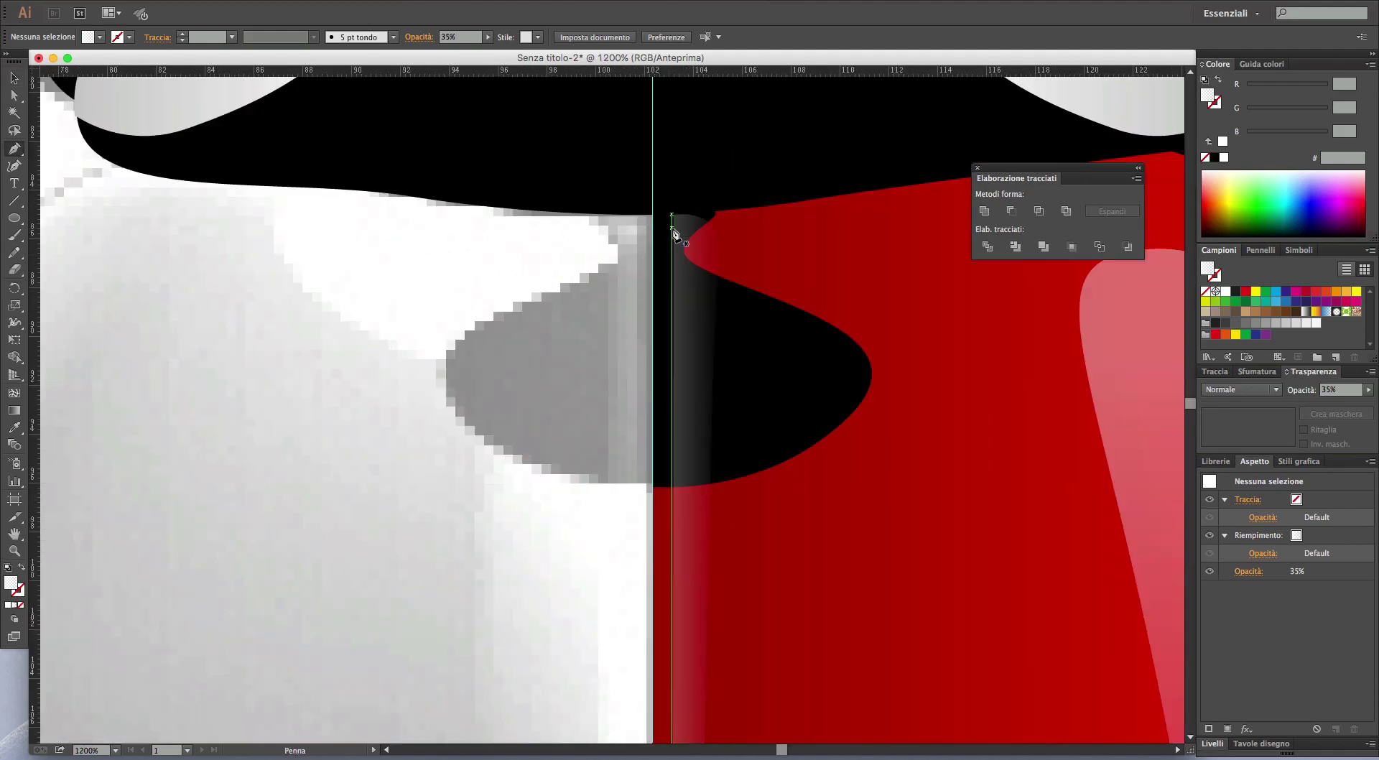
click(651, 211)
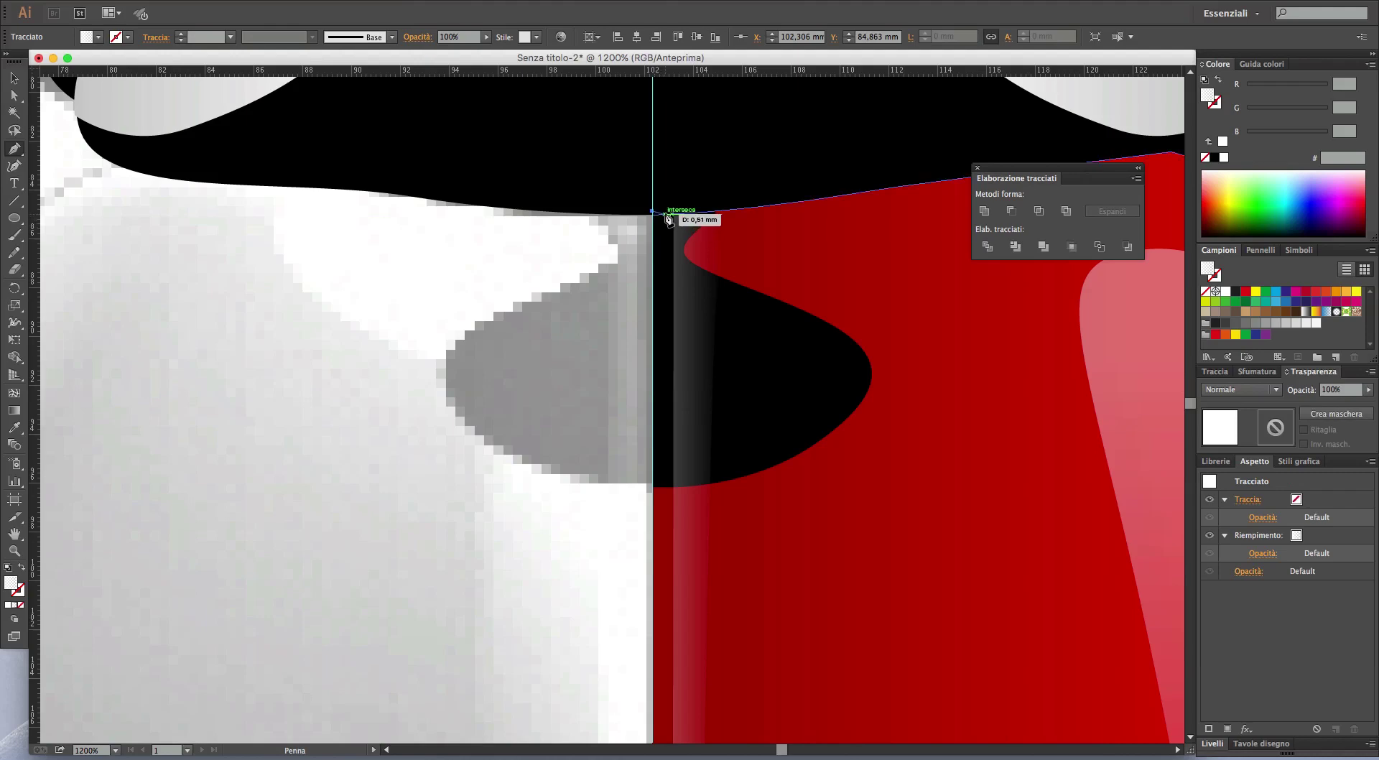
drag(661, 214, 657, 431)
drag(661, 530, 609, 200)
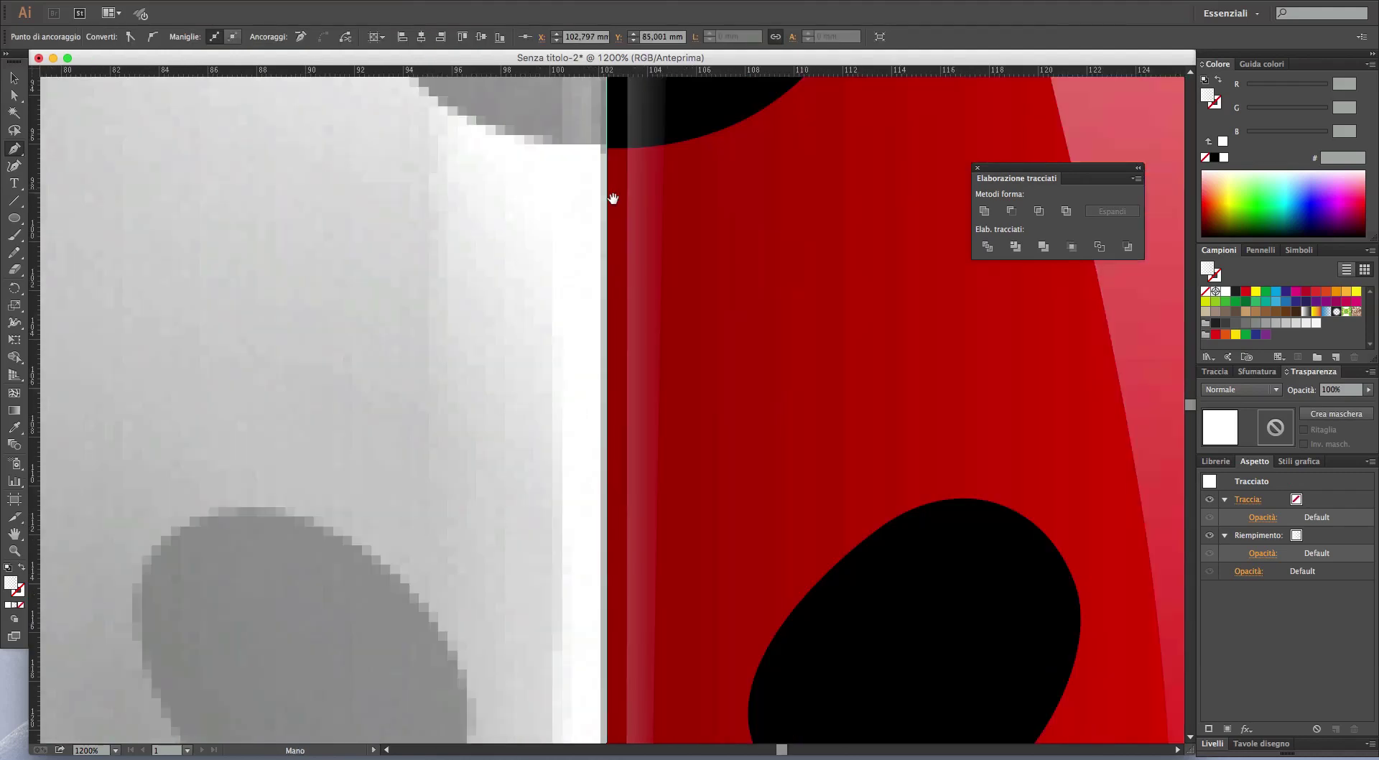
drag(617, 632, 649, 280)
drag(644, 718, 640, 391)
drag(652, 545, 652, 430)
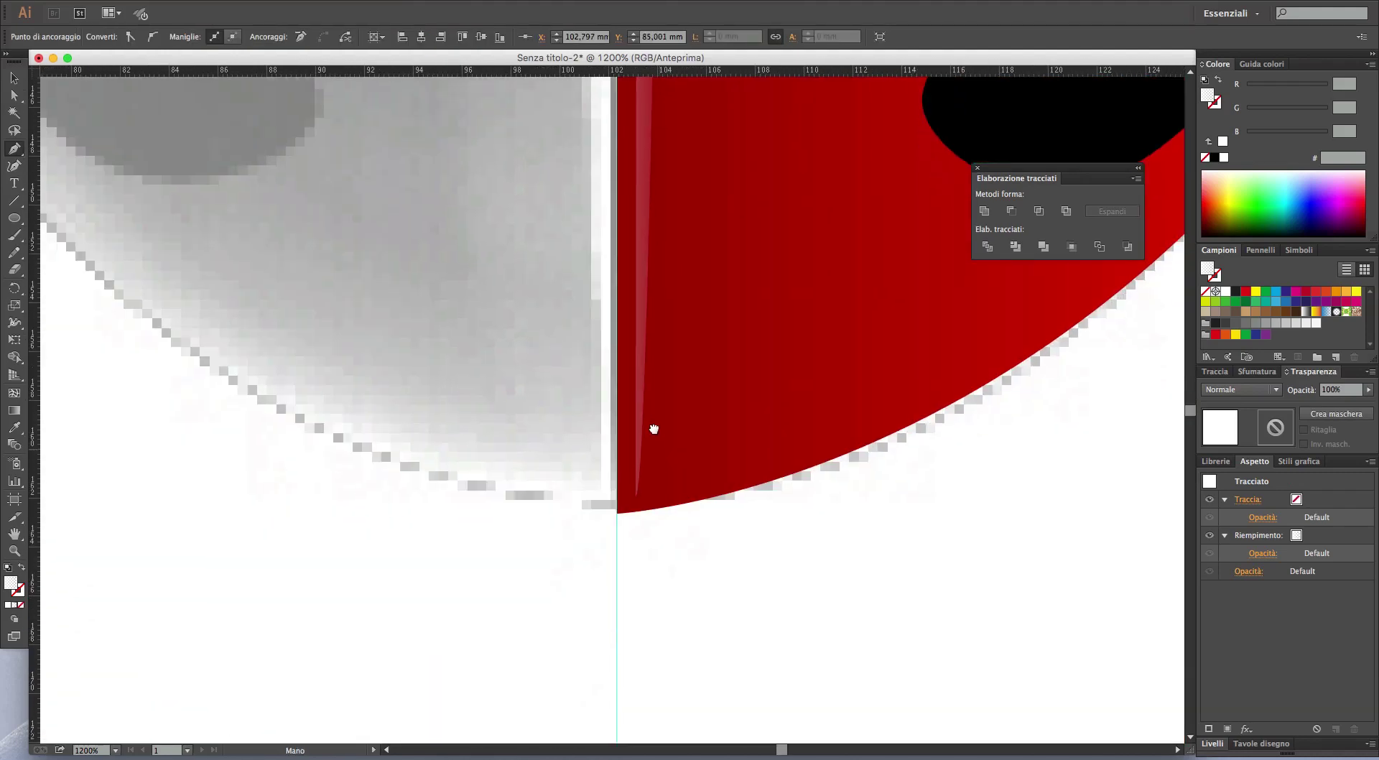
click(613, 493)
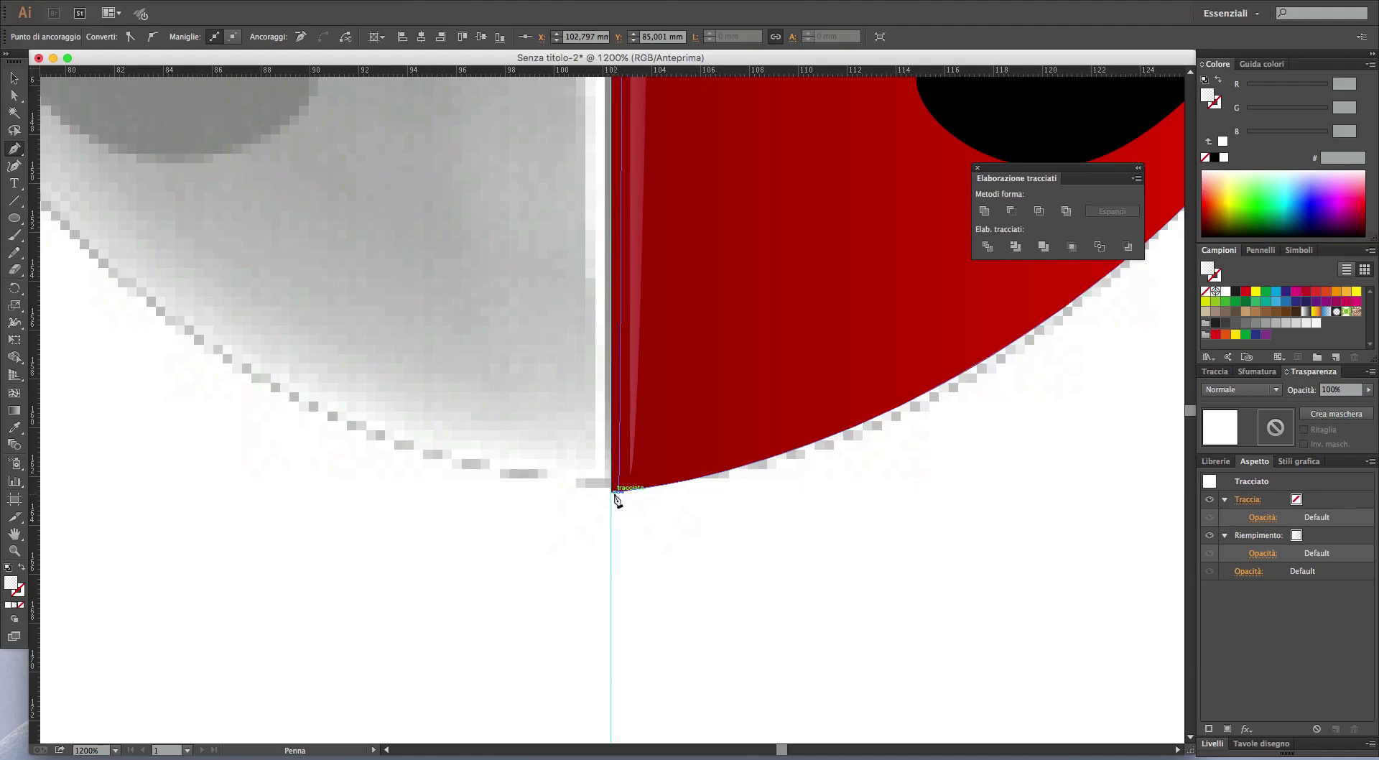
- Close the seam path at the top, fill it with the head's black, and deselect
drag(617, 242, 671, 471)
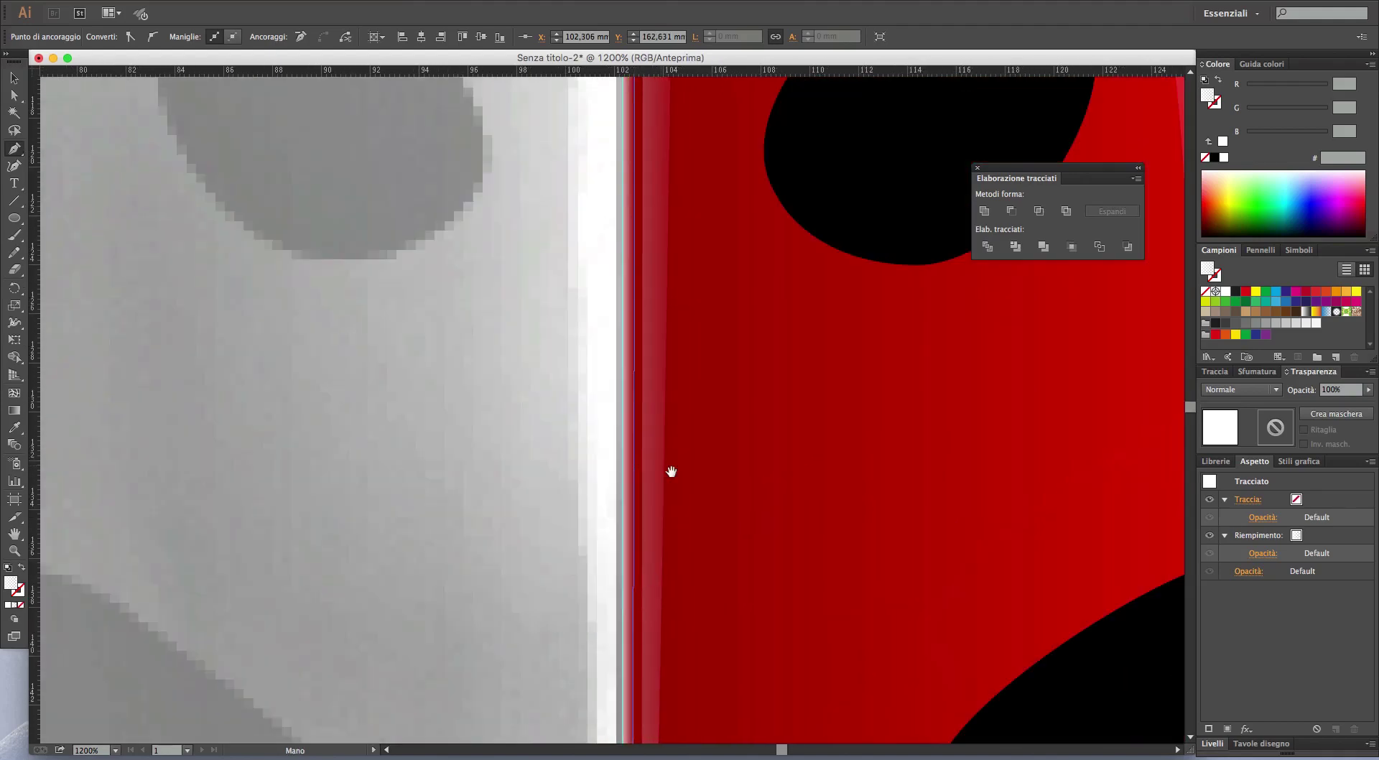
drag(686, 261, 708, 446)
drag(711, 154, 711, 369)
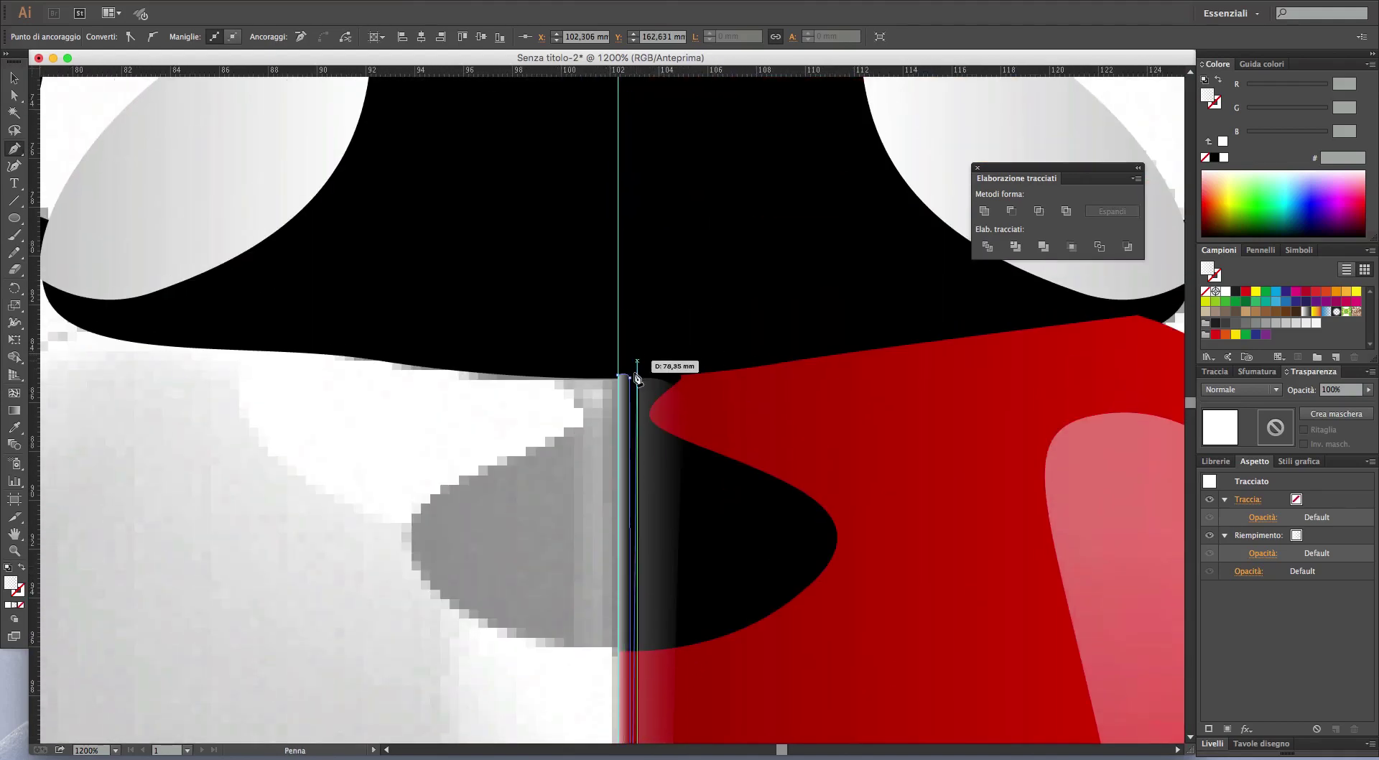
click(618, 375)
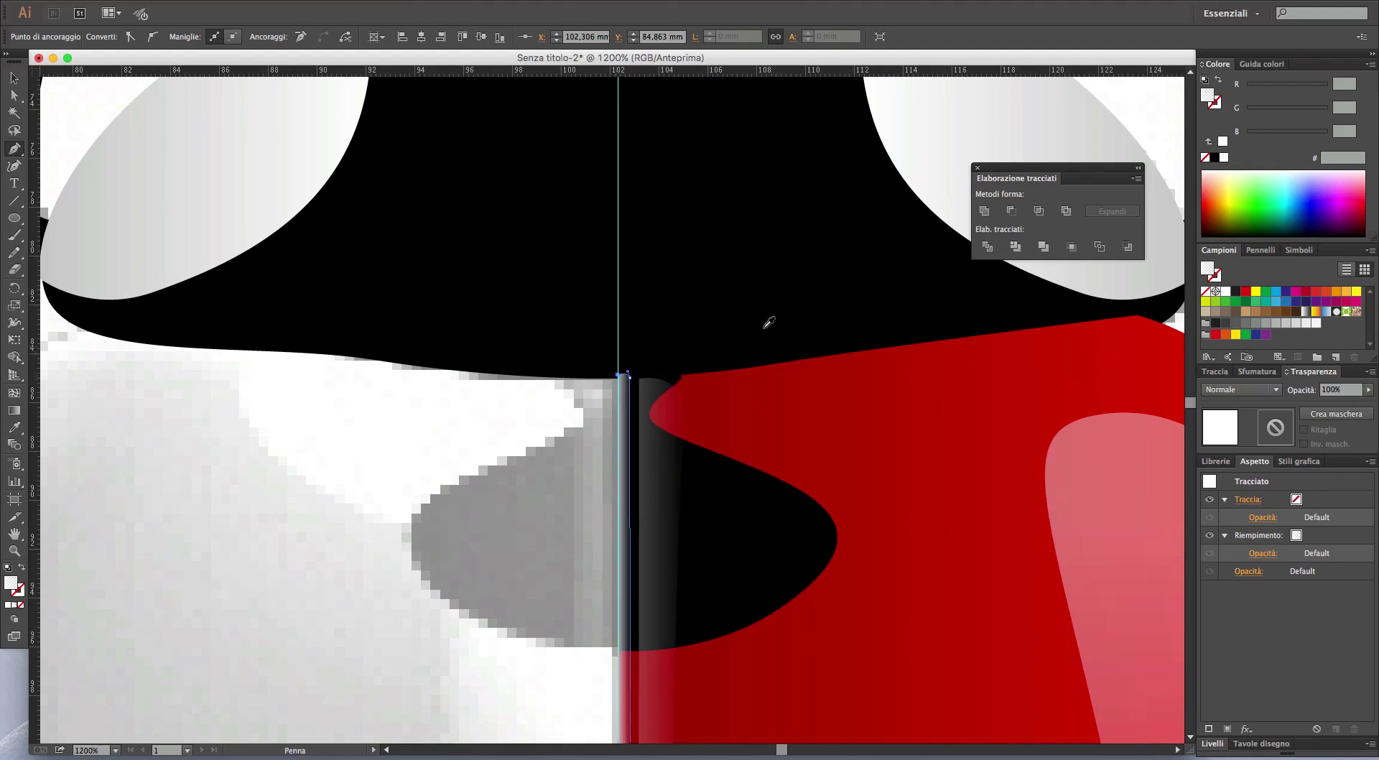
key(i)
click(739, 265)
scroll(787, 305, down, 2)
scroll(787, 305, down, 2)
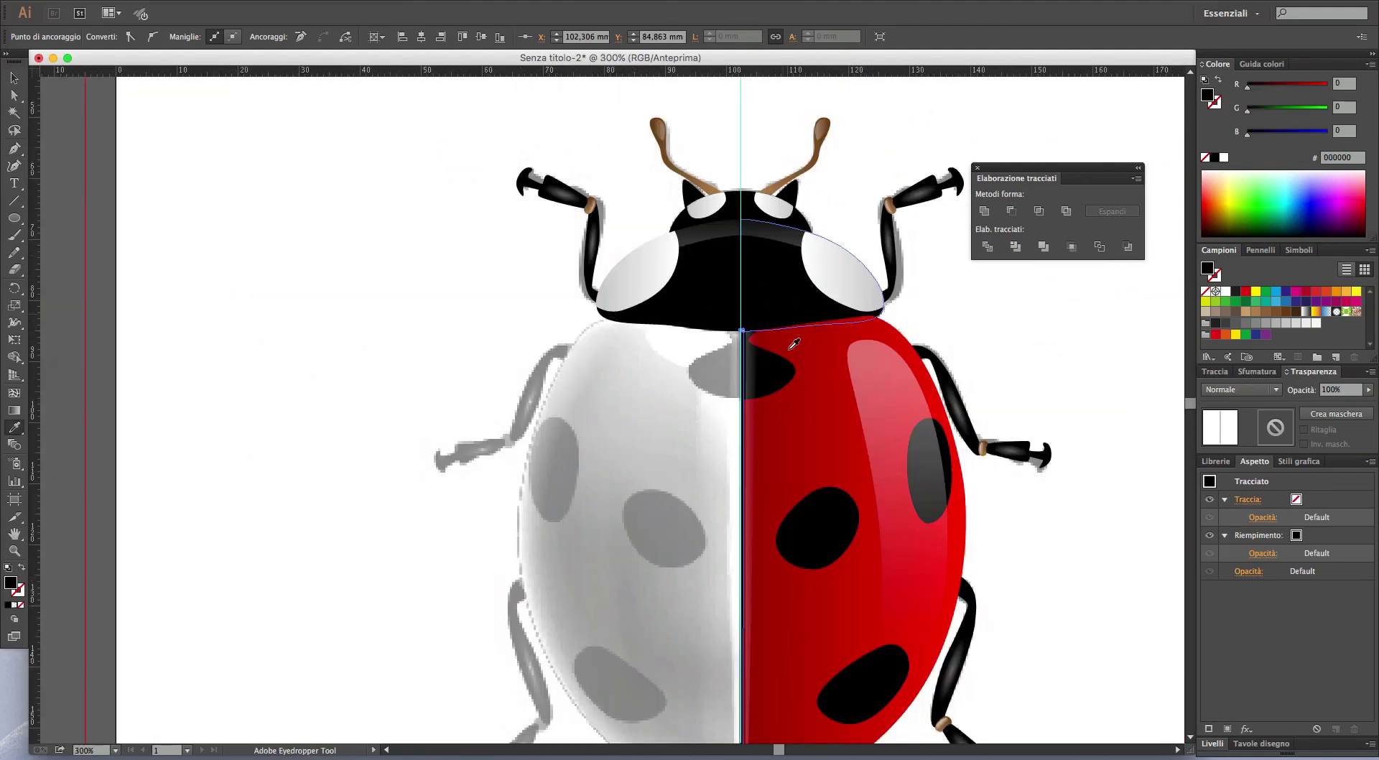
drag(754, 385, 639, 151)
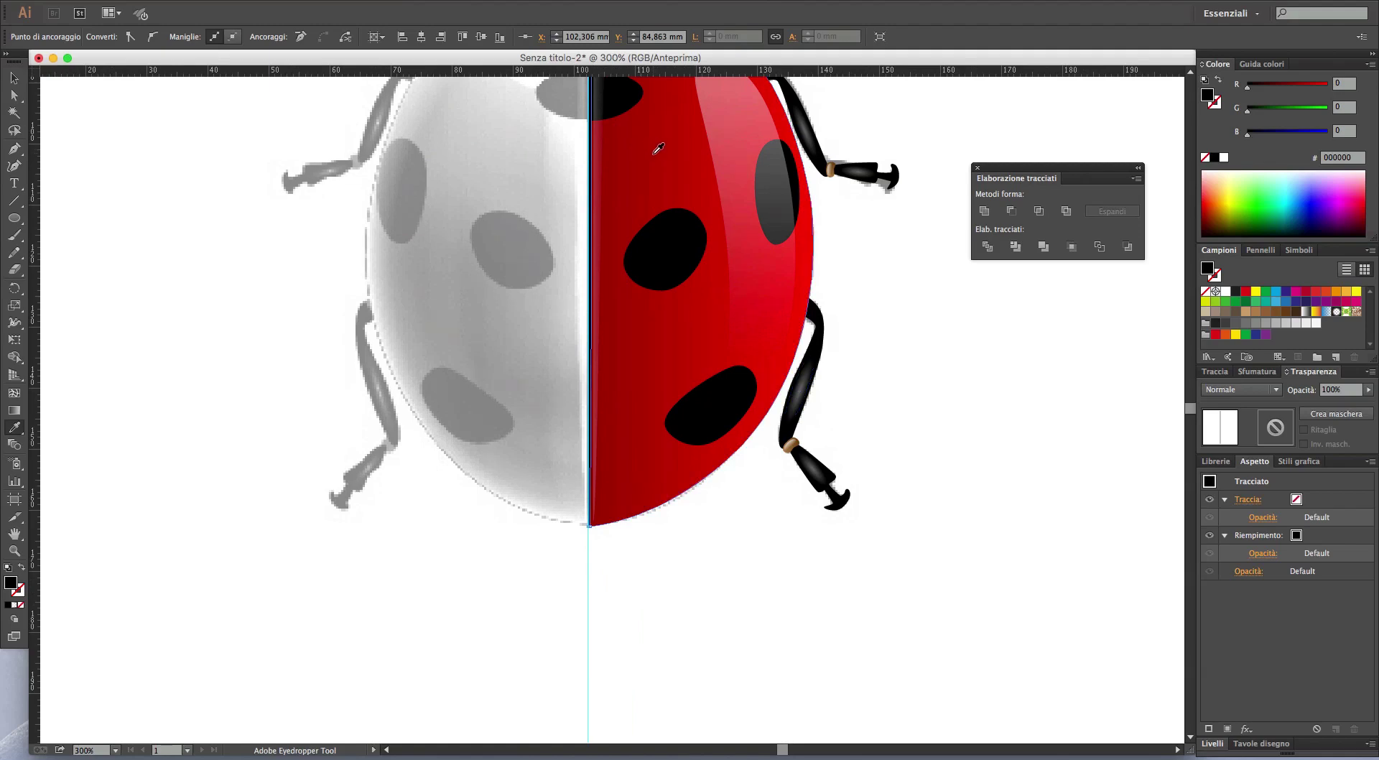
key(v)
click(932, 456)
- Group the red right half together with its legs
key(ctrl+minus)
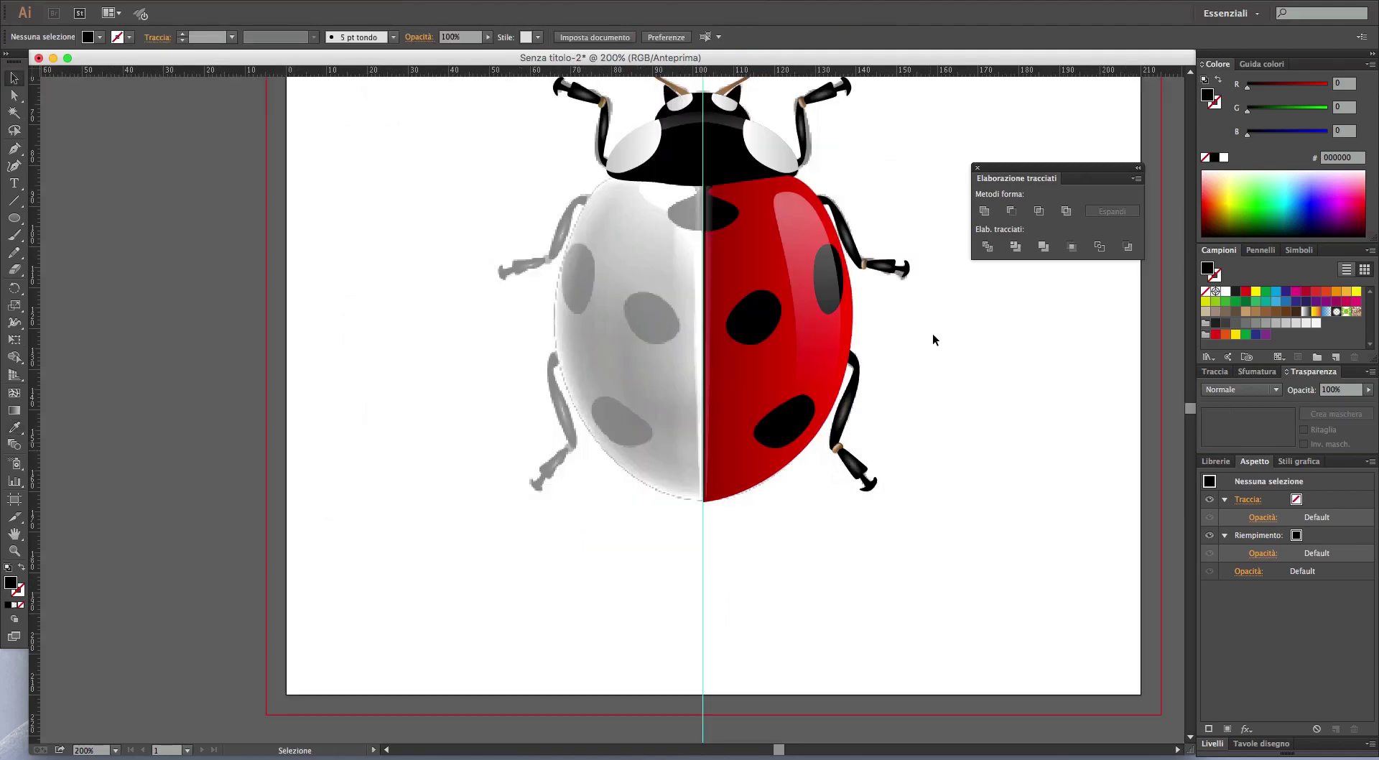
drag(899, 636, 616, 286)
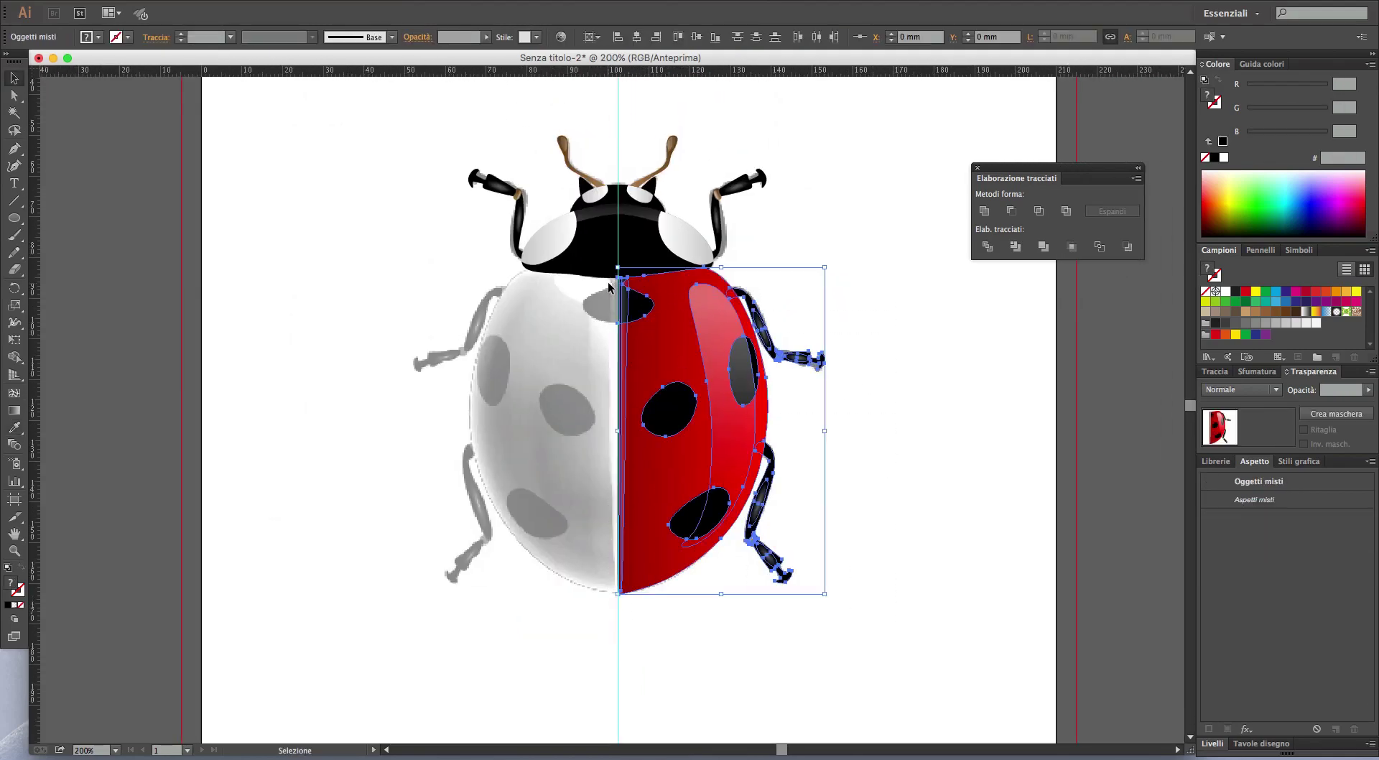
right_click(727, 454)
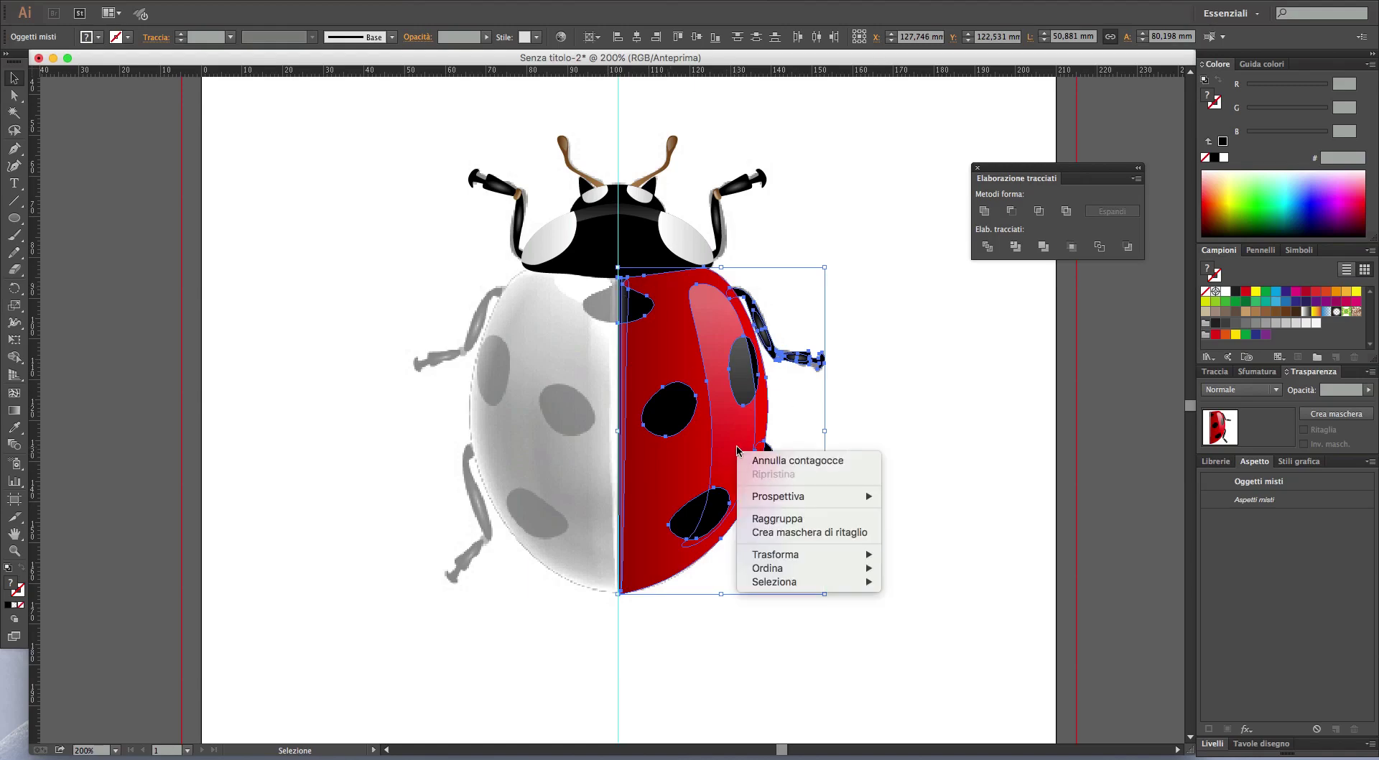
click(790, 518)
- Reflect a copy of the group vertically and move it to the left side
key(a)
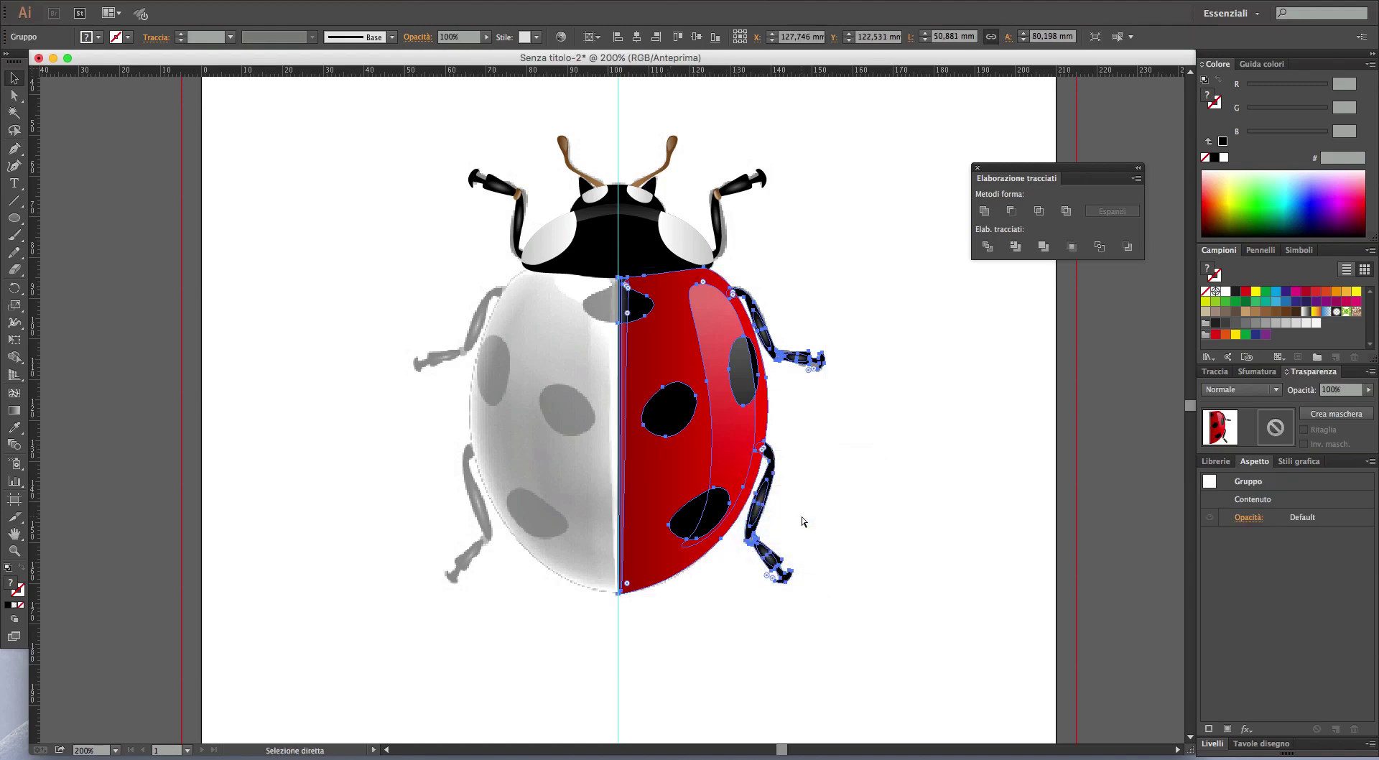
key(v)
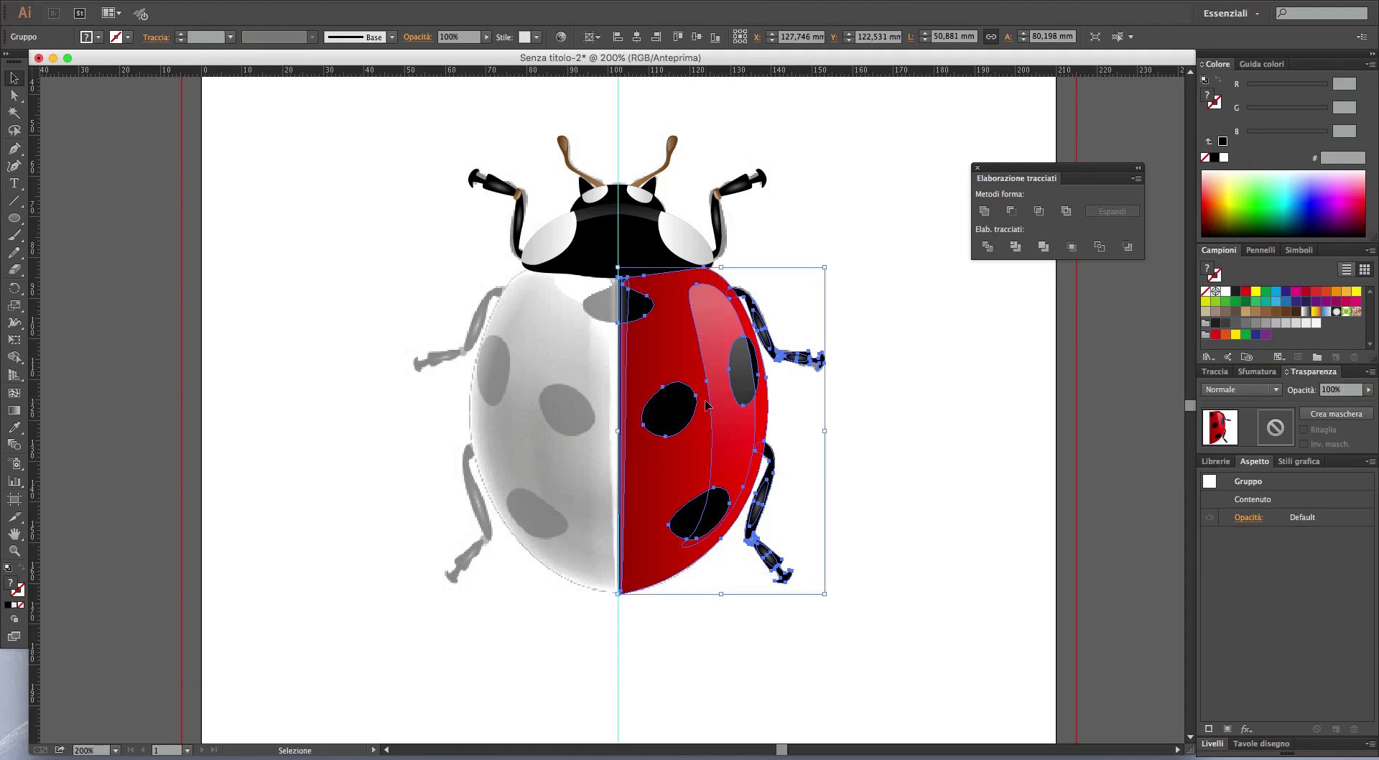
right_click(707, 405)
mouse_move(744, 507)
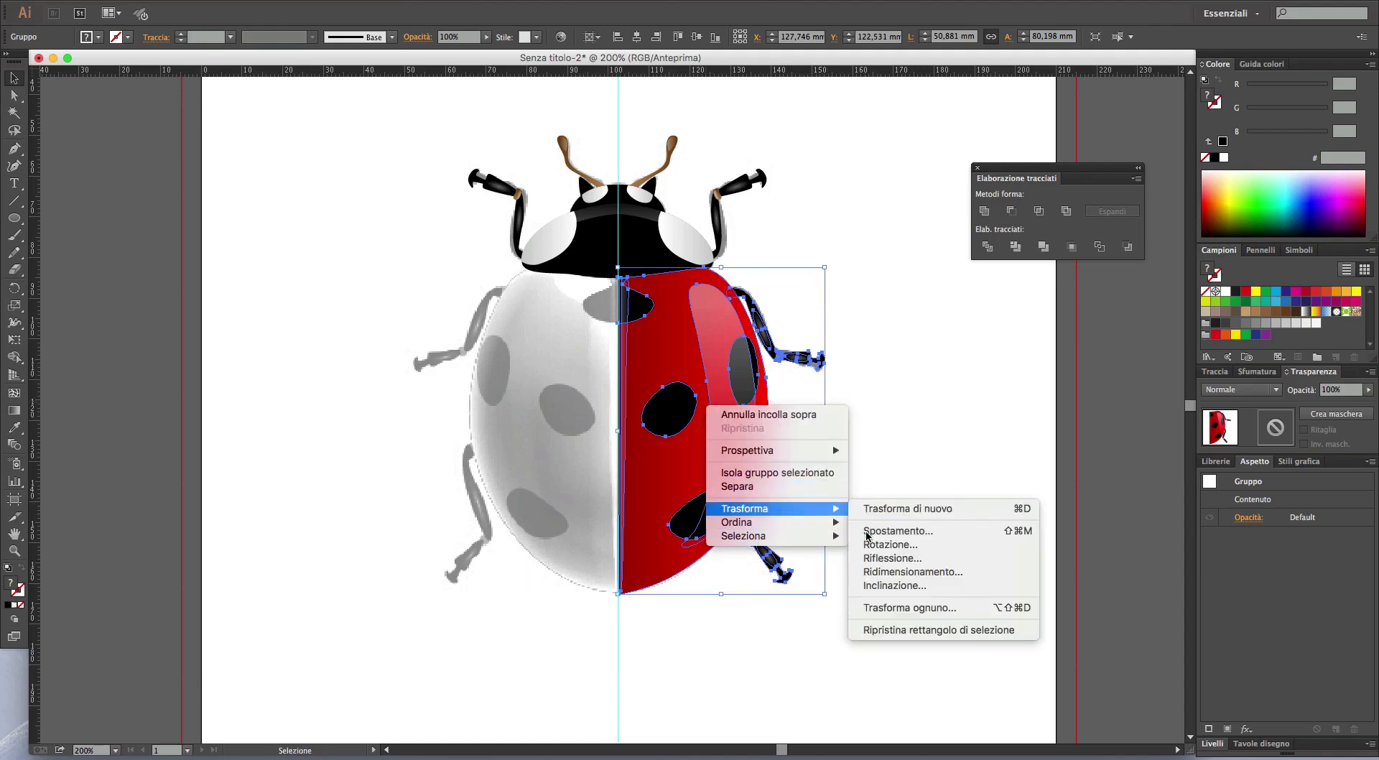
click(891, 558)
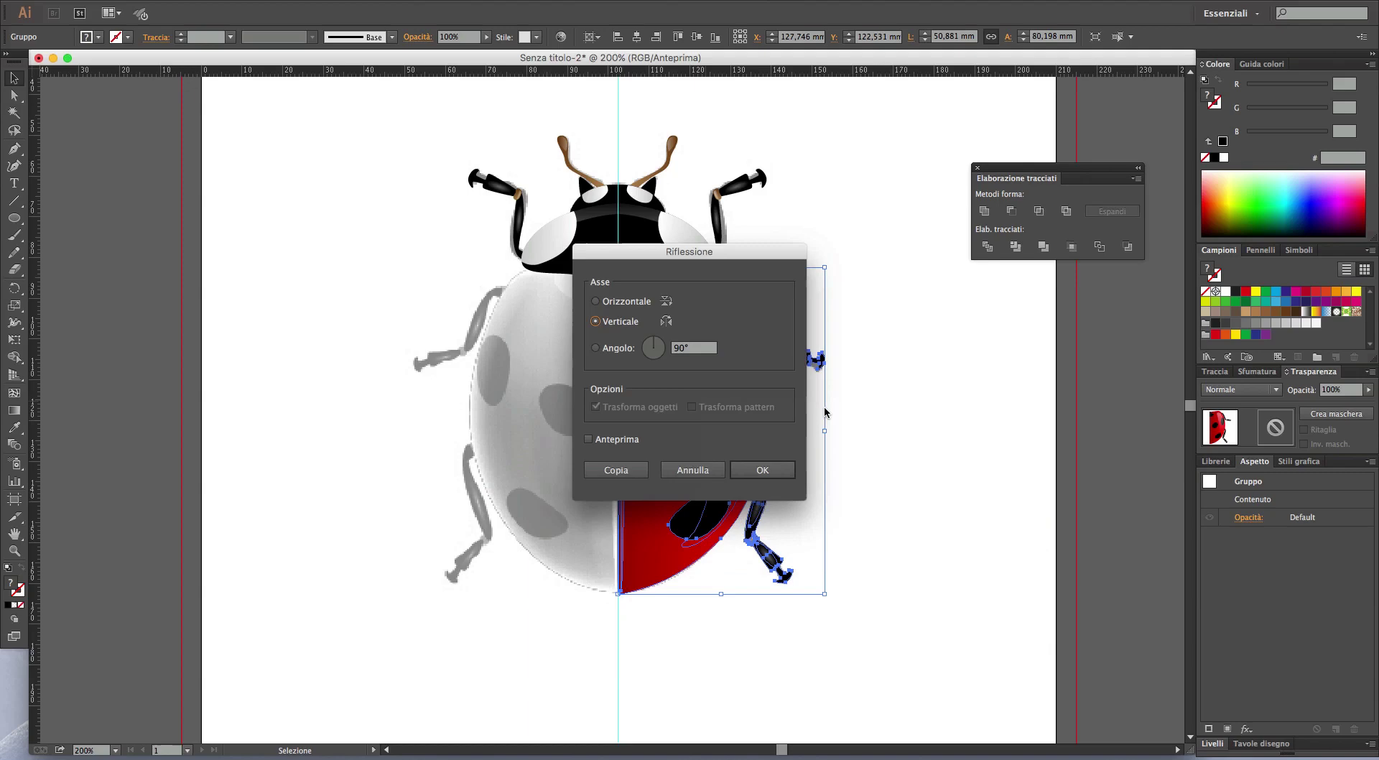
click(755, 474)
drag(788, 405, 535, 405)
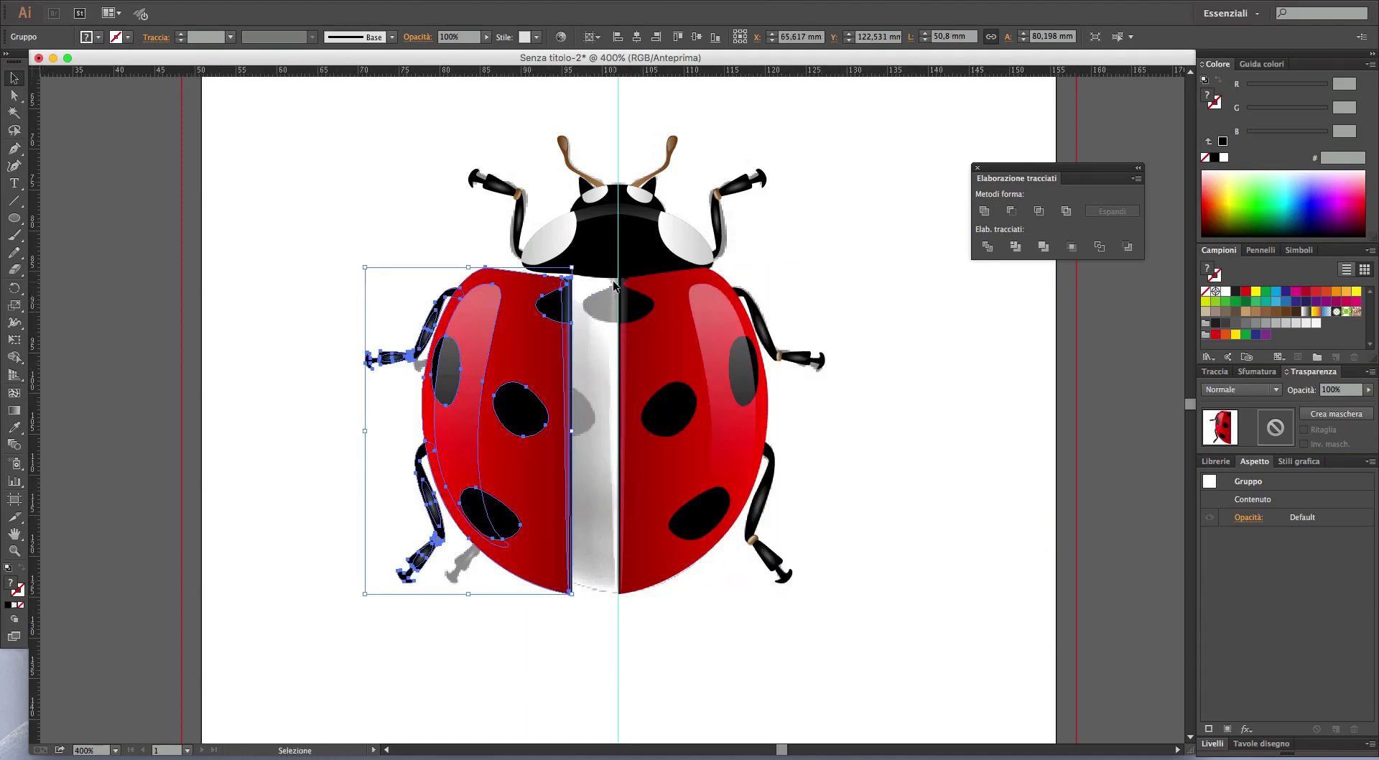
- Align the mirrored left half flush against the centre guide
key(ctrl+plus)
drag(294, 369, 469, 369)
key(ctrl+plus)
key(ctrl+plus)
key(ctrl+plus)
key(ctrl+plus)
key(ctrl+plus)
key(ctrl+plus)
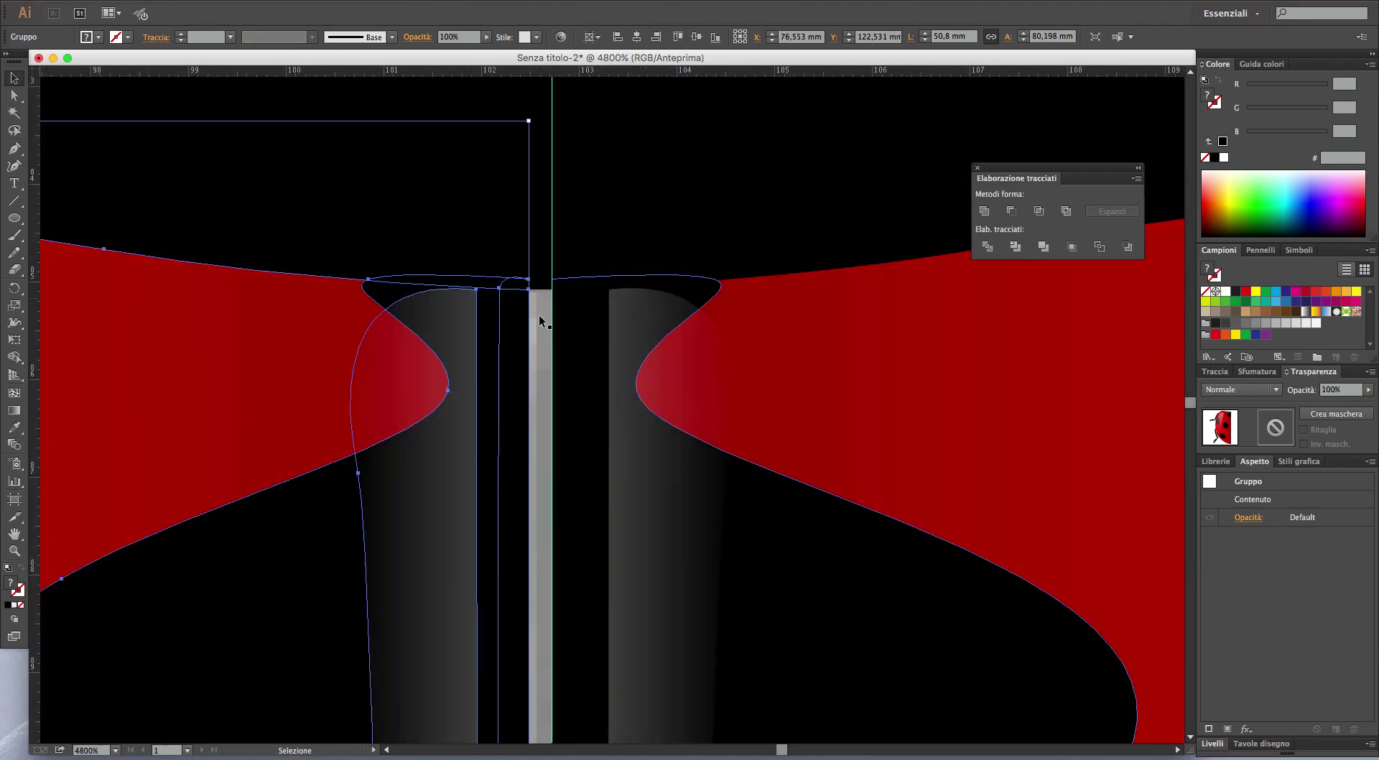
drag(483, 307, 512, 306)
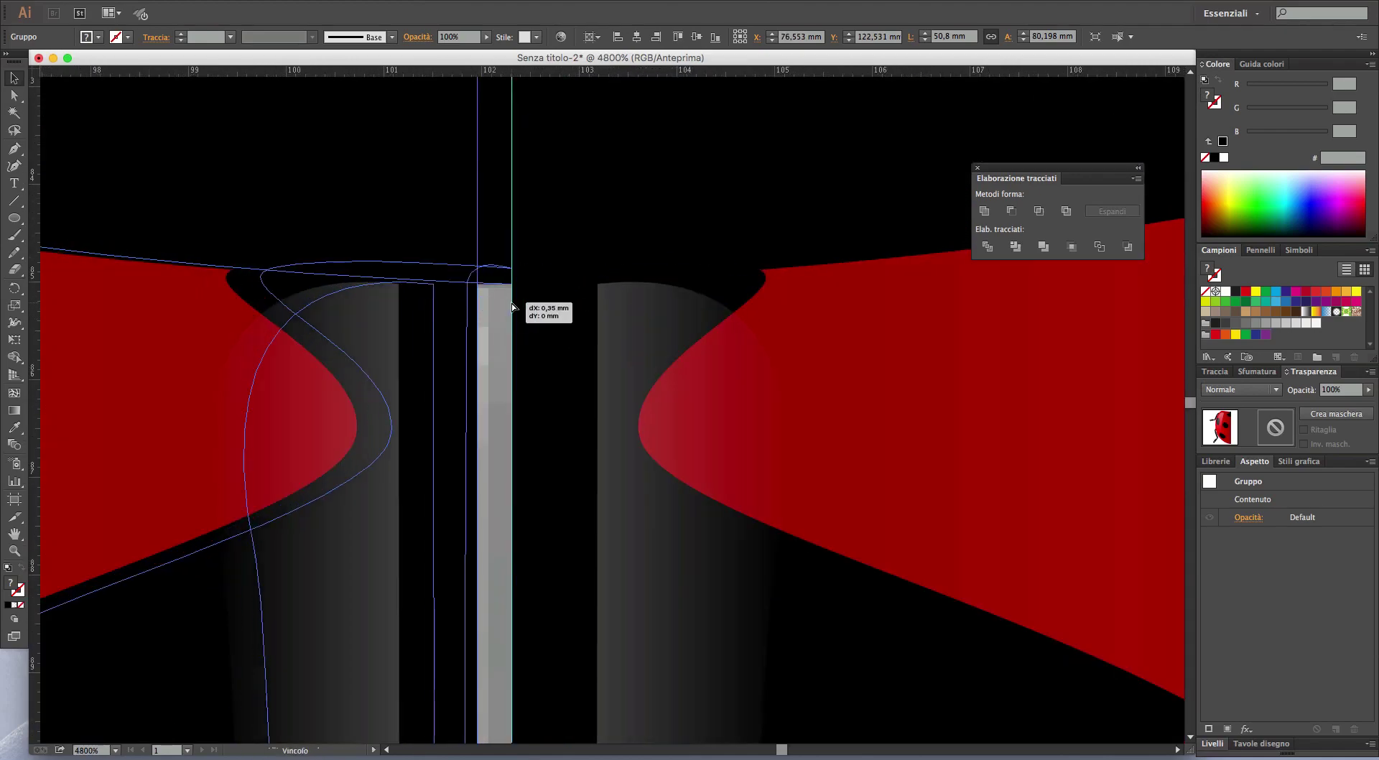
key(ctrl+minus)
key(ctrl+minus)
key(ctrl+minus)
key(ctrl+minus)
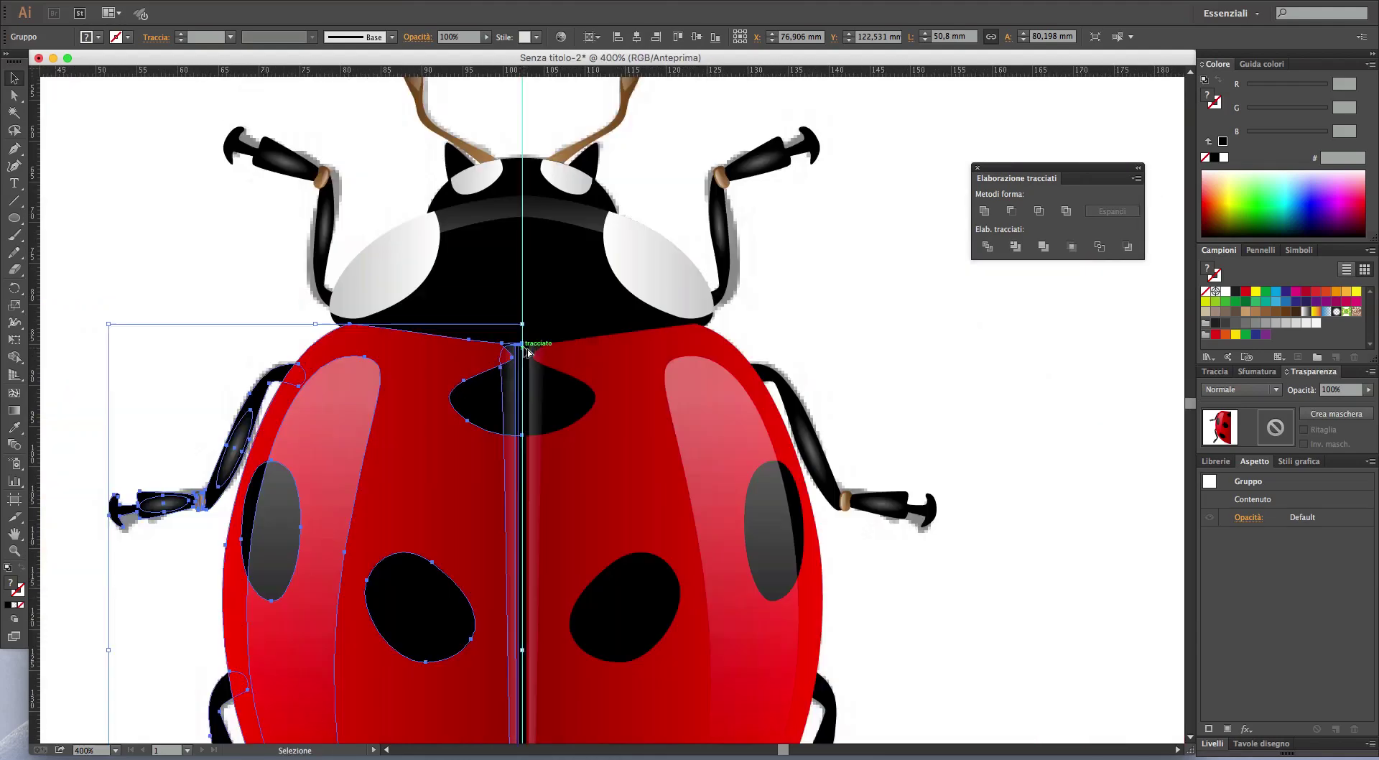
key(ctrl+minus)
key(ctrl+minus)
key(ctrl+minus)
key(ctrl+minus)
click(711, 459)
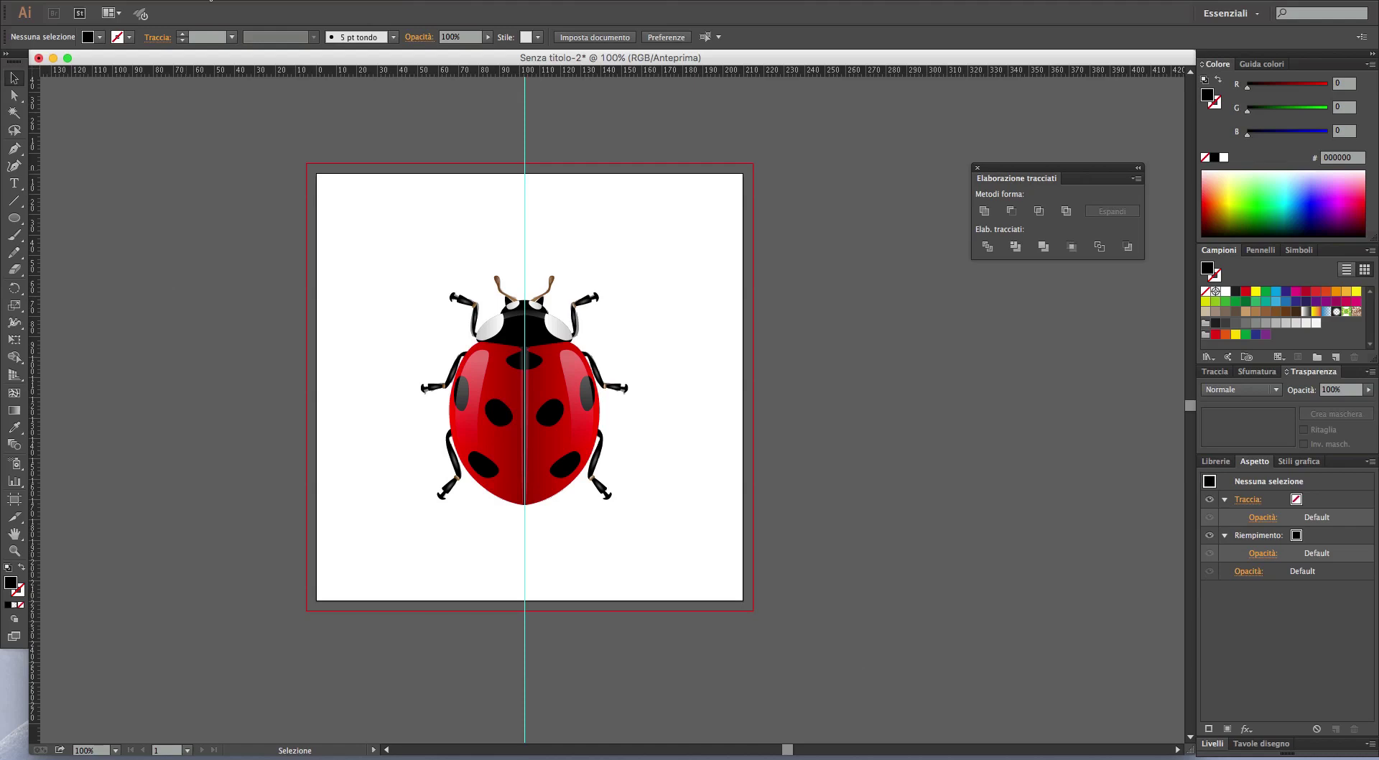
- Move the Ladybird.jpg reference photo off the artboard to the right
click(210, 0)
click(253, 88)
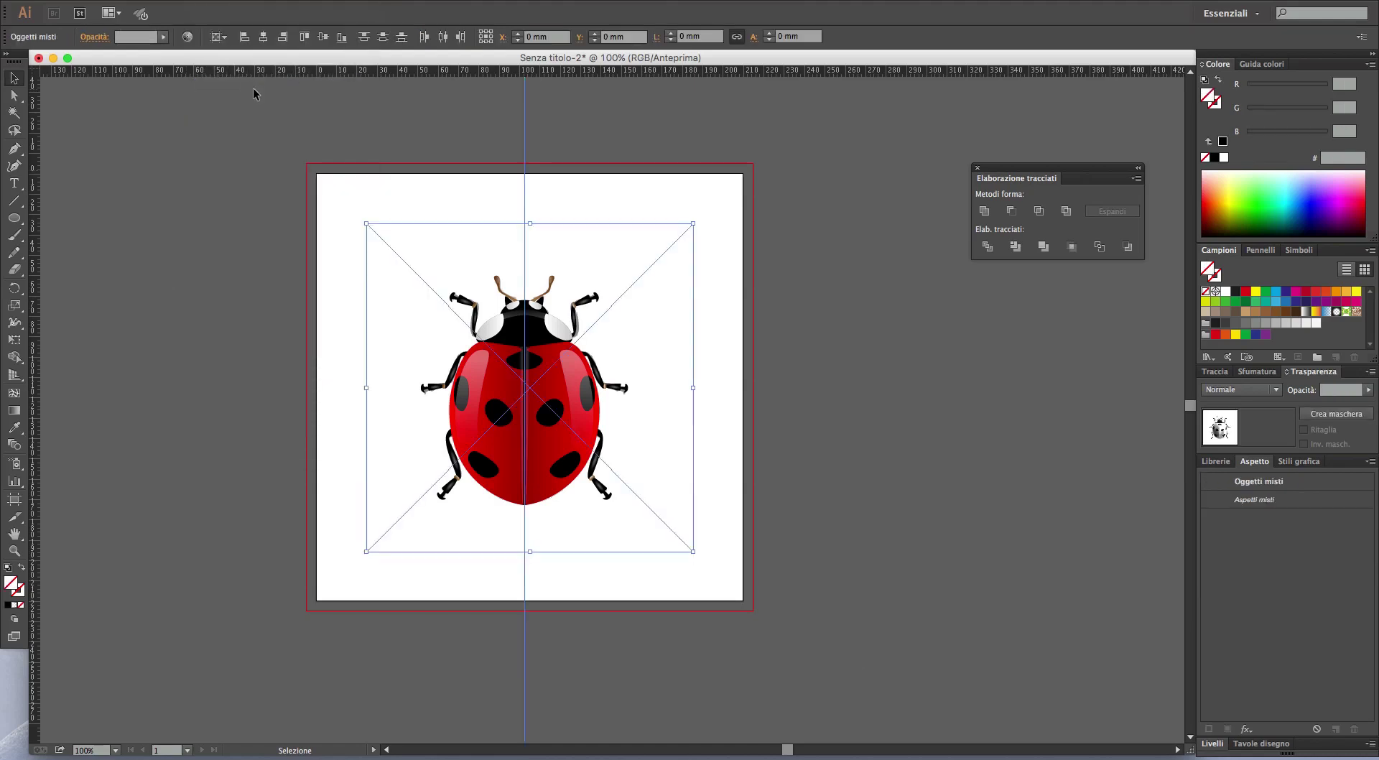
click(524, 165)
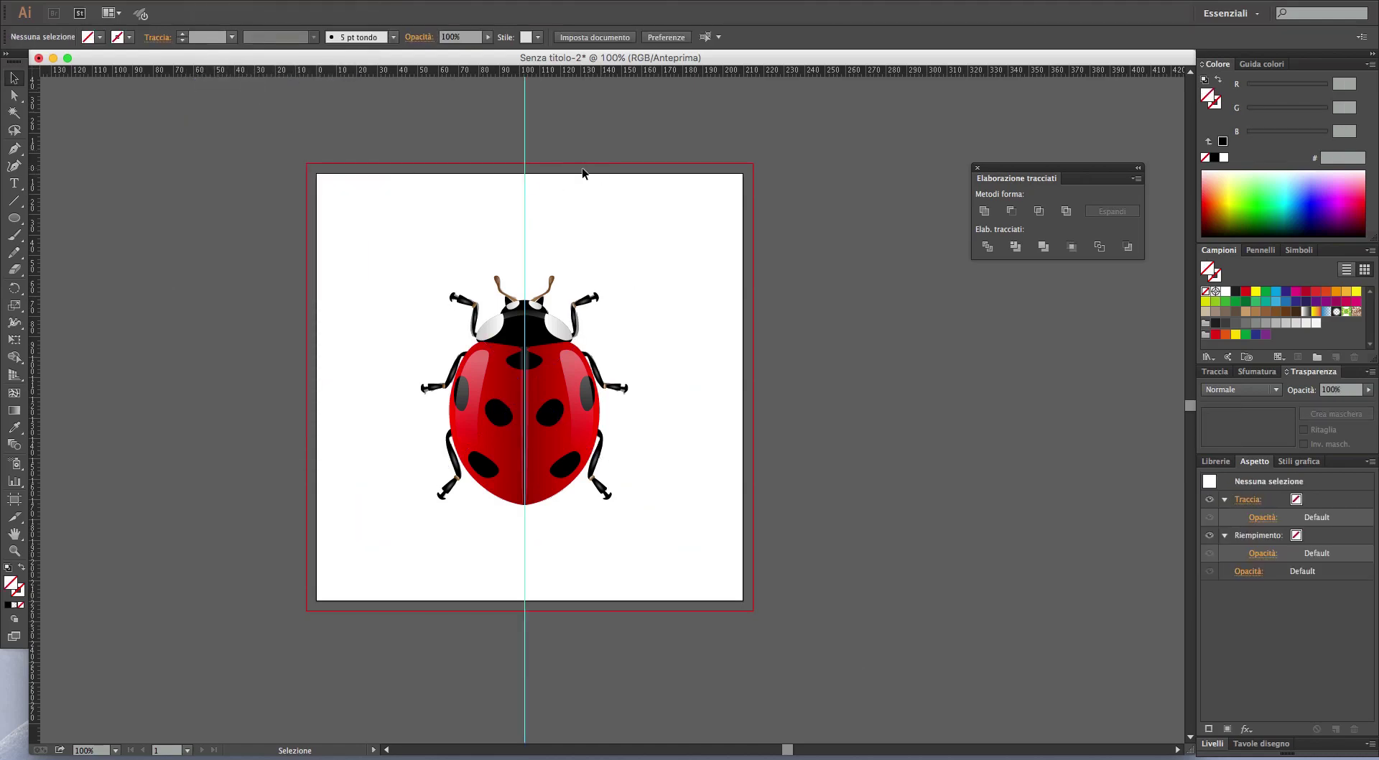
click(446, 127)
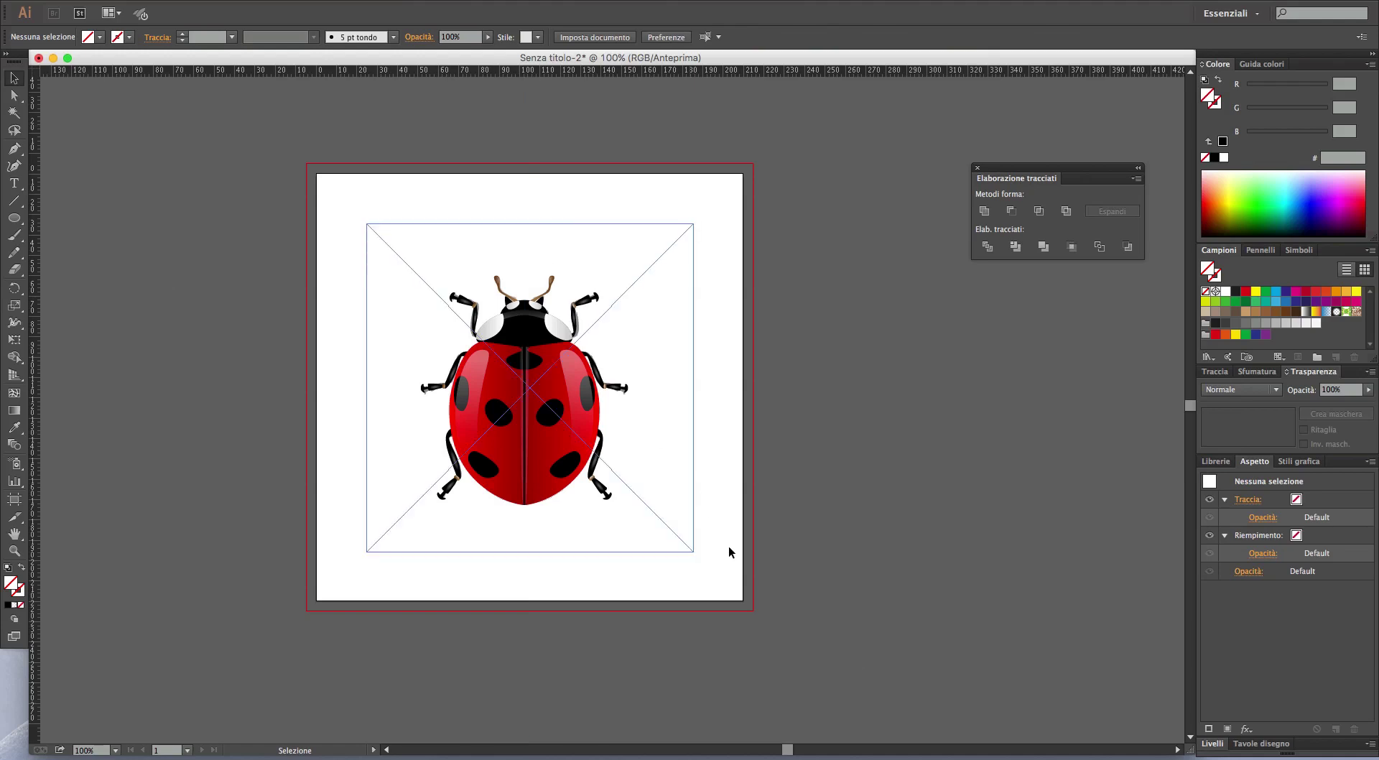
drag(674, 541, 1135, 540)
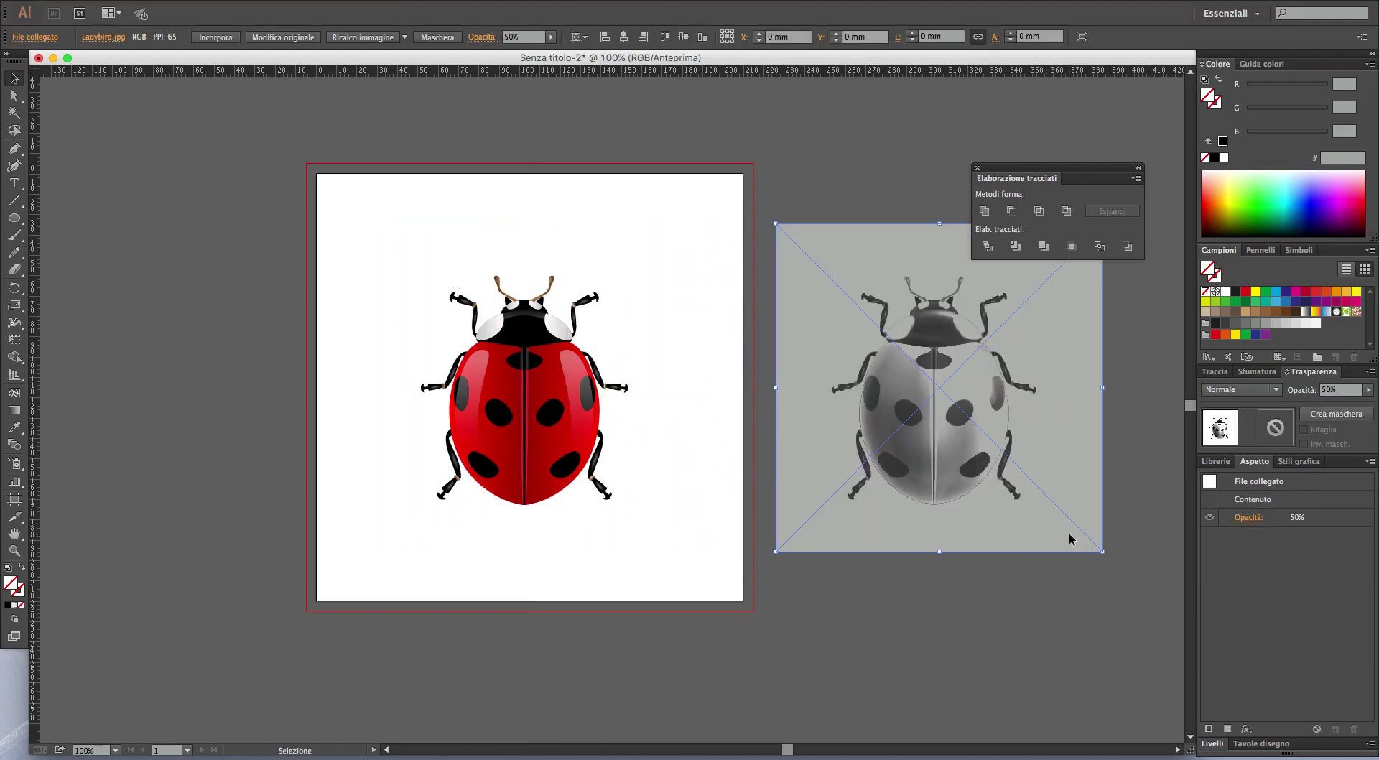
click(631, 550)
- Delete the white highlight from the left wing case
scroll(524, 442, up, 3)
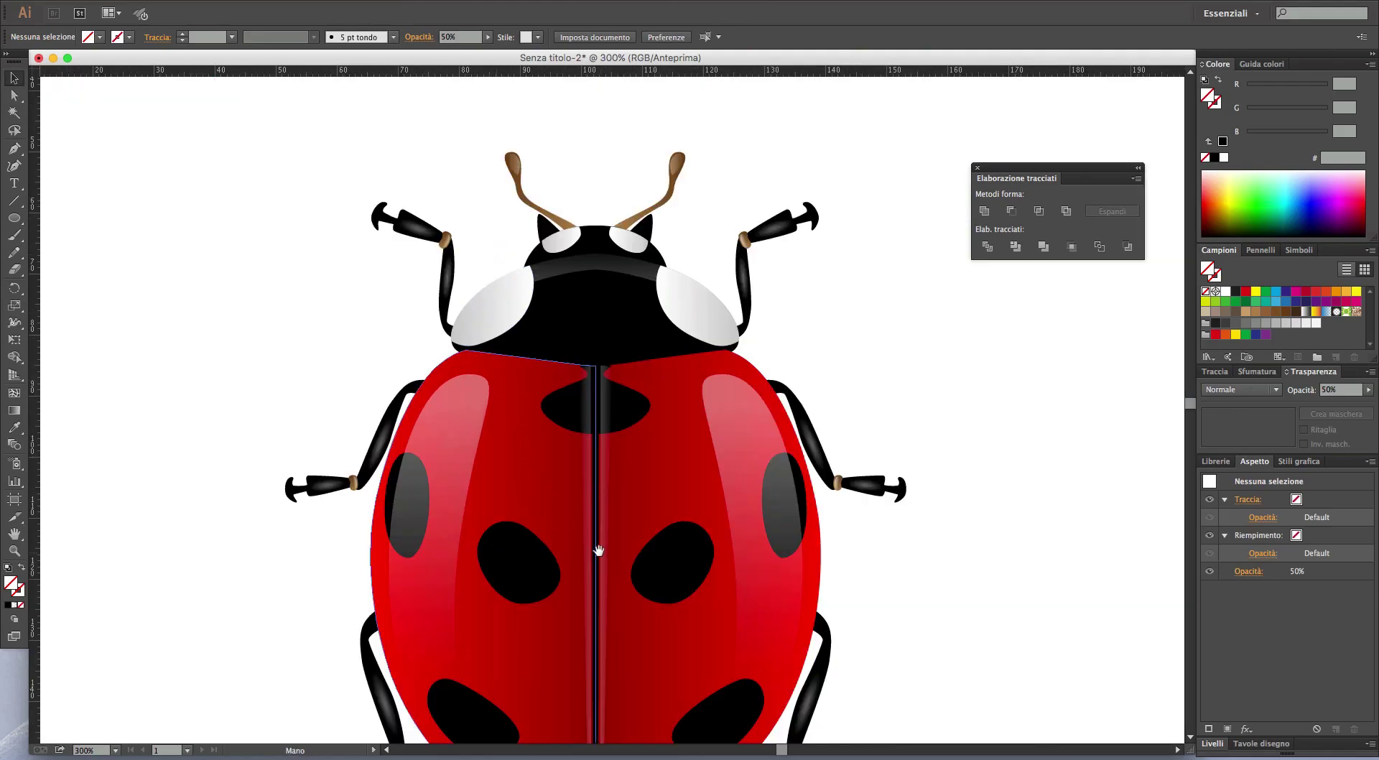
mouse_move(598, 550)
mouse_down()
mouse_move(530, 308)
mouse_move(511, 441)
mouse_up()
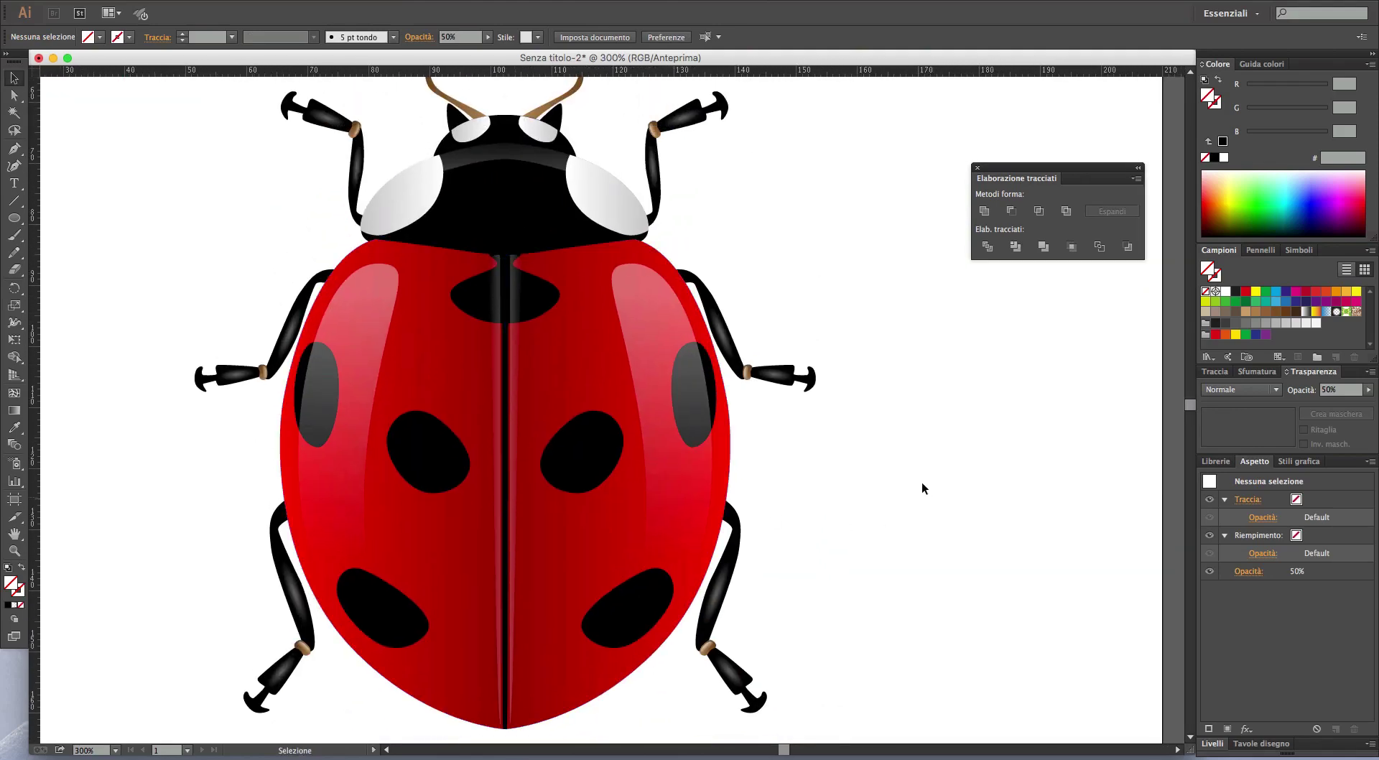
scroll(911, 478, down, 1)
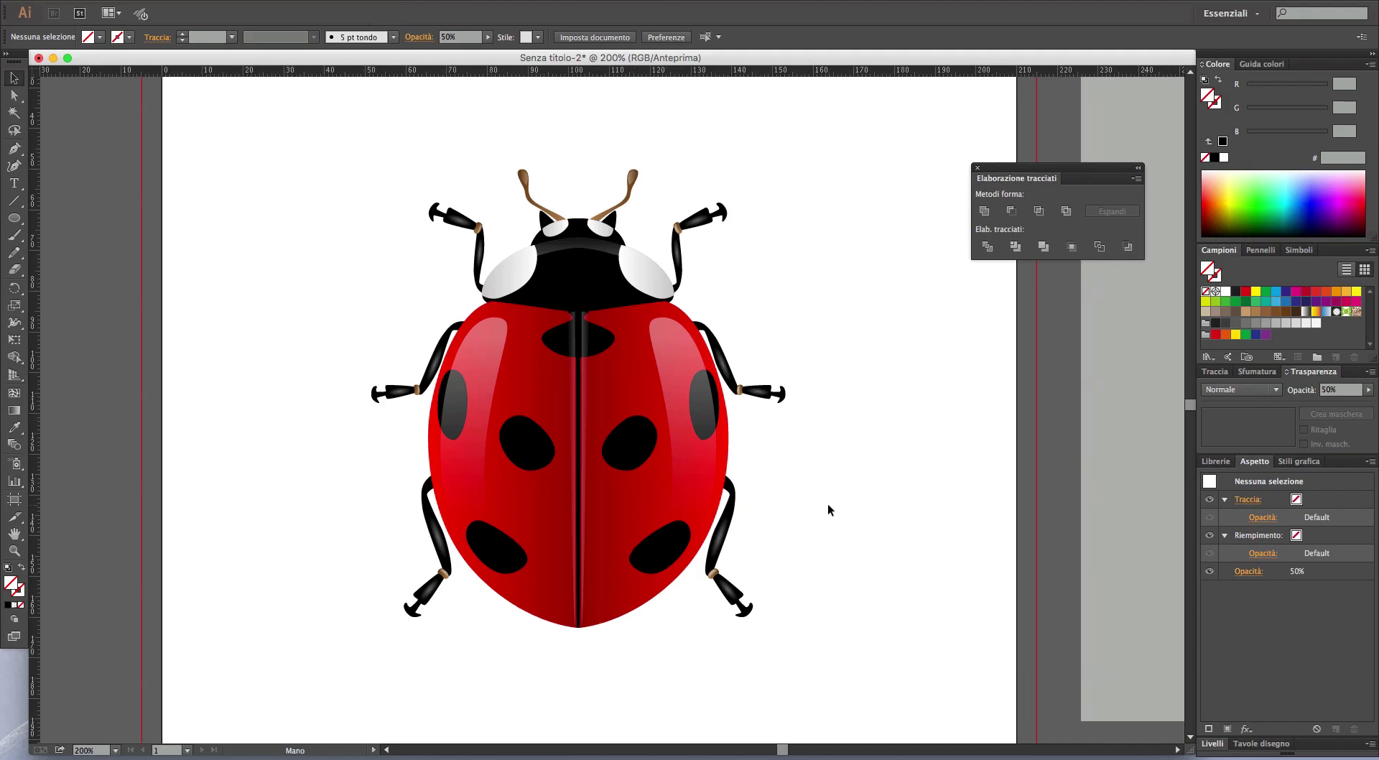
key(a)
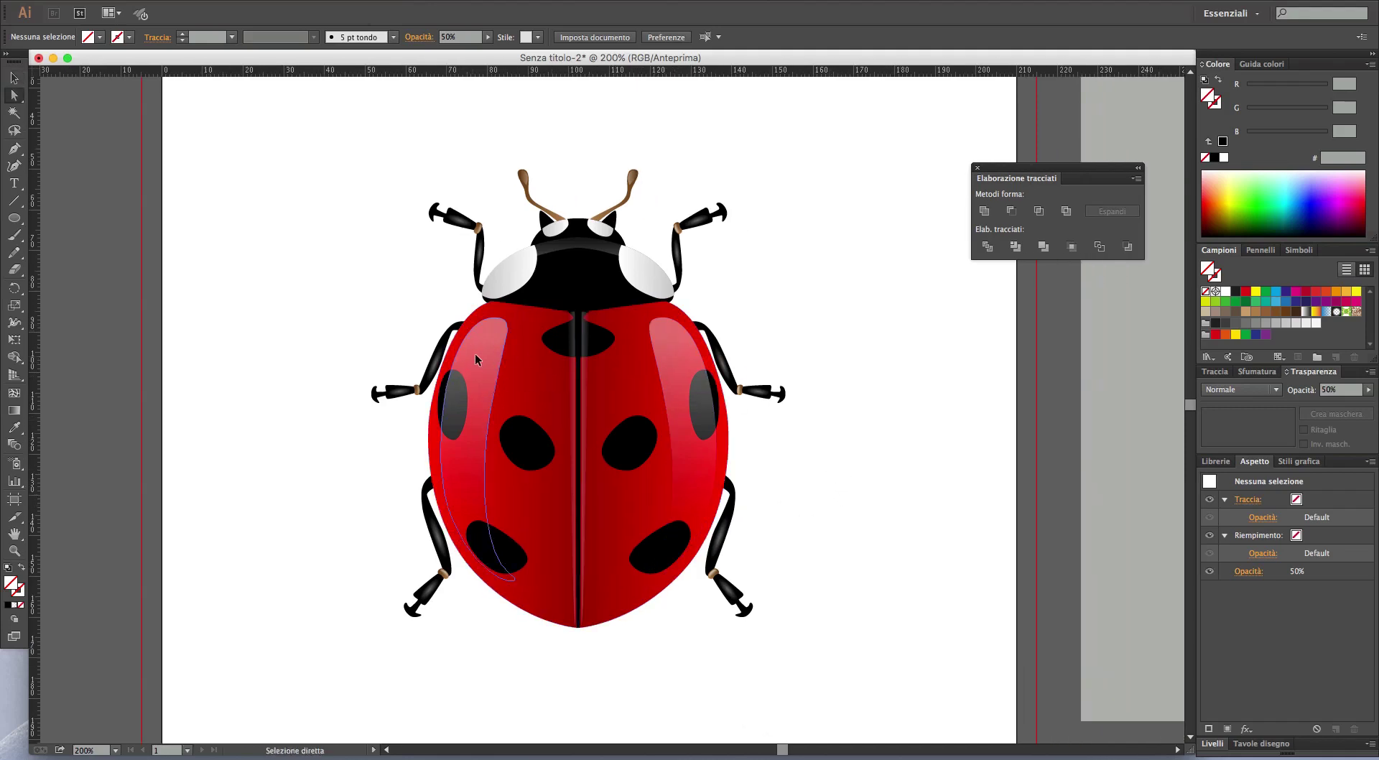
click(692, 368)
click(493, 359)
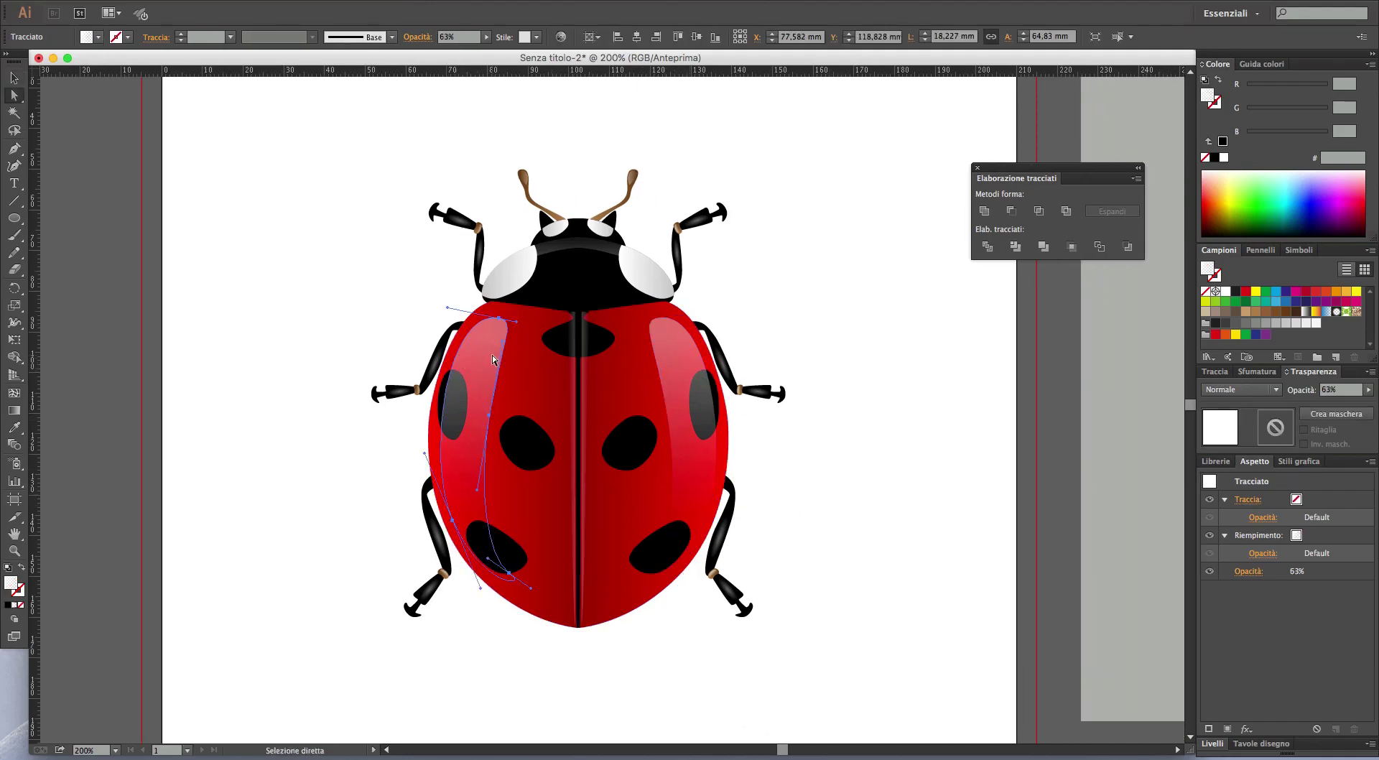
key(Delete)
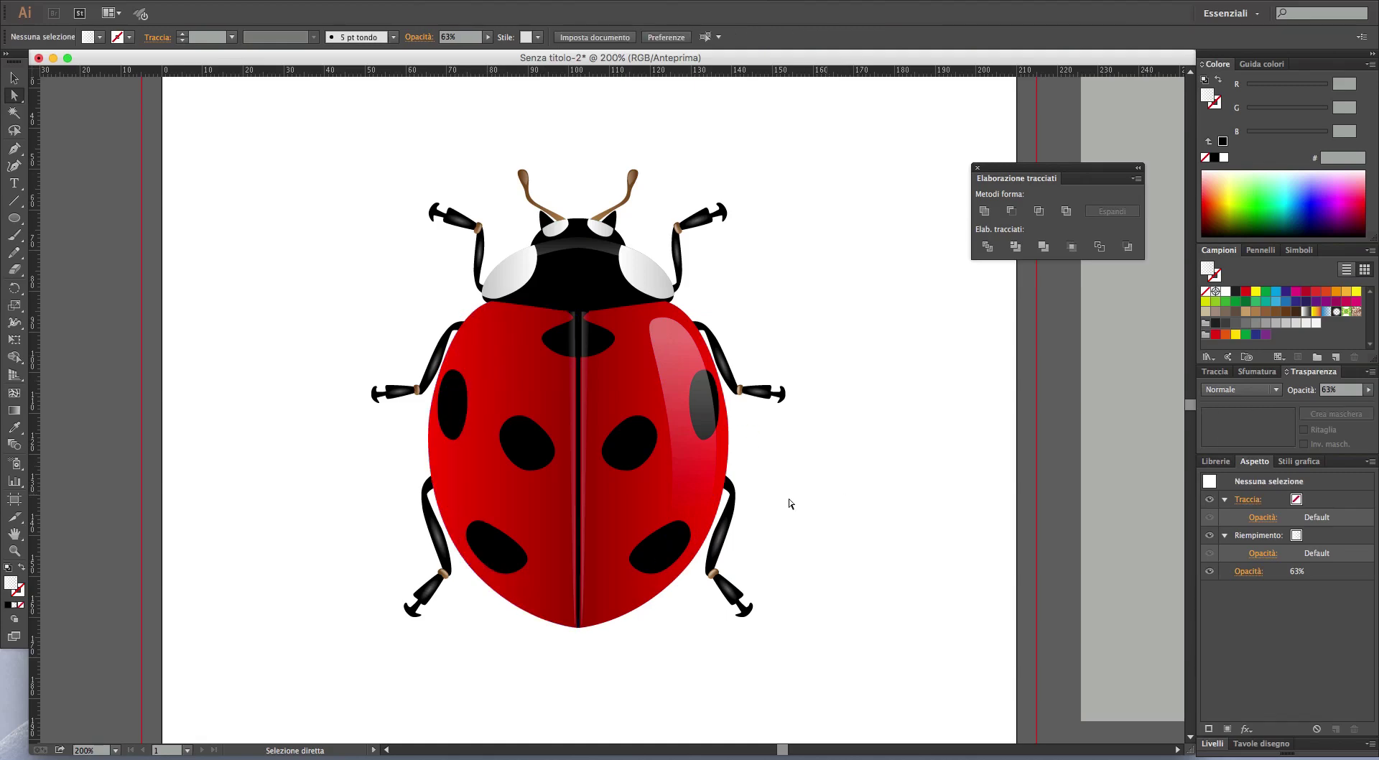
- Reverse the left wing's red gradient to -180°, darkest along the seam
click(505, 492)
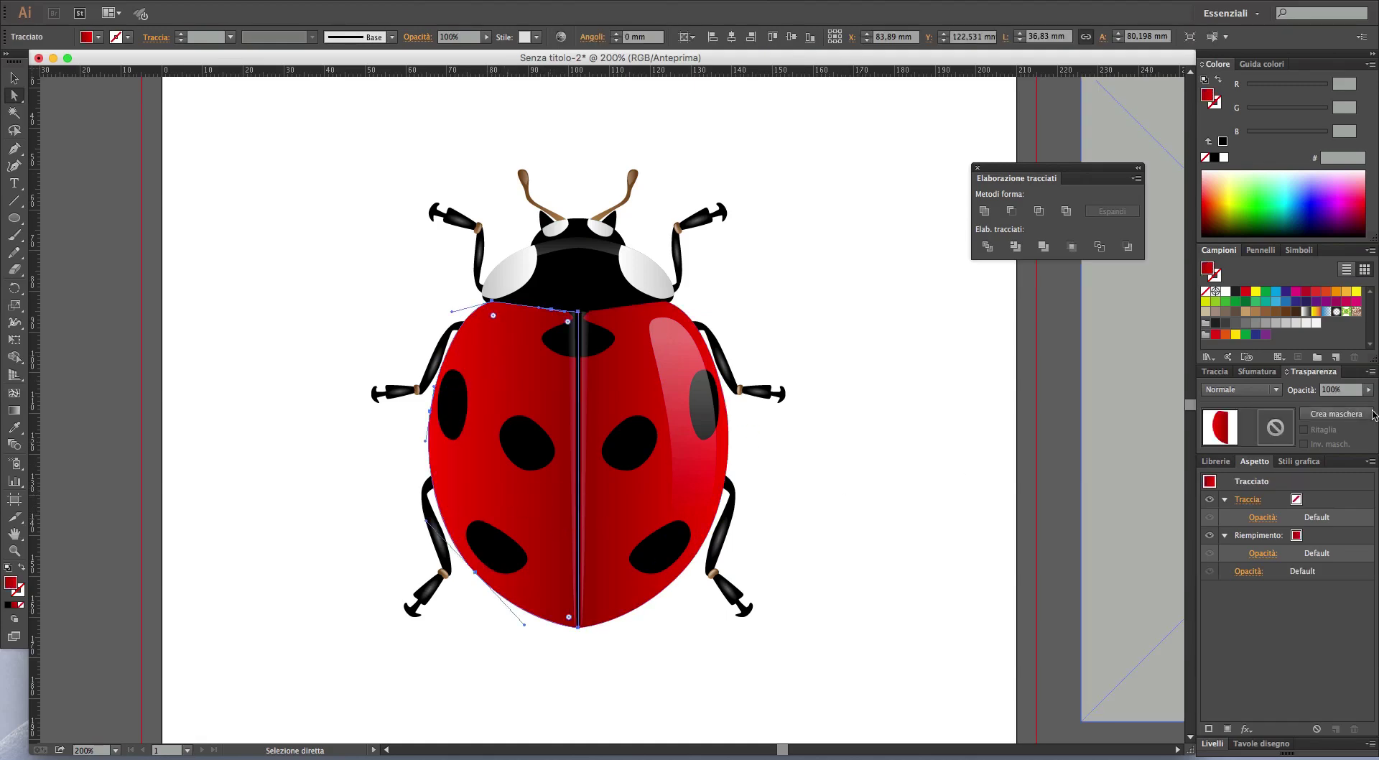
click(1258, 372)
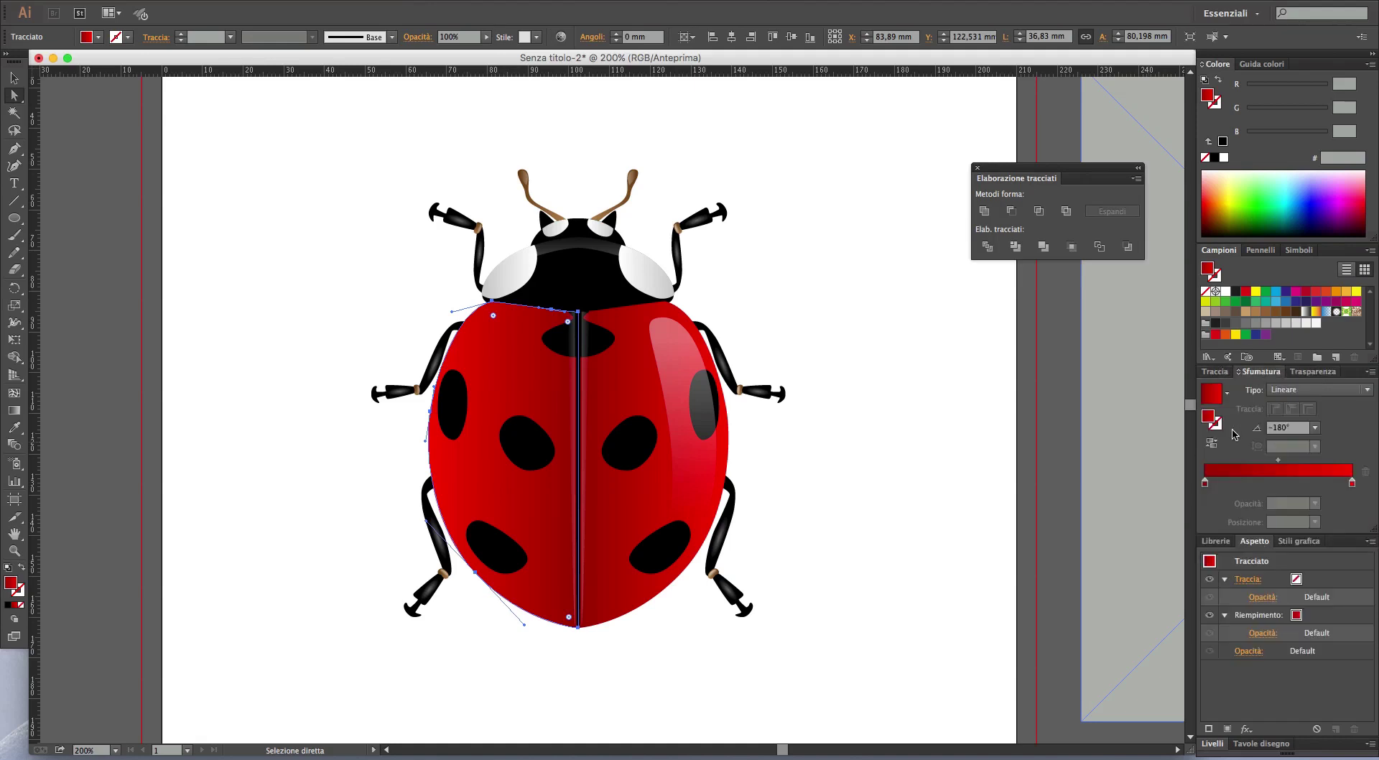
click(1212, 444)
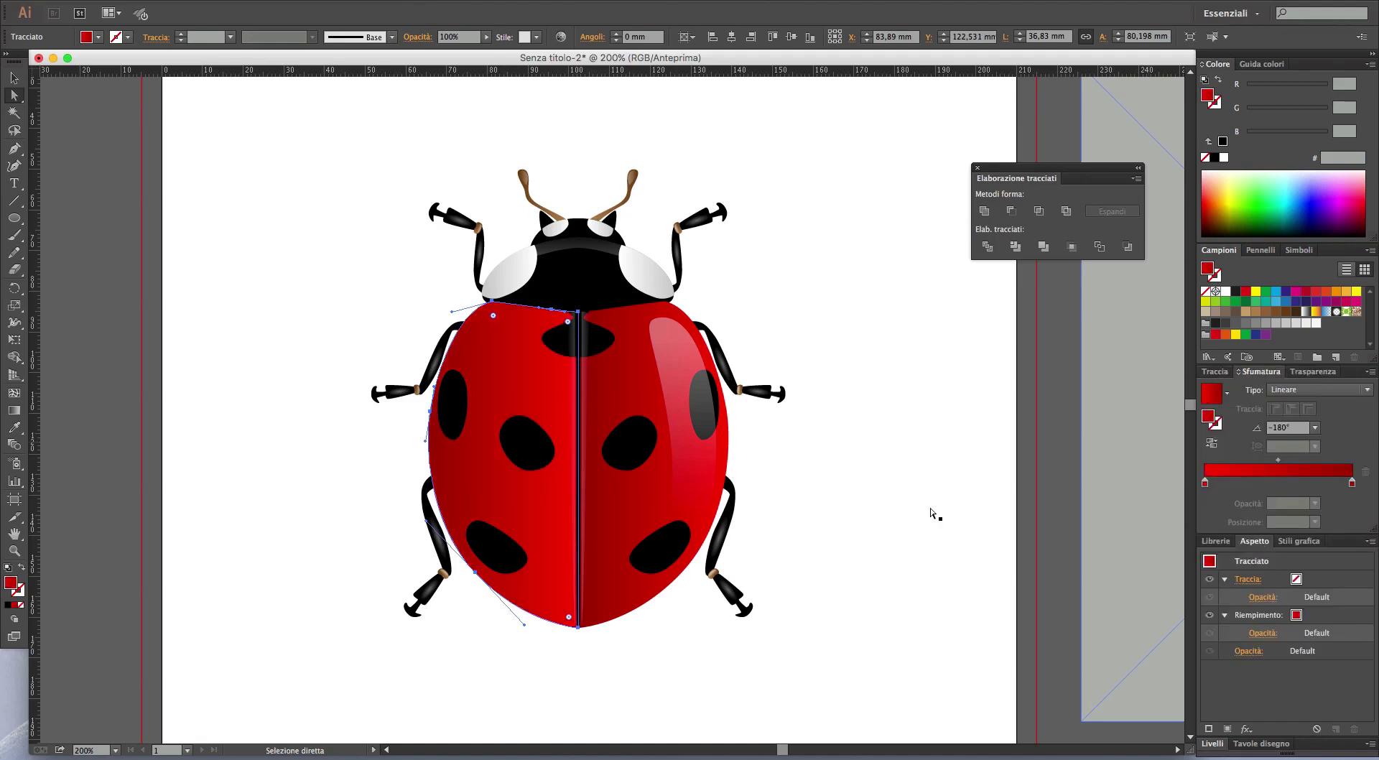
click(917, 675)
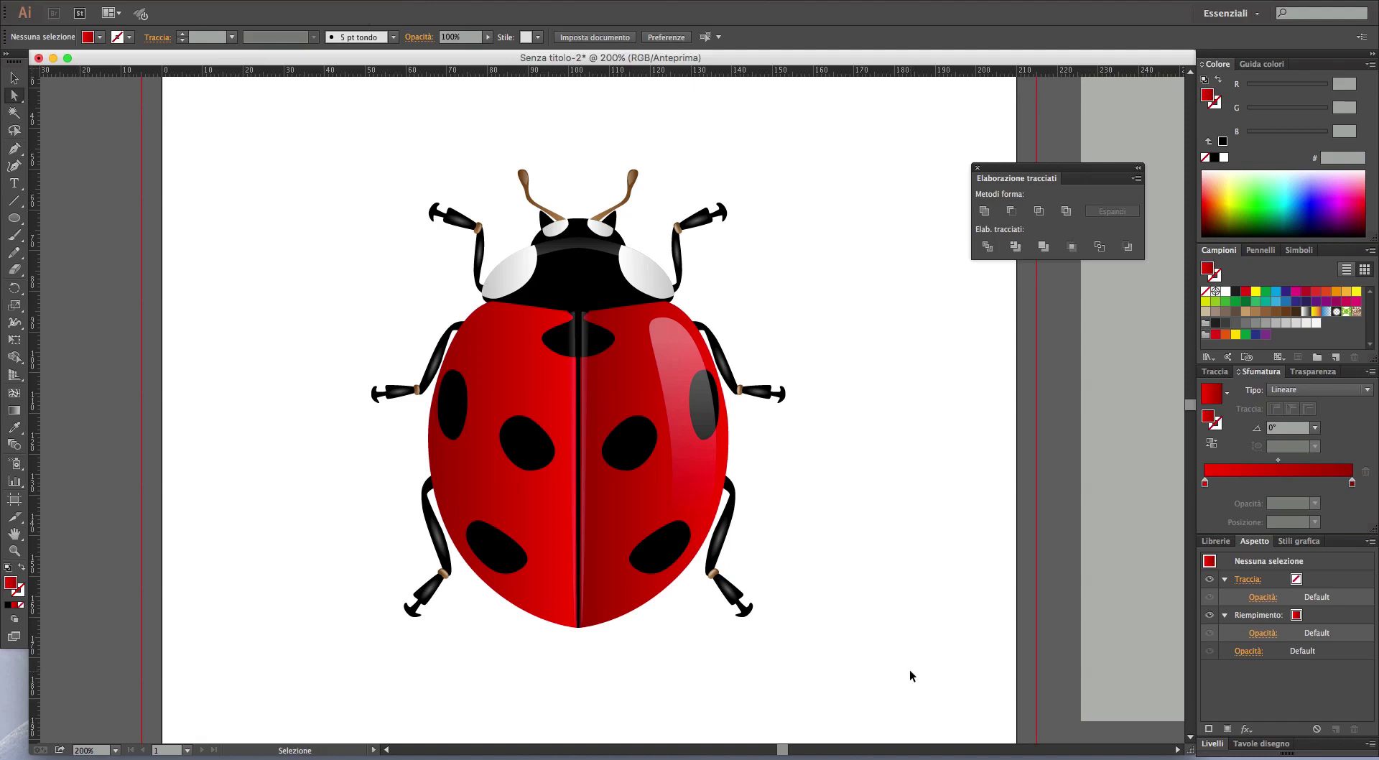
key(ctrl+z)
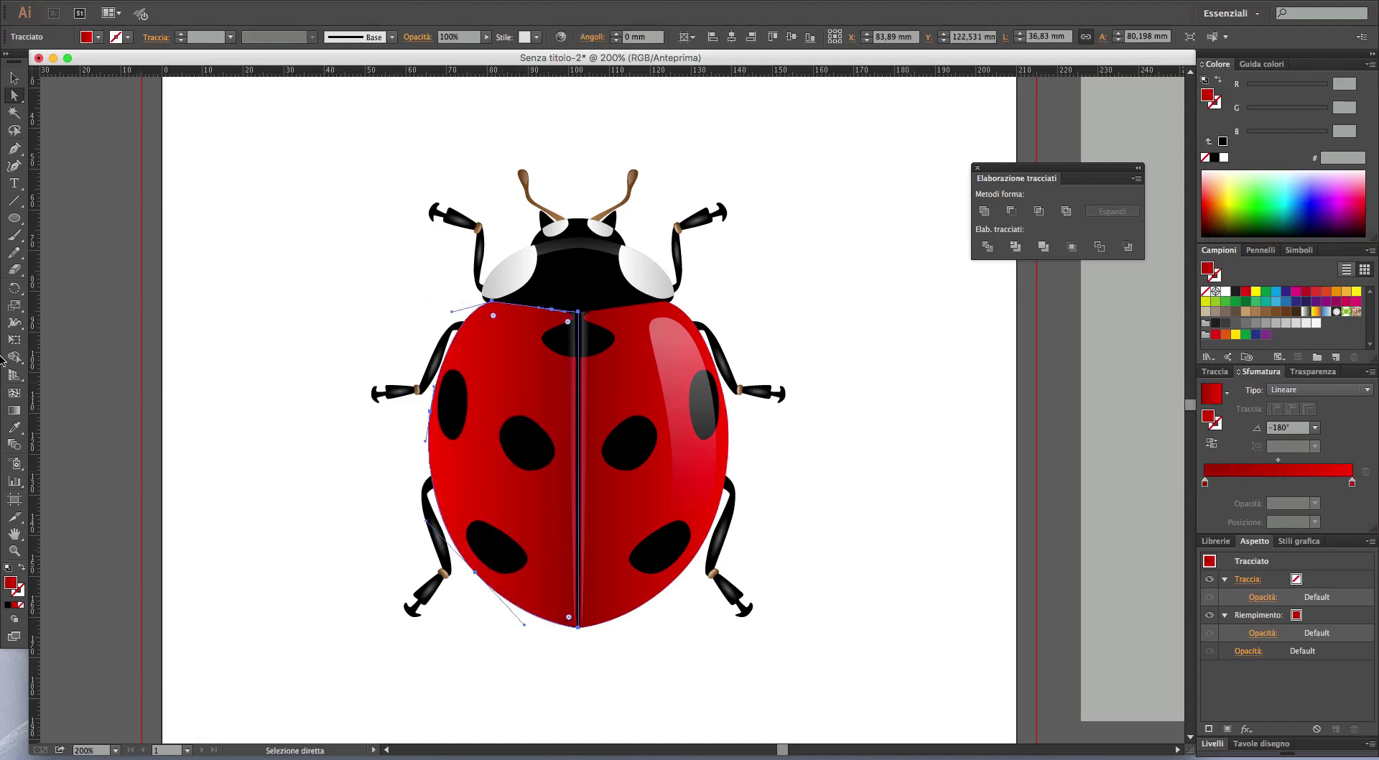
- Draw an ellipse across the top of the wings, narrow it and flatten its top anchor
click(15, 219)
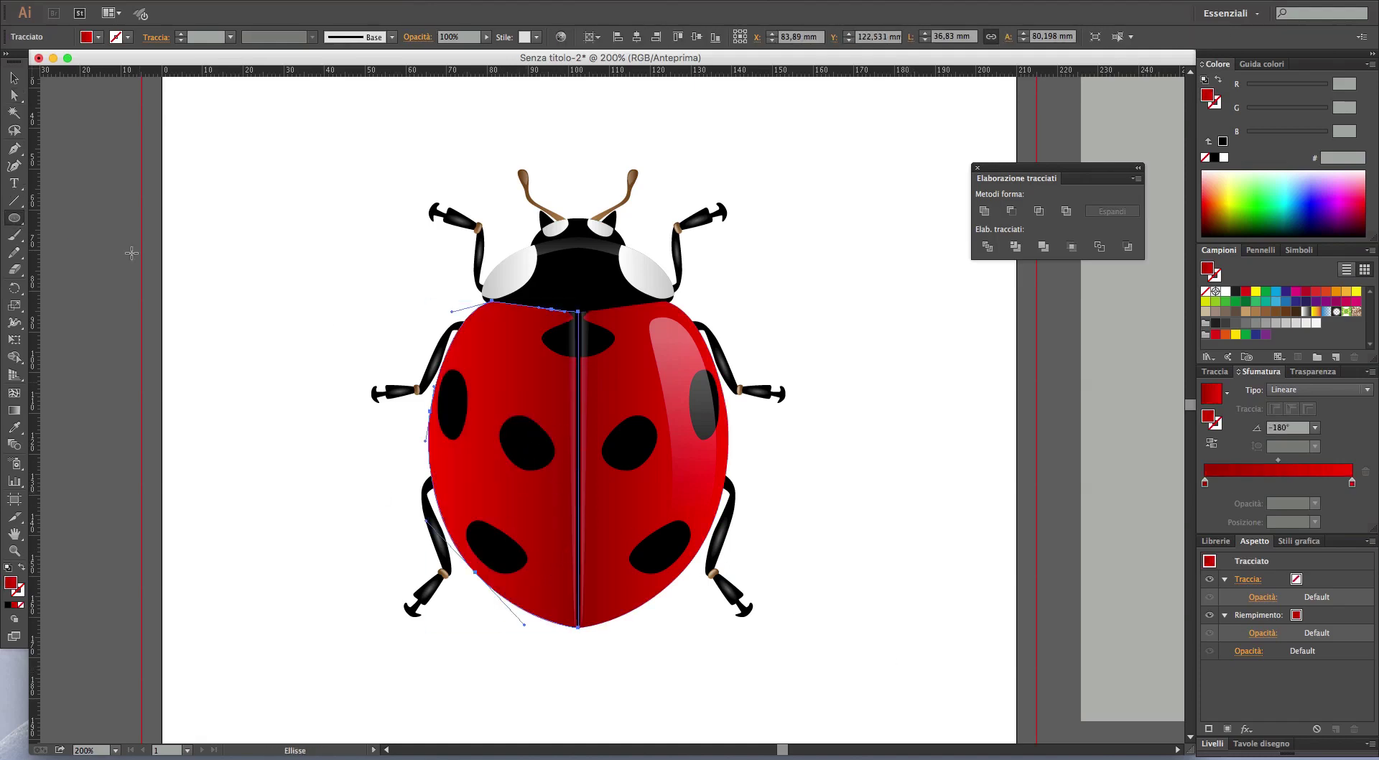
drag(490, 326, 654, 390)
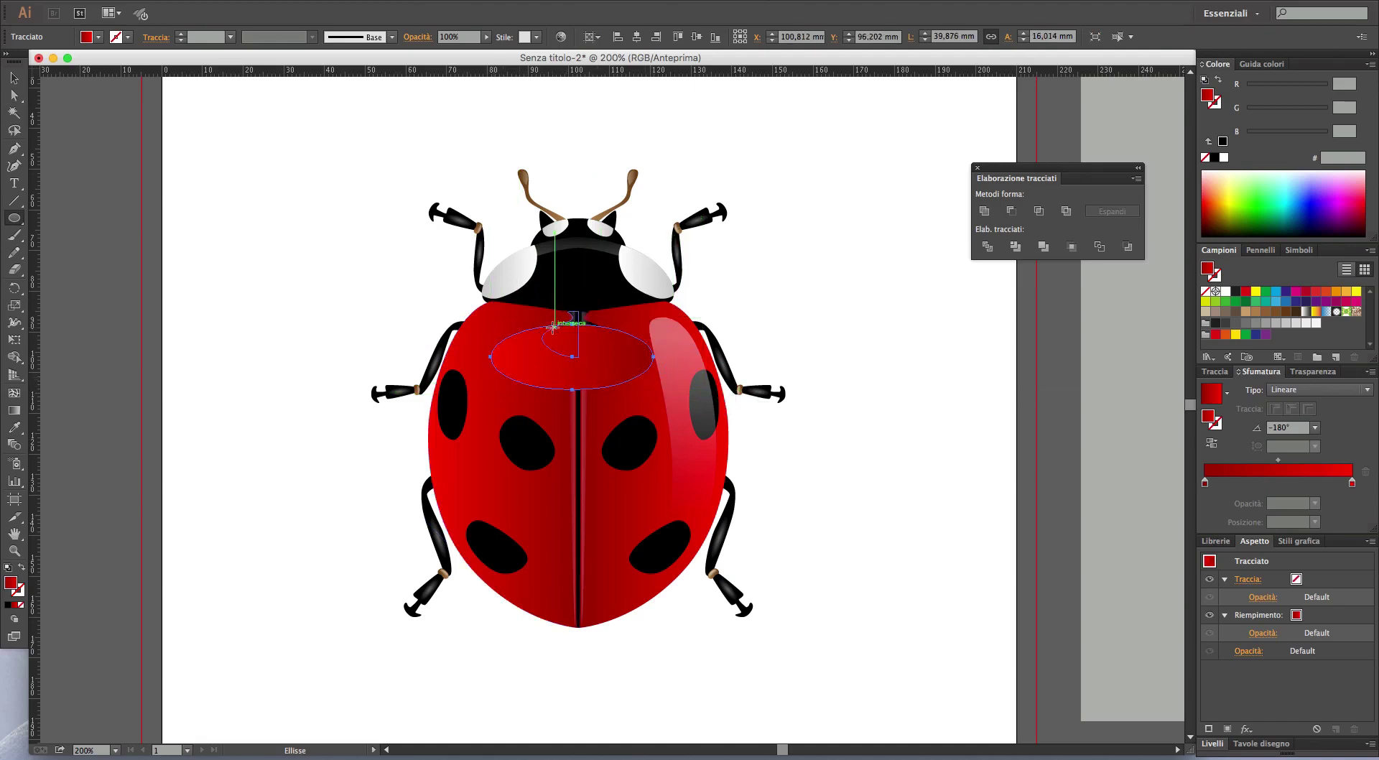
key(v)
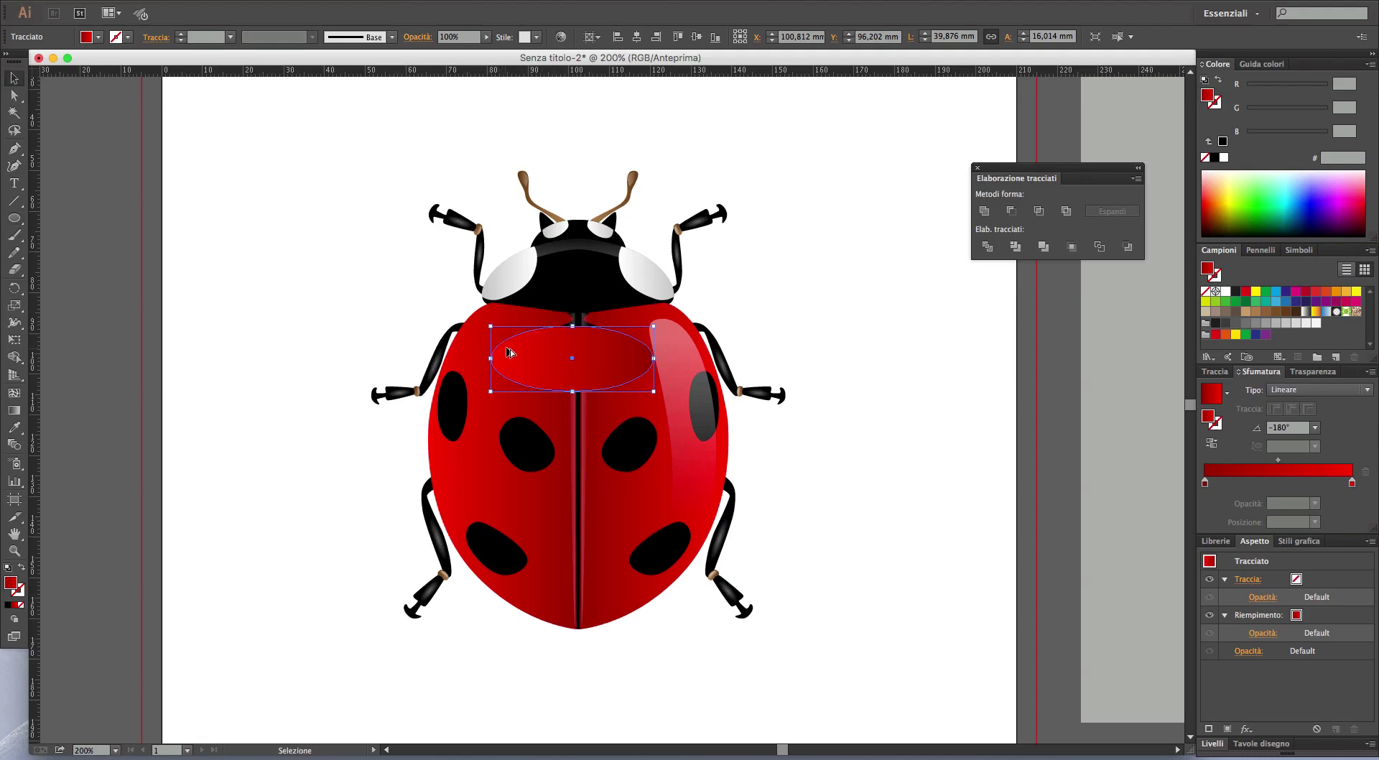
scroll(507, 352, up, 2)
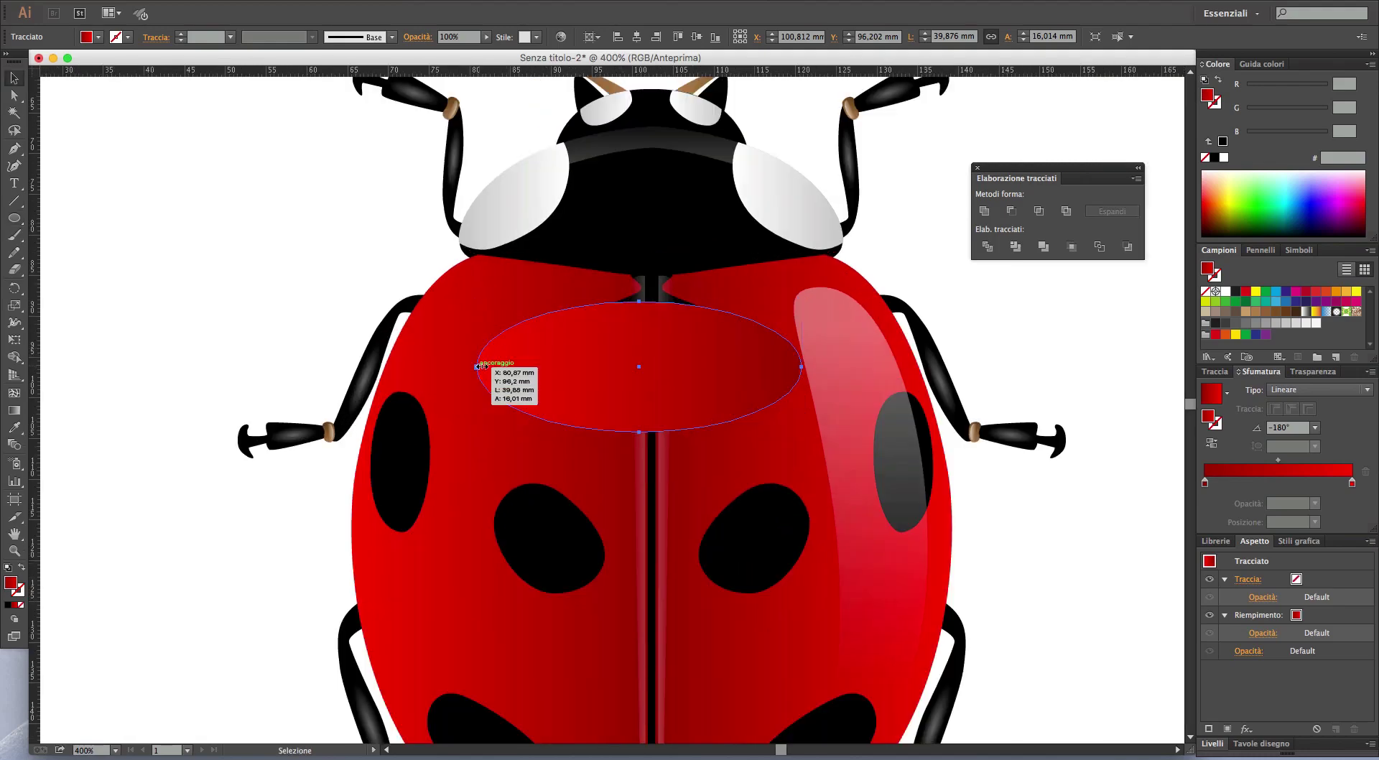
drag(477, 367, 500, 365)
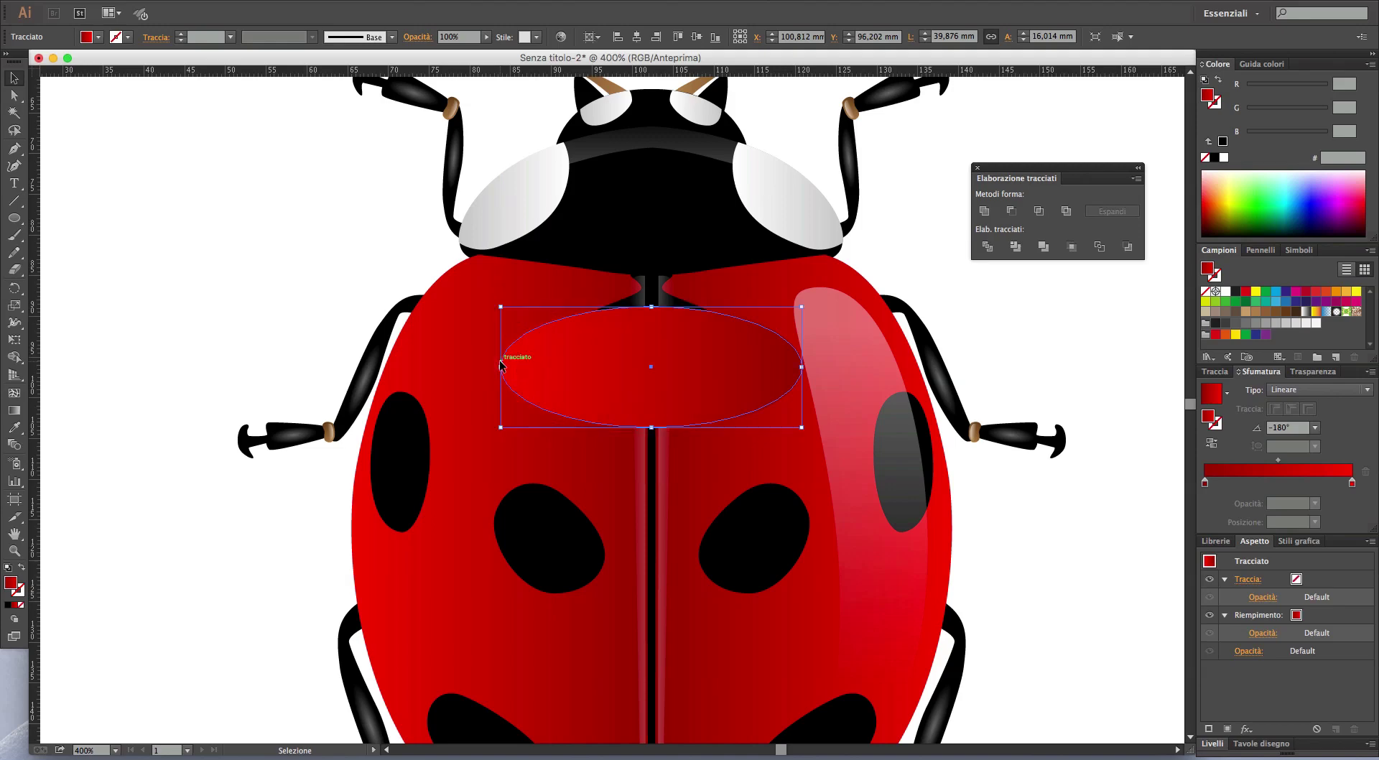
key(a)
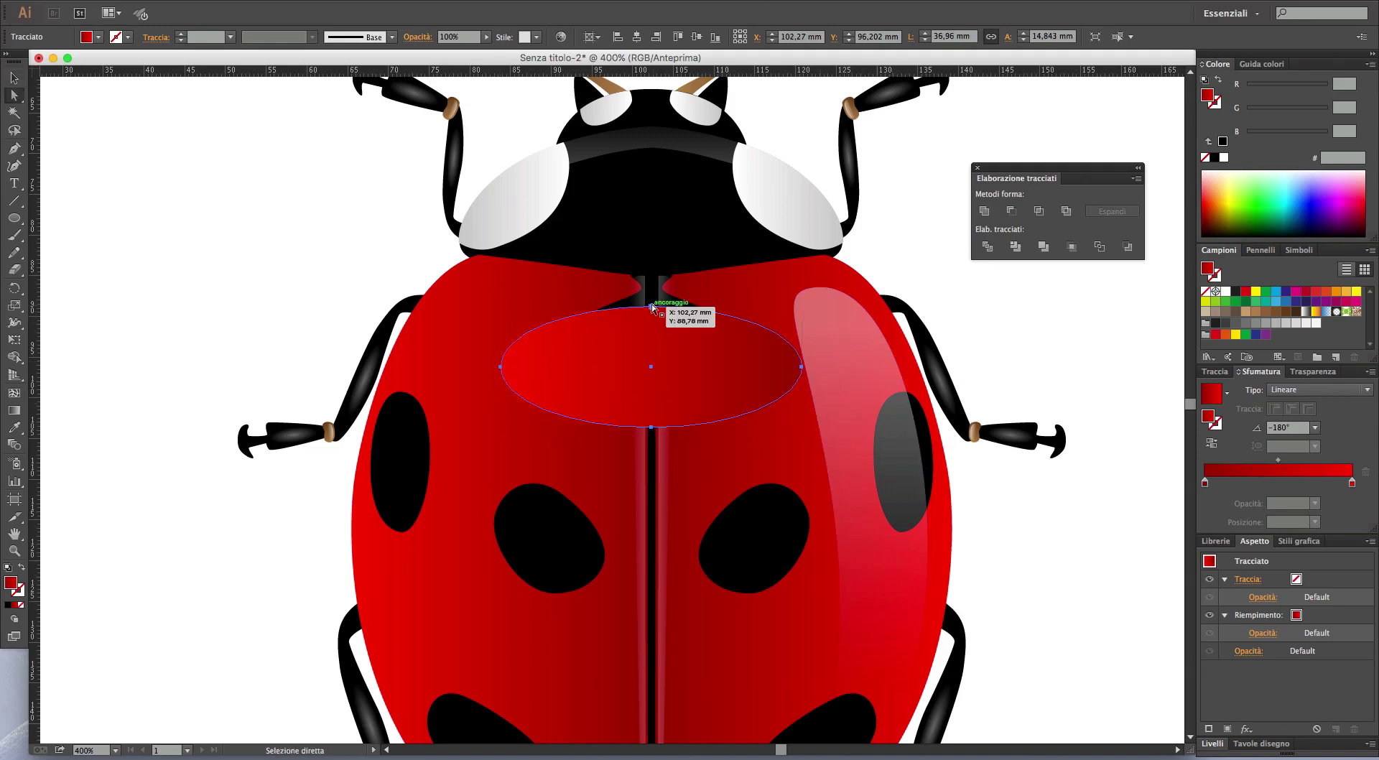
click(650, 307)
key(Down)
key(Down)
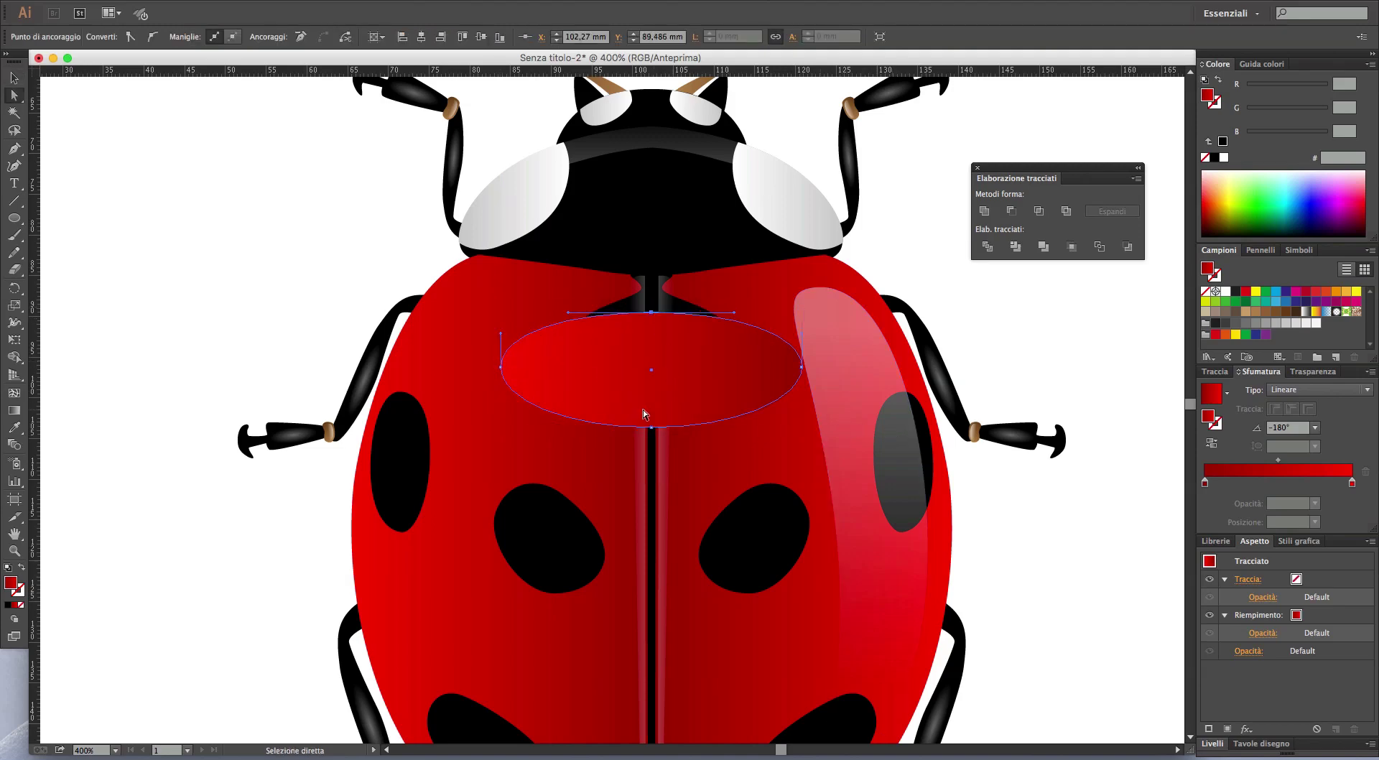
key(Down)
key(Down)
key(Down)
key(Down)
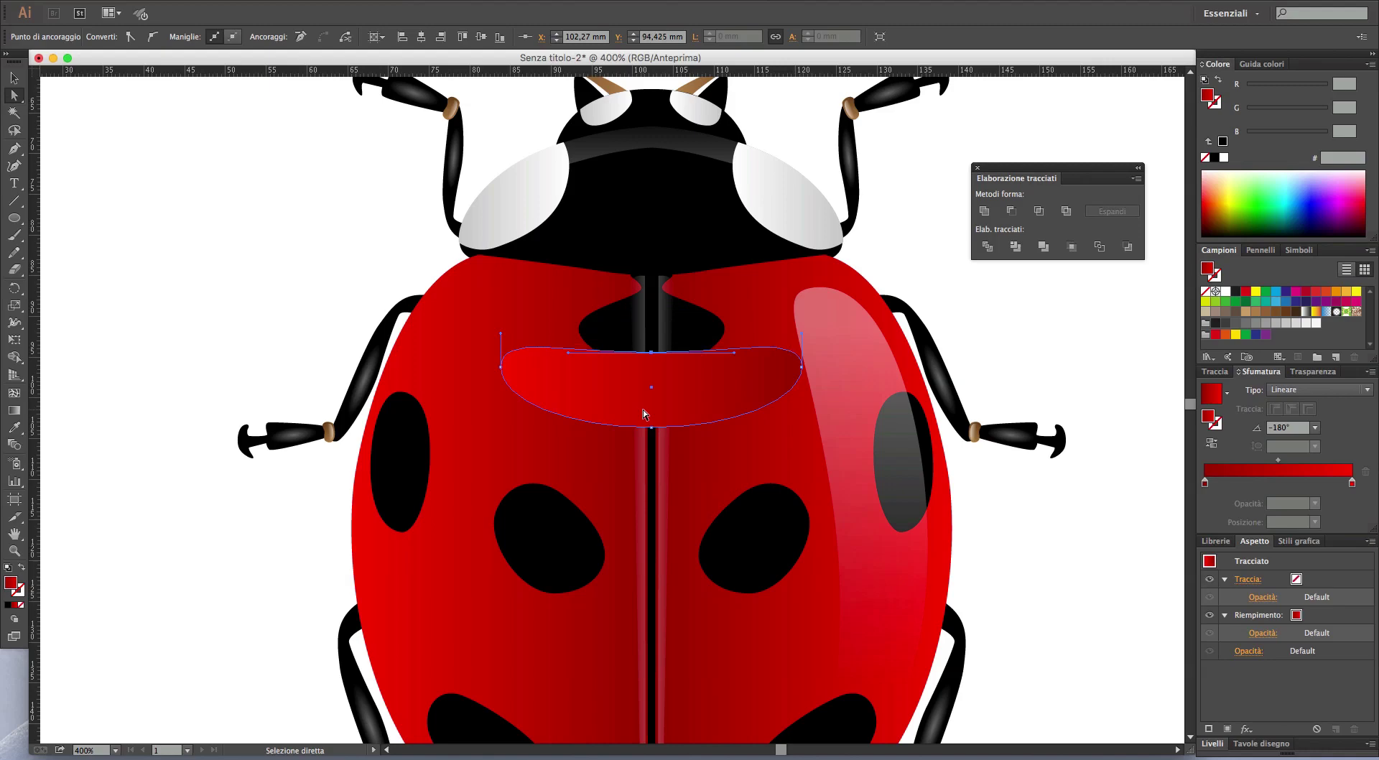
- Stretch the shape, move it up under the head, and apply the white highlight gradient at 63%
key(v)
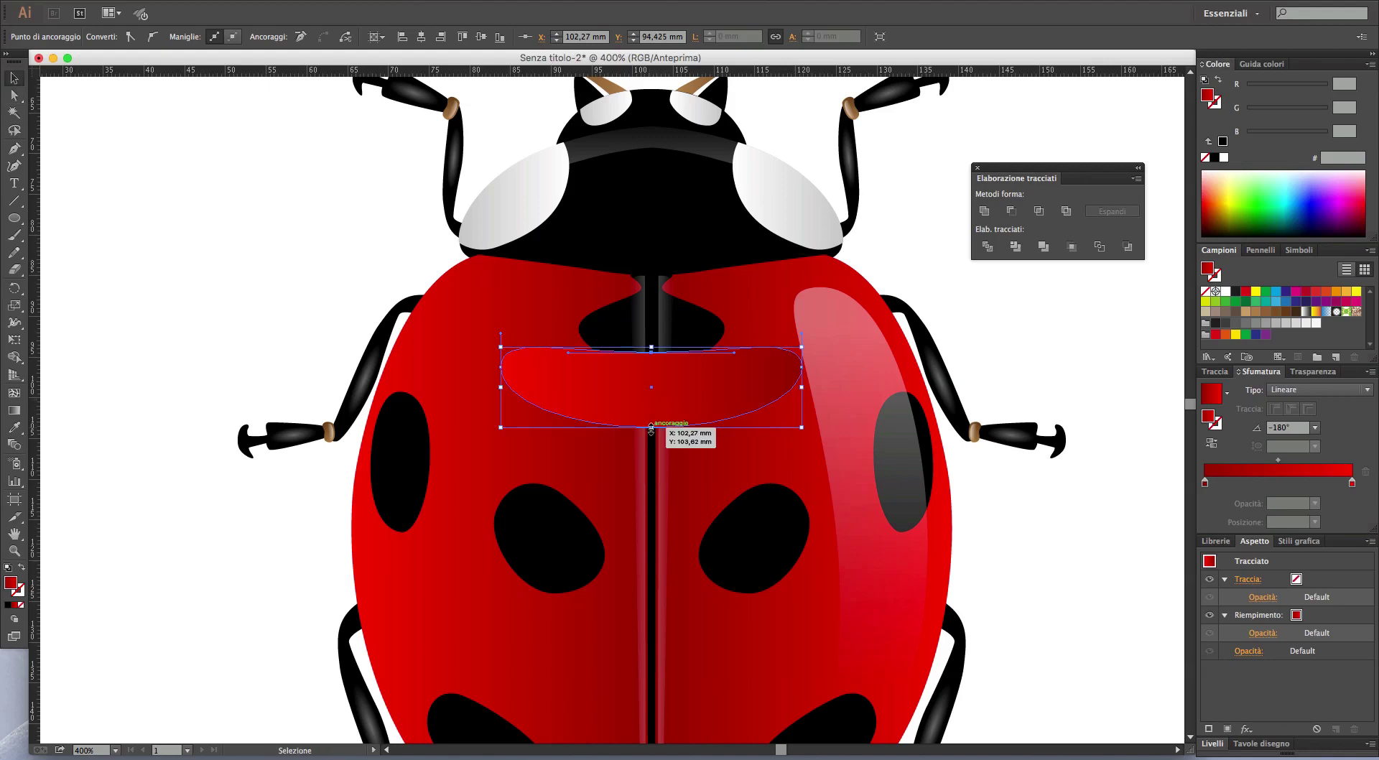
drag(650, 428, 651, 449)
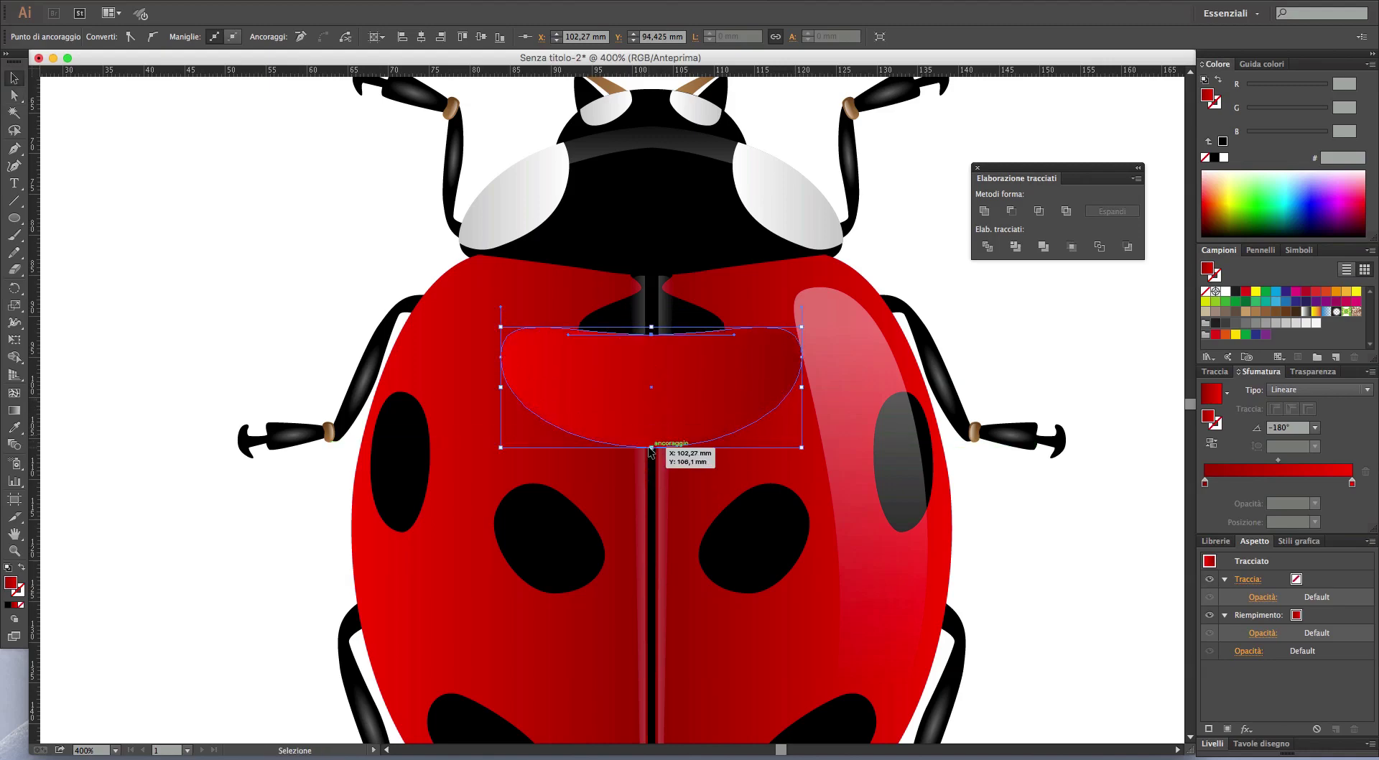
drag(676, 399, 682, 345)
key(backslash)
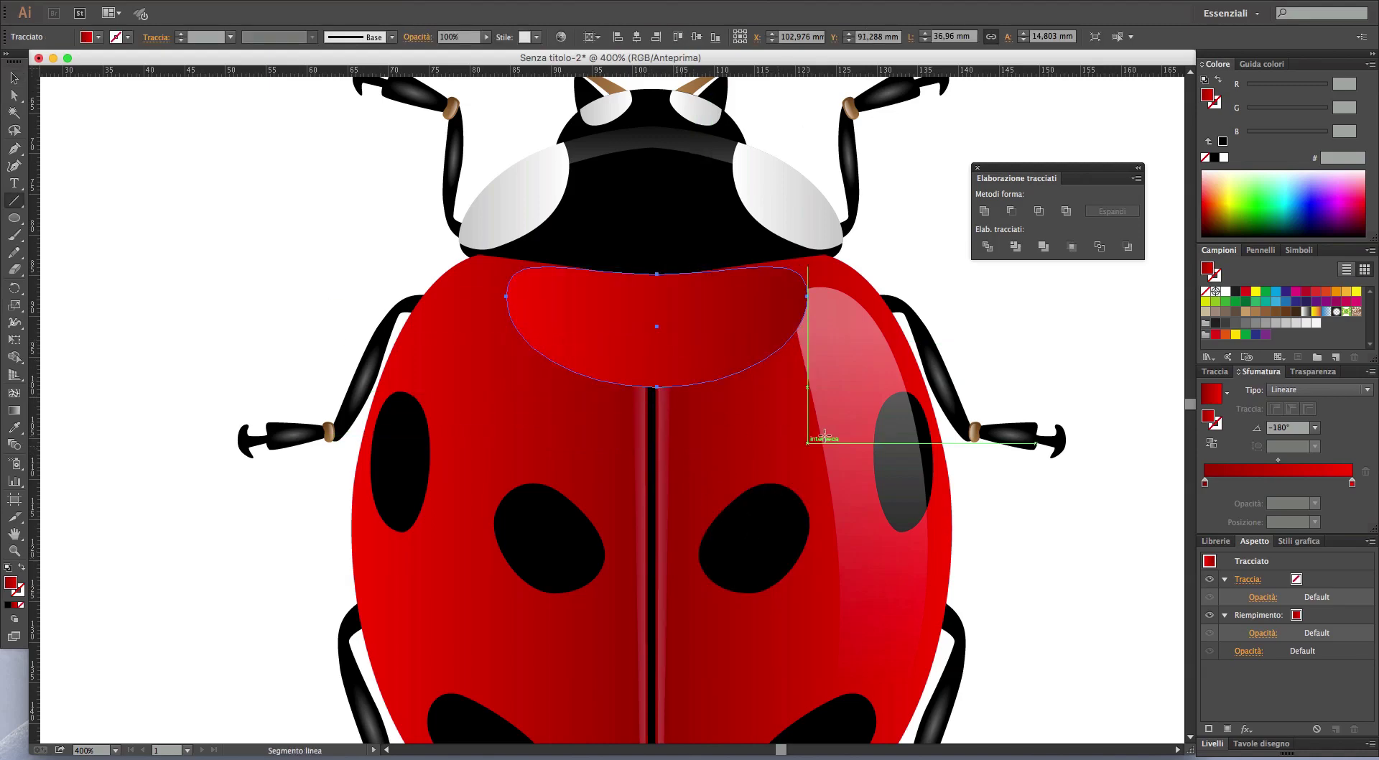
key(i)
click(858, 392)
- Narrow the top highlight and make its gradient run vertically at -90°
key(v)
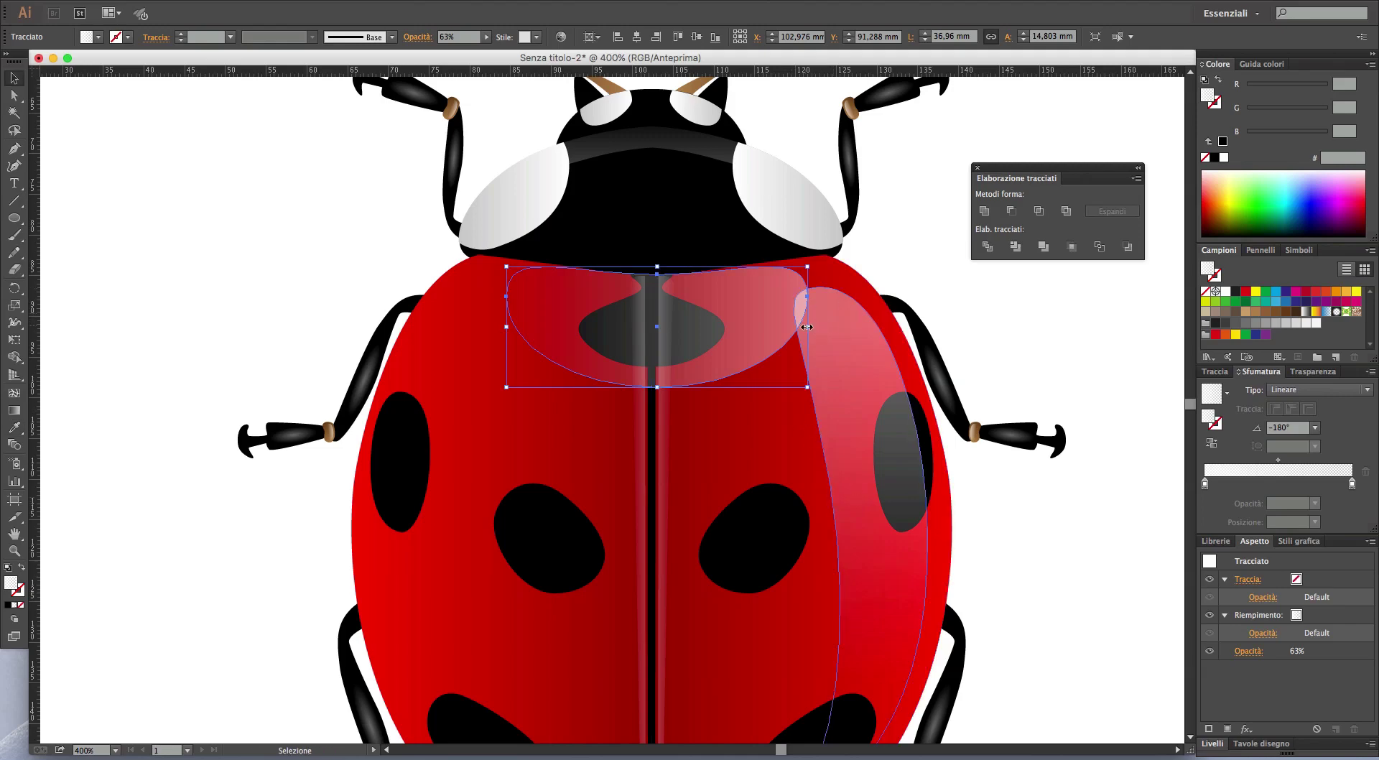
drag(806, 326, 792, 327)
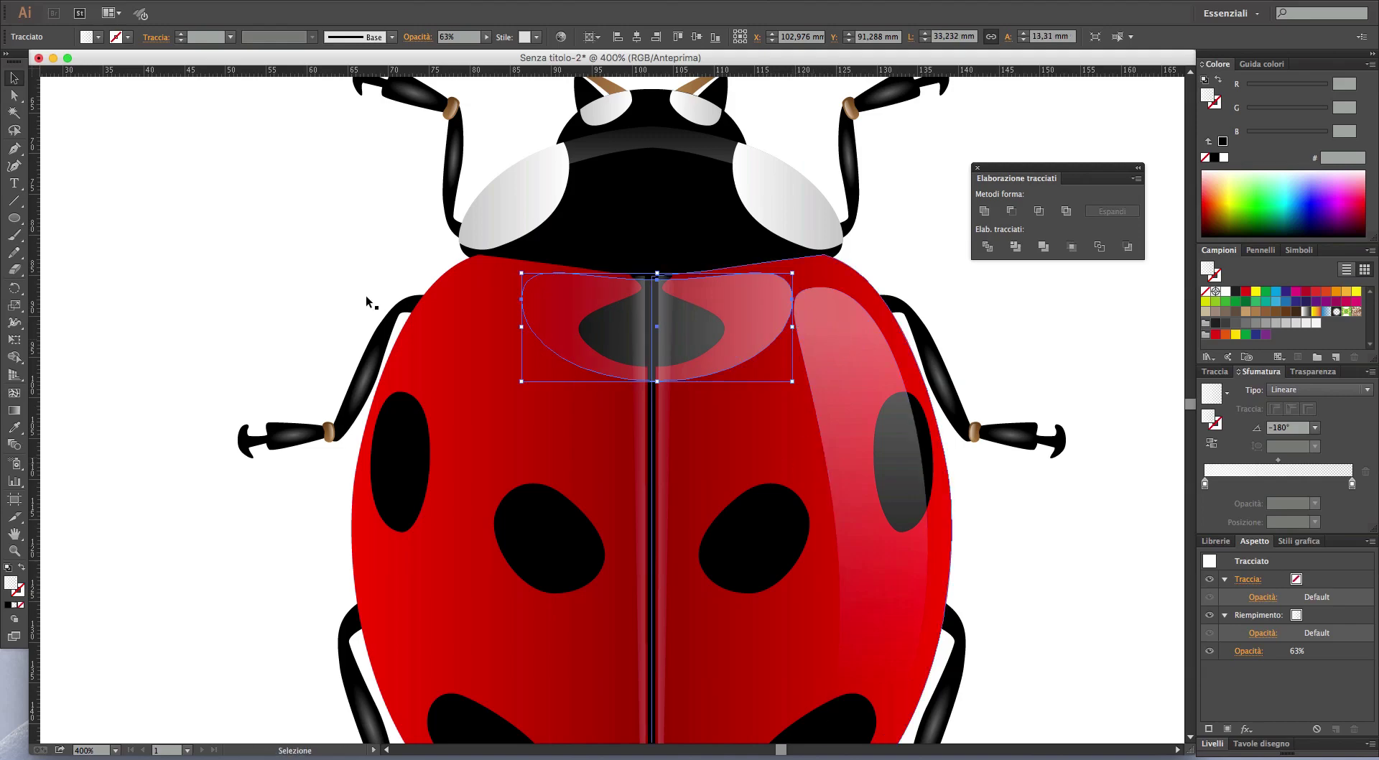
click(13, 410)
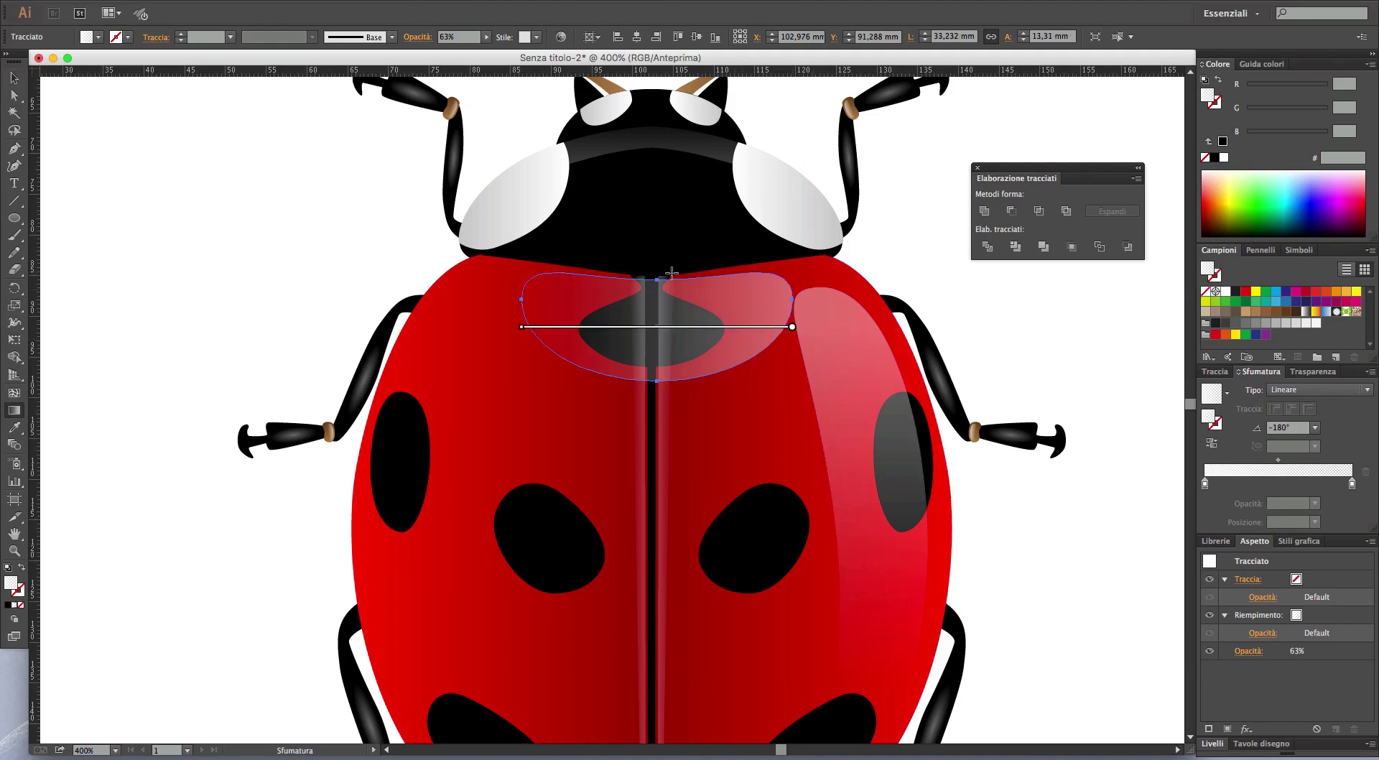
drag(656, 280, 657, 378)
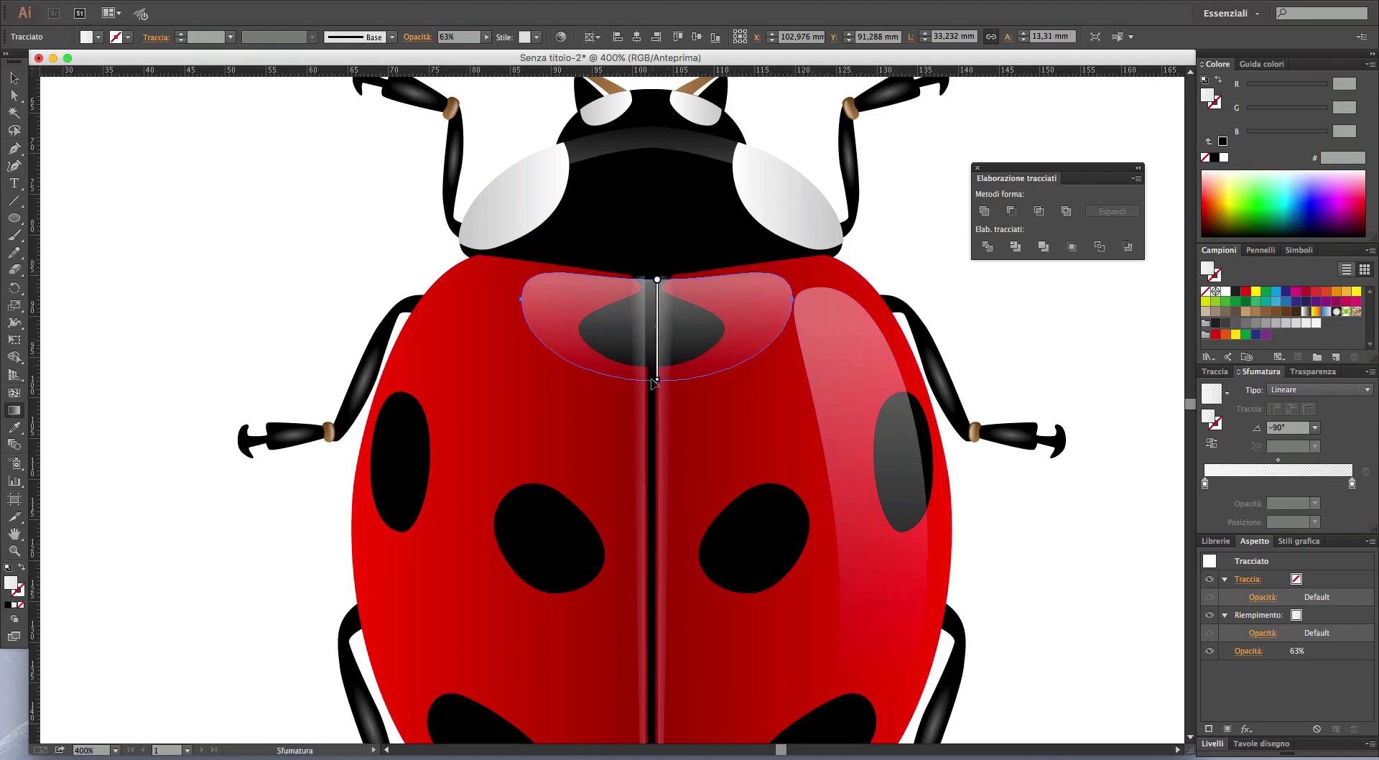
- Remove a stray highlight copy and set the top highlight's opacity to 27%
key(super+shift+a)
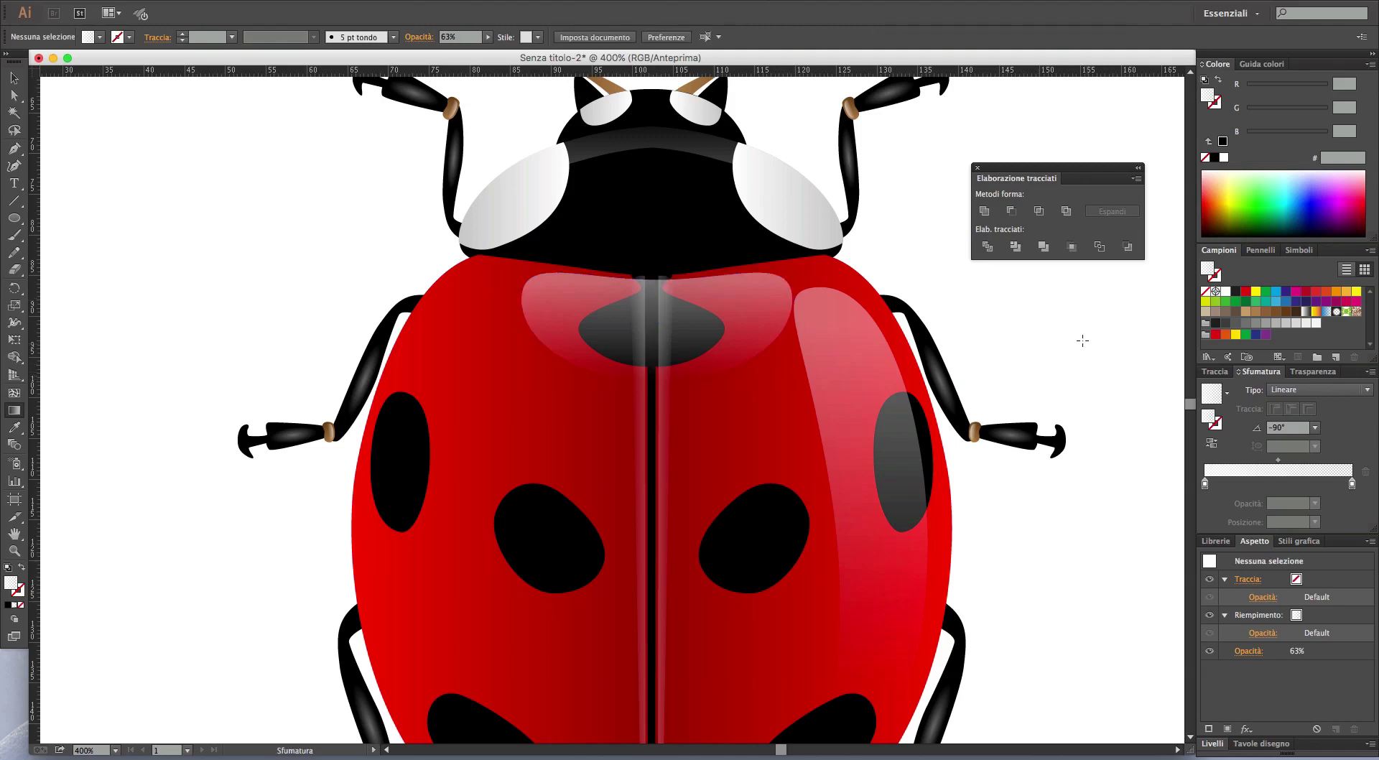
key(super+minus)
mouse_move(1080, 338)
mouse_down()
mouse_move(916, 355)
mouse_move(834, 393)
mouse_up()
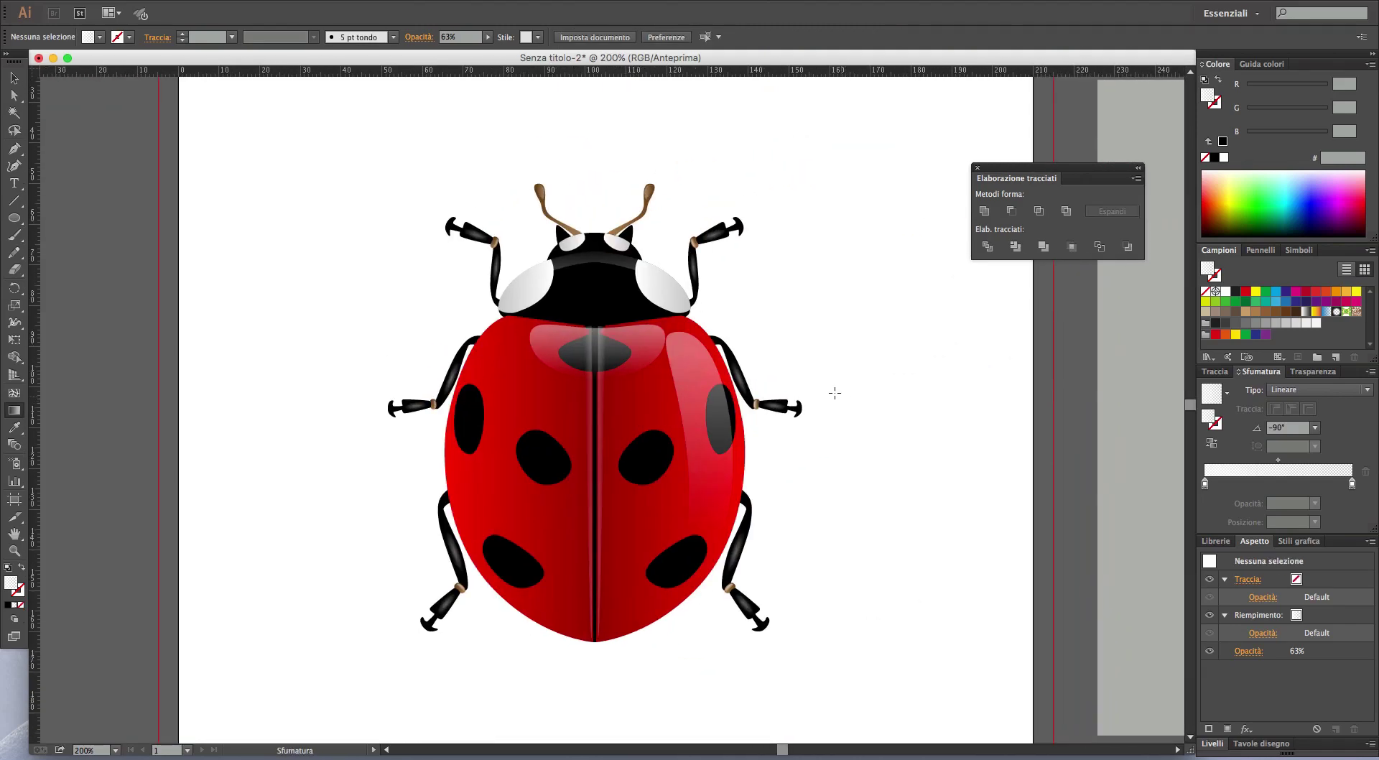
key(v)
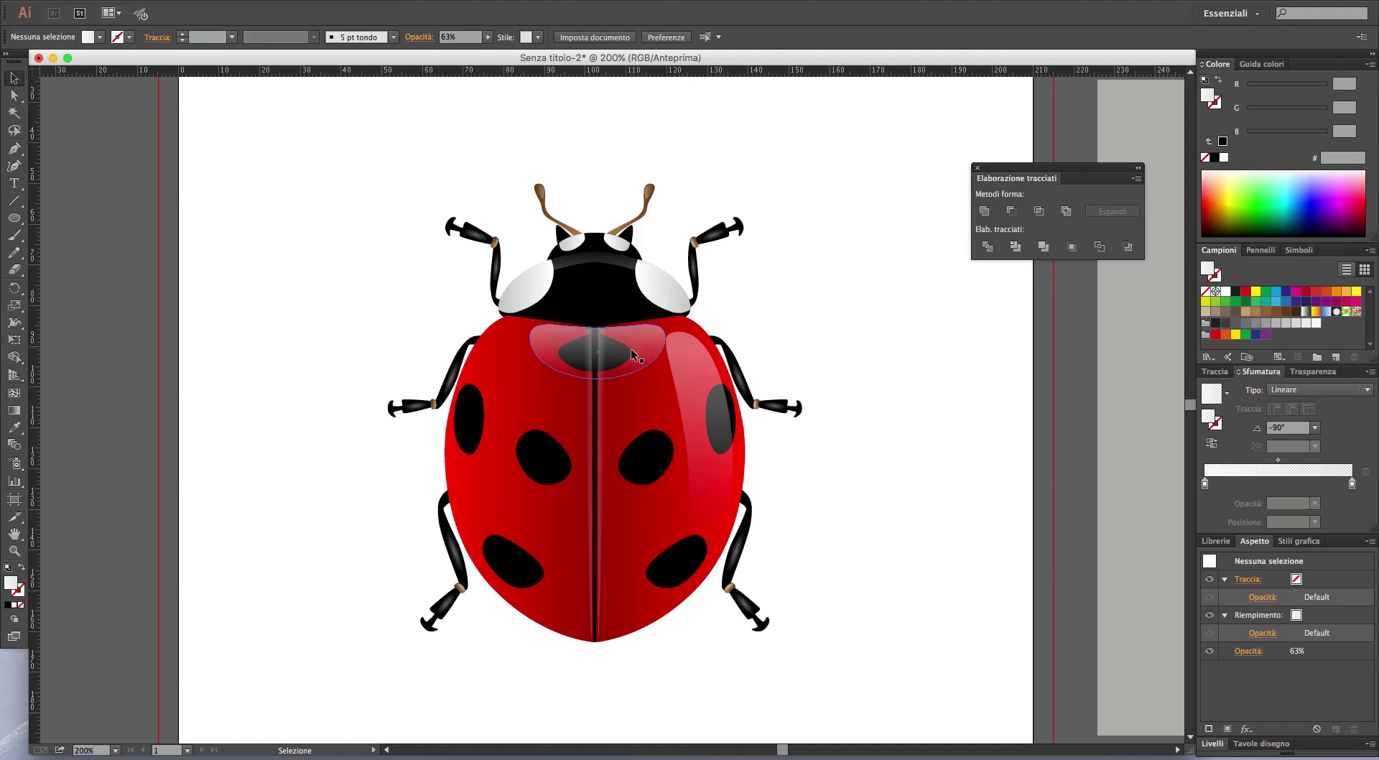
drag(629, 368, 629, 620)
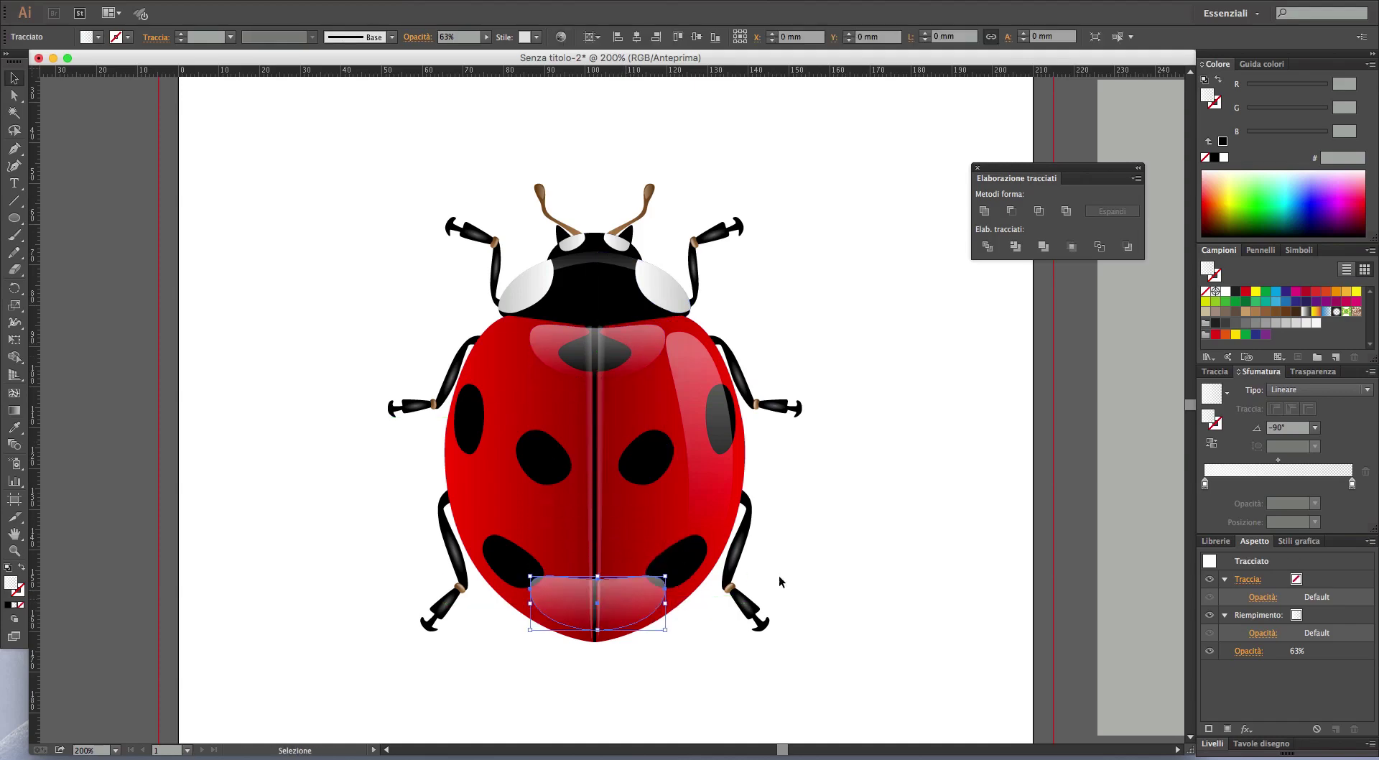
click(621, 590)
key(Delete)
key(a)
click(618, 337)
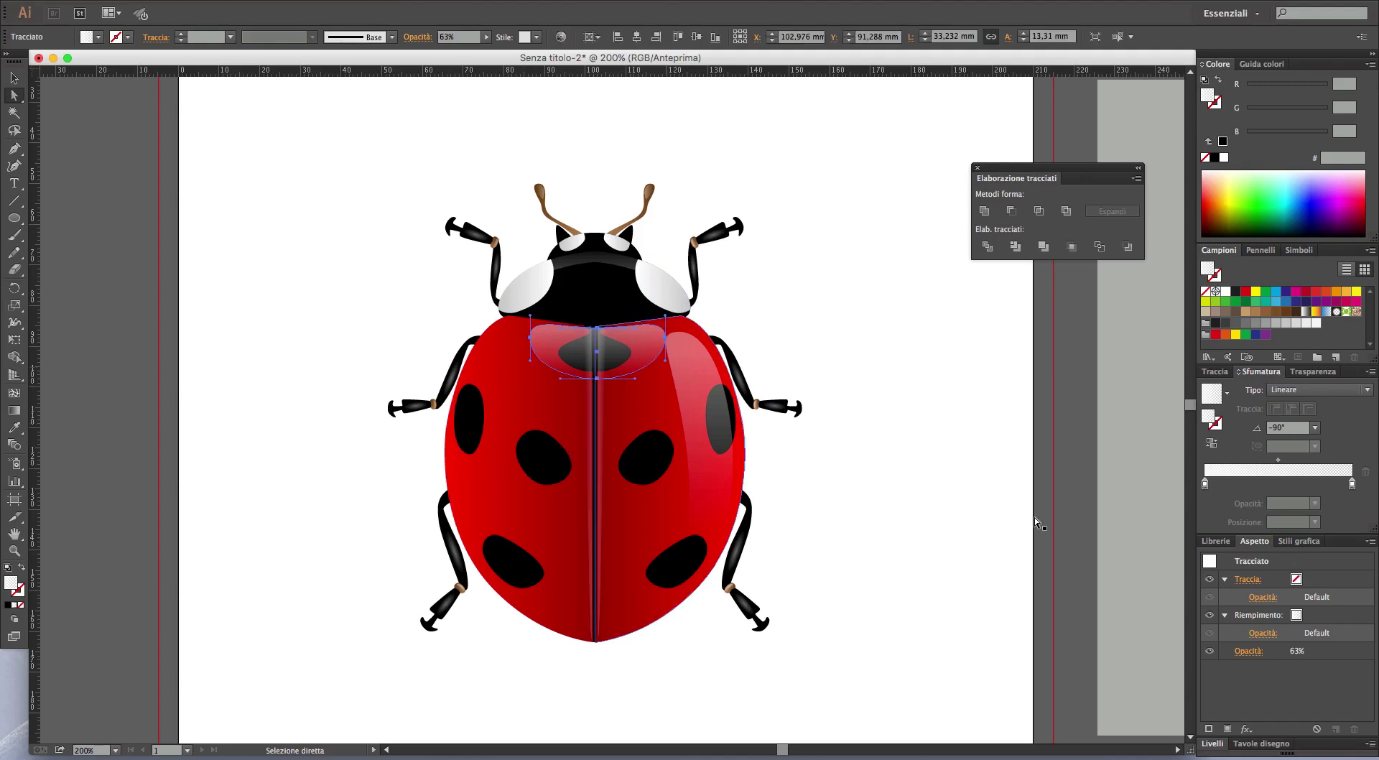
click(1337, 372)
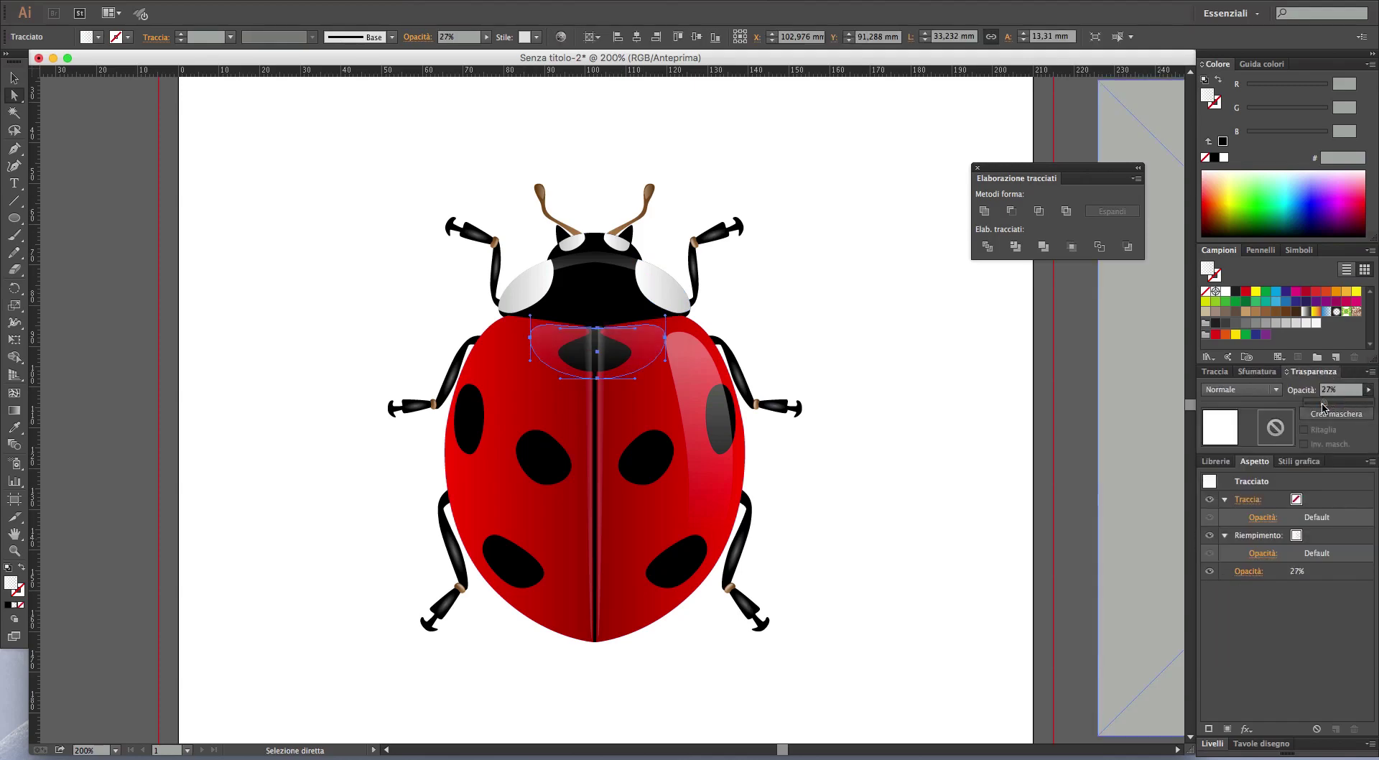
click(815, 471)
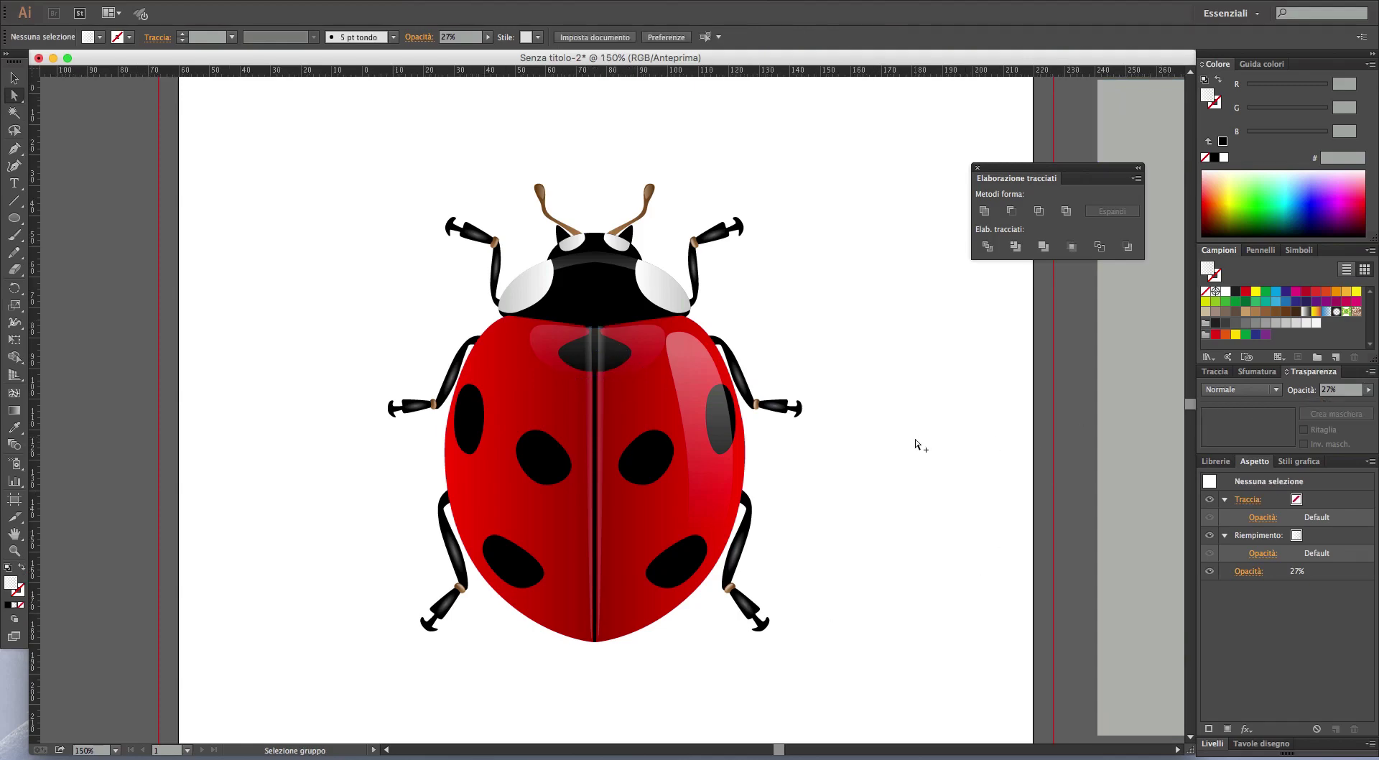
- Copy the 27% shell highlight onto the black head, flip it vertically and centre it
alt+scroll(903, 446, down, 1)
alt+scroll(907, 448, up, 1)
alt+scroll(908, 449, down, 1)
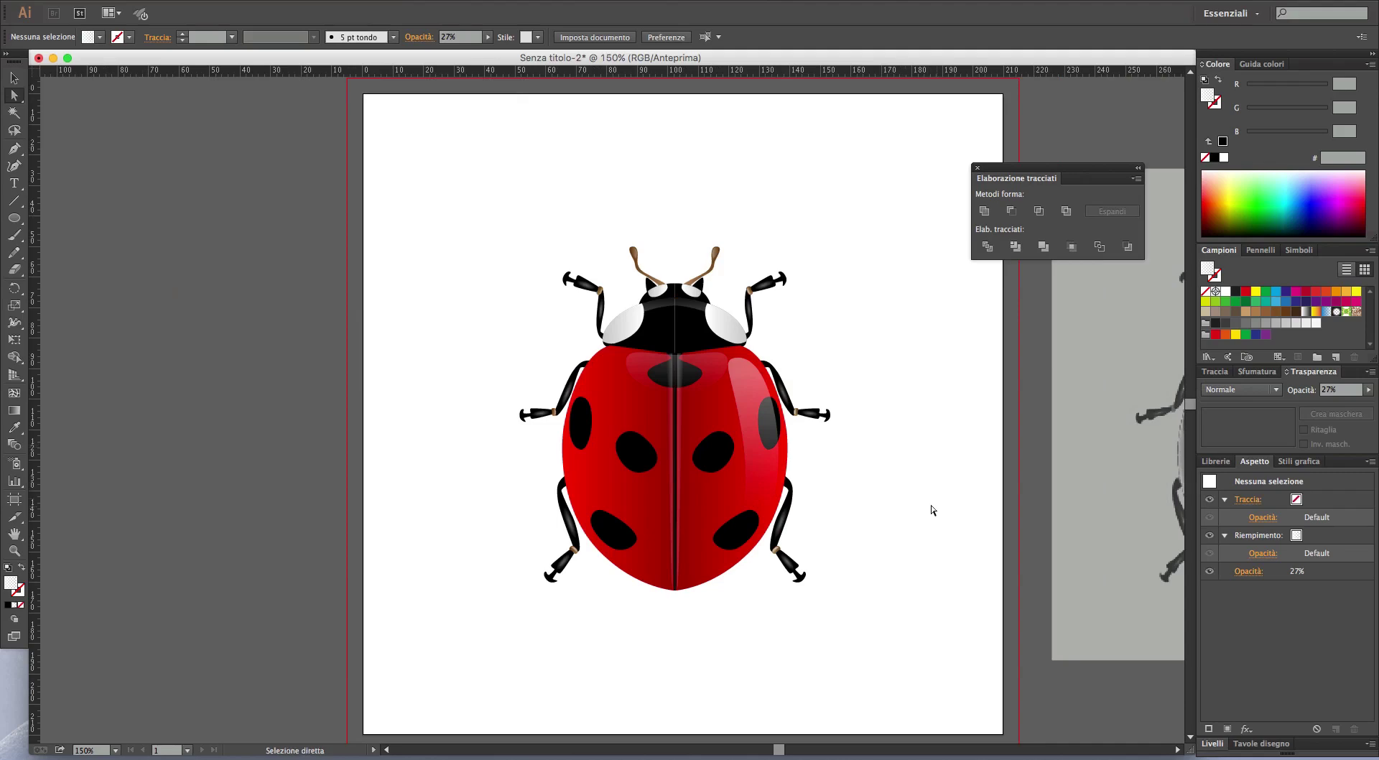
key(v)
alt+scroll(862, 359, up, 1)
alt+scroll(840, 362, up, 1)
alt+scroll(819, 366, up, 1)
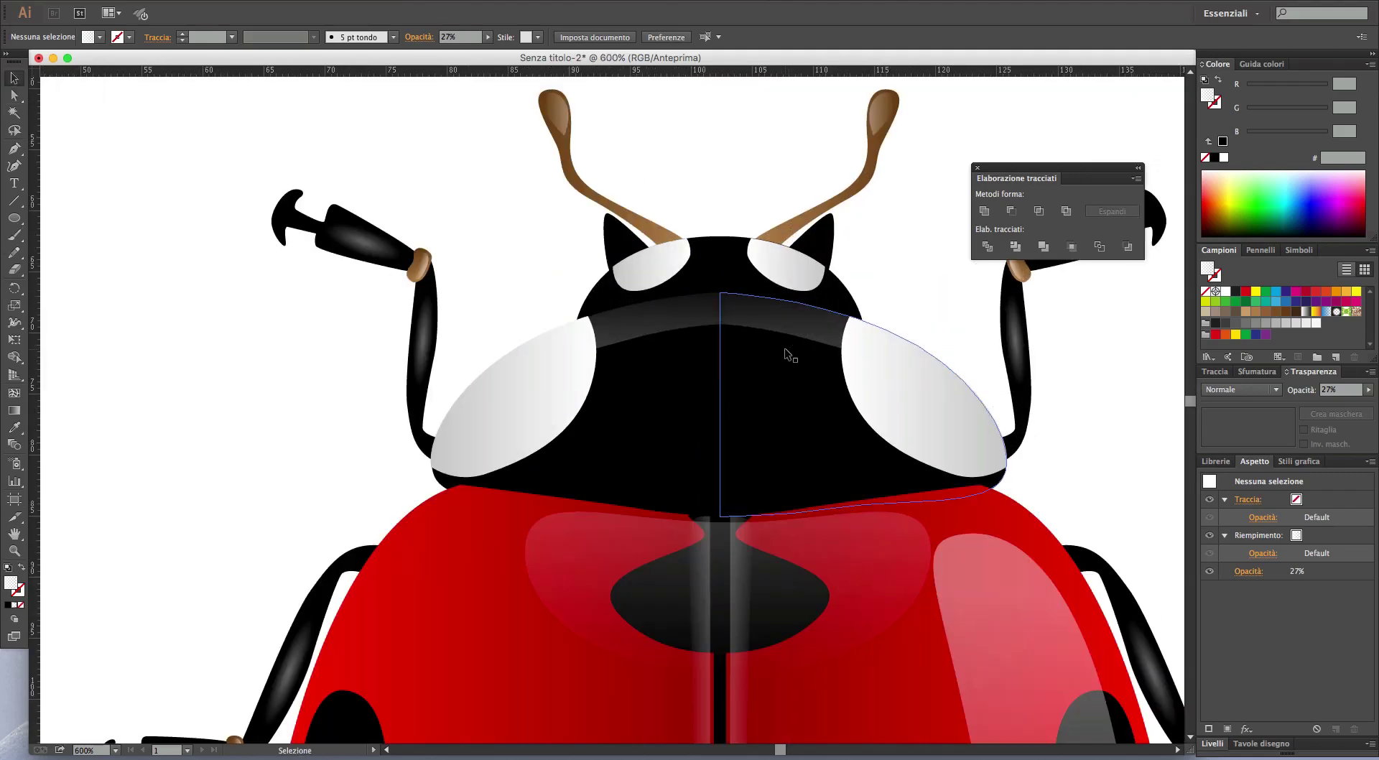
alt+scroll(807, 368, down, 1)
alt+scroll(807, 367, down, 2)
scroll(1016, 503, right, 2)
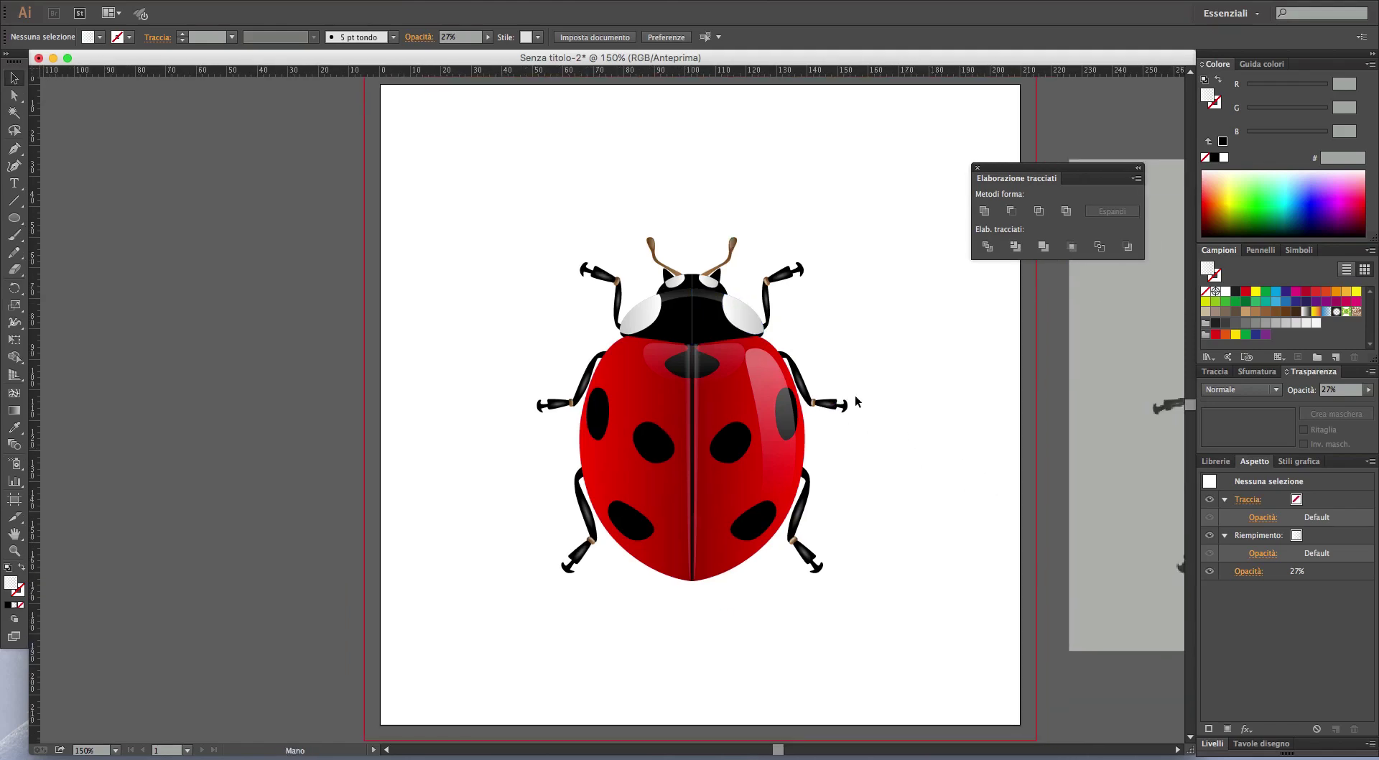
alt+scroll(706, 328, up, 3)
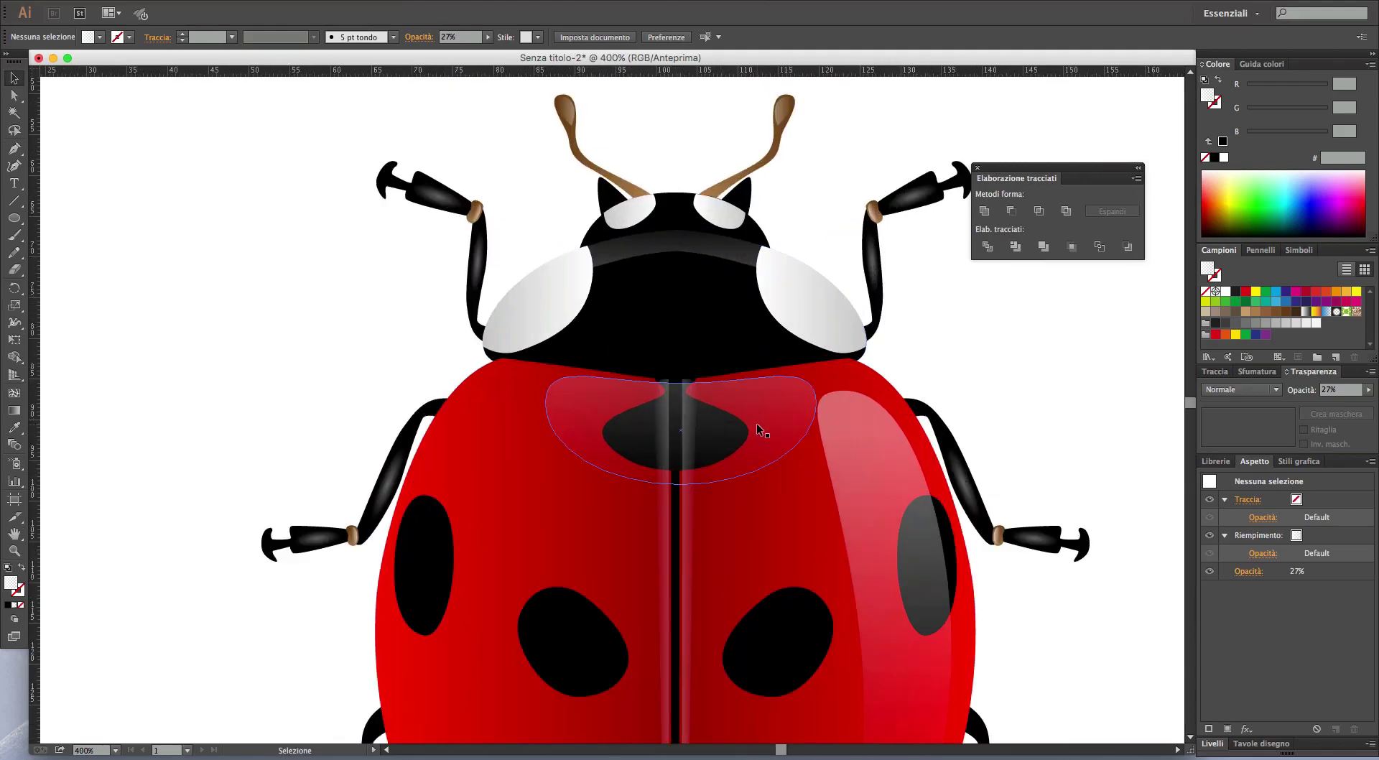
drag(756, 424, 747, 311)
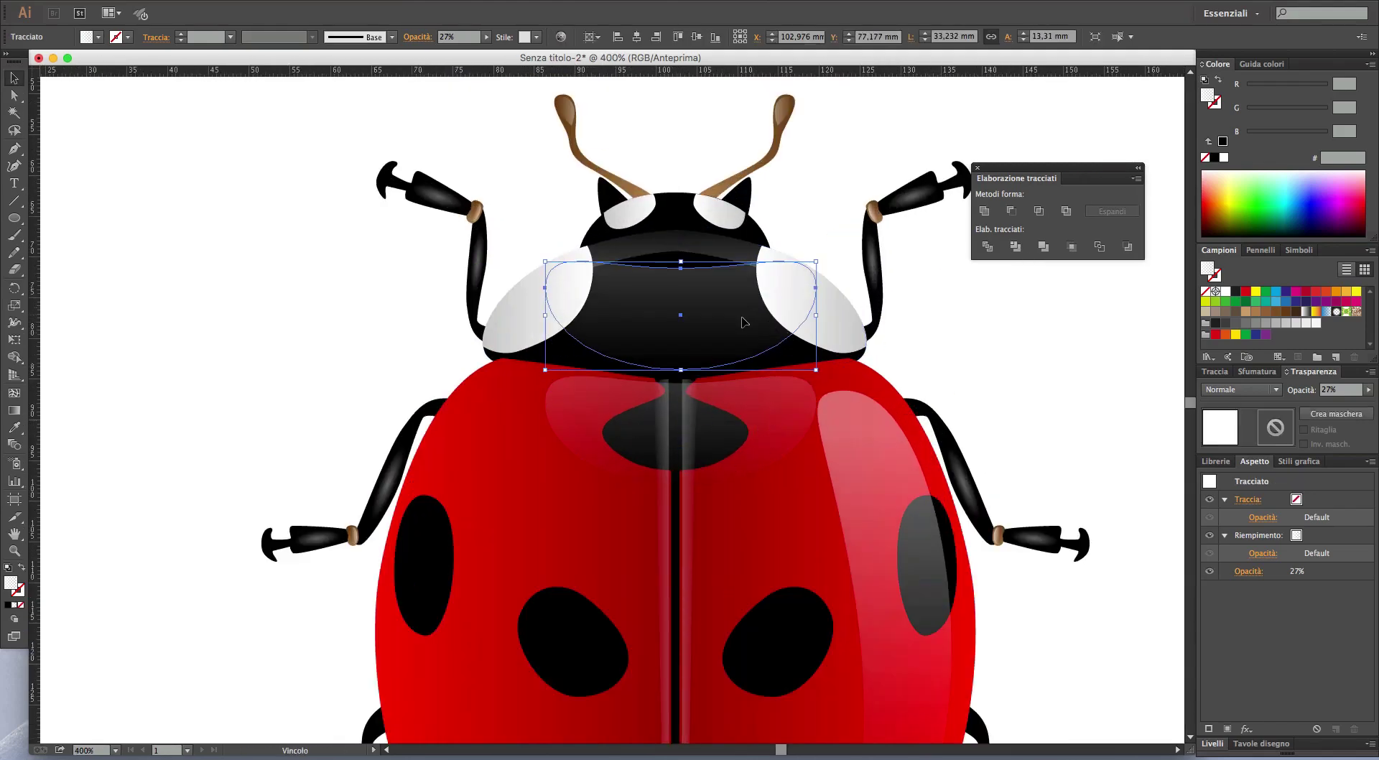
key(Down)
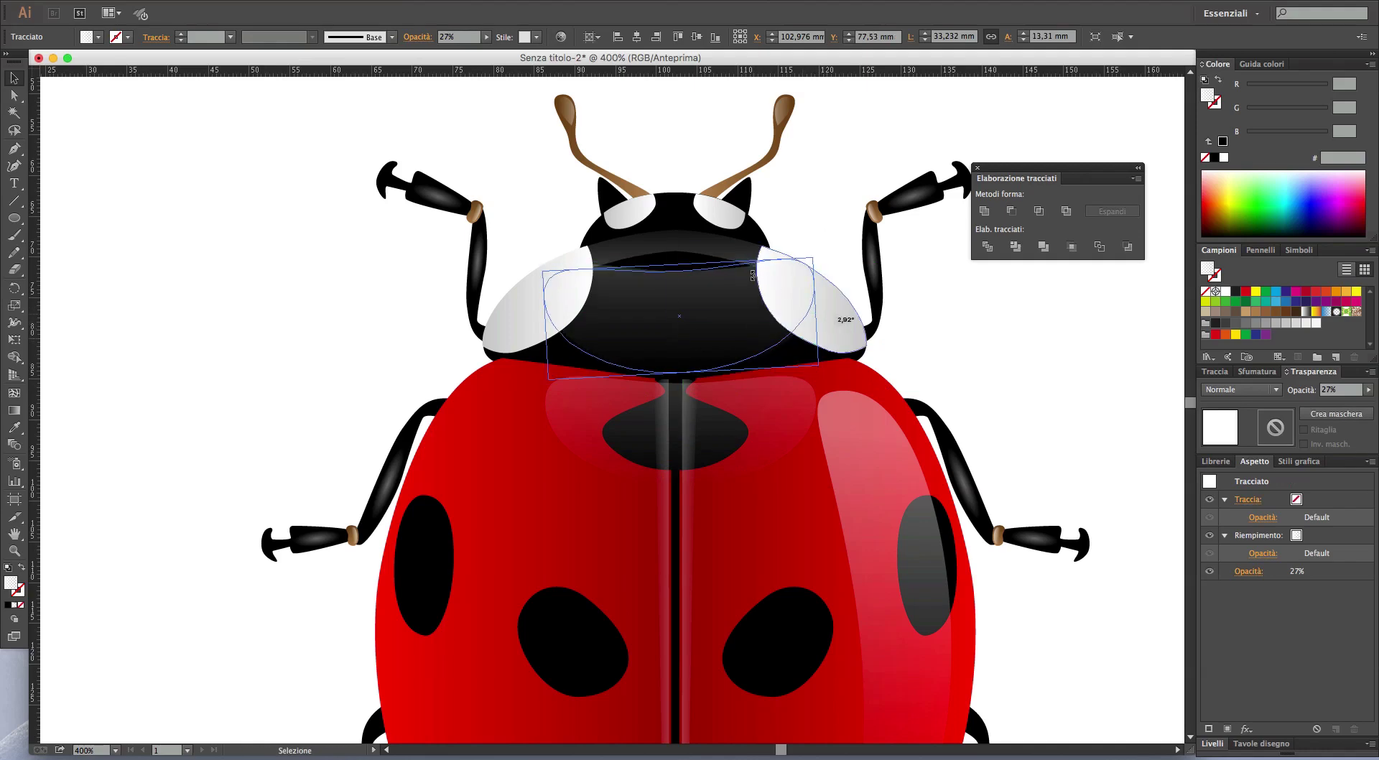
mouse_move(680, 264)
mouse_down()
mouse_move(680, 373)
mouse_move(703, 327)
mouse_up()
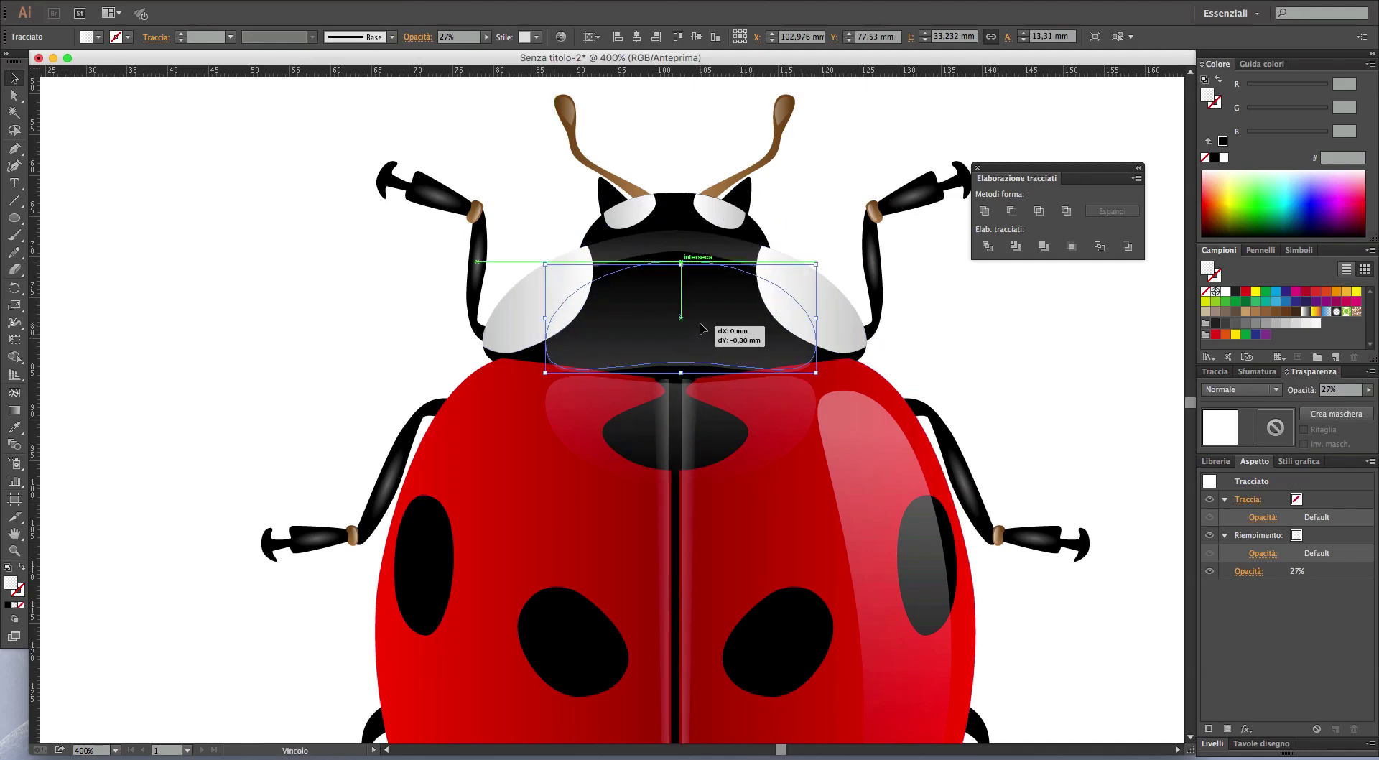
click(1009, 387)
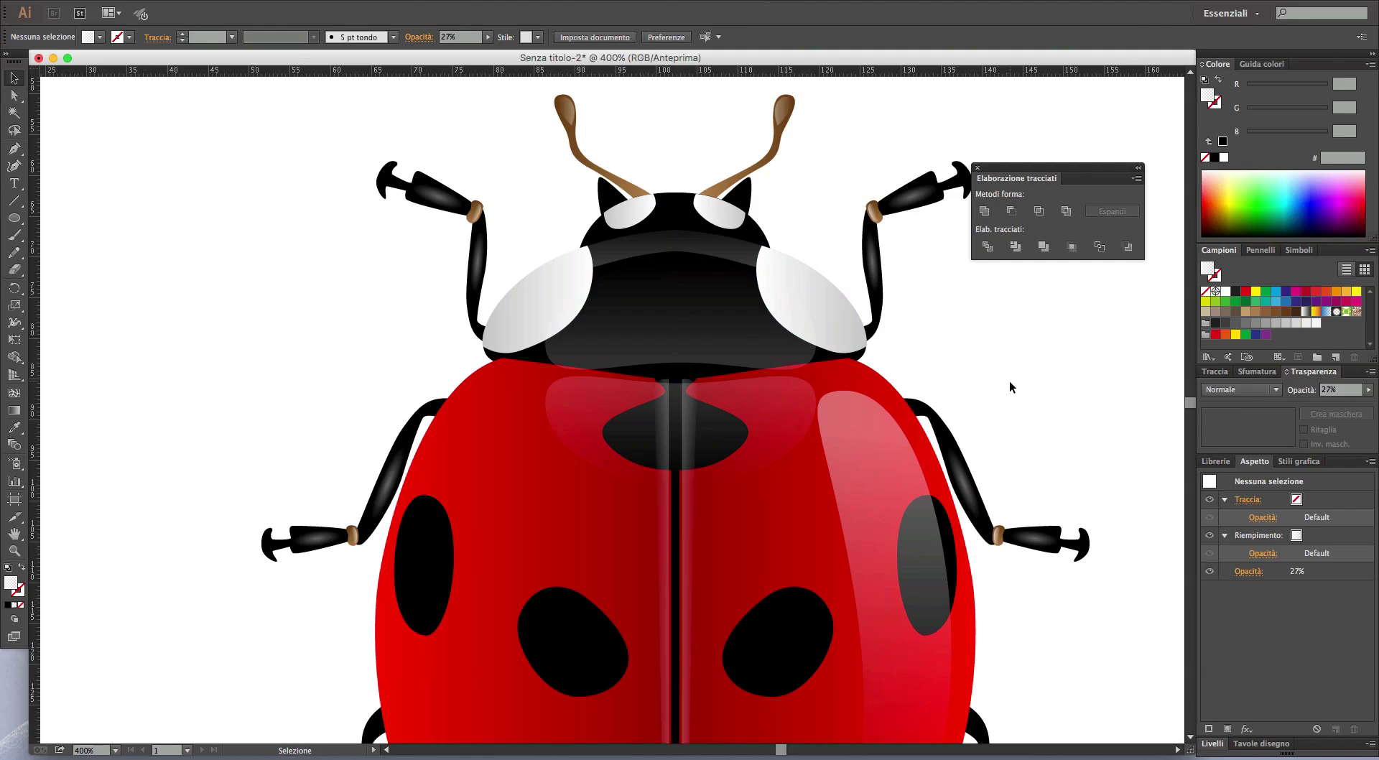
scroll(1009, 386, down, 3)
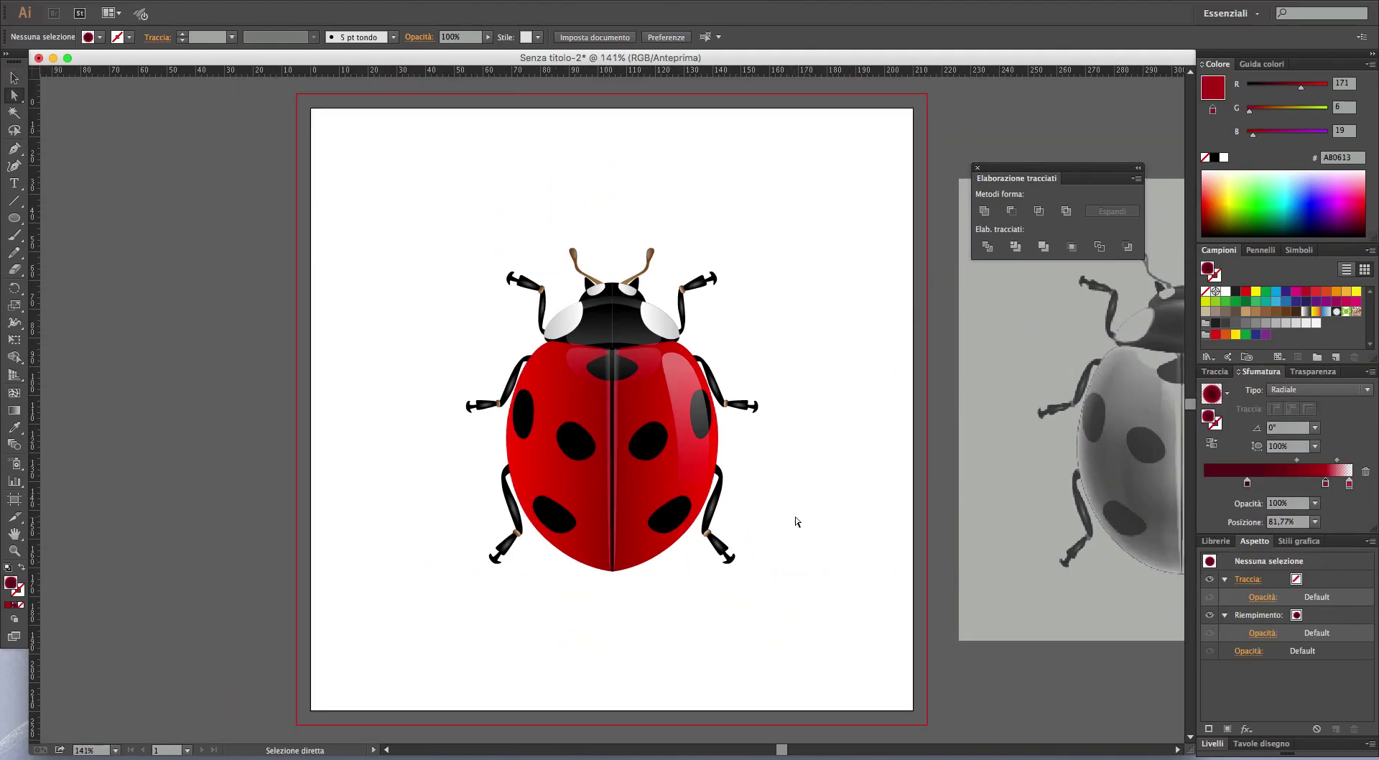
- Enlarge the whole ladybug to fill most of the artboard, undoing an oversized second resize
key(v)
click(659, 428)
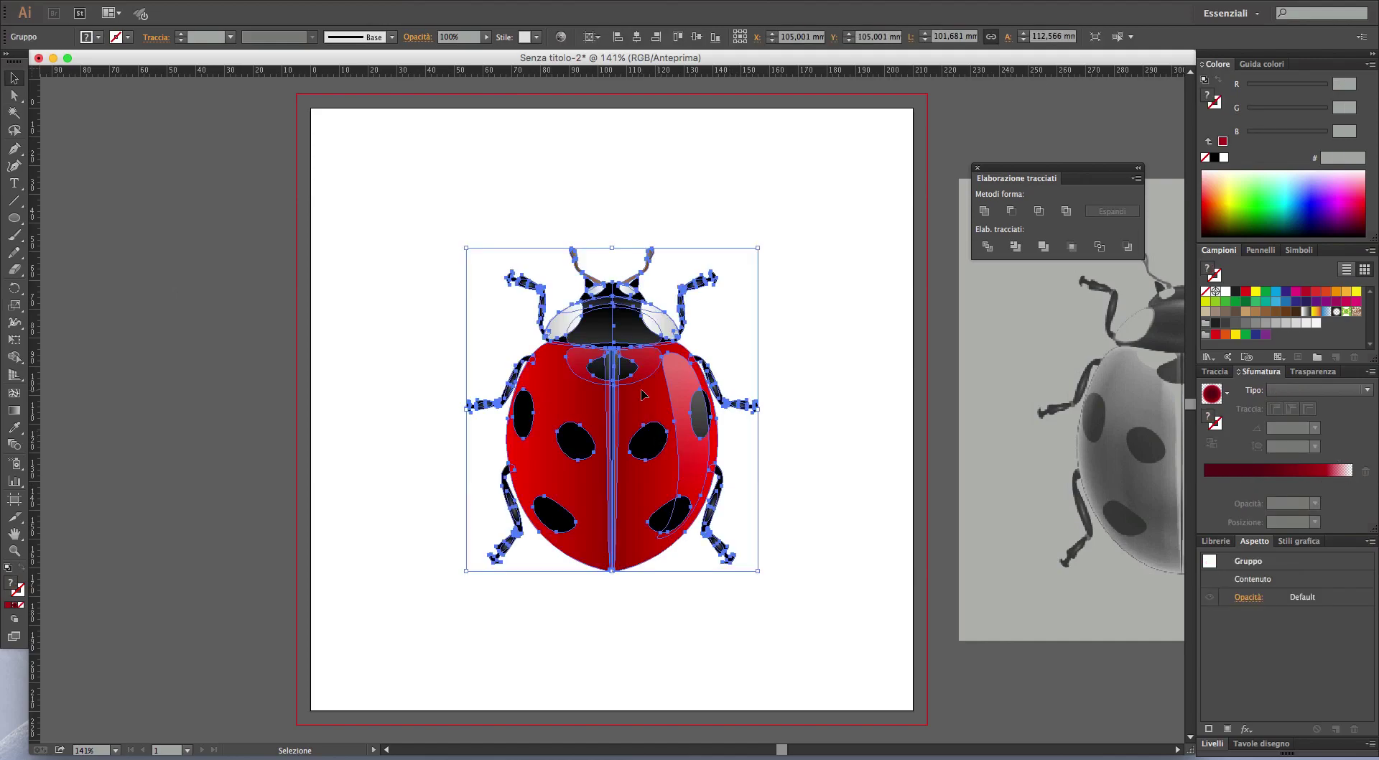
drag(612, 248, 723, 137)
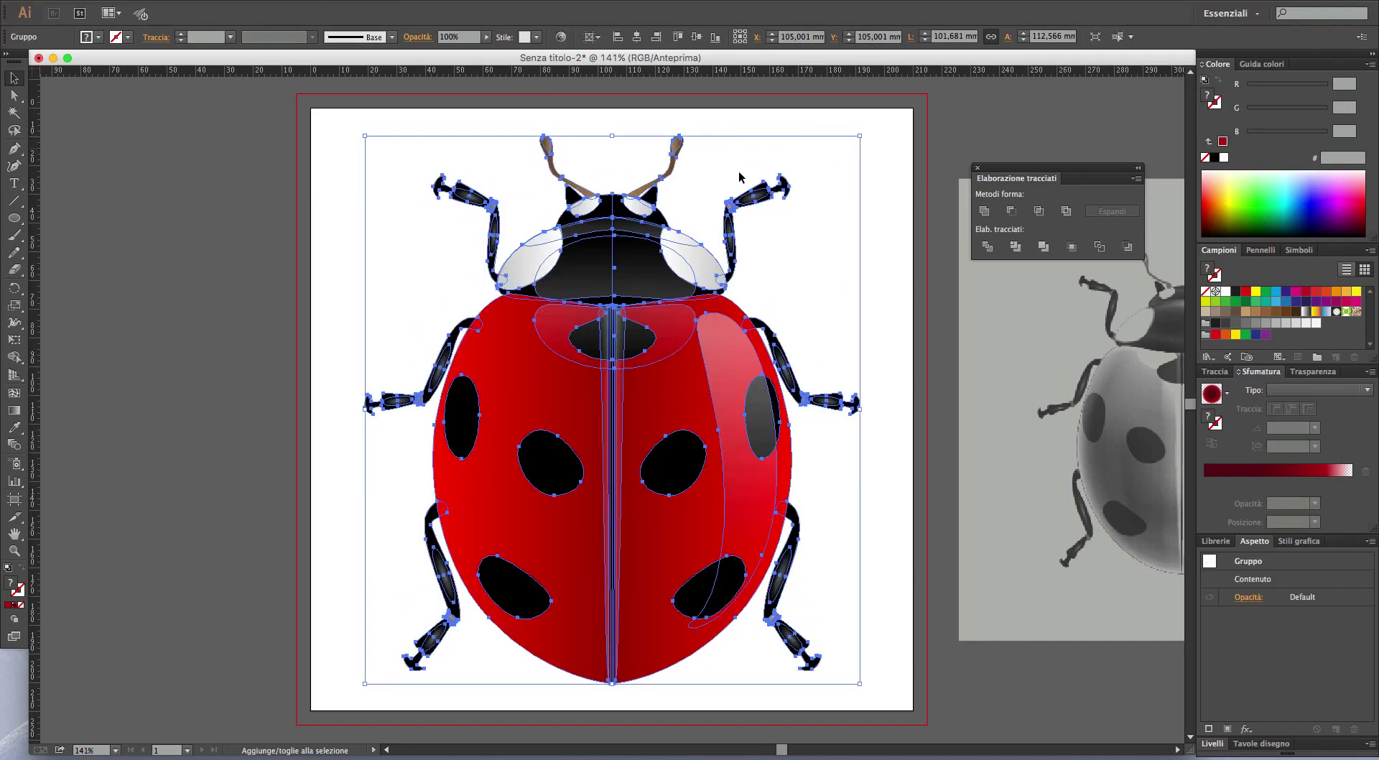
click(823, 262)
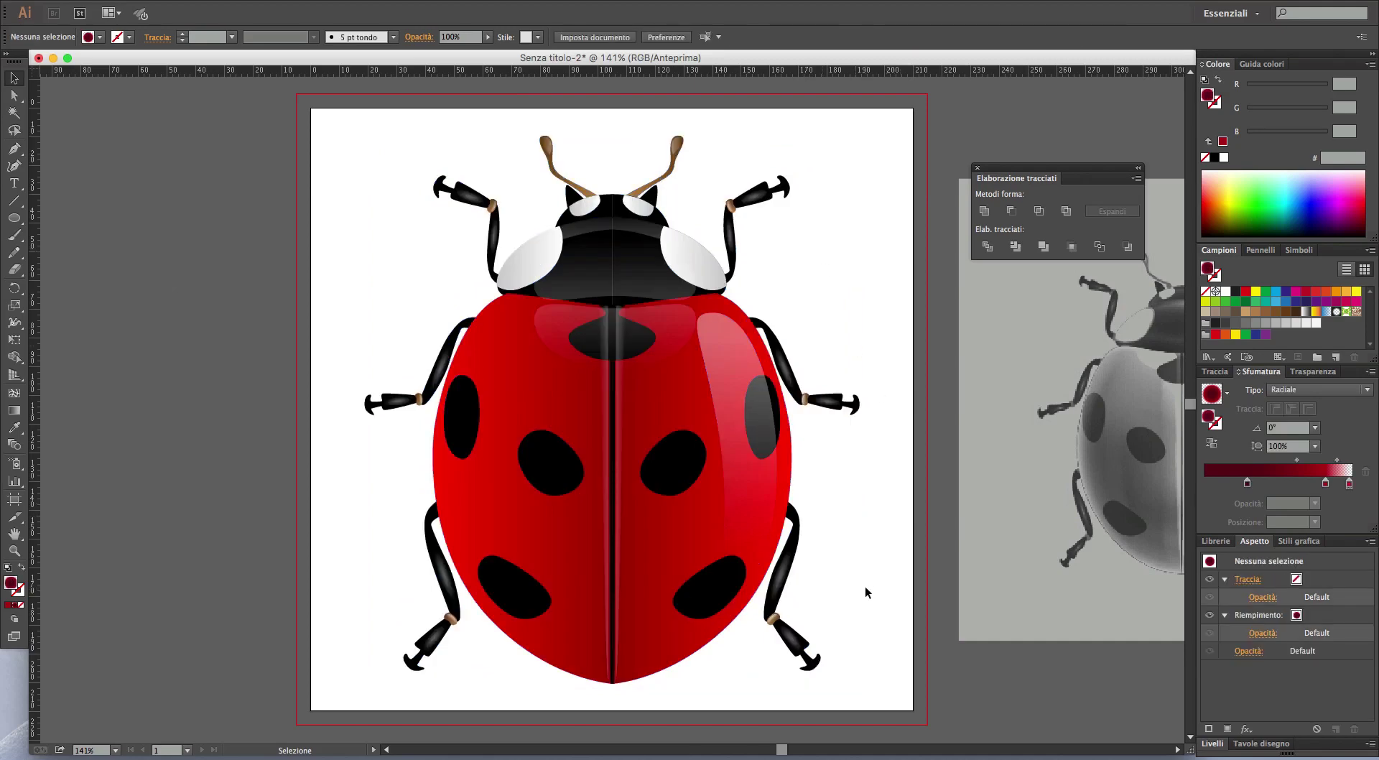
scroll(864, 585, down, 1)
drag(831, 549, 690, 449)
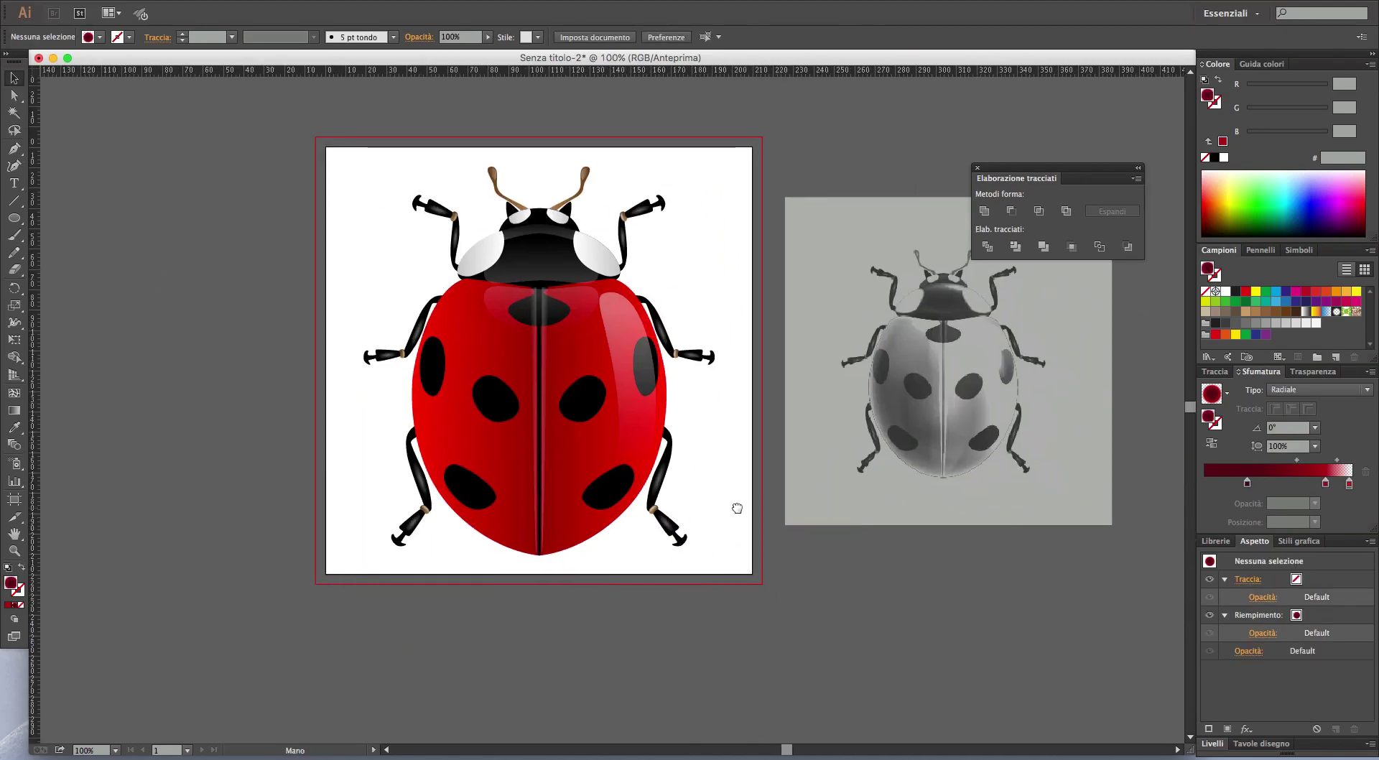
click(558, 475)
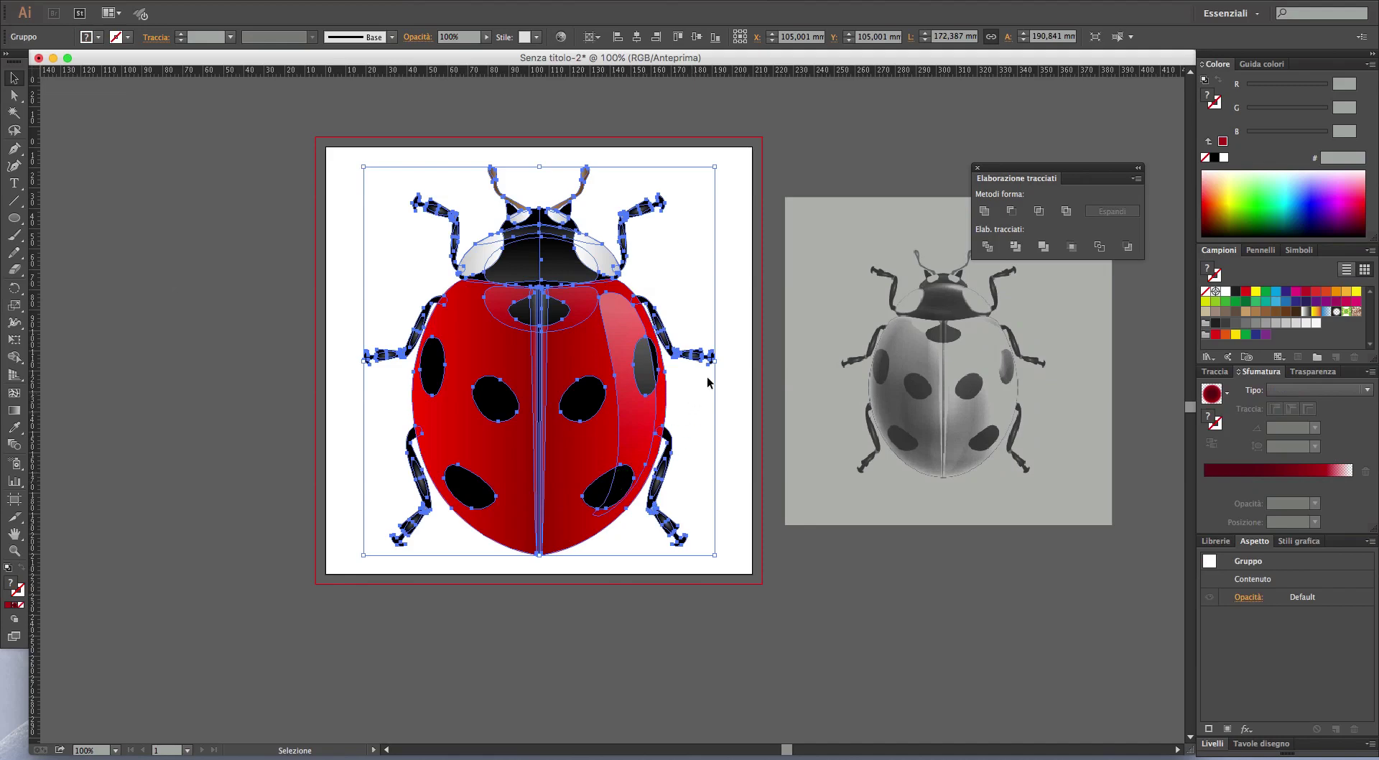
drag(715, 361, 1136, 400)
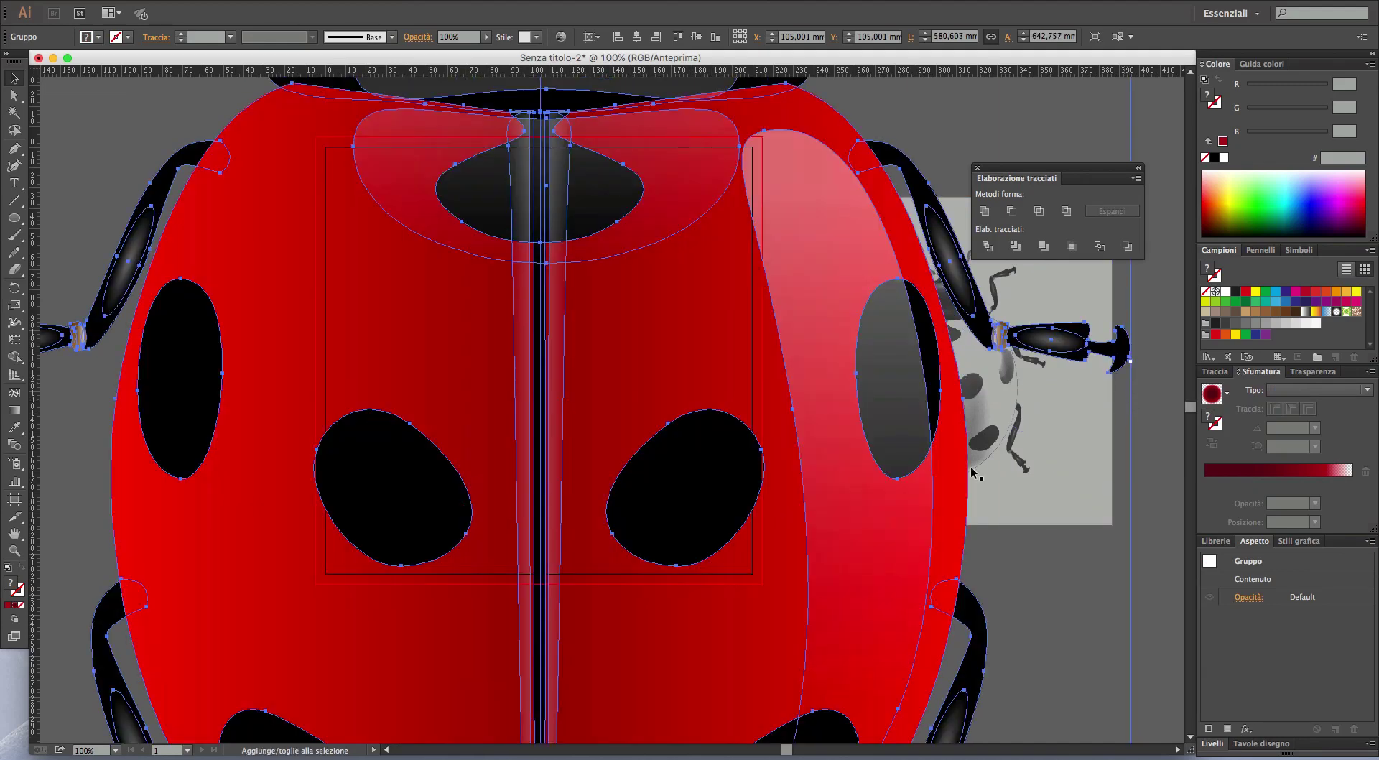
key(ctrl+z)
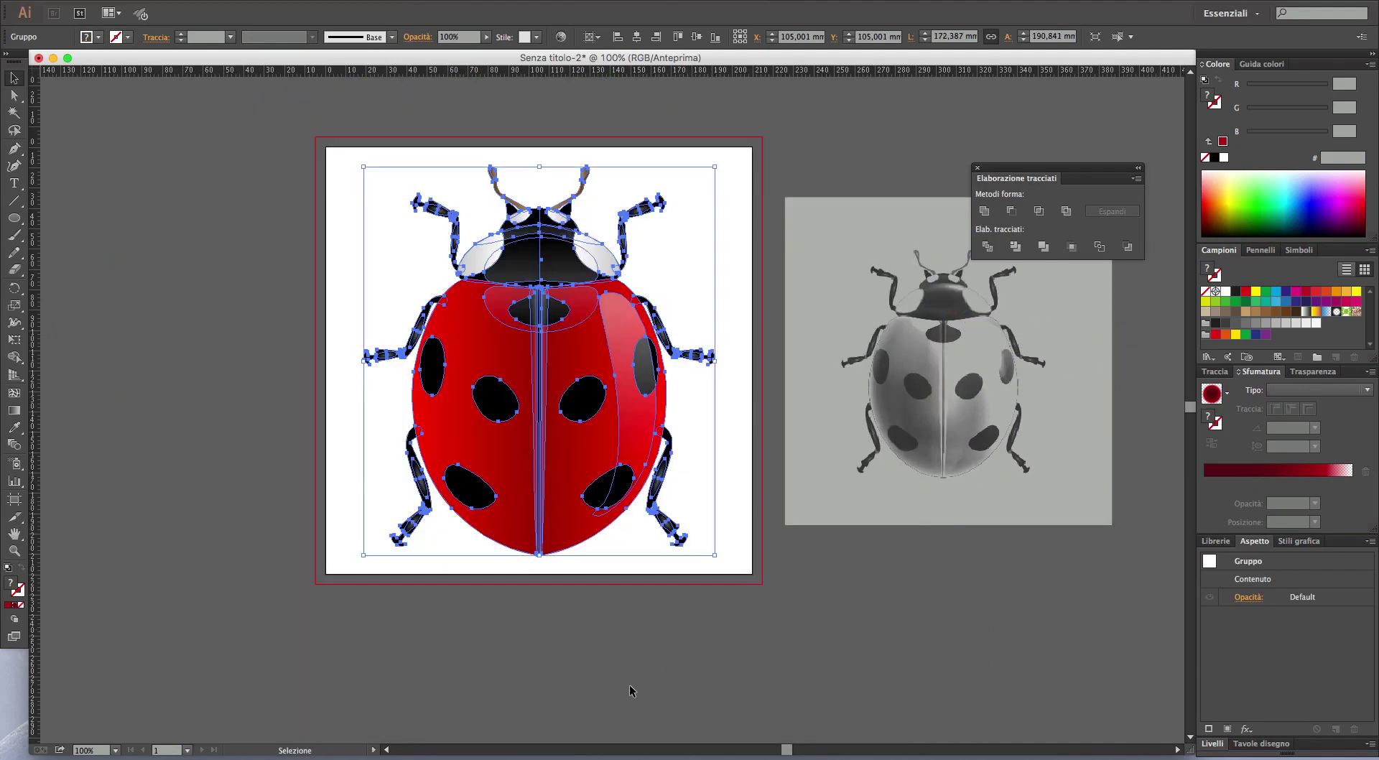
click(627, 622)
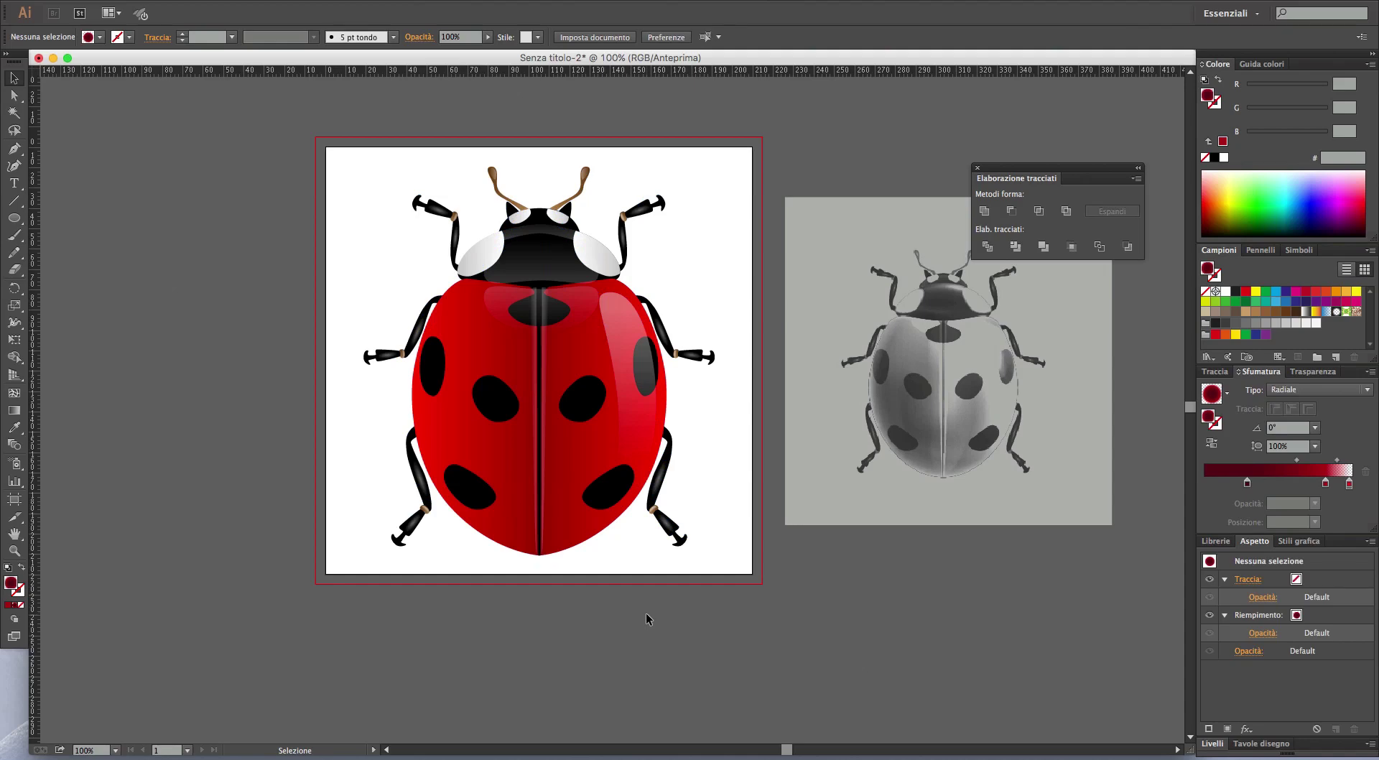